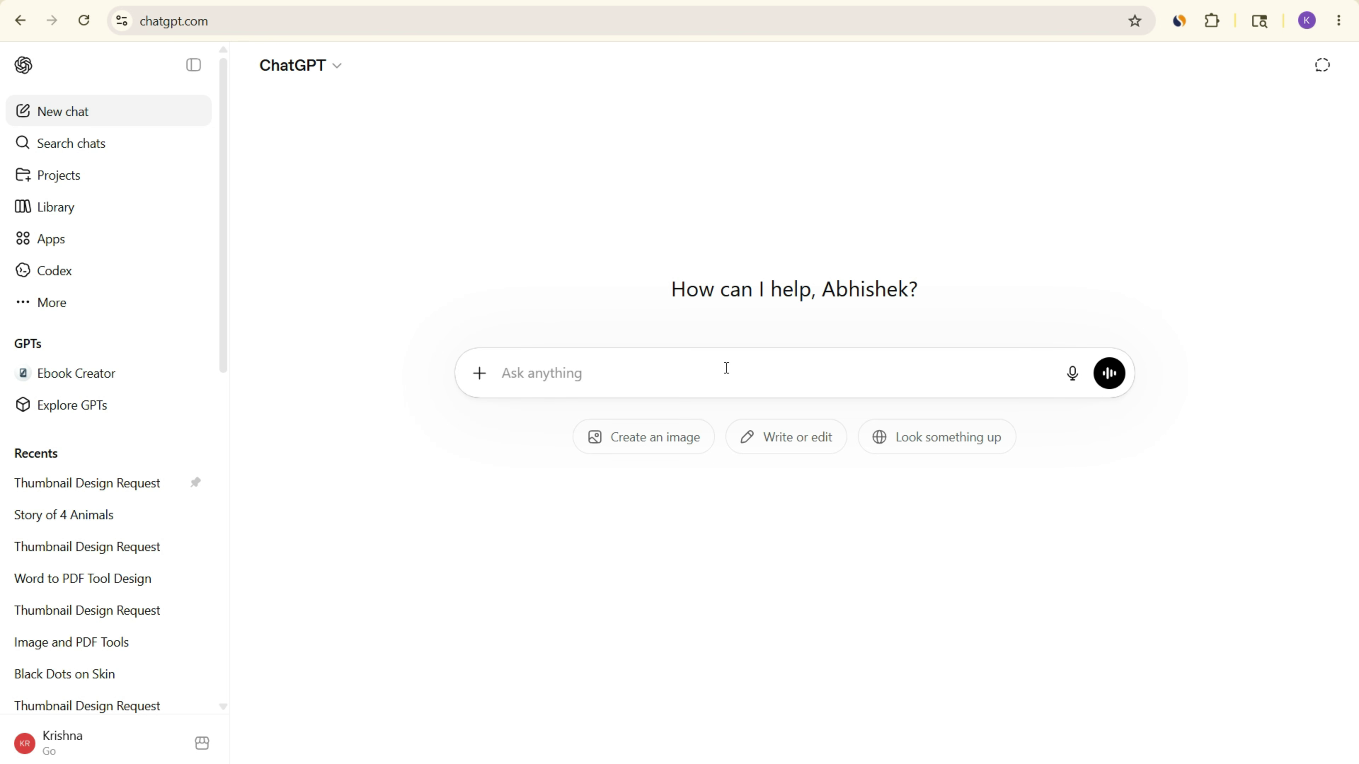
# - Open the existing "Story of 4 Animals" chat and examine its kids' eBook prompt, focusing on the opening words and title
pyautogui.click(726, 368)
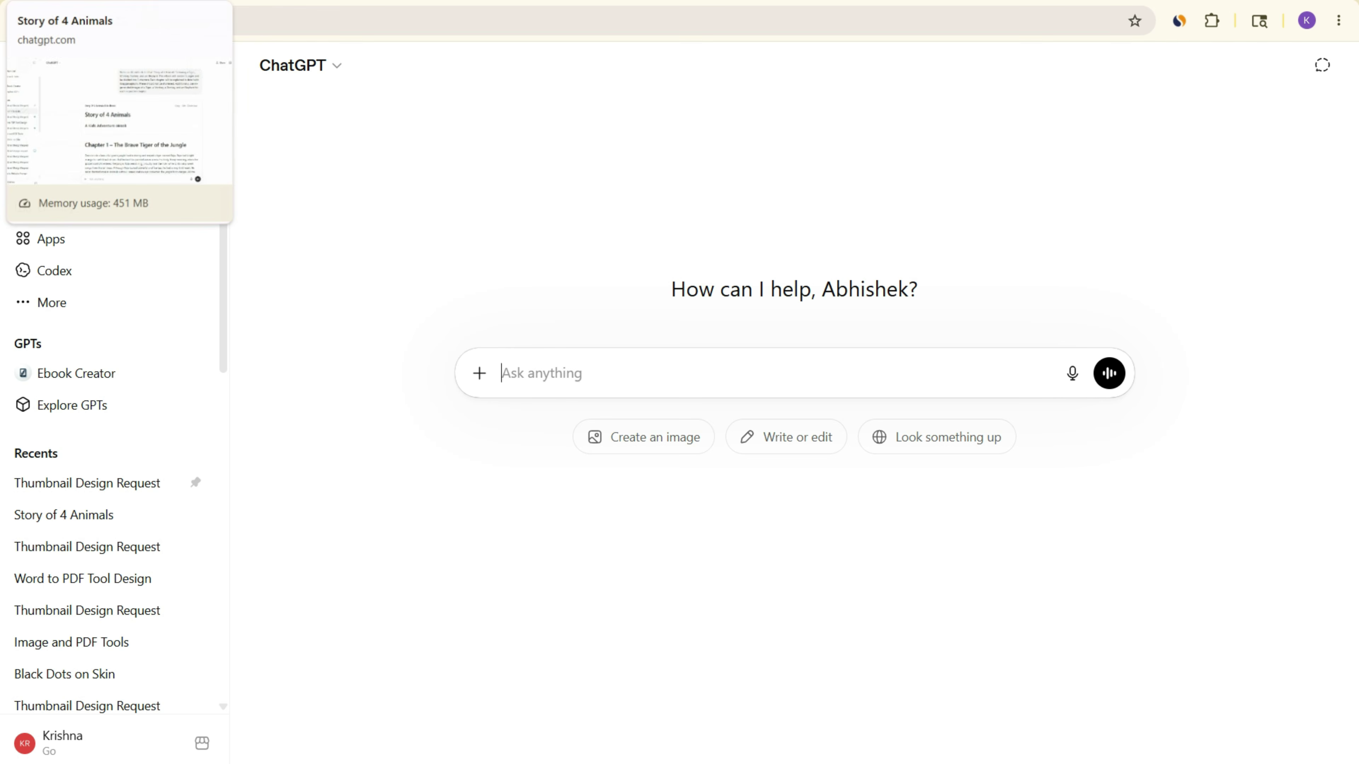
pyautogui.click(81, 1)
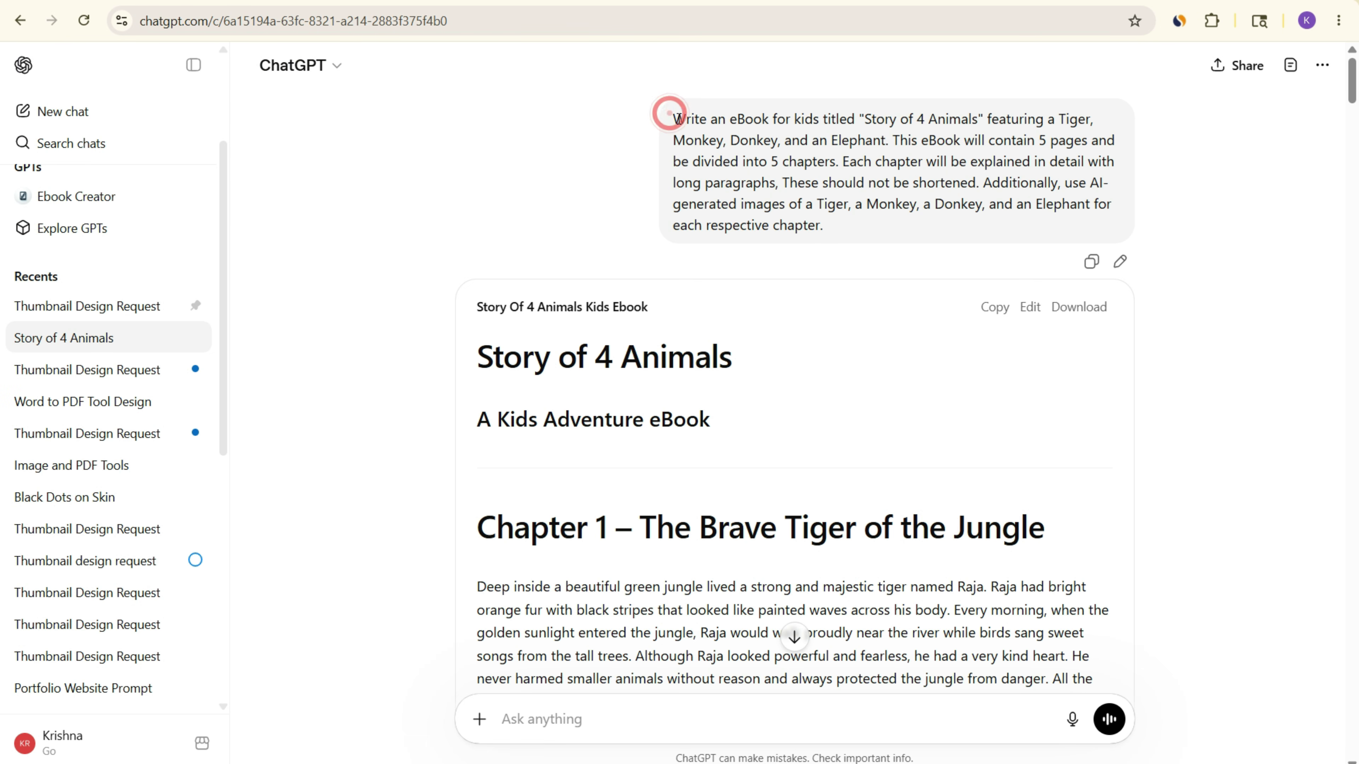
pyautogui.moveTo(671, 114); pyautogui.dragTo(845, 252)
pyautogui.click(956, 142)
pyautogui.moveTo(871, 119); pyautogui.dragTo(979, 120)
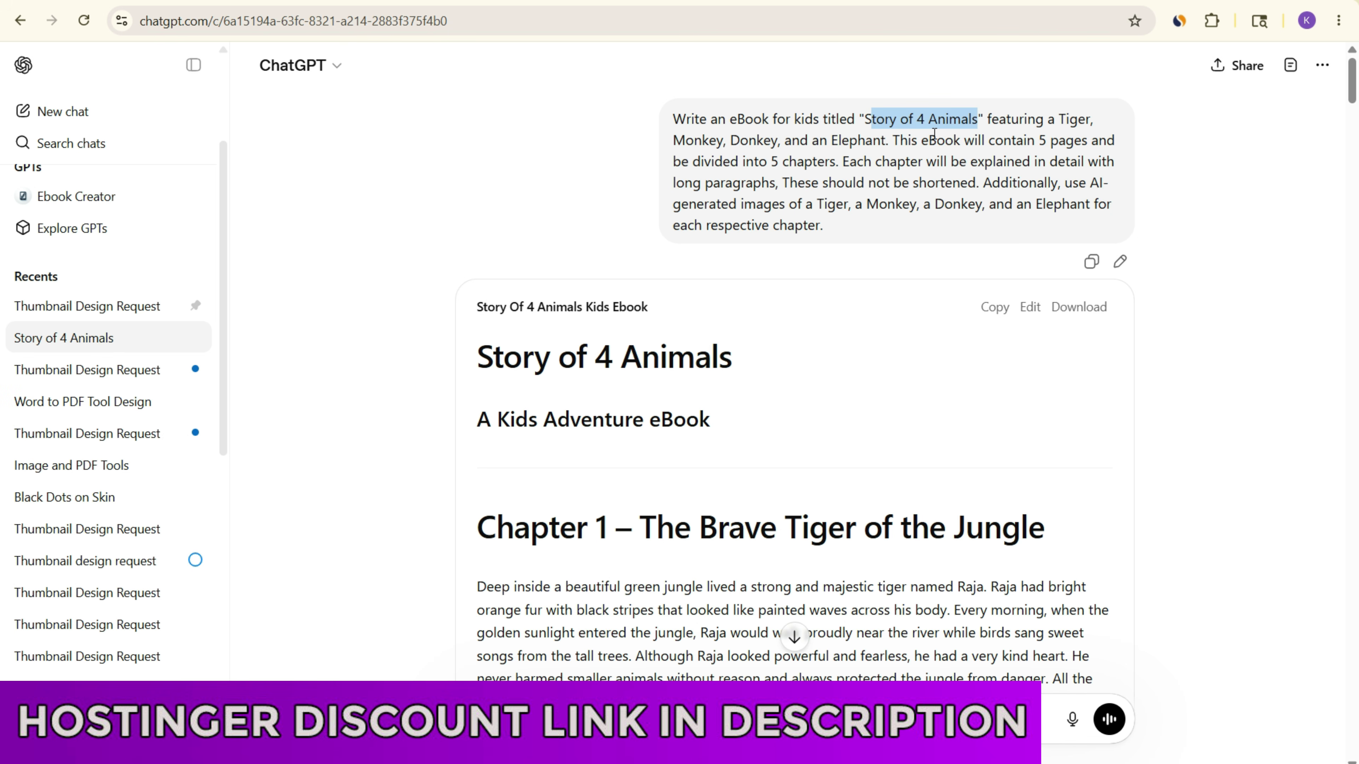
pyautogui.moveTo(866, 119); pyautogui.dragTo(977, 123)
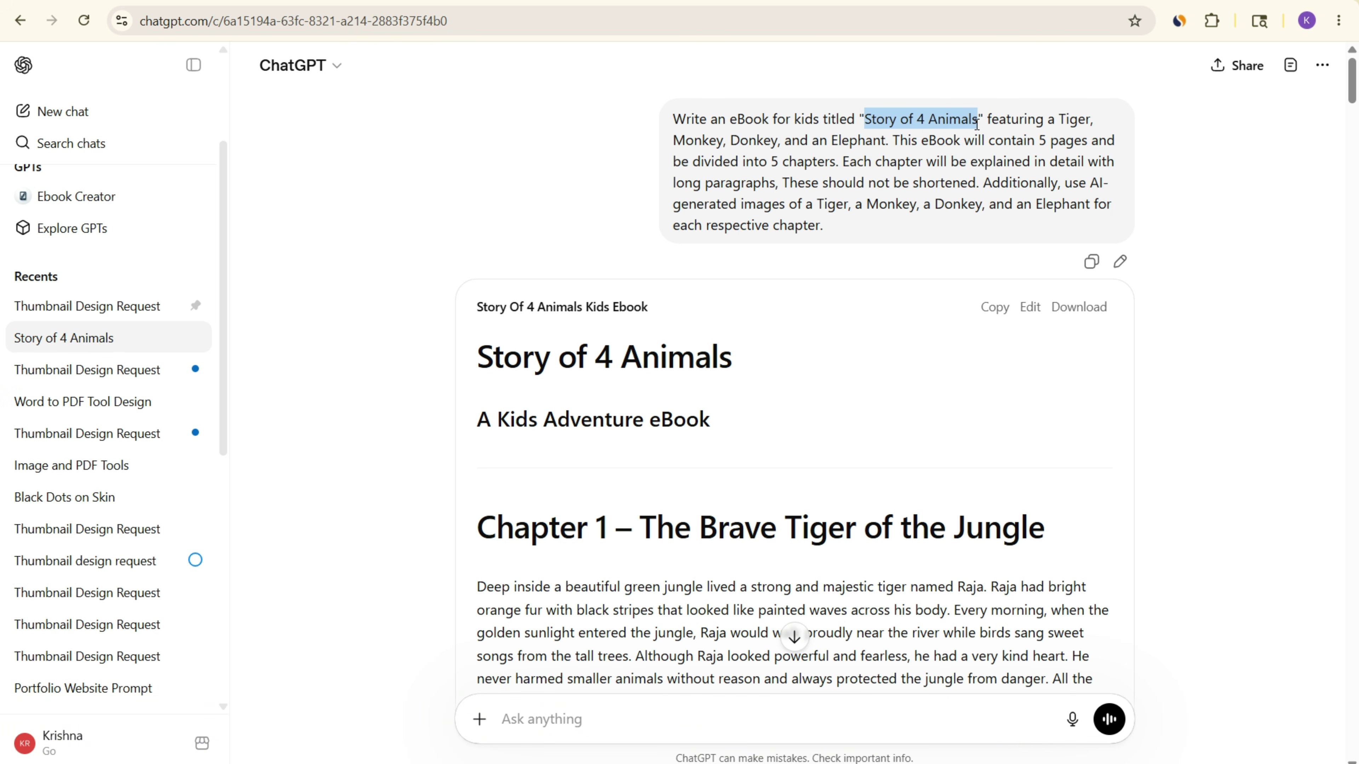
pyautogui.moveTo(863, 119); pyautogui.dragTo(979, 118)
pyautogui.click(801, 162)
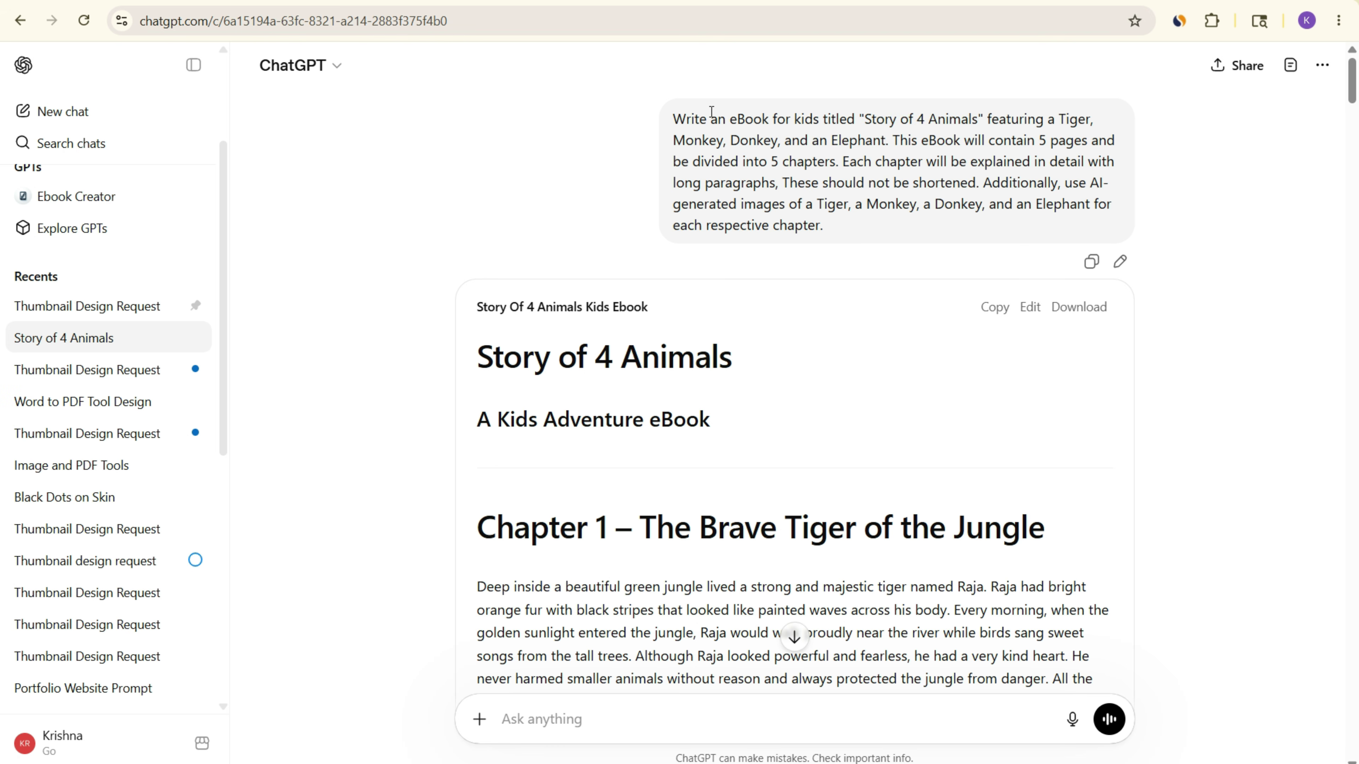
pyautogui.moveTo(673, 118); pyautogui.dragTo(859, 120)
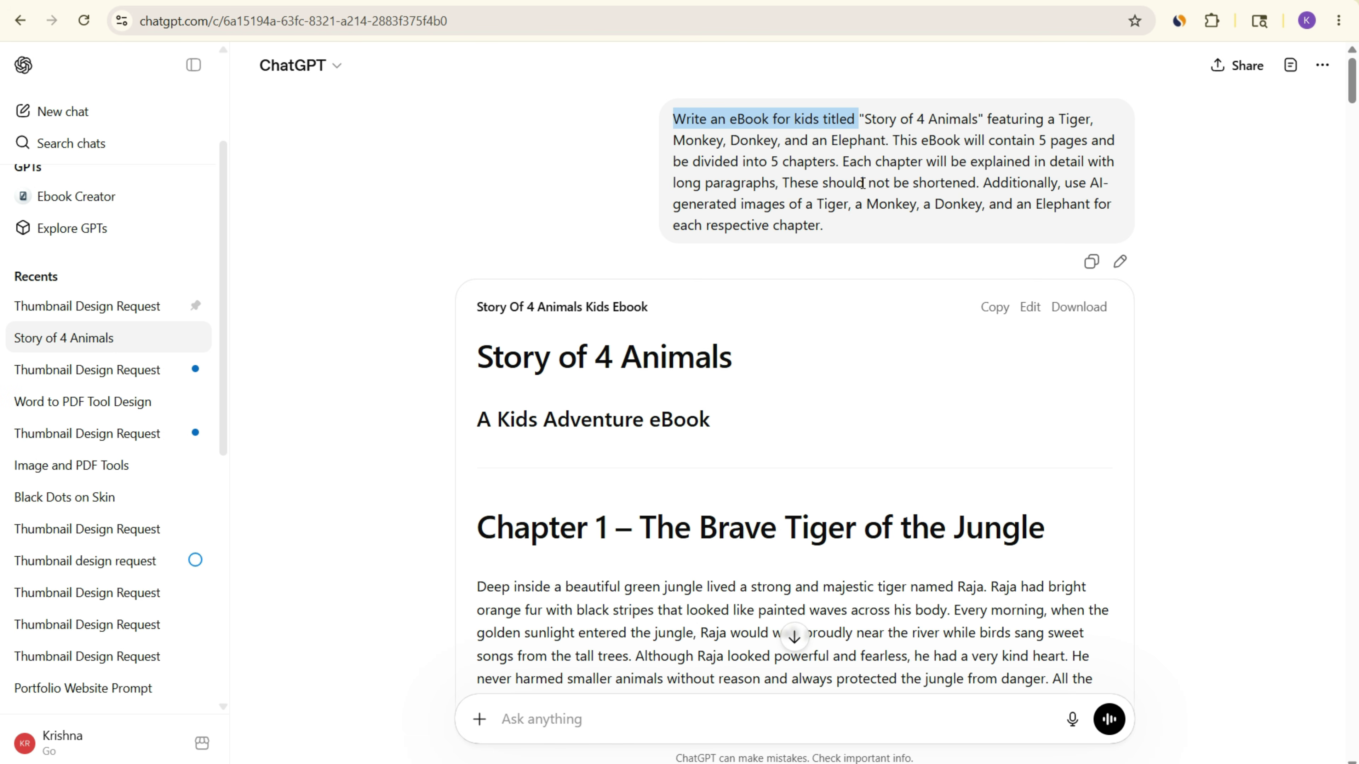
# - Examine the full eBook prompt, including its page count and chapter requirements, alongside the beginning of the generated story
pyautogui.scroll(-8, 916, 203)
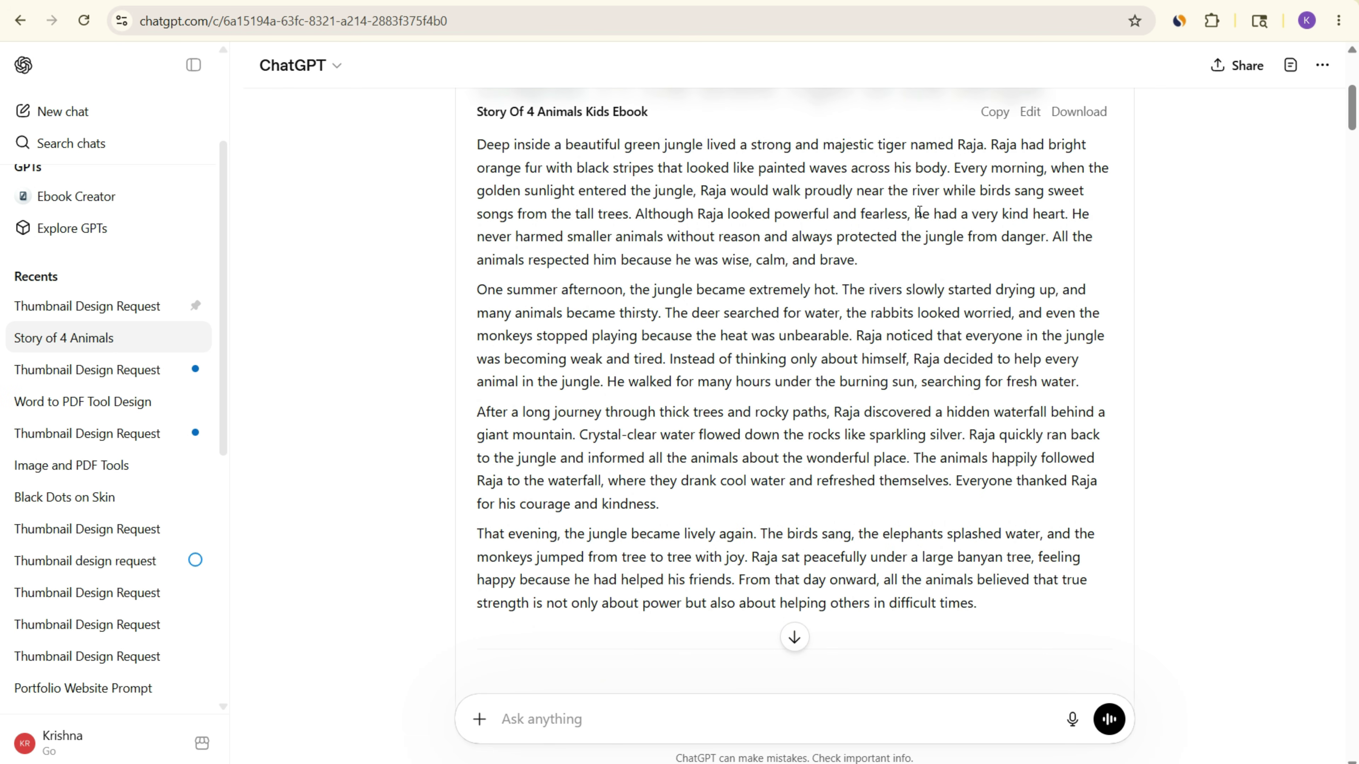
pyautogui.scroll(8, 1185, 322)
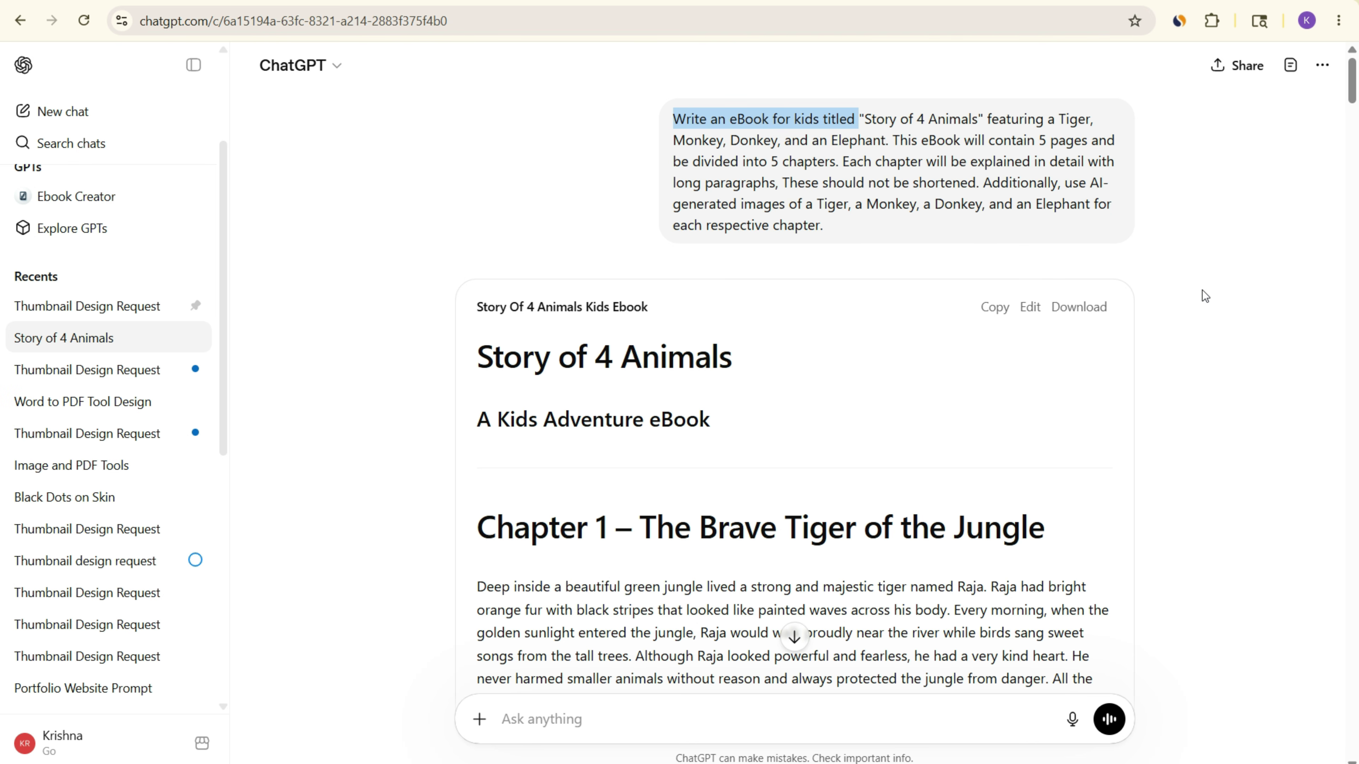
pyautogui.click(1036, 140)
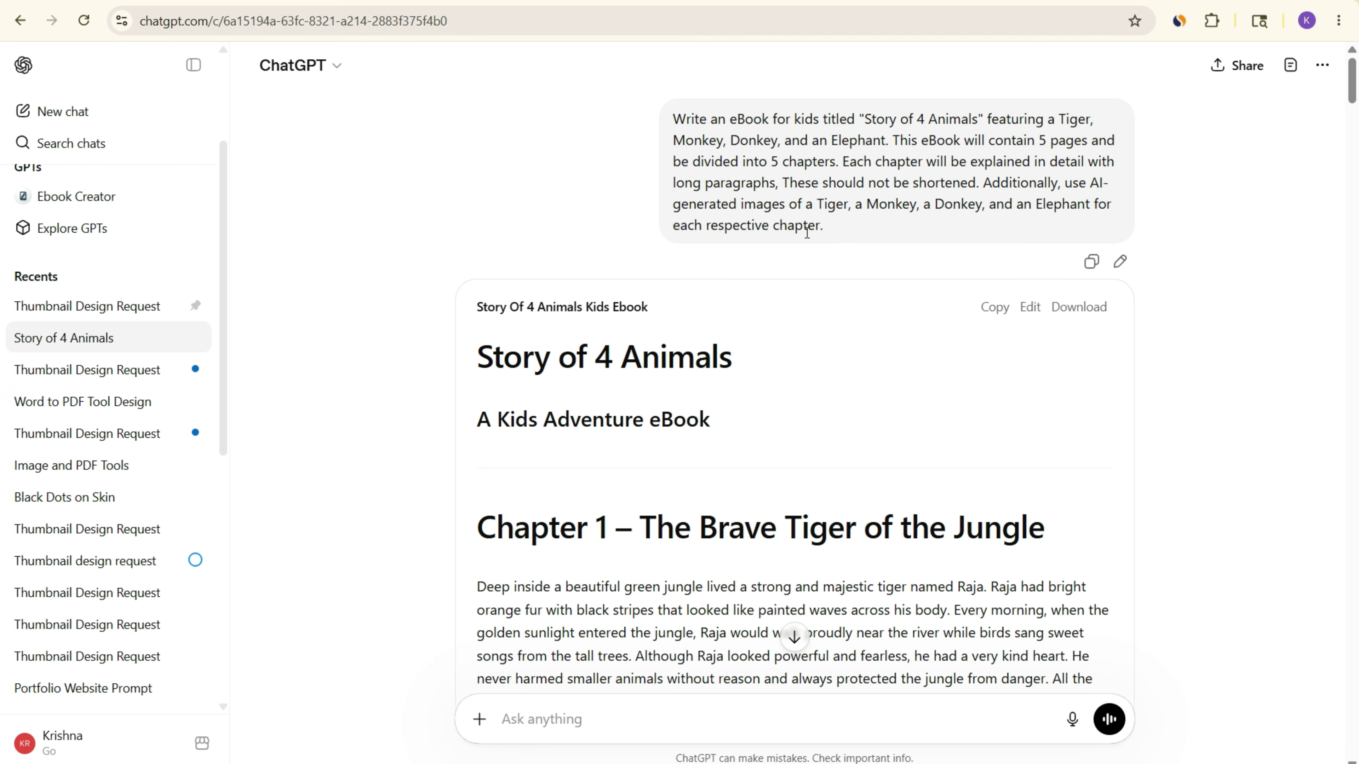
pyautogui.moveTo(832, 232); pyautogui.dragTo(665, 121)
pyautogui.click(1071, 185)
pyautogui.moveTo(1038, 140); pyautogui.dragTo(1047, 140)
pyautogui.click(1046, 140)
pyautogui.scroll(-2, 875, 282)
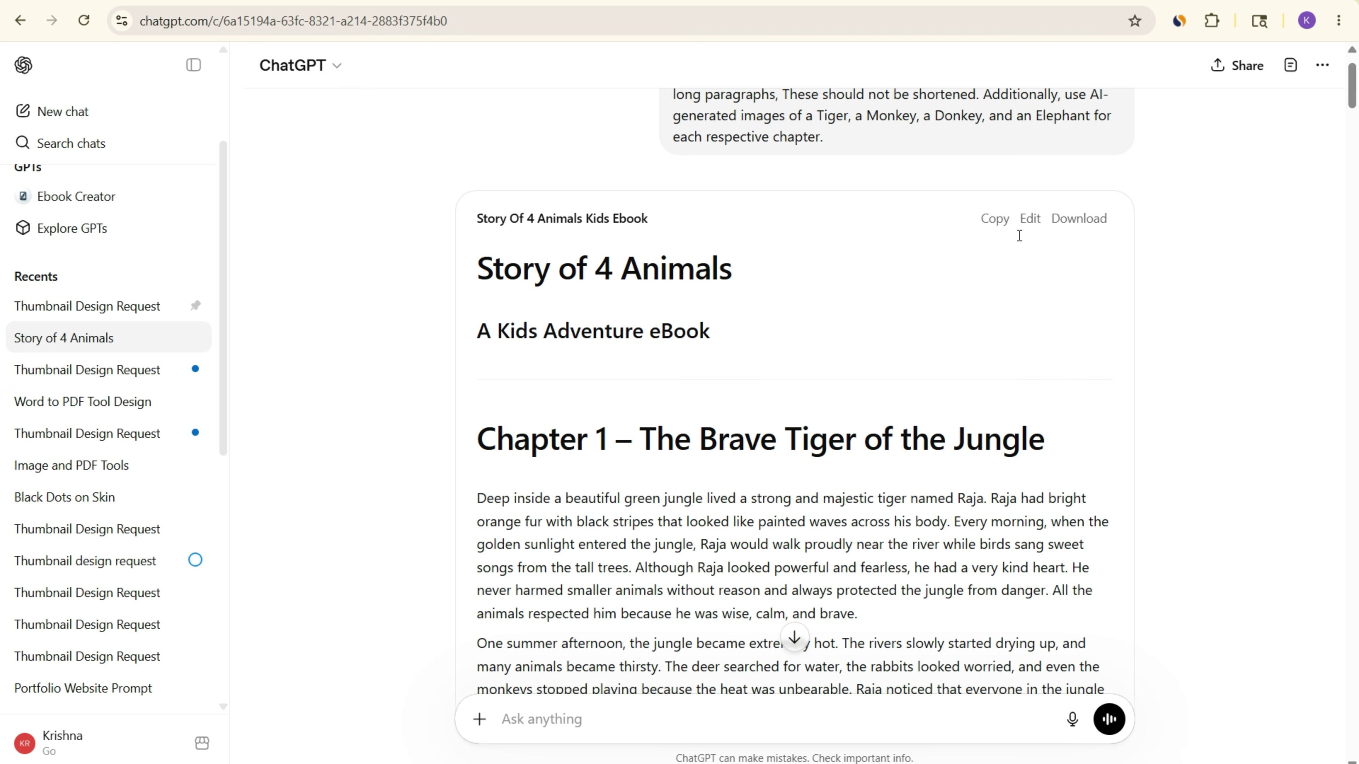
pyautogui.scroll(2, 1037, 238)
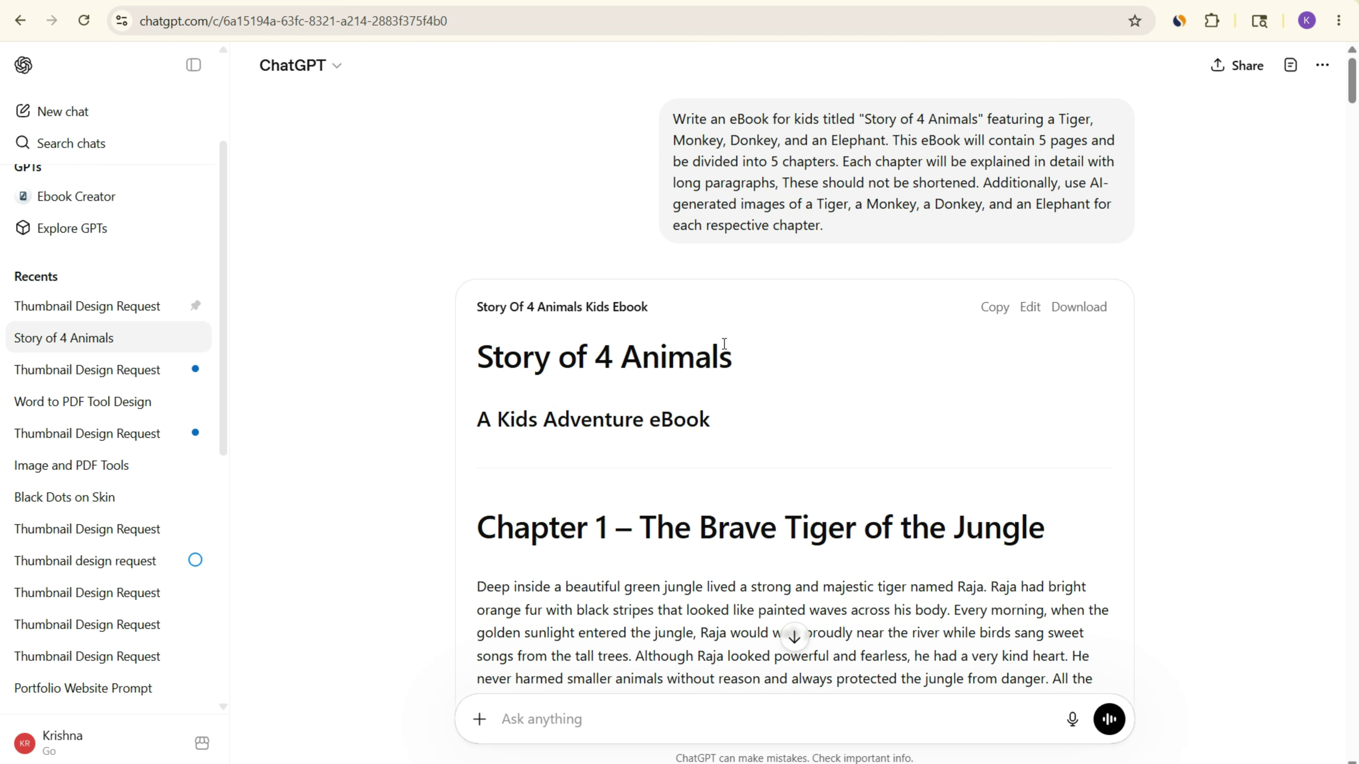
# - Read through the generated eBook from Chapter 1 to the moral and on to the illustrated story image
pyautogui.scroll(-20, 719, 318)
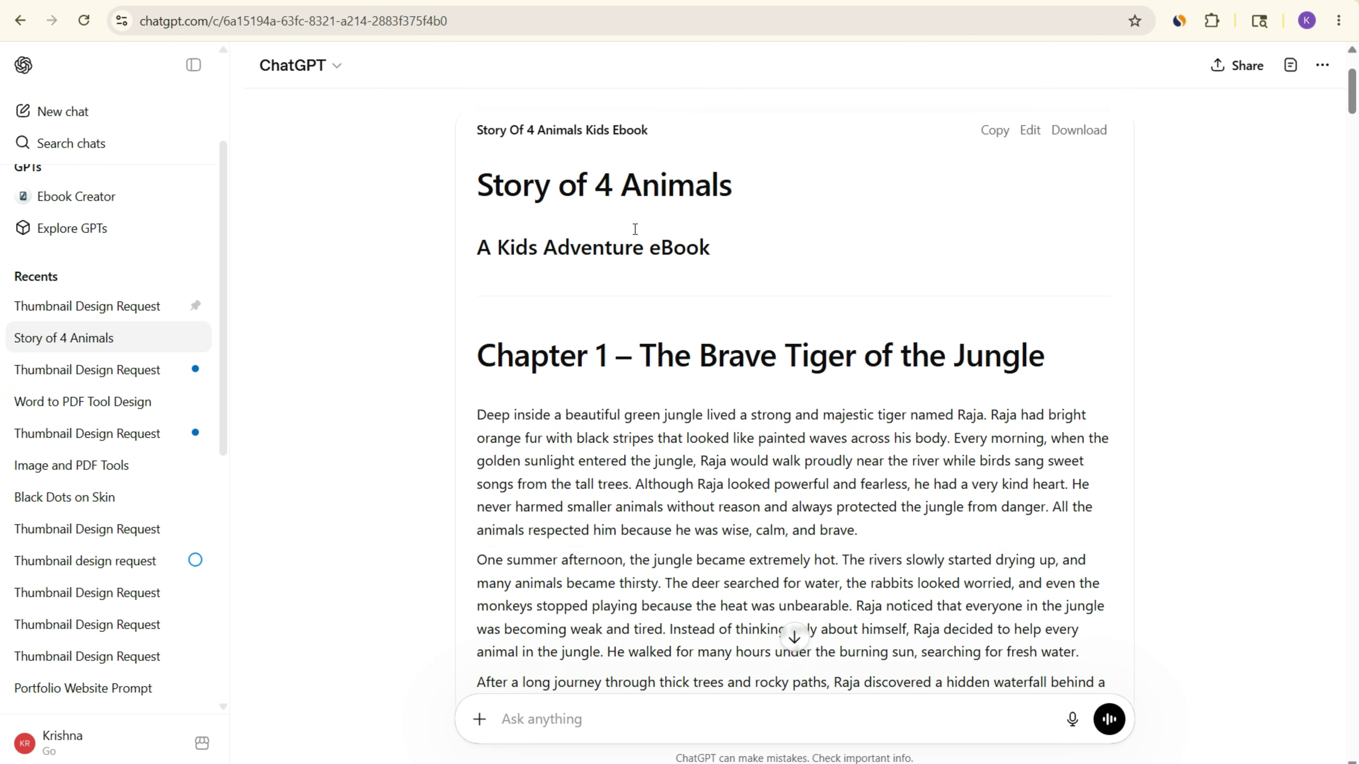
pyautogui.scroll(-10, 690, 302)
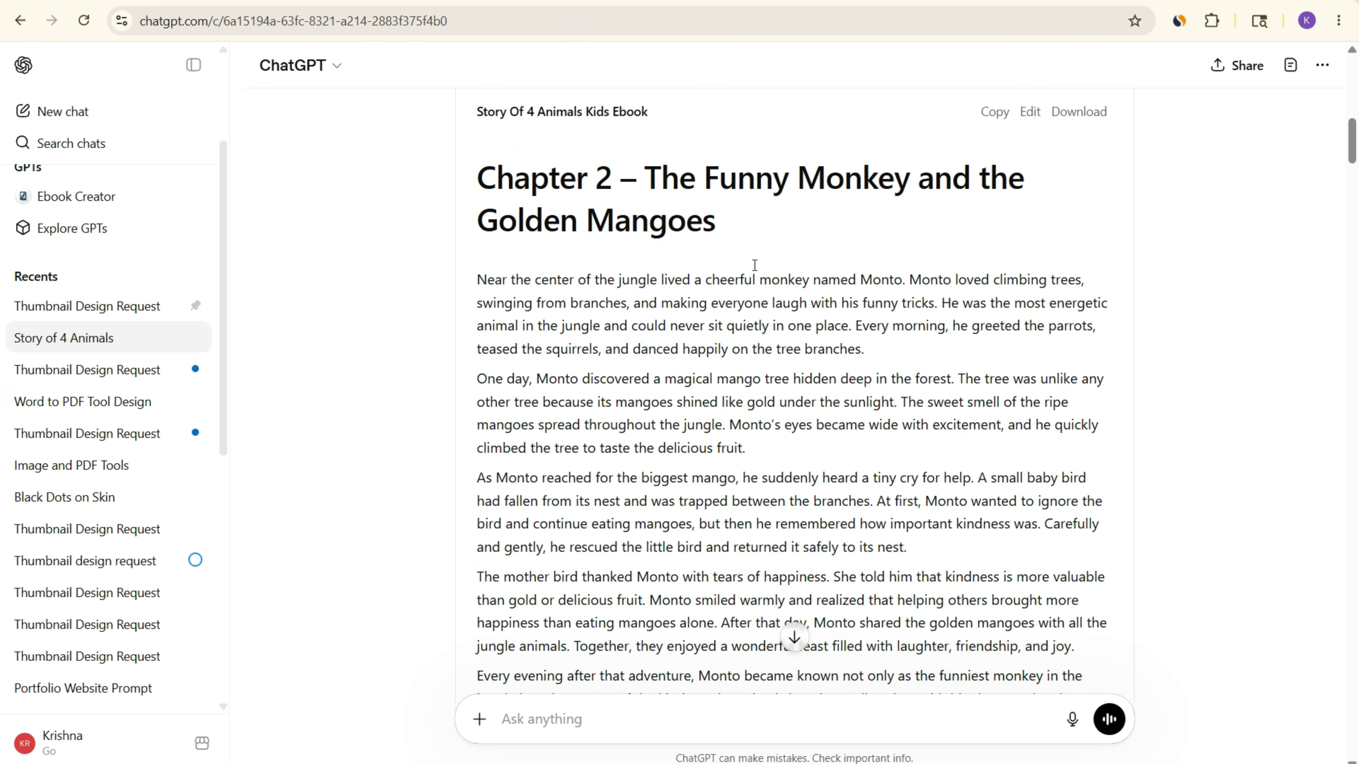
pyautogui.scroll(-20, 756, 347)
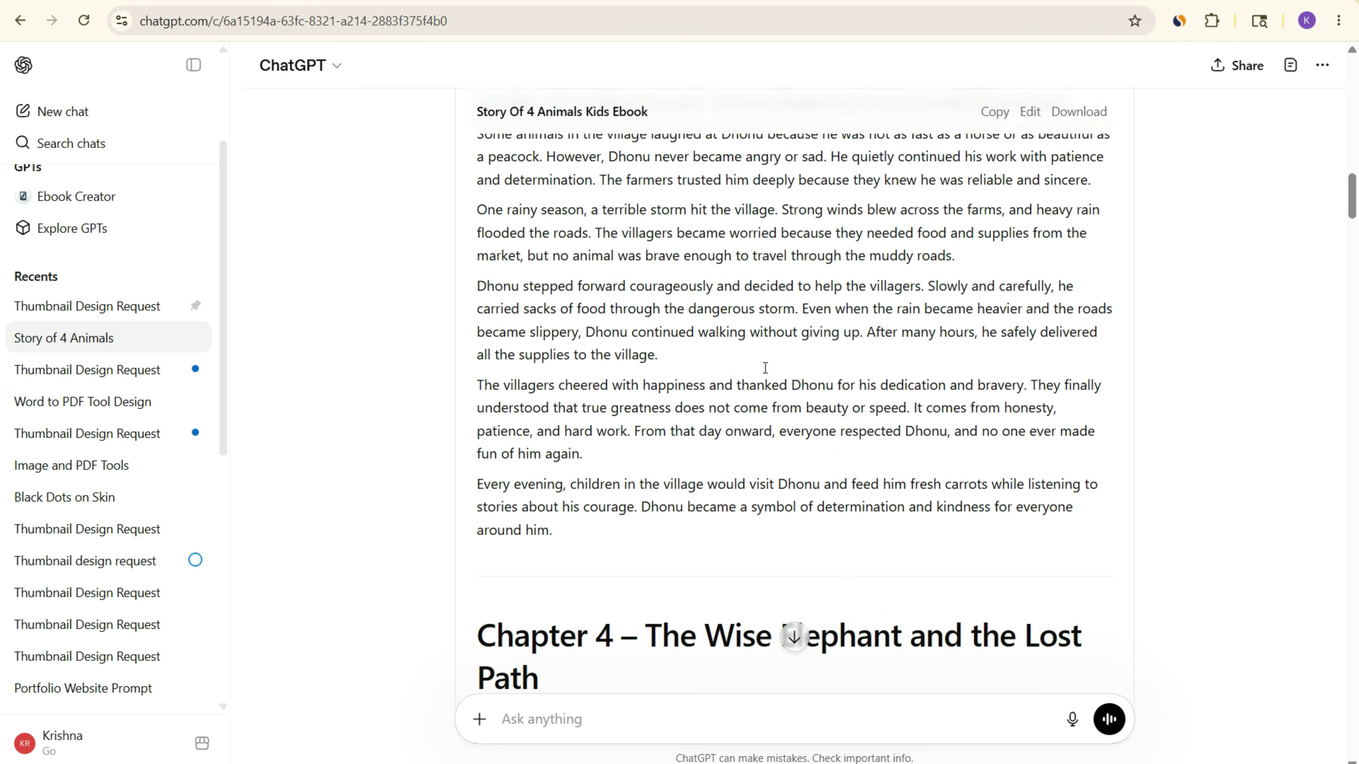
pyautogui.scroll(-13, 756, 358)
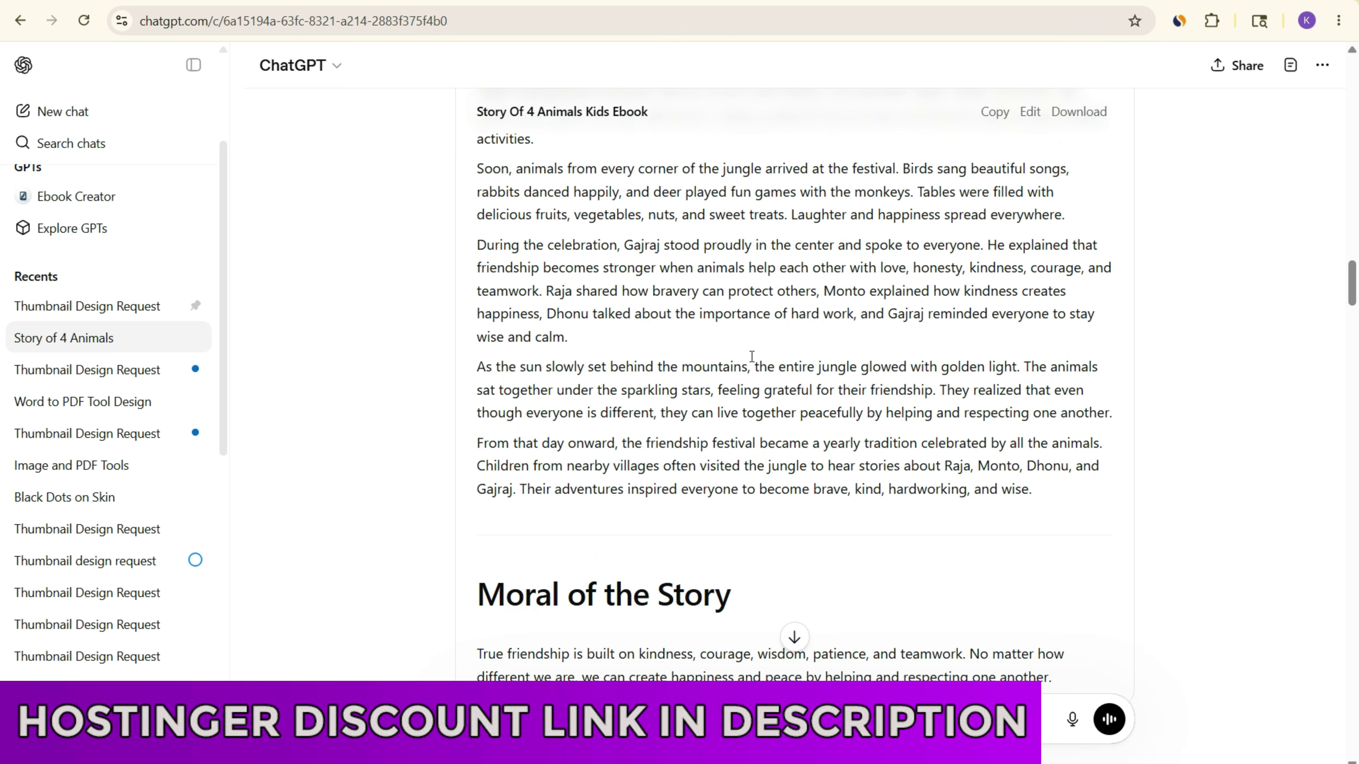
pyautogui.moveTo(1061, 486); pyautogui.dragTo(1043, 650)
pyautogui.scroll(5, 507, 237)
pyautogui.scroll(-5, 1098, 490)
pyautogui.moveTo(1058, 498); pyautogui.dragTo(416, 220)
pyautogui.scroll(6, 734, 286)
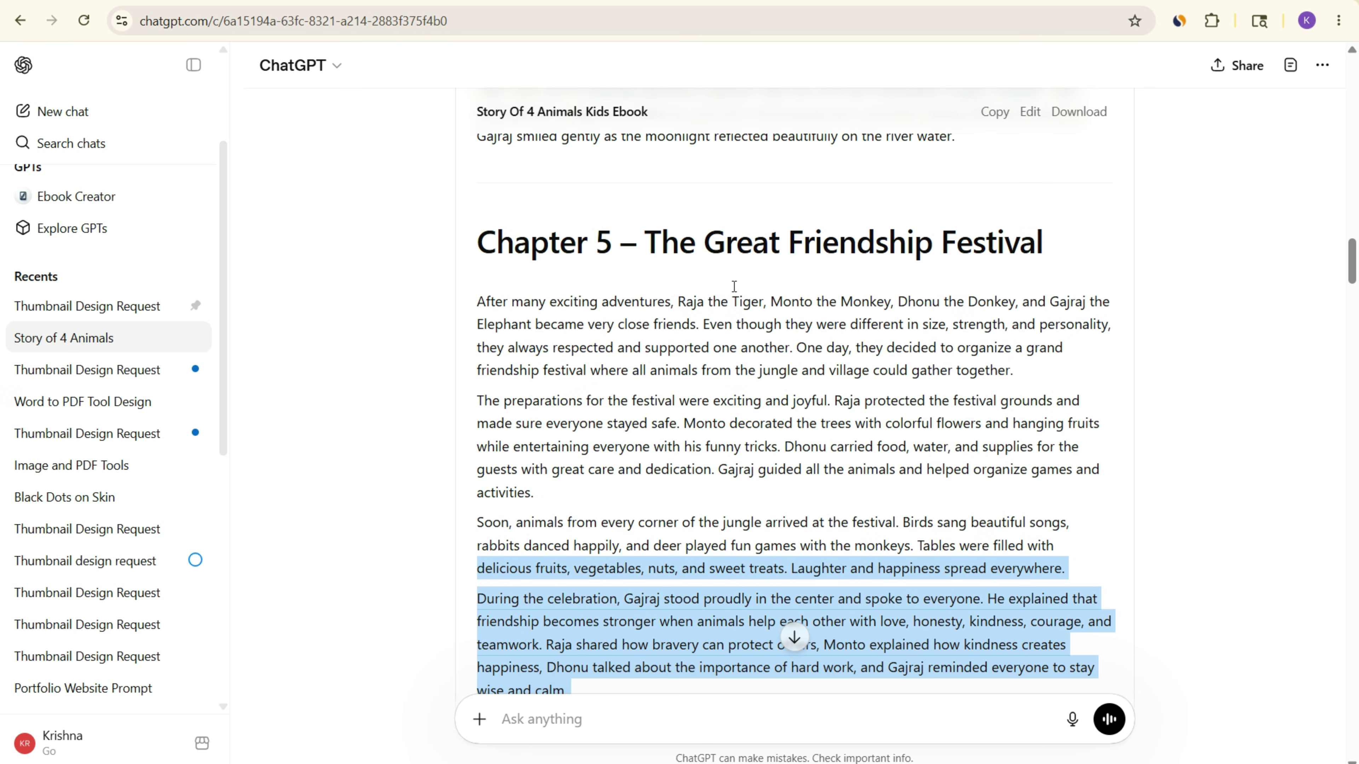
pyautogui.scroll(-6, 684, 319)
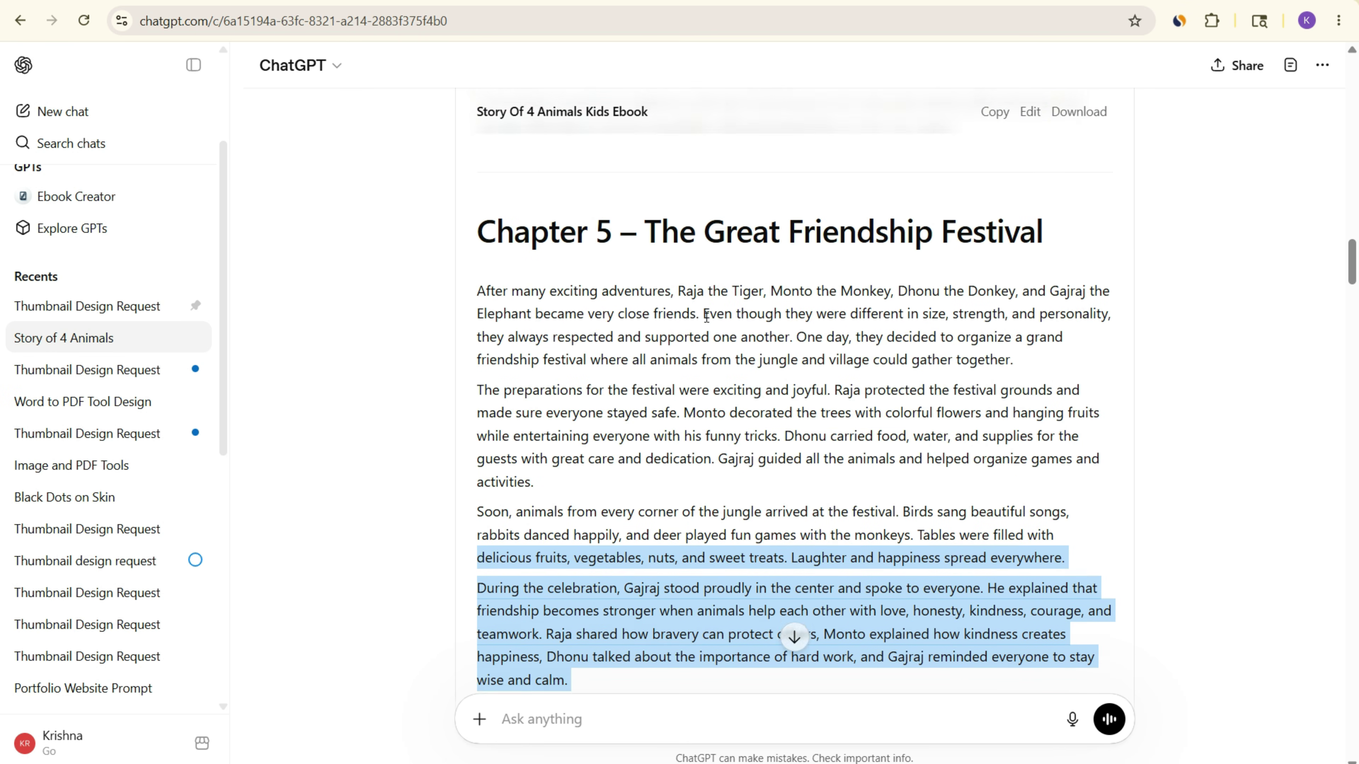
pyautogui.scroll(-6, 637, 323)
pyautogui.scroll(-5, 957, 310)
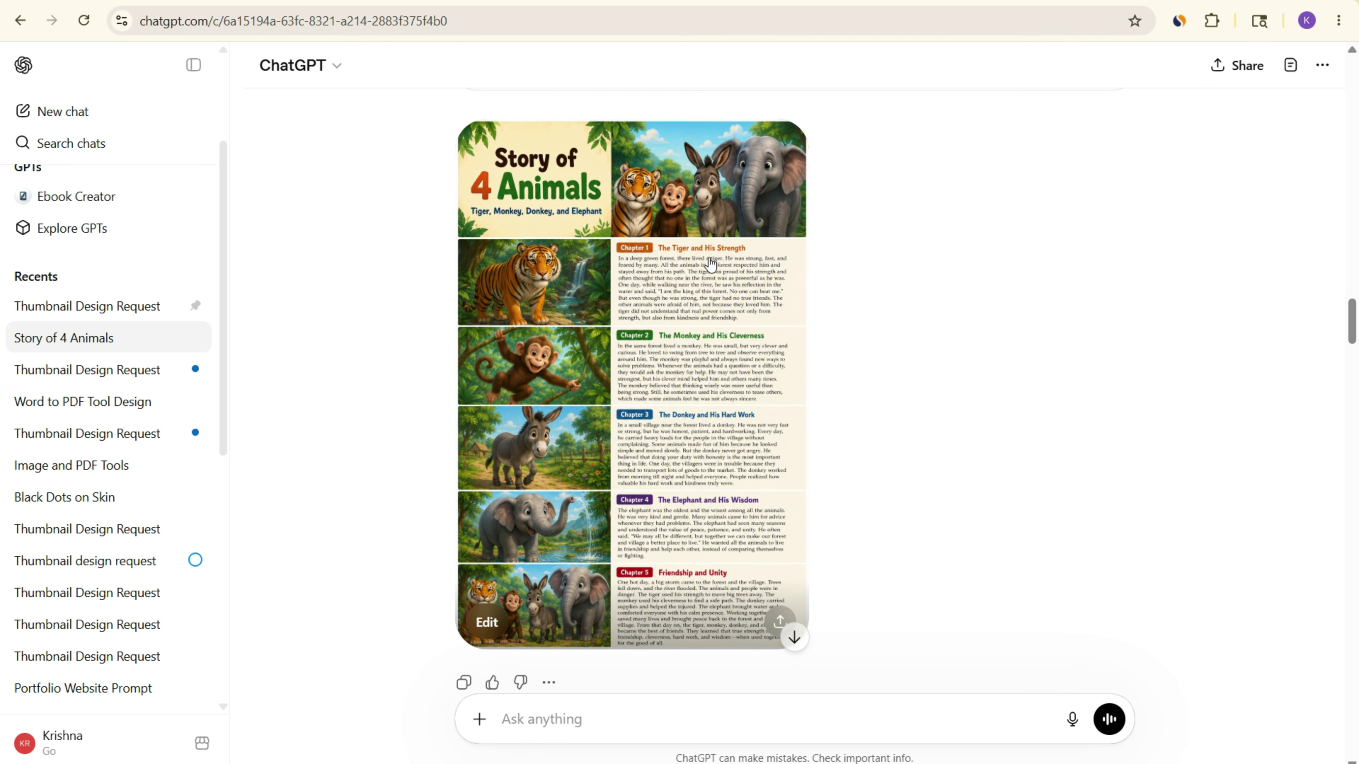
# - Return to the start of the chat and review the eBook again down to the illustrated image of all chapters
pyautogui.scroll(6, 1356, 334)
pyautogui.moveTo(1353, 310); pyautogui.dragTo(1353, 80)
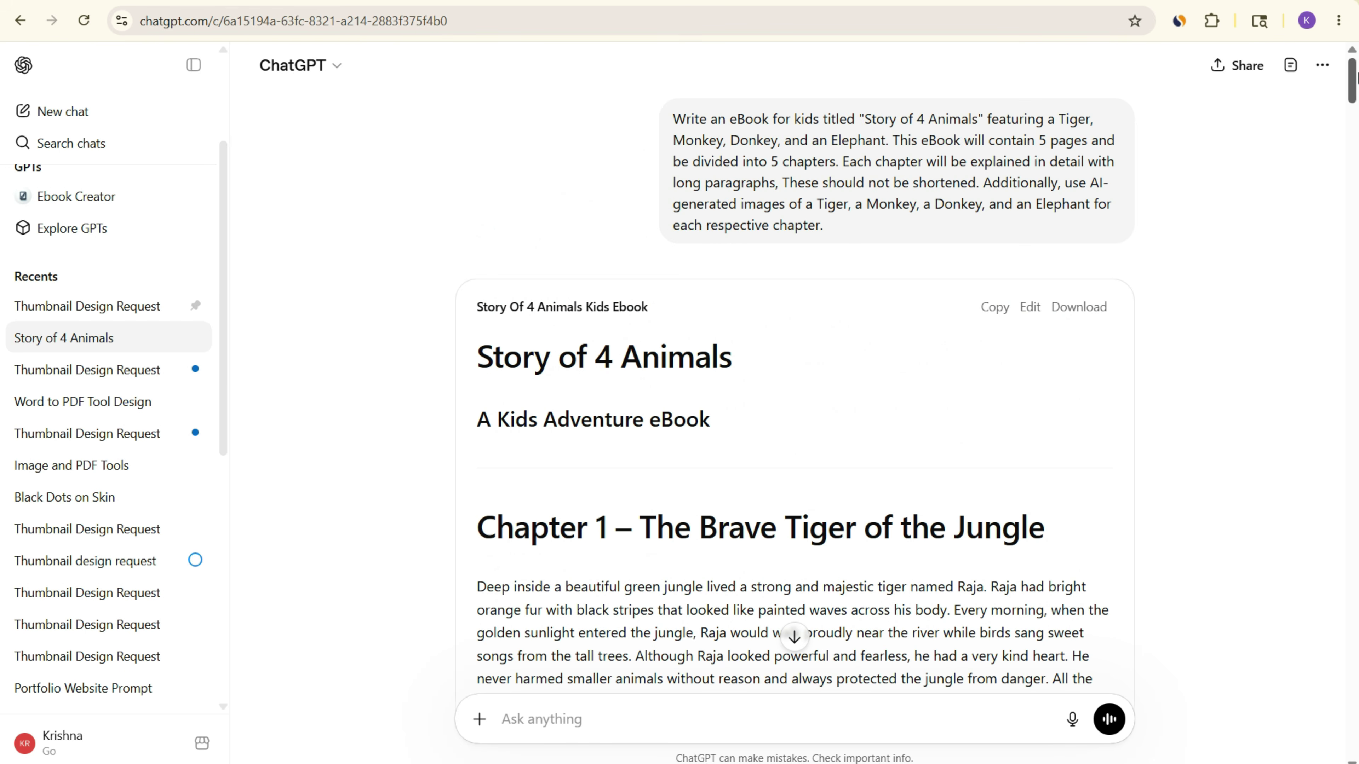
pyautogui.scroll(-10, 864, 286)
pyautogui.scroll(-20, 864, 285)
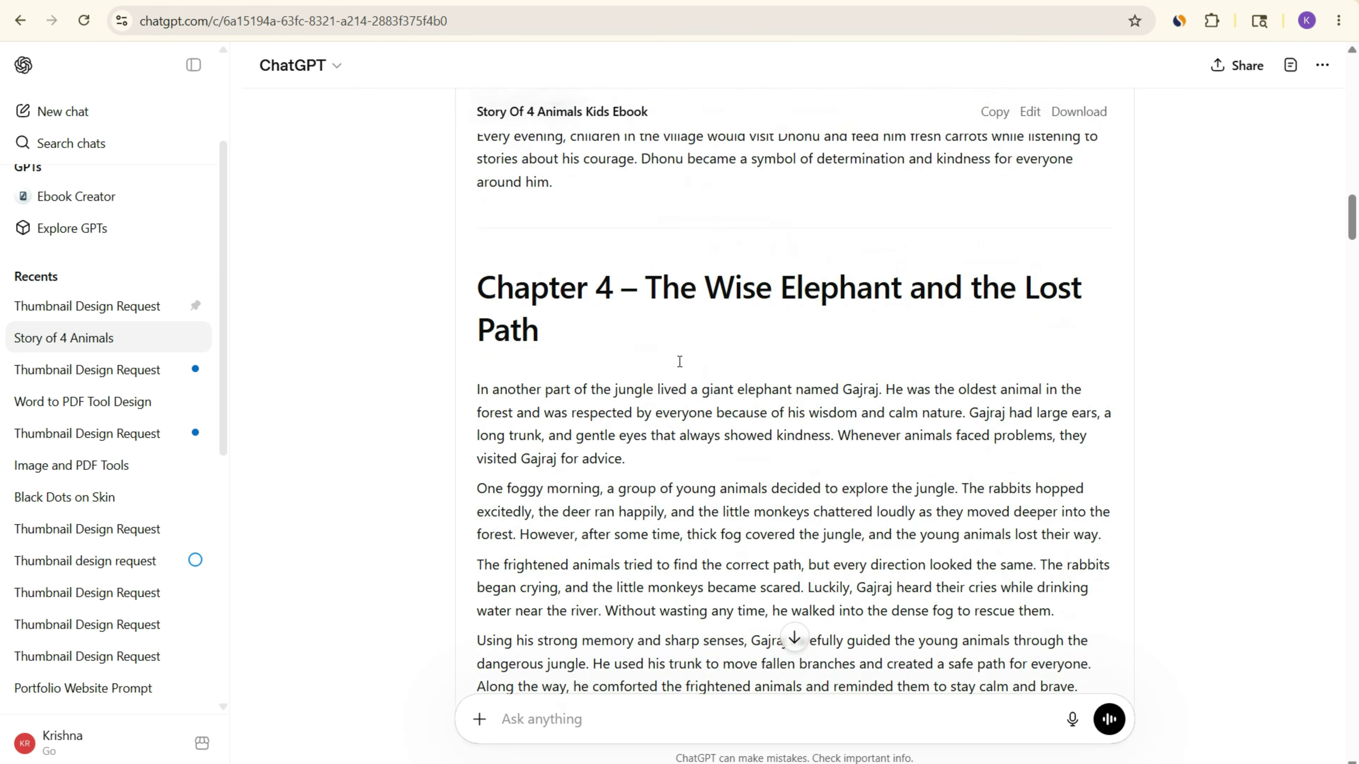
pyautogui.scroll(-8, 791, 342)
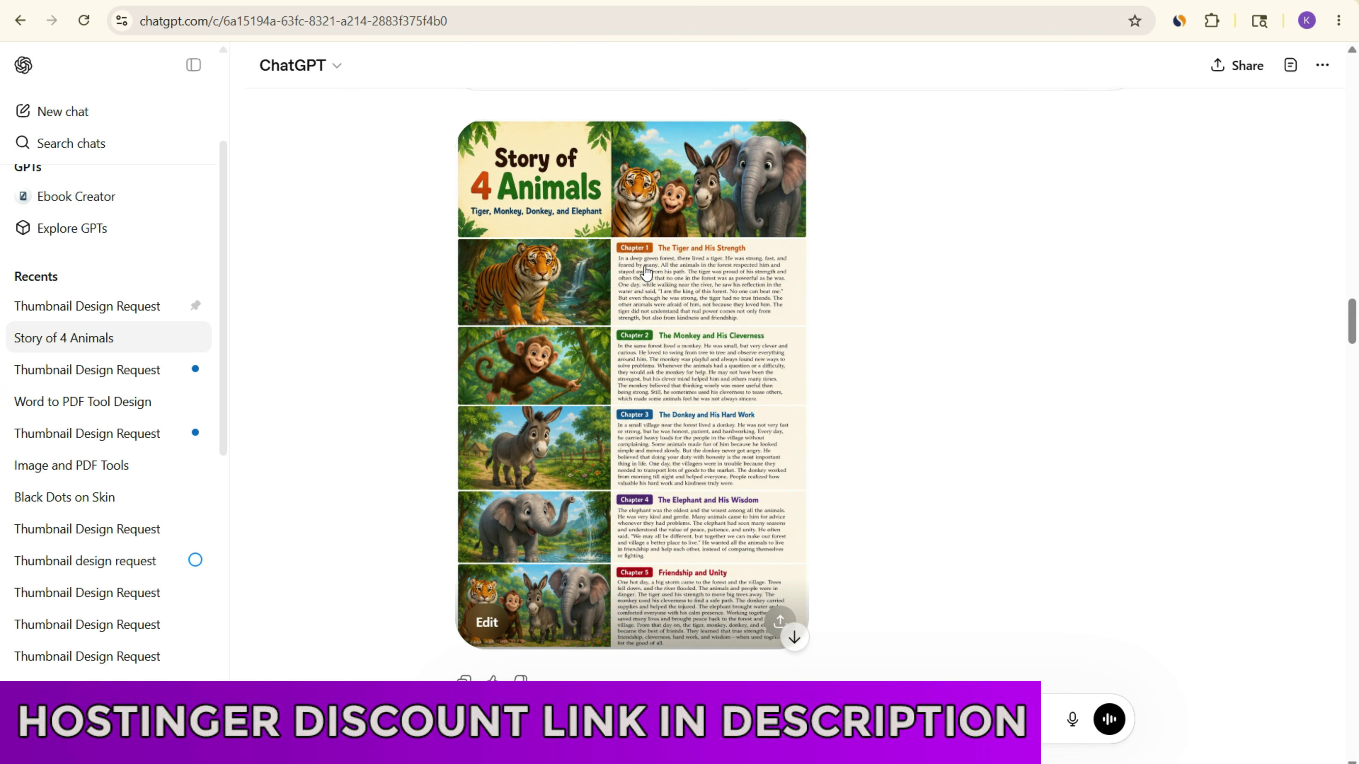
pyautogui.scroll(-3, 644, 273)
pyautogui.scroll(1, 645, 273)
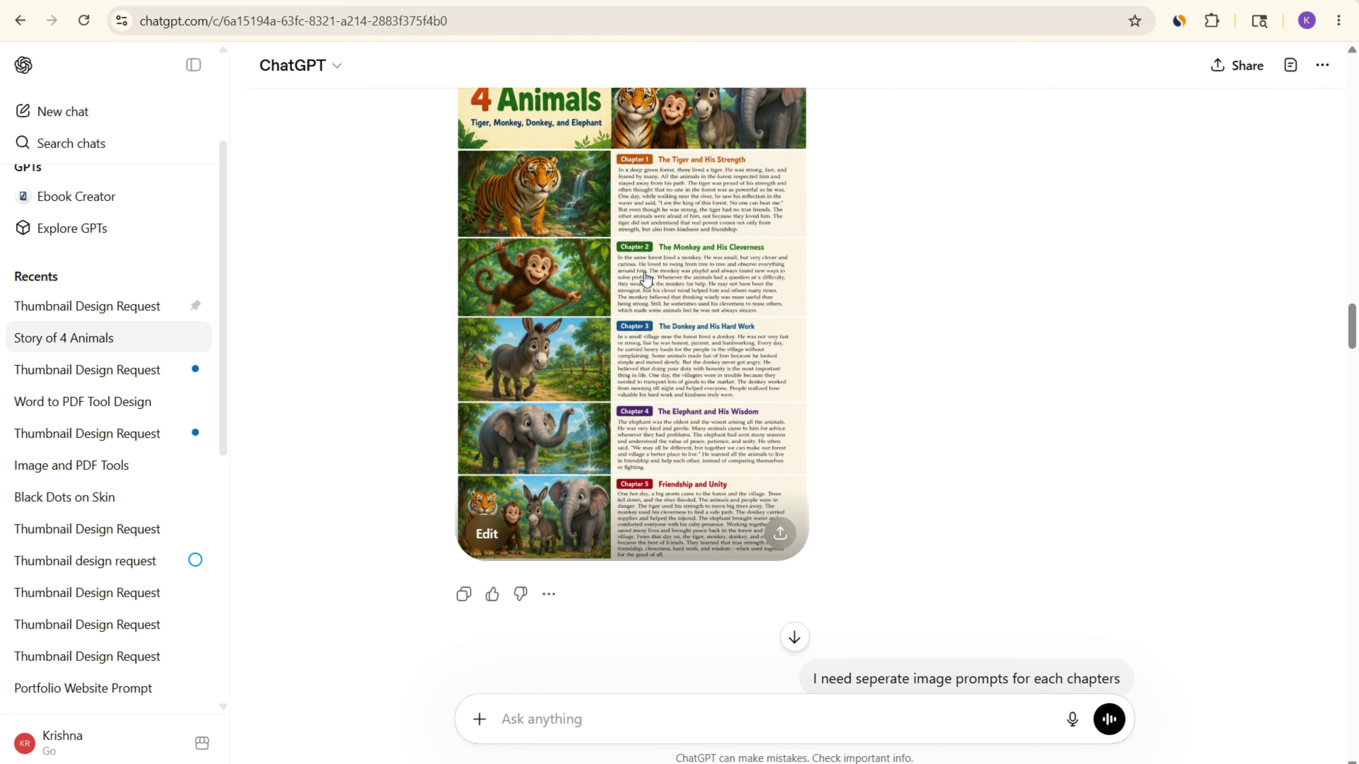
# - Go back to the beginning of the eBook and review the text of Chapters 1 to 3
pyautogui.scroll(20, 645, 277)
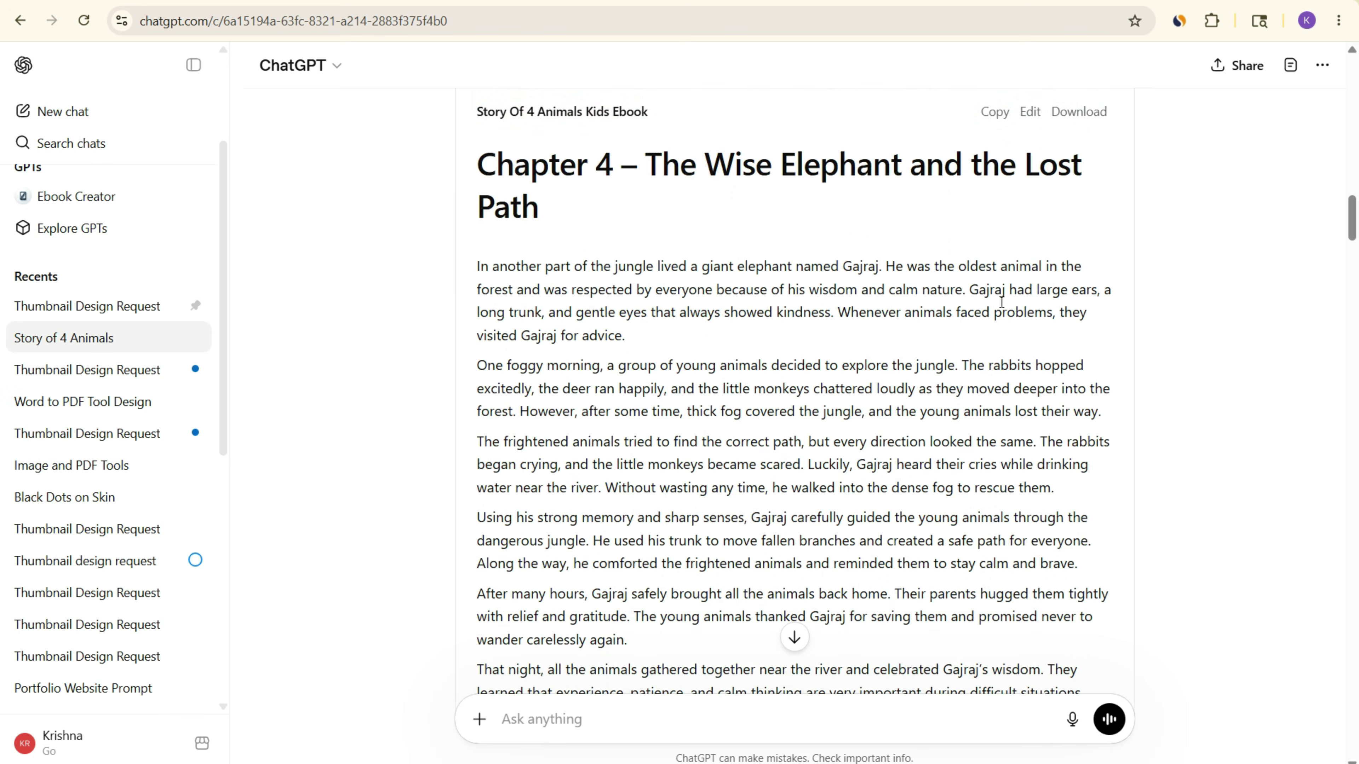
pyautogui.scroll(15, 681, 236)
pyautogui.scroll(-10, 687, 248)
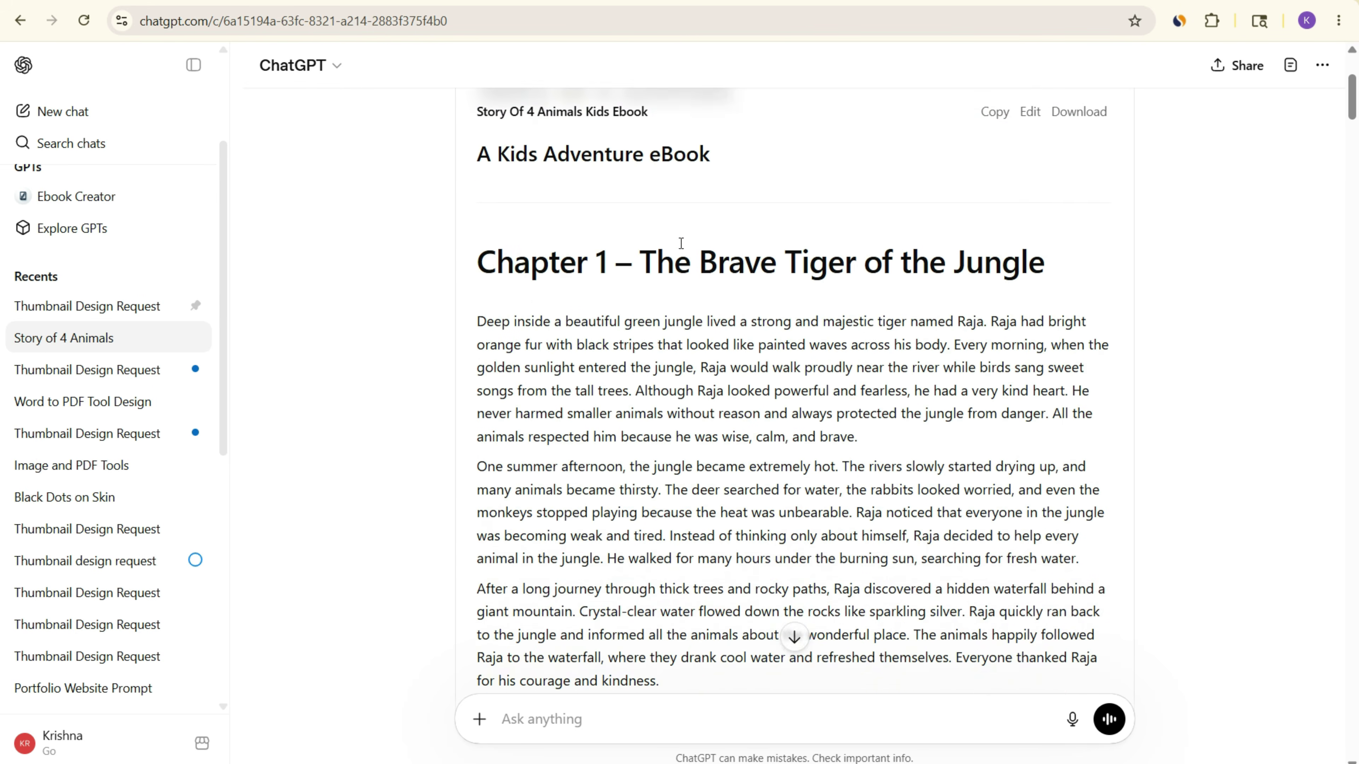
pyautogui.scroll(-10, 695, 263)
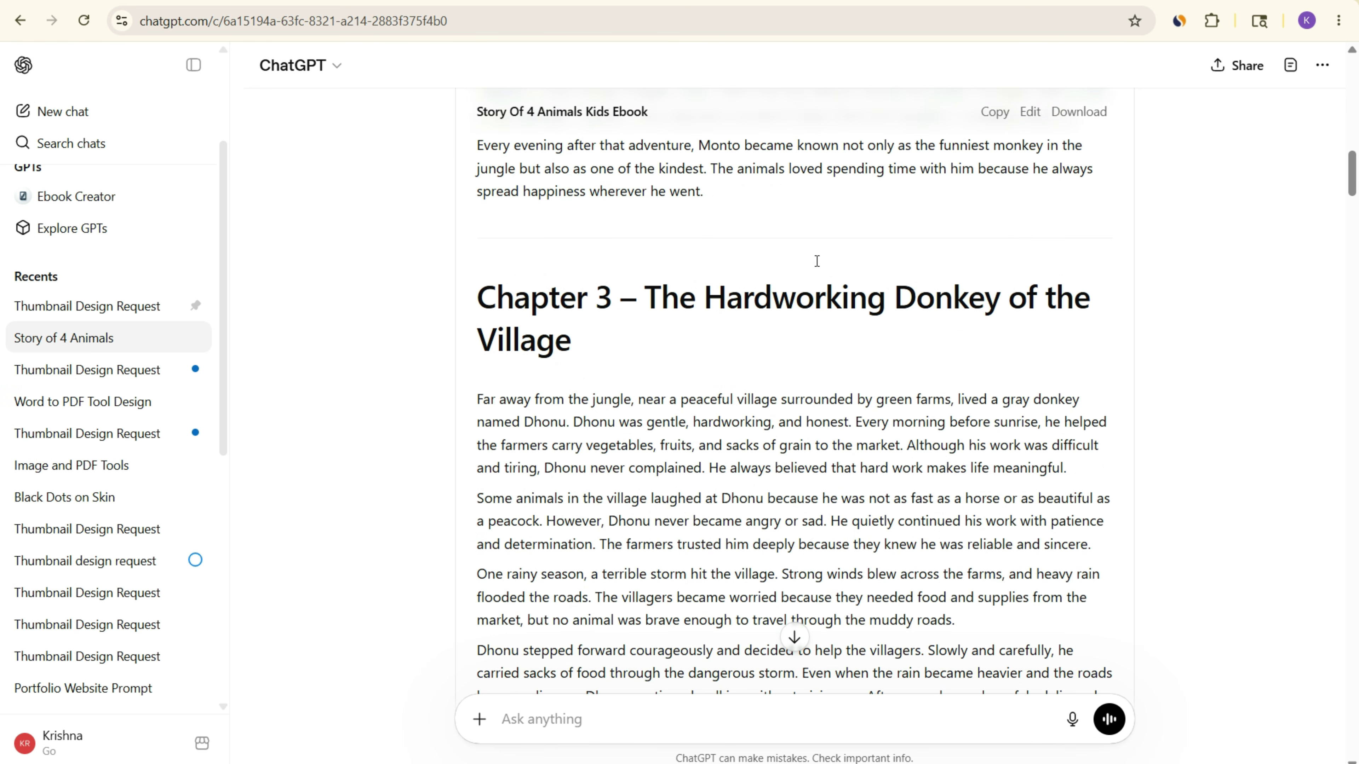
pyautogui.scroll(-5, 916, 243)
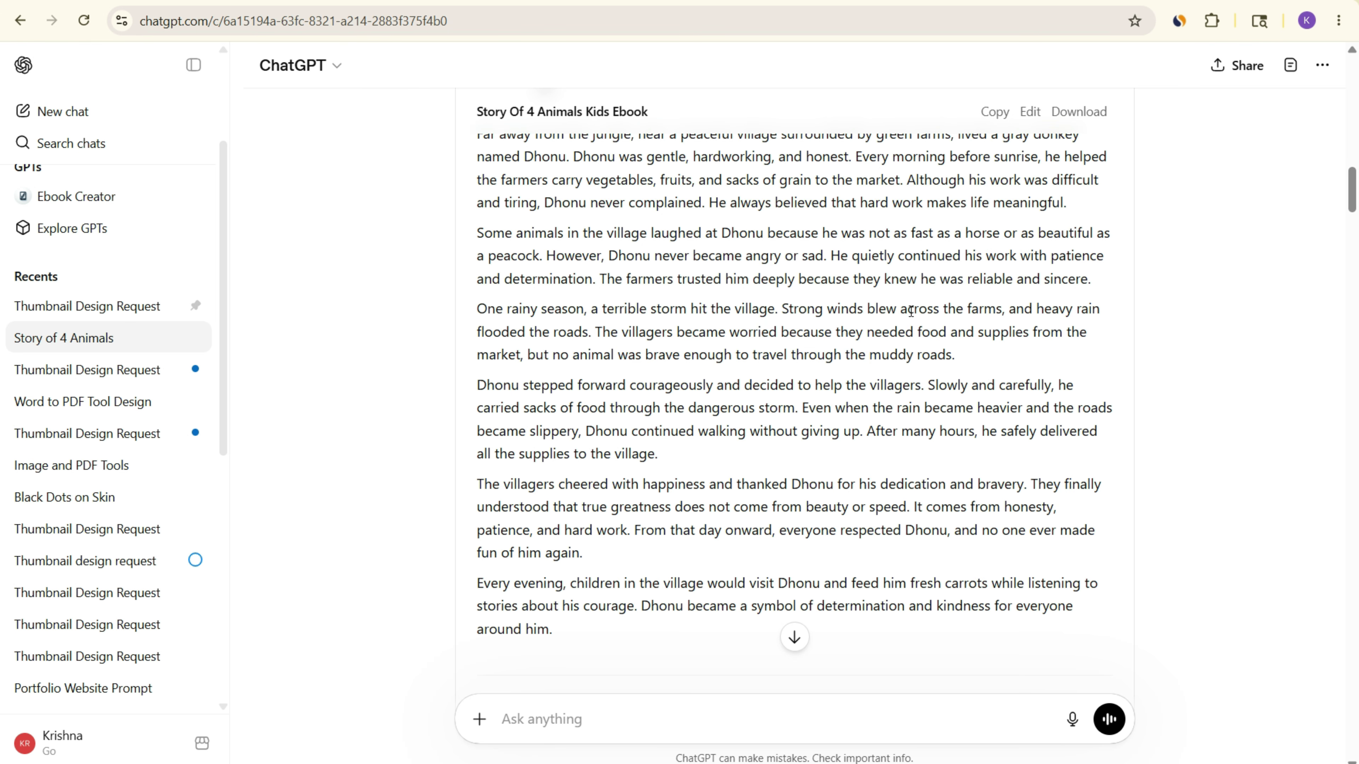
pyautogui.scroll(5, 911, 311)
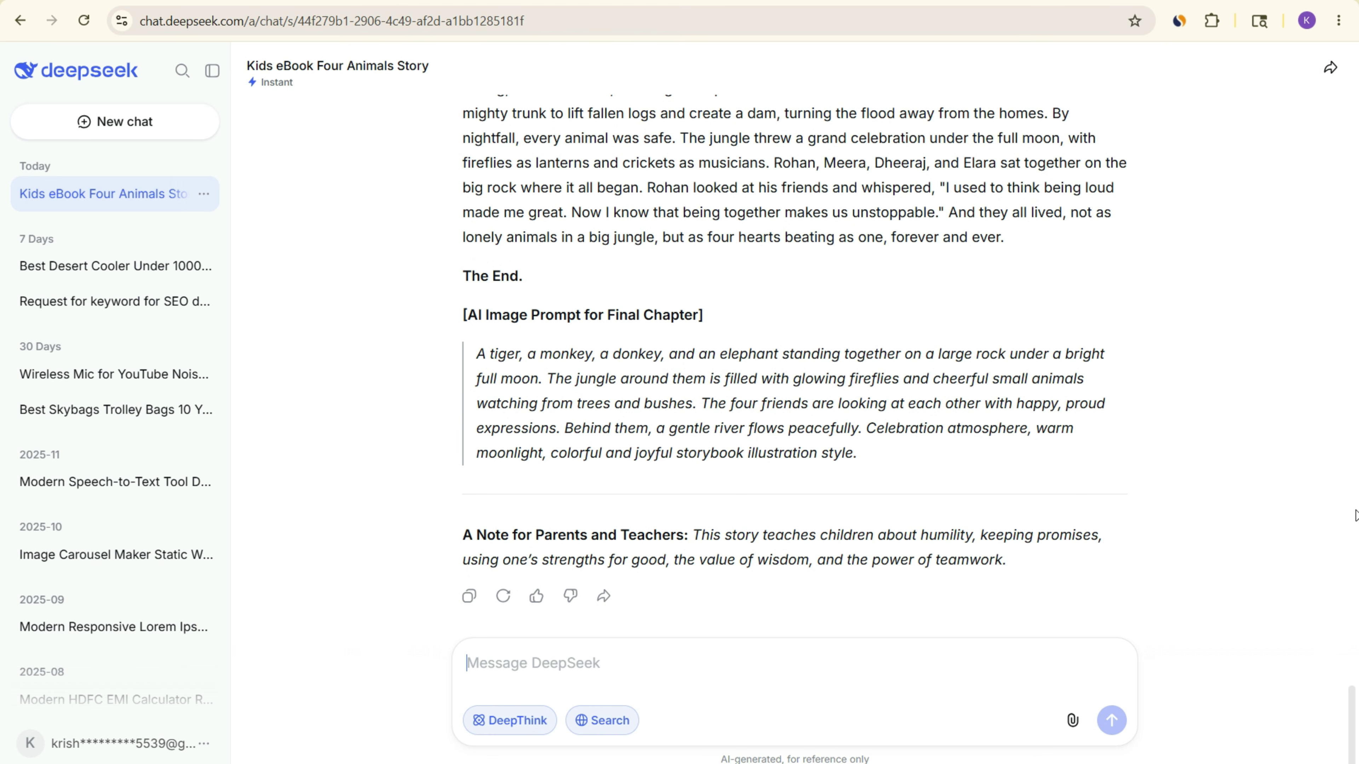
# - Switch to the DeepSeek chat "Kids eBook Four Animals Story" and examine the eBook prompt at its start
pyautogui.moveTo(1357, 688); pyautogui.dragTo(1316, 643)
pyautogui.click(1319, 647)
pyautogui.scroll(20, 688, 215)
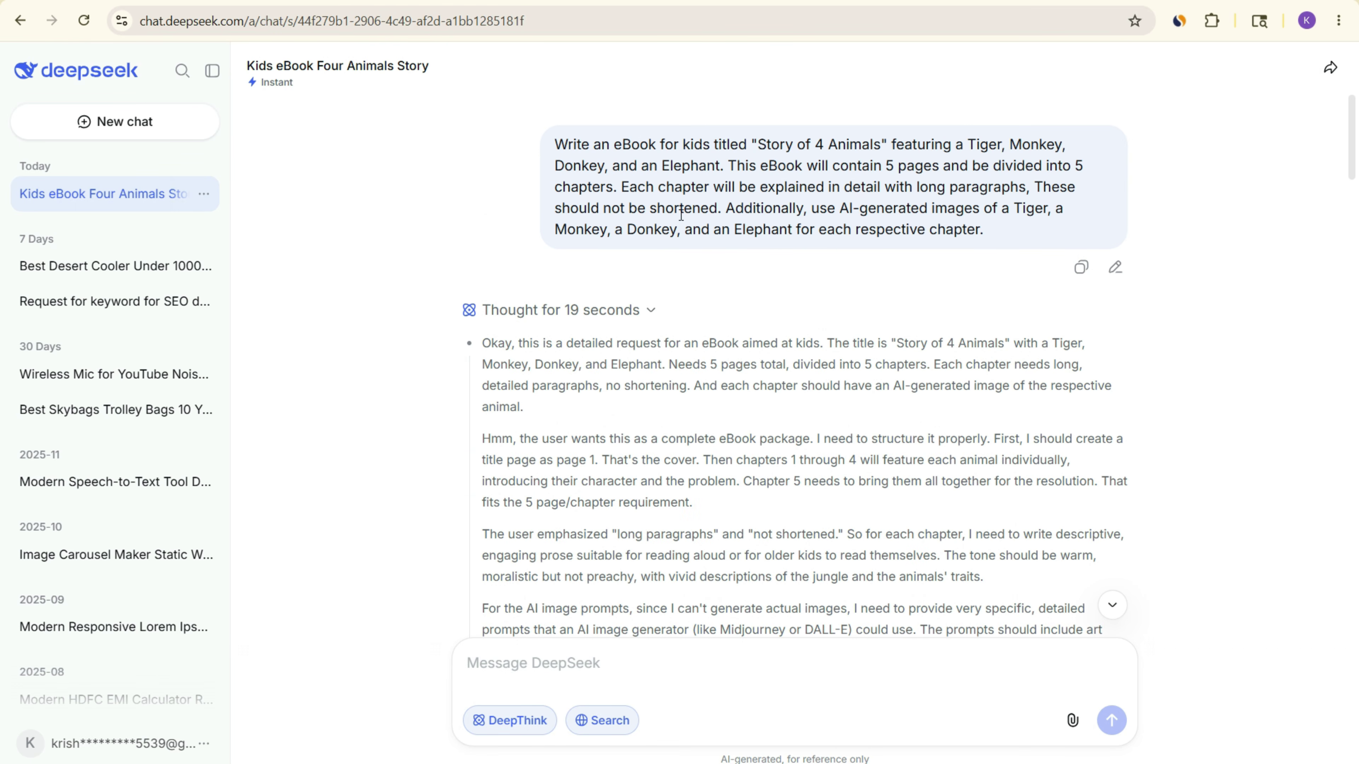
pyautogui.moveTo(559, 137); pyautogui.dragTo(1001, 254)
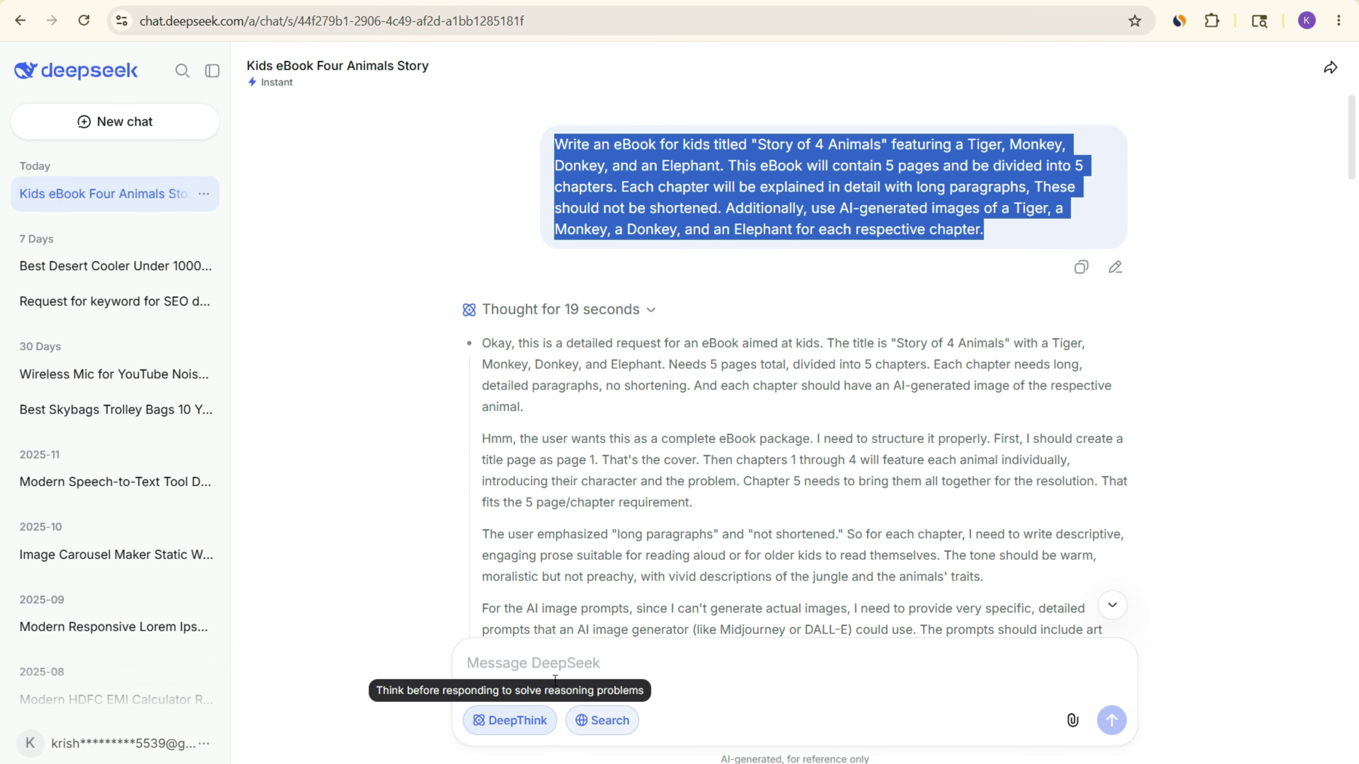
# - Examine the chapters DeepSeek wrote, starting with Chapter 1, and the AI image prompt that follows each one
pyautogui.scroll(-20, 700, 370)
pyautogui.scroll(-8, 740, 376)
pyautogui.scroll(4, 609, 350)
pyautogui.scroll(1, 609, 351)
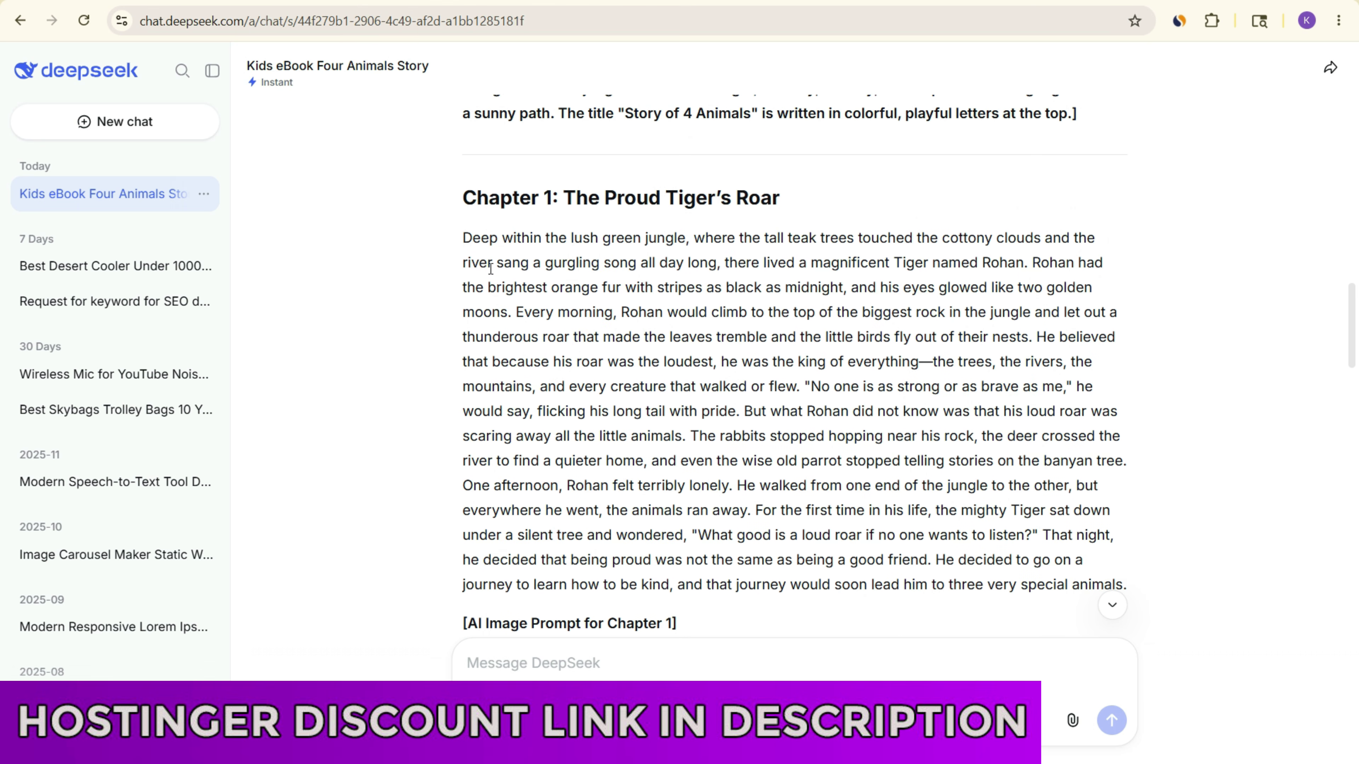
pyautogui.moveTo(462, 238); pyautogui.dragTo(1172, 618)
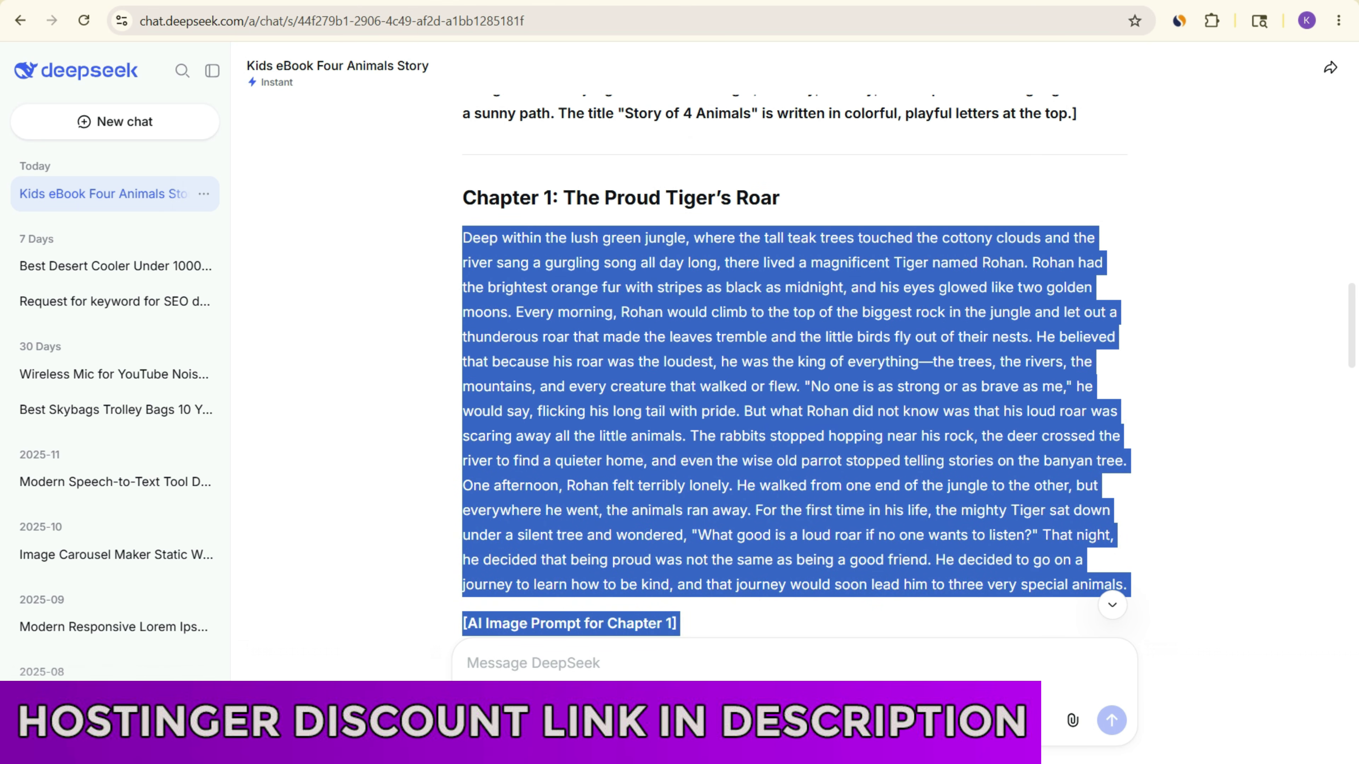
pyautogui.scroll(-2, 856, 353)
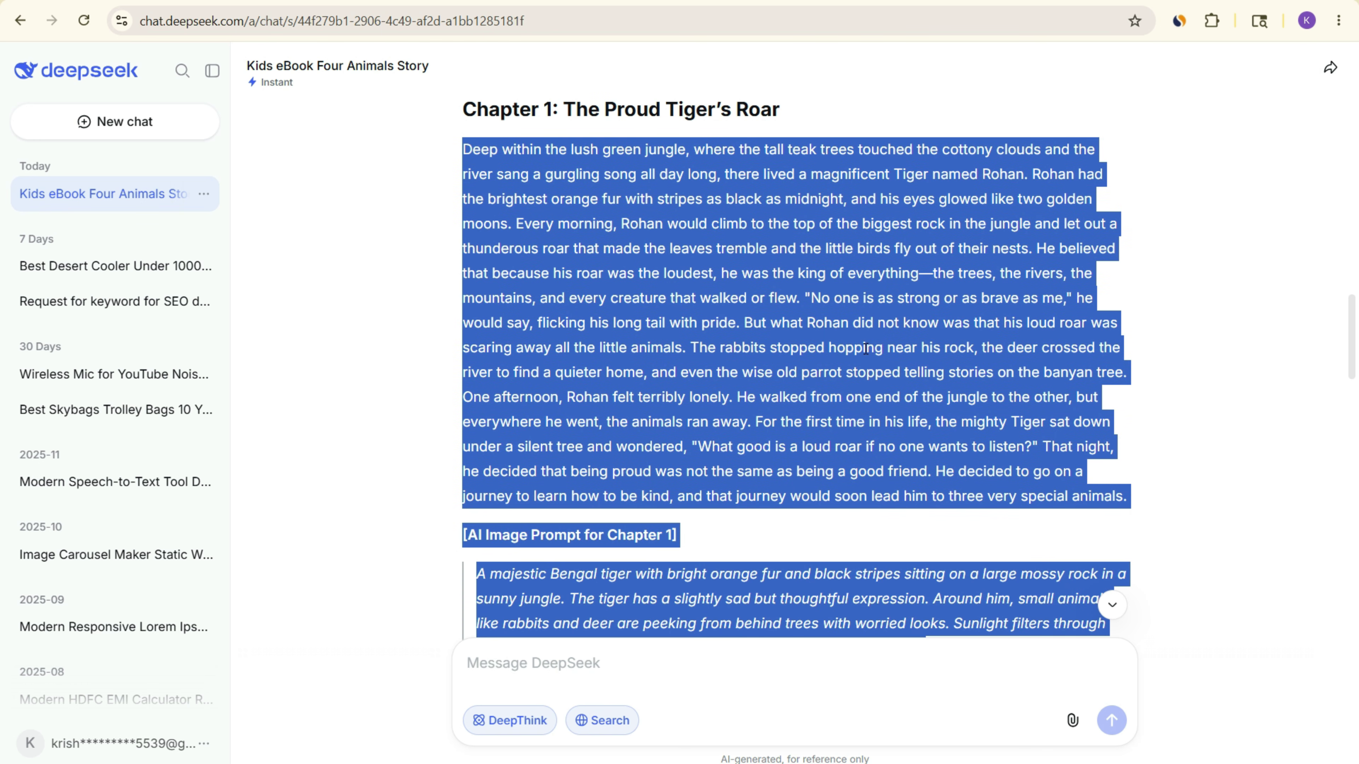
pyautogui.click(865, 348)
pyautogui.scroll(-10, 867, 353)
pyautogui.scroll(-10, 873, 364)
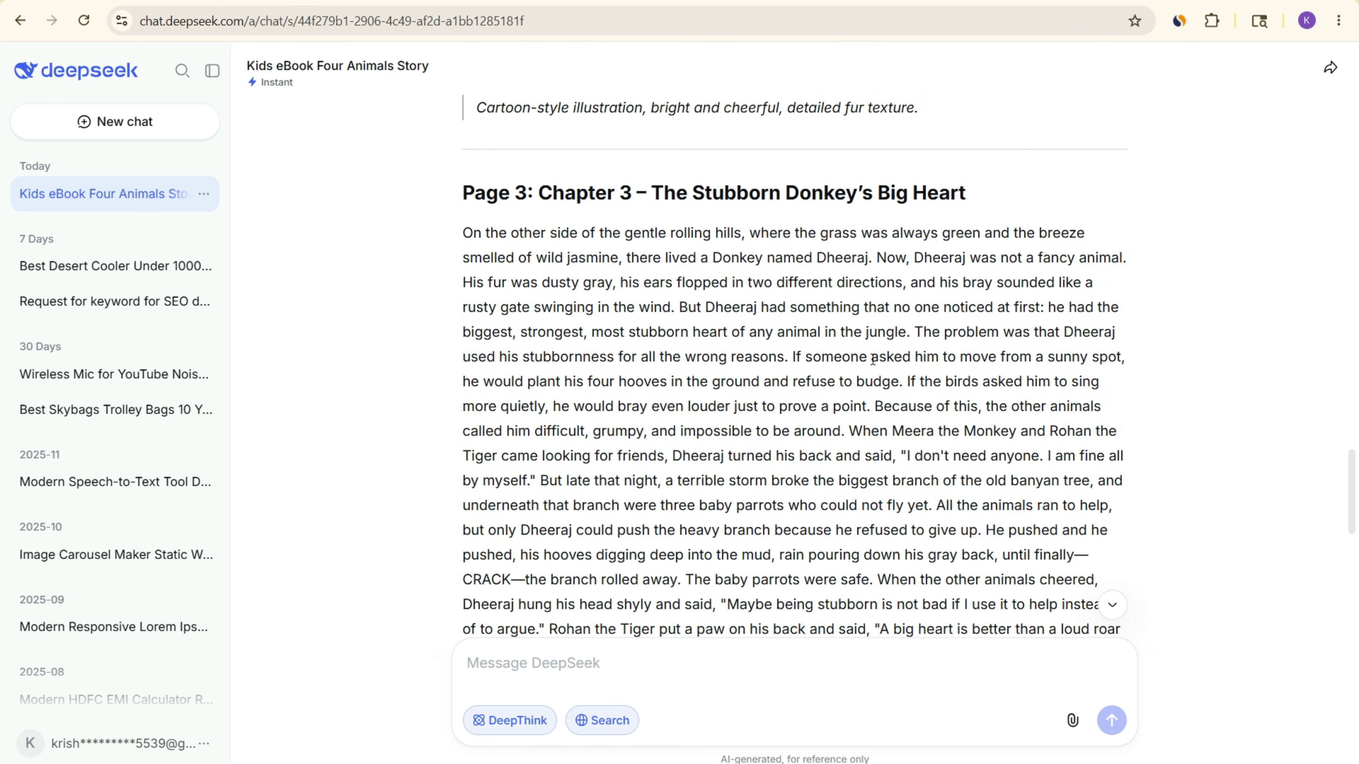
pyautogui.scroll(-5, 873, 359)
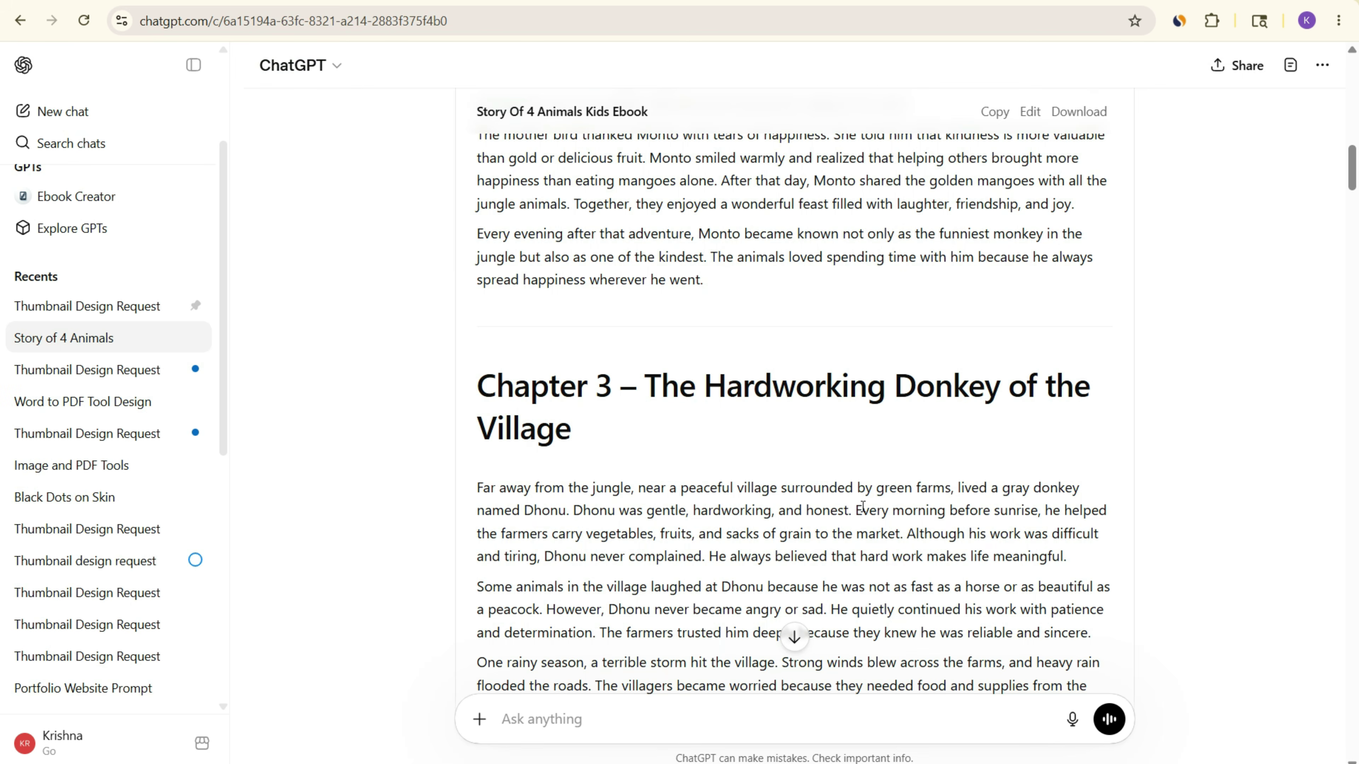
# - Switch back to the ChatGPT "Story of 4 Animals" chat and review the remaining chapters, illustrated image and follow-up request
pyautogui.scroll(-15, 664, 515)
pyautogui.moveTo(476, 303); pyautogui.dragTo(1032, 578)
pyautogui.scroll(-5, 807, 484)
pyautogui.scroll(-10, 807, 485)
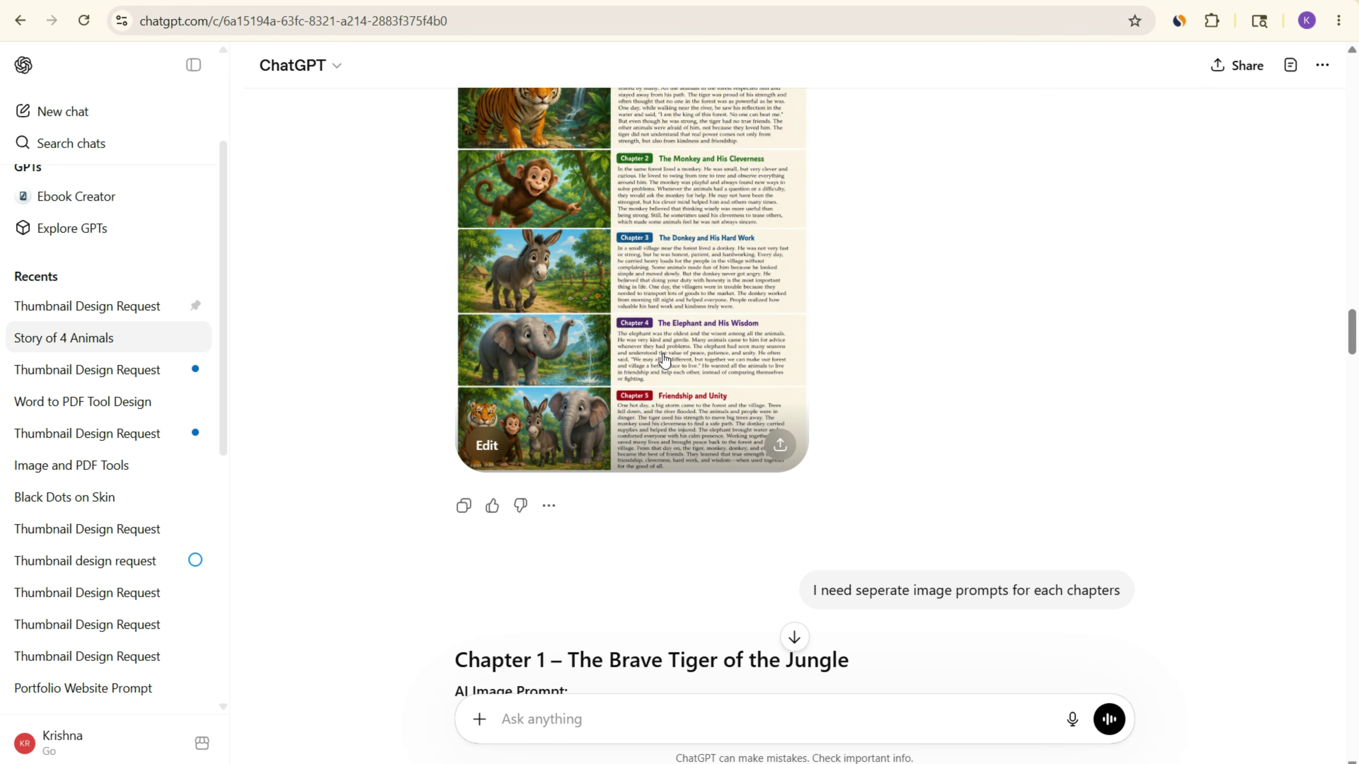
# - Switch to the DeepSeek chat and examine the AI image prompts for Chapters 1 and 2, continuing through the final chapter's prompt
pyautogui.click(278, 2)
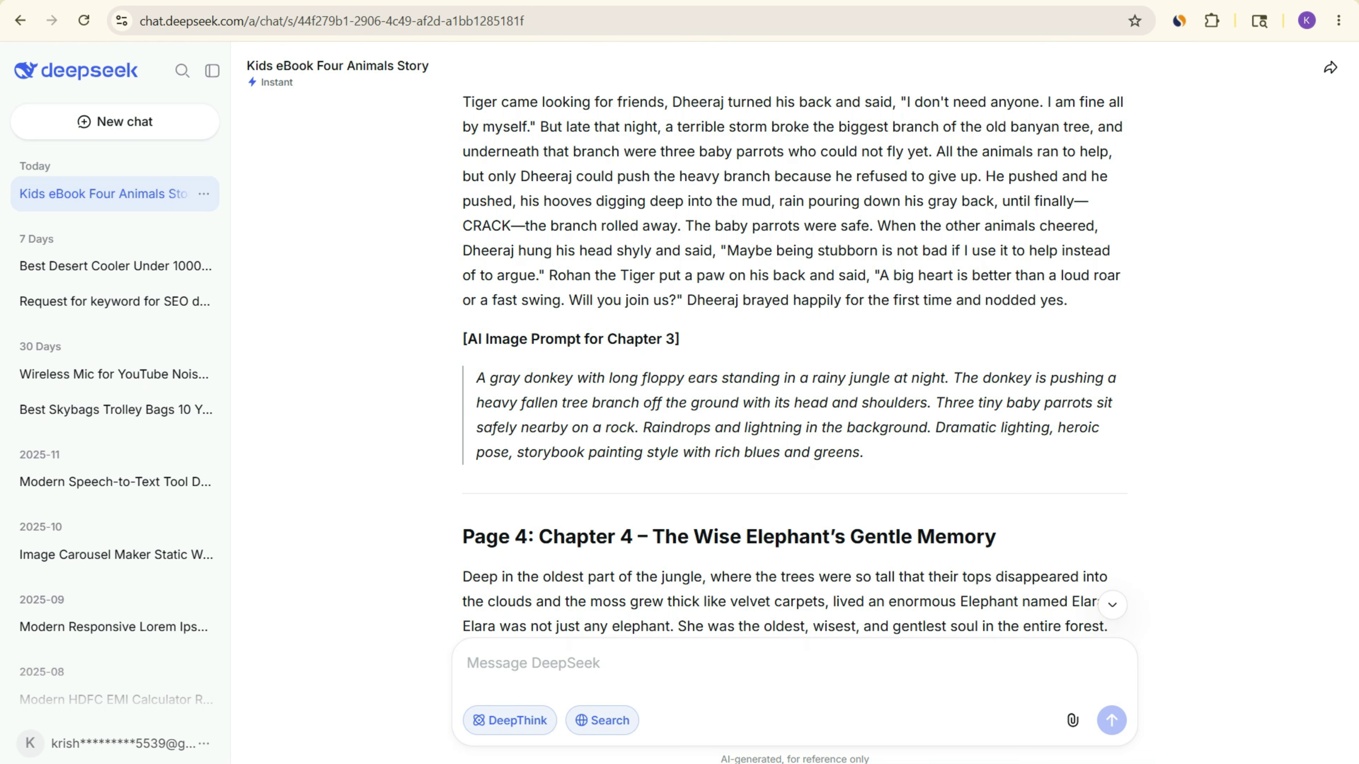
pyautogui.scroll(15, 766, 366)
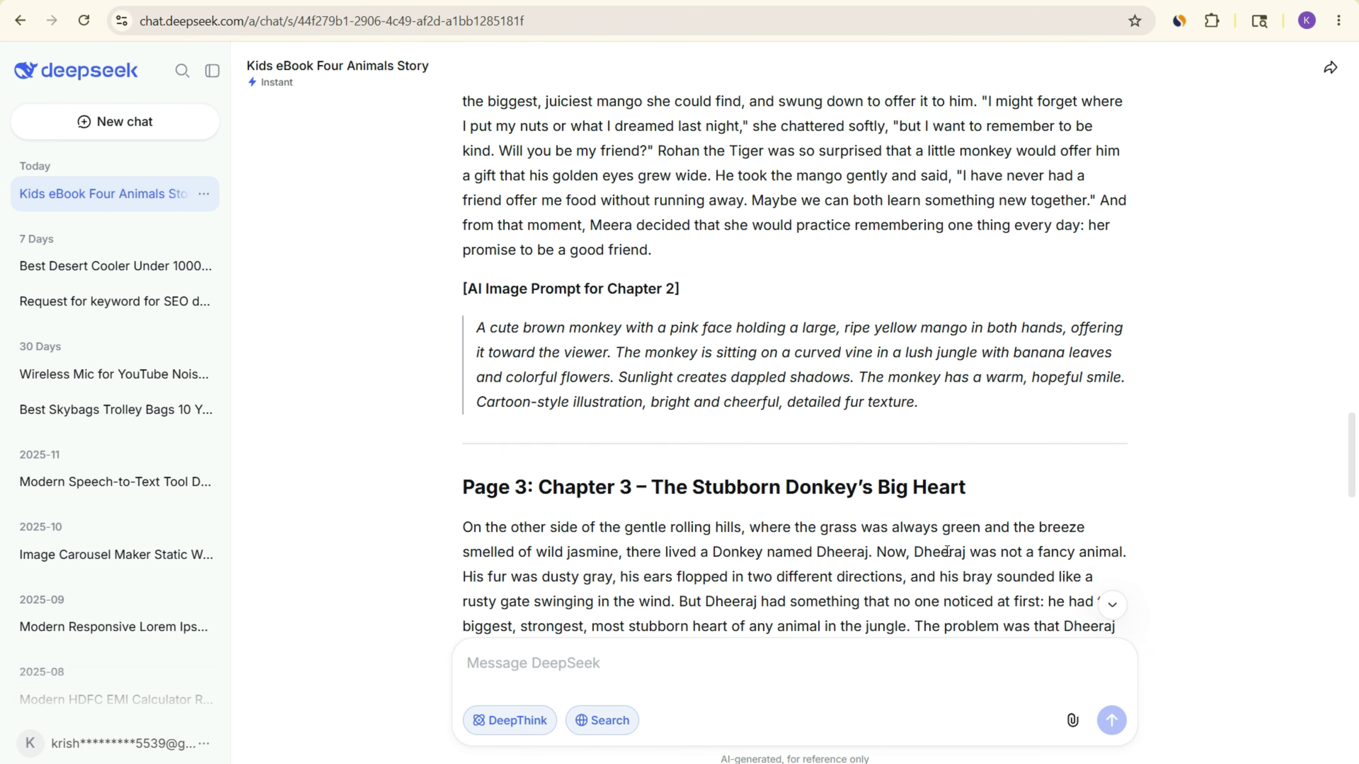
pyautogui.scroll(5, 766, 366)
pyautogui.moveTo(481, 307); pyautogui.dragTo(974, 390)
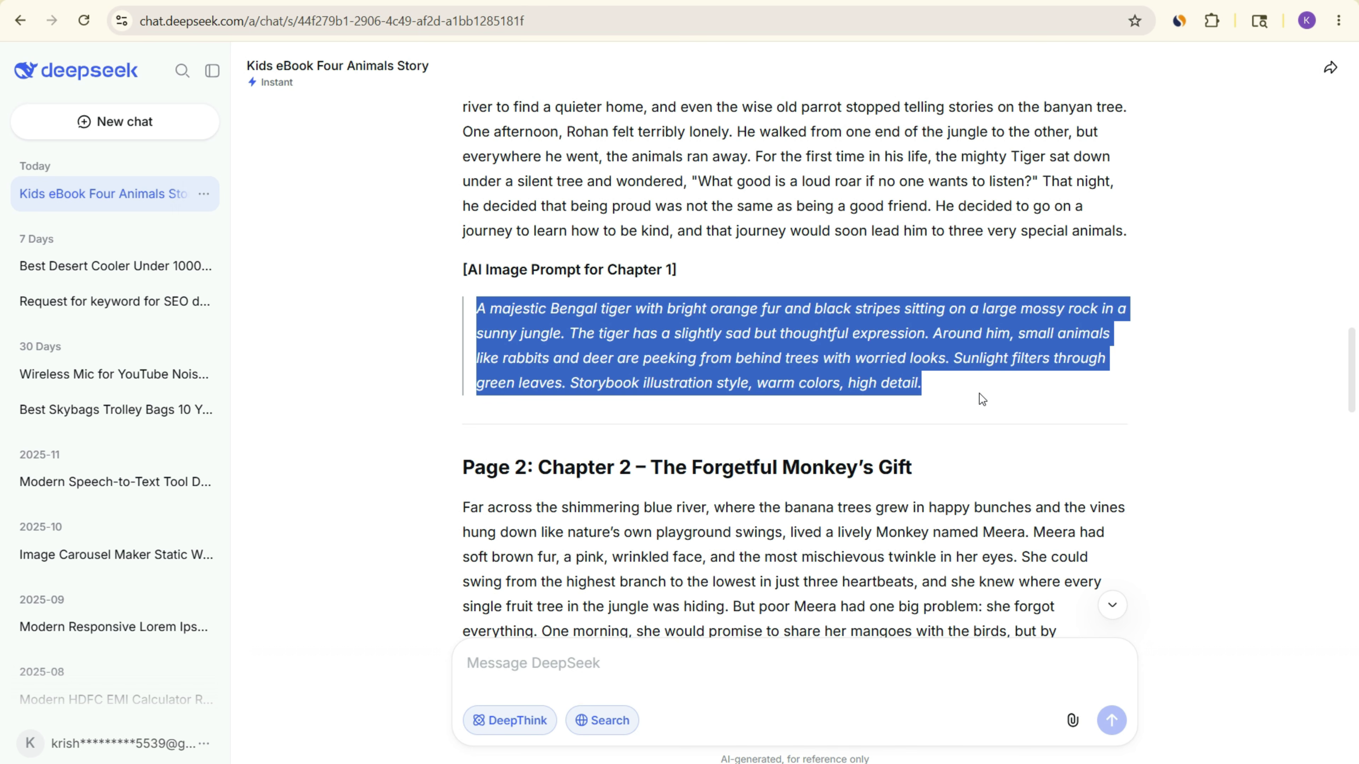
pyautogui.scroll(-15, 981, 400)
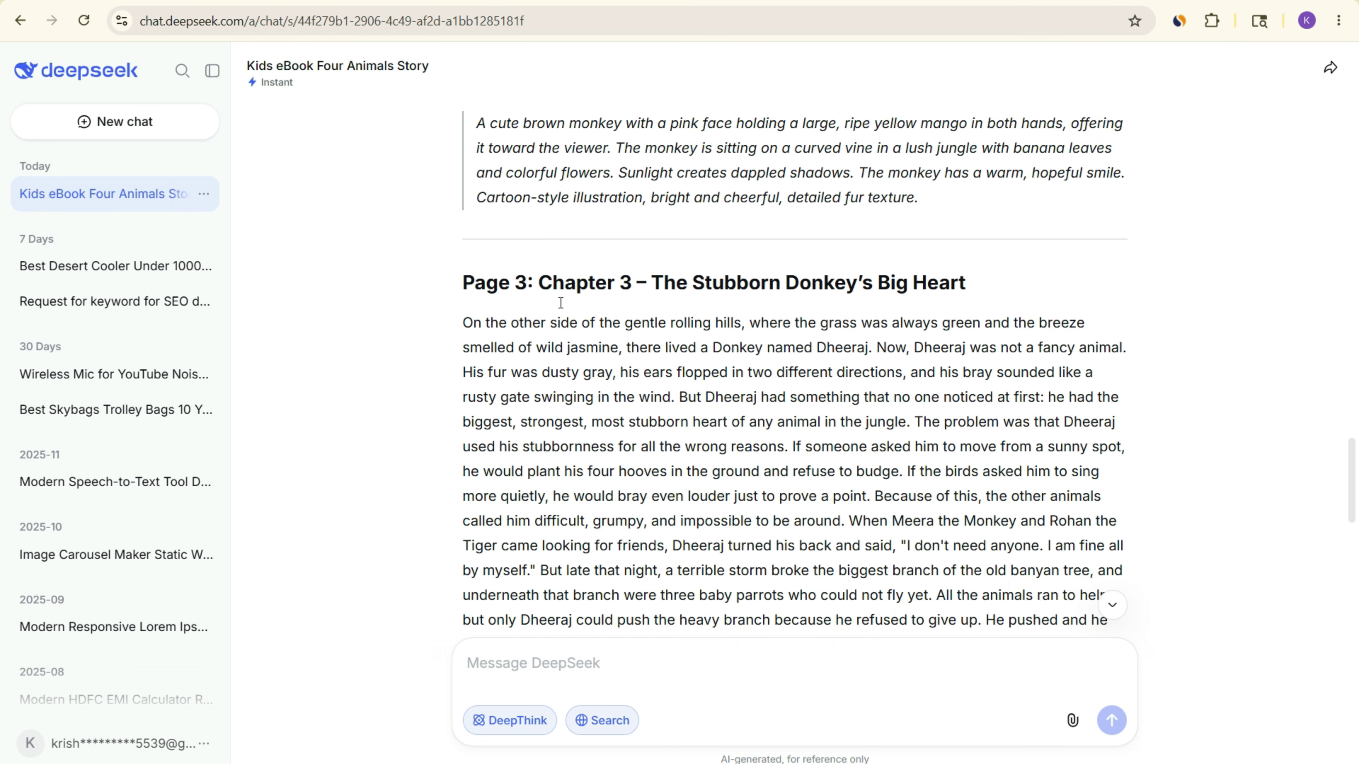
pyautogui.scroll(3, 560, 303)
pyautogui.moveTo(479, 296); pyautogui.dragTo(843, 321)
pyautogui.scroll(-12, 560, 399)
pyautogui.scroll(-20, 560, 399)
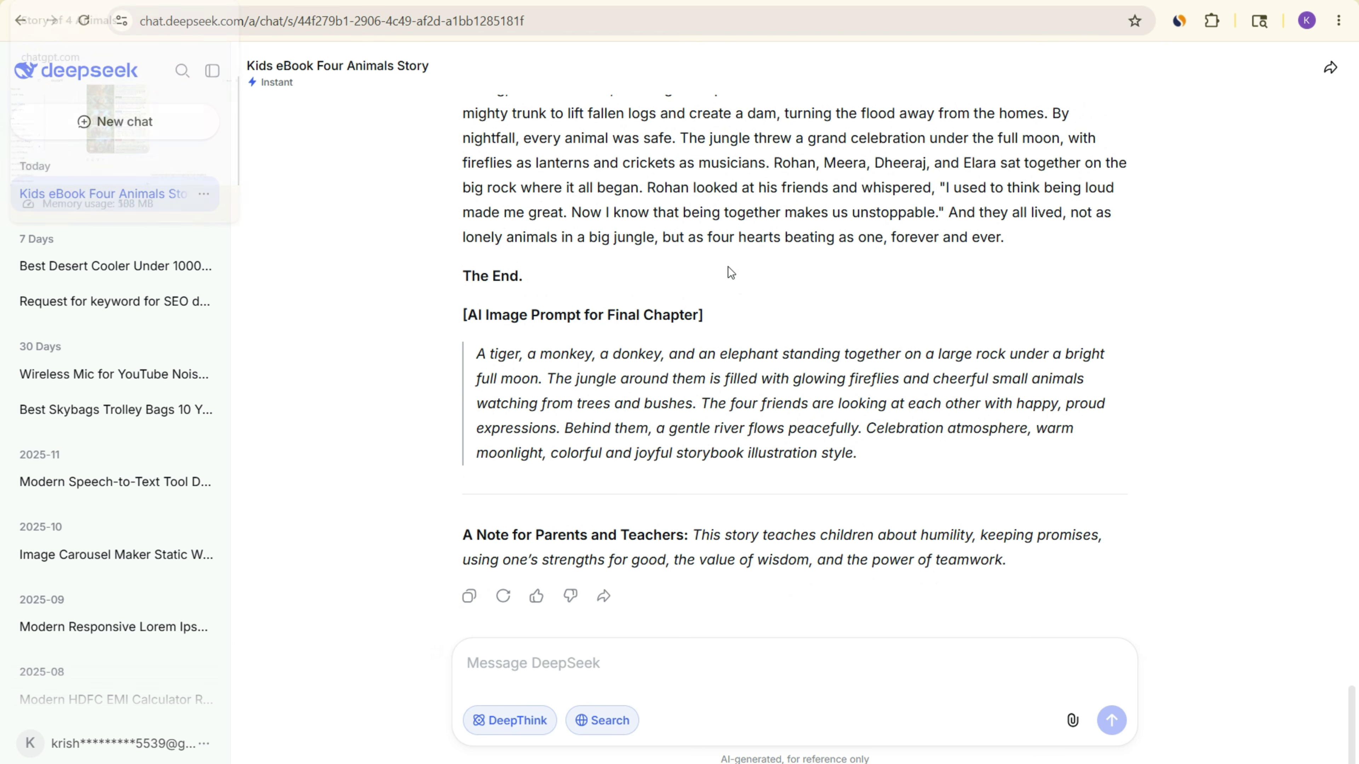
# - Switch back to the ChatGPT "Story of 4 Animals" chat and examine the request for separate image prompts for each chapter
pyautogui.hotkey('ctrl', 'Tab')
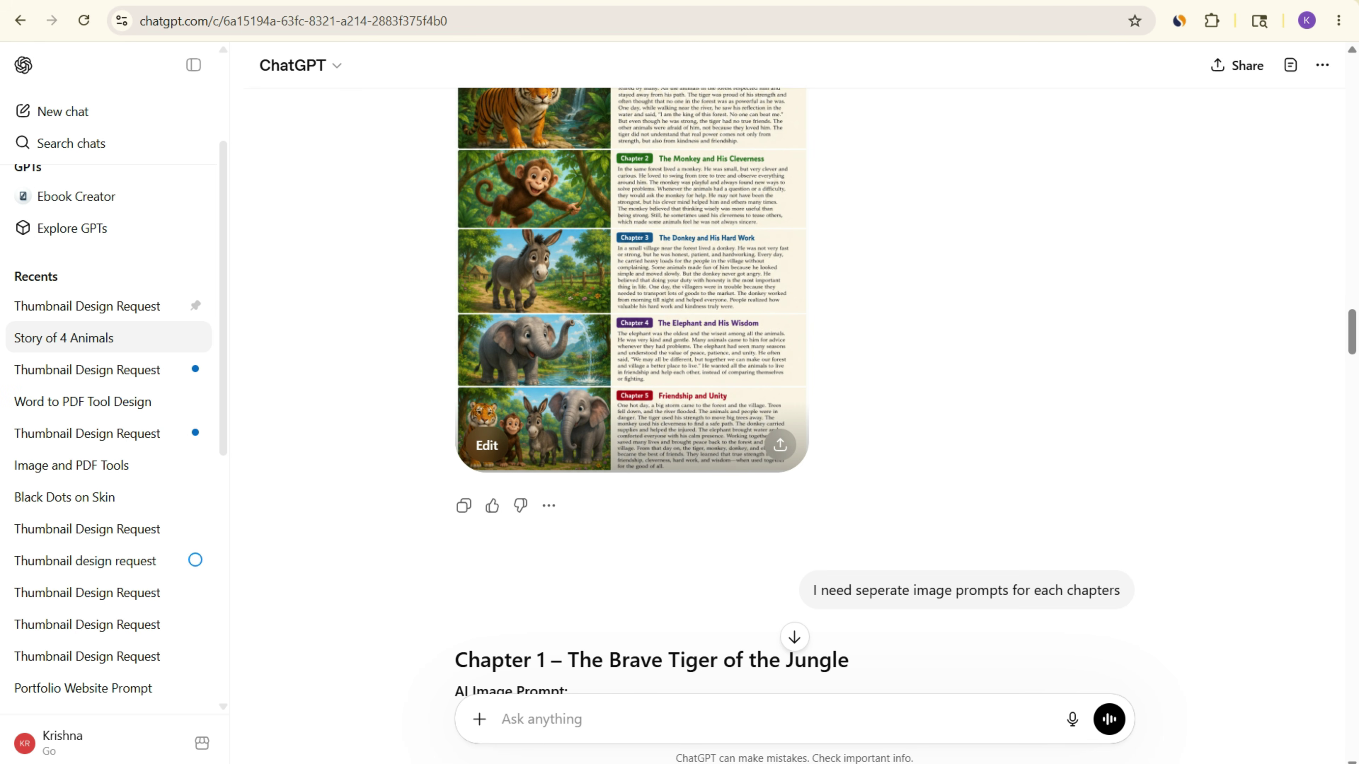
pyautogui.scroll(2, 1015, 434)
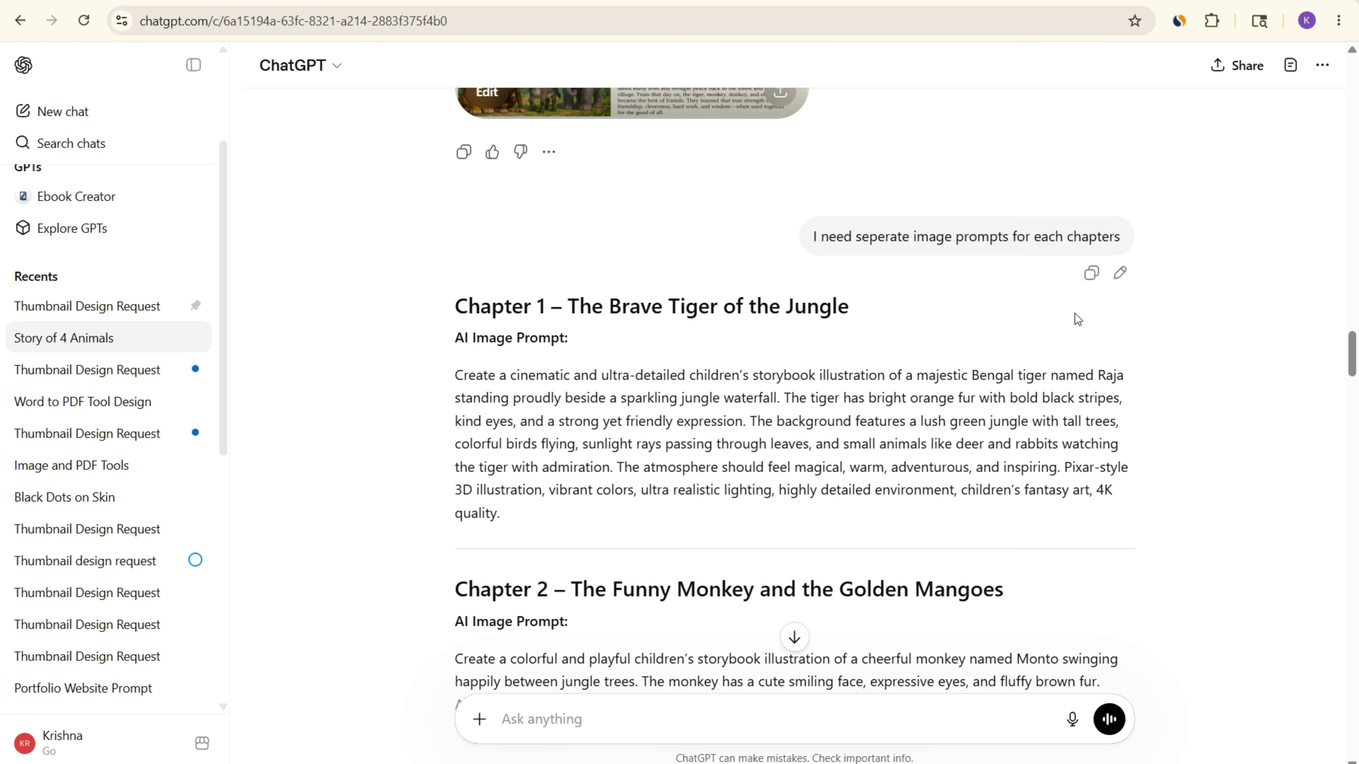
pyautogui.scroll(1, 764, 440)
pyautogui.scroll(10, 765, 440)
pyautogui.scroll(-10, 755, 334)
pyautogui.moveTo(805, 236); pyautogui.dragTo(1101, 242)
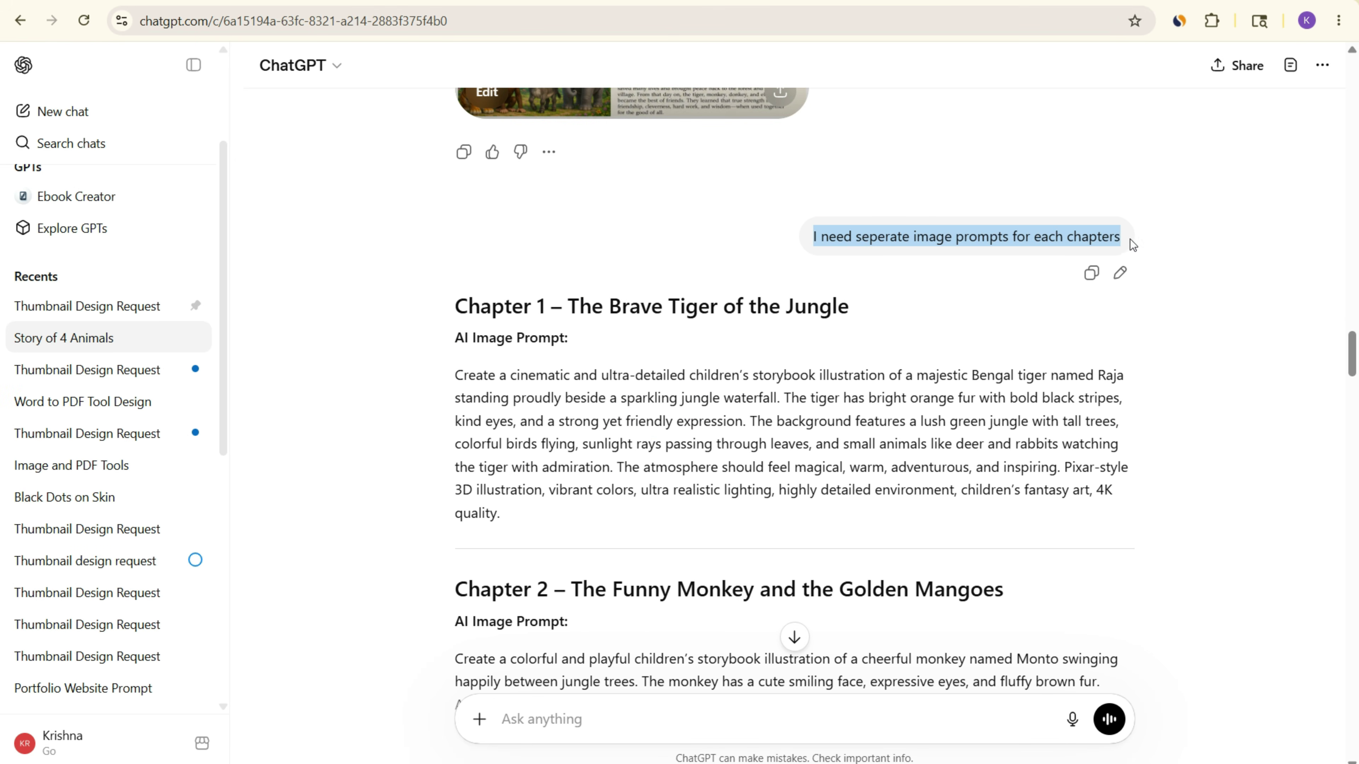
pyautogui.scroll(-2, 939, 316)
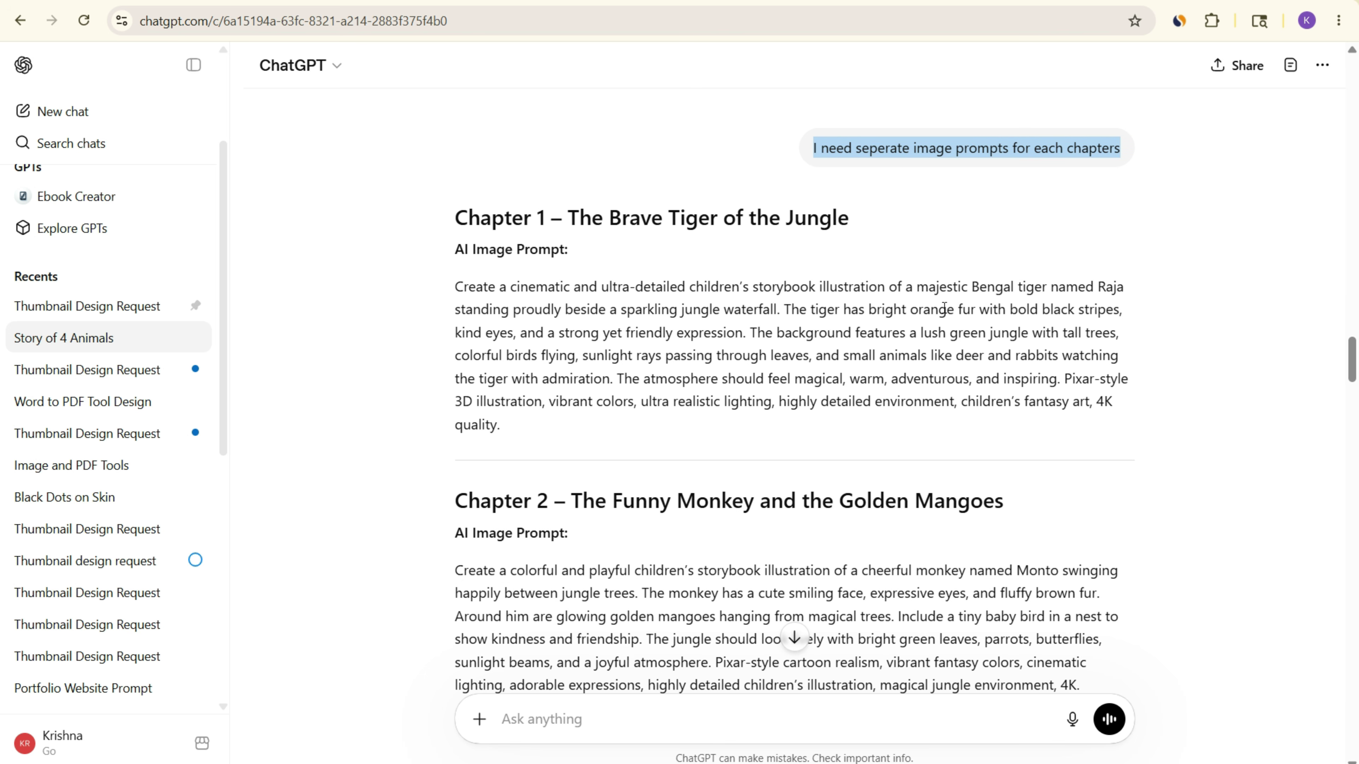
pyautogui.scroll(4, 975, 306)
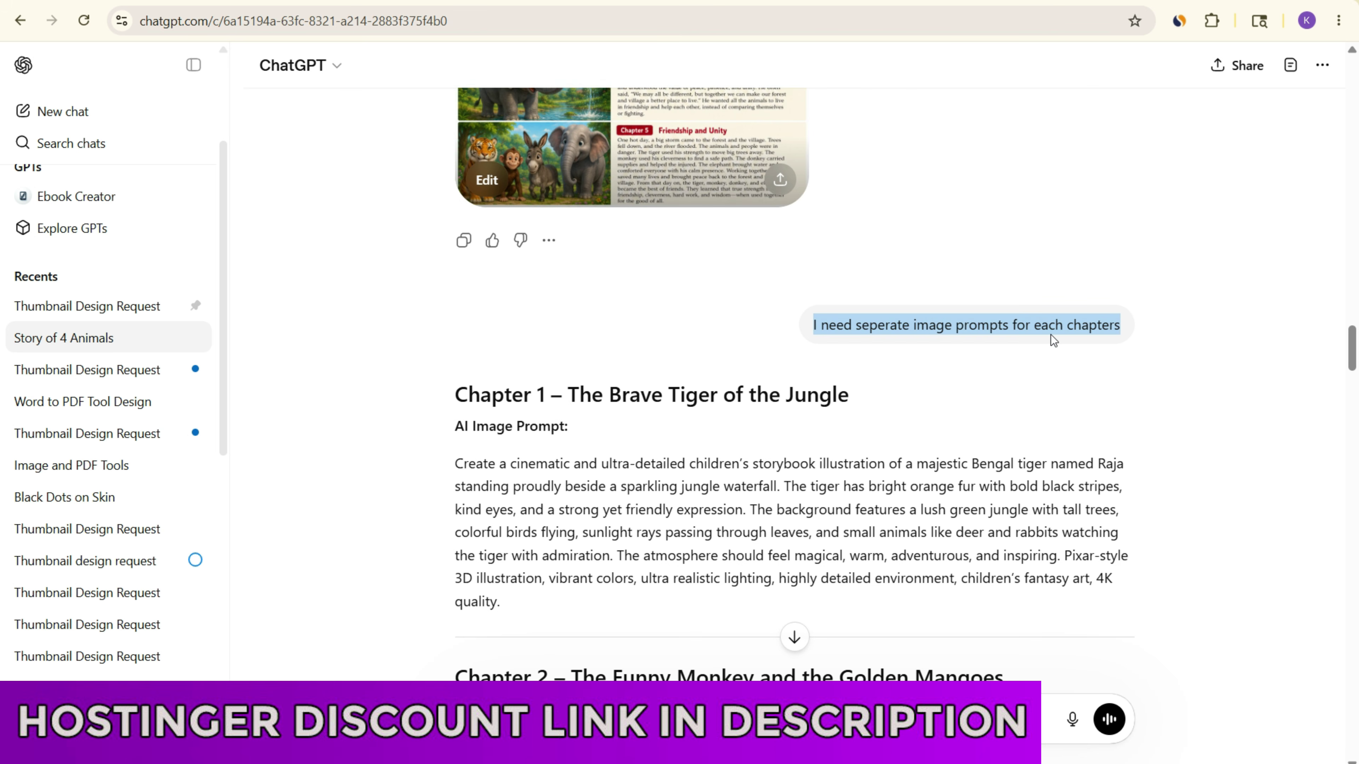
# - Highlight the Chapter 1 AI image prompt and look through the image prompts for Chapters 2 to 5
pyautogui.scroll(-2, 667, 503)
pyautogui.moveTo(435, 357); pyautogui.dragTo(685, 510)
pyautogui.scroll(-10, 689, 509)
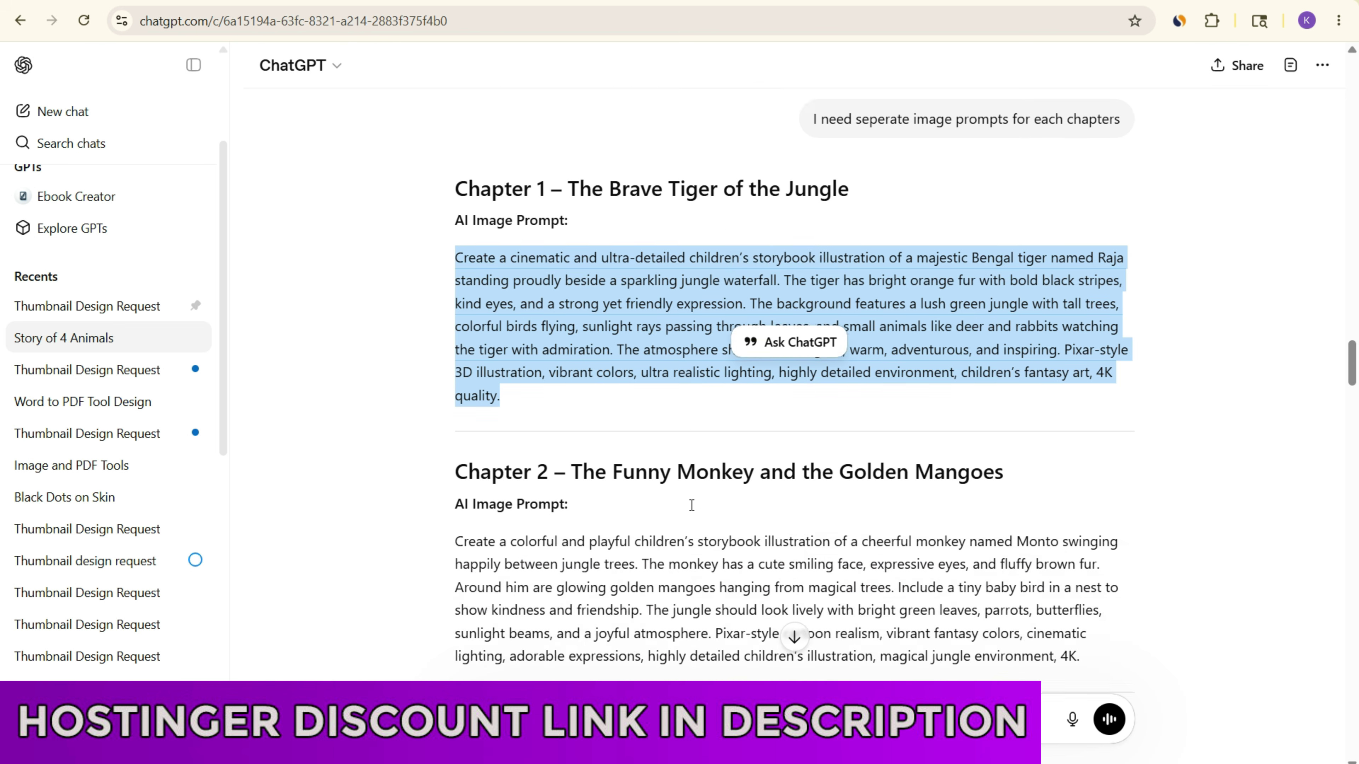
pyautogui.scroll(6, 1025, 177)
pyautogui.scroll(4, 1026, 177)
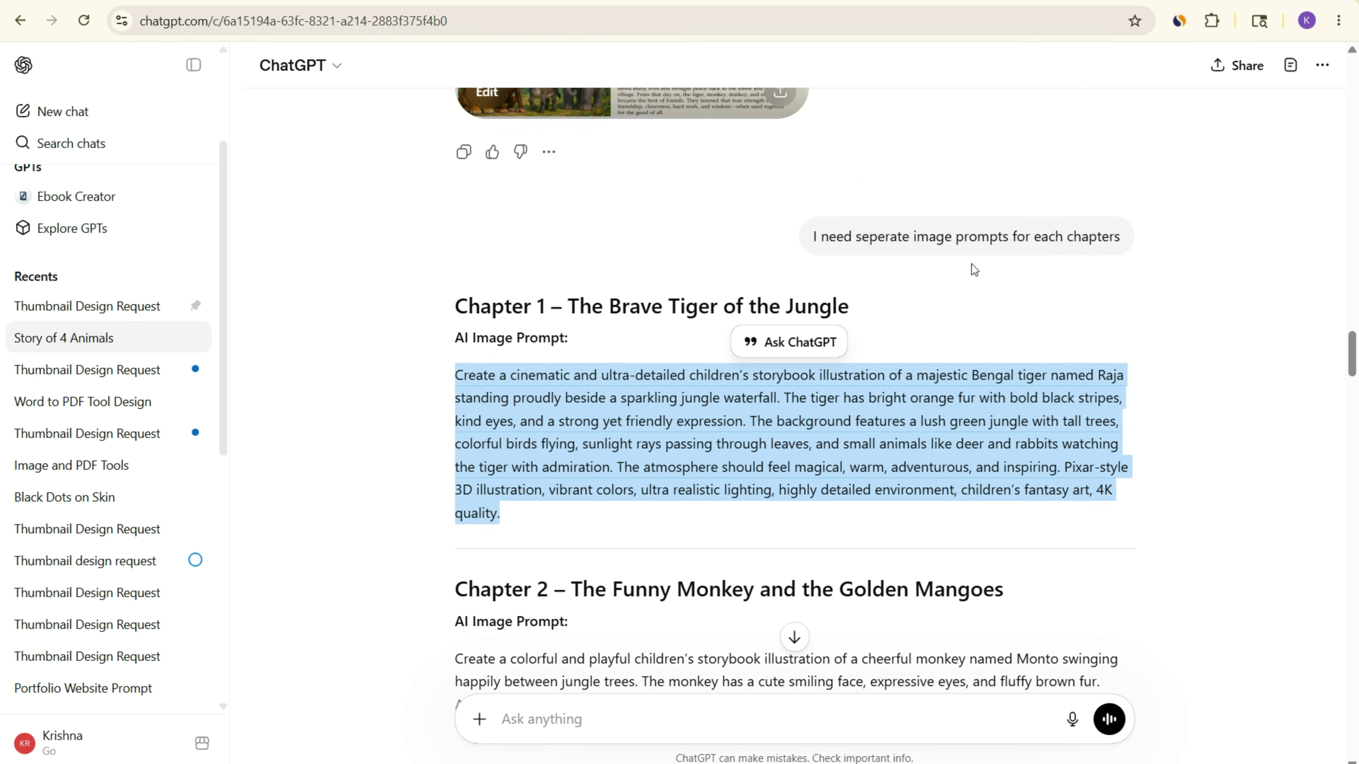
pyautogui.scroll(-2, 527, 430)
pyautogui.scroll(-20, 528, 430)
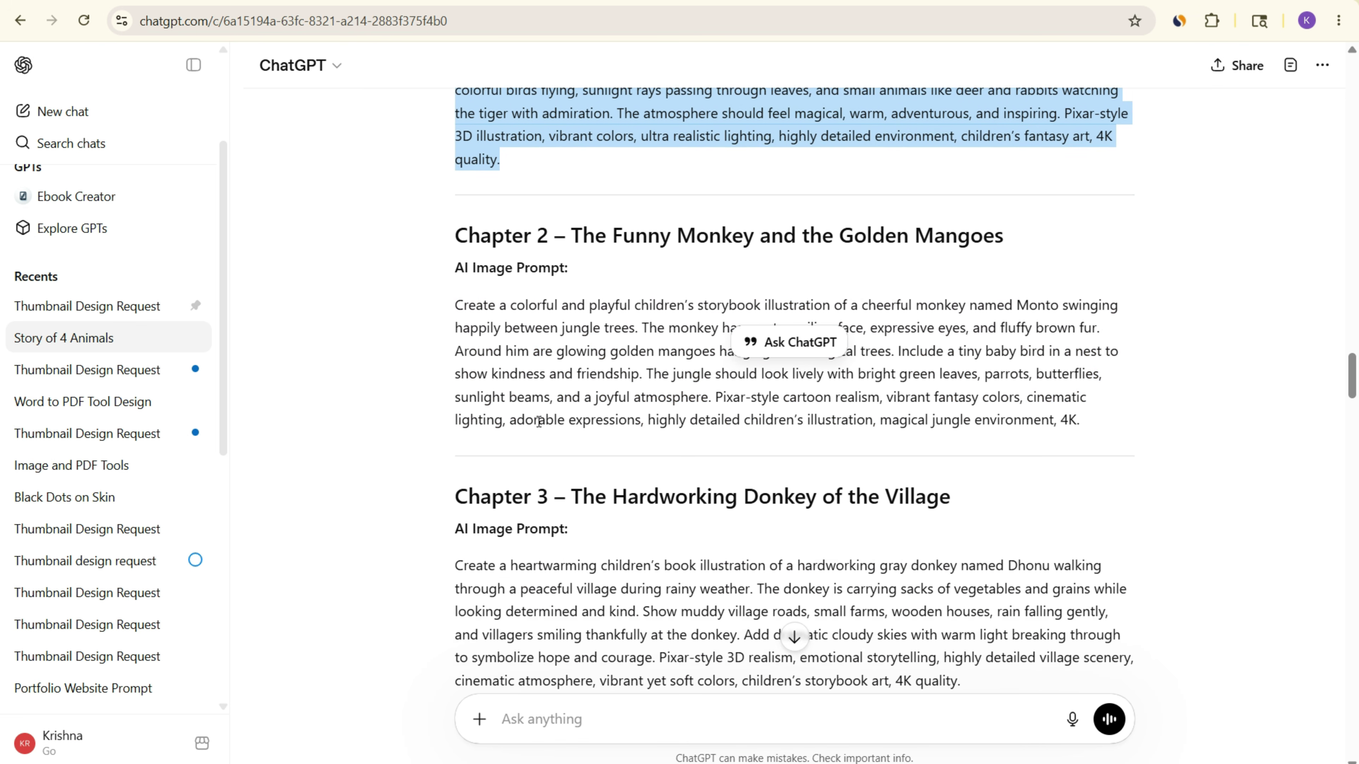
pyautogui.scroll(-1, 528, 377)
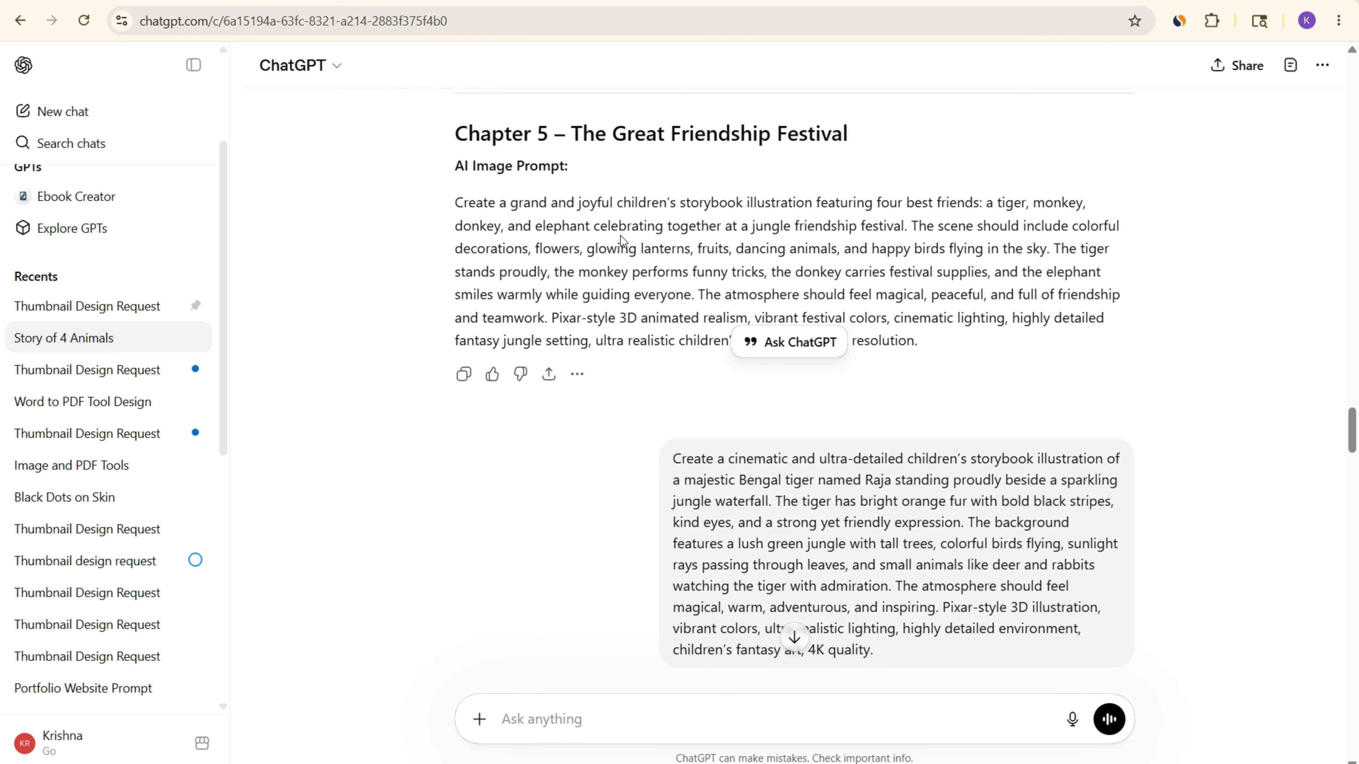
# - Select the Chapter 1 image prompt again and check where the tiger and monkey prompts were submitted to create images
pyautogui.scroll(14, 563, 334)
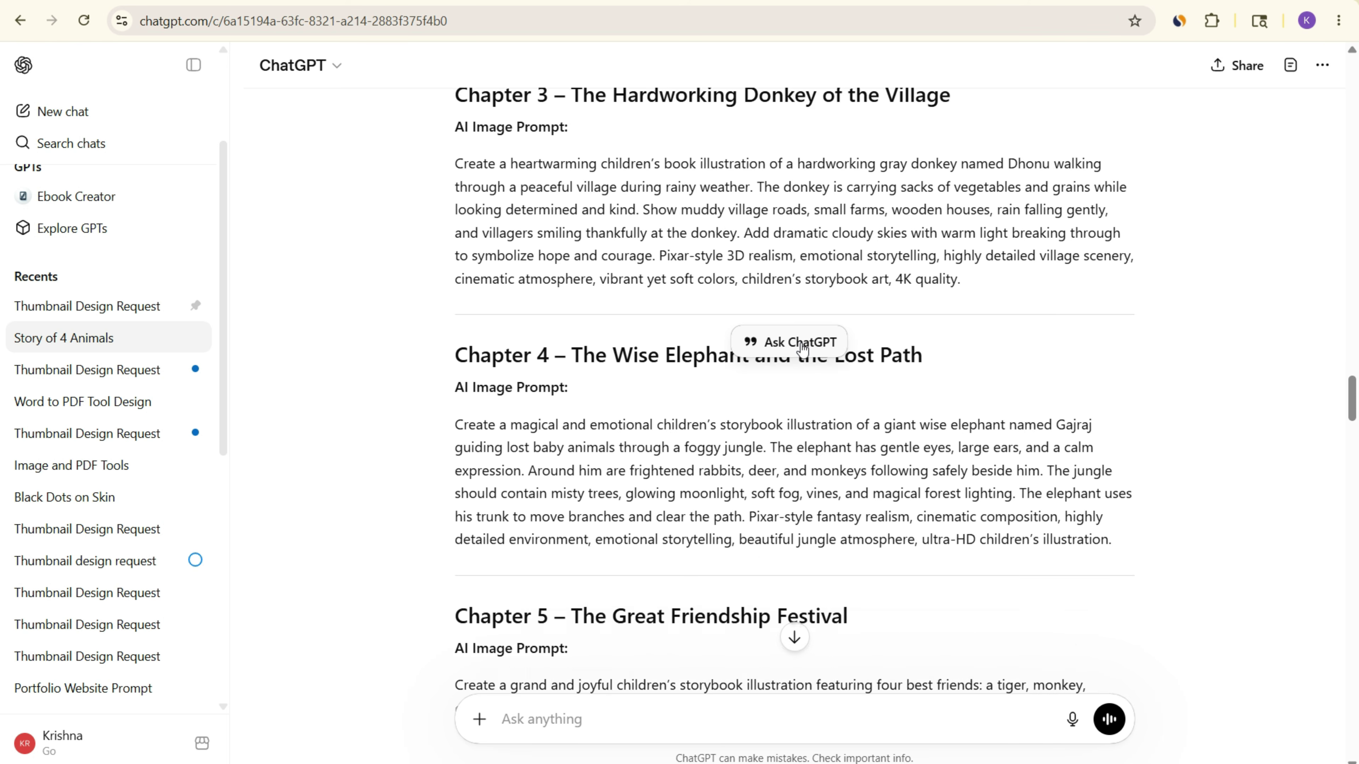
pyautogui.scroll(7, 562, 334)
pyautogui.click(454, 196)
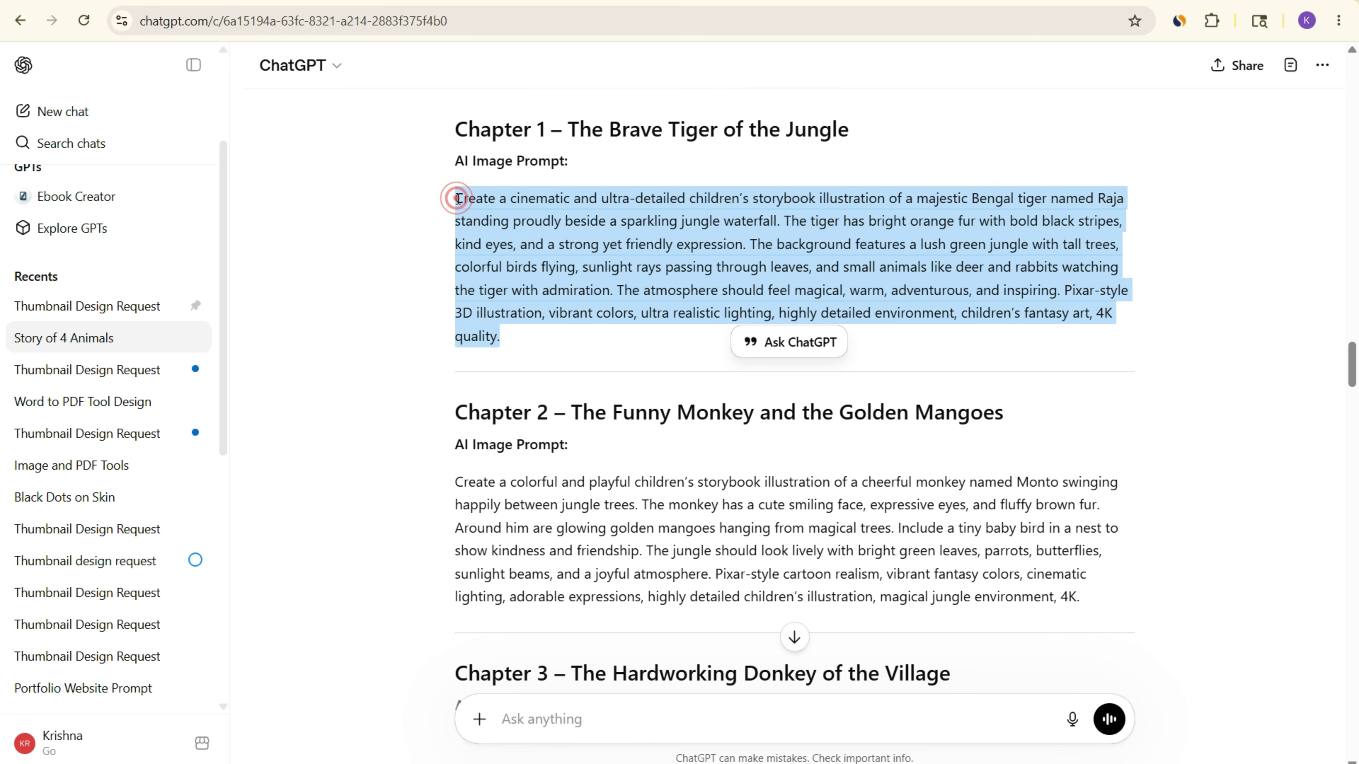
pyautogui.moveTo(454, 199); pyautogui.dragTo(559, 340)
pyautogui.scroll(-20, 747, 370)
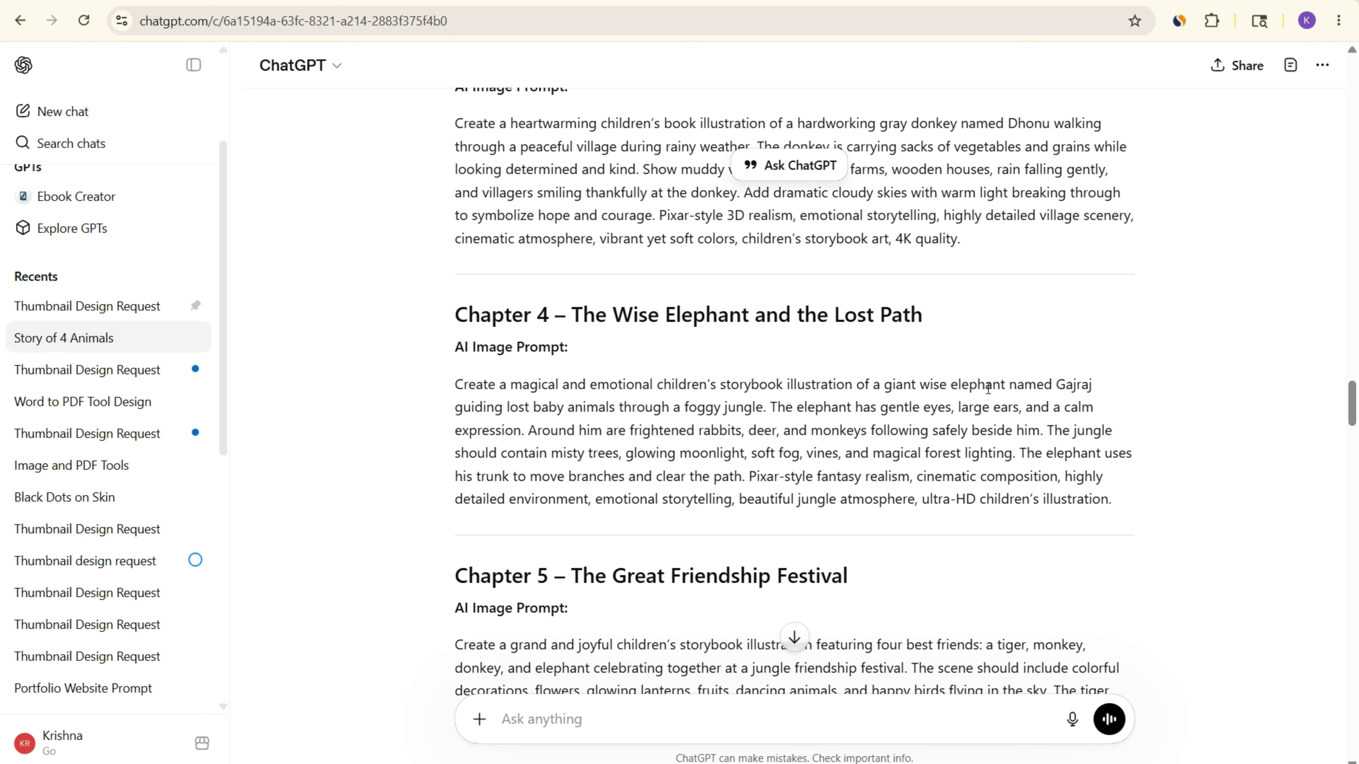
pyautogui.scroll(-7, 931, 383)
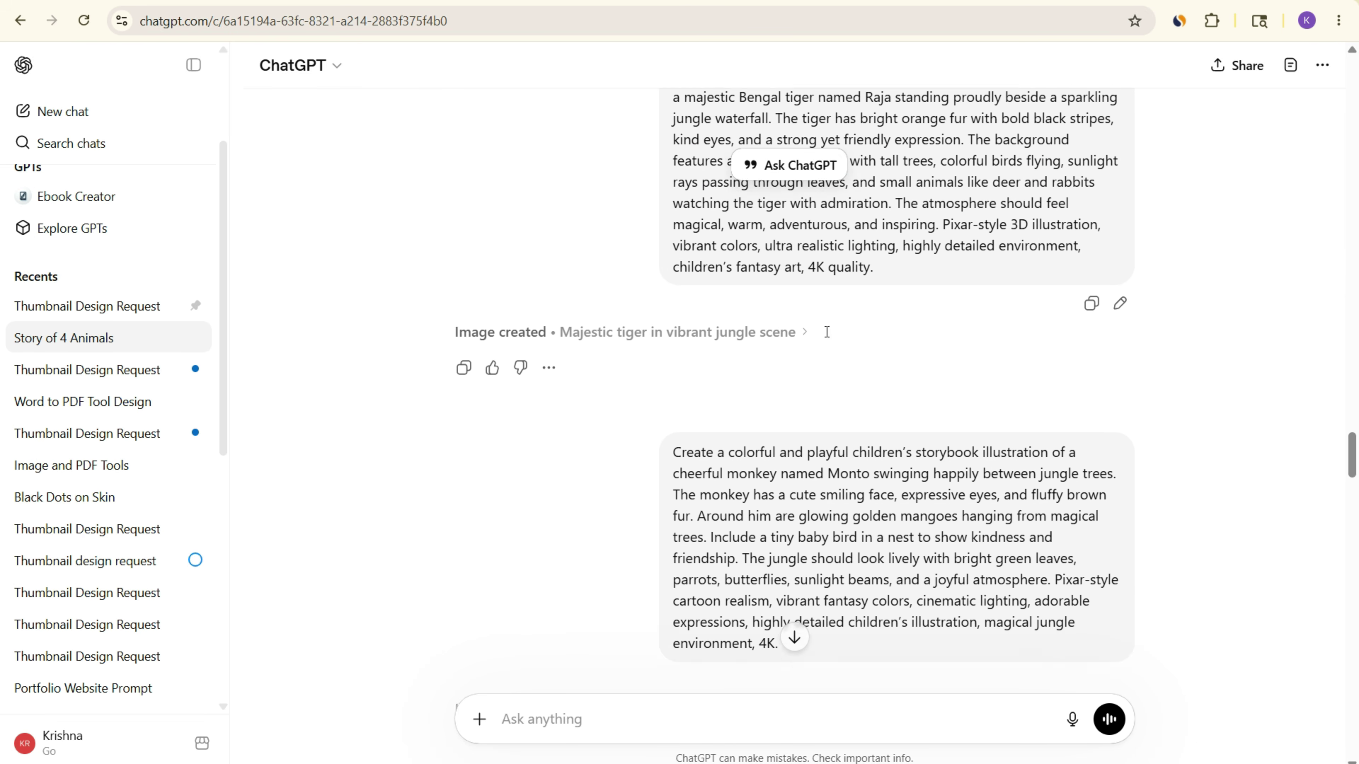
pyautogui.scroll(-7, 845, 369)
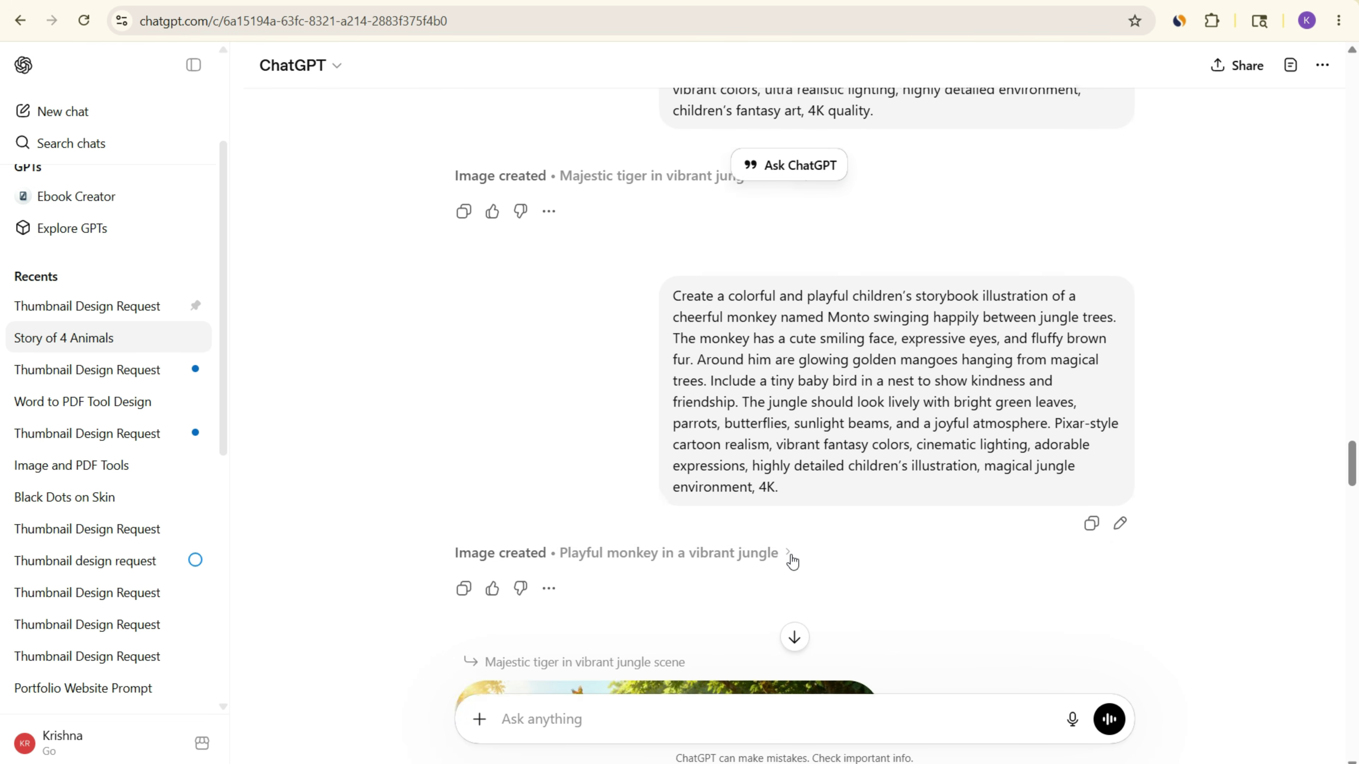
# - Examine the generated chapter illustrations in order: tiger, monkey, donkey, elephant and Friendship Festival
pyautogui.scroll(-5, 848, 371)
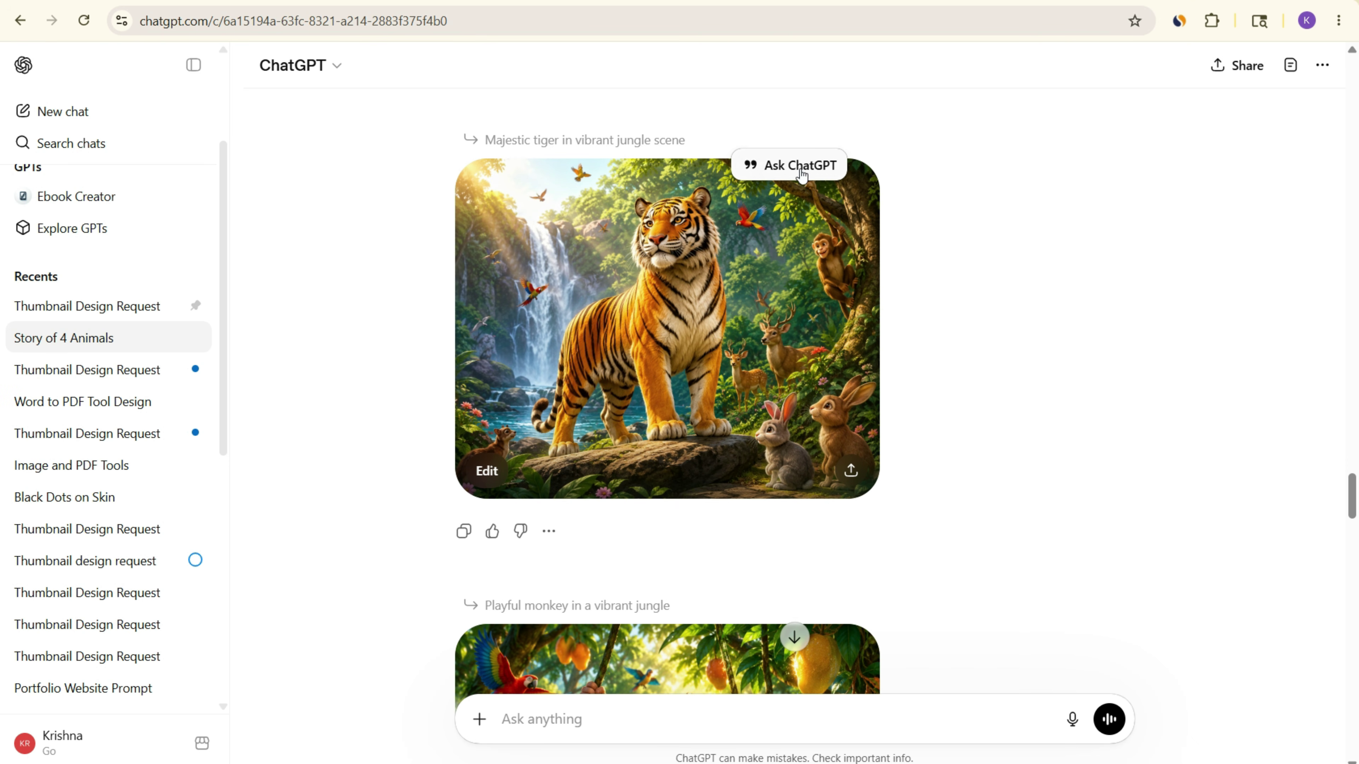
pyautogui.scroll(-8, 783, 368)
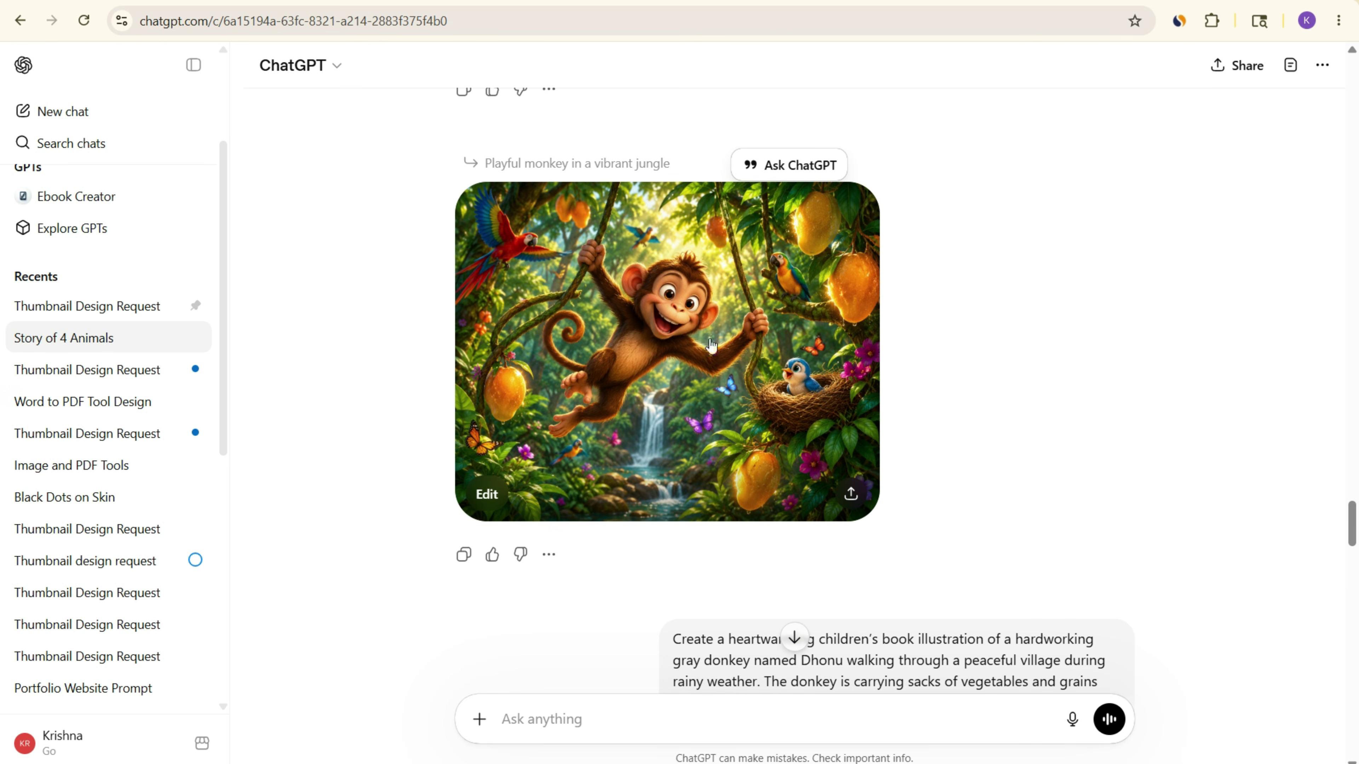
pyautogui.scroll(-13, 709, 325)
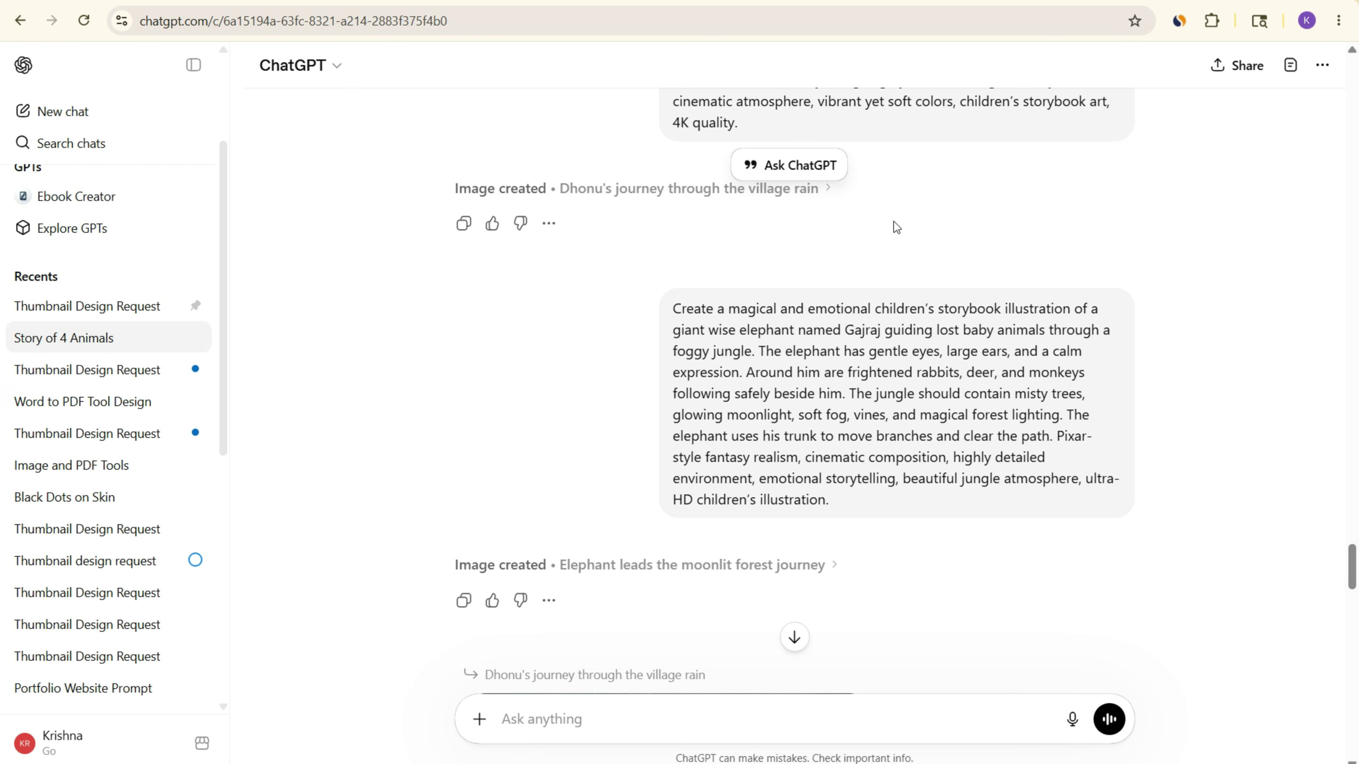
pyautogui.scroll(-12, 889, 425)
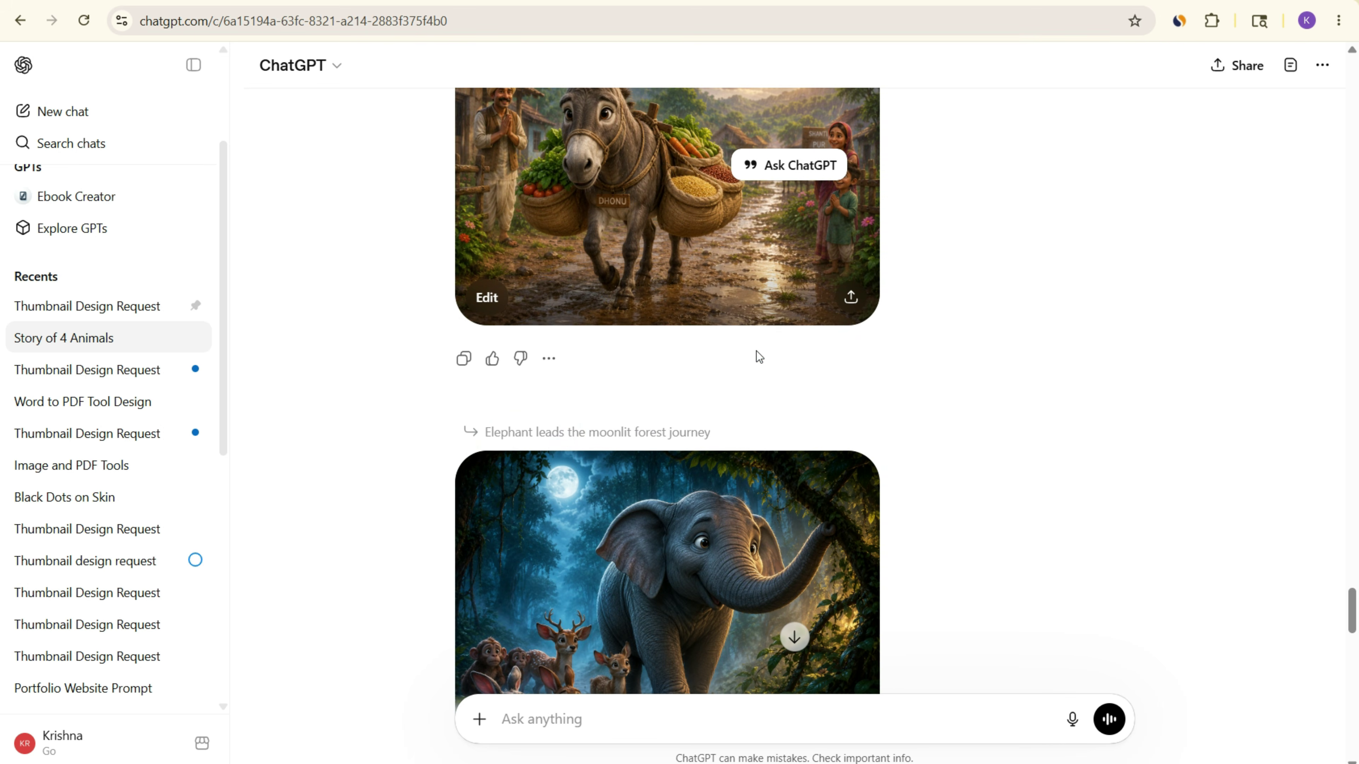
pyautogui.scroll(3, 754, 303)
pyautogui.scroll(-10, 673, 325)
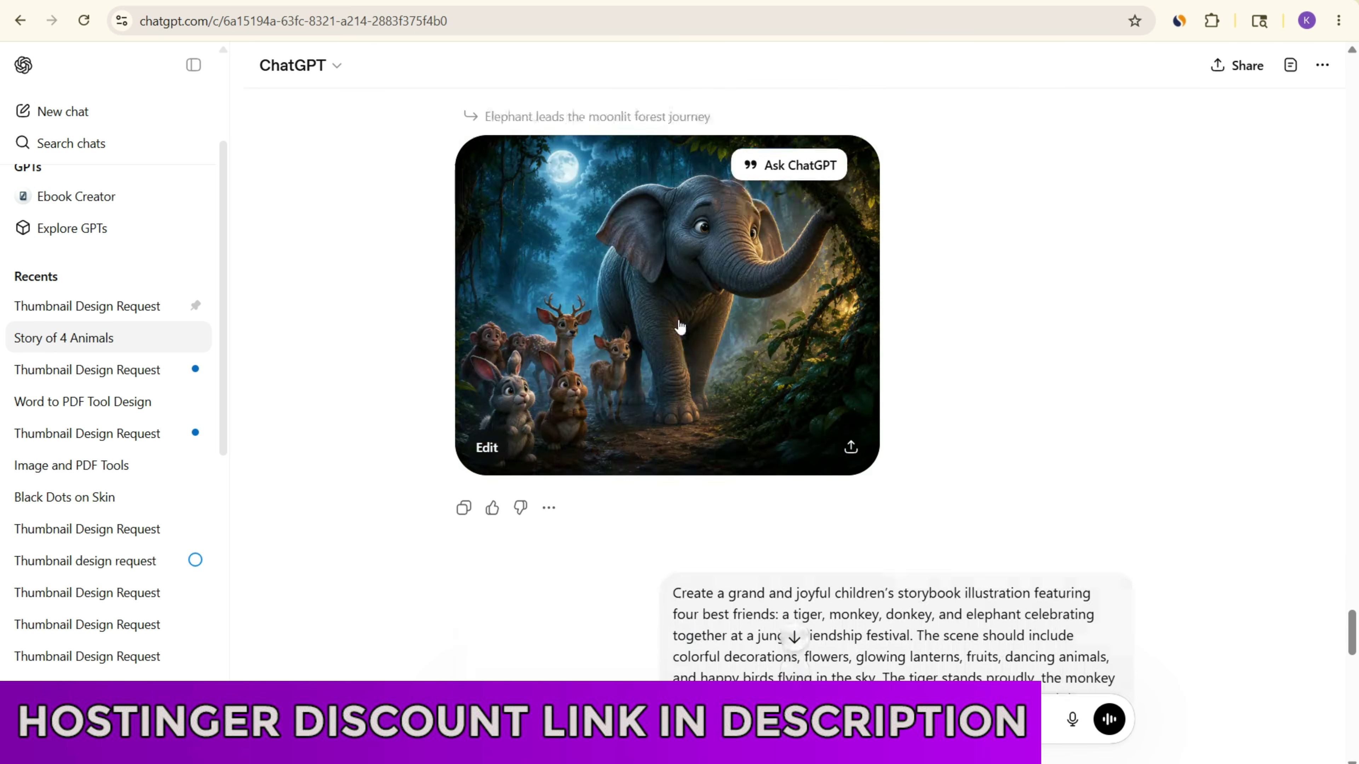
pyautogui.scroll(-10, 770, 289)
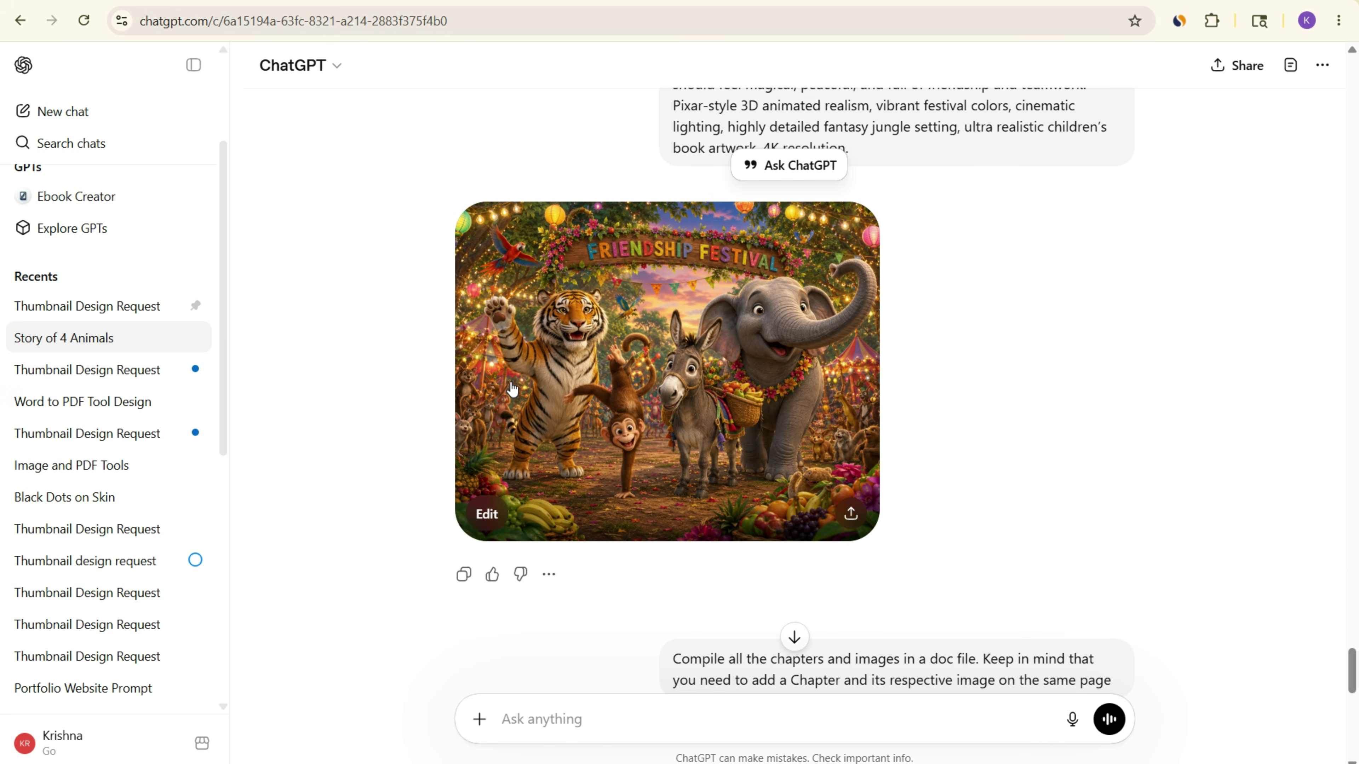
# - Review the Friendship Festival prompt and image again, comparing them with the preceding elephant illustration
pyautogui.scroll(2, 817, 420)
pyautogui.scroll(2, 636, 541)
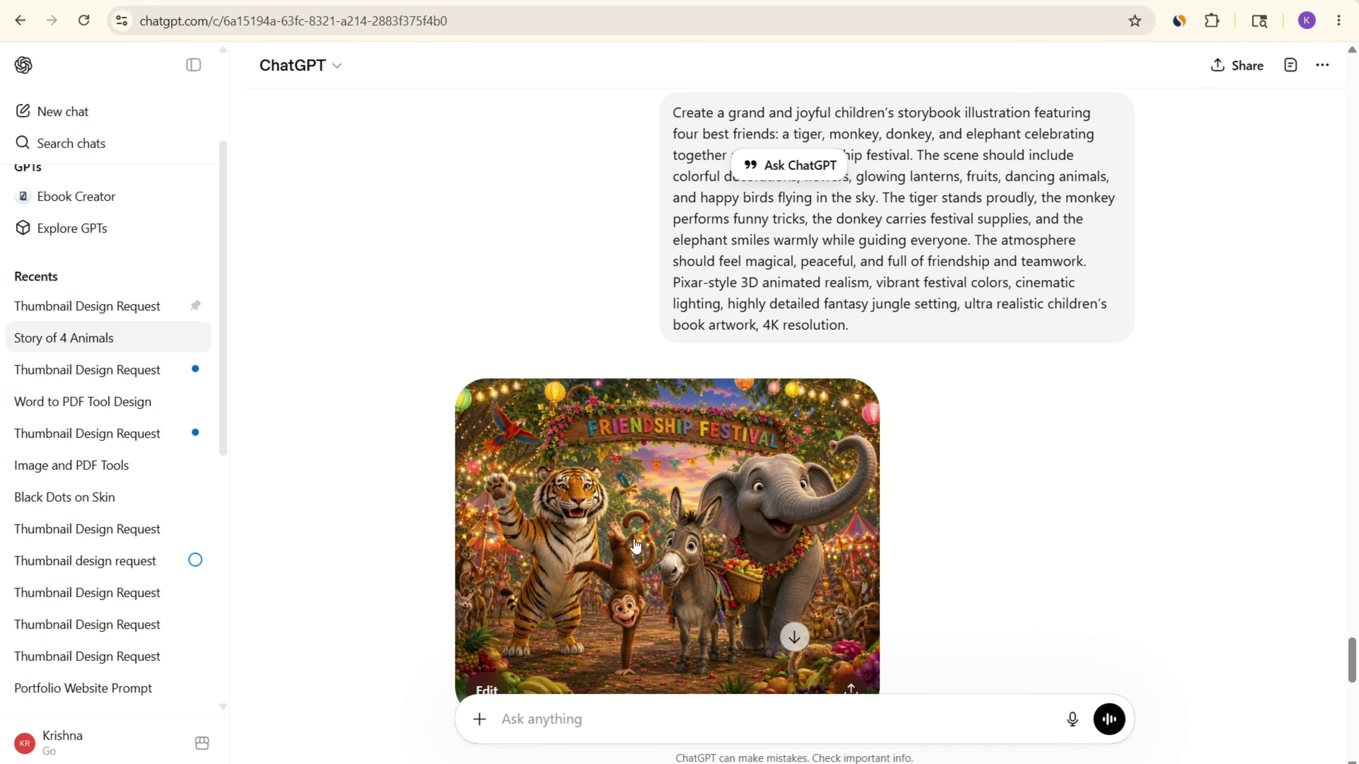
pyautogui.scroll(-1, 639, 537)
pyautogui.scroll(7, 976, 536)
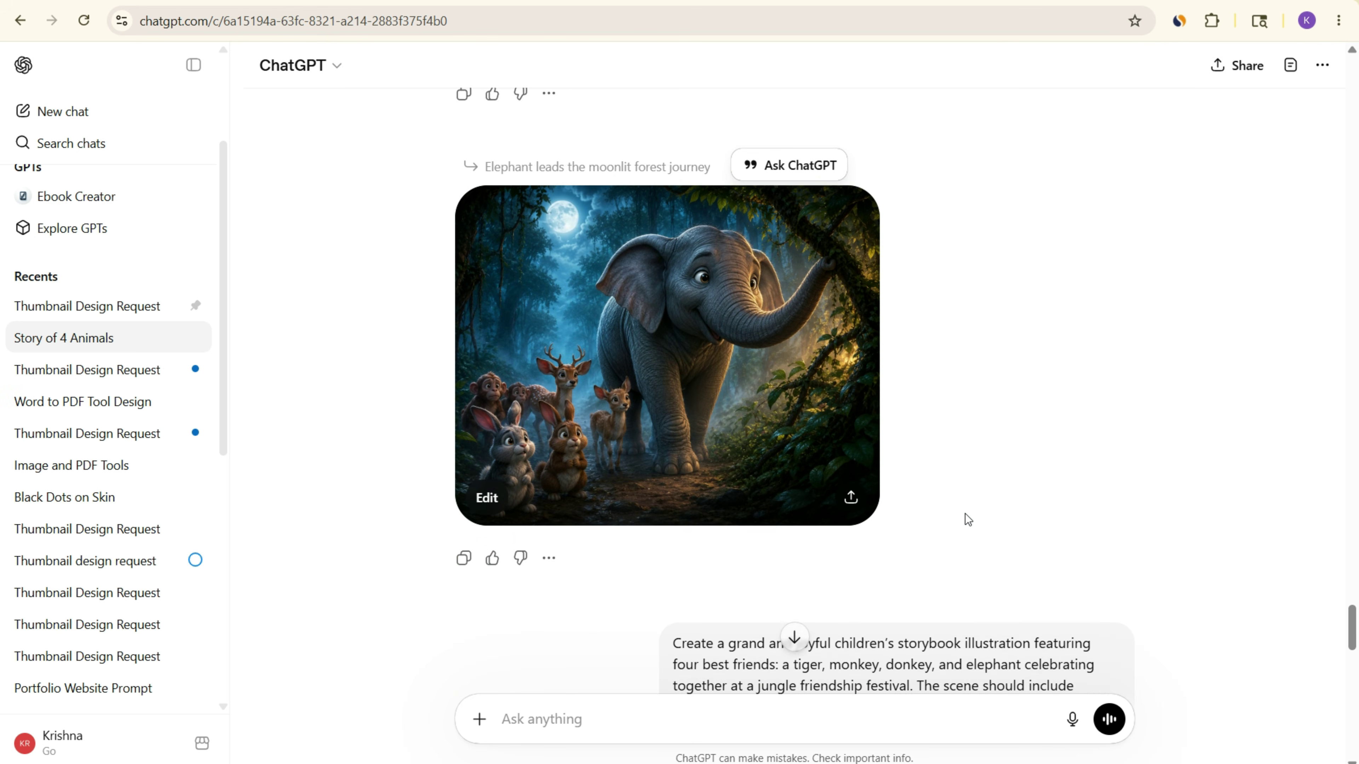
pyautogui.scroll(-6, 965, 514)
pyautogui.scroll(-6, 760, 491)
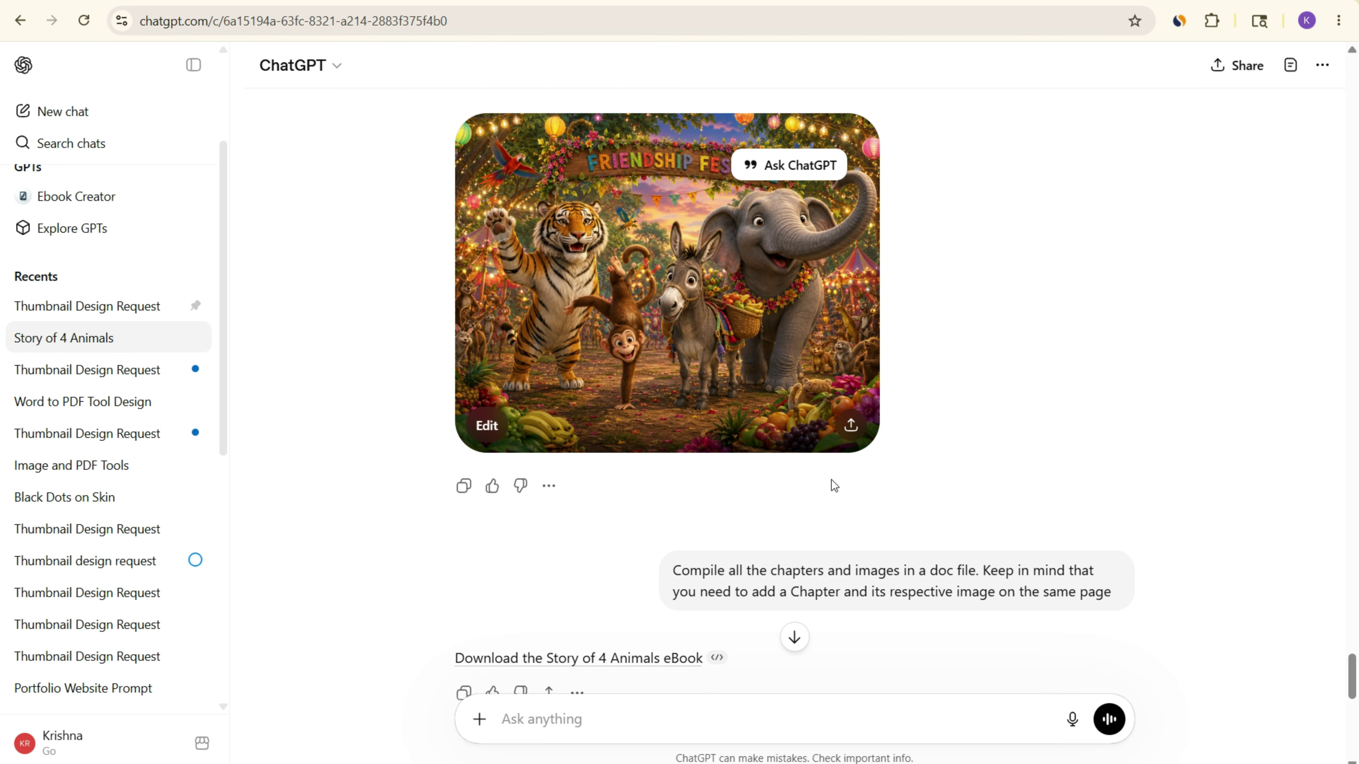
# - Examine the requests to compile all chapters and images, highlighting "a editable doc file" in the second one
pyautogui.scroll(-5, 833, 478)
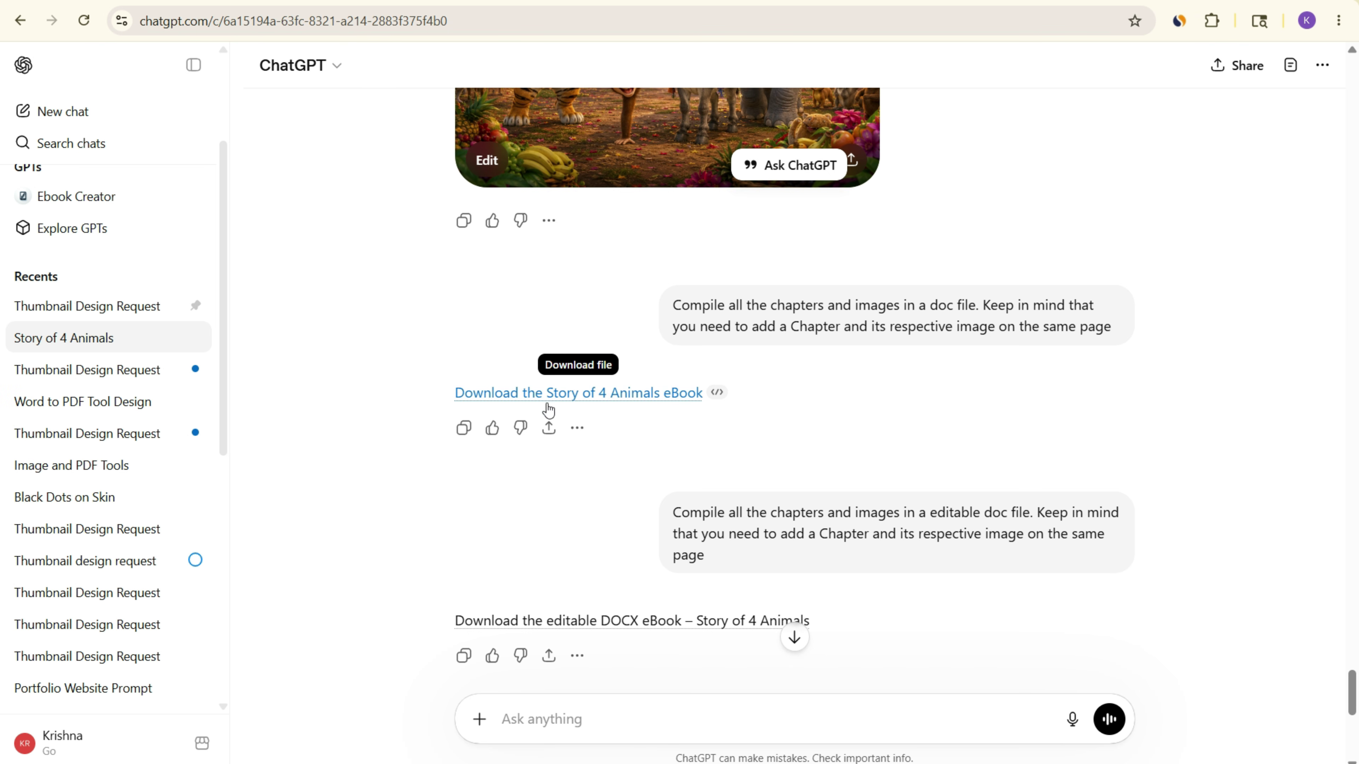
pyautogui.scroll(-3, 858, 464)
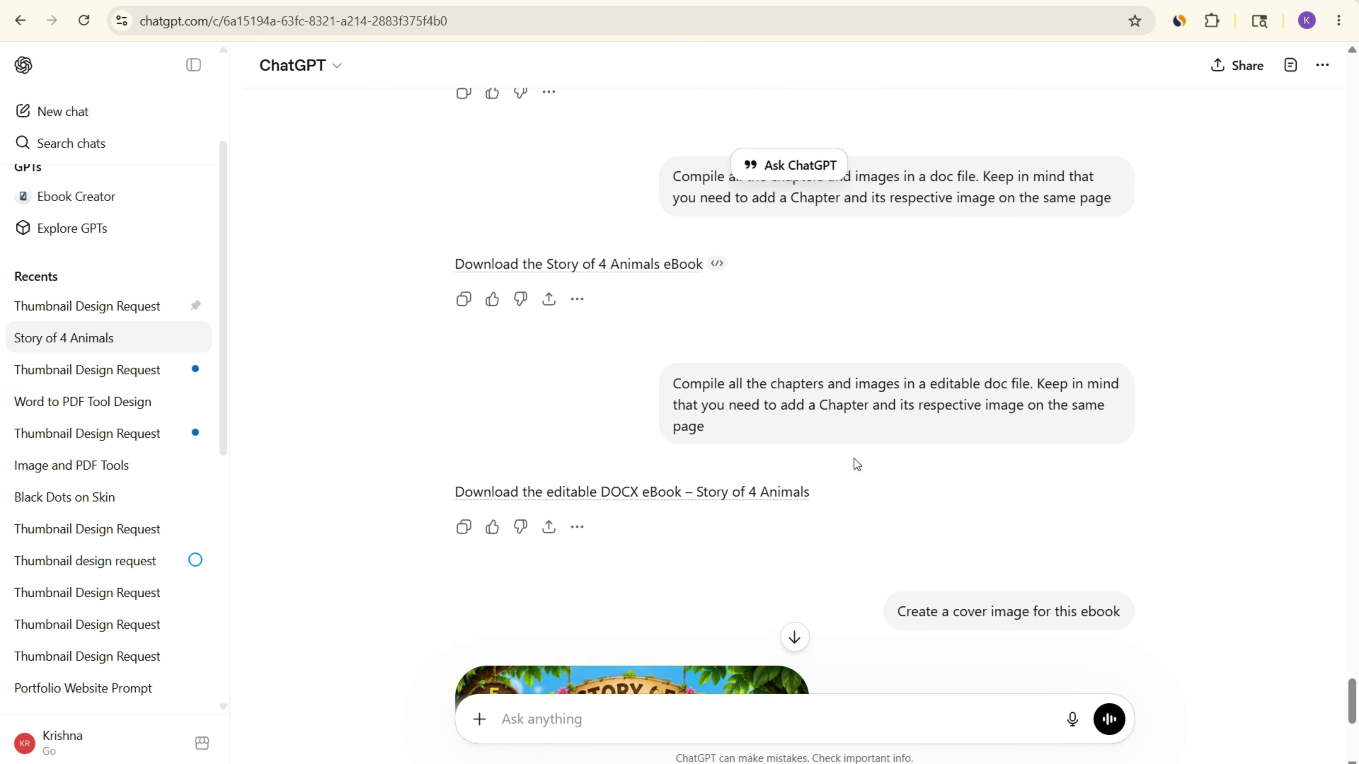
pyautogui.click(944, 337)
pyautogui.moveTo(945, 335); pyautogui.dragTo(1027, 337)
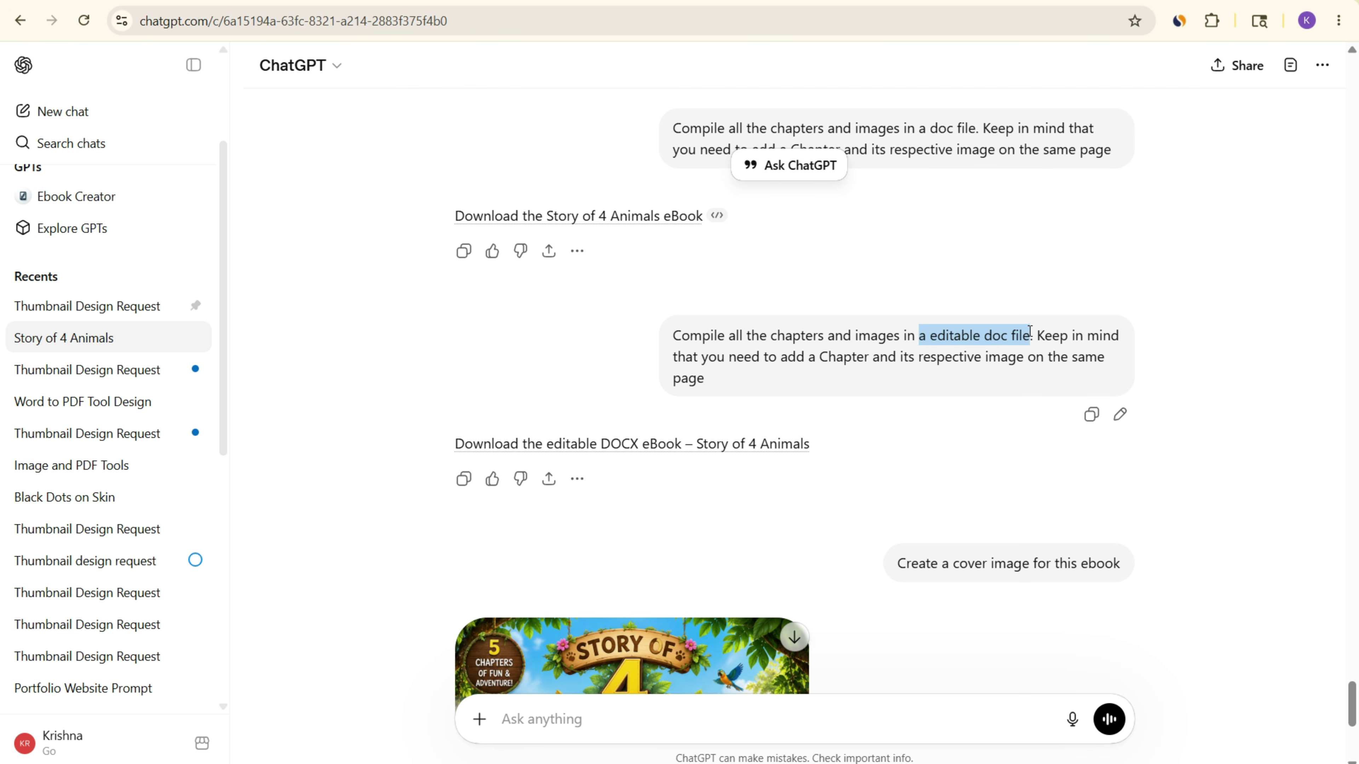
pyautogui.moveTo(673, 325); pyautogui.dragTo(729, 379)
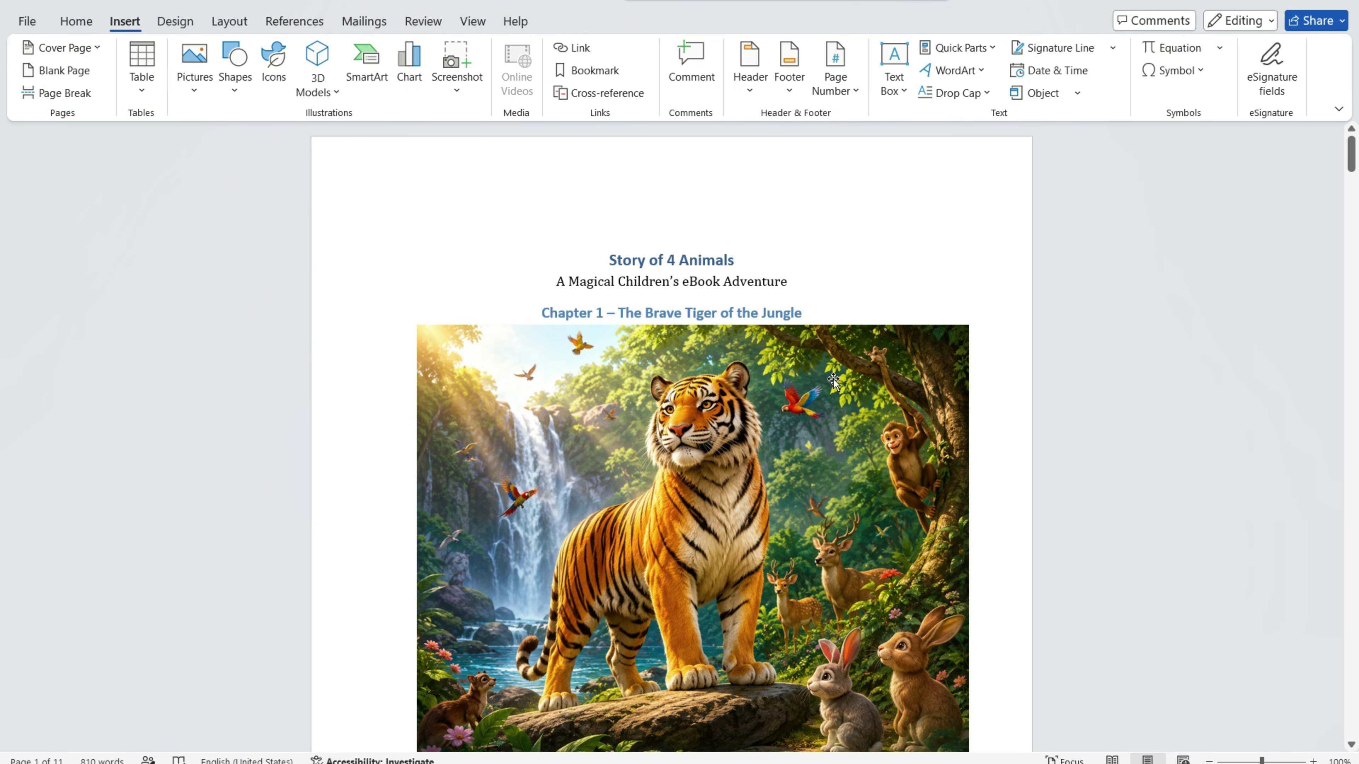
# - Review the compiled Word document's first three chapters, checking each chapter's heading, illustration and story text
pyautogui.scroll(-10, 832, 411)
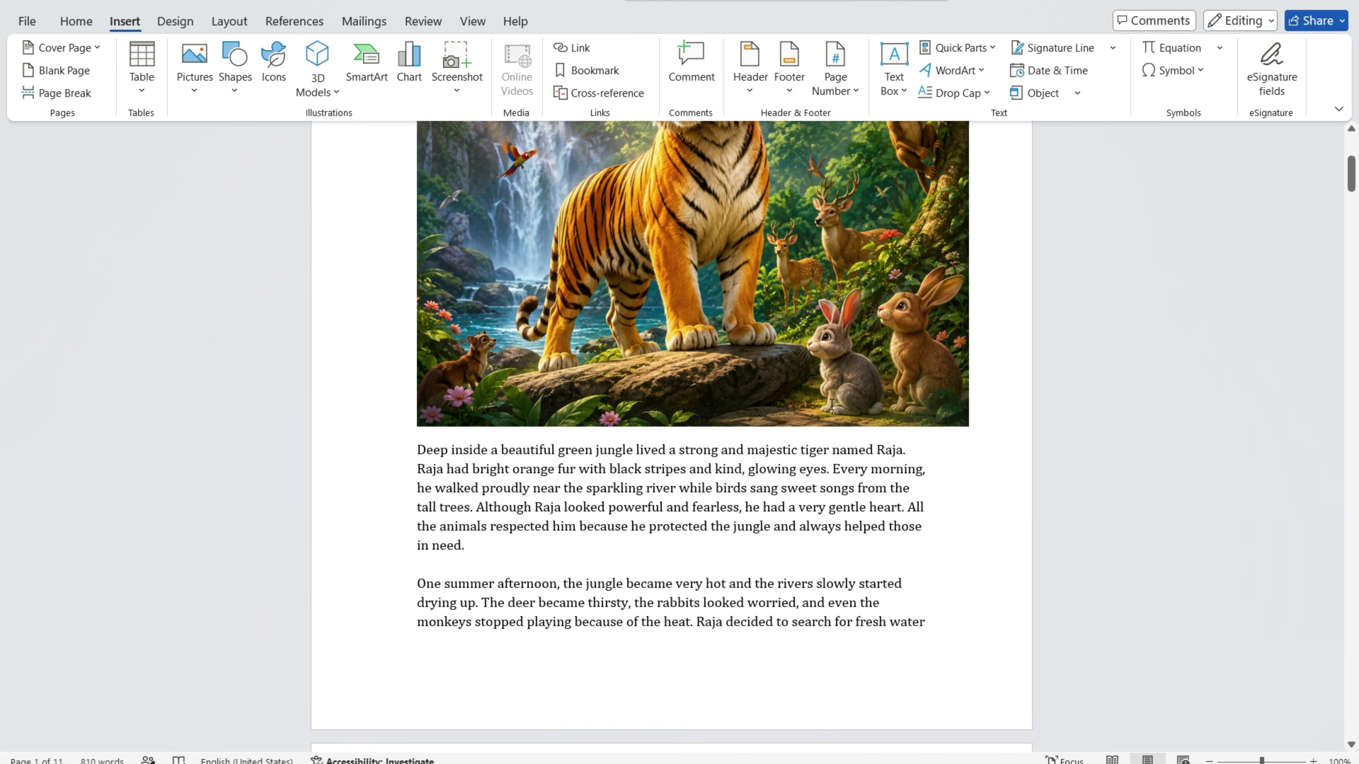
pyautogui.scroll(-15, 832, 414)
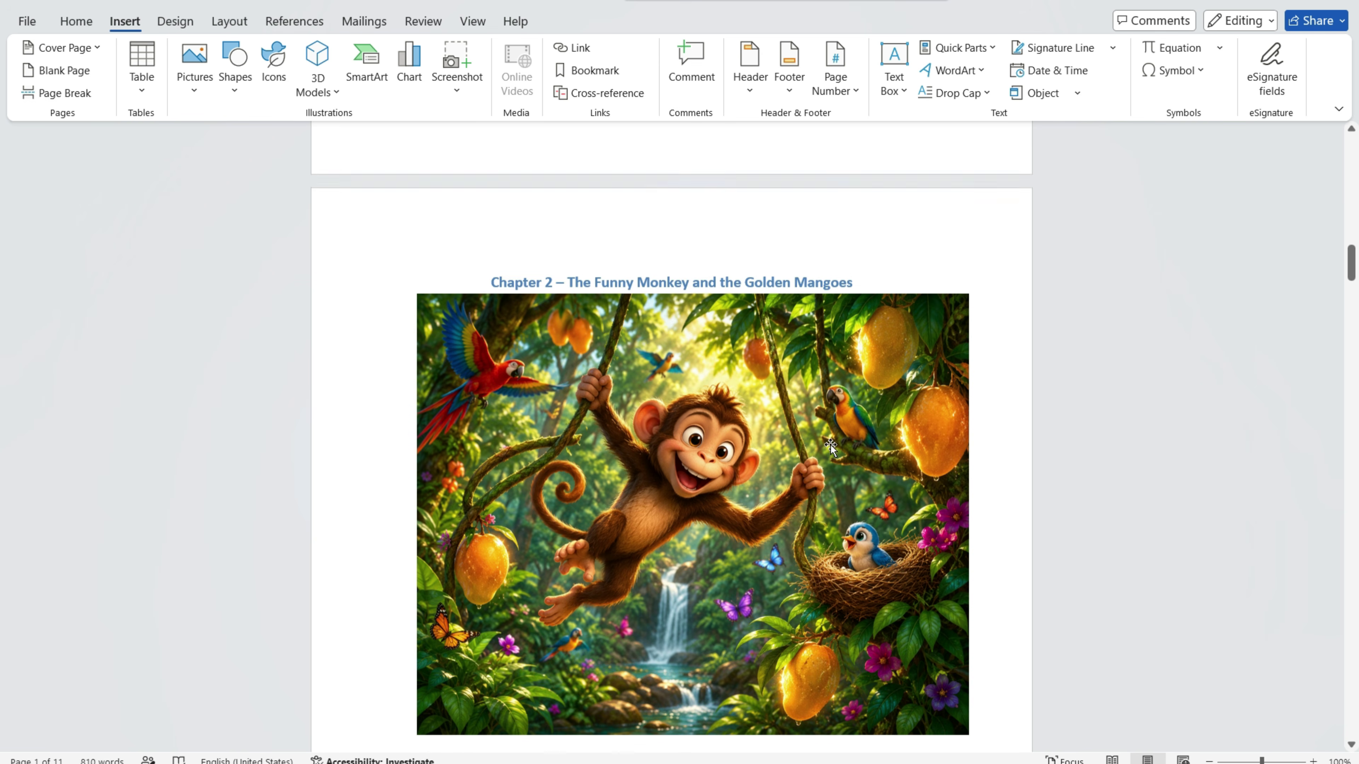
pyautogui.scroll(-5, 653, 318)
pyautogui.scroll(8, 654, 318)
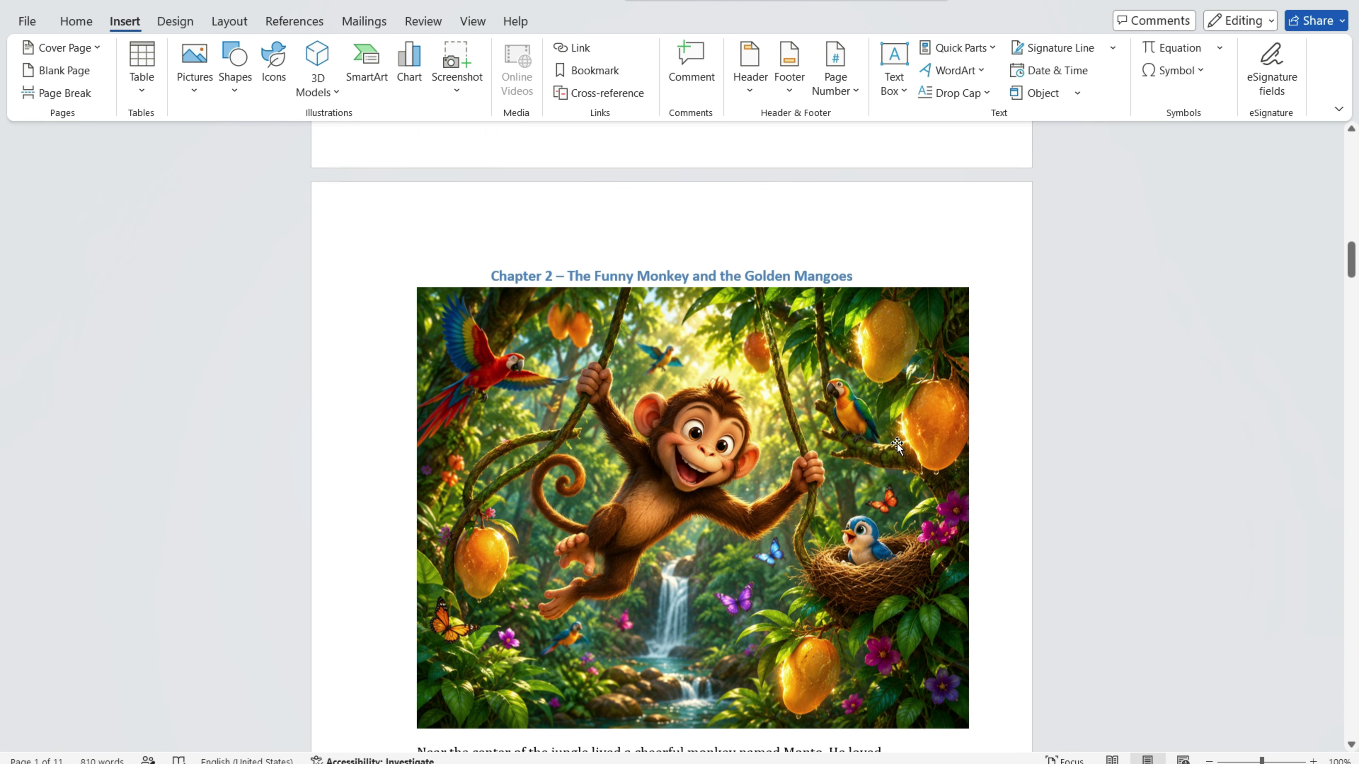
pyautogui.scroll(-5, 653, 318)
pyautogui.moveTo(1351, 273); pyautogui.dragTo(1352, 369)
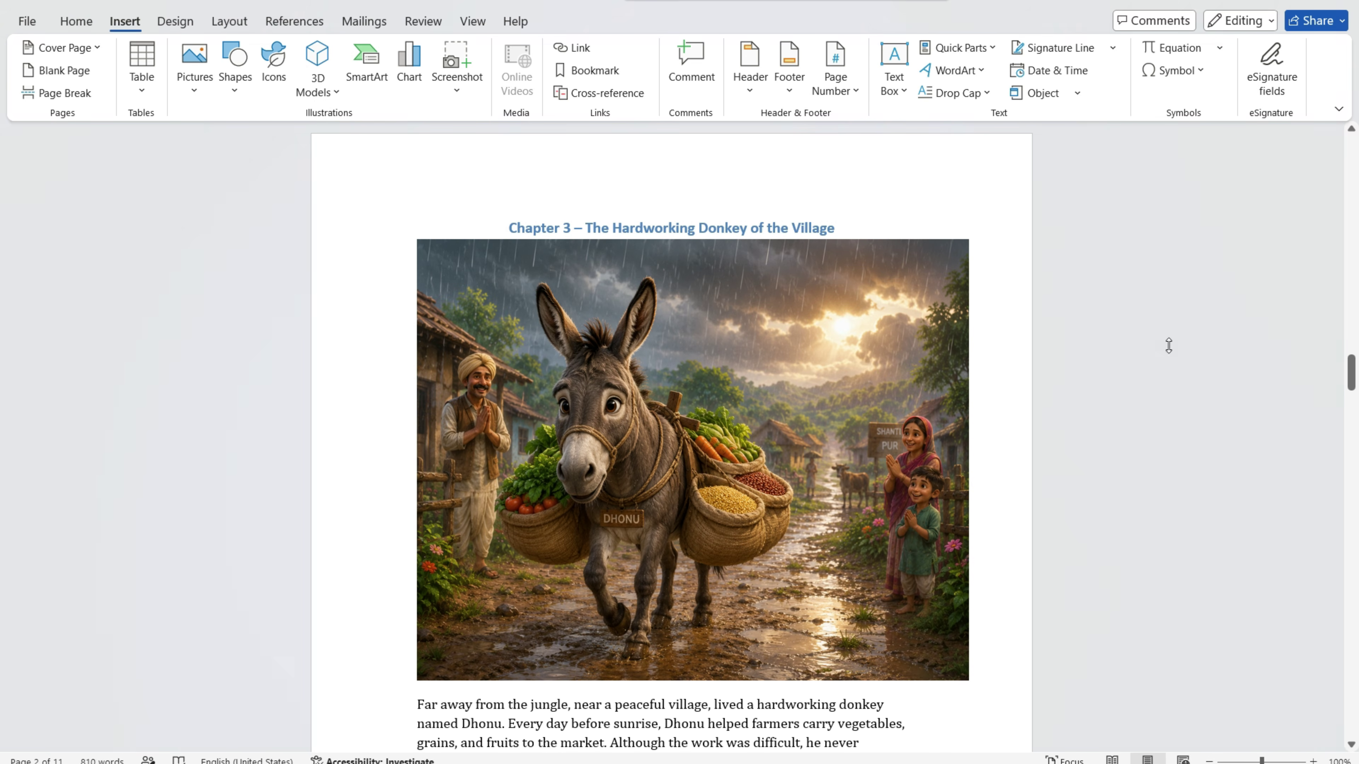
pyautogui.hotkey('alt', 'Tab')
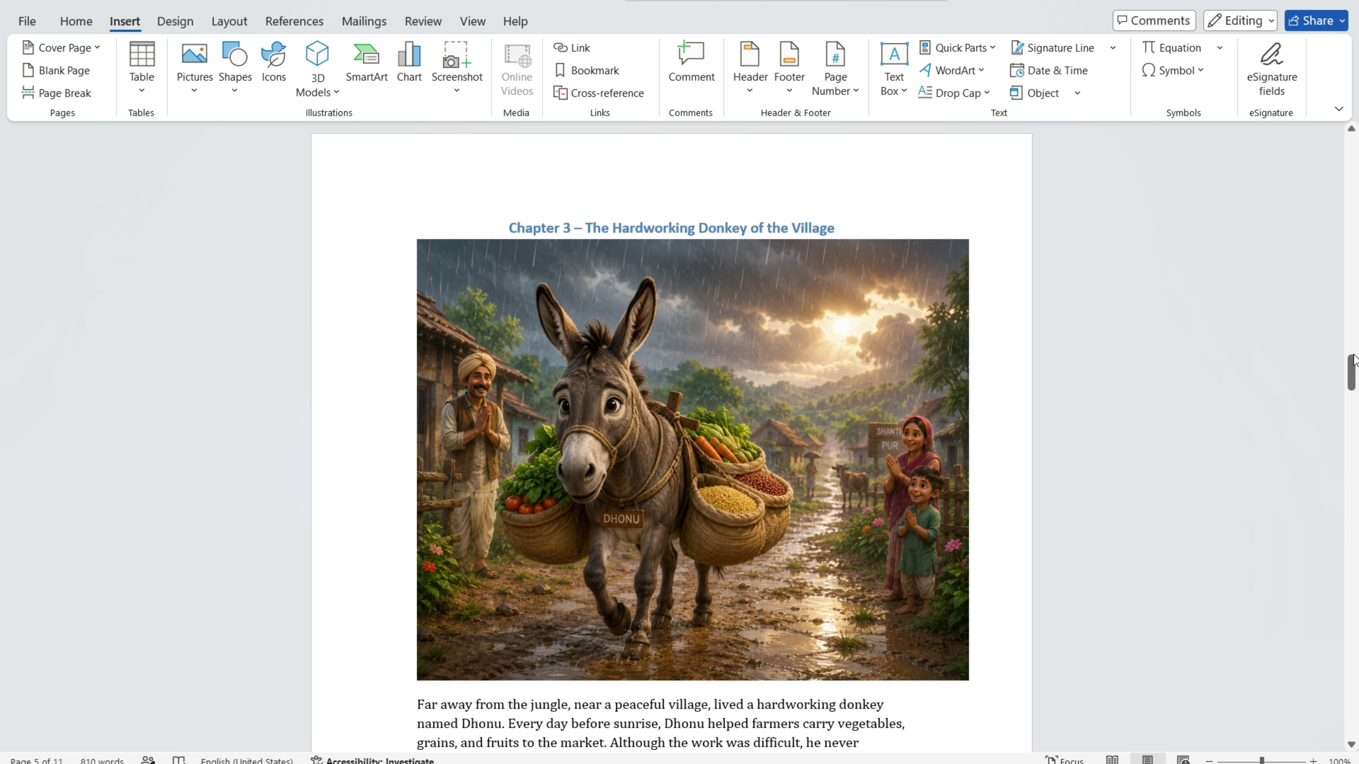
# - Recheck the document from the beginning, highlighting the Chapter 1 and Chapter 2 headings above their matching illustrations, and return to the title
pyautogui.moveTo(1353, 360); pyautogui.dragTo(1350, 151)
pyautogui.moveTo(608, 201); pyautogui.dragTo(845, 200)
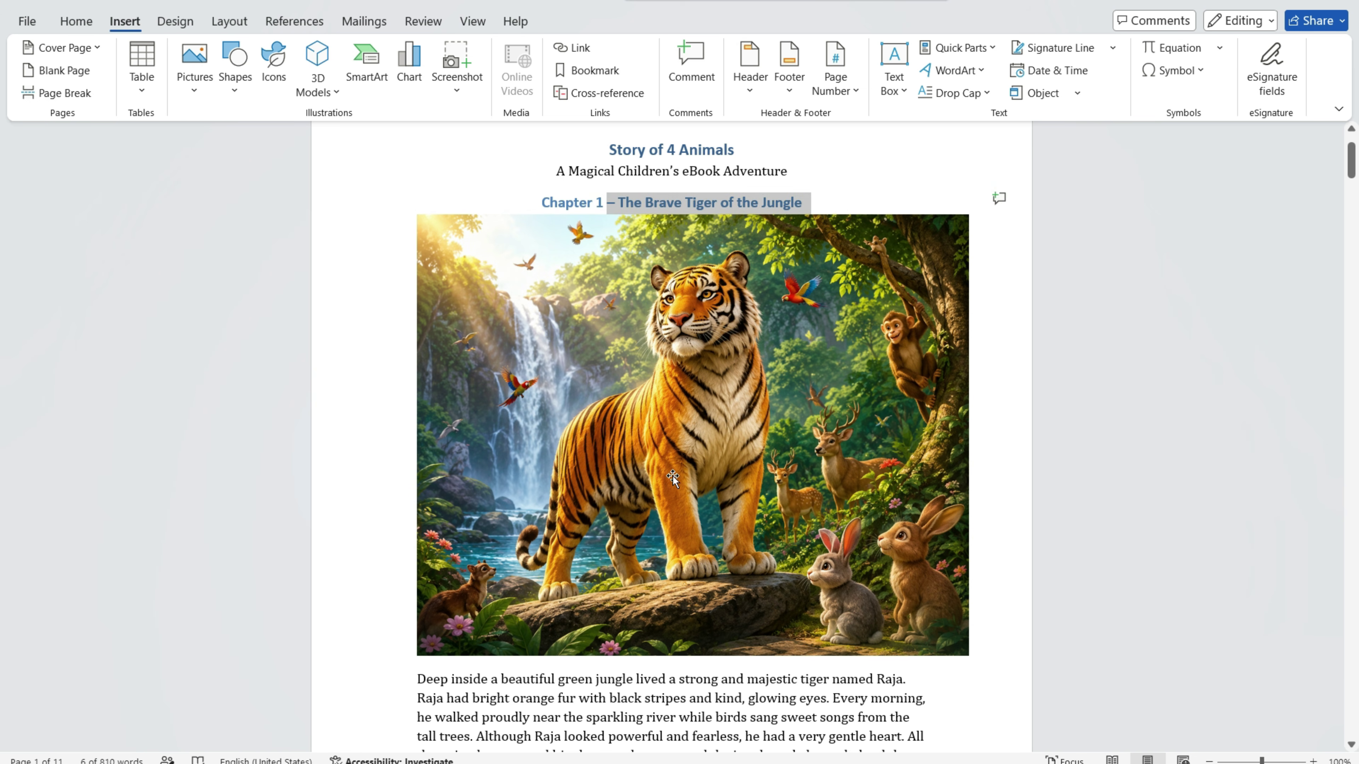
pyautogui.scroll(-15, 673, 475)
pyautogui.scroll(-9, 694, 457)
pyautogui.click(595, 437)
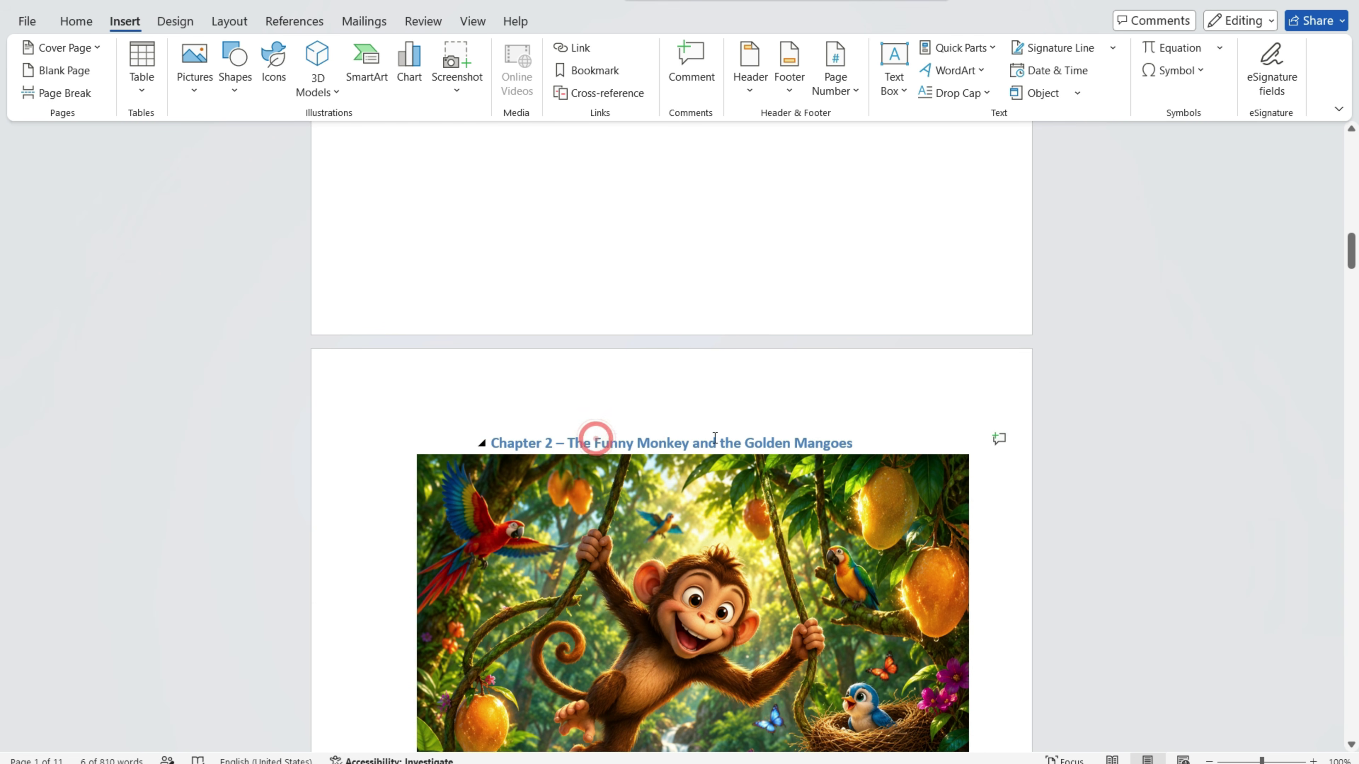
pyautogui.moveTo(595, 437); pyautogui.dragTo(710, 438)
pyautogui.scroll(-8, 916, 458)
pyautogui.moveTo(1355, 290); pyautogui.dragTo(1354, 155)
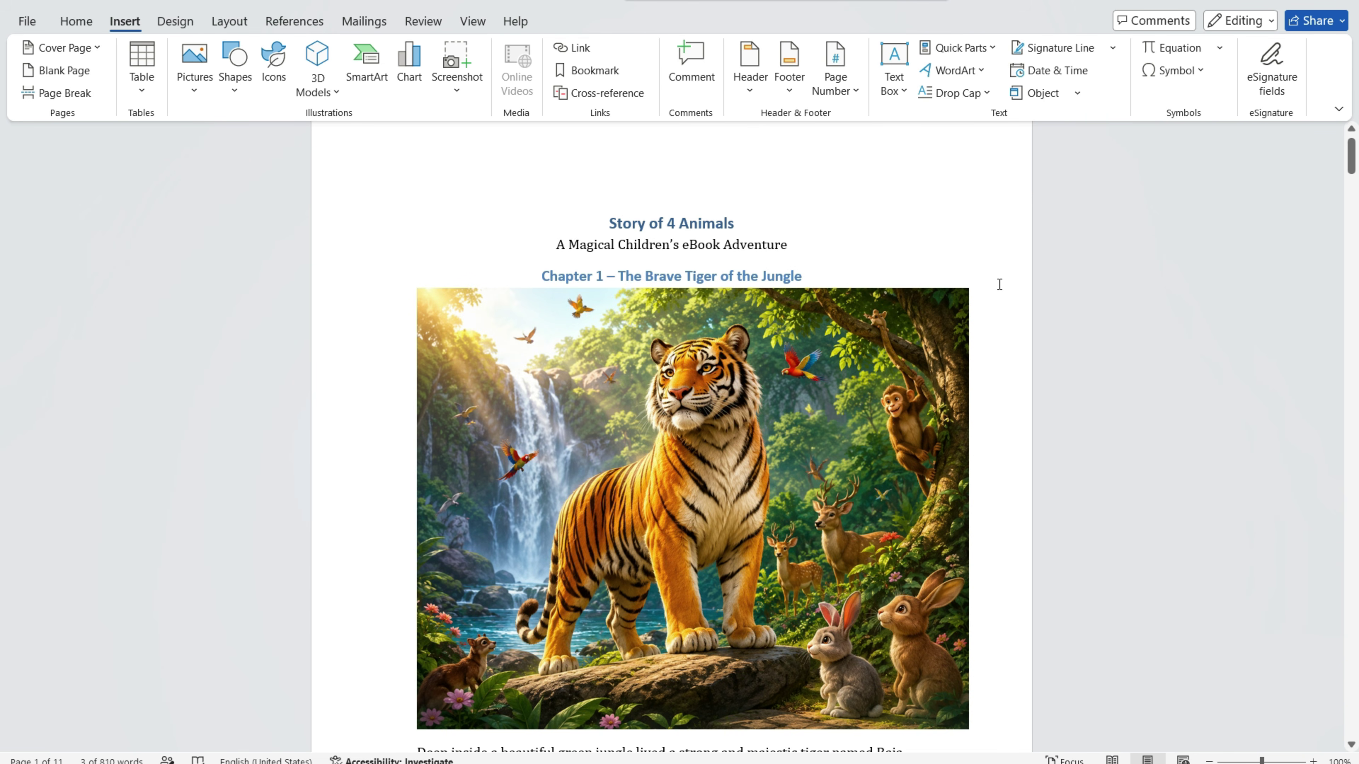
pyautogui.scroll(1, 999, 284)
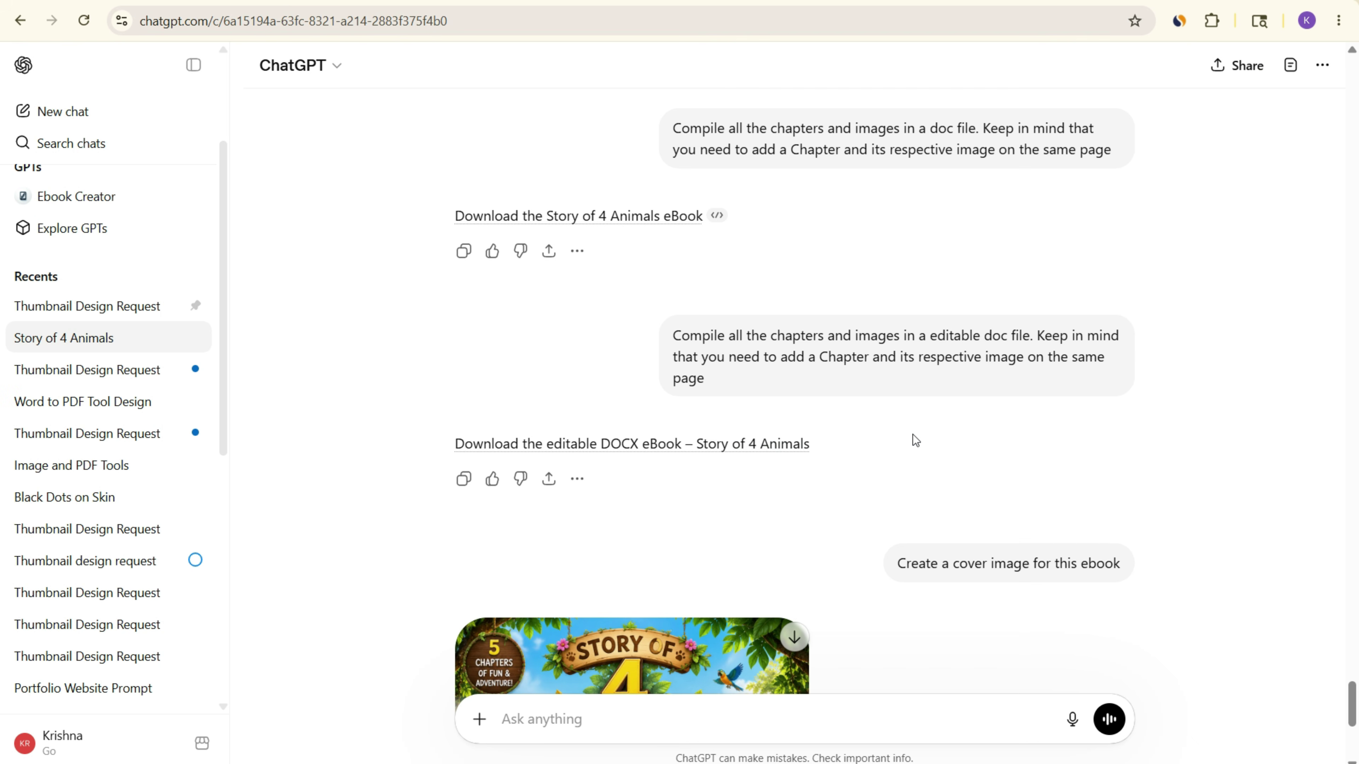
# - In ChatGPT, highlight the request "Create a cover image for this ebook" and download the generated cover image
pyautogui.scroll(-8, 911, 429)
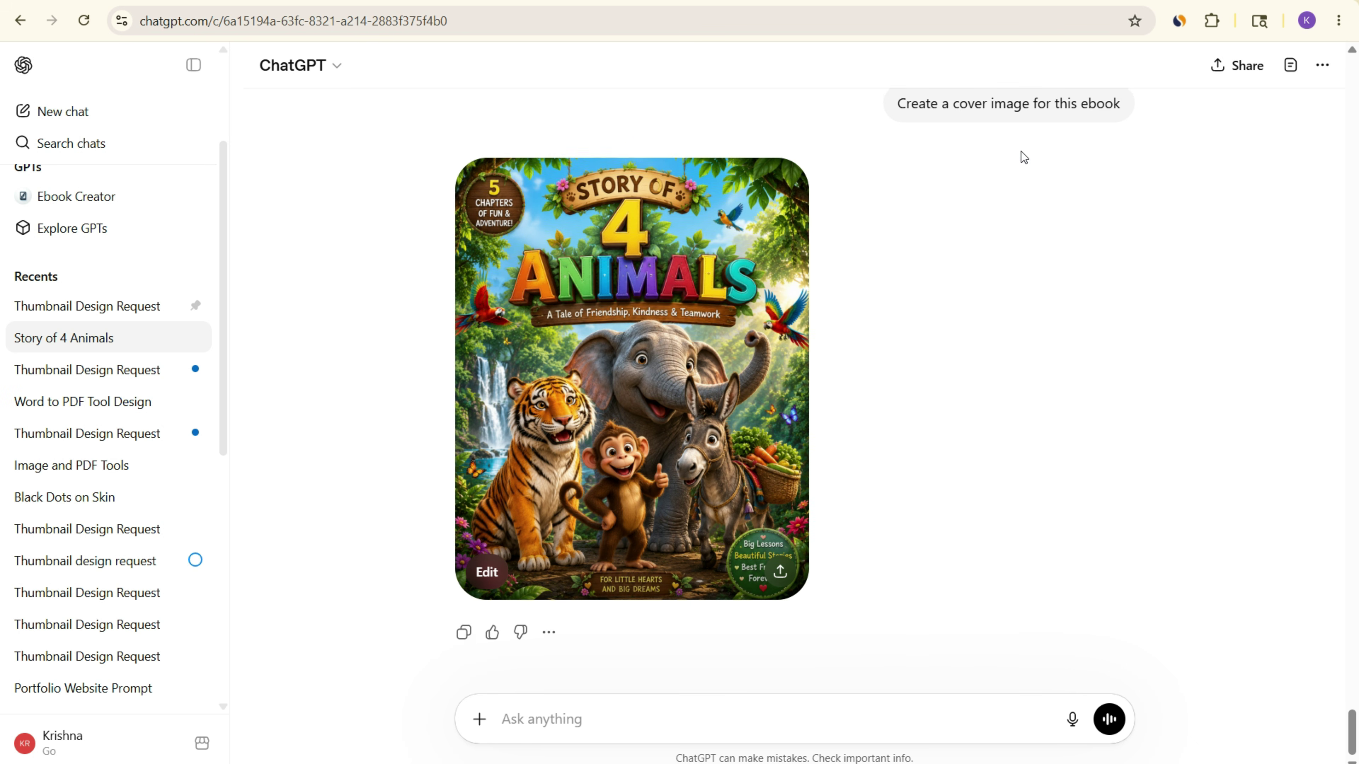
pyautogui.scroll(3, 923, 287)
pyautogui.moveTo(911, 273); pyautogui.dragTo(1123, 275)
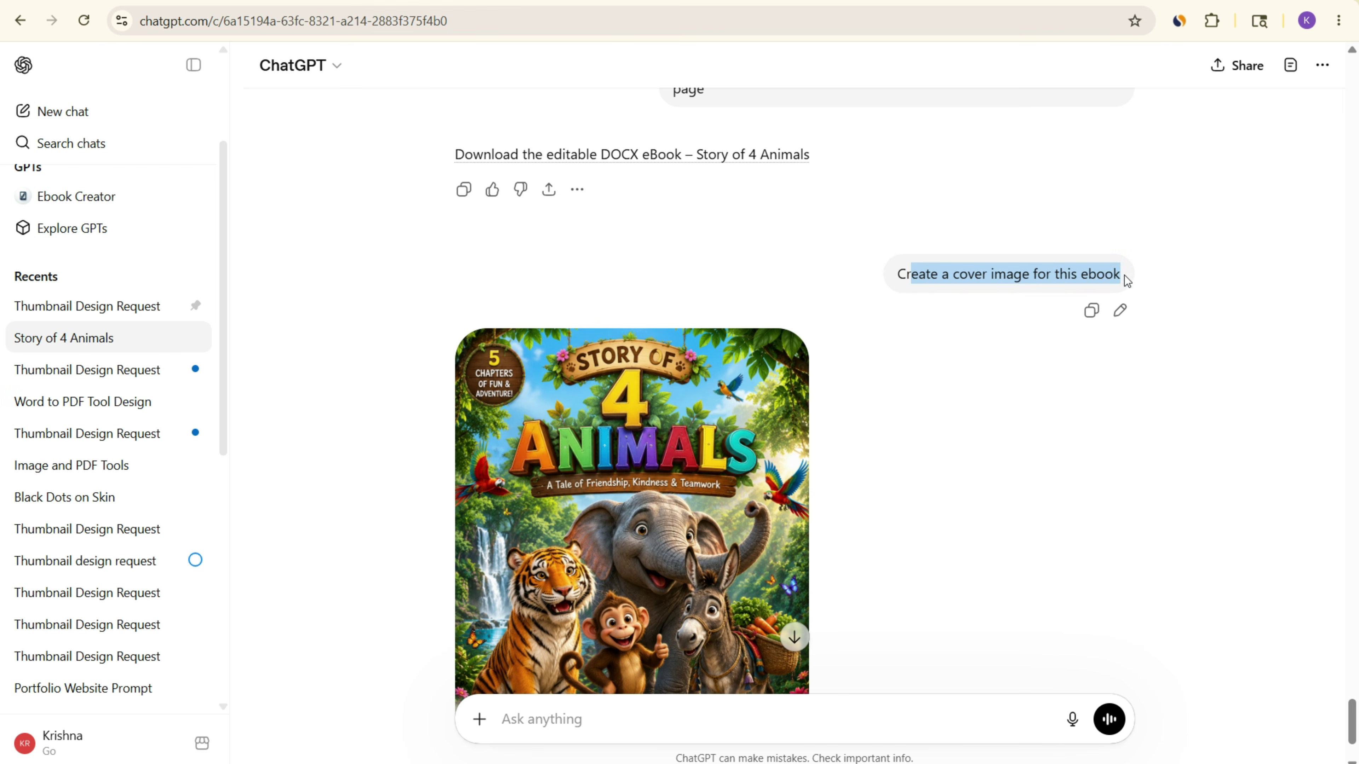
pyautogui.scroll(-3, 560, 409)
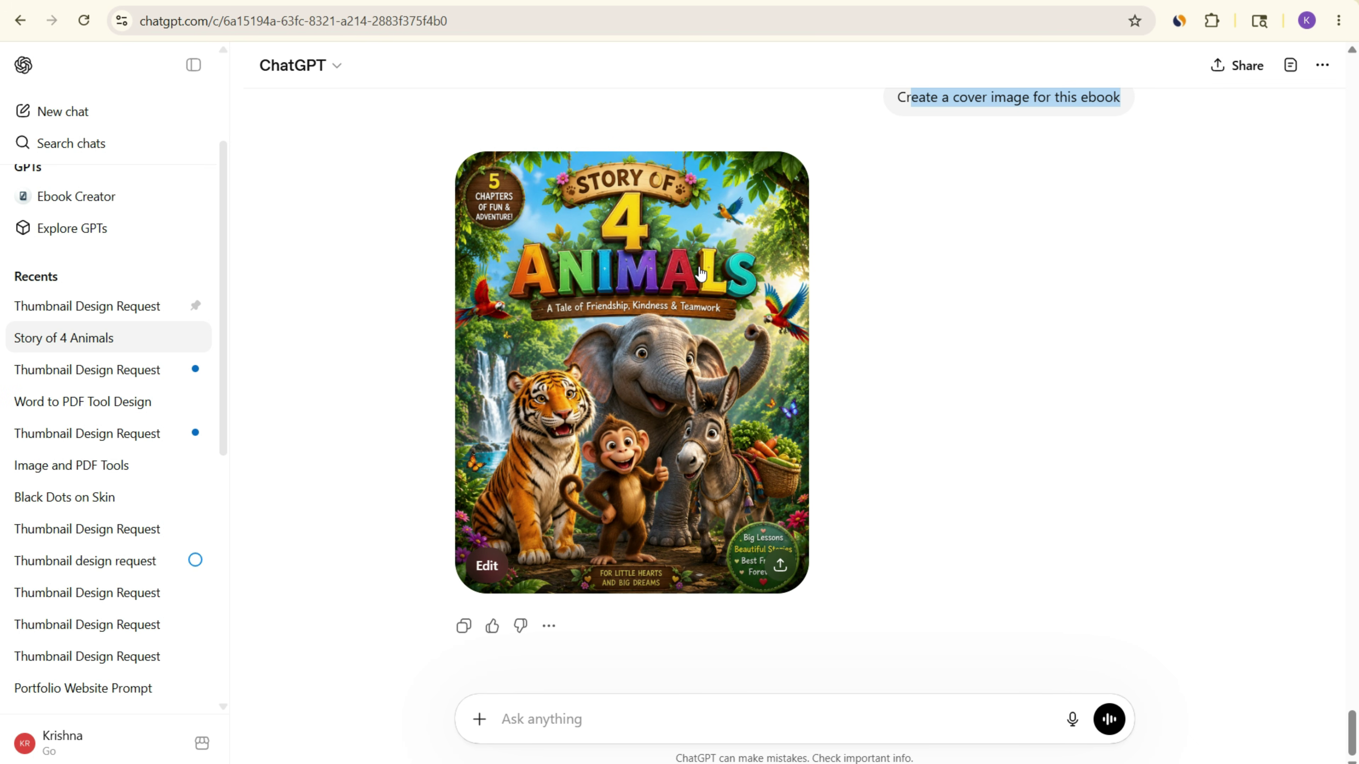
pyautogui.click(682, 358)
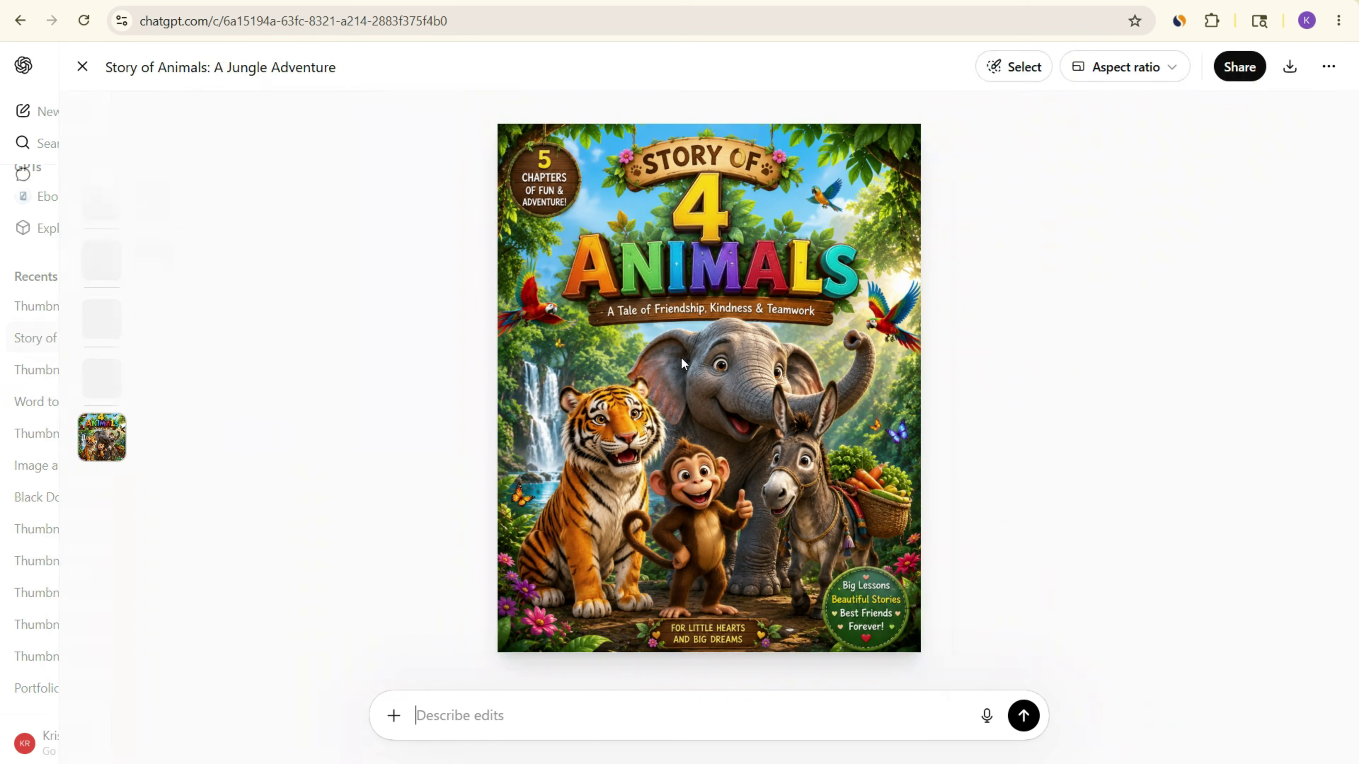
pyautogui.click(1290, 66)
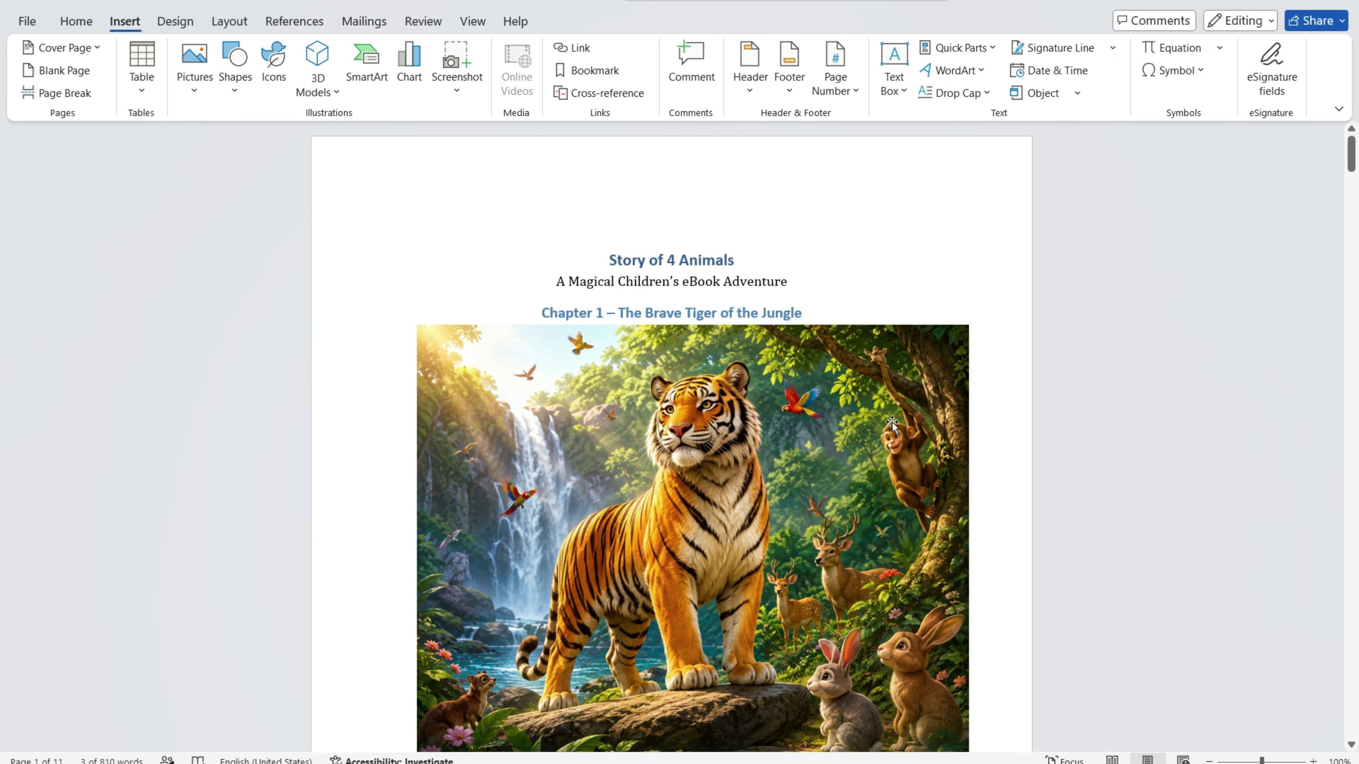
# - In the Word document, insert a blank page before the "Story of 4 Animals" title
pyautogui.click(605, 259)
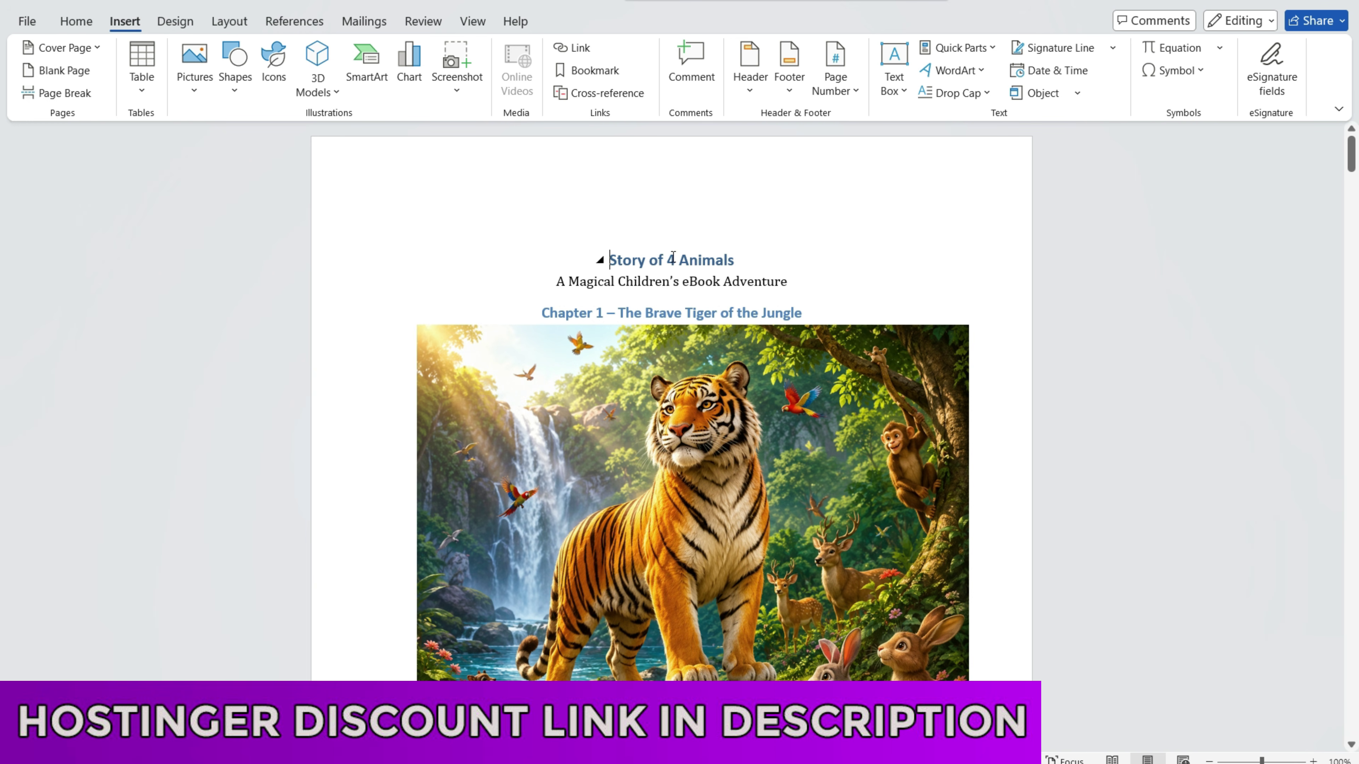
pyautogui.click(610, 256)
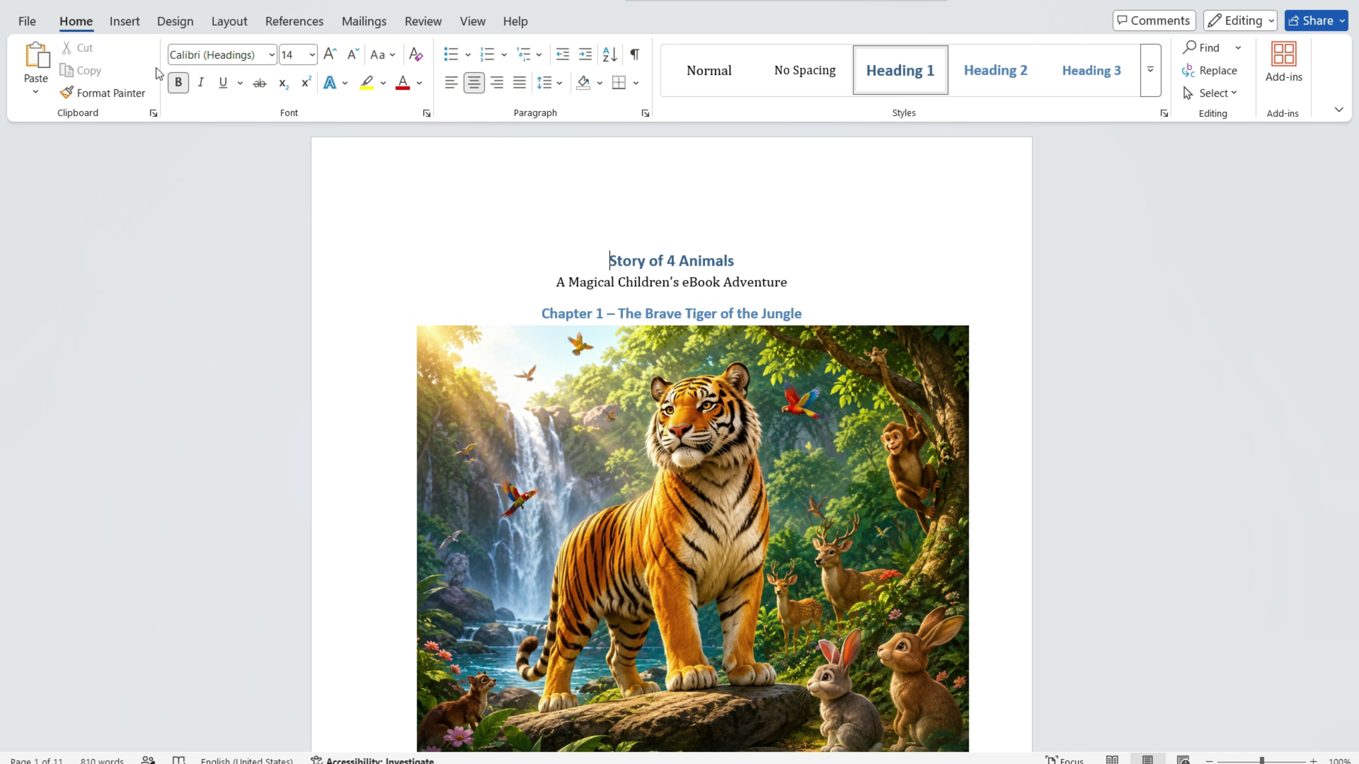
pyautogui.click(124, 22)
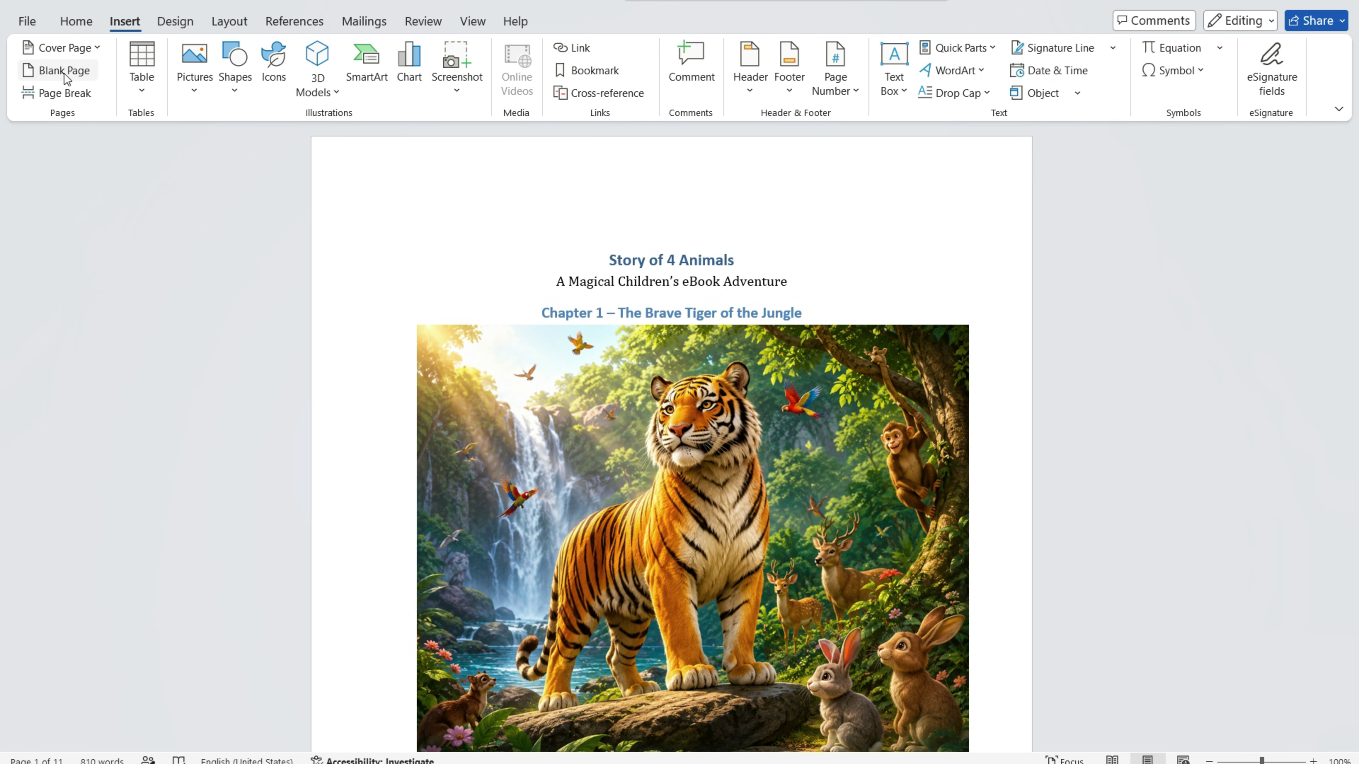
pyautogui.click(64, 73)
pyautogui.scroll(5, 795, 470)
pyautogui.scroll(-8, 651, 325)
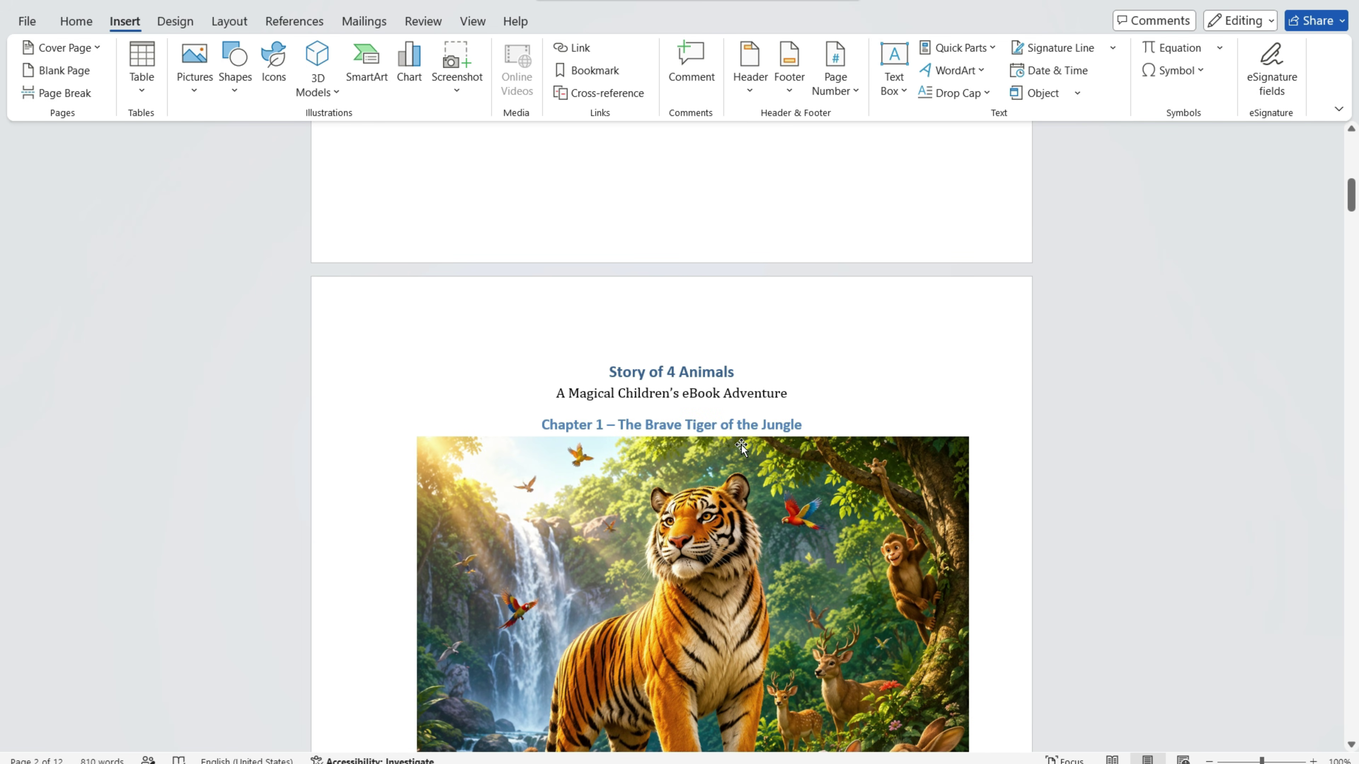
pyautogui.scroll(5, 611, 181)
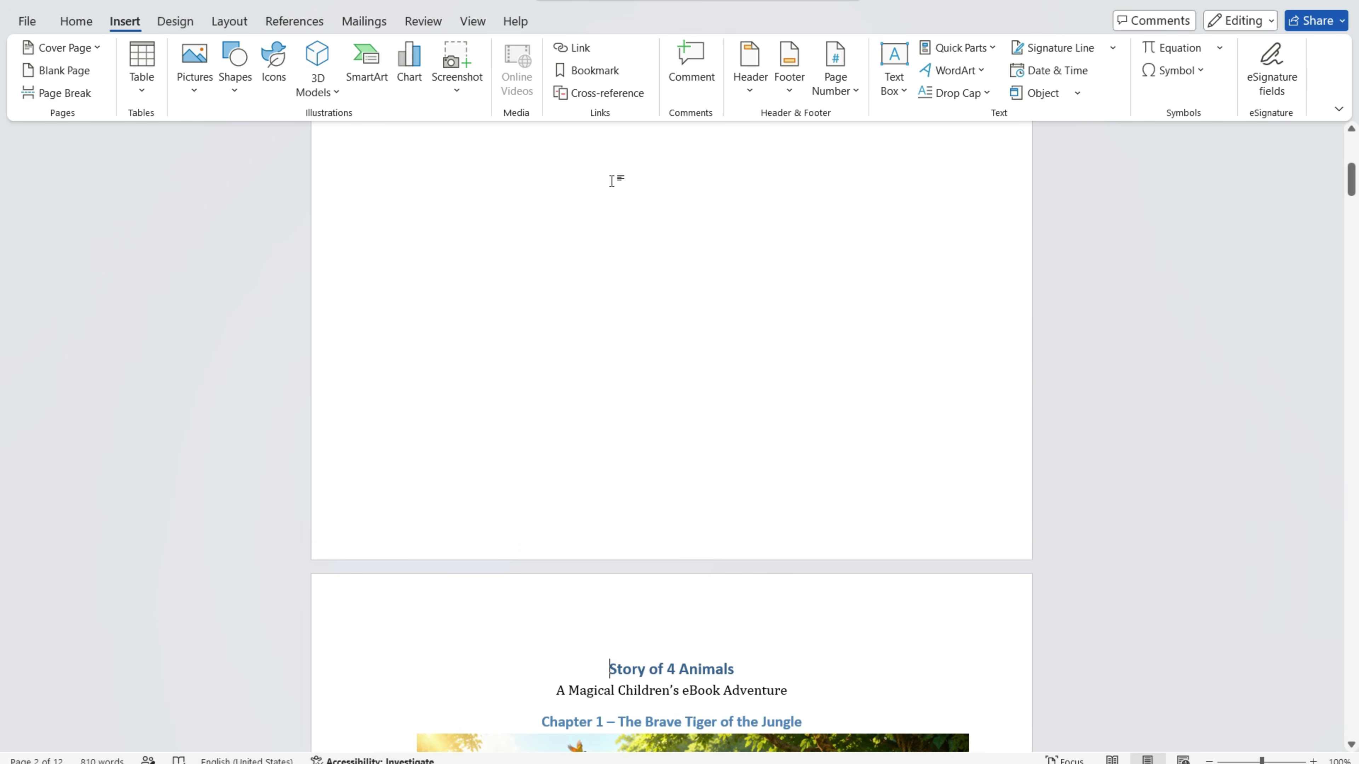
pyautogui.scroll(9, 619, 376)
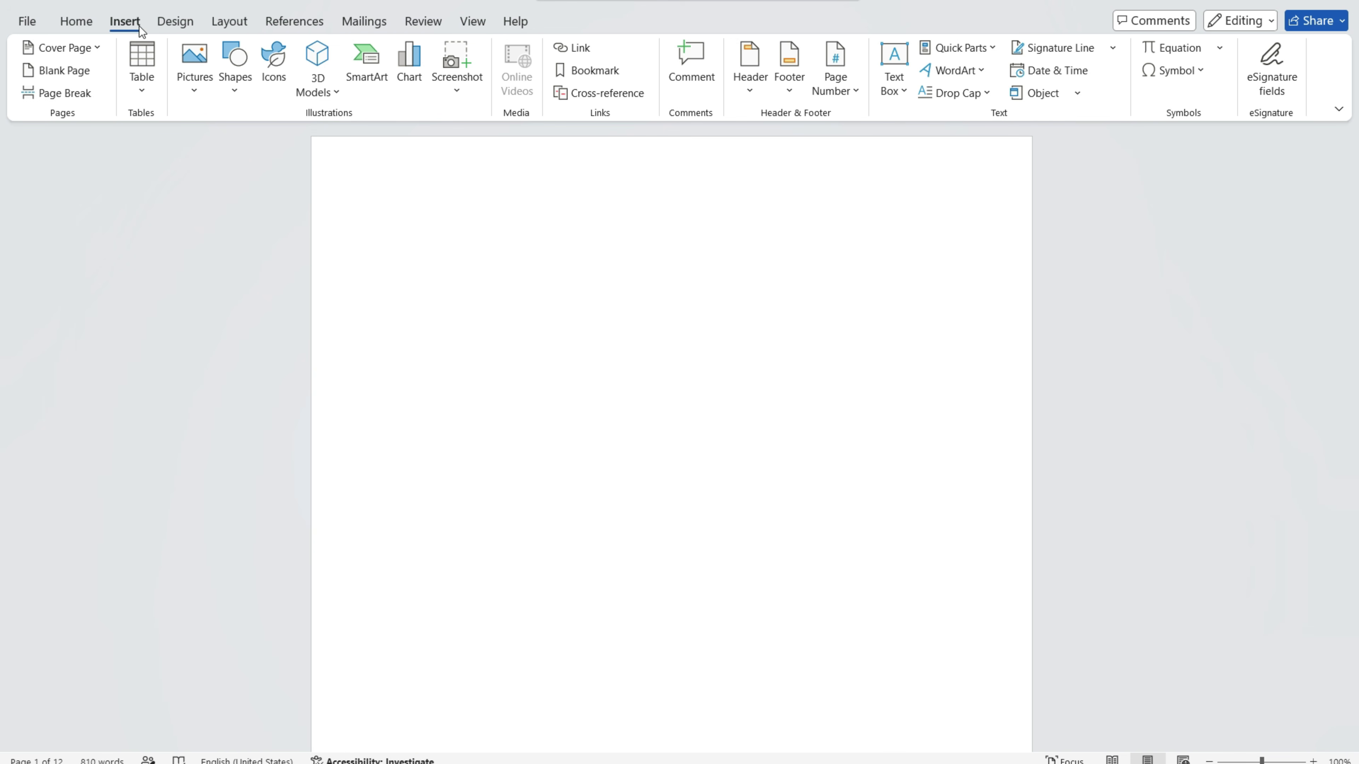
# - Insert the downloaded cover image from the Downloads folder onto the blank first page
pyautogui.click(571, 253)
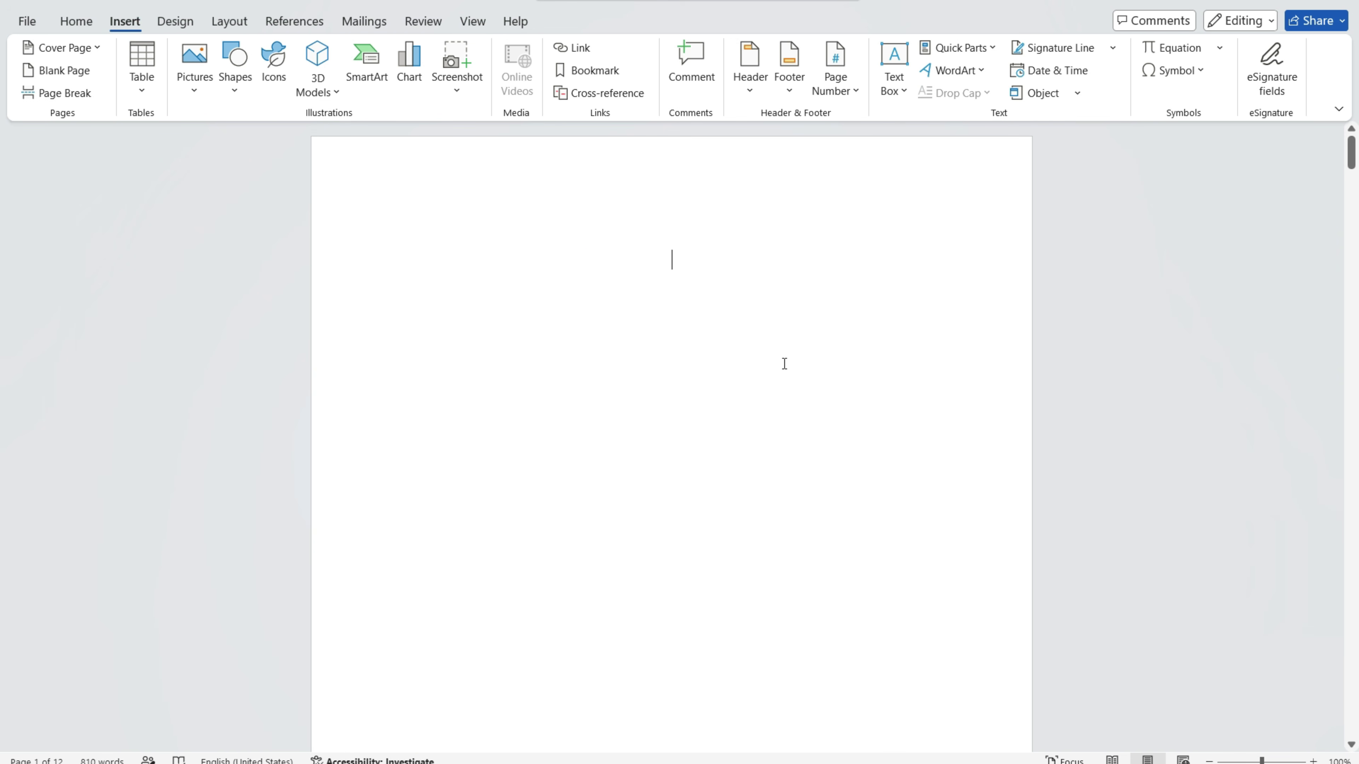
pyautogui.click(199, 80)
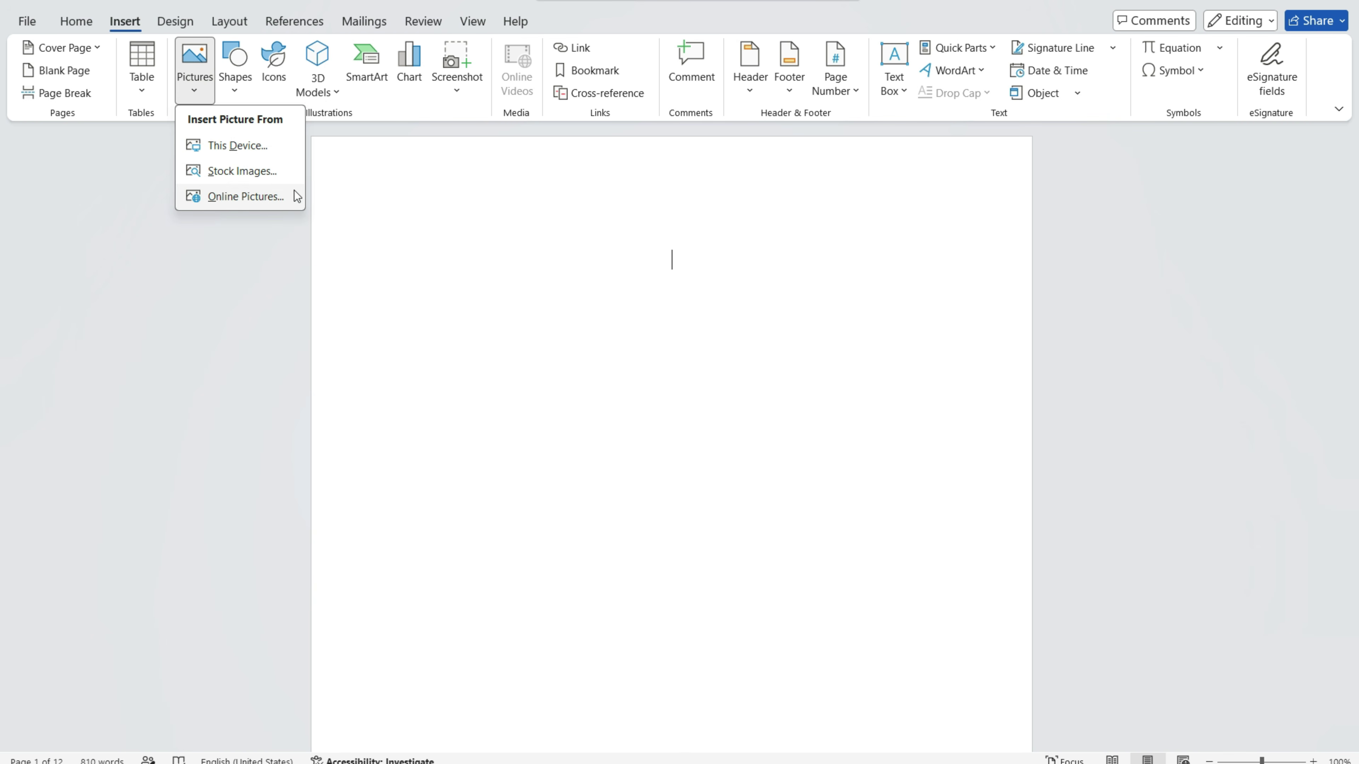
pyautogui.click(204, 92)
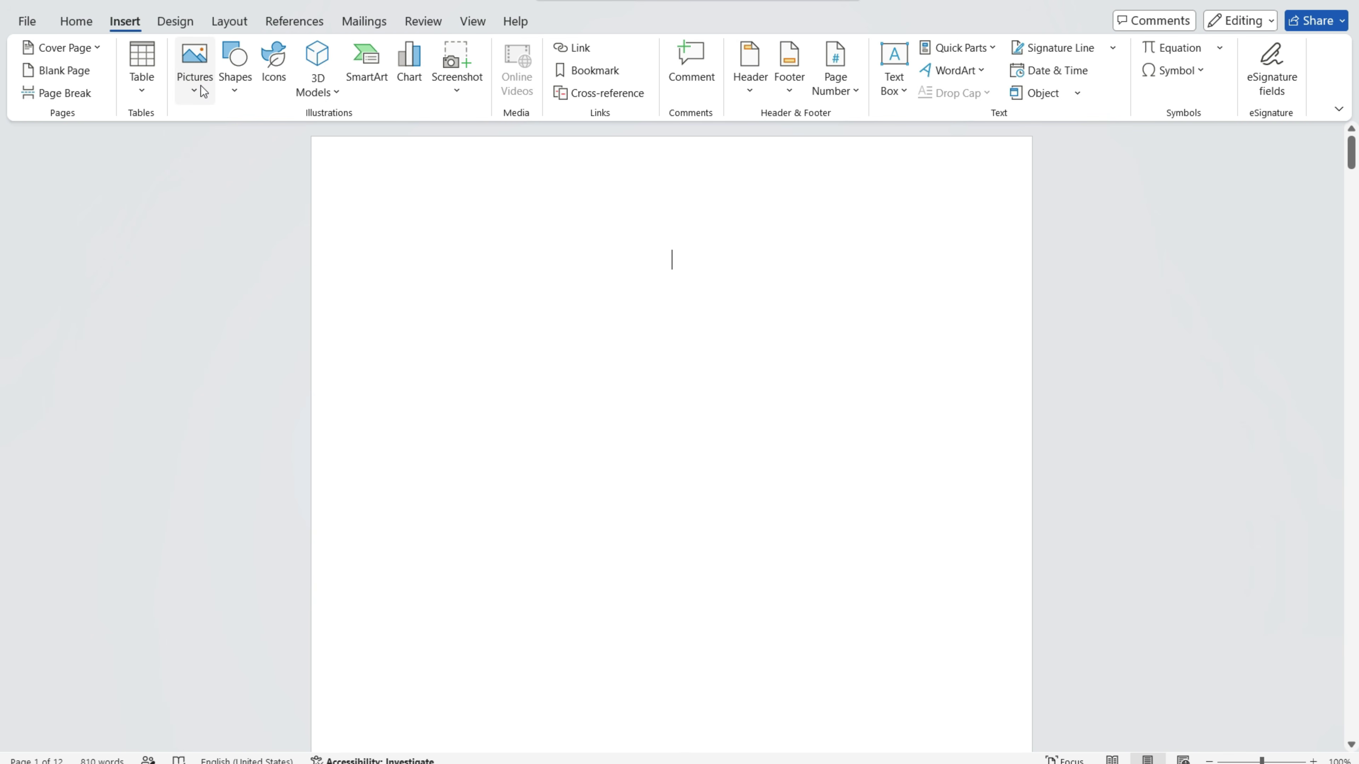
pyautogui.click(197, 92)
pyautogui.click(231, 142)
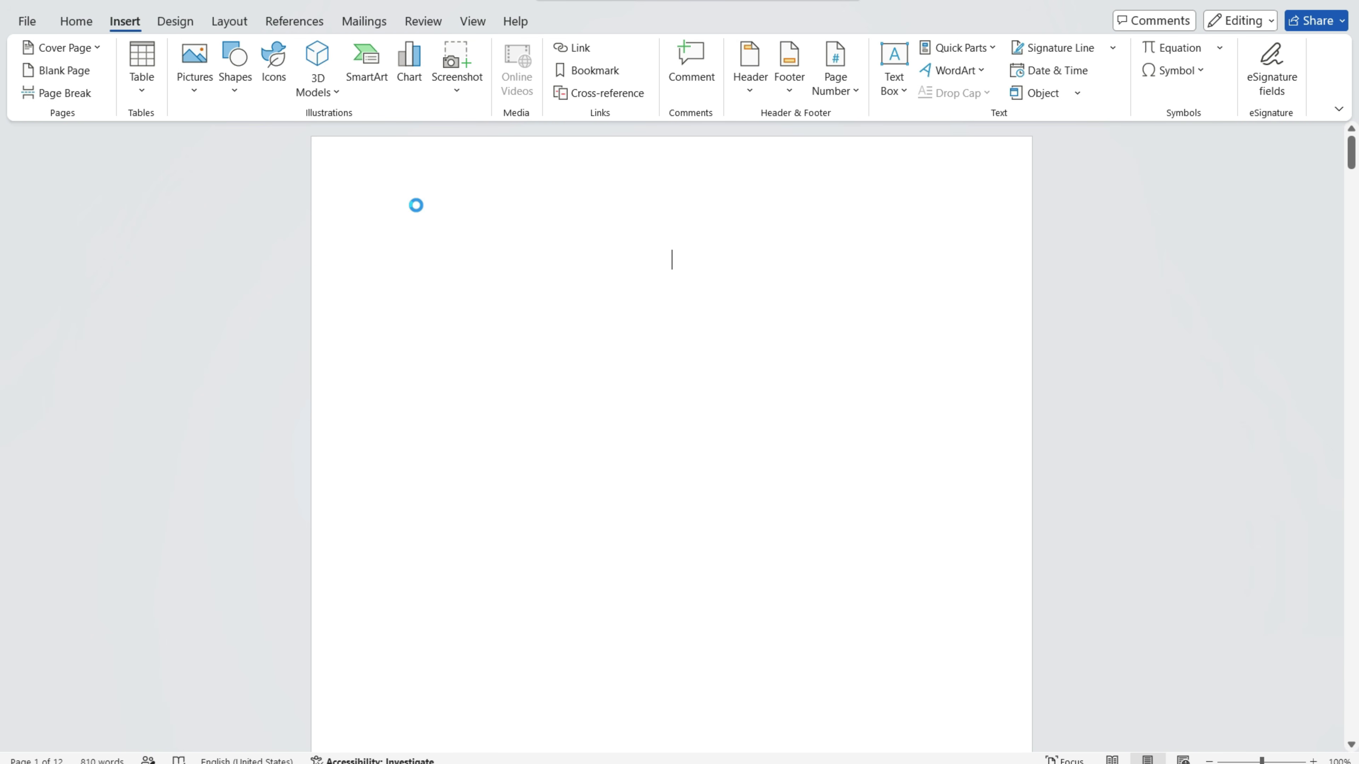
pyautogui.click(81, 165)
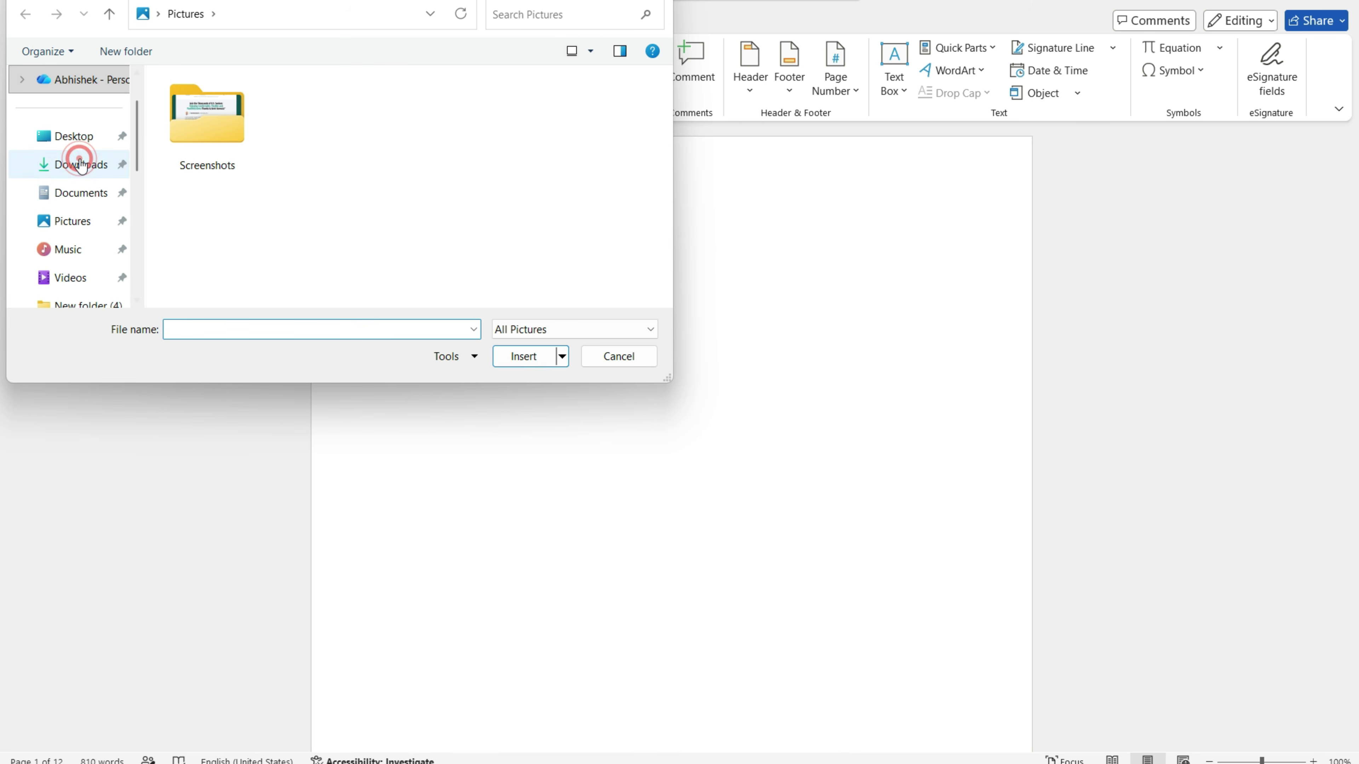
pyautogui.click(206, 155)
pyautogui.click(518, 355)
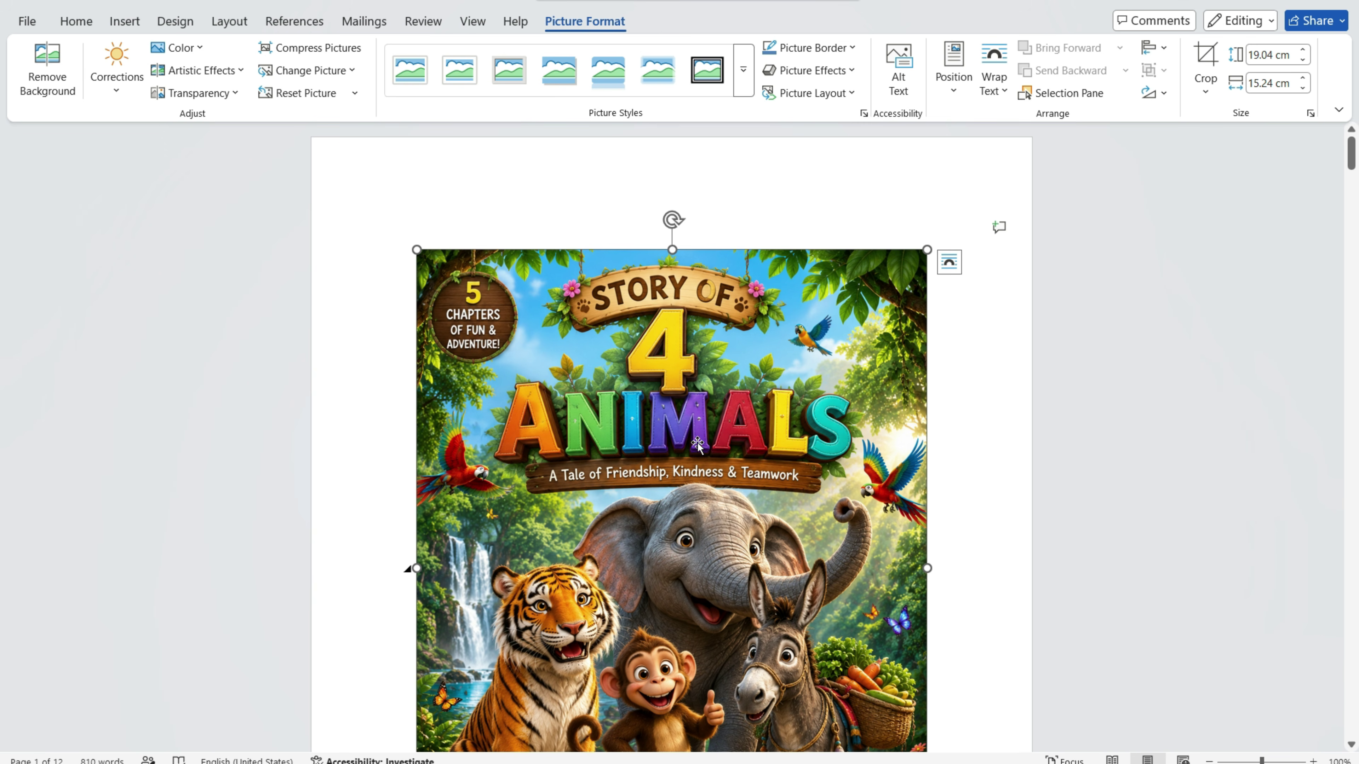
# - Enlarge the cover picture so it extends to the right and bottom edges of the first page
pyautogui.scroll(-5, 707, 383)
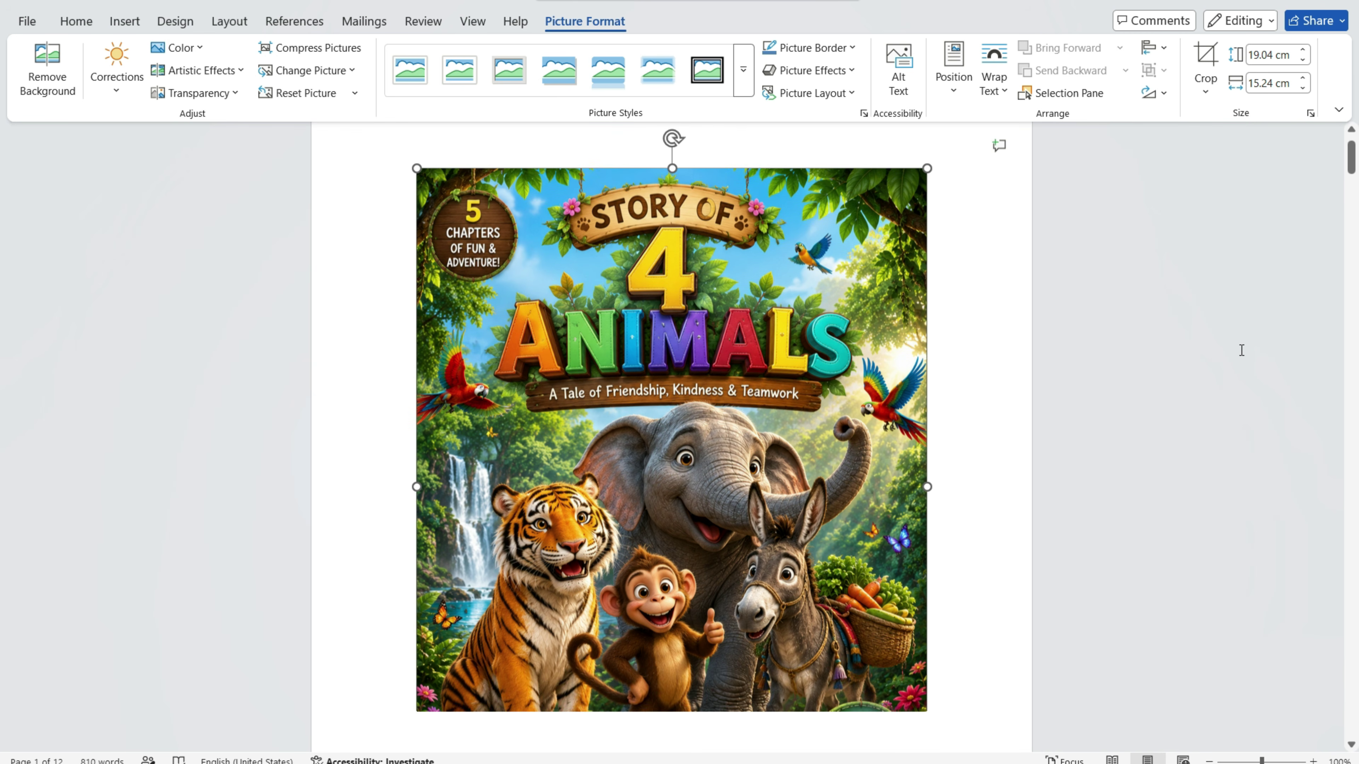
pyautogui.moveTo(417, 632); pyautogui.dragTo(358, 752)
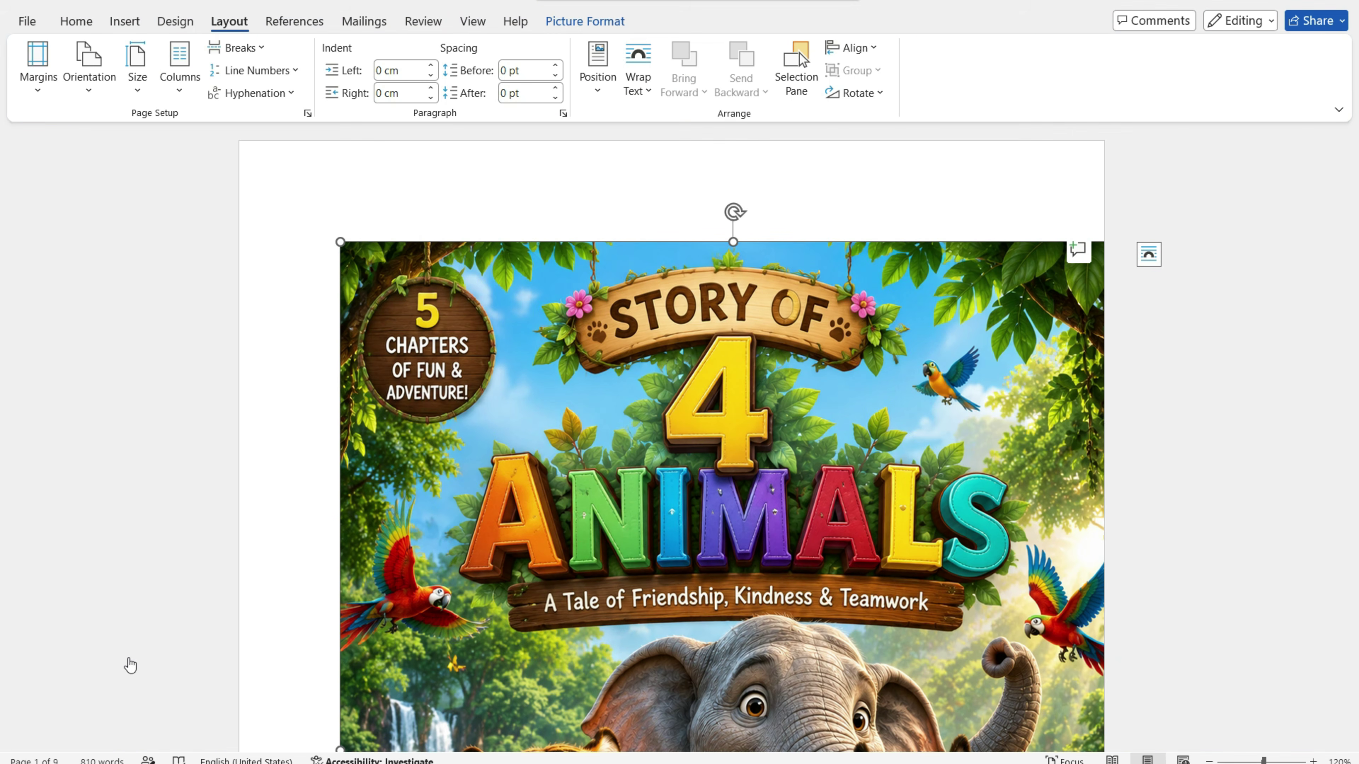
# - Examine the enlarged cover from its title to its lower edge, and how the Chapter 1 page follows it
pyautogui.scroll(-12, 880, 323)
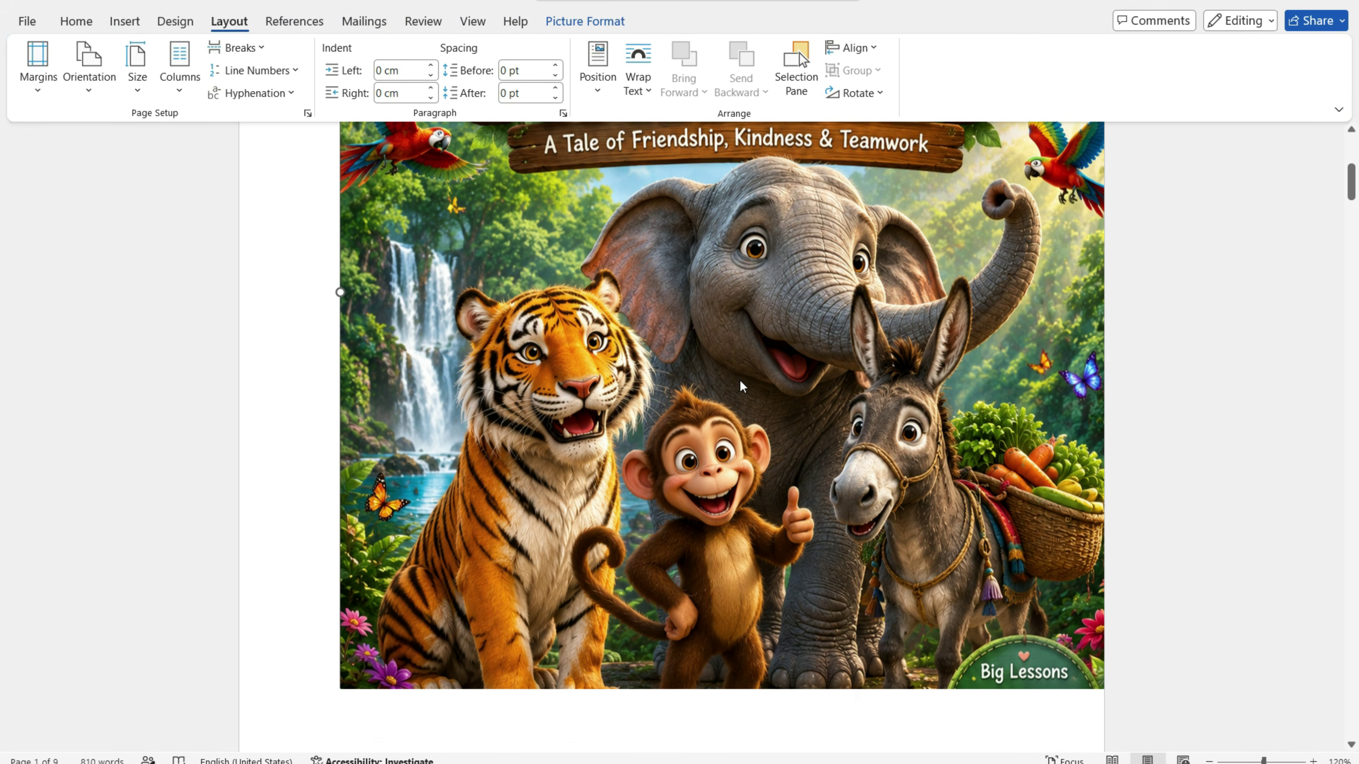
pyautogui.scroll(3, 1108, 358)
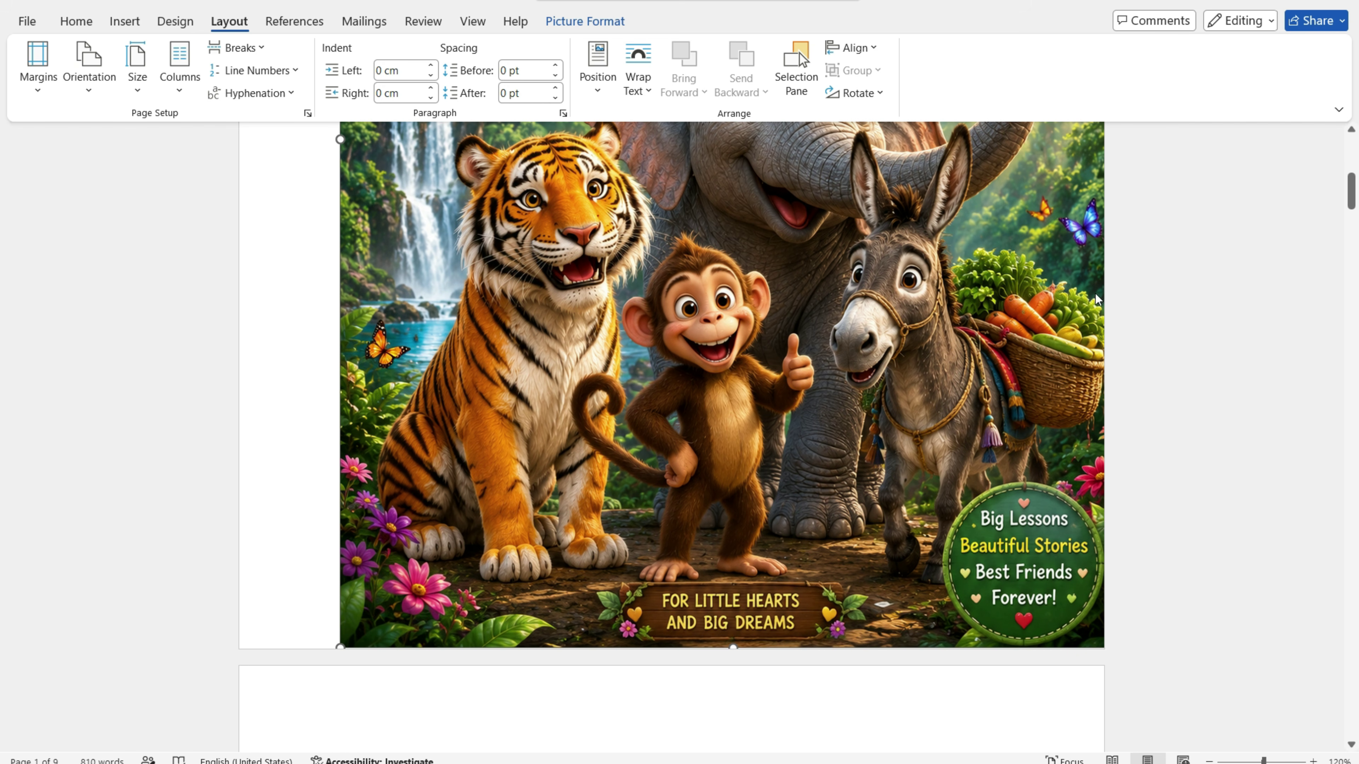
pyautogui.scroll(-6, 813, 321)
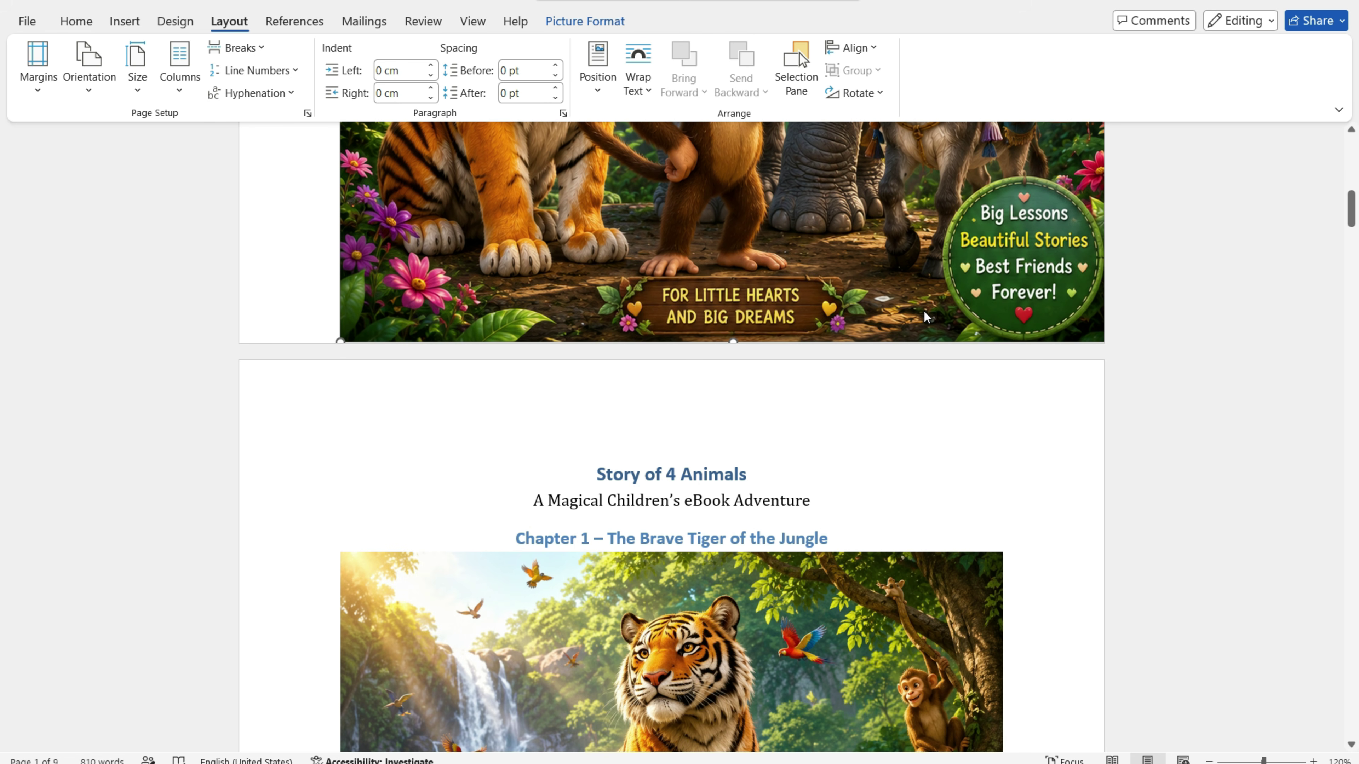
pyautogui.scroll(9, 904, 306)
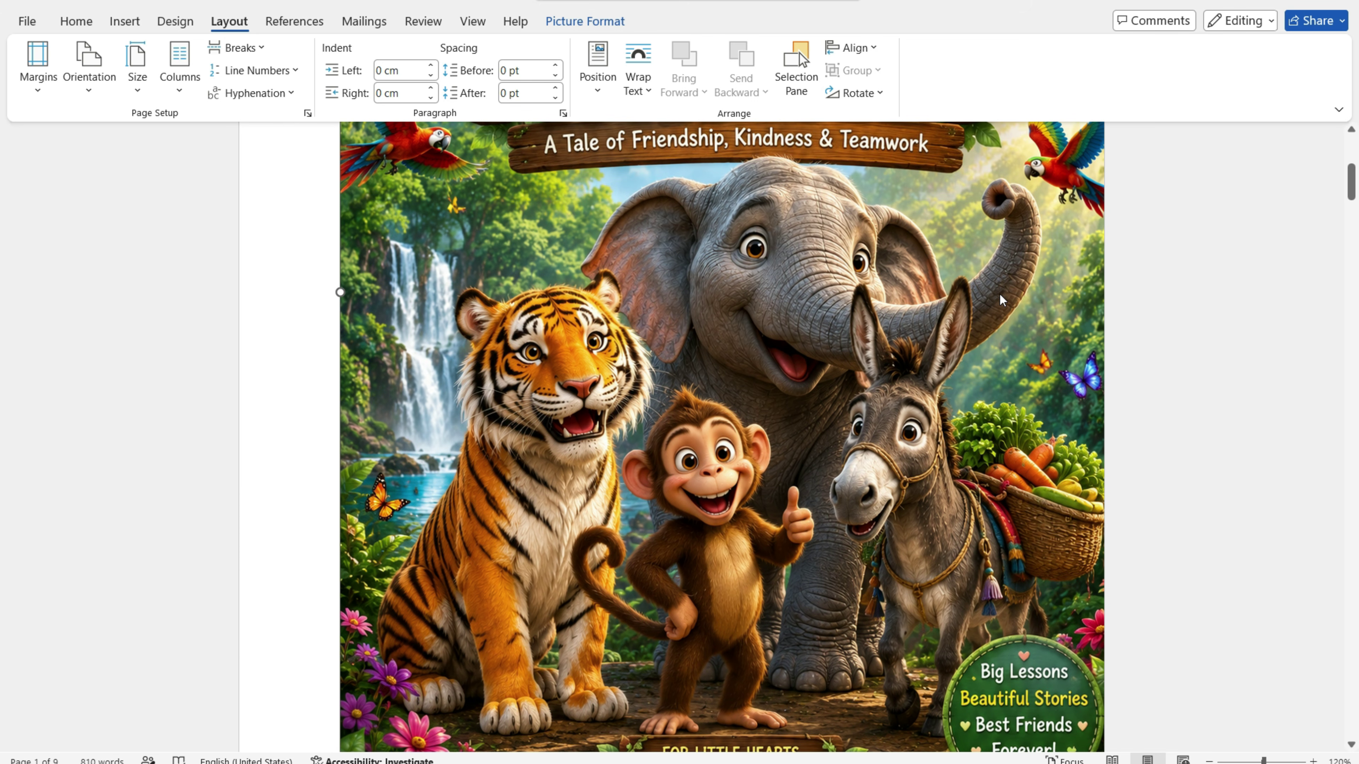
pyautogui.scroll(9, 1001, 289)
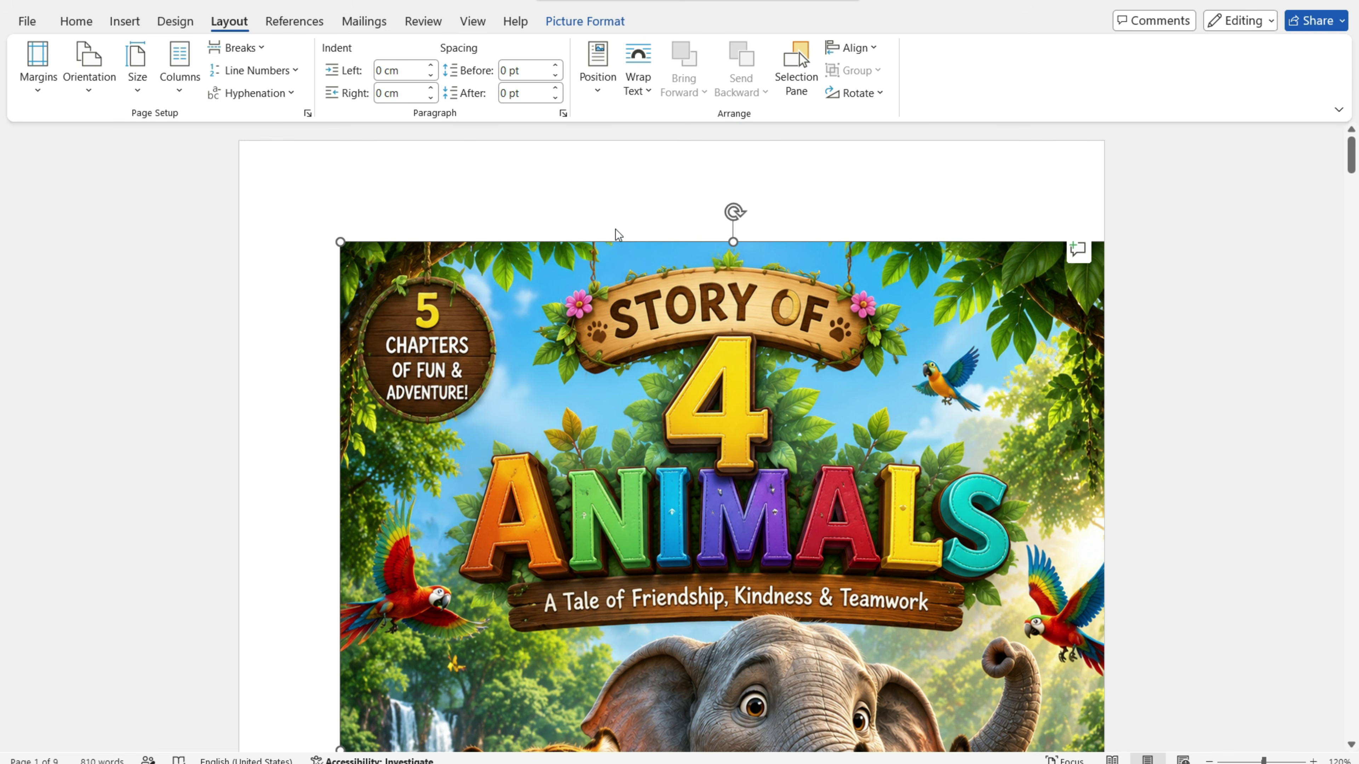
pyautogui.scroll(-4, 350, 240)
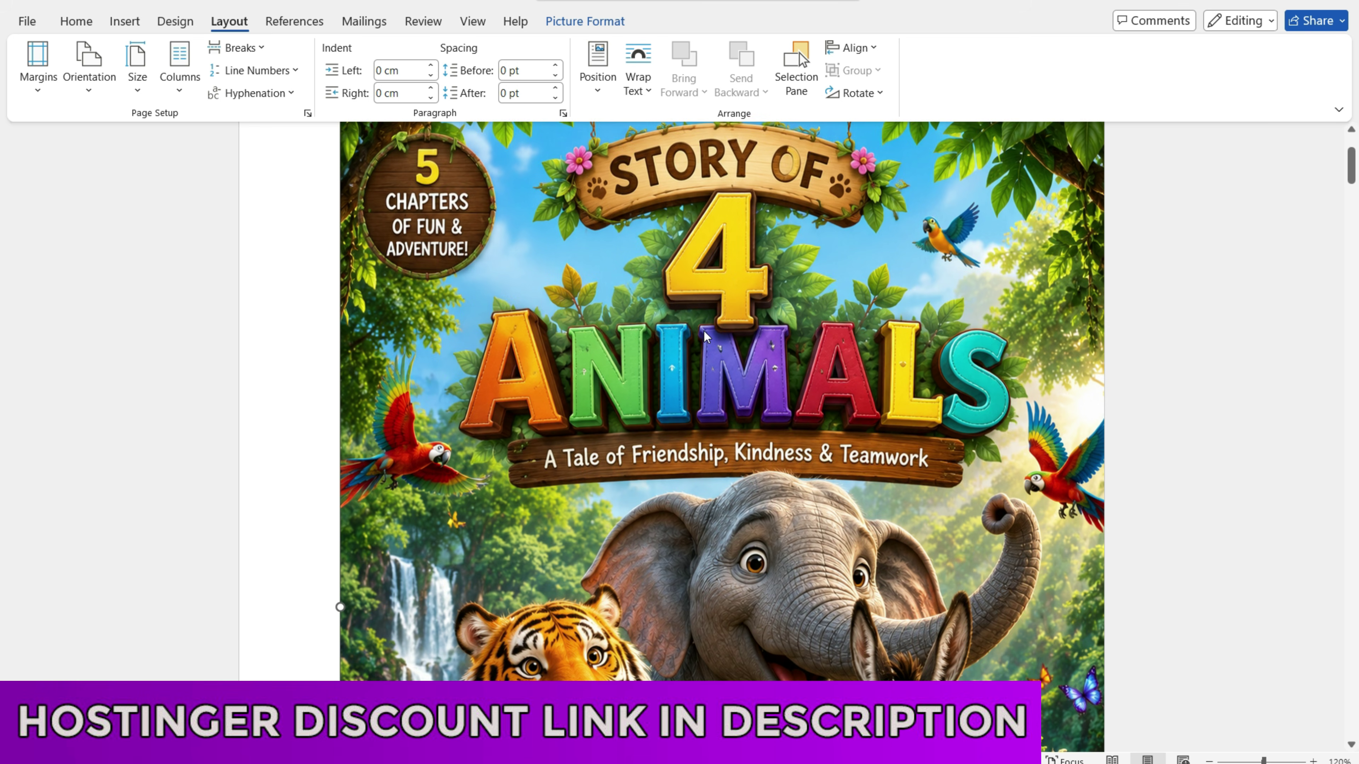
pyautogui.scroll(2, 900, 357)
pyautogui.scroll(-5, 963, 366)
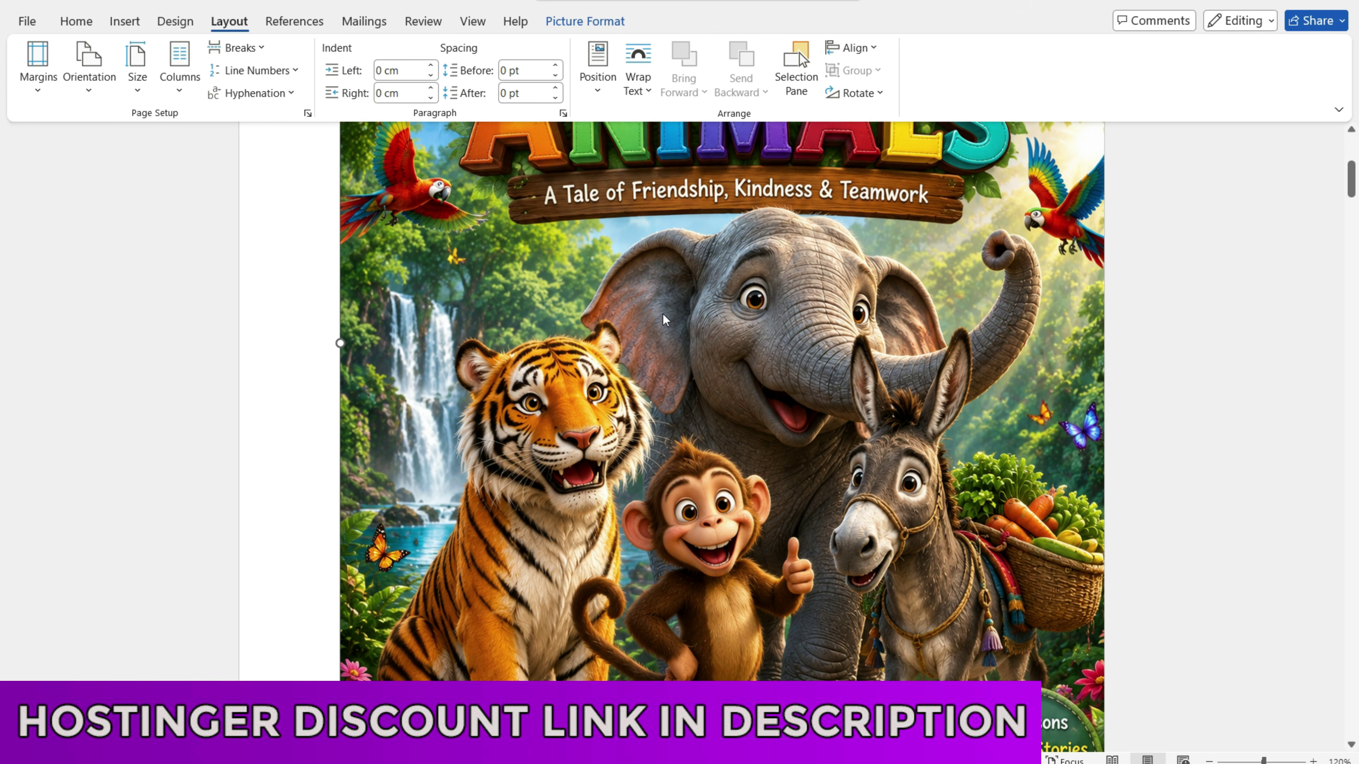
# - Compare the Chapter 1 page with the cover page in the document, and close the enlarged cover preview in ChatGPT
pyautogui.scroll(-13, 663, 319)
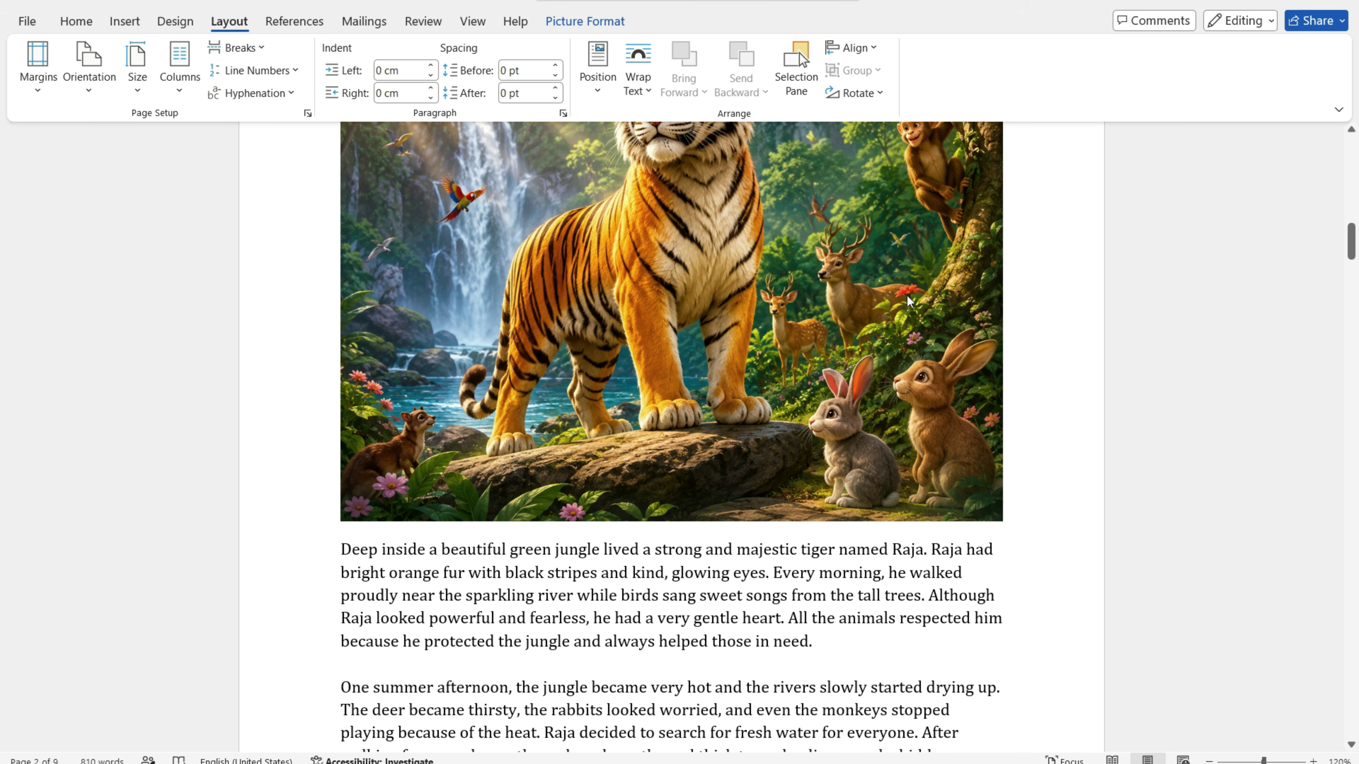
pyautogui.scroll(-5, 944, 294)
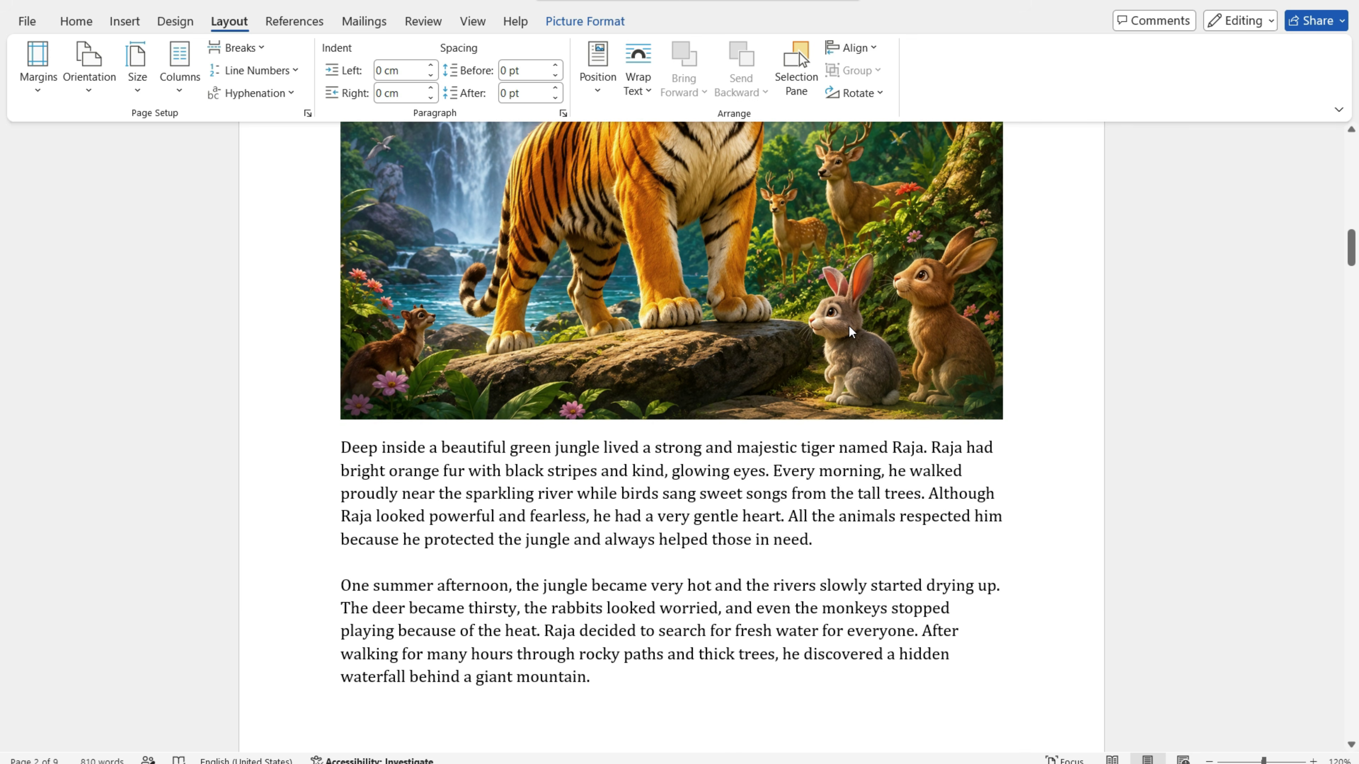
pyautogui.scroll(15, 1016, 334)
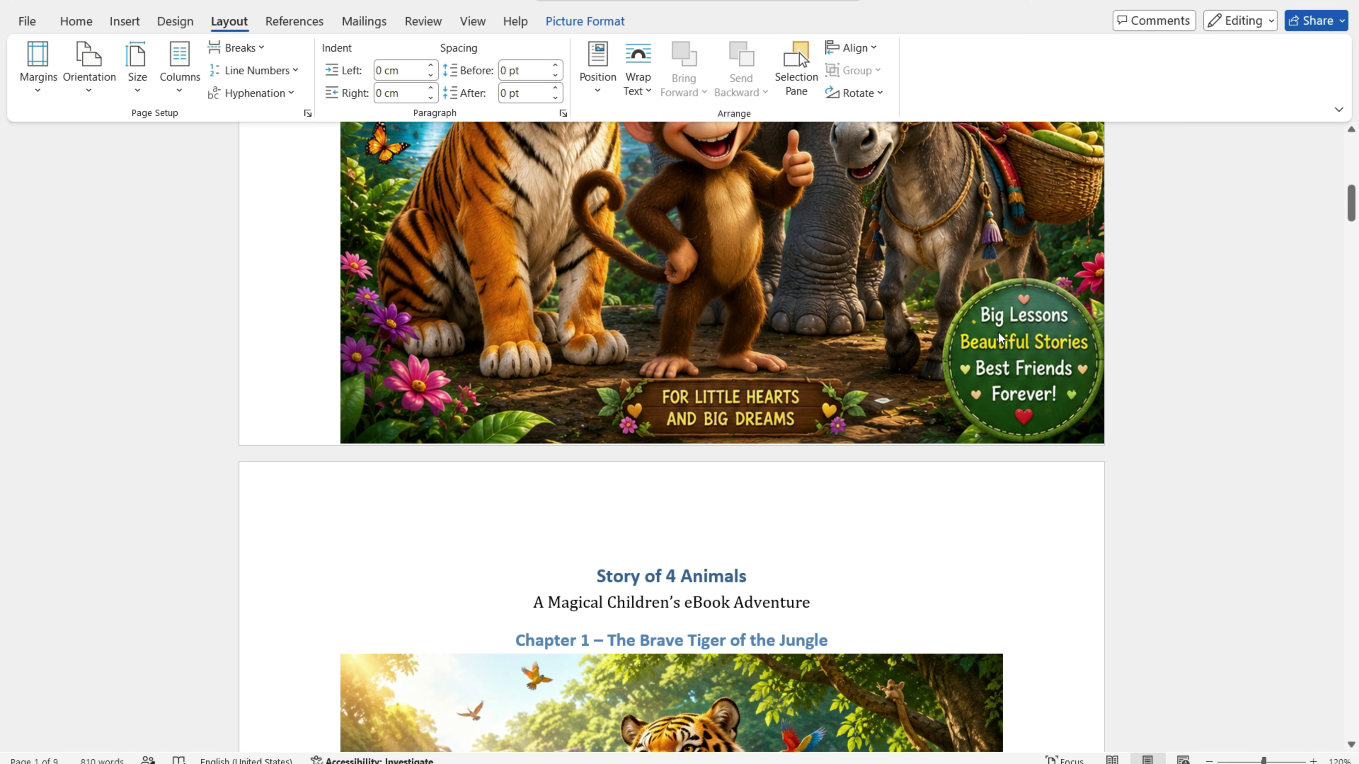
pyautogui.scroll(3, 1000, 338)
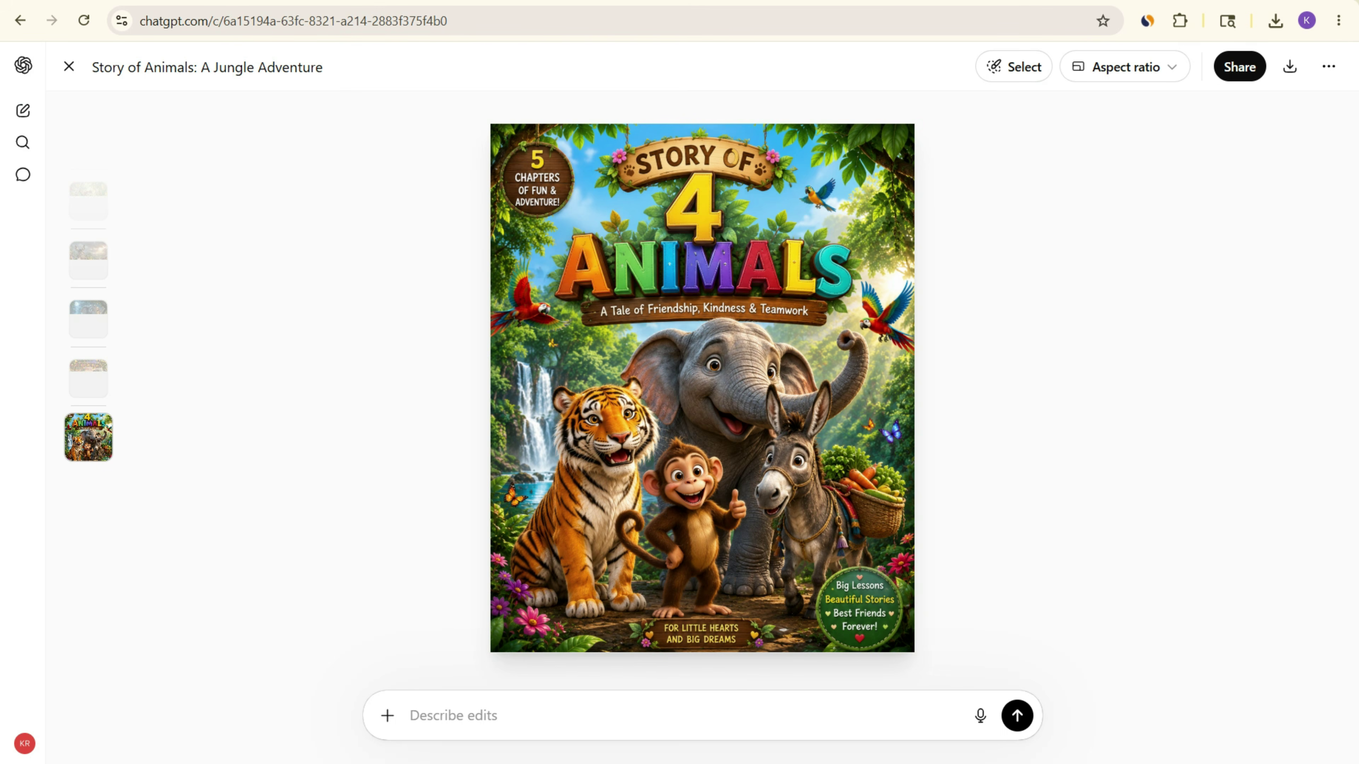
pyautogui.click(68, 67)
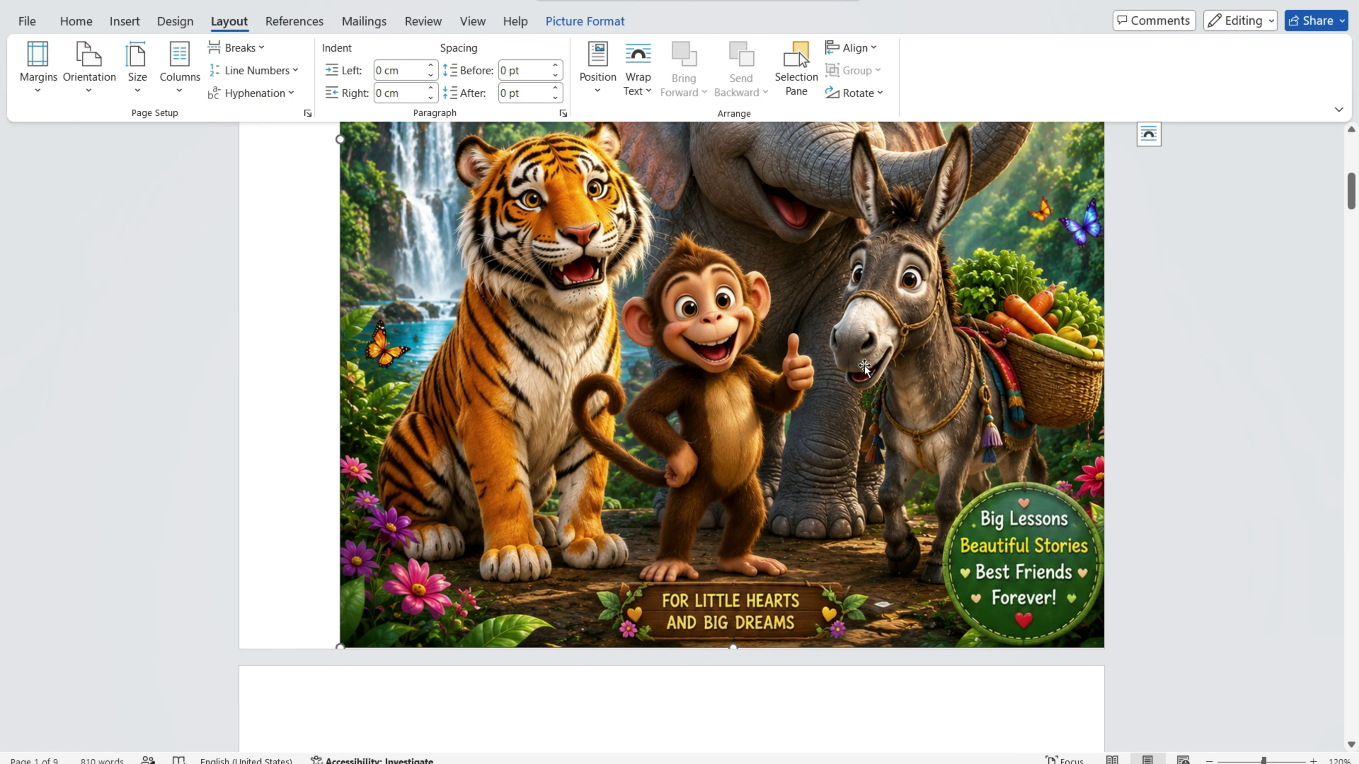
# - In Word, shrink the cover picture slightly and remove the page margins so it starts at the page's top and left edges
pyautogui.scroll(1, 920, 428)
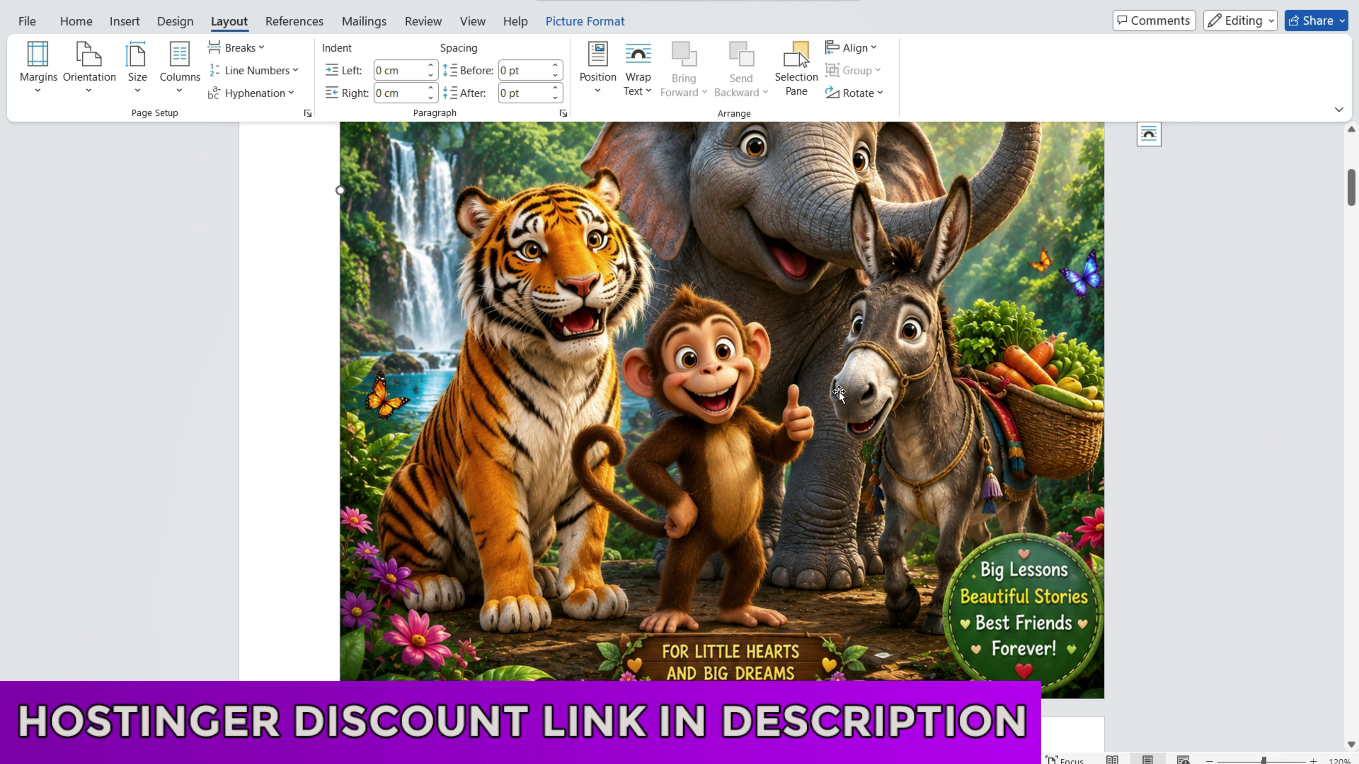
pyautogui.scroll(10, 482, 287)
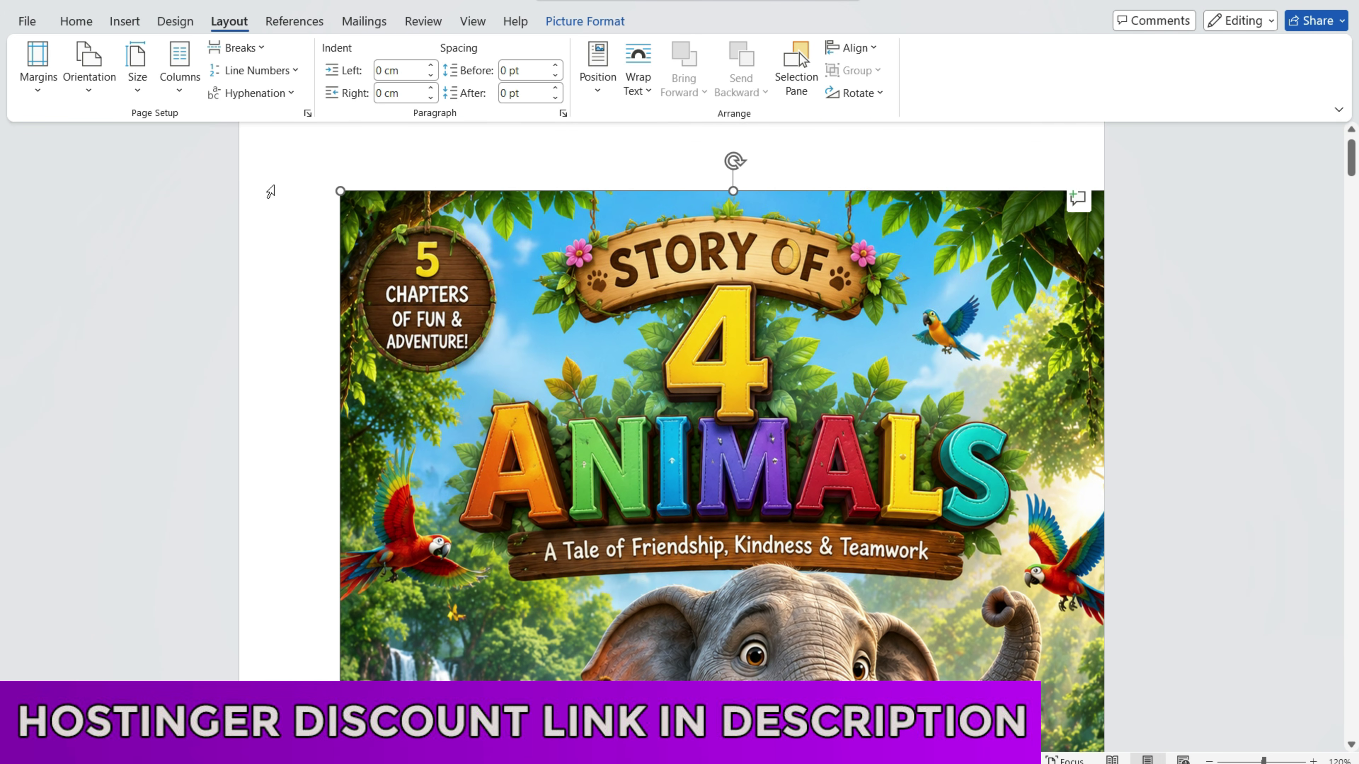
pyautogui.moveTo(340, 191); pyautogui.dragTo(394, 223)
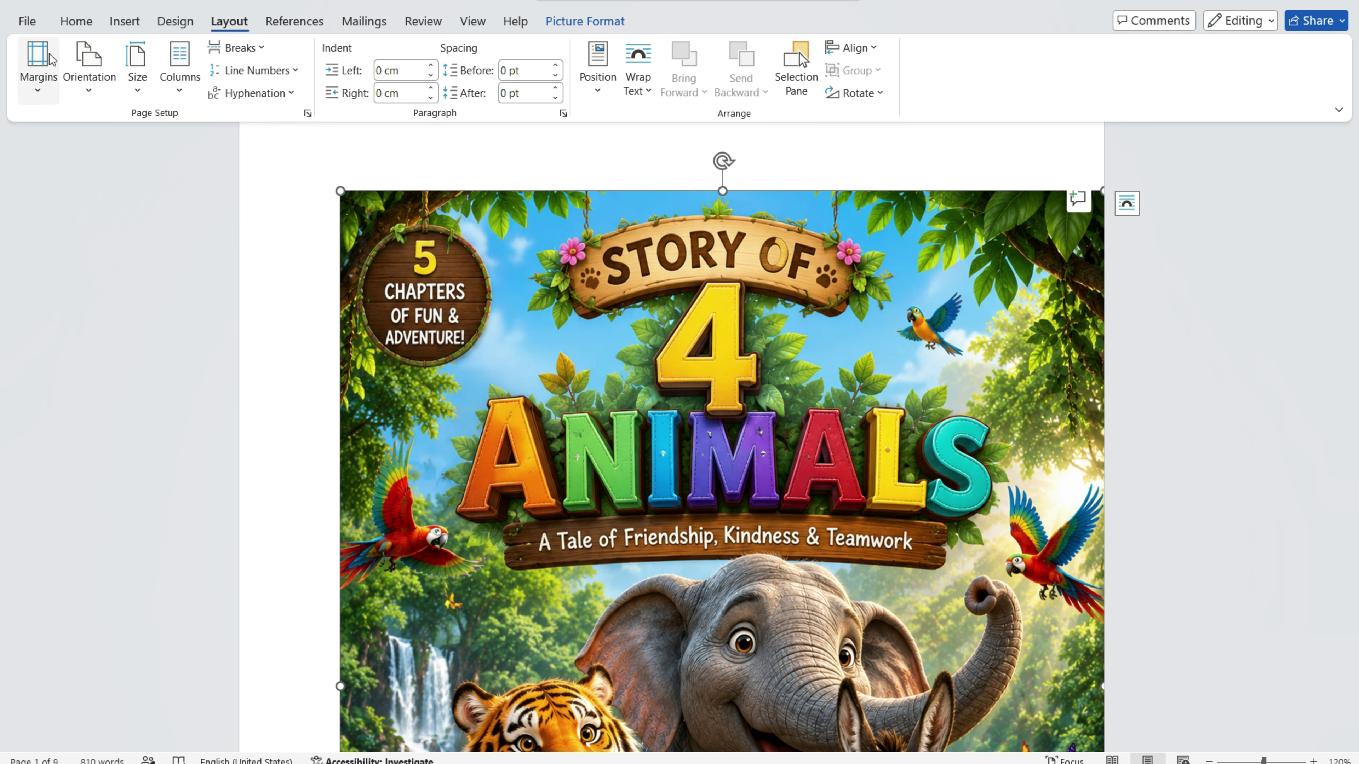
pyautogui.click(38, 64)
pyautogui.click(80, 144)
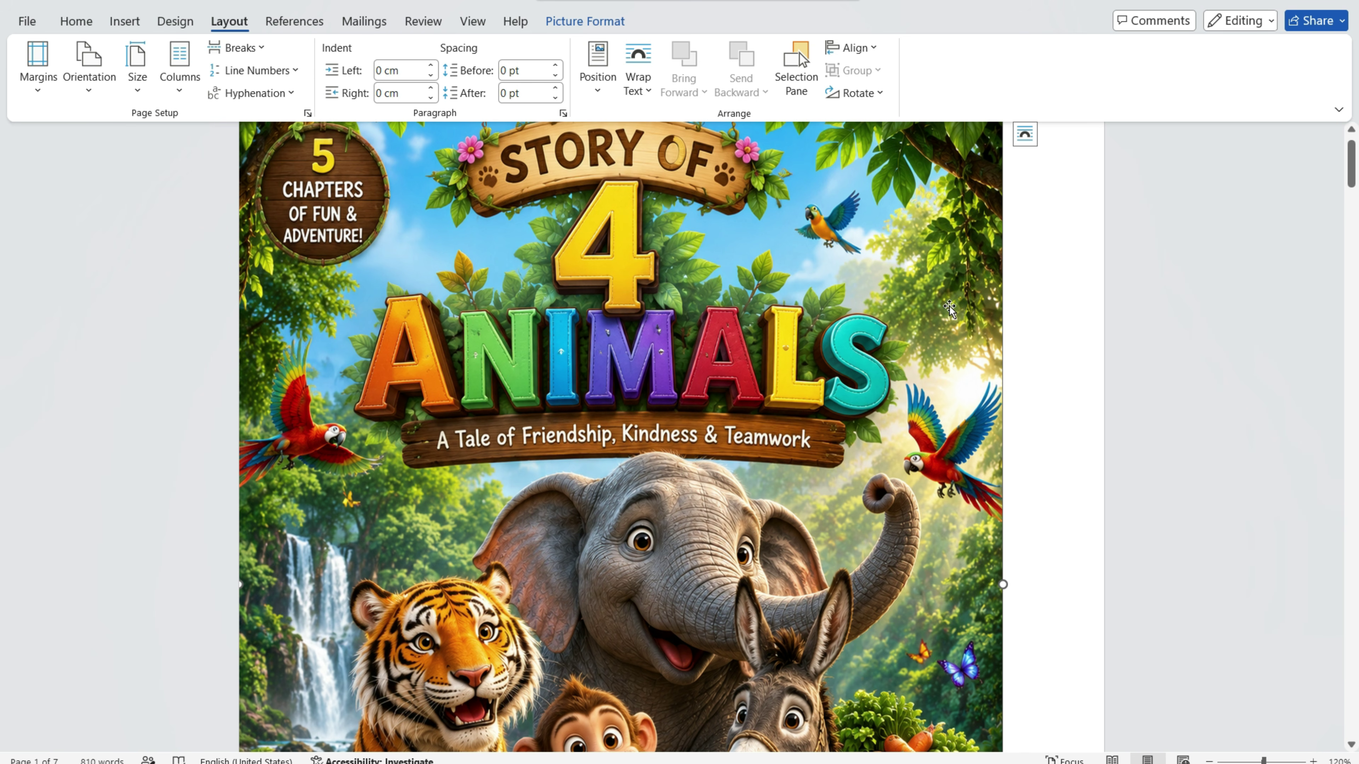
# - Move the "Story of 4 Animals" title and its subtitle from below the cover onto the second page
pyautogui.scroll(1, 952, 316)
pyautogui.click(915, 380)
pyautogui.scroll(-12, 1009, 332)
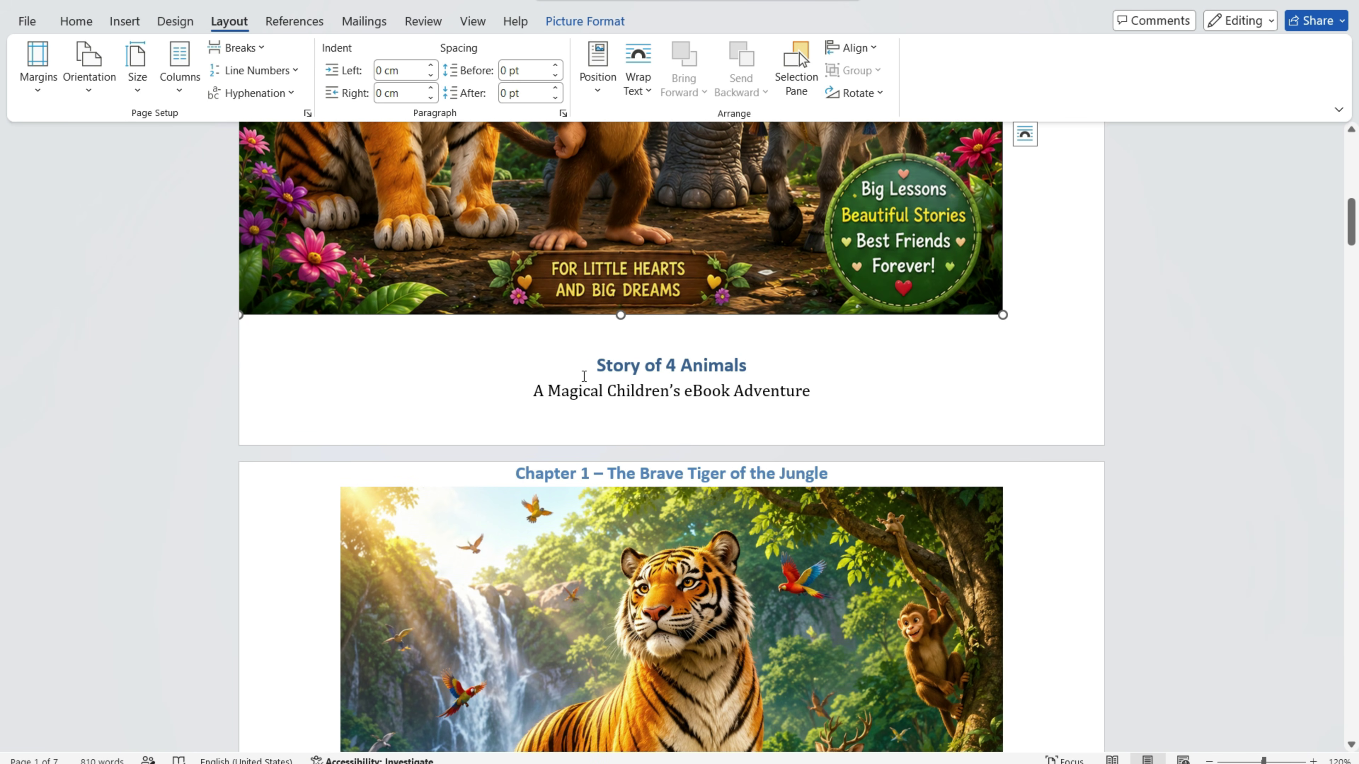
pyautogui.click(597, 361)
pyautogui.press('Return')
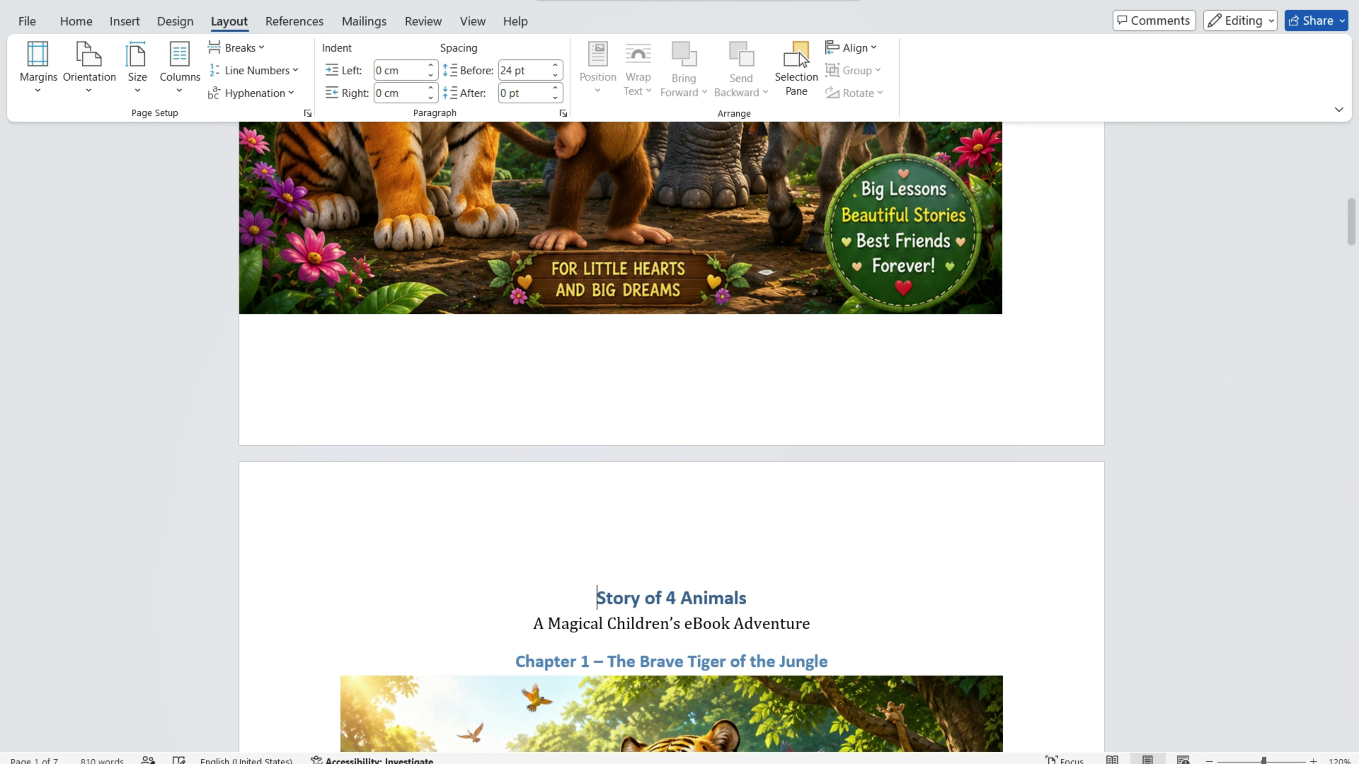
# - Enlarge the cover picture to fill the whole first page, and check its edges down to the title page
pyautogui.click(922, 254)
pyautogui.moveTo(1002, 315); pyautogui.dragTo(1101, 448)
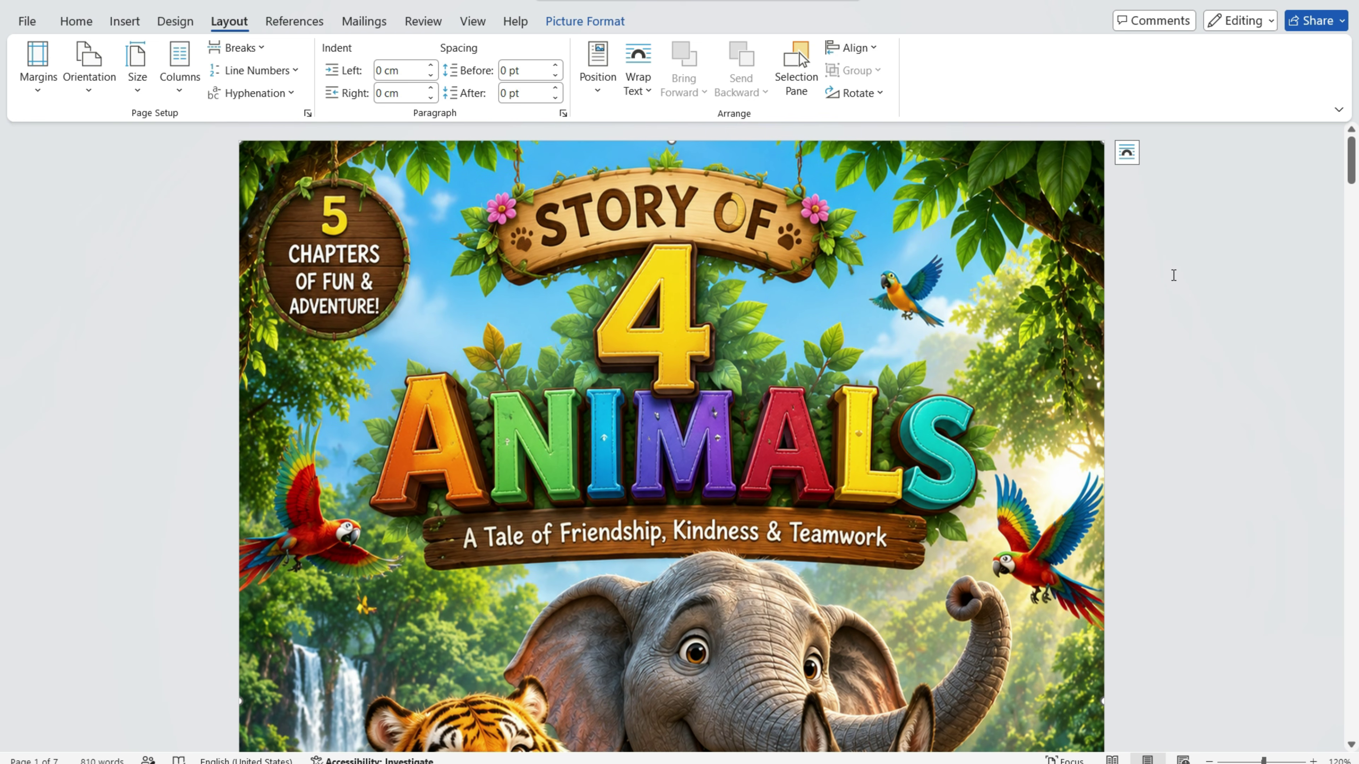
pyautogui.scroll(-3, 1077, 294)
pyautogui.scroll(-5, 1078, 294)
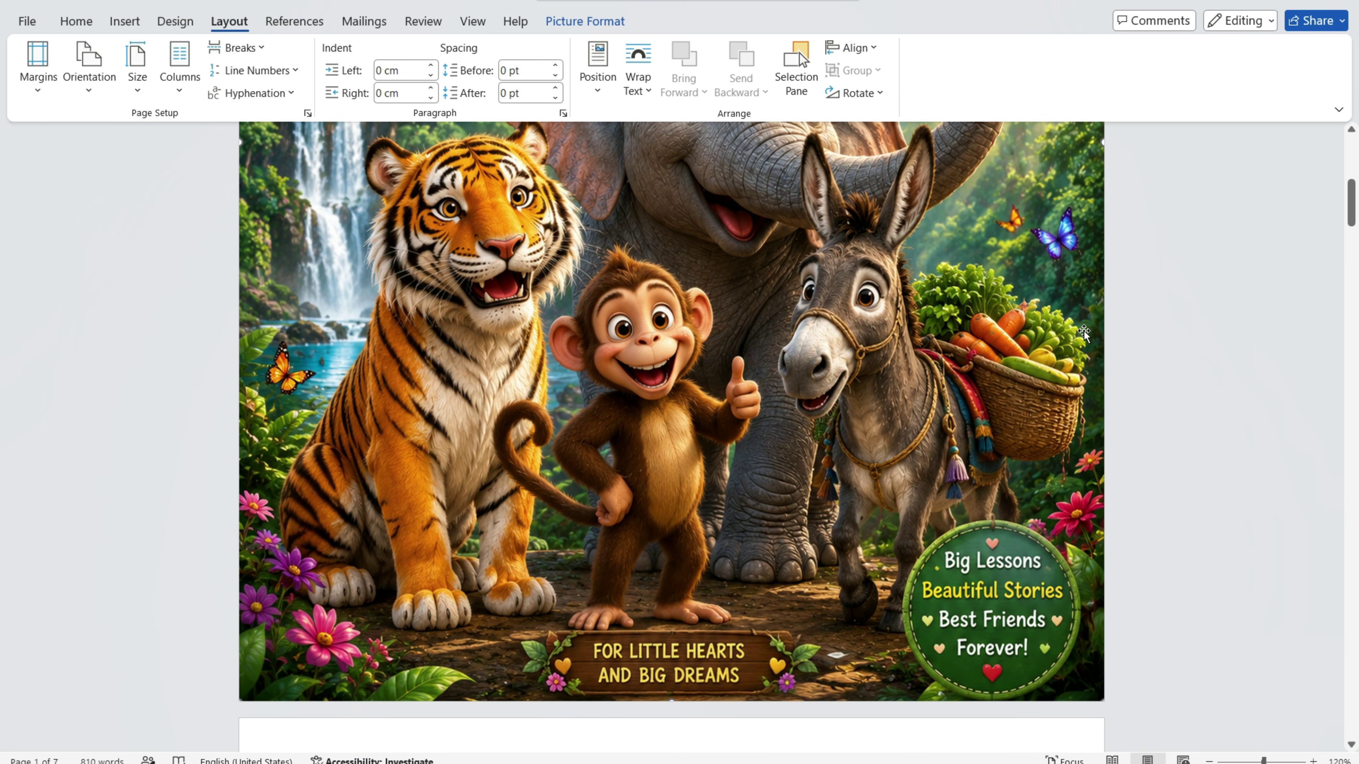
pyautogui.scroll(-2, 1080, 321)
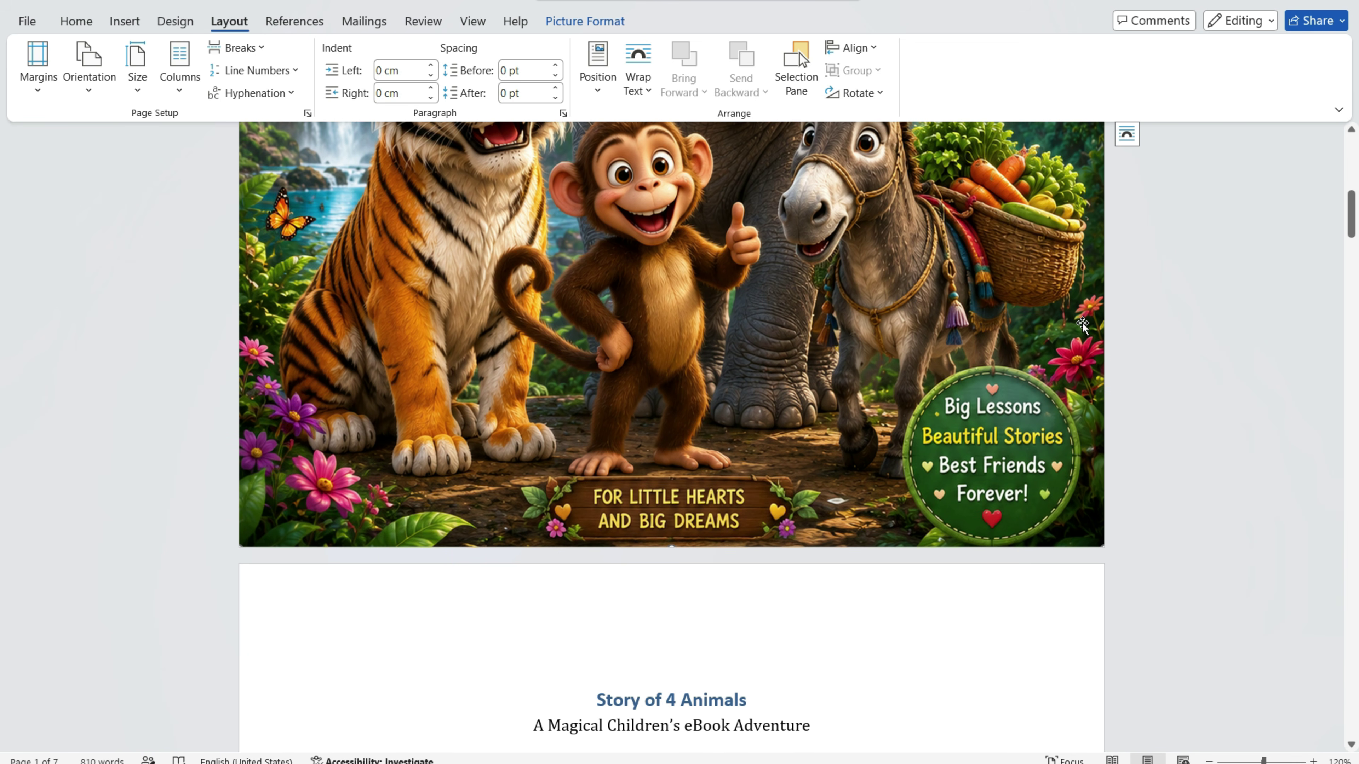
# - Switch to the browser and open Canva in a new tab
pyautogui.hotkey('alt', 'Tab')
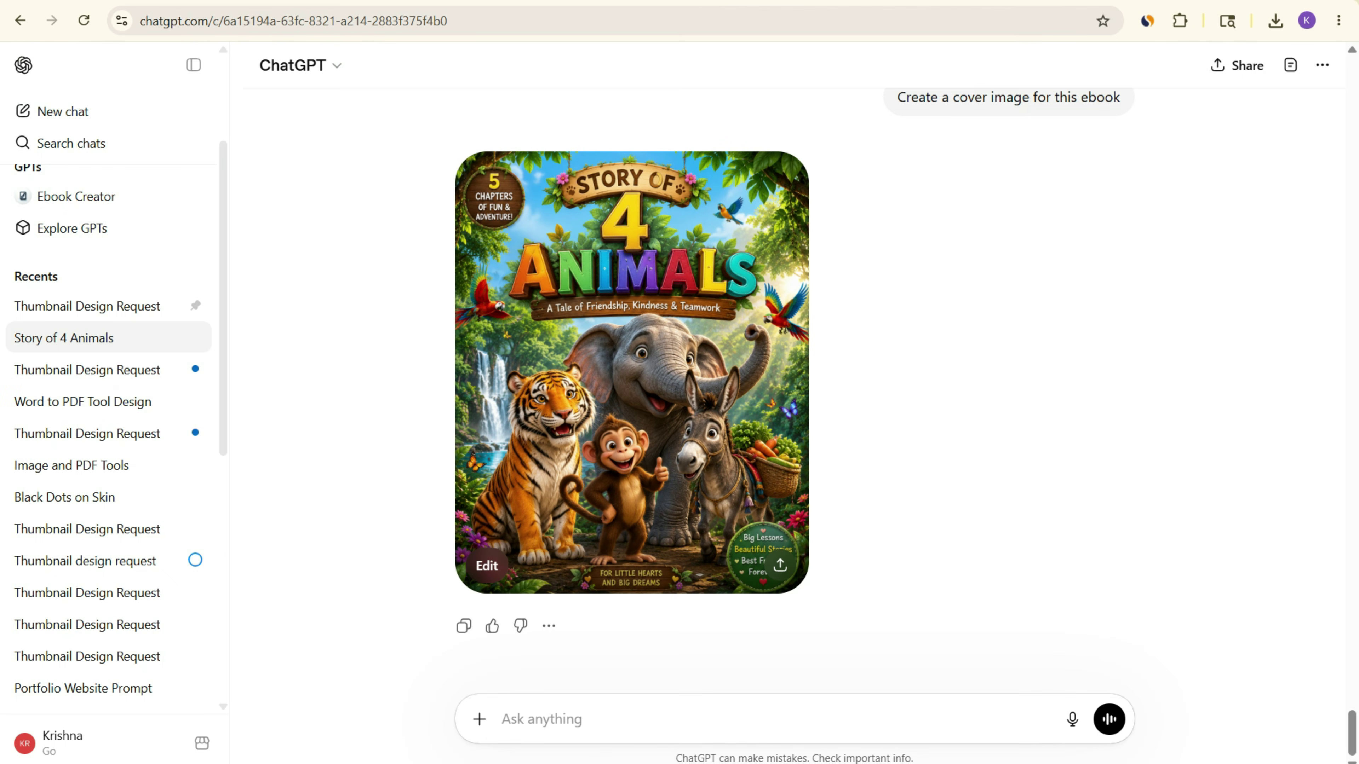
pyautogui.hotkey('ctrl', 't')
pyautogui.write('ca')
pyautogui.press('Return')
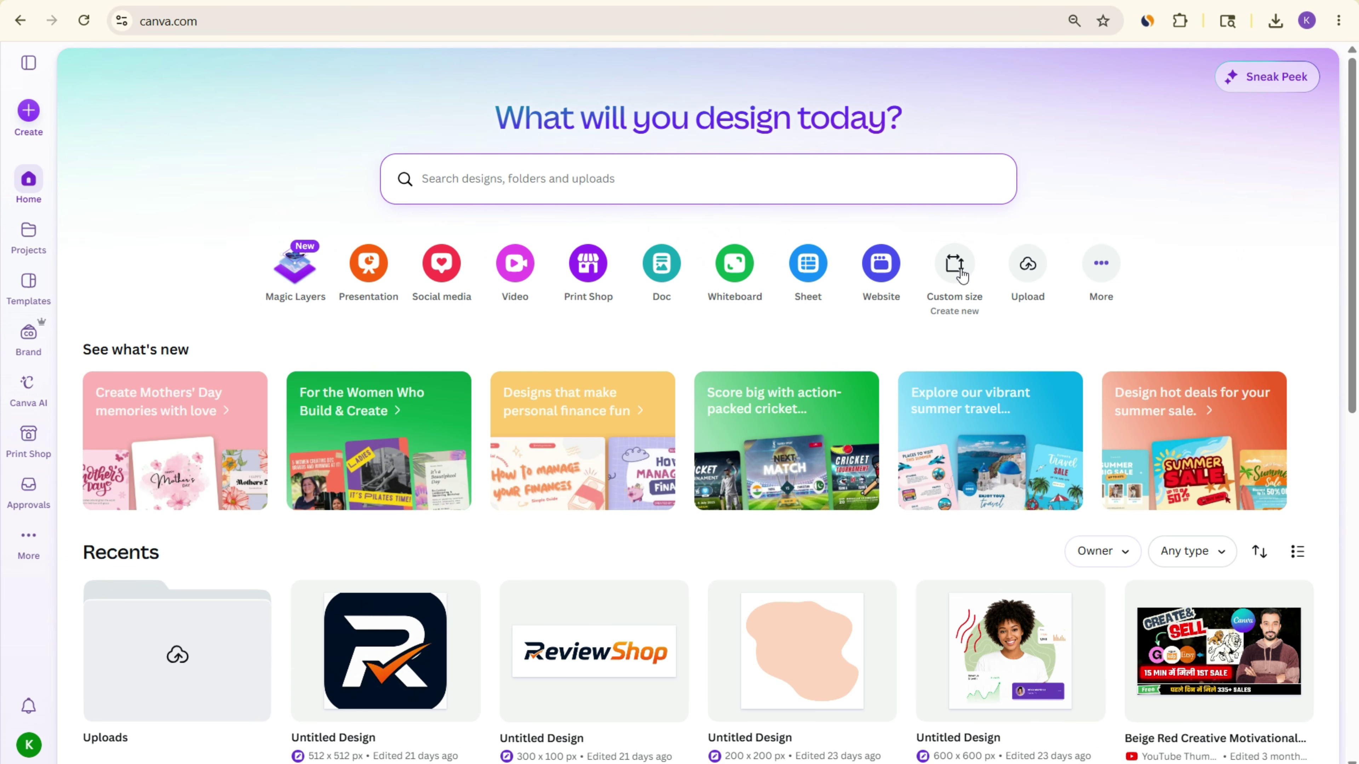
# - Create a new custom-size design 800 px wide and 1200 px high
pyautogui.click(955, 267)
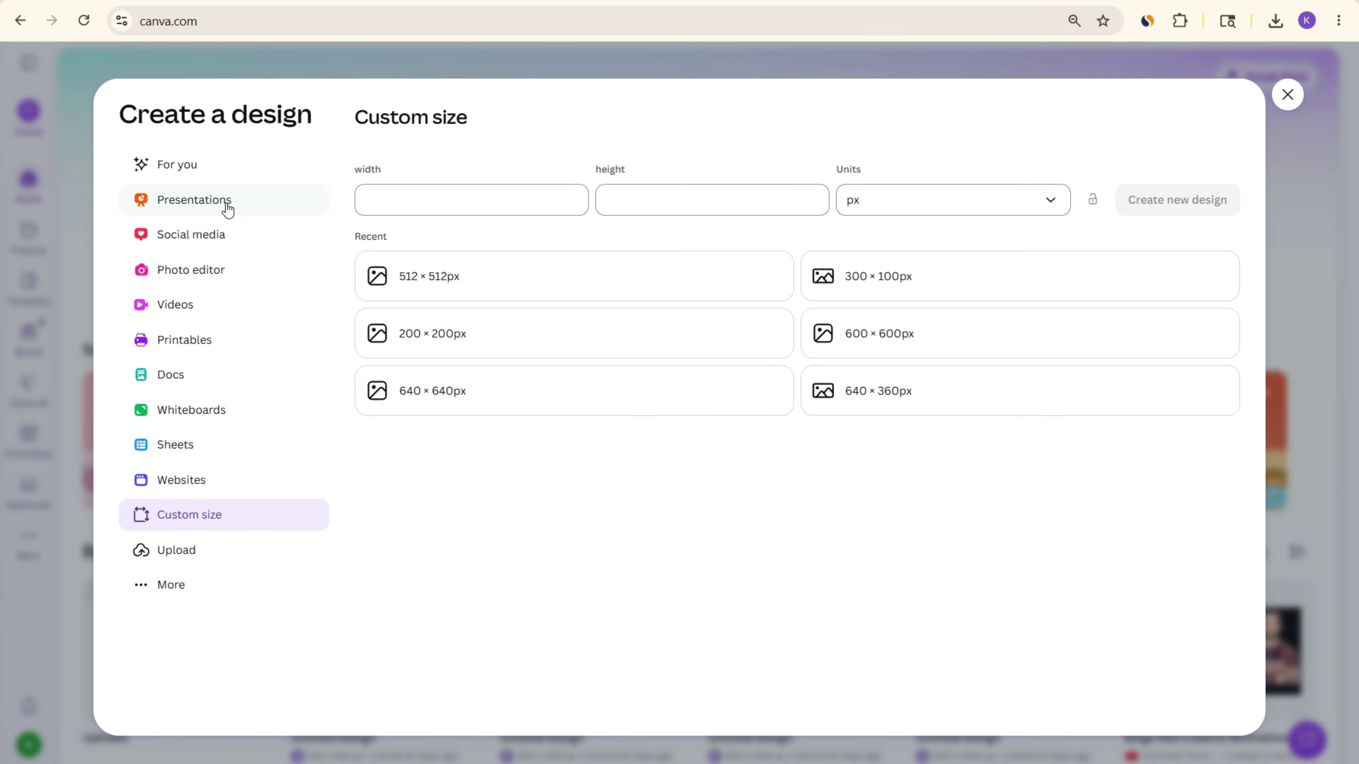
pyautogui.click(437, 201)
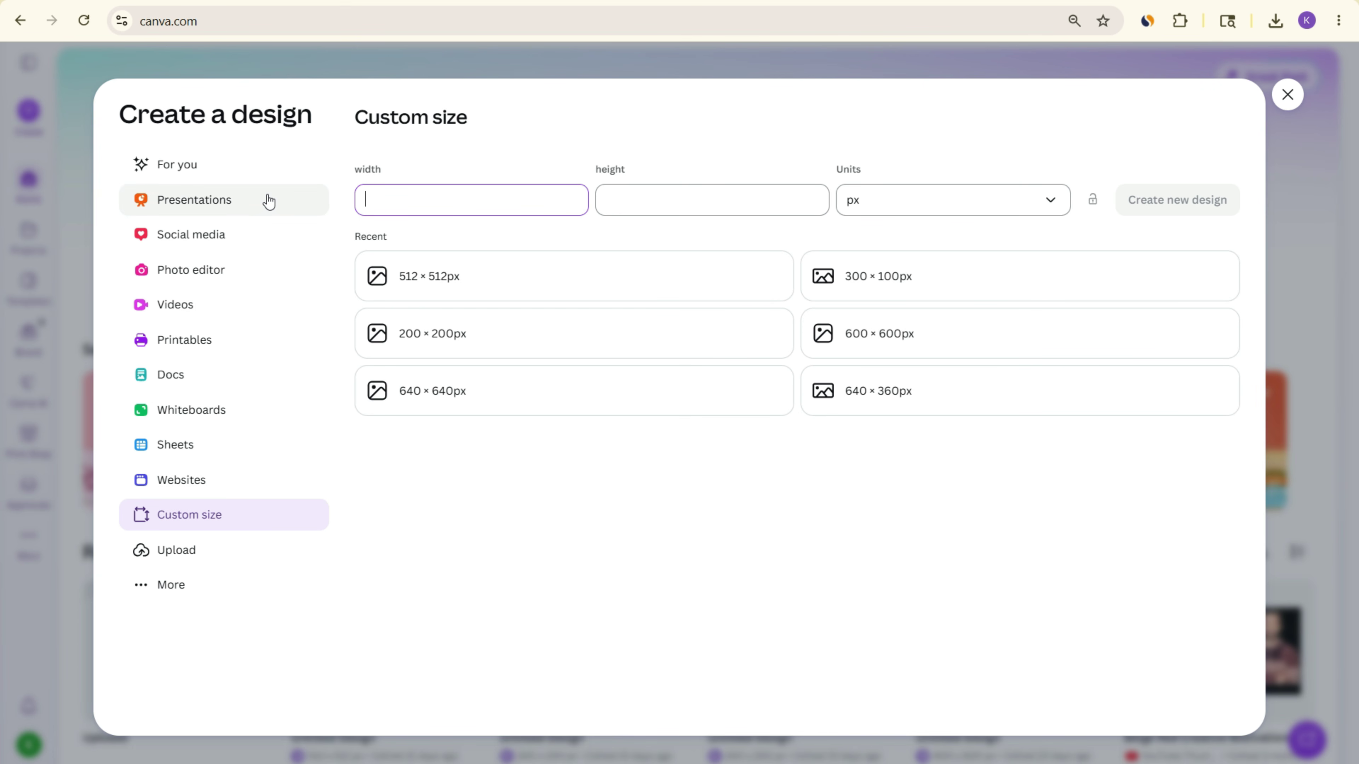
pyautogui.click(503, 201)
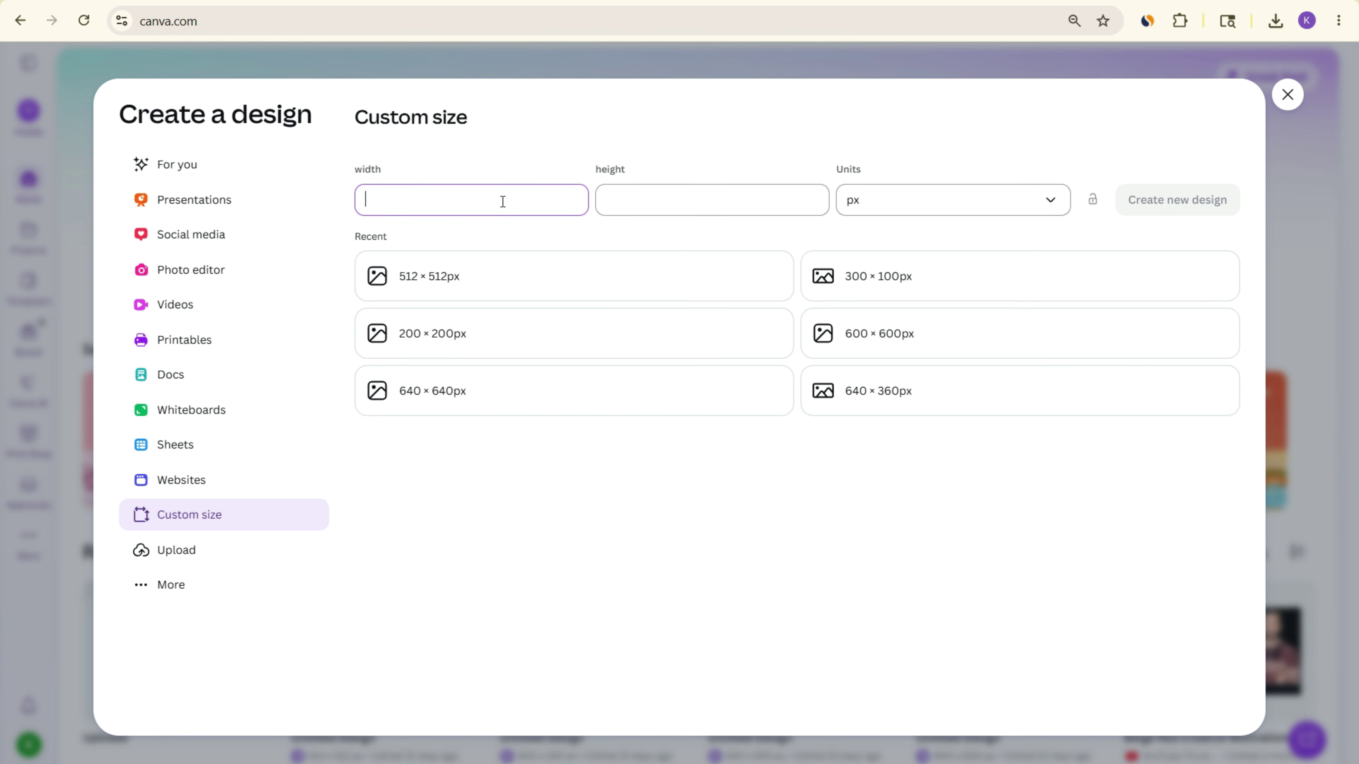
pyautogui.write('800')
pyautogui.click(730, 189)
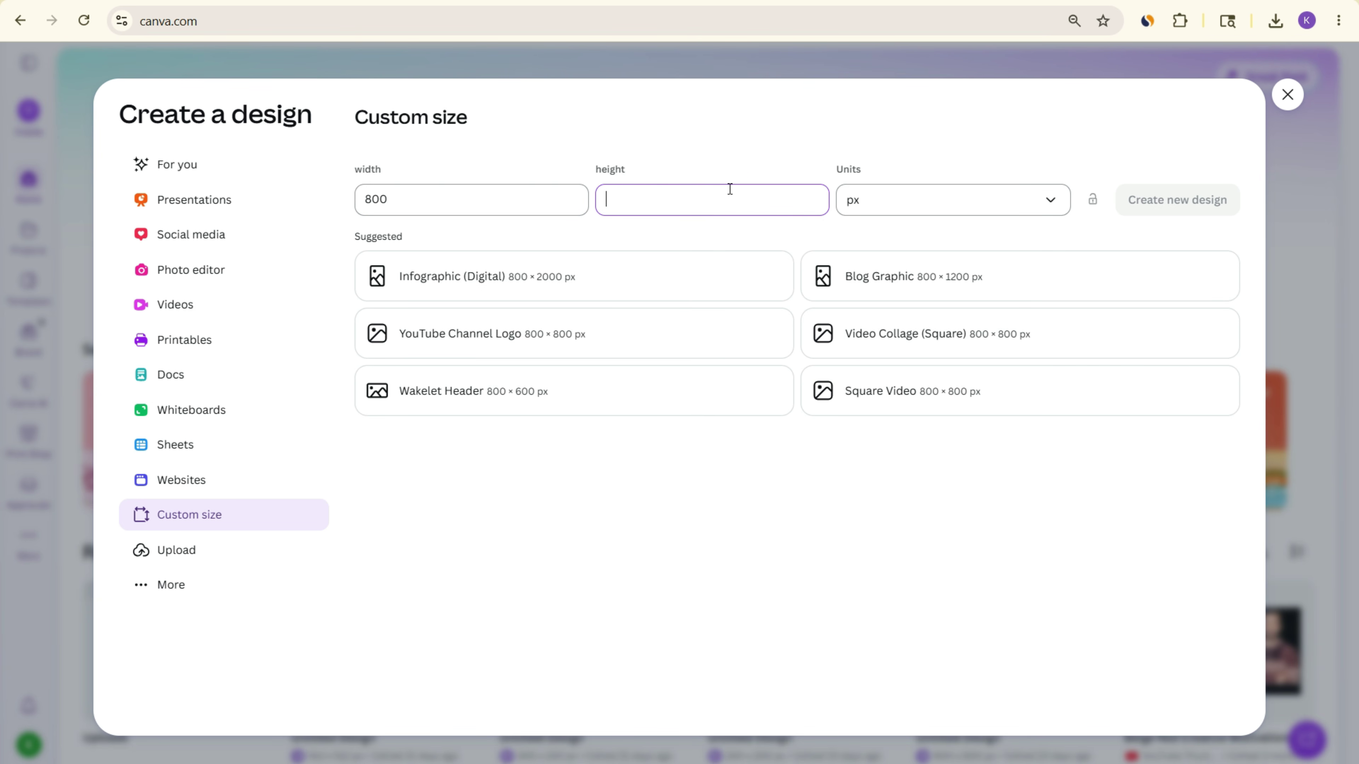
pyautogui.write('6')
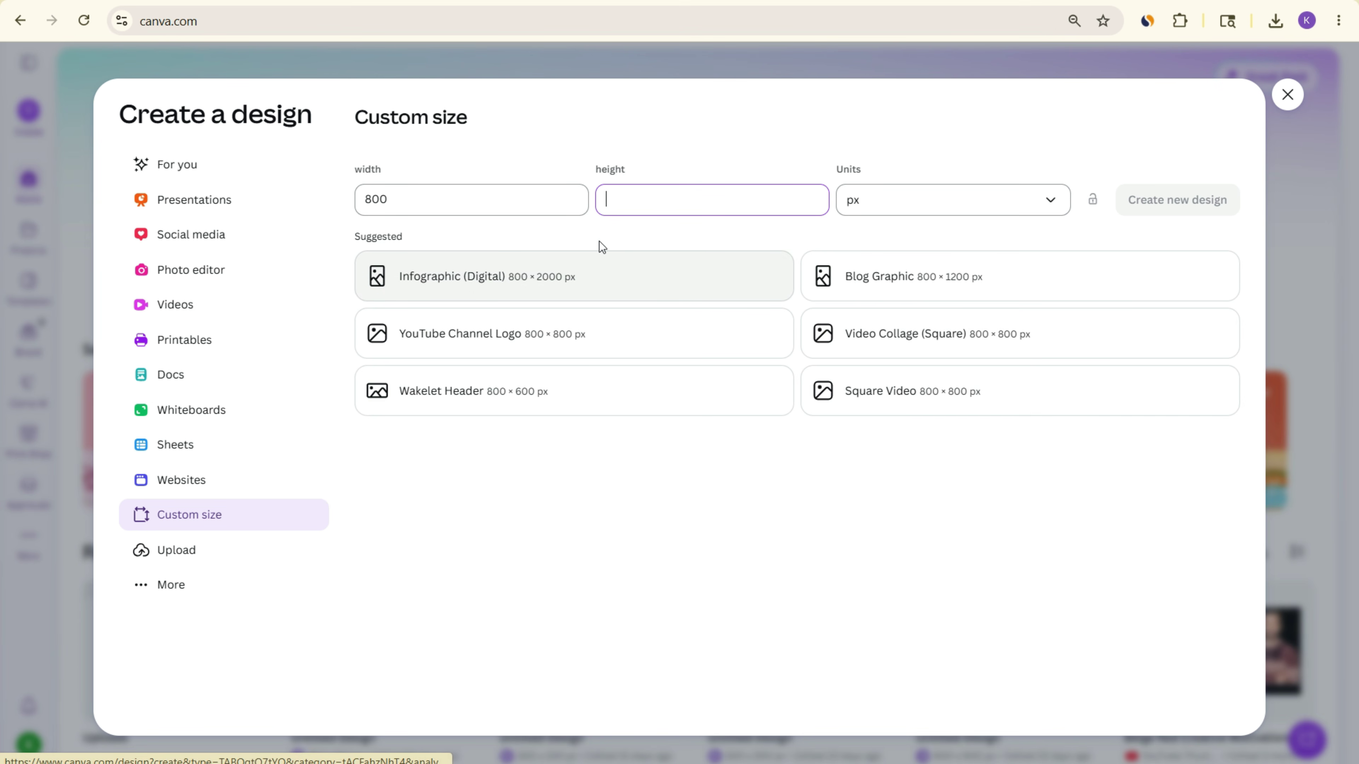
pyautogui.moveTo(464, 203); pyautogui.dragTo(372, 206)
pyautogui.click(420, 199)
pyautogui.click(635, 204)
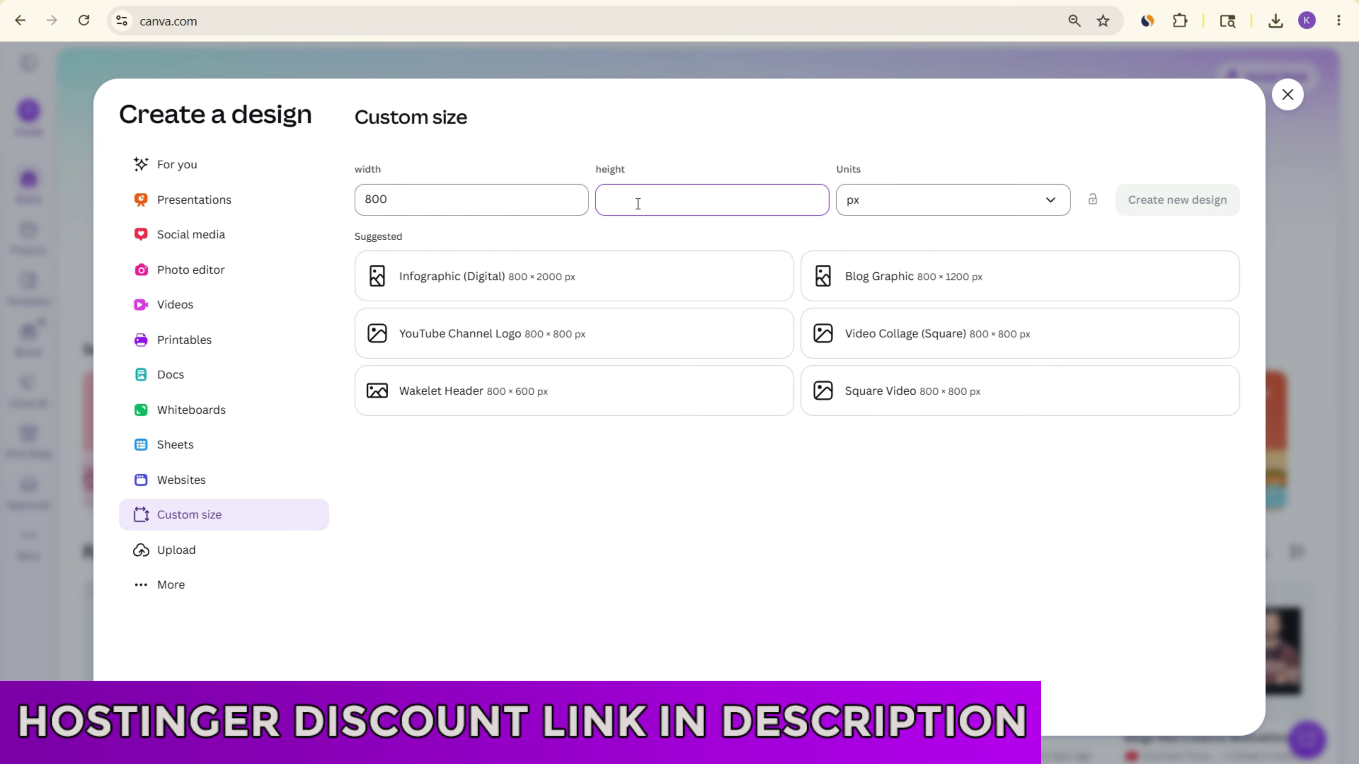
pyautogui.write('1200')
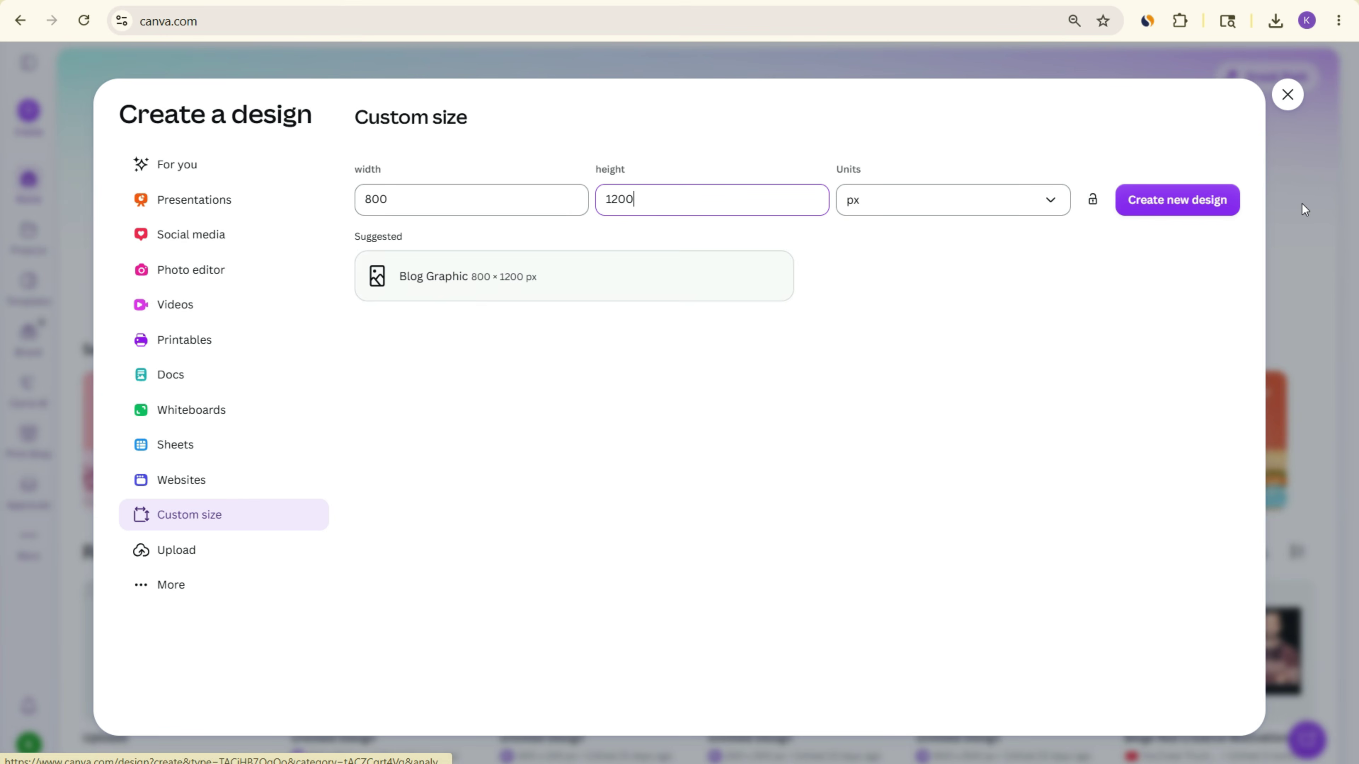
pyautogui.click(1194, 201)
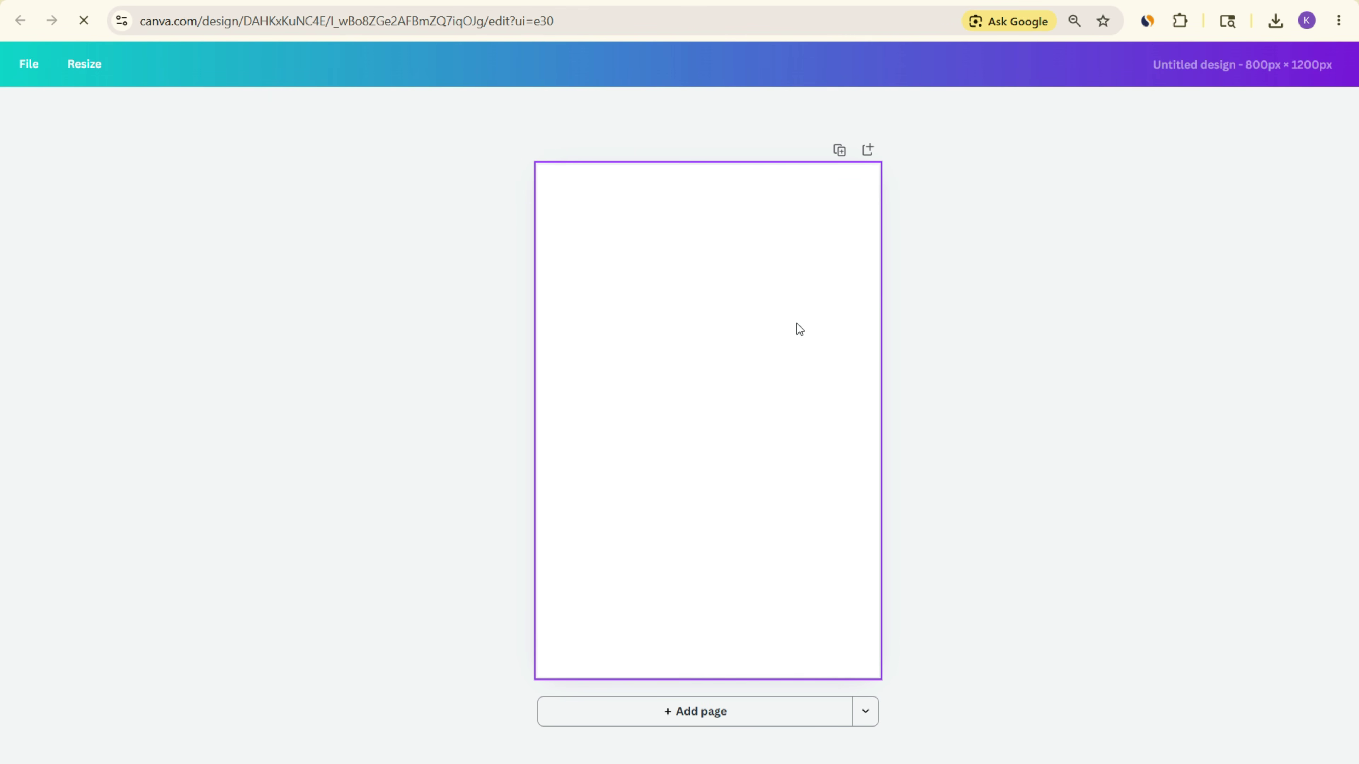
# - Upload the cover image "ChatGPT Image May 26, 2026, 06_05_51 PM" from the Downloads folder to the design's uploads
pyautogui.click(722, 271)
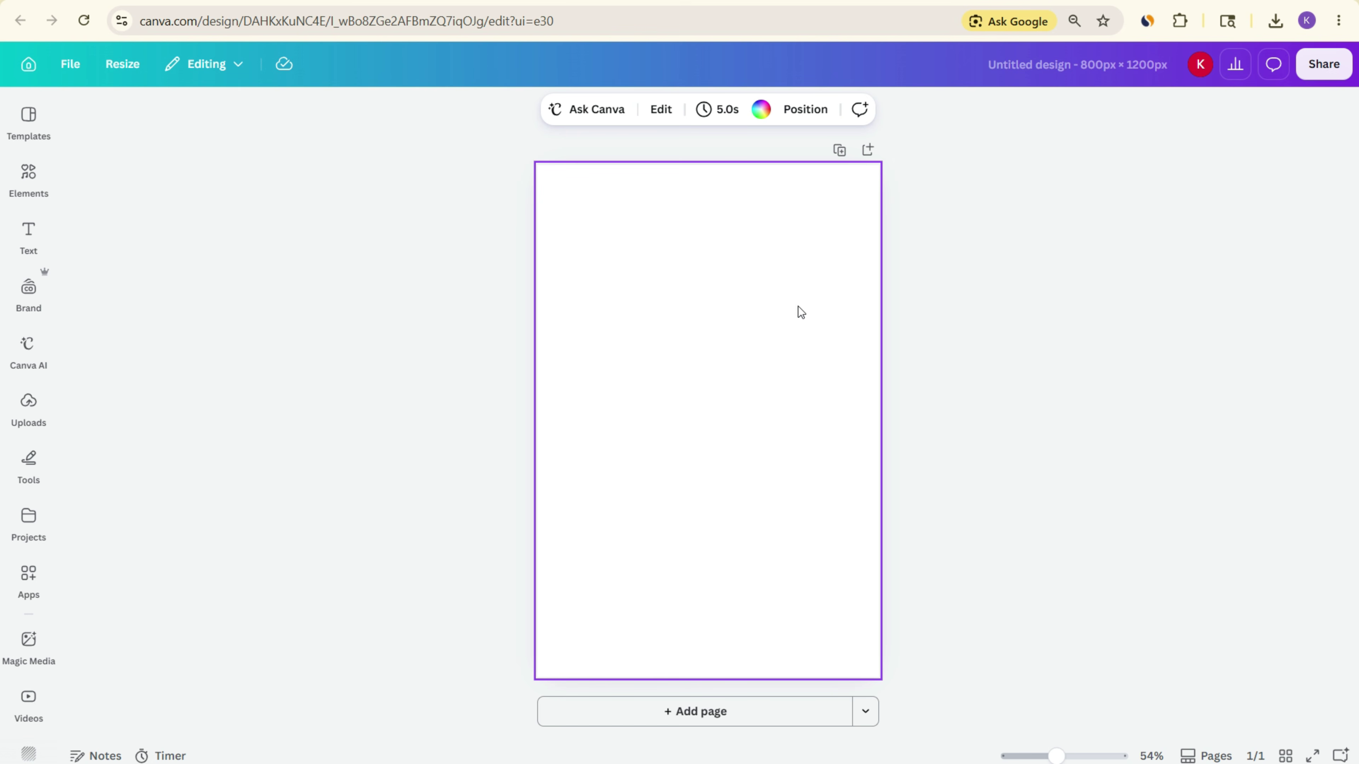
pyautogui.click(31, 410)
pyautogui.click(24, 420)
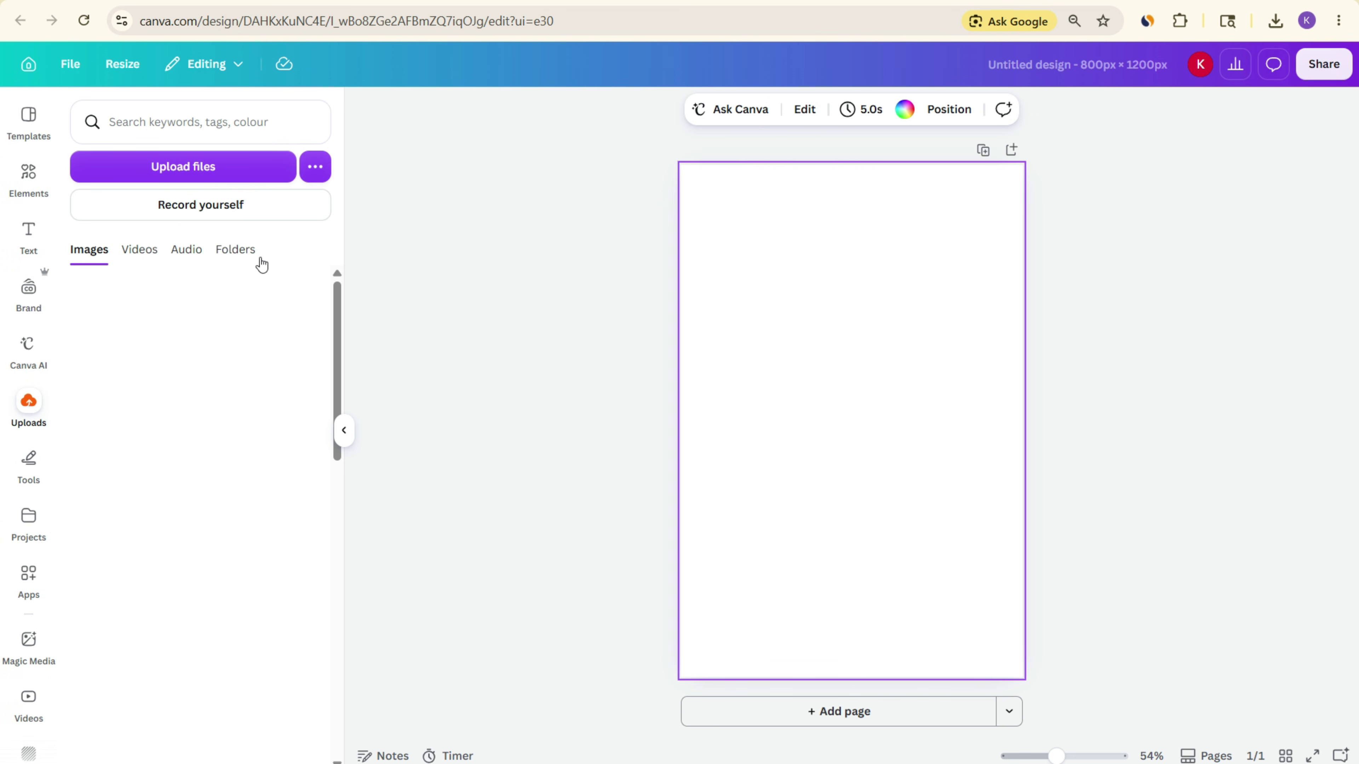
pyautogui.click(206, 167)
pyautogui.click(65, 228)
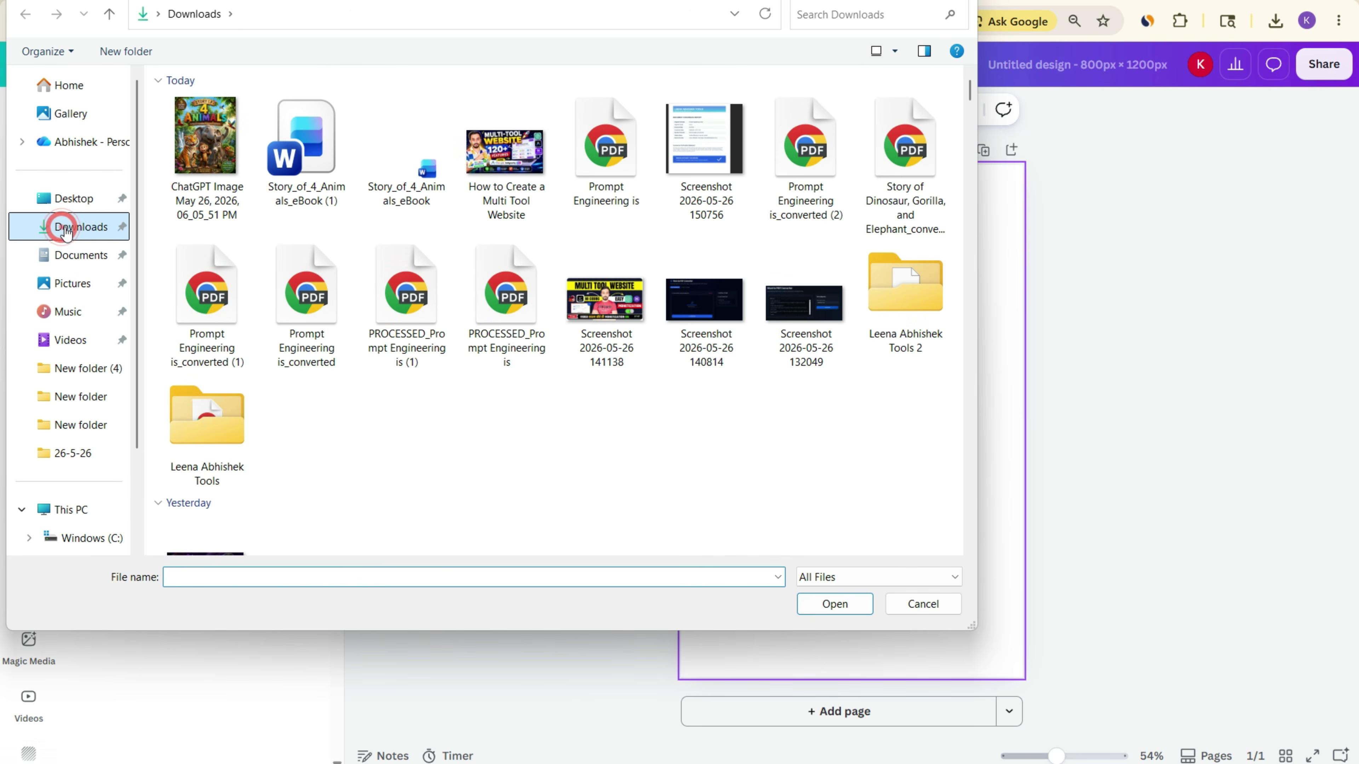
pyautogui.click(206, 137)
pyautogui.click(832, 604)
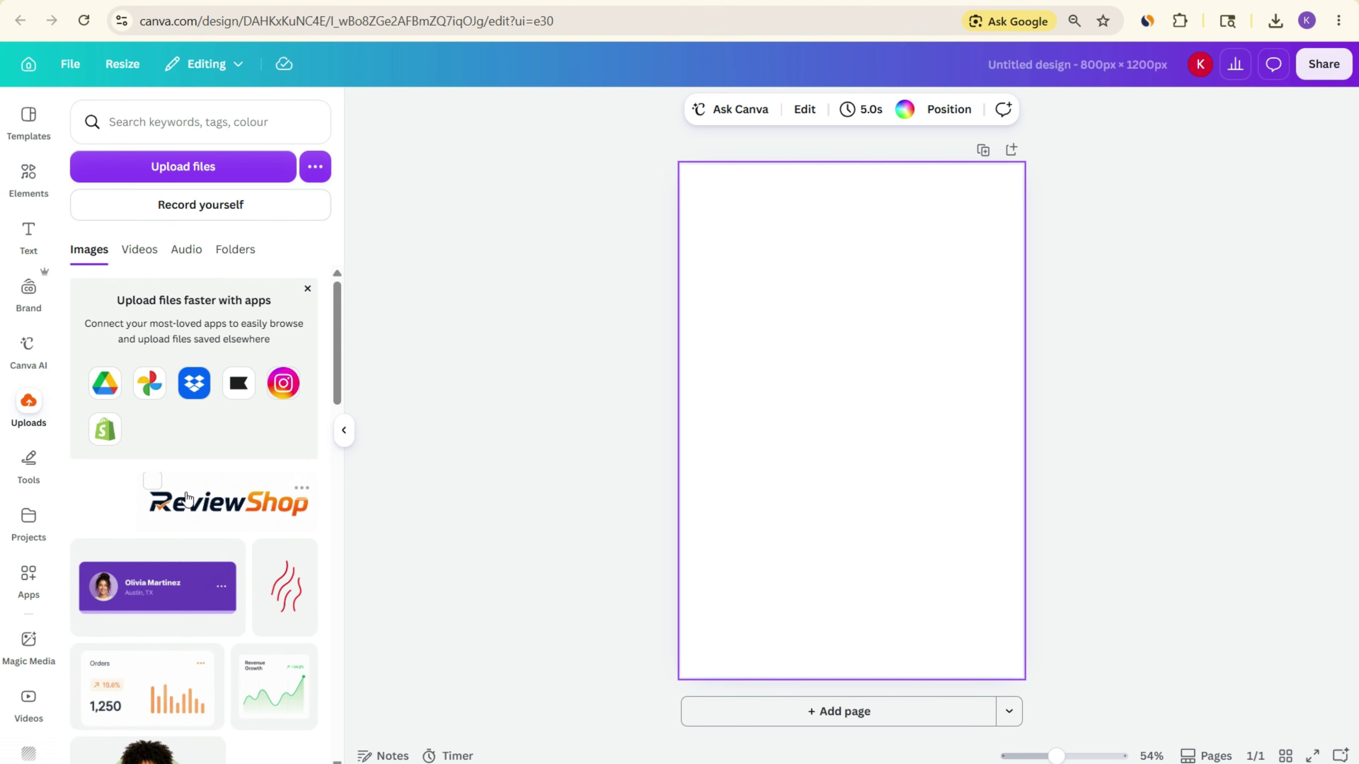
# - Place the uploaded cover on the blank page, enlarge it to the full page height and shift it to show its left-hand artwork
pyautogui.moveTo(818, 450); pyautogui.dragTo(736, 323)
pyautogui.moveTo(884, 420); pyautogui.dragTo(1019, 713)
pyautogui.moveTo(843, 429); pyautogui.dragTo(811, 429)
pyautogui.moveTo(1053, 667)
pyautogui.mouseDown()
pyautogui.moveTo(1022, 629)
pyautogui.moveTo(1060, 676)
pyautogui.mouseUp()
pyautogui.click(856, 438)
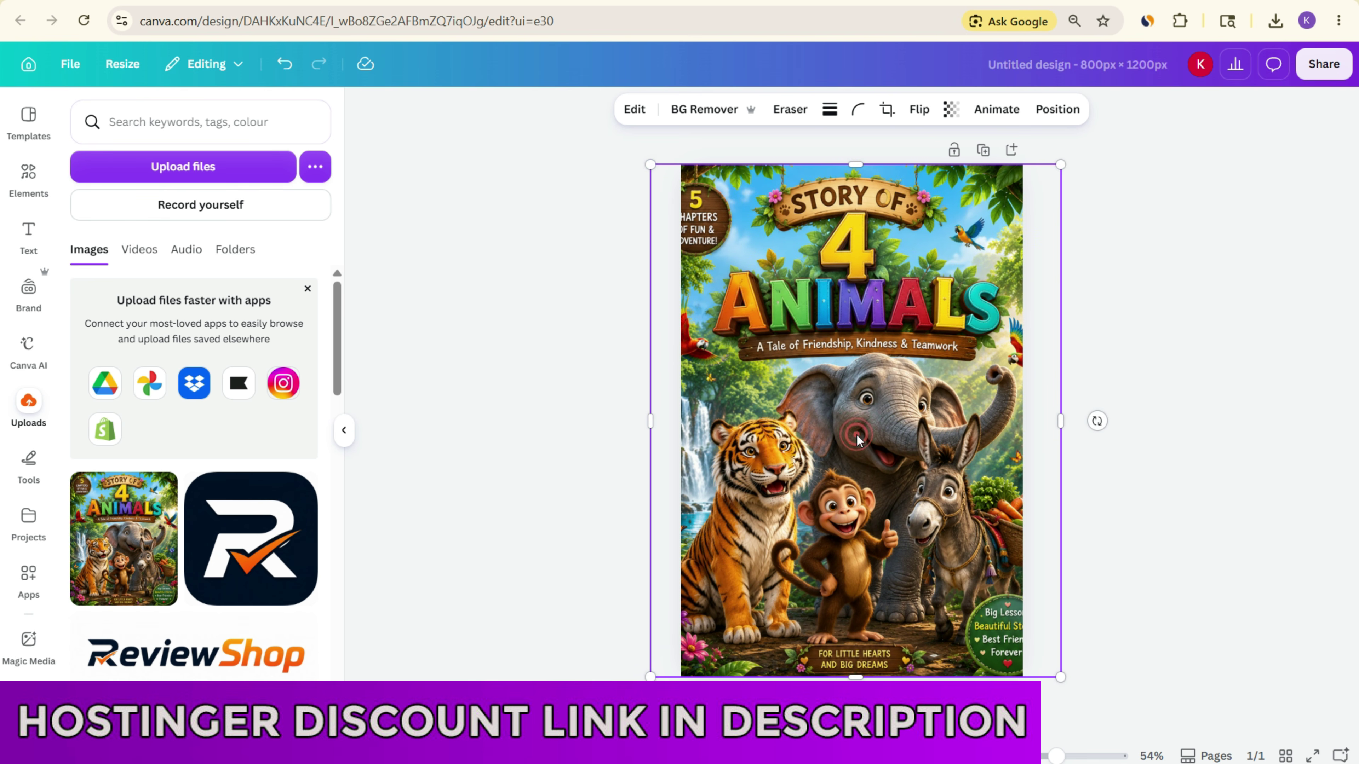
pyautogui.moveTo(856, 439); pyautogui.dragTo(867, 439)
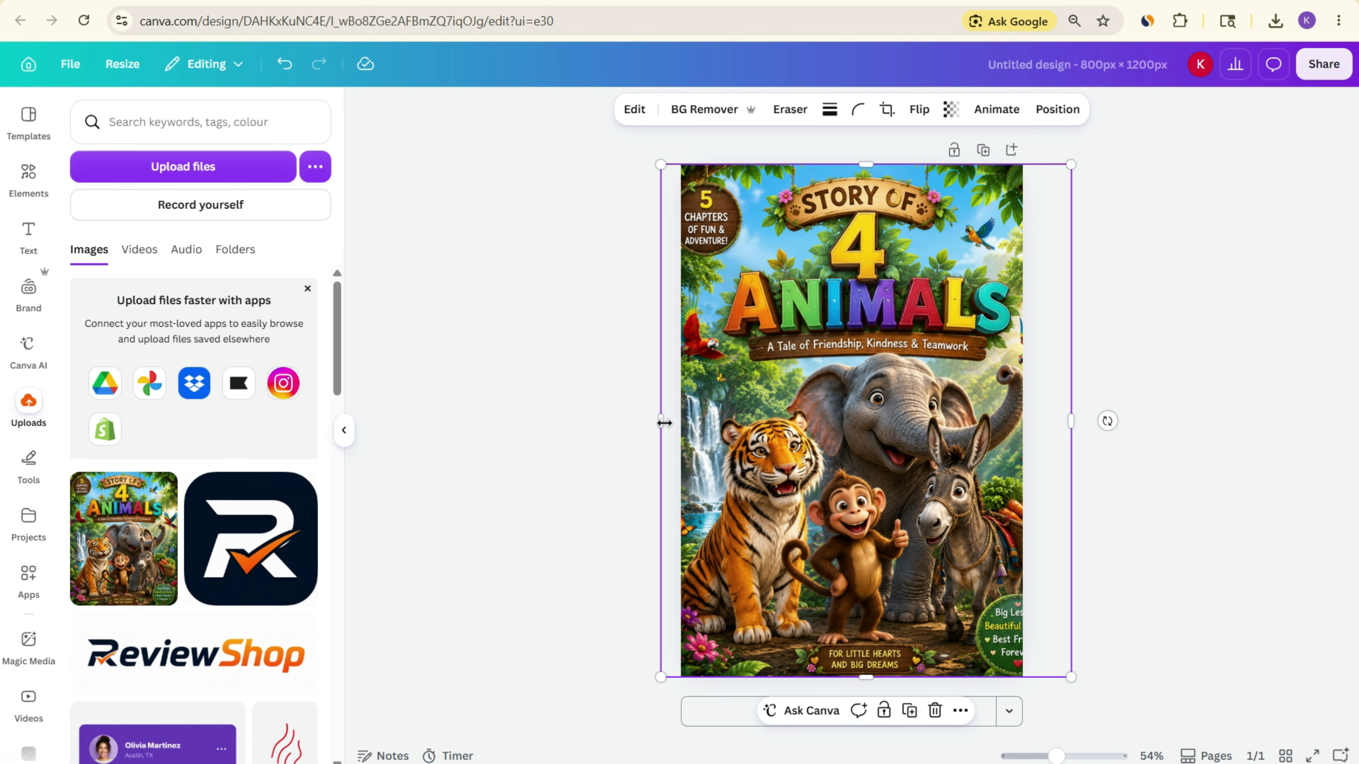
# - Crop the cover image's left and right sides to the edges of the page
pyautogui.moveTo(662, 421); pyautogui.dragTo(680, 422)
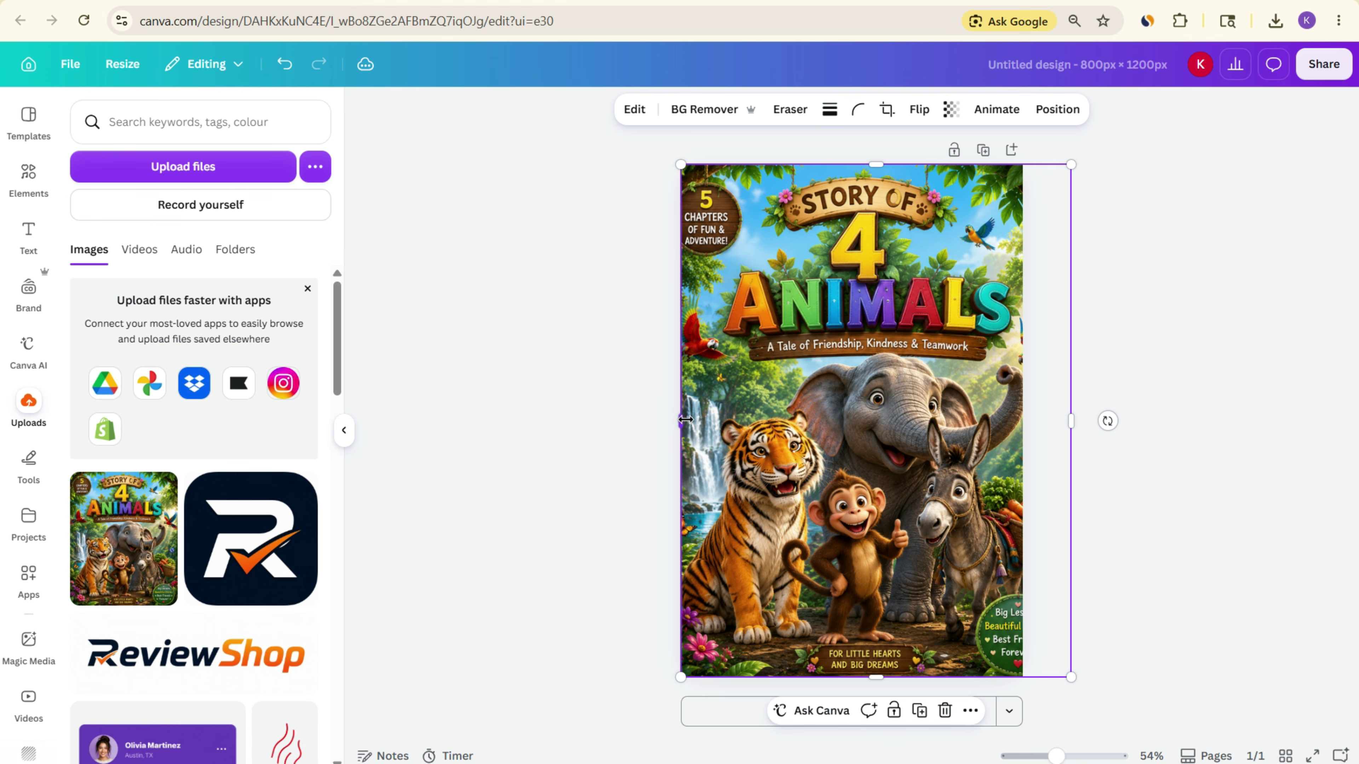
pyautogui.moveTo(1072, 421); pyautogui.dragTo(1022, 421)
pyautogui.click(1203, 409)
pyautogui.click(975, 575)
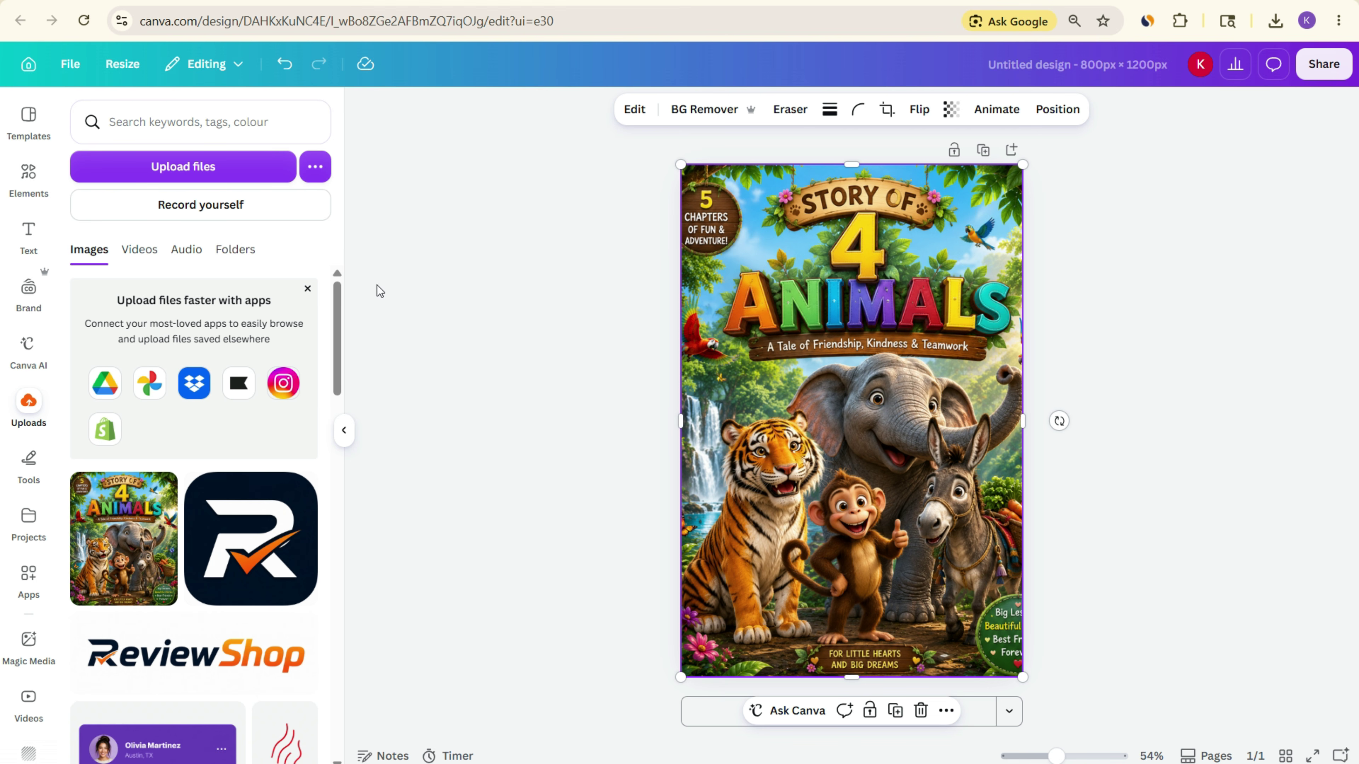
# - Create a new custom-size design 1122 px wide and 1402 px high, matching the cover image's dimensions
pyautogui.click(30, 65)
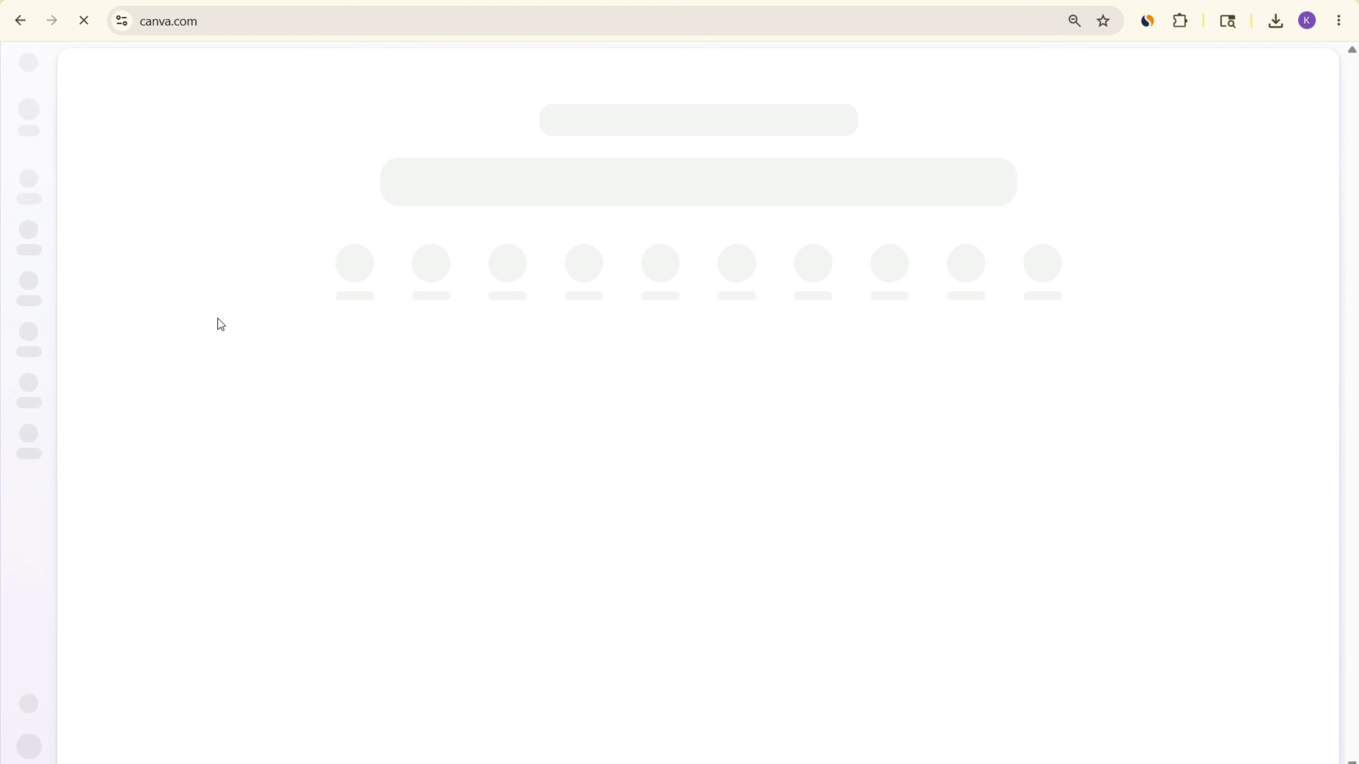
pyautogui.click(956, 267)
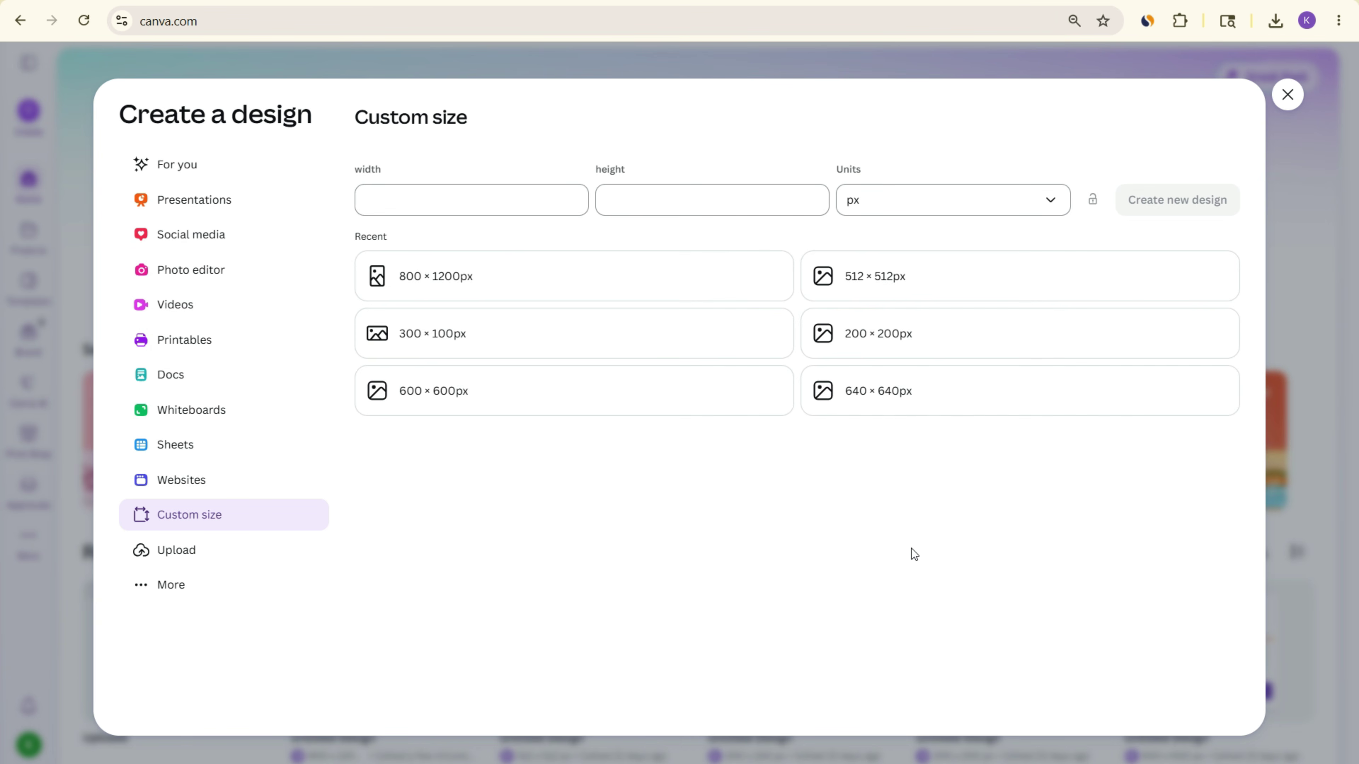
pyautogui.hotkey('alt', 'Tab')
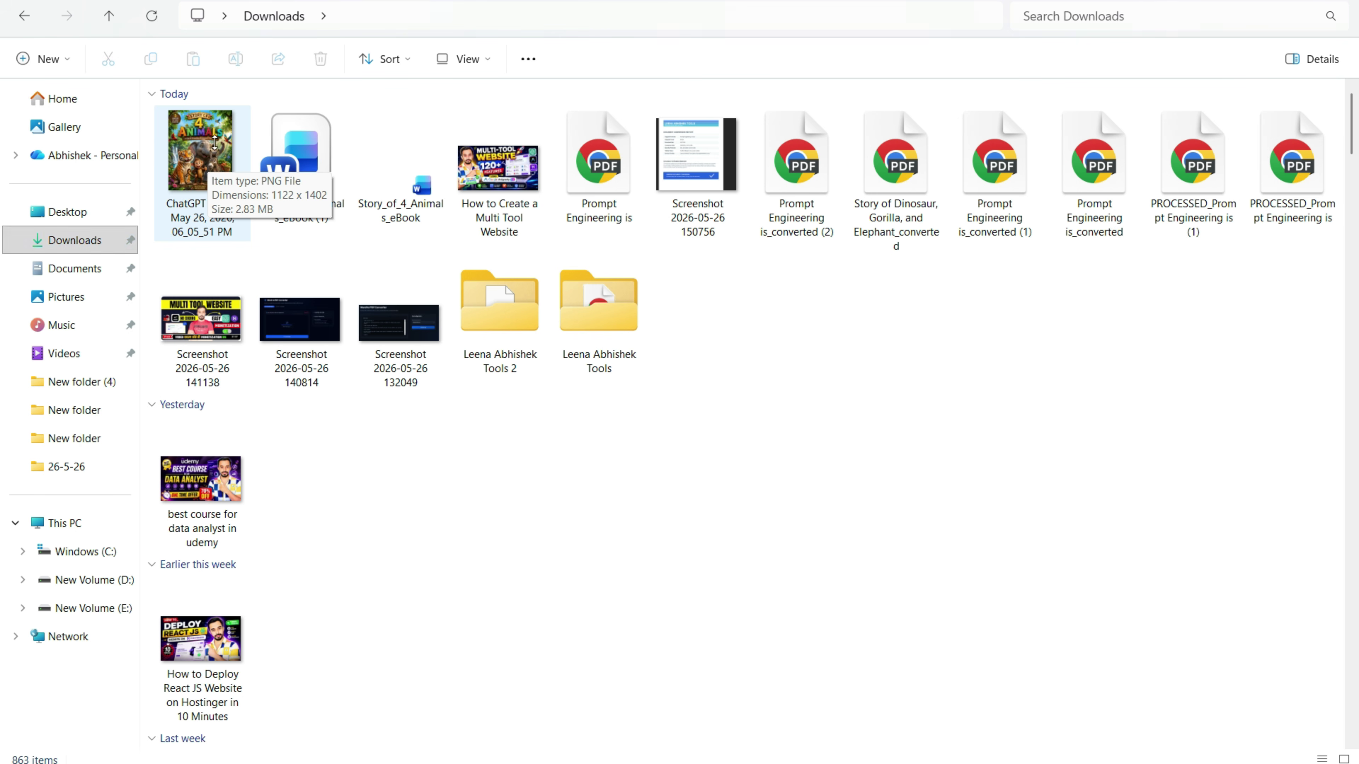
pyautogui.hotkey('alt', 'Tab')
pyautogui.click(421, 199)
pyautogui.write('1122')
pyautogui.click(782, 212)
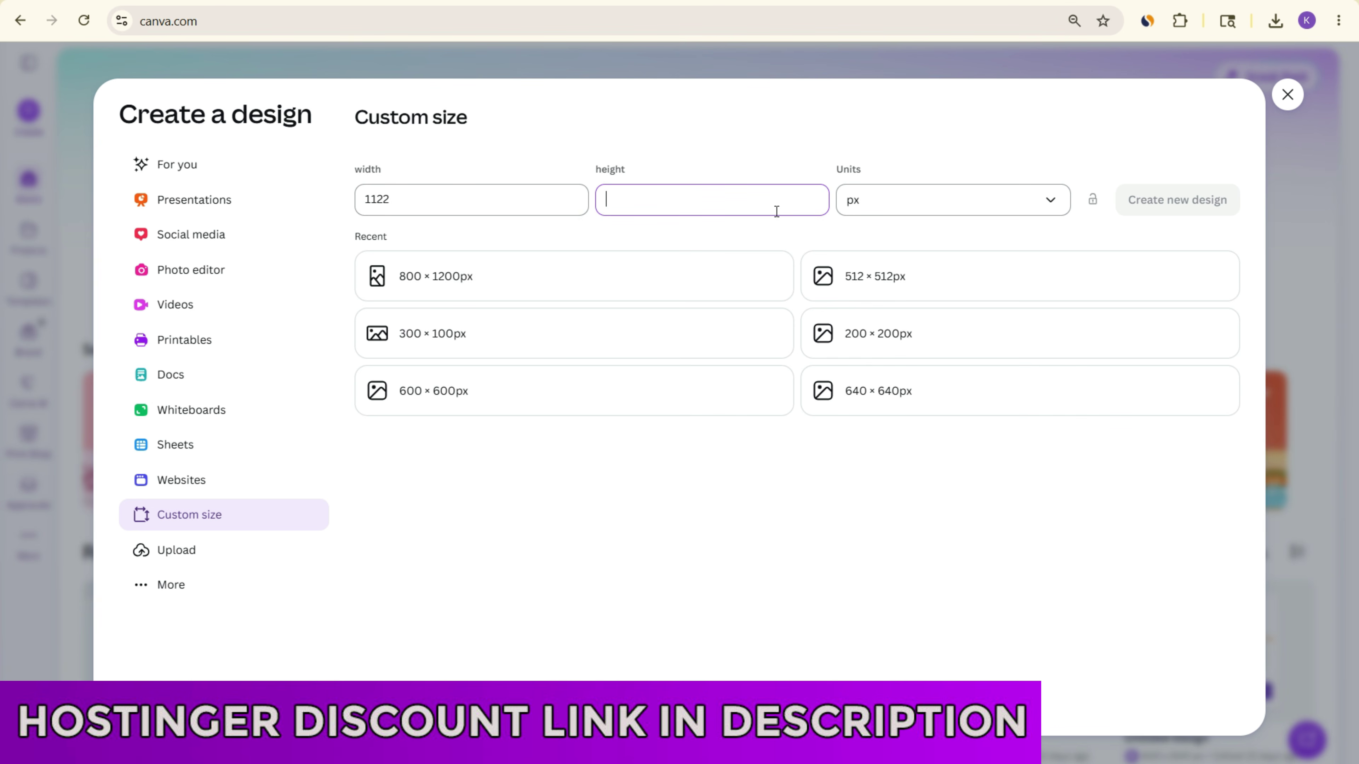
pyautogui.write('1402')
pyautogui.click(1169, 209)
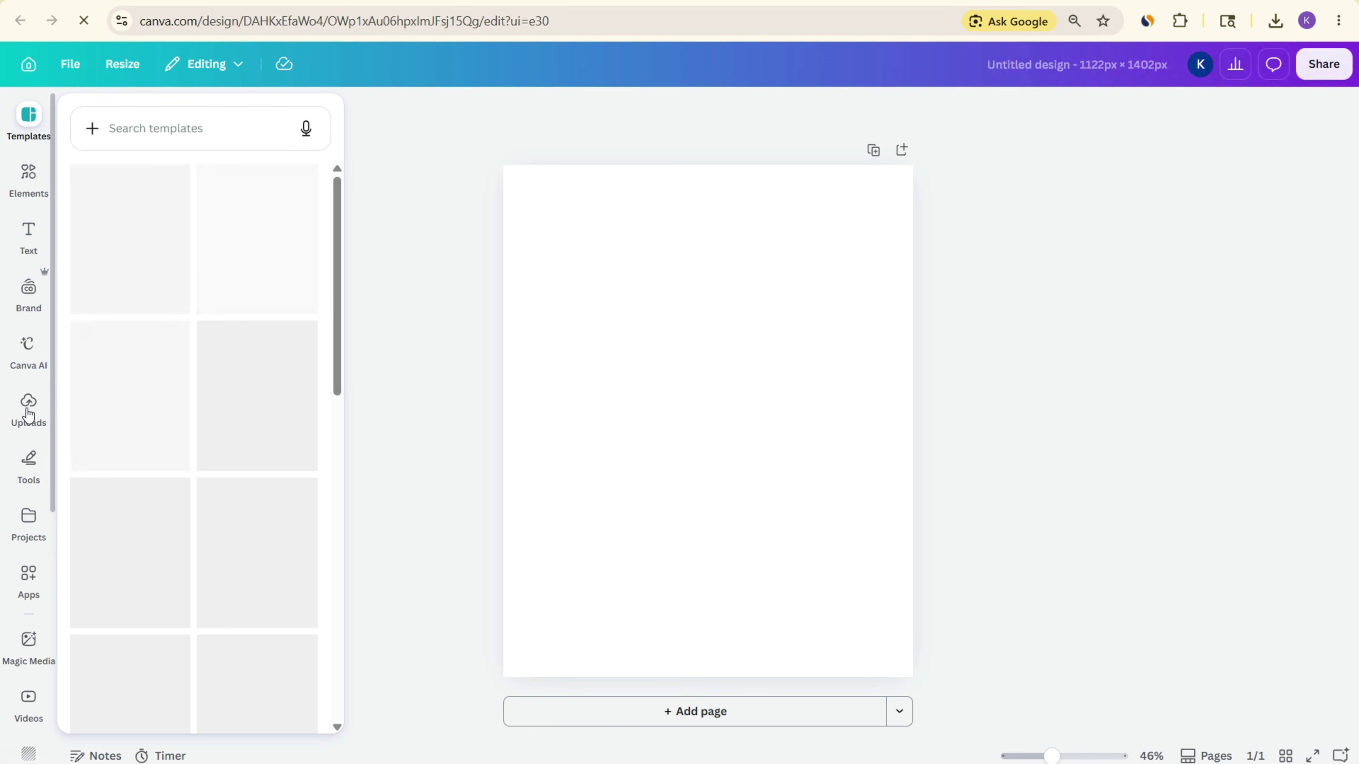
# - Place the uploaded "Story of 4 Animals" cover on the blank page and enlarge it to fill the whole page
pyautogui.click(27, 418)
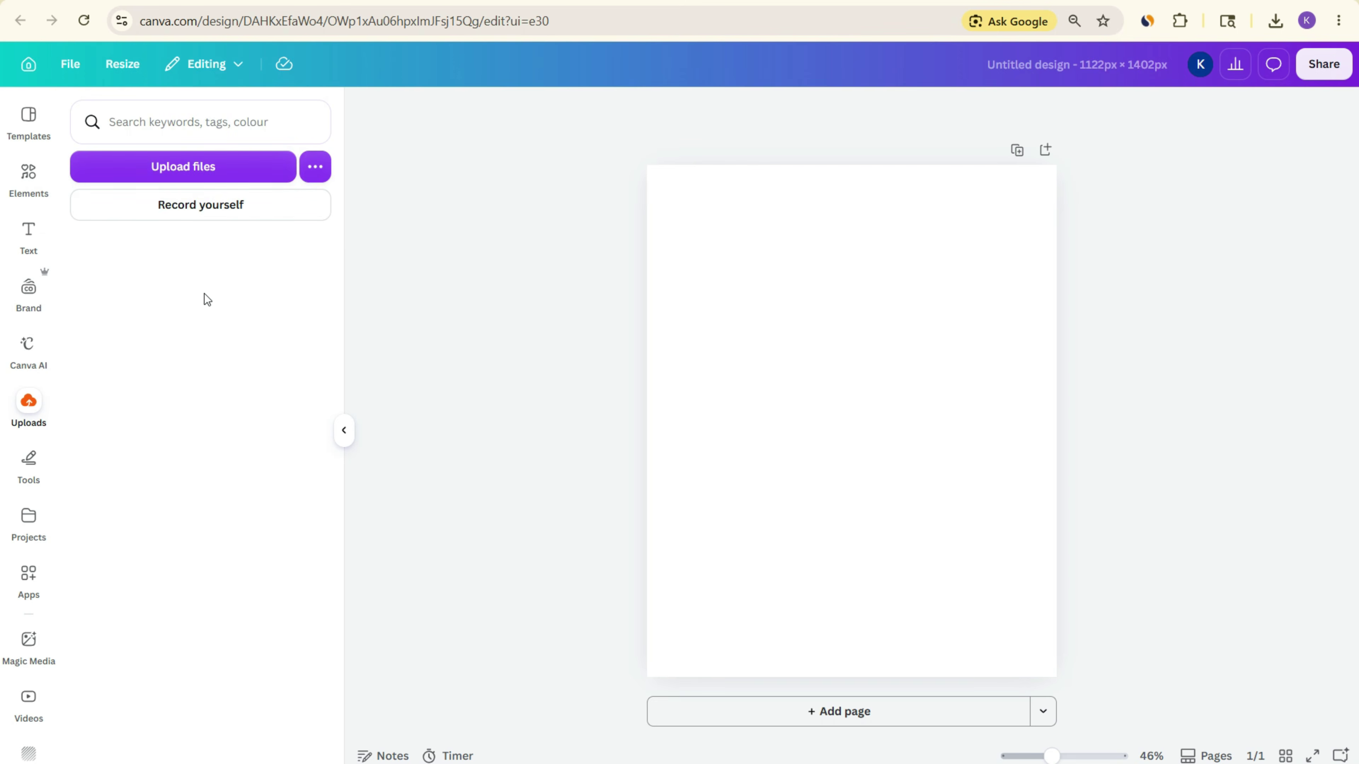
pyautogui.click(123, 538)
pyautogui.moveTo(834, 455); pyautogui.dragTo(766, 369)
pyautogui.moveTo(921, 506); pyautogui.dragTo(1056, 677)
pyautogui.click(1245, 447)
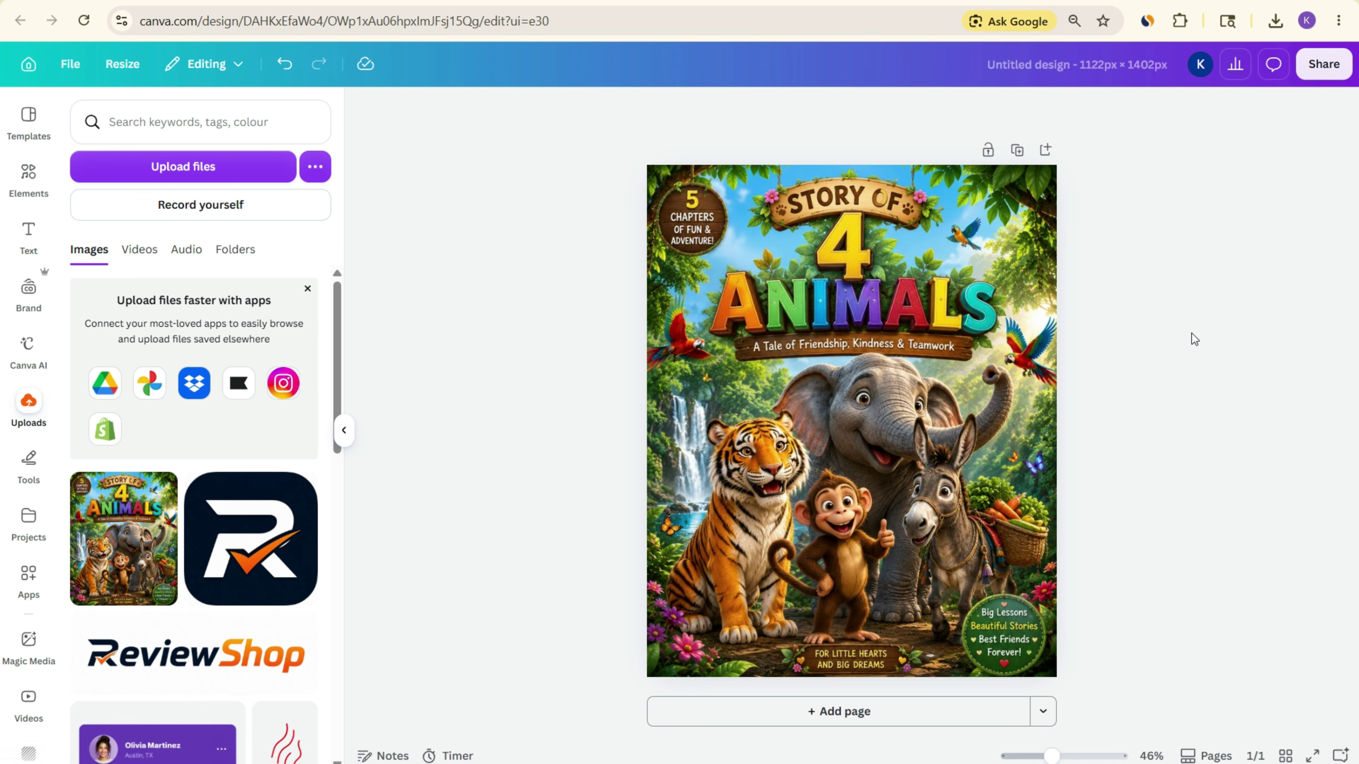
# - Add a second page to the design and select the title "Story of 4 Animals" in the Word eBook
pyautogui.click(843, 713)
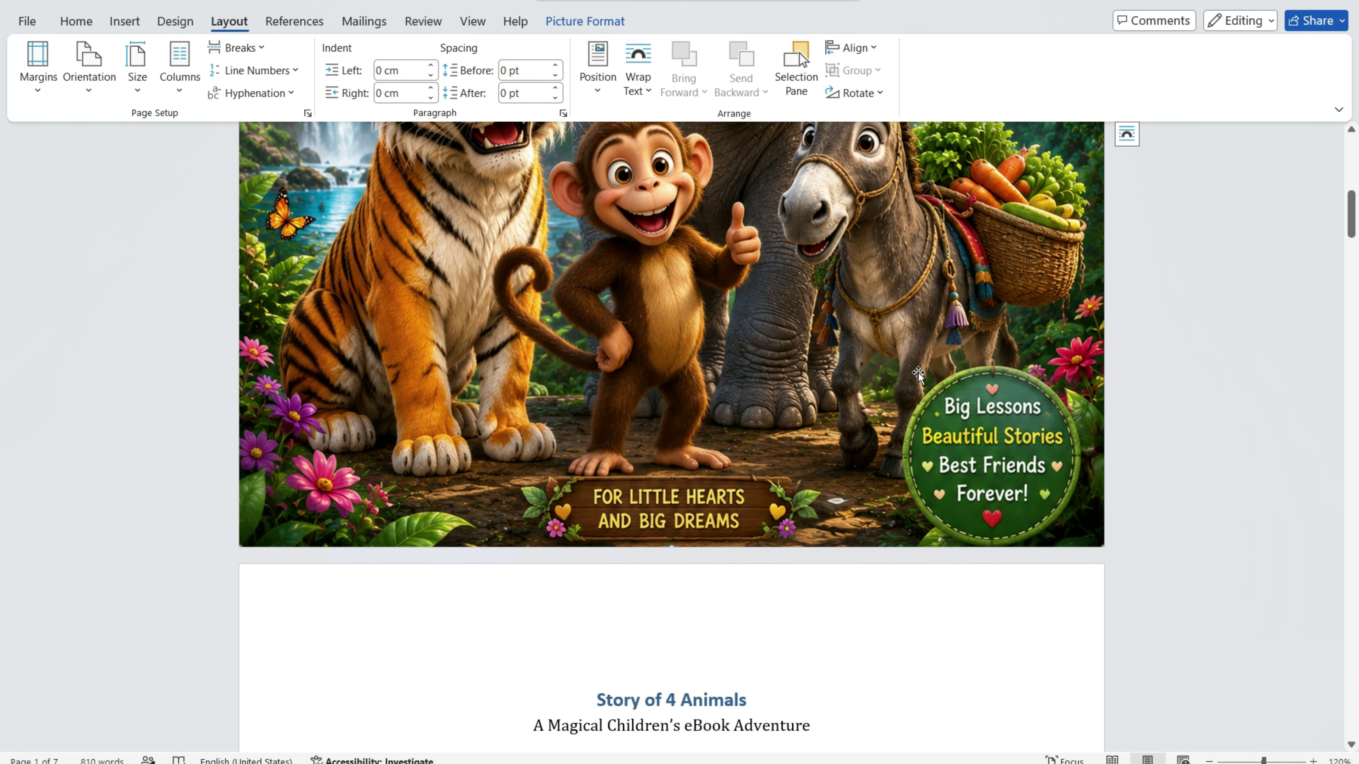
pyautogui.scroll(-3, 918, 372)
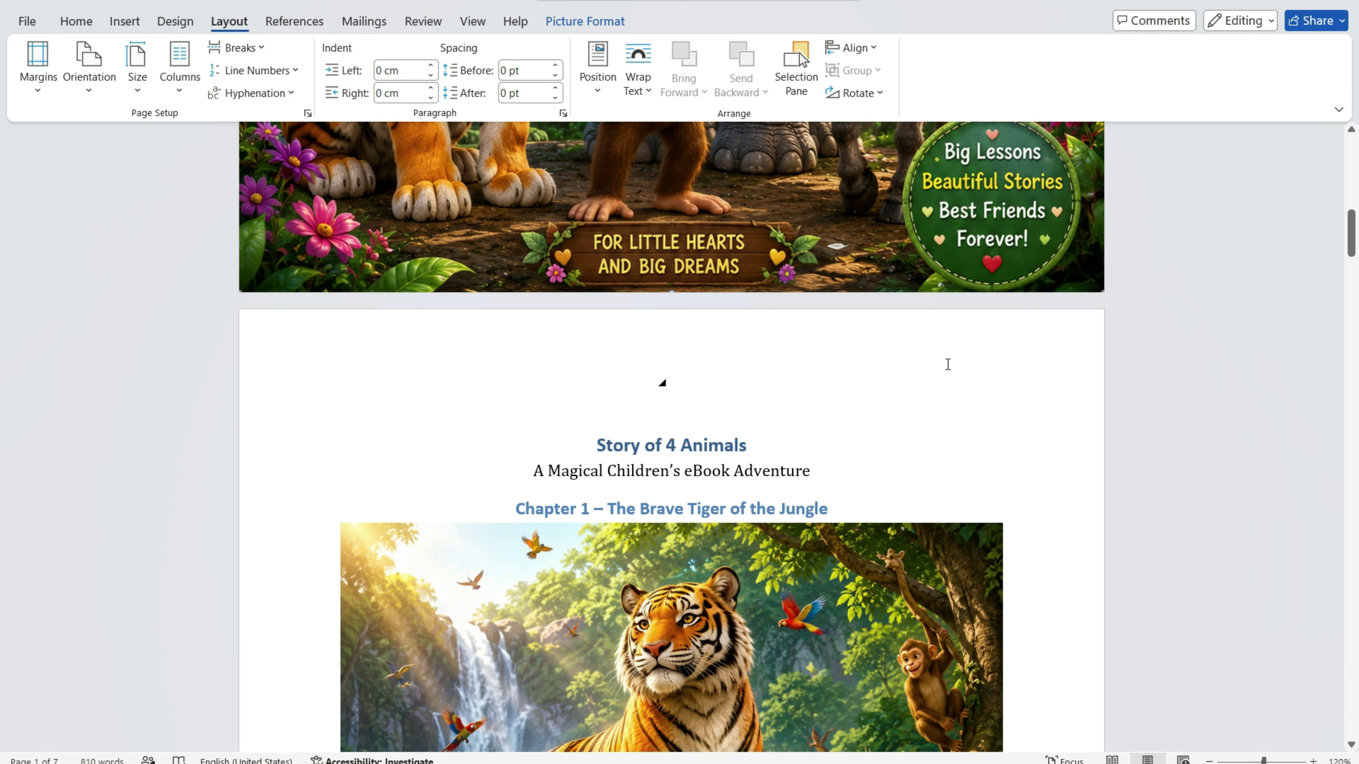
pyautogui.scroll(-2, 948, 364)
pyautogui.moveTo(595, 343); pyautogui.dragTo(751, 344)
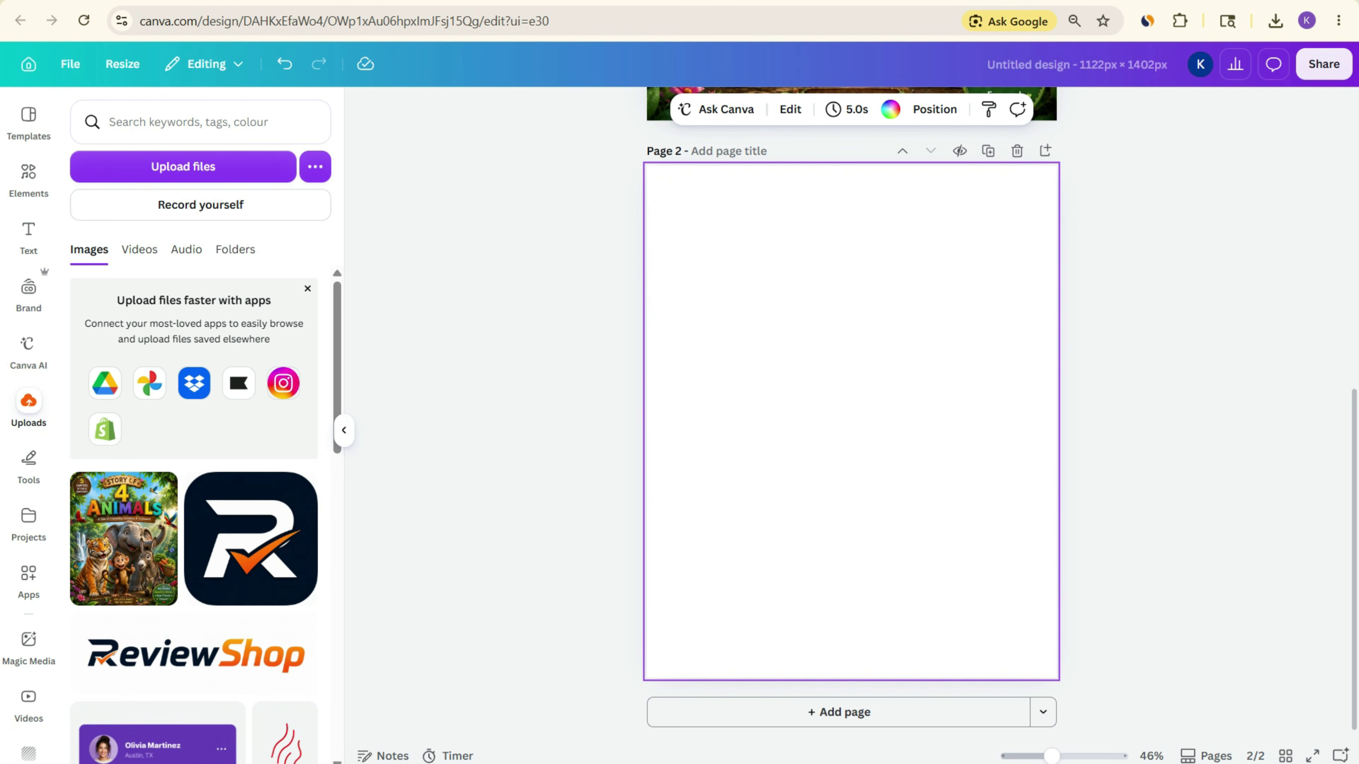
# - Add a text box reading "Story of 4 Animals" to page 2 and move it near the page's upper edge, centred
pyautogui.click(27, 230)
pyautogui.click(203, 181)
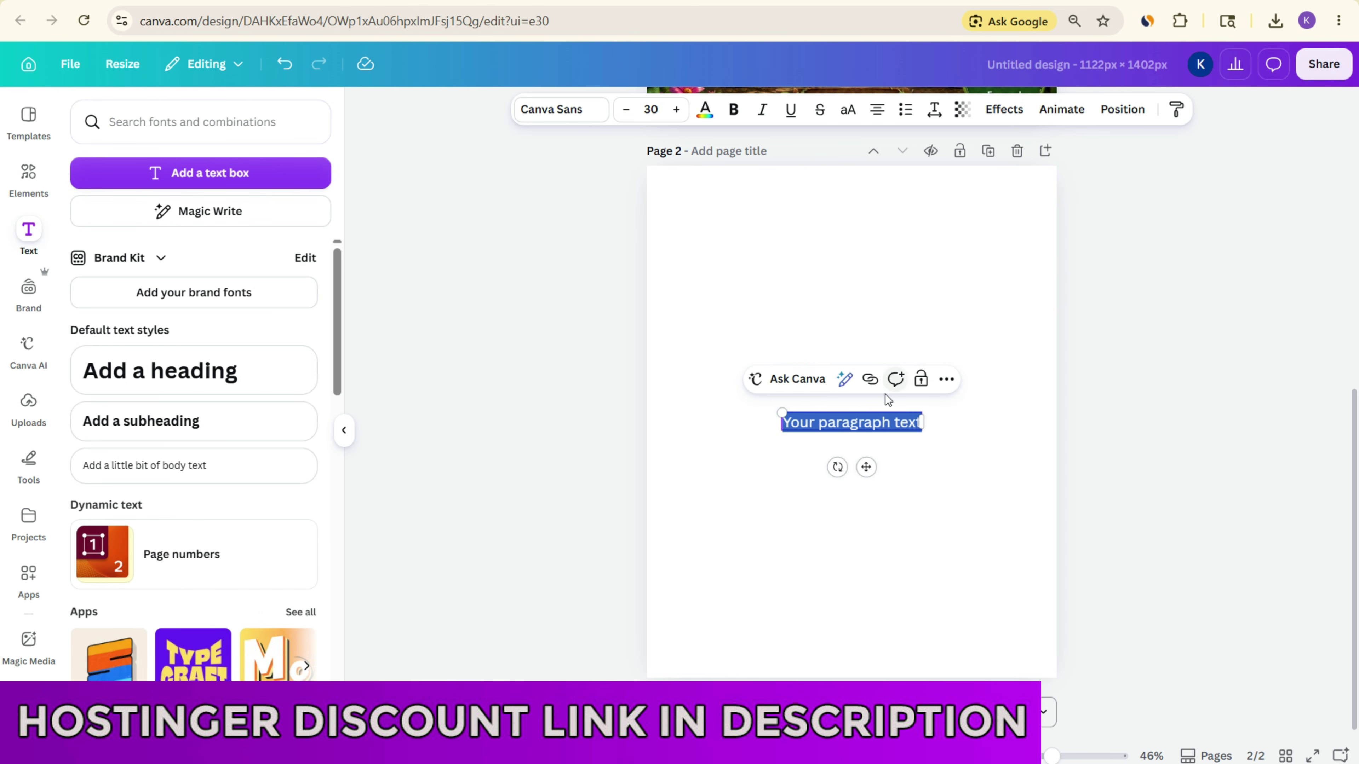
pyautogui.write('Story of 4 Animals')
pyautogui.click(952, 428)
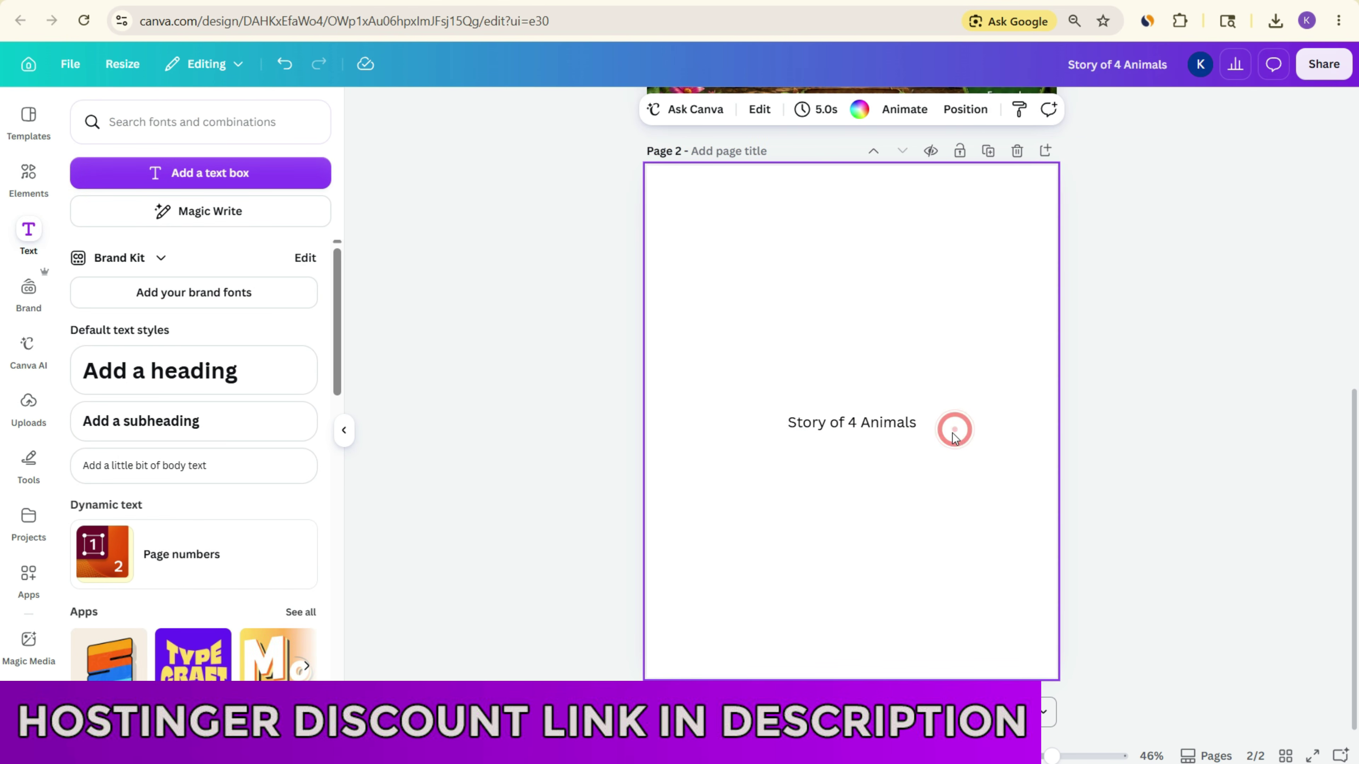
pyautogui.moveTo(864, 425); pyautogui.dragTo(867, 216)
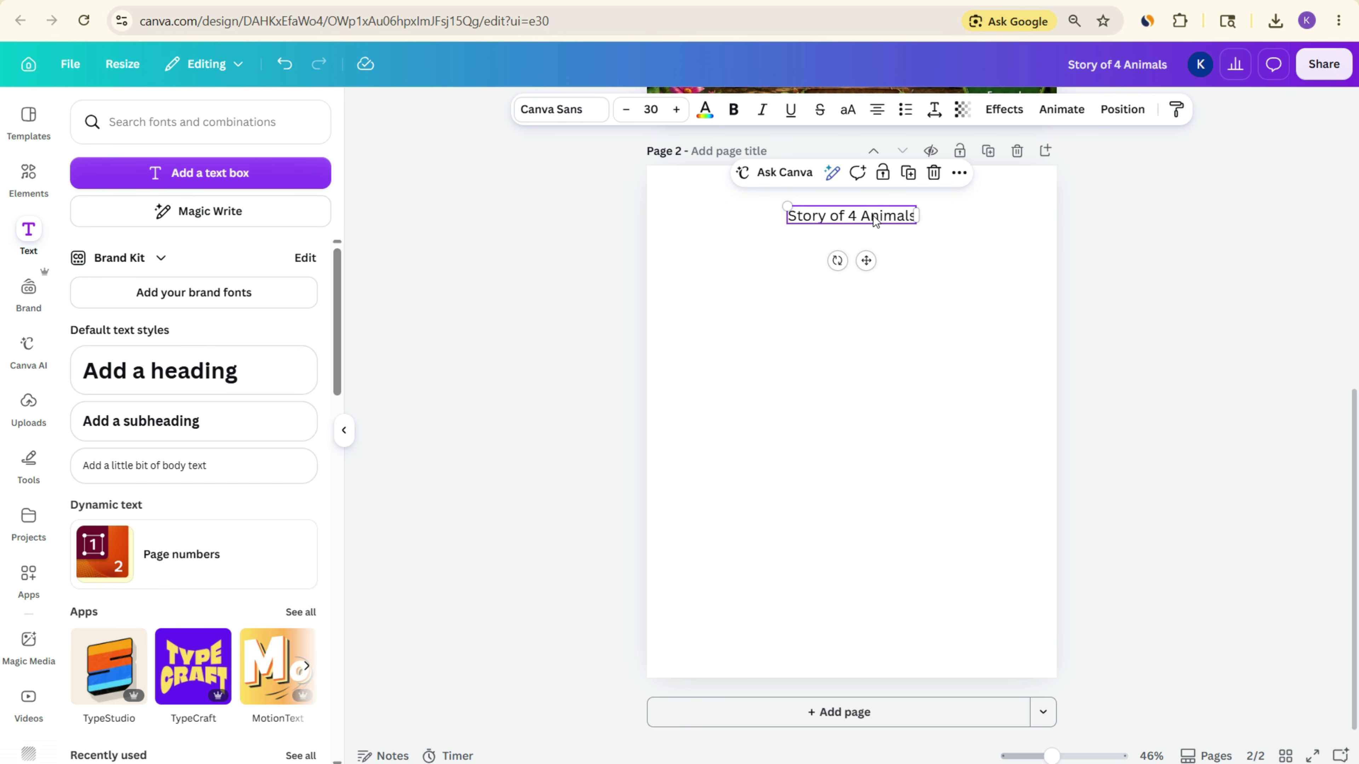
# - Make the page 2 title bold and set its font size to 45
pyautogui.click(740, 111)
pyautogui.click(650, 109)
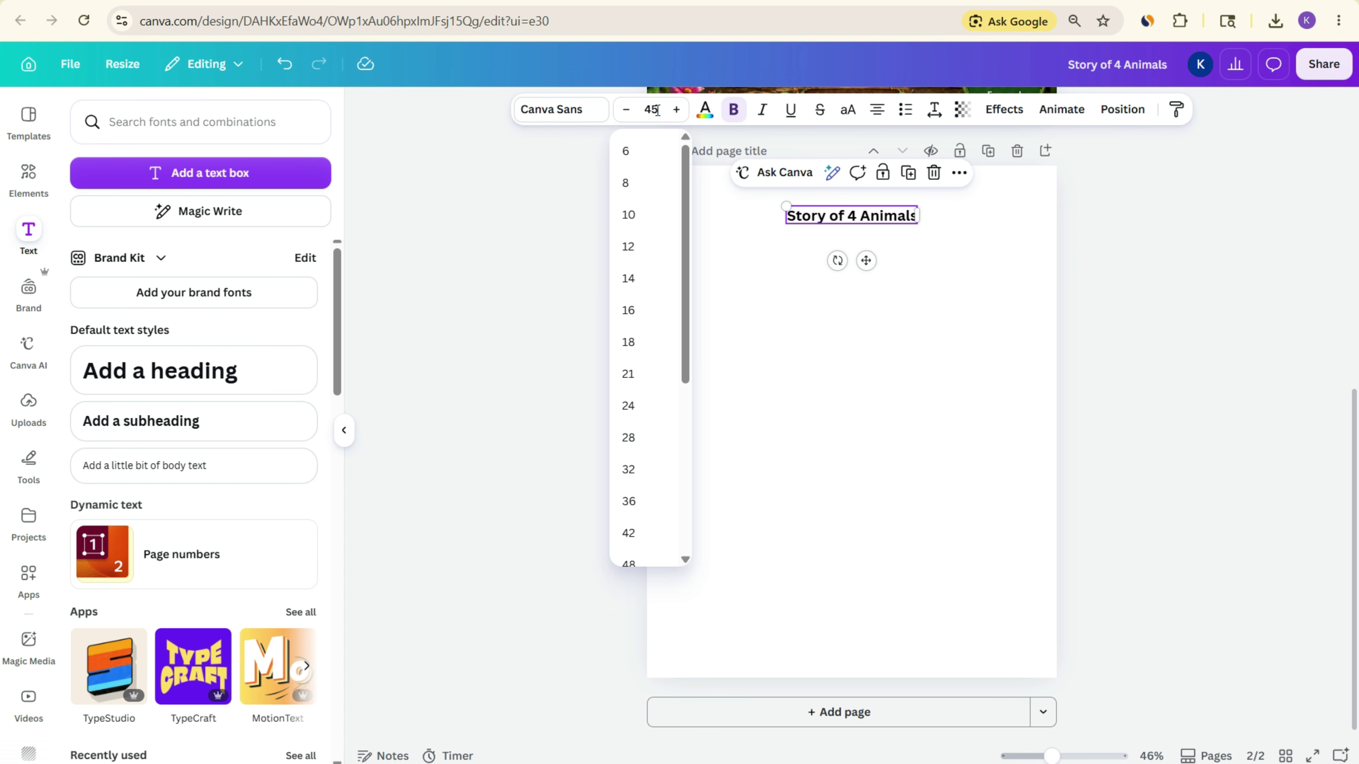
pyautogui.write('45')
pyautogui.press('Return')
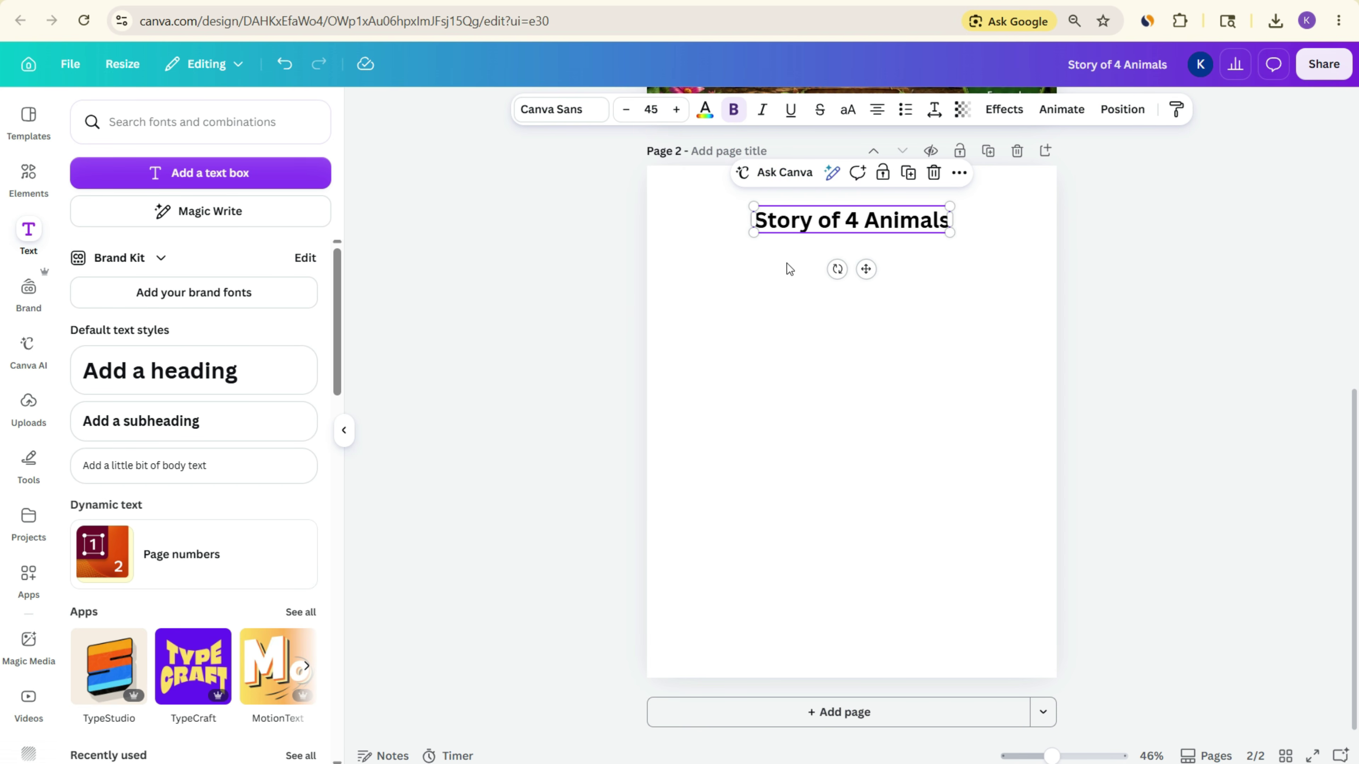
# - Change the font of the "Story of 4 Animals" title on page 2 to Gagalin
pyautogui.click(576, 119)
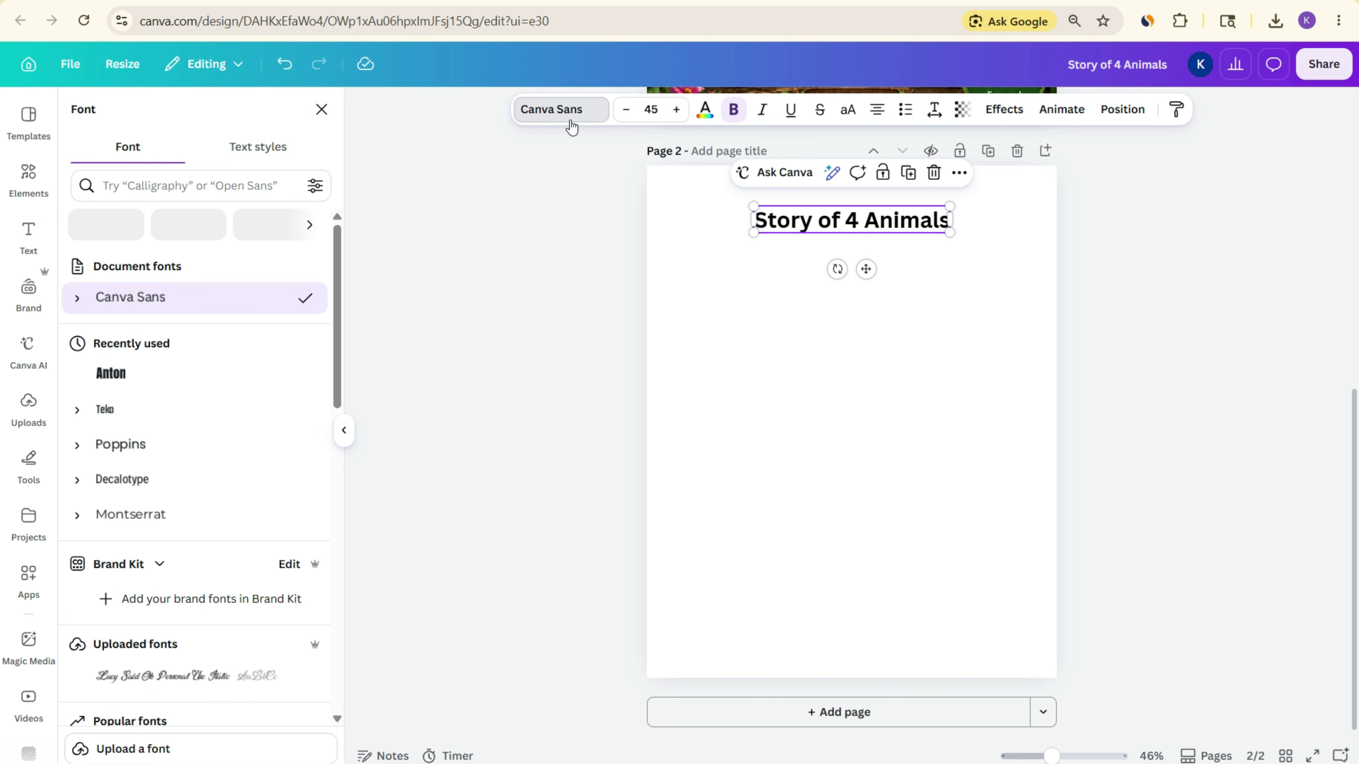
pyautogui.scroll(-5, 247, 389)
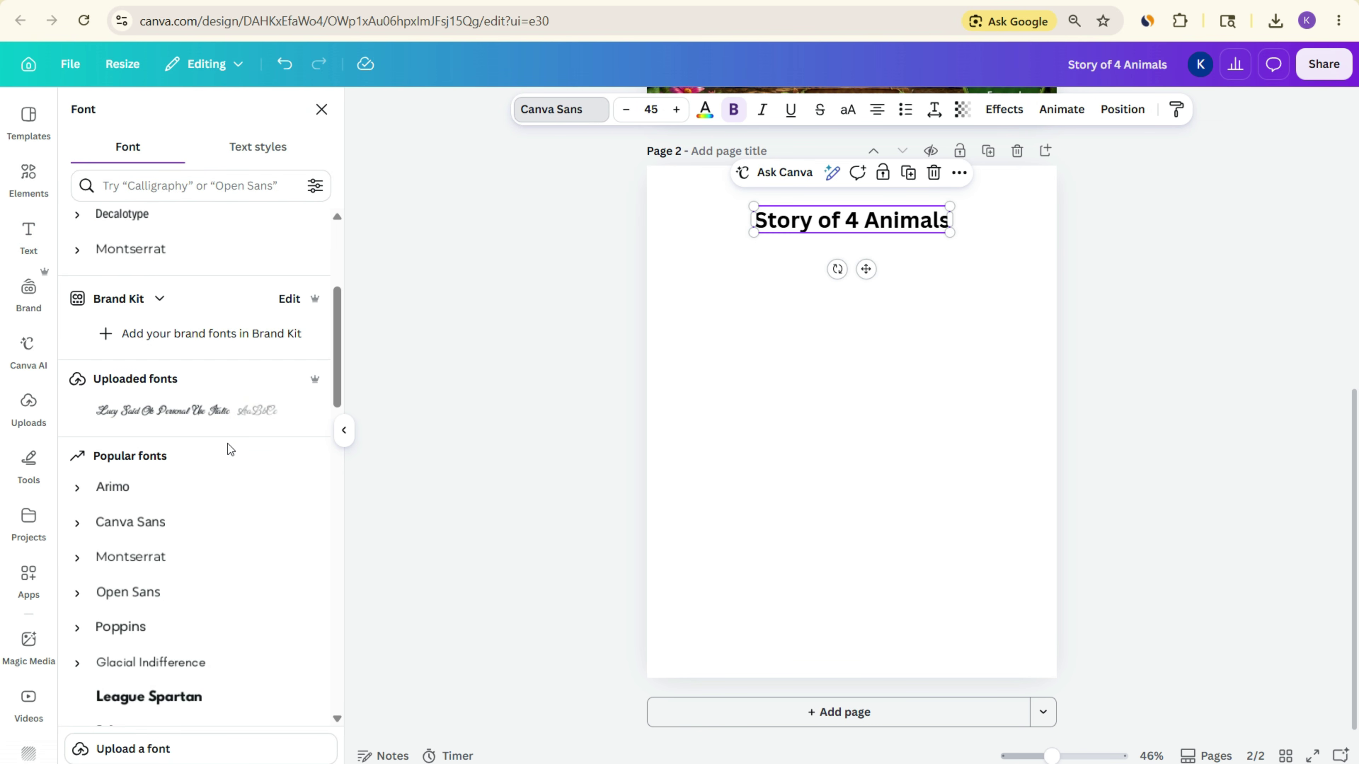
pyautogui.scroll(-5, 218, 471)
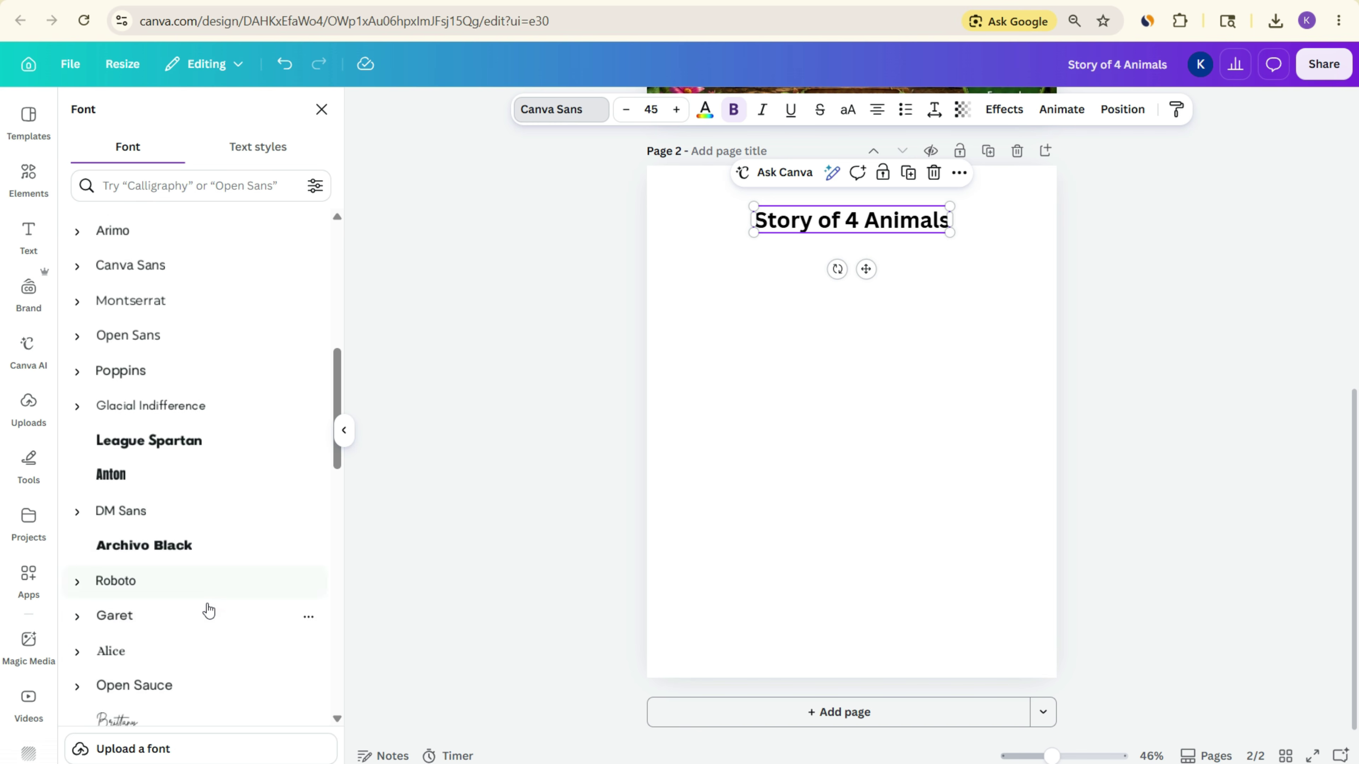
pyautogui.scroll(-3, 208, 610)
pyautogui.click(199, 603)
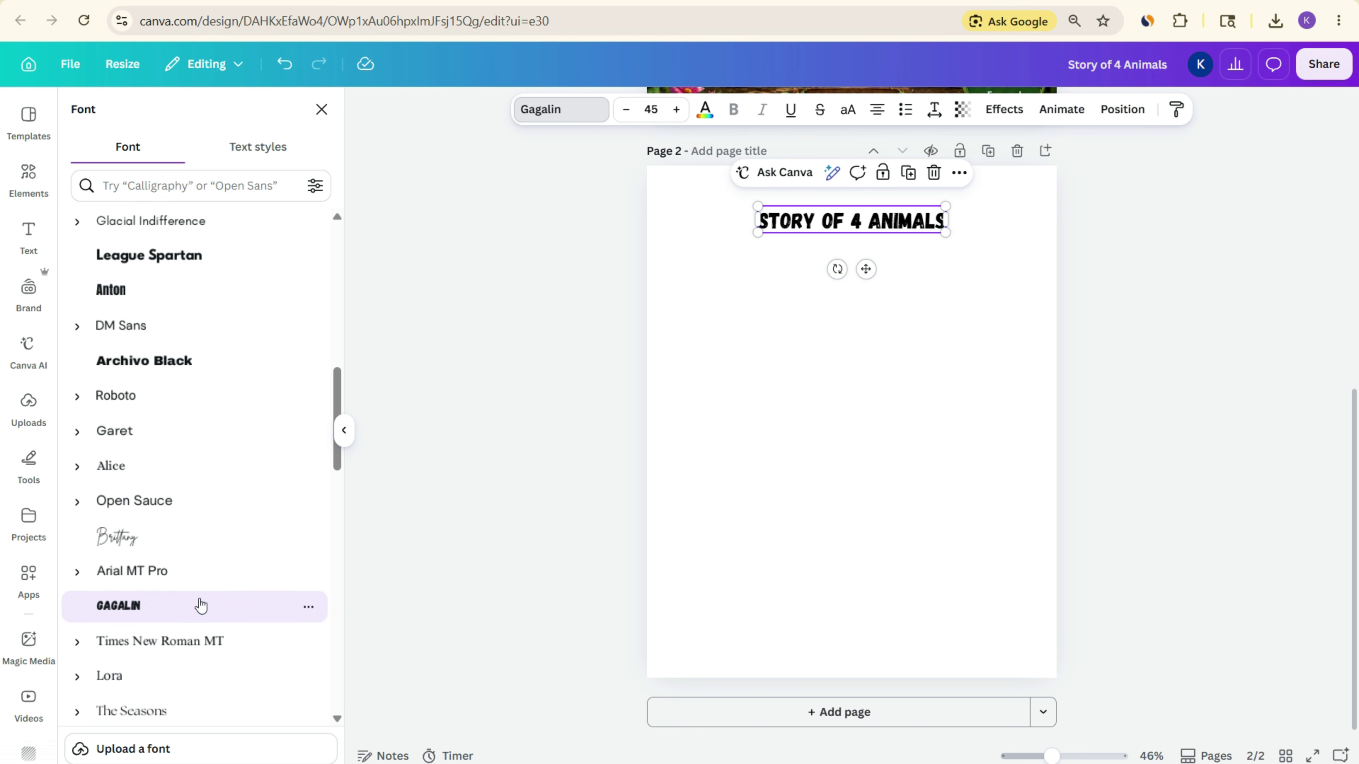
pyautogui.click(1233, 351)
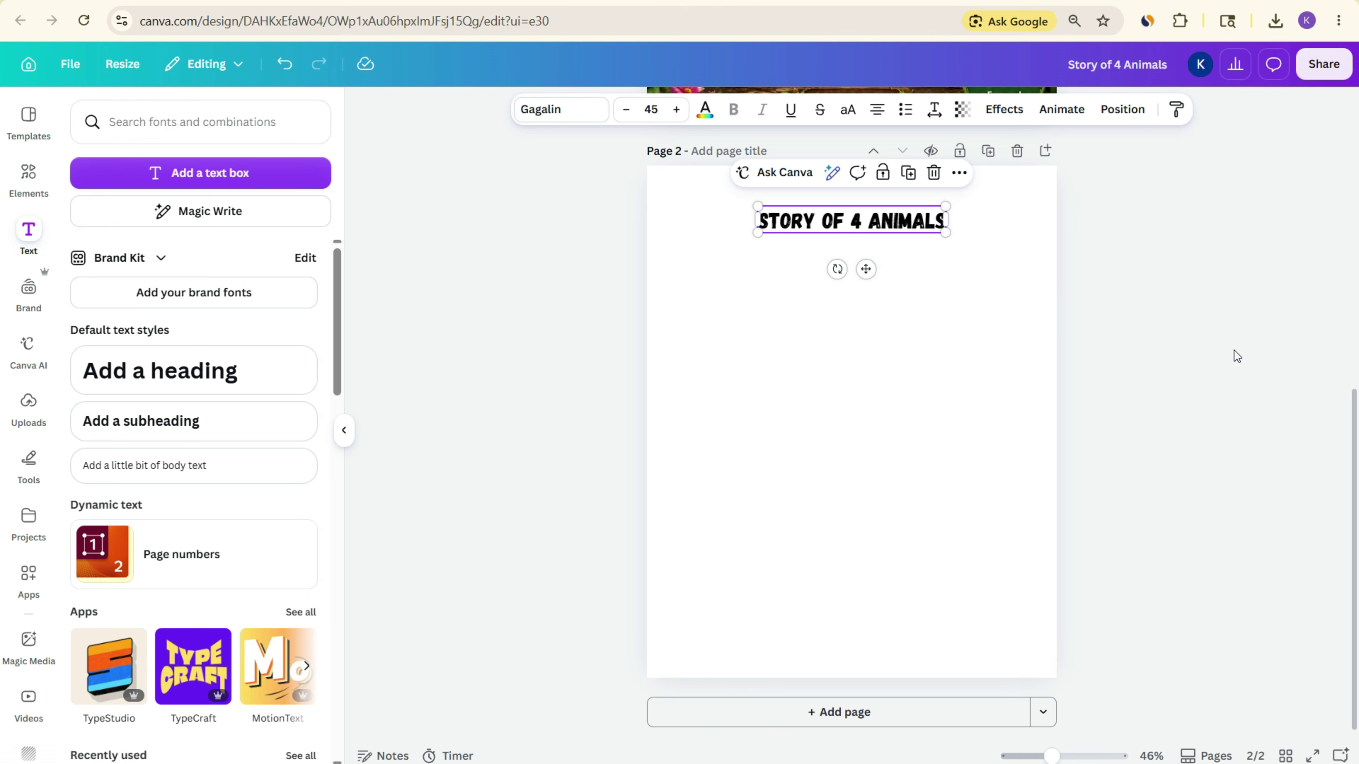
pyautogui.click(832, 224)
pyautogui.click(1119, 238)
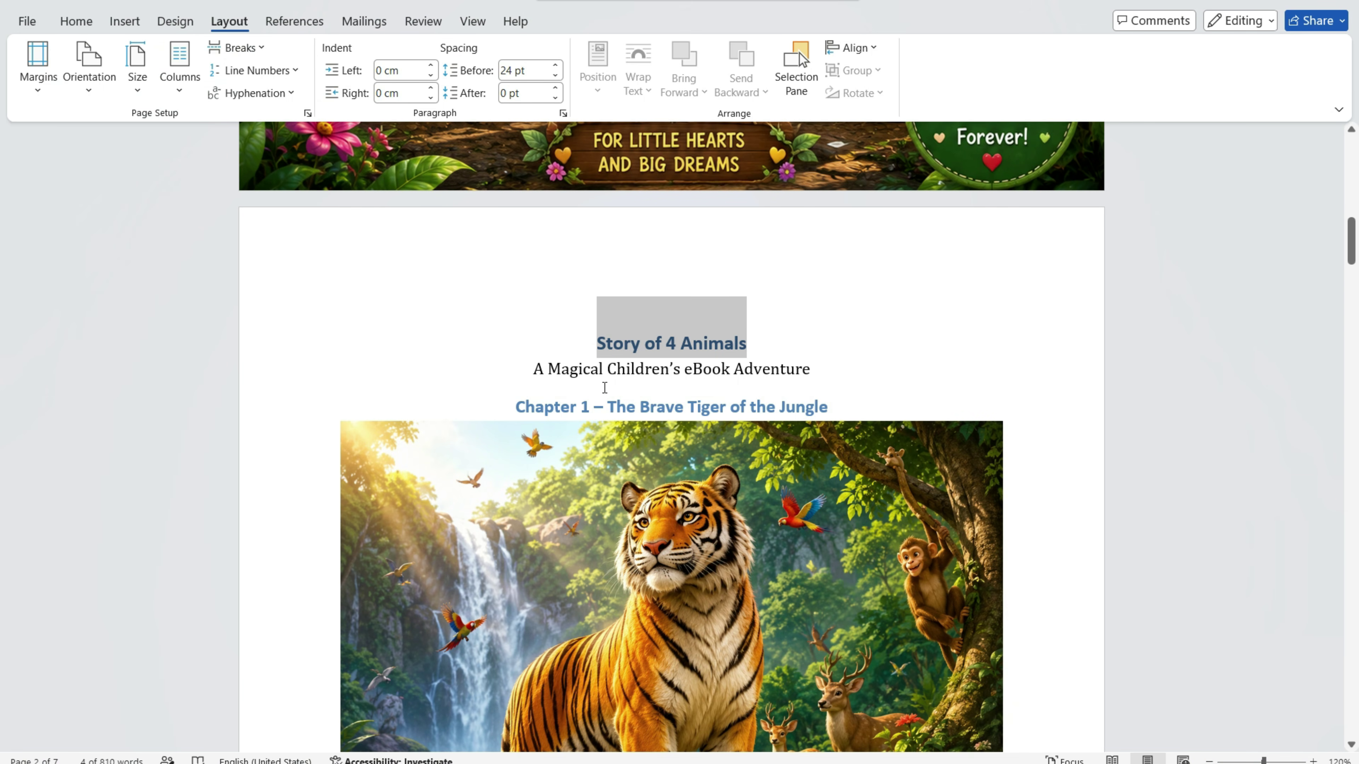
# - Copy the subtitle "A Magical Children's eBook Adventure" from the Word document into a new text box directly below the page 2 title
pyautogui.moveTo(534, 373); pyautogui.dragTo(811, 367)
pyautogui.hotkey('ctrl', 'c')
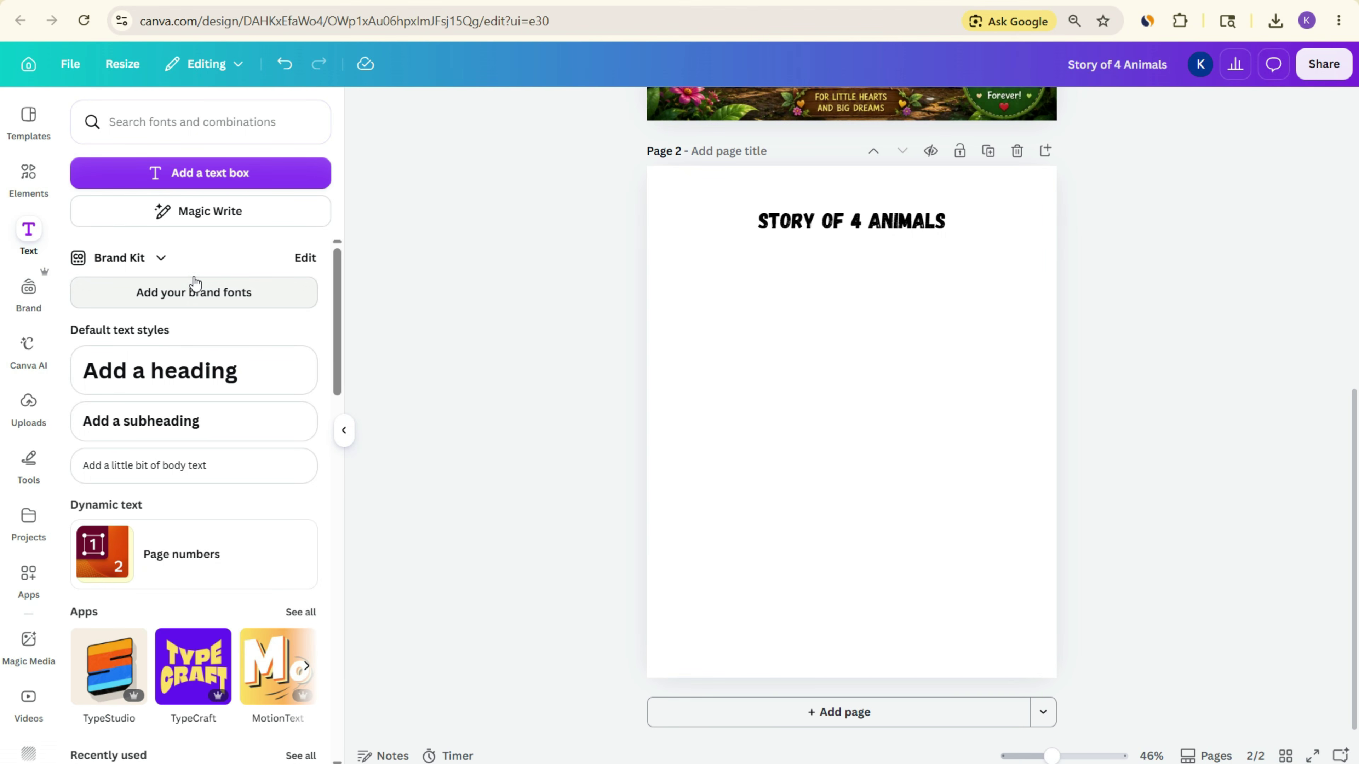
pyautogui.click(211, 173)
pyautogui.hotkey('ctrl', 'v')
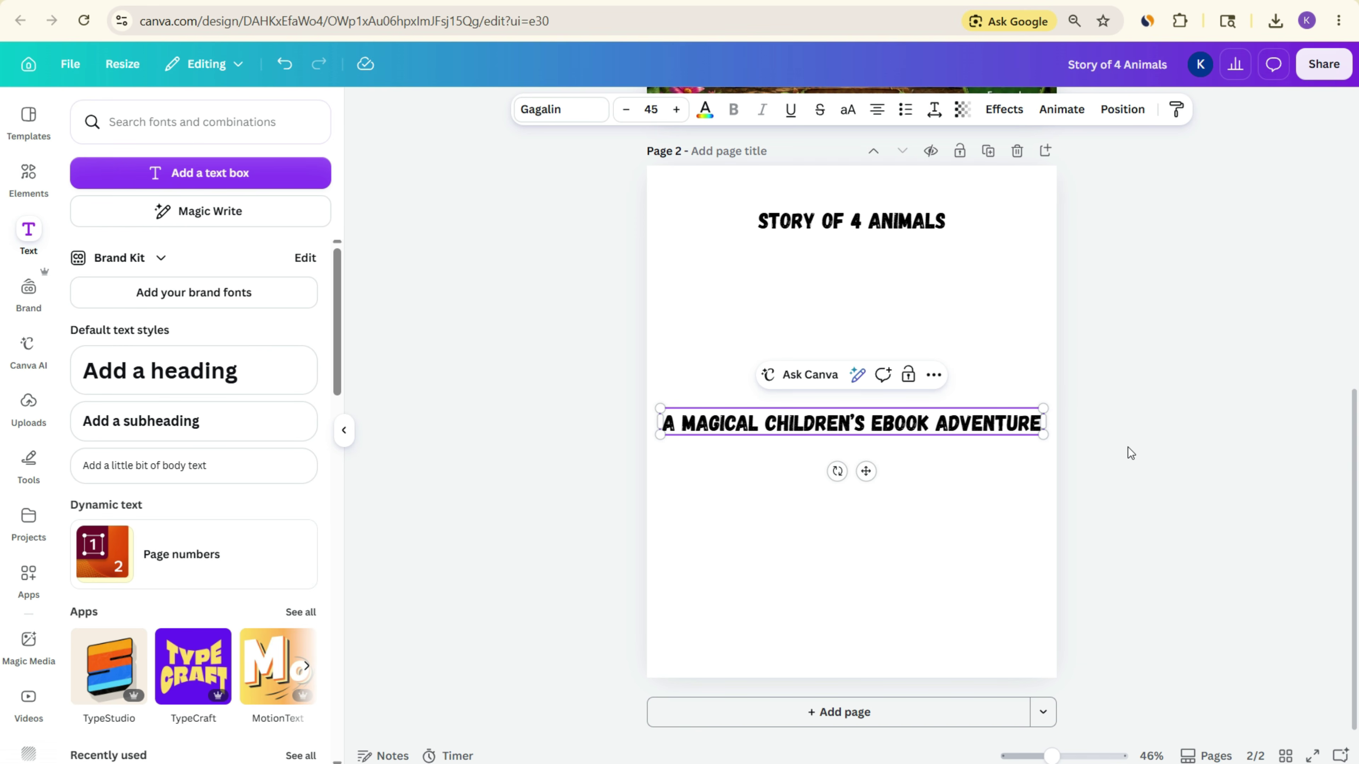
pyautogui.moveTo(850, 423); pyautogui.dragTo(851, 253)
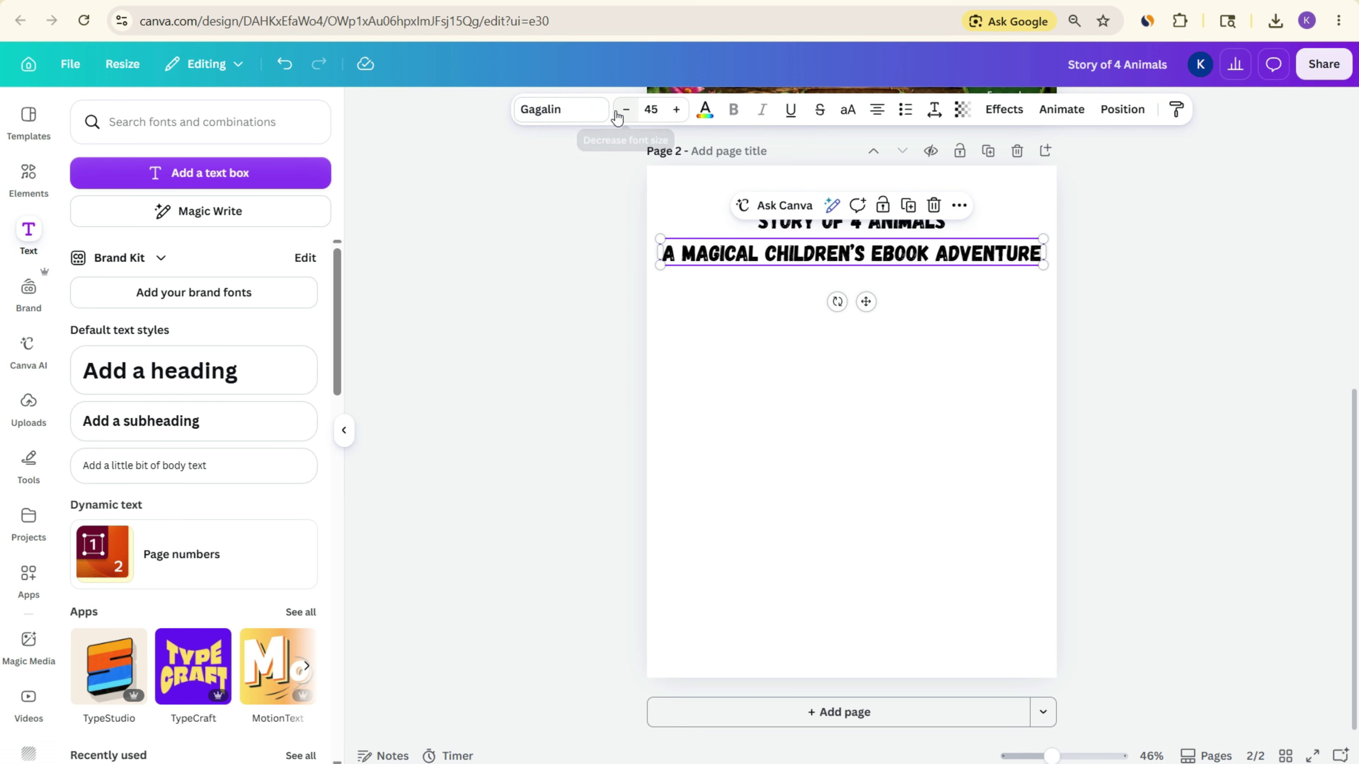
# - Set the subtitle's font to Roboto and its font size to 35
pyautogui.click(576, 113)
pyautogui.click(202, 394)
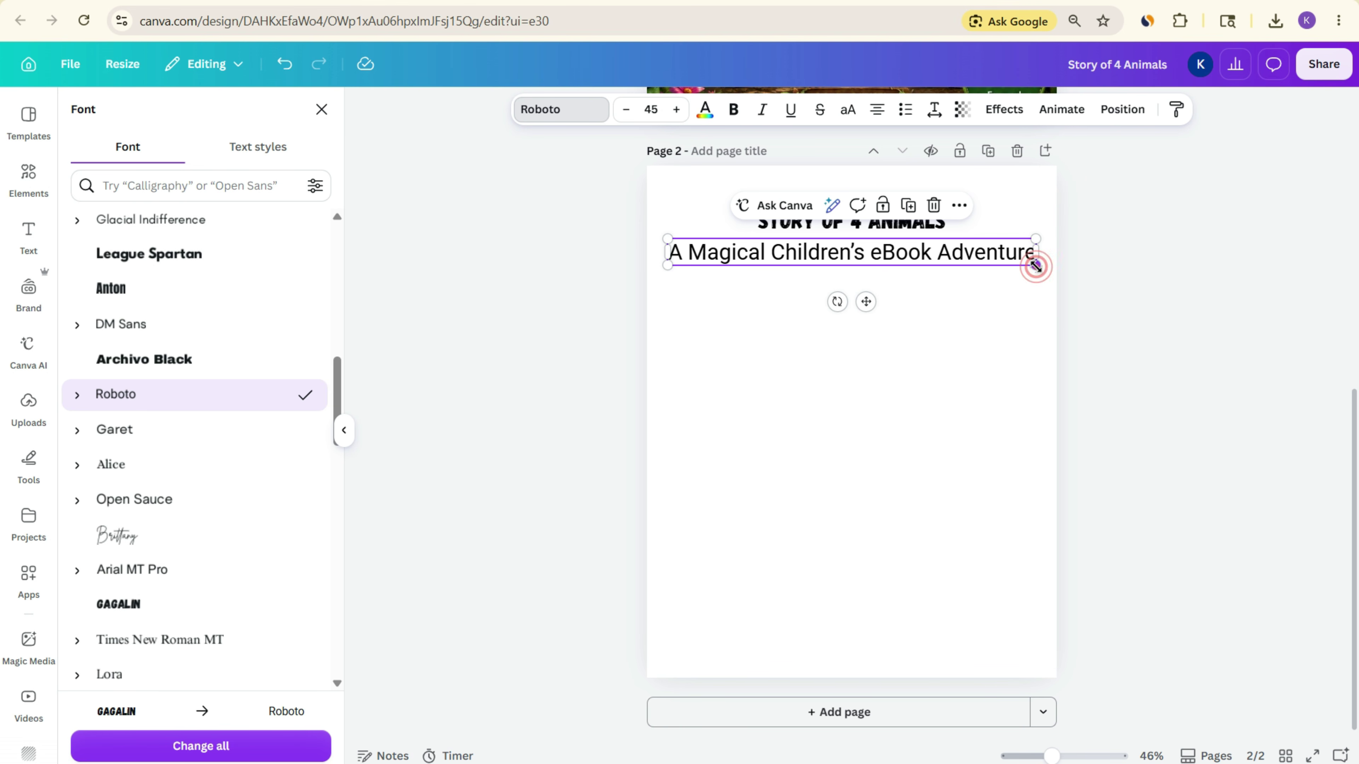
pyautogui.moveTo(1031, 264); pyautogui.dragTo(1023, 262)
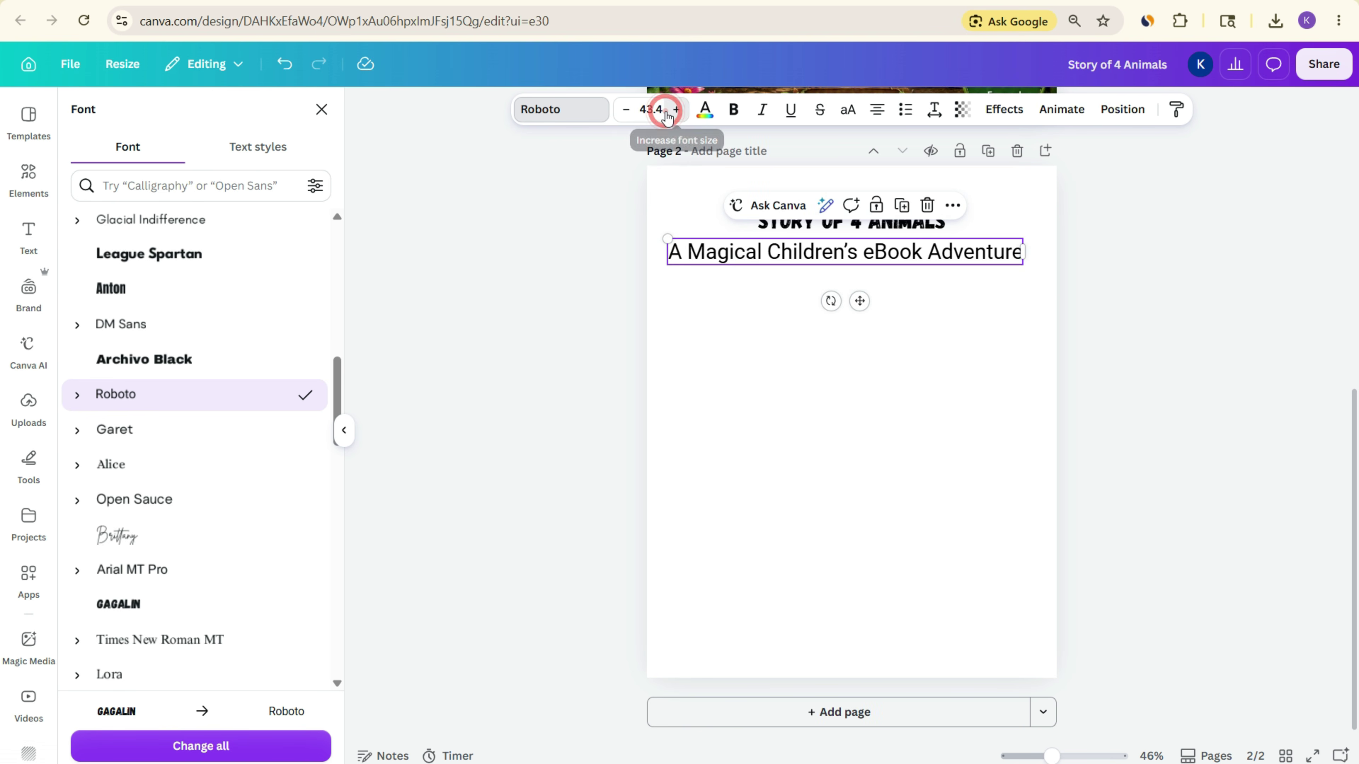
pyautogui.click(666, 113)
pyautogui.click(653, 110)
pyautogui.write('40')
pyautogui.press('Return')
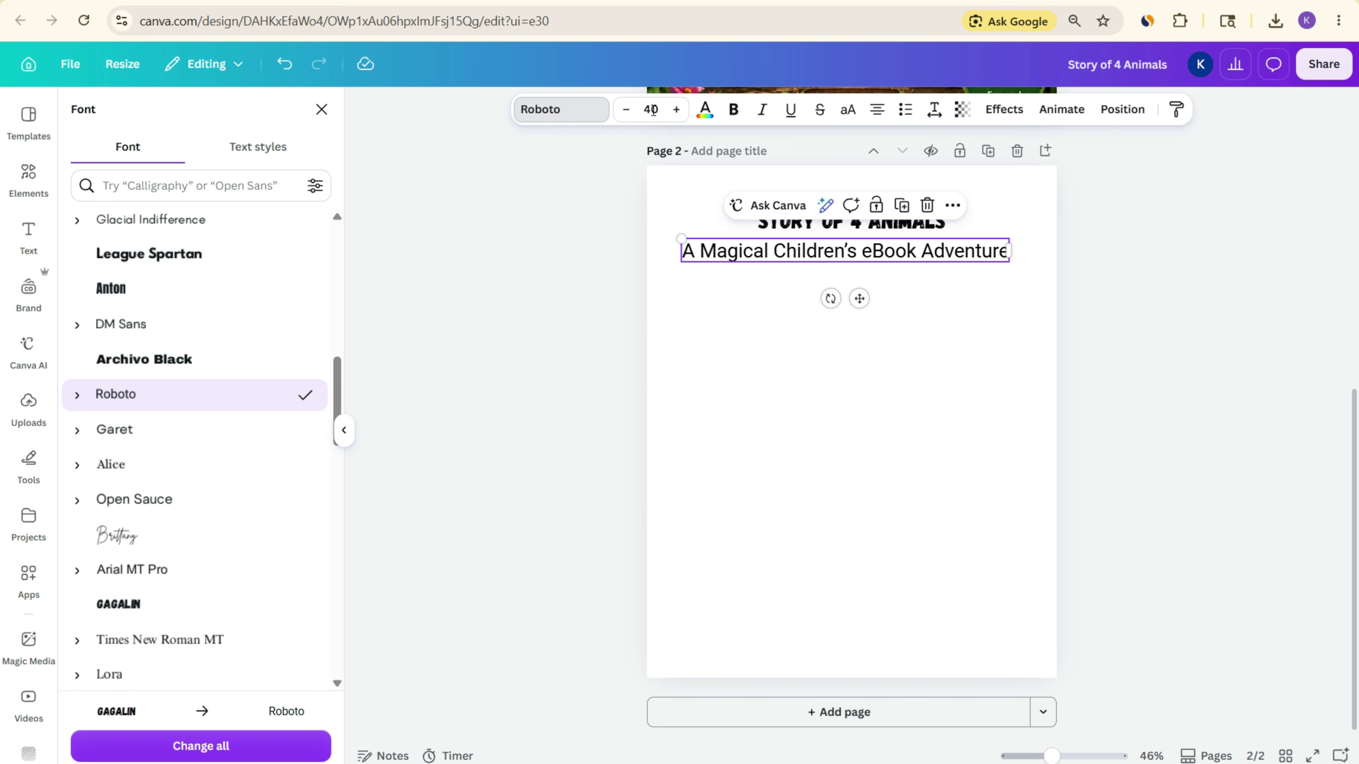
pyautogui.click(650, 109)
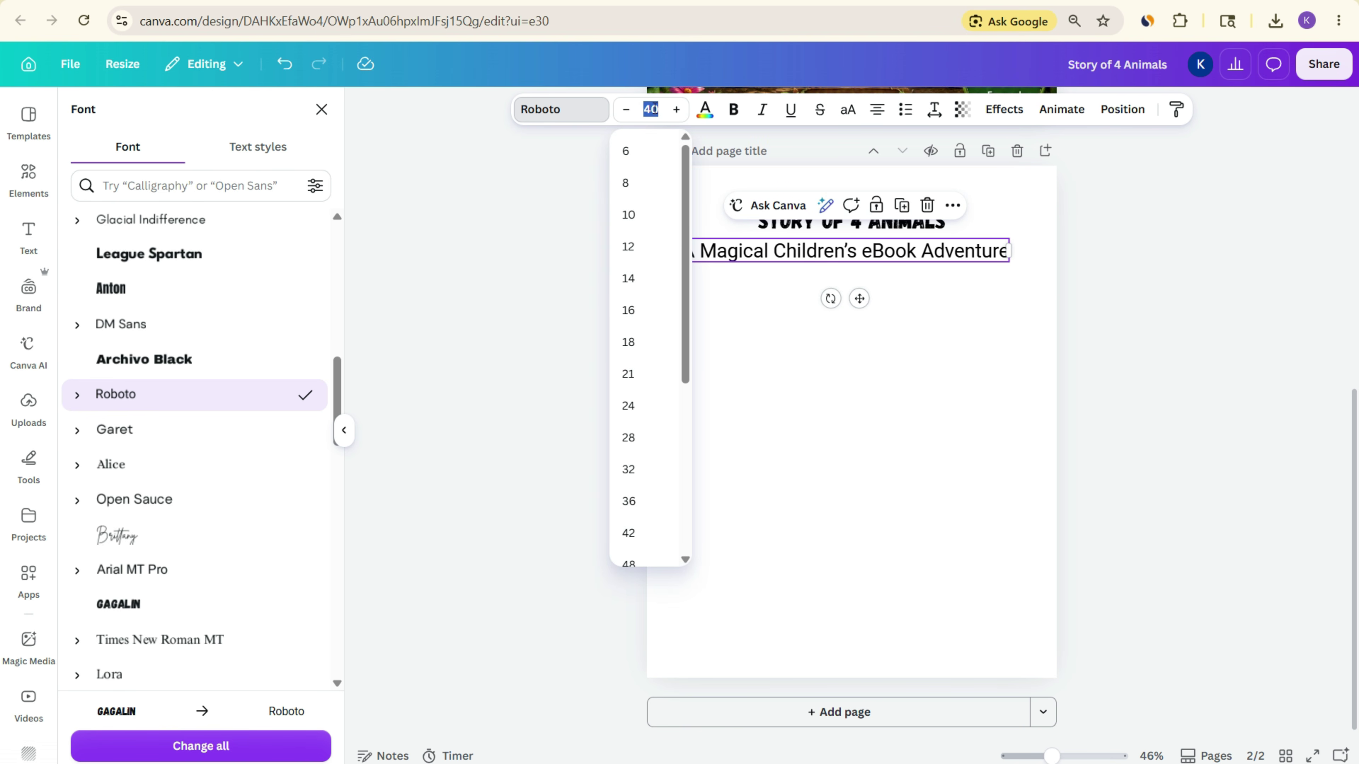
pyautogui.write('35')
pyautogui.press('Return')
pyautogui.click(1275, 461)
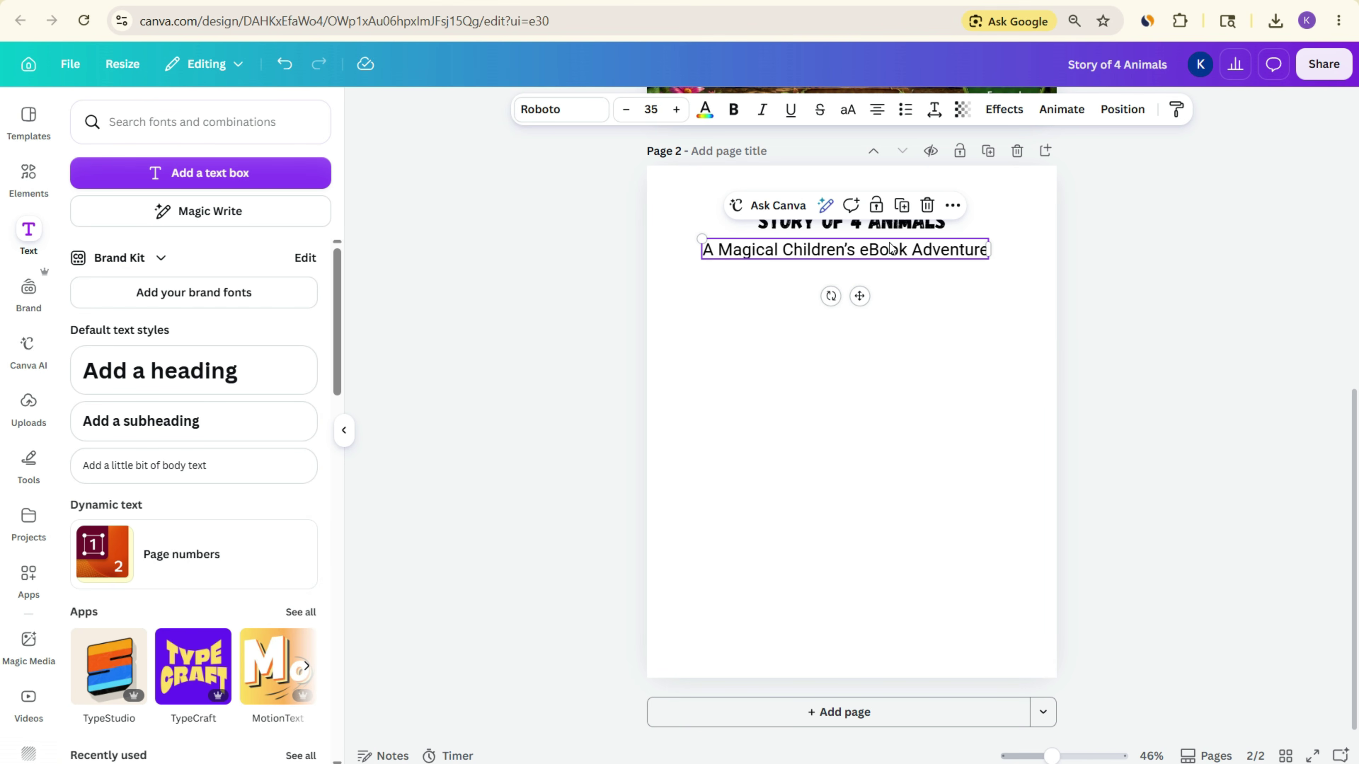
# - Centre the subtitle horizontally on the page and shift it slightly down to leave a small gap below the title
pyautogui.moveTo(862, 249); pyautogui.dragTo(864, 248)
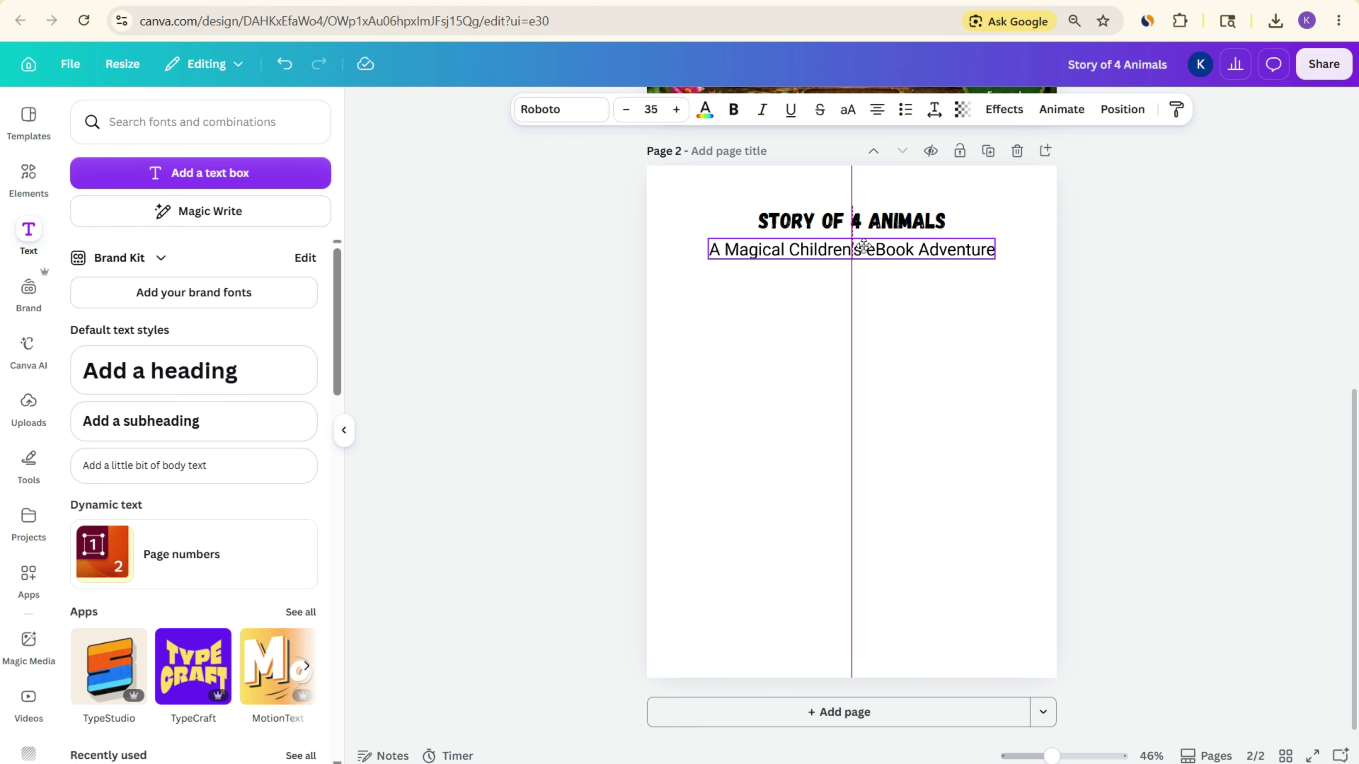
pyautogui.click(1174, 226)
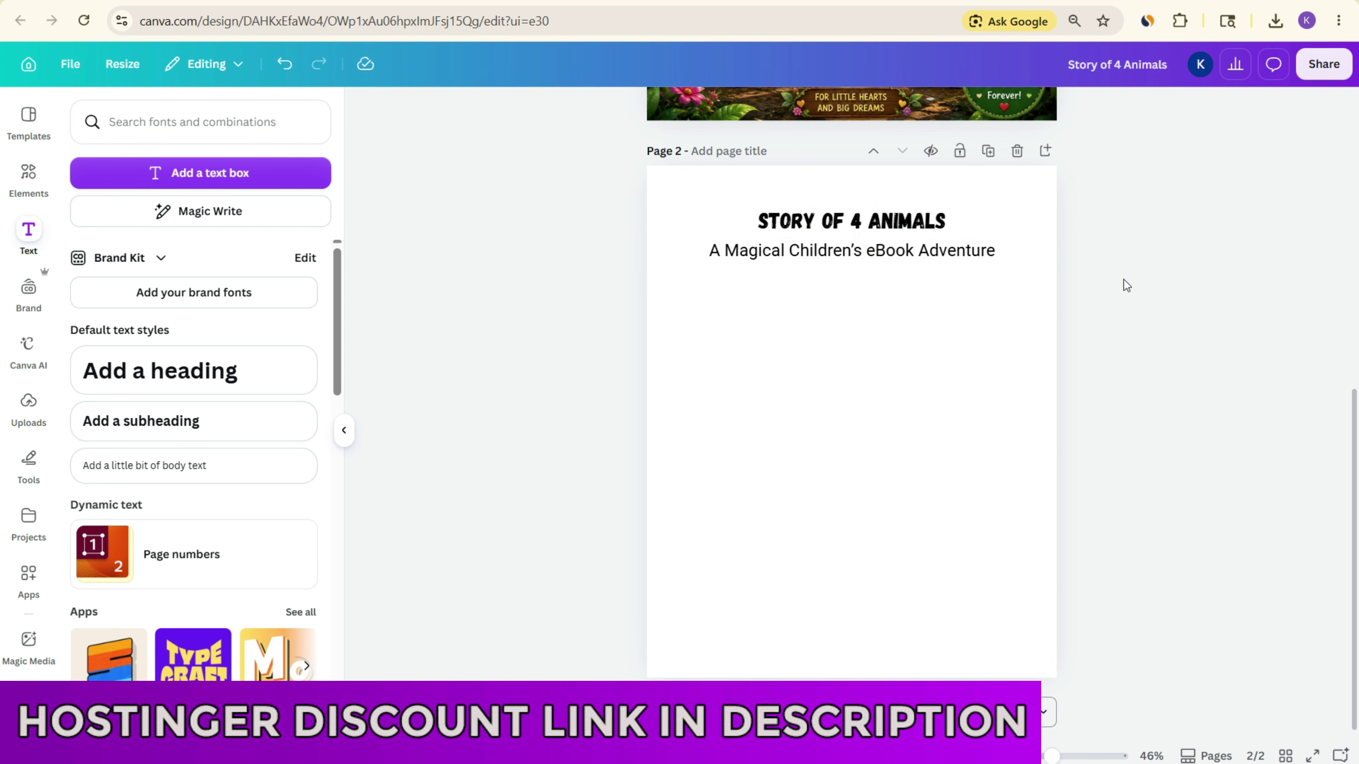
pyautogui.click(851, 253)
pyautogui.moveTo(851, 253); pyautogui.dragTo(851, 257)
pyautogui.click(1141, 263)
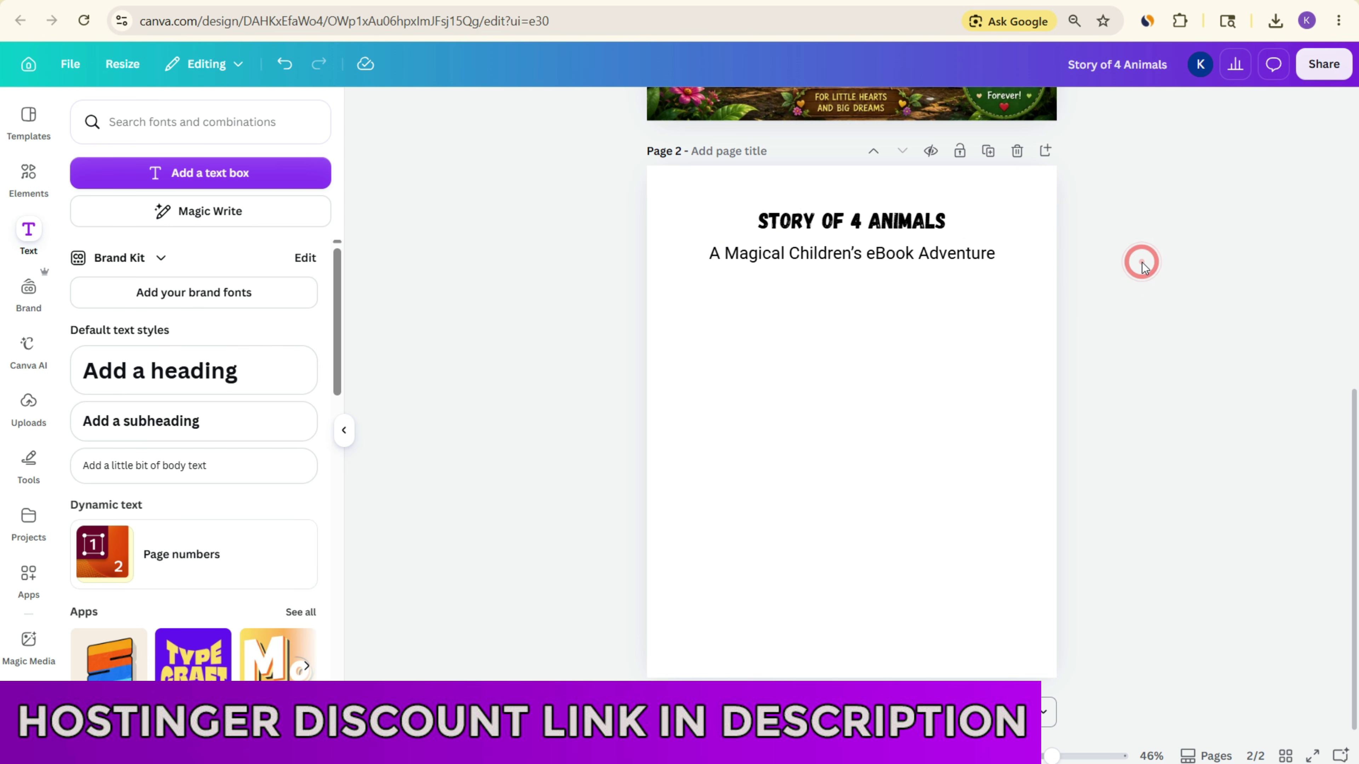
# - Copy the heading "Chapter 1 – The Brave Tiger of the Jungle" from the Word document into a new text box on page 2
pyautogui.click(856, 221)
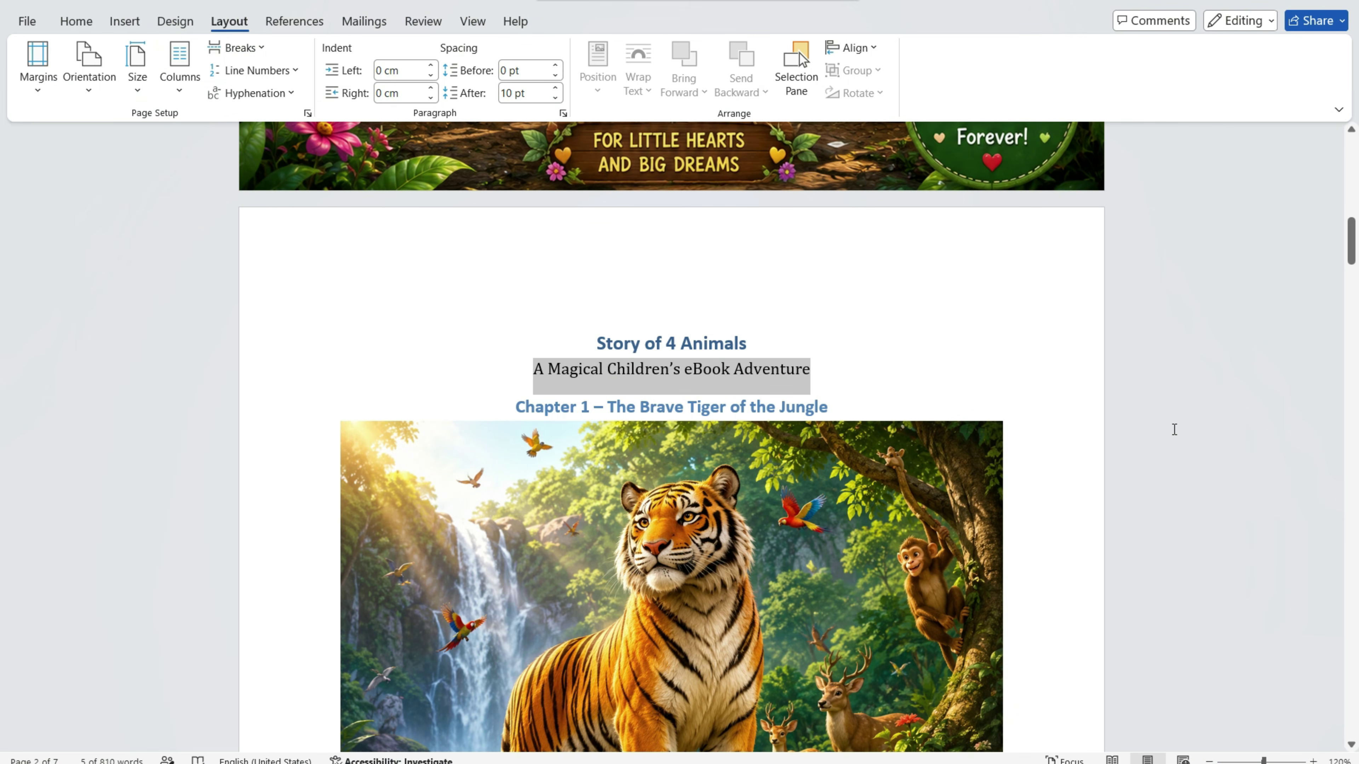
pyautogui.scroll(-2, 469, 288)
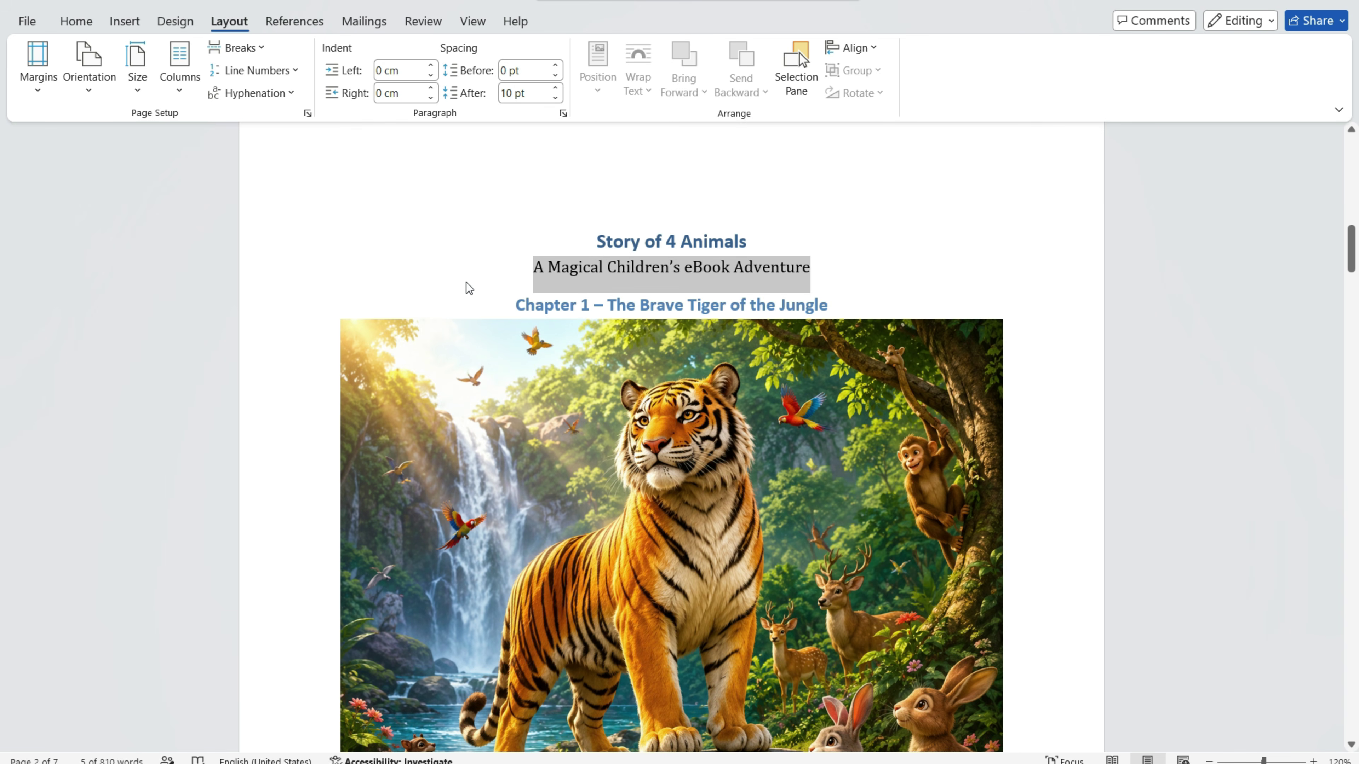
pyautogui.moveTo(519, 305); pyautogui.dragTo(853, 308)
pyautogui.hotkey('ctrl', 'c')
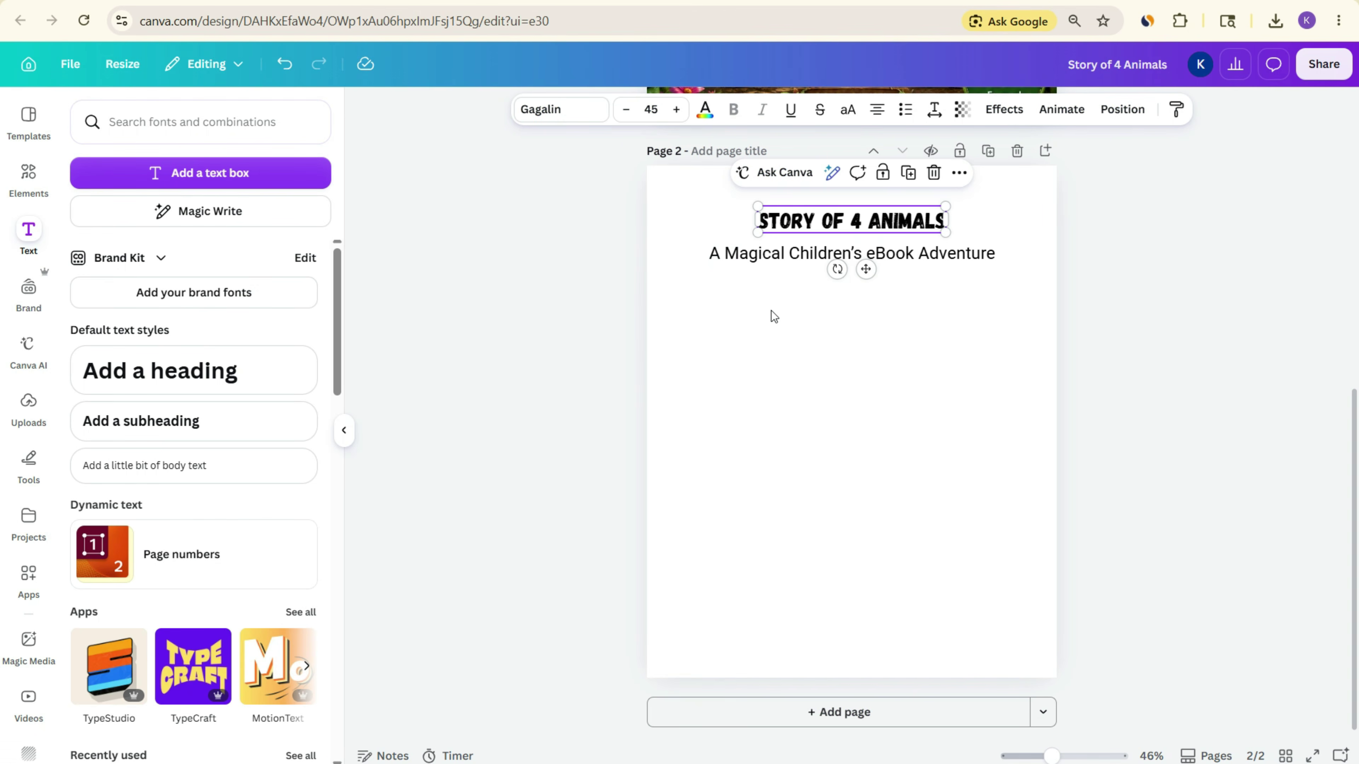
pyautogui.click(825, 316)
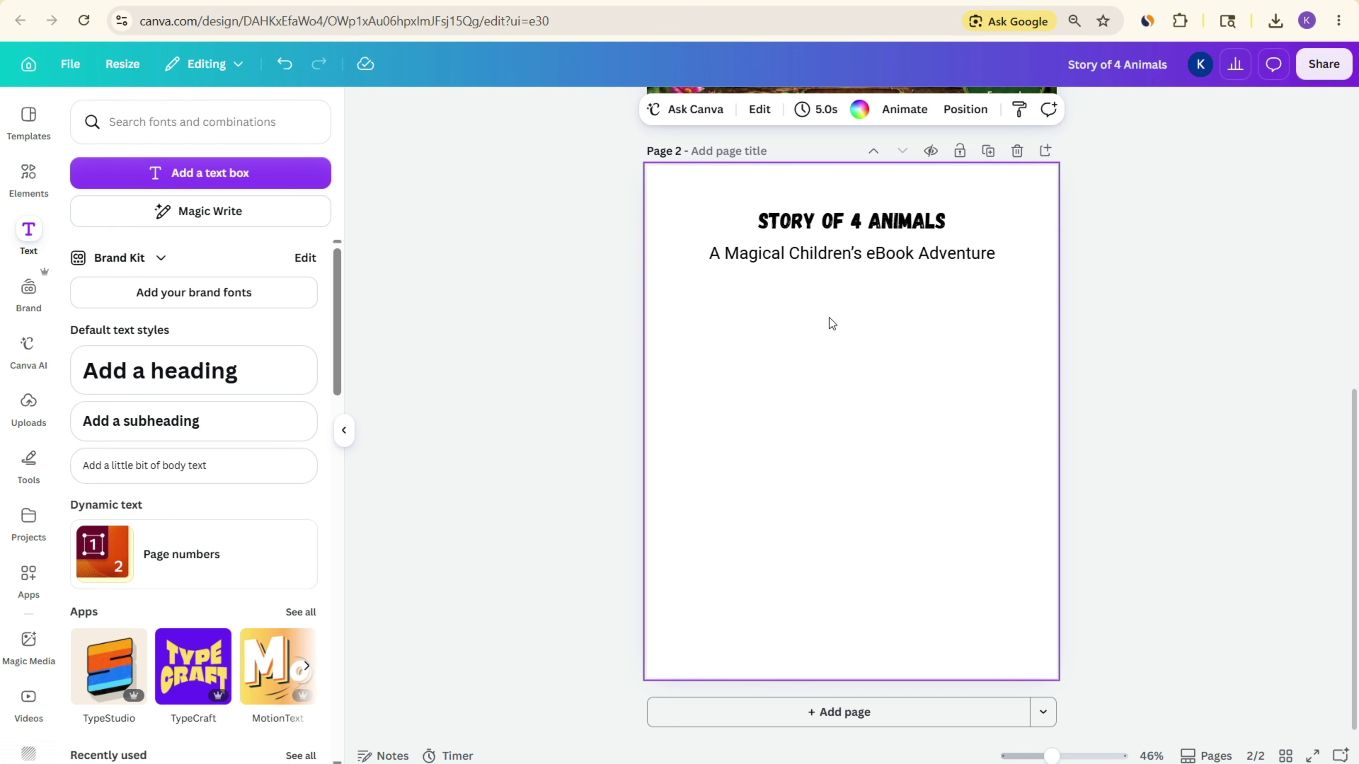
pyautogui.hotkey('ctrl', 'v')
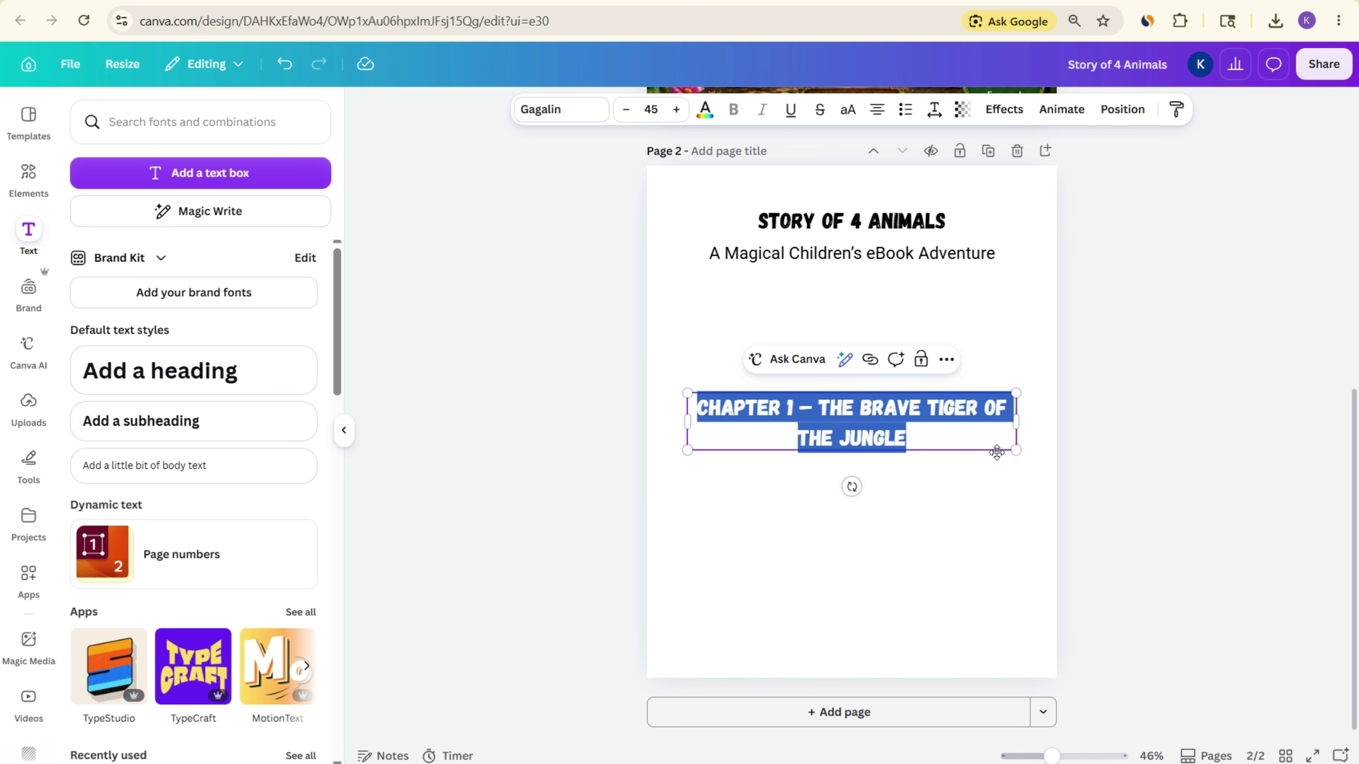
# - Search the fonts for "cartoon" and set the Chapter 1 heading's font to Kapsalon
pyautogui.click(839, 258)
pyautogui.click(868, 400)
pyautogui.click(560, 111)
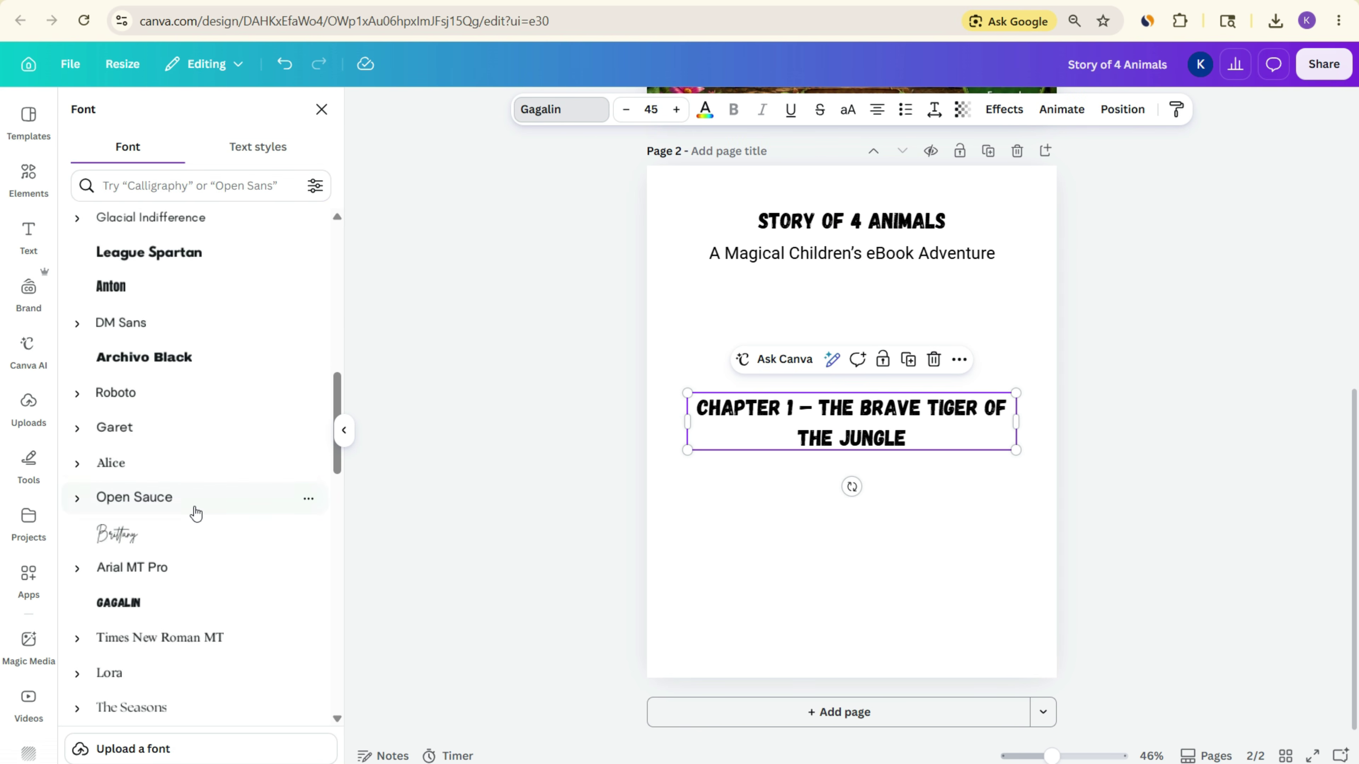
pyautogui.scroll(-8, 194, 508)
pyautogui.scroll(-3, 196, 497)
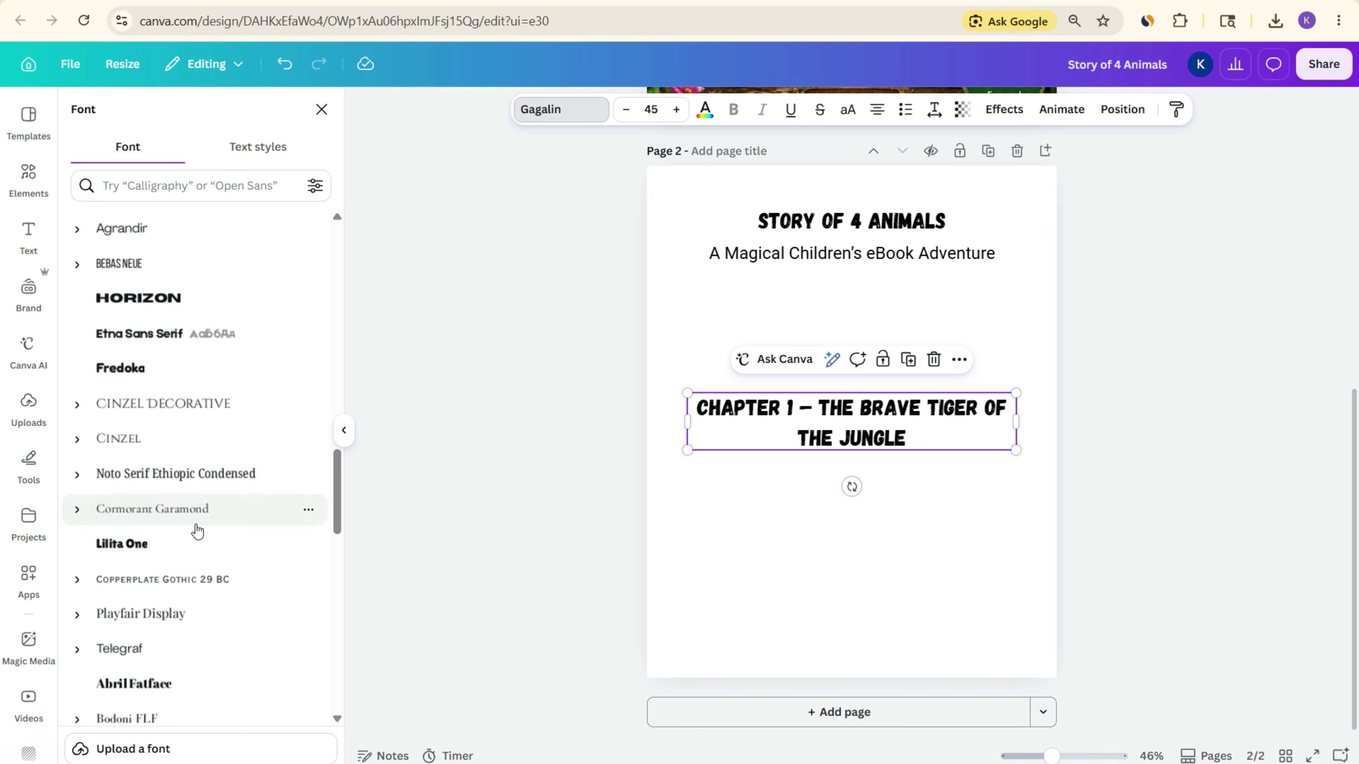
pyautogui.scroll(-5, 196, 527)
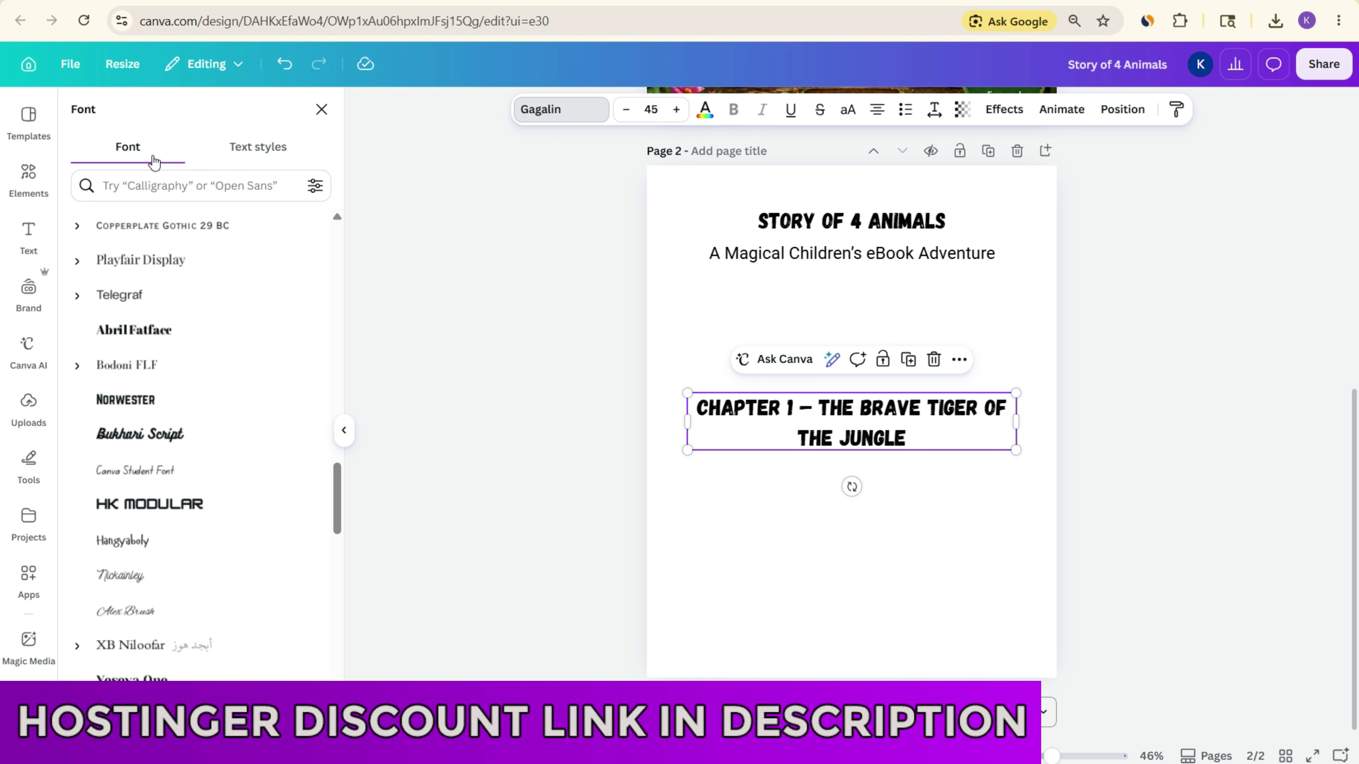
pyautogui.click(145, 185)
pyautogui.write('carto')
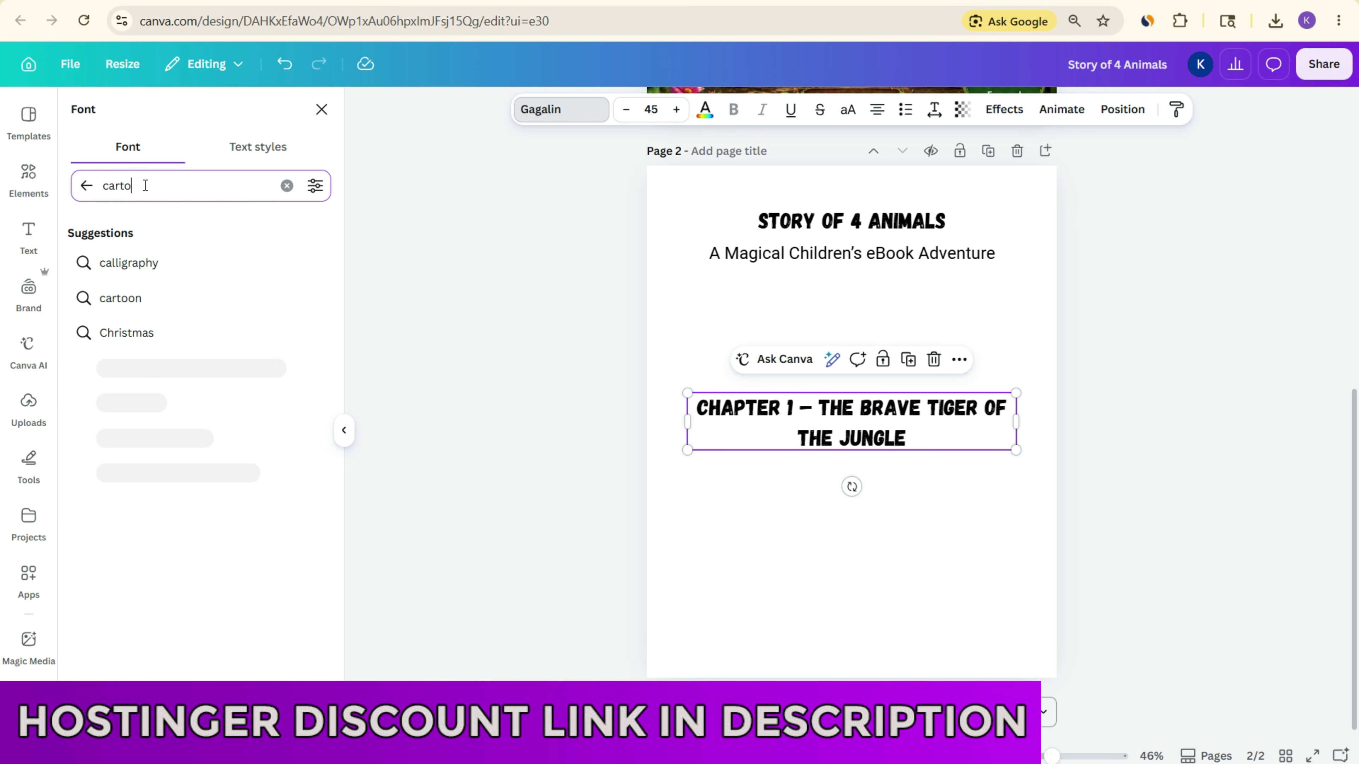
pyautogui.write('on')
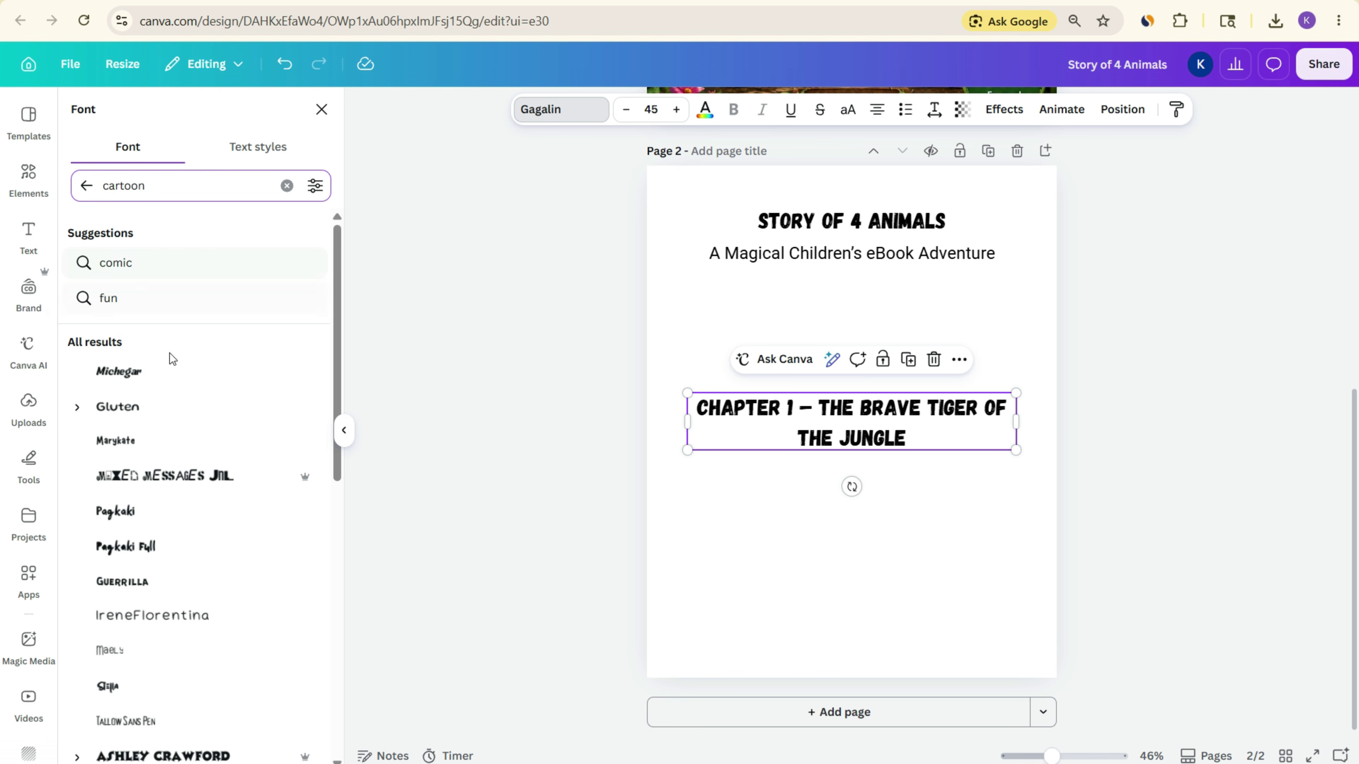
pyautogui.scroll(-5, 205, 481)
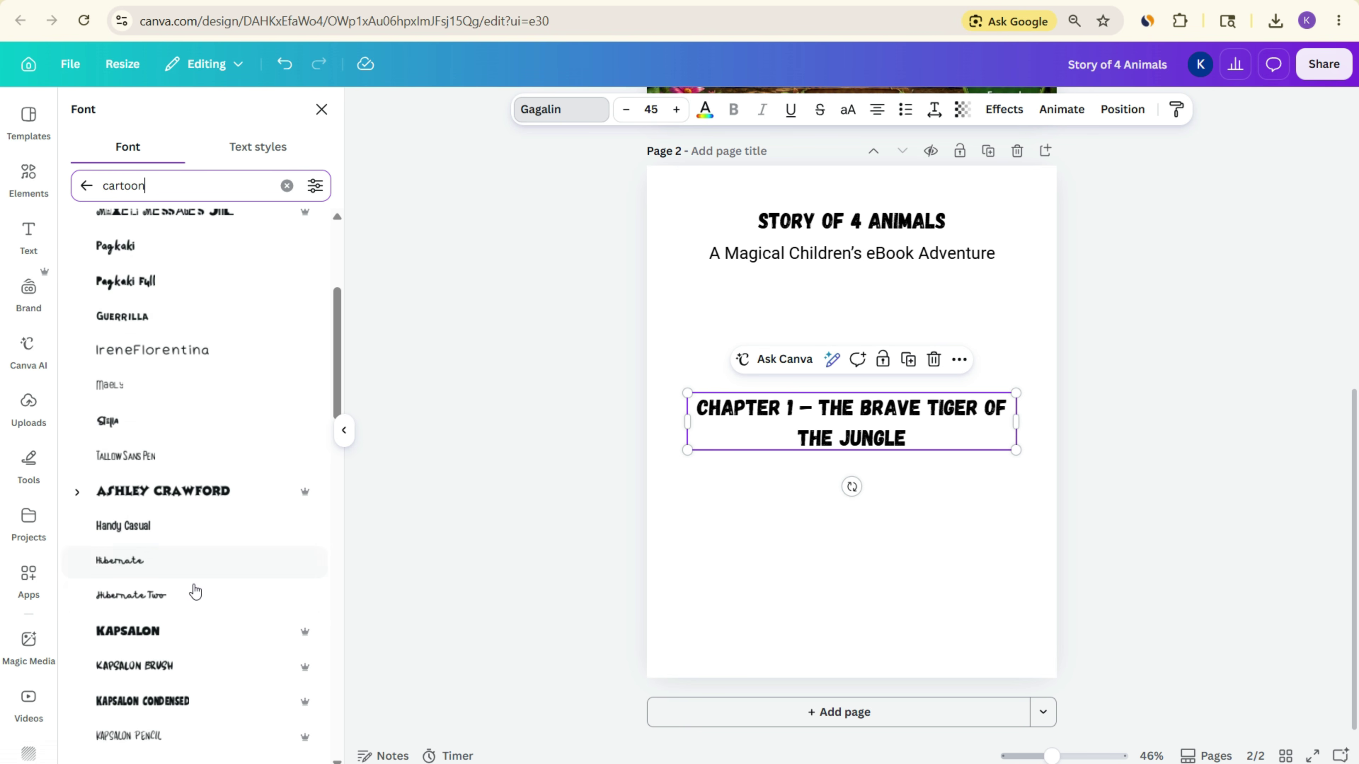
pyautogui.scroll(-3, 182, 642)
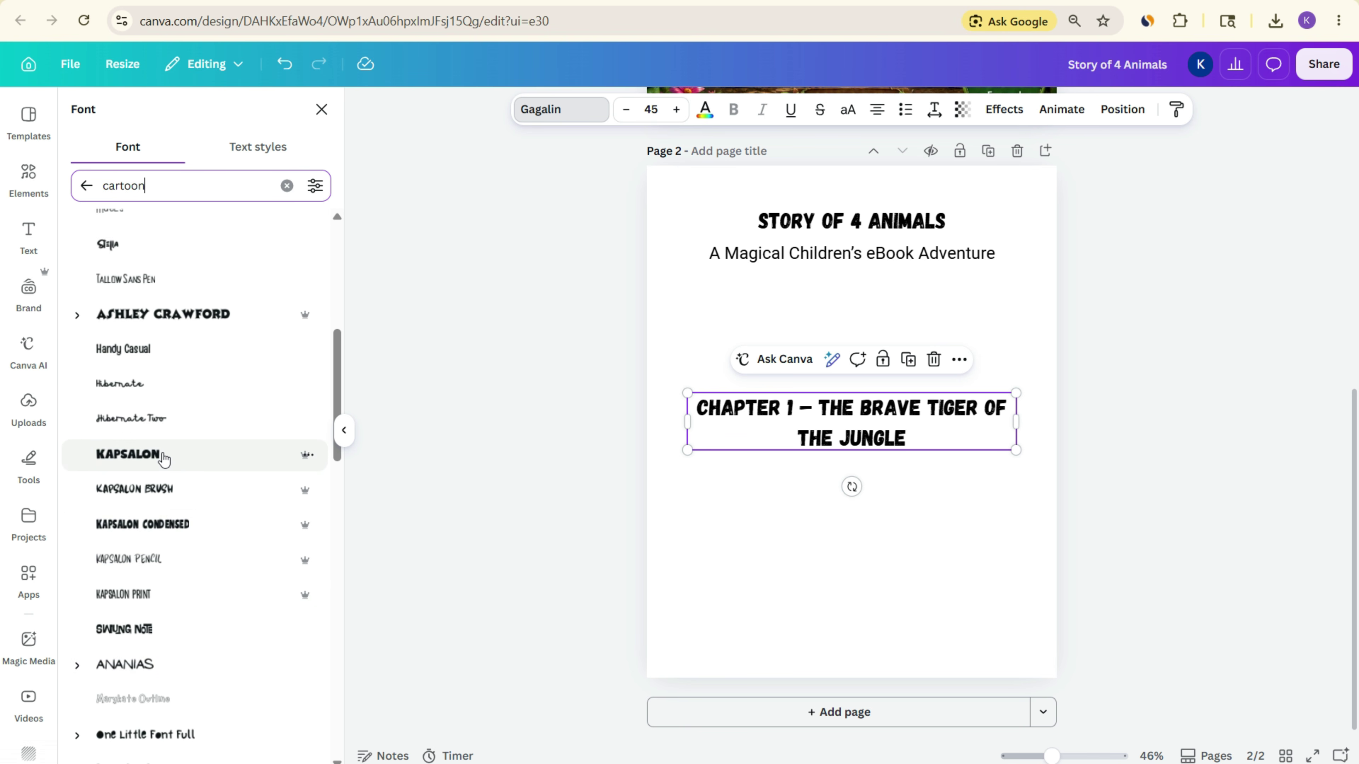
pyautogui.click(163, 455)
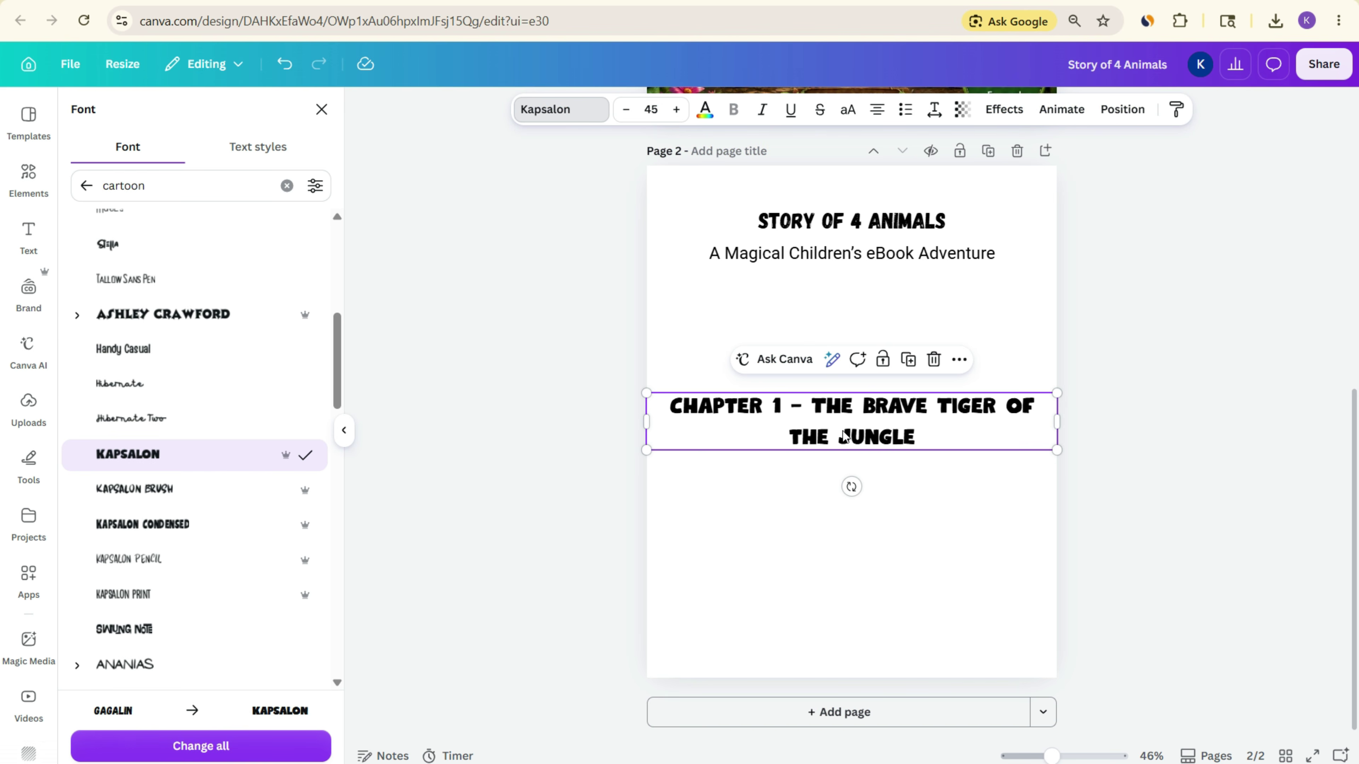
# - Scale the Chapter 1 heading down and position it centred just below the subtitle on page 2
pyautogui.moveTo(1055, 452); pyautogui.dragTo(987, 417)
pyautogui.moveTo(840, 434); pyautogui.dragTo(884, 308)
pyautogui.click(1068, 396)
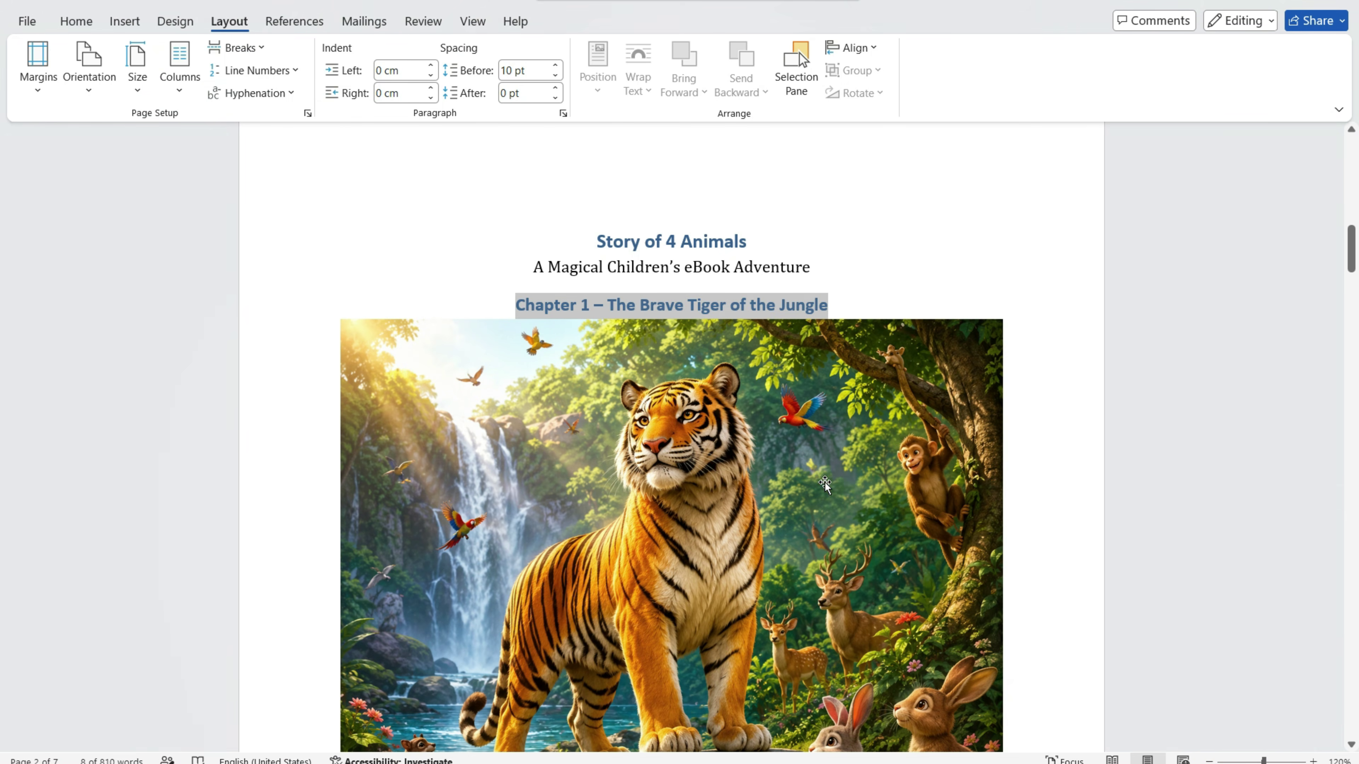
# - Switch to the Word document and select the tiger picture below the Chapter 1 heading
pyautogui.click(732, 477)
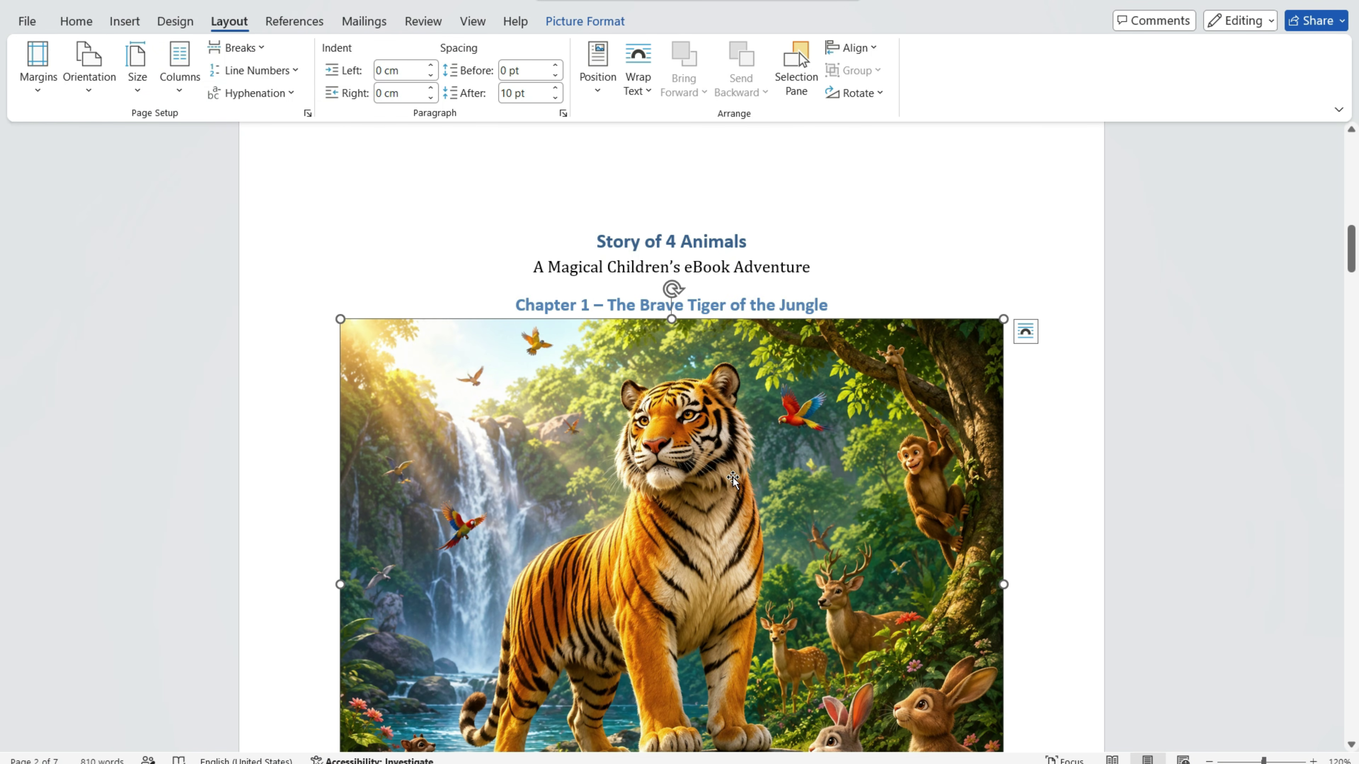
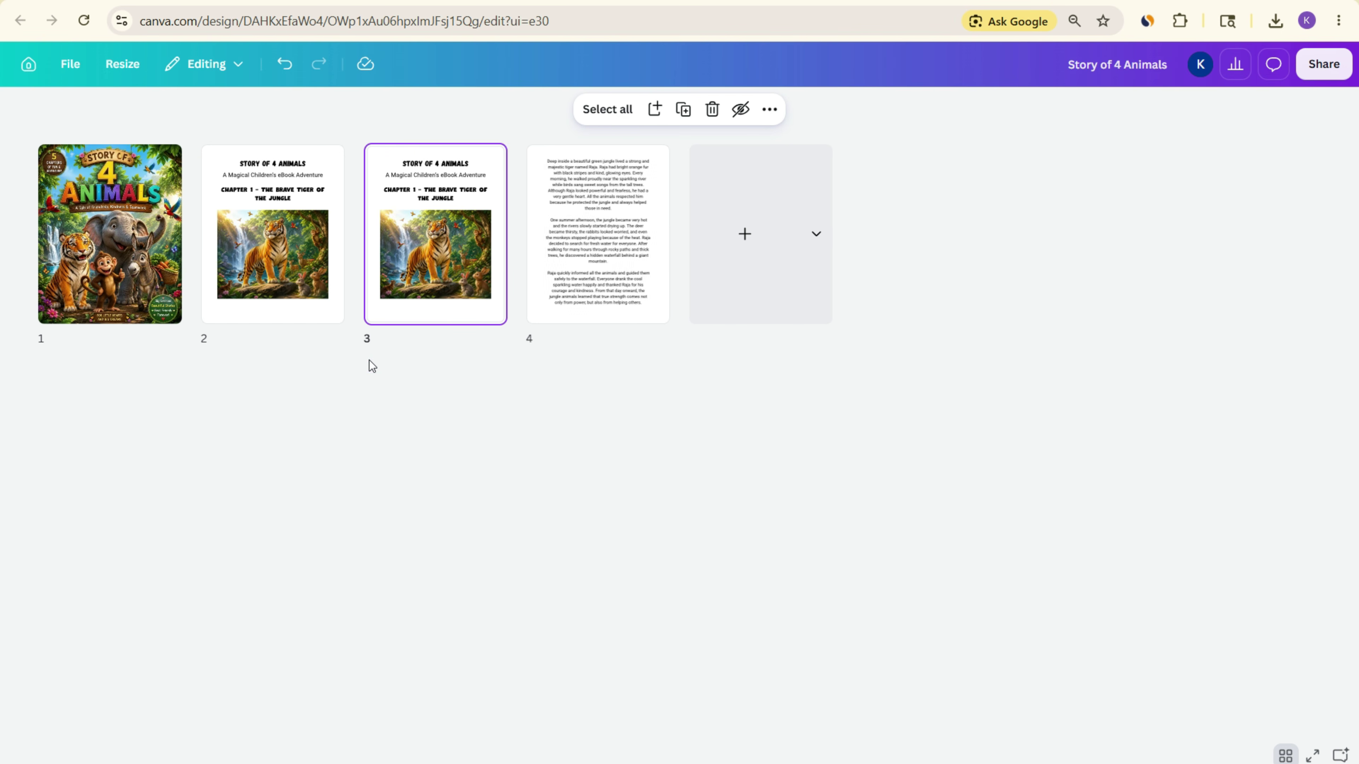
# - Add a blank page at the end and move the story text page ahead of the duplicated chapter title page
pyautogui.click(743, 262)
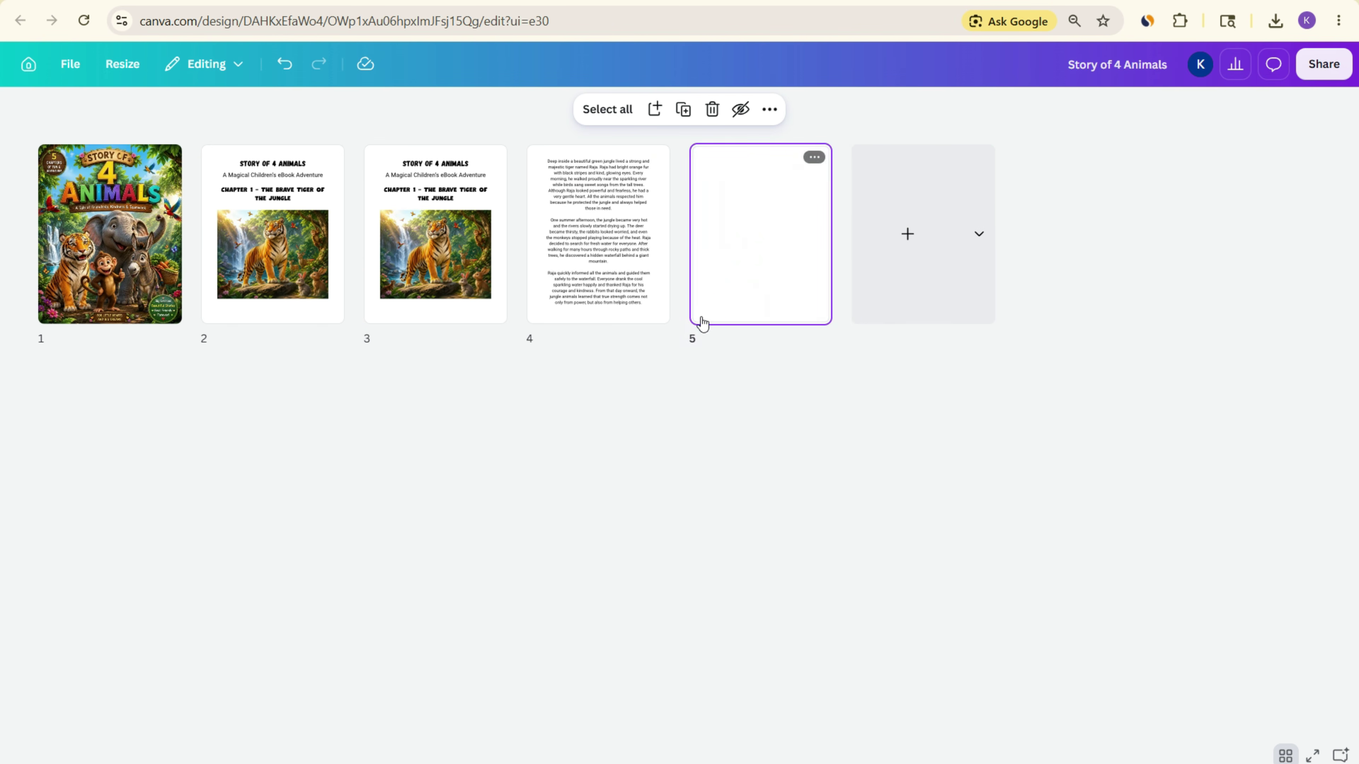
pyautogui.moveTo(421, 221); pyautogui.dragTo(658, 234)
pyautogui.moveTo(576, 212); pyautogui.dragTo(392, 216)
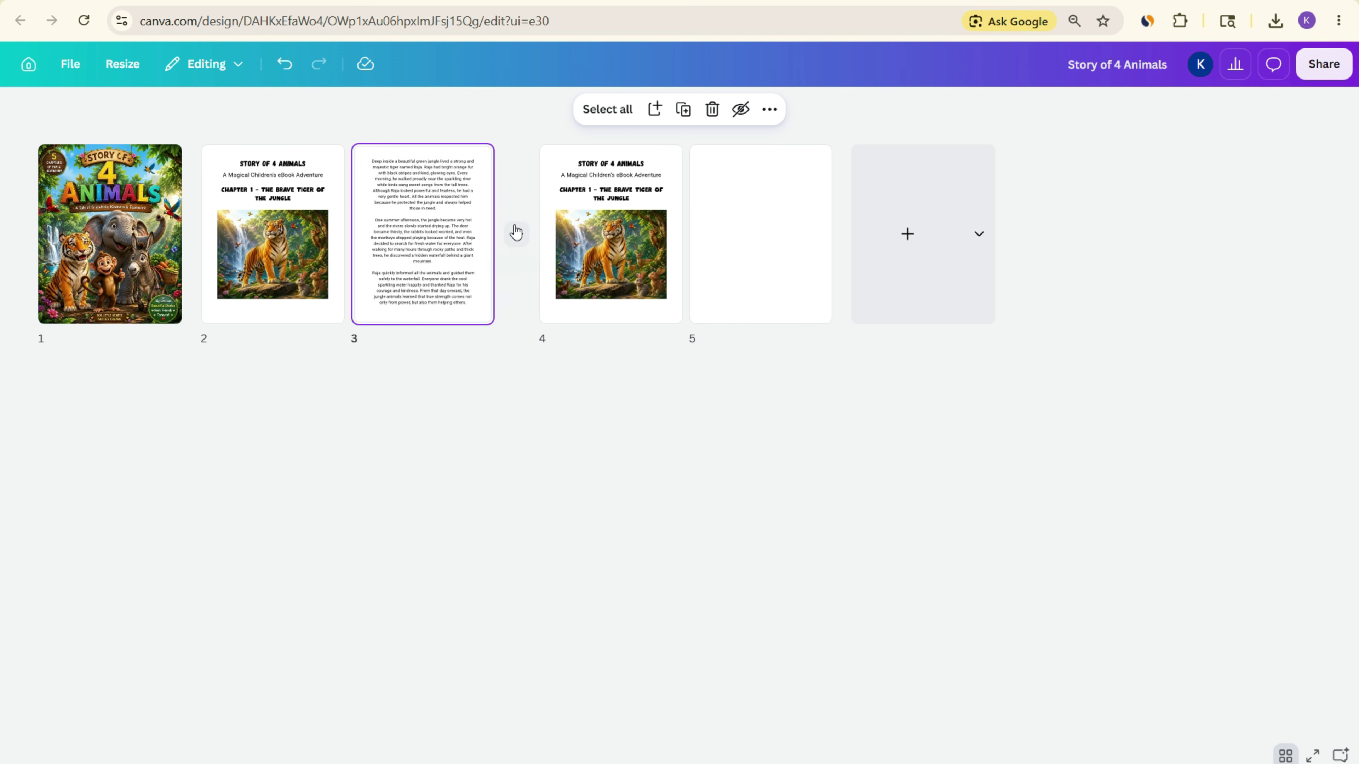
pyautogui.click(613, 225)
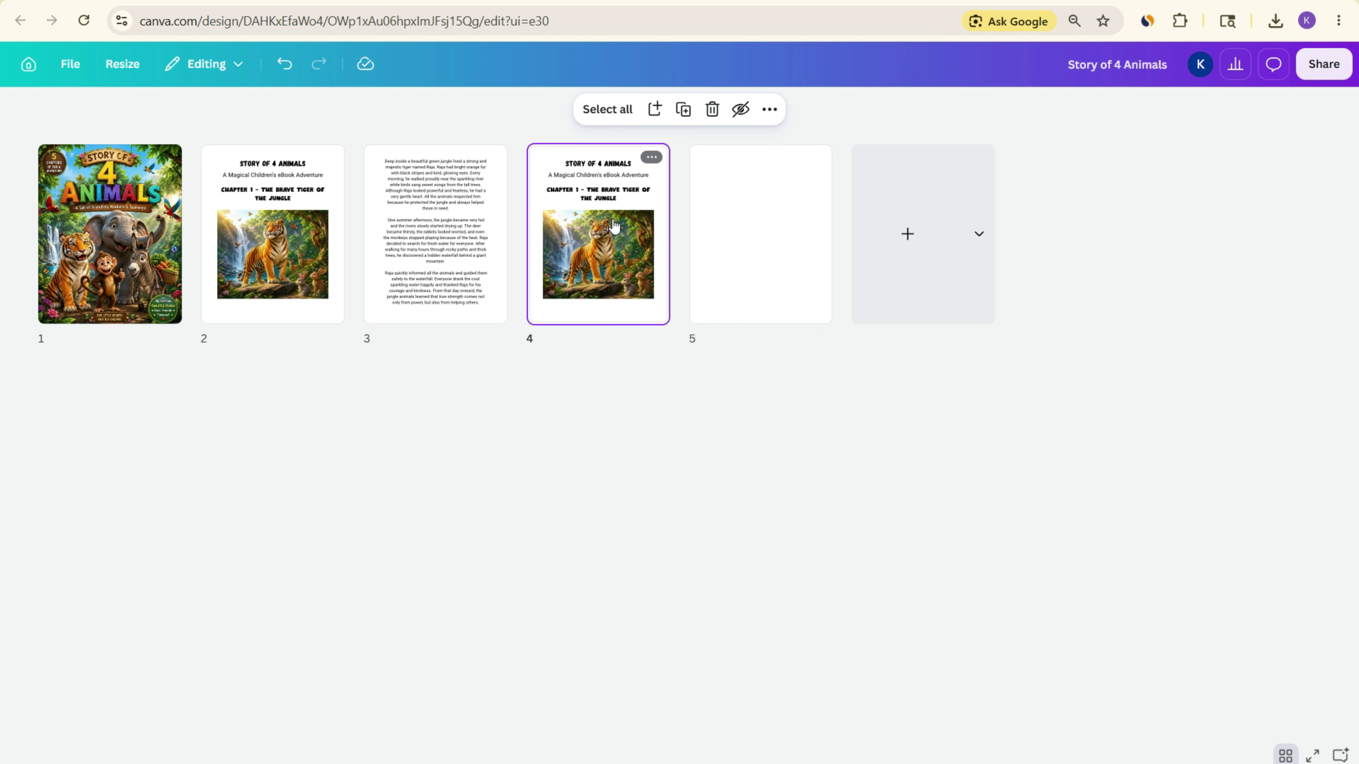
# - Duplicate the page 3 story text page and place the copy after the chapter title page on page 4
pyautogui.click(449, 227)
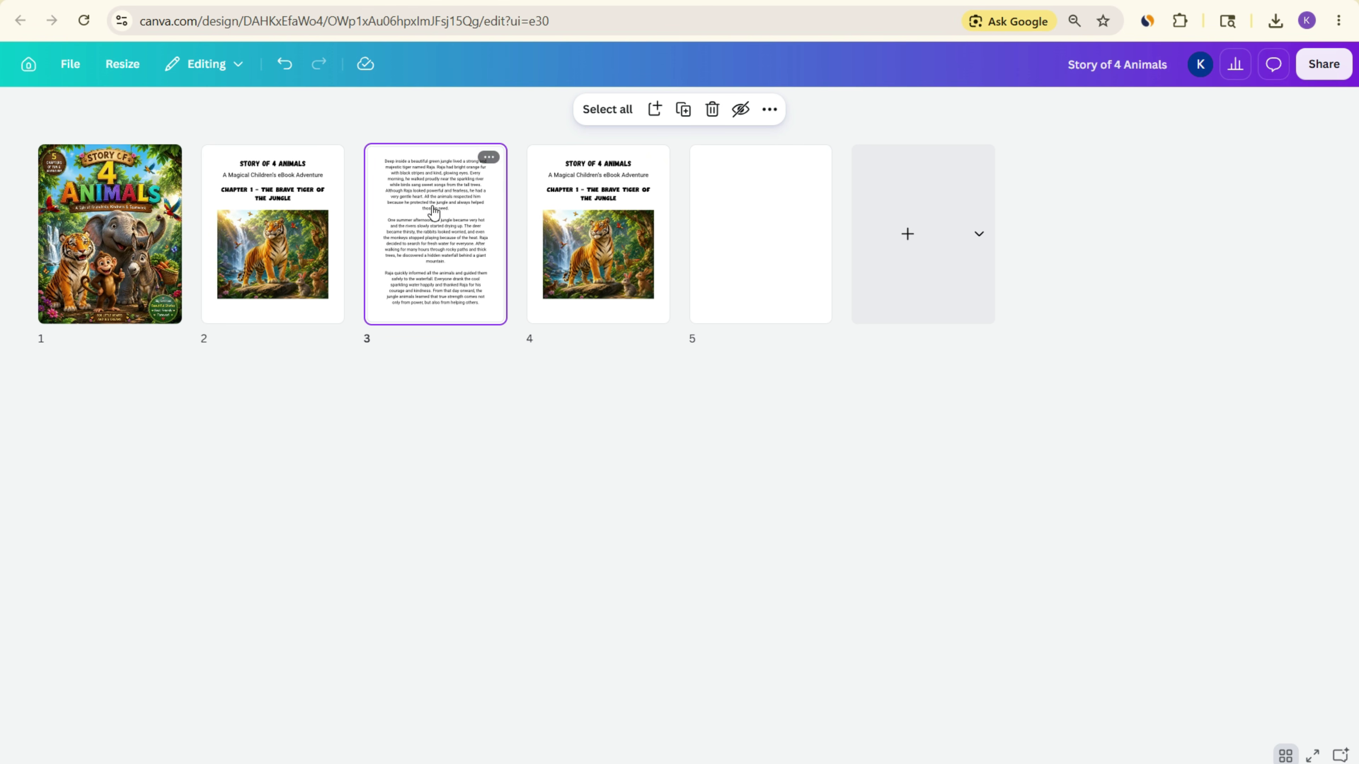
pyautogui.rightClick(434, 210)
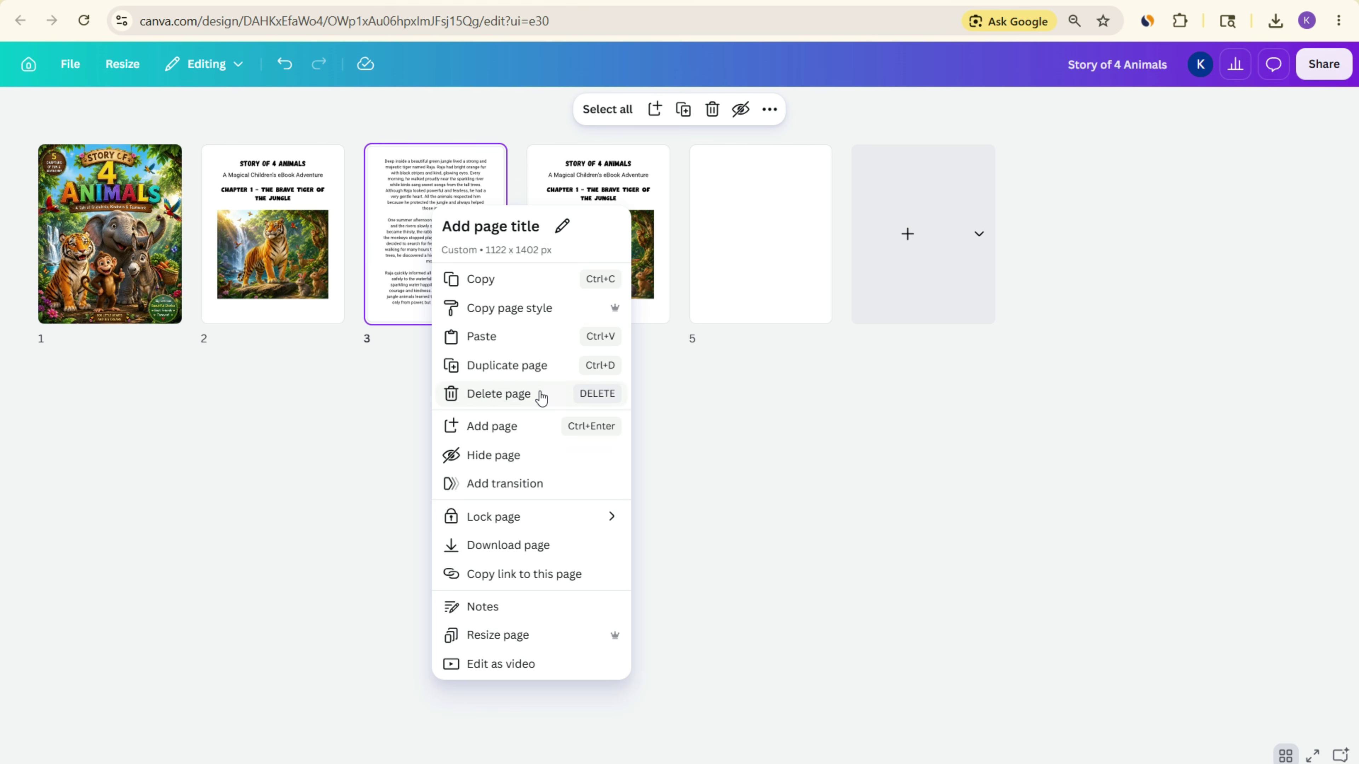
pyautogui.click(513, 365)
pyautogui.moveTo(604, 224); pyautogui.dragTo(873, 230)
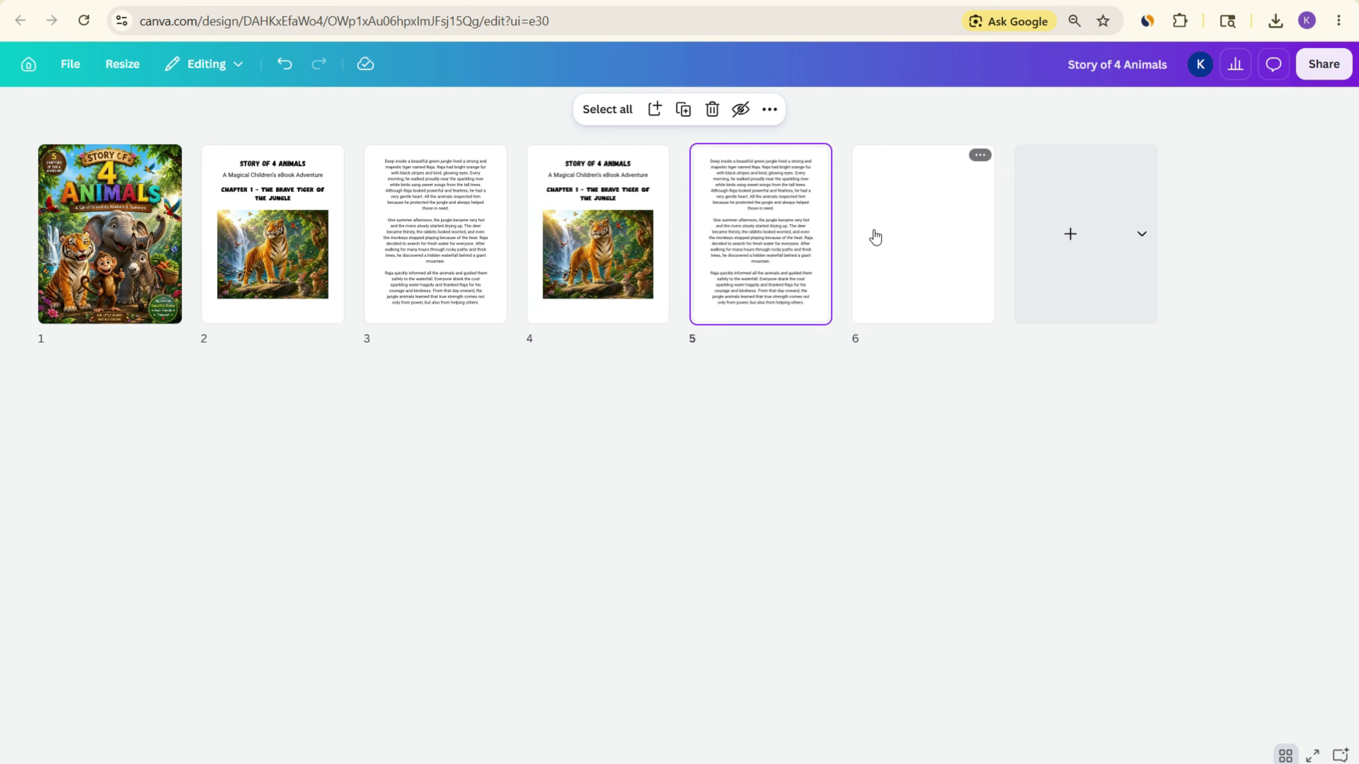
# - Return to the page editor at page 4 and delete its "Story of 4 Animals" title and the subtitle
pyautogui.click(616, 253)
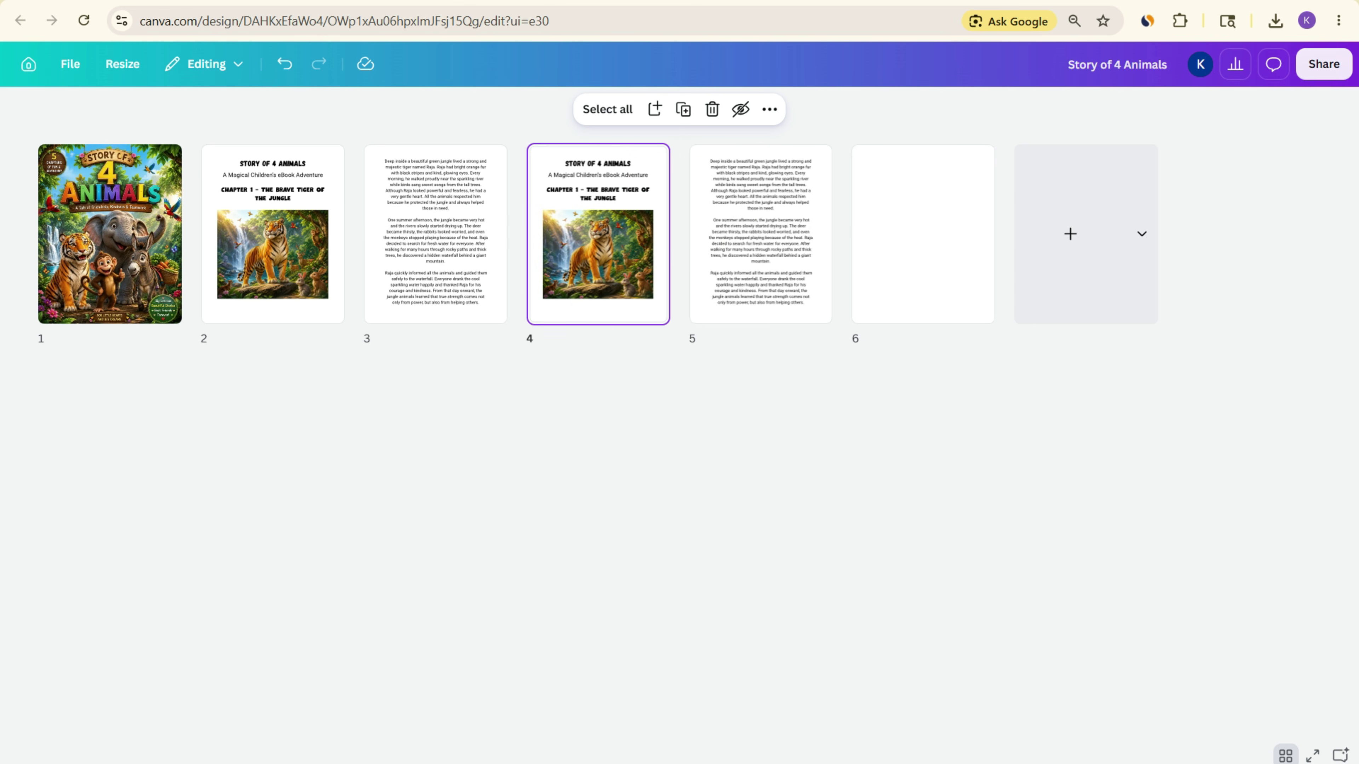
pyautogui.click(1285, 755)
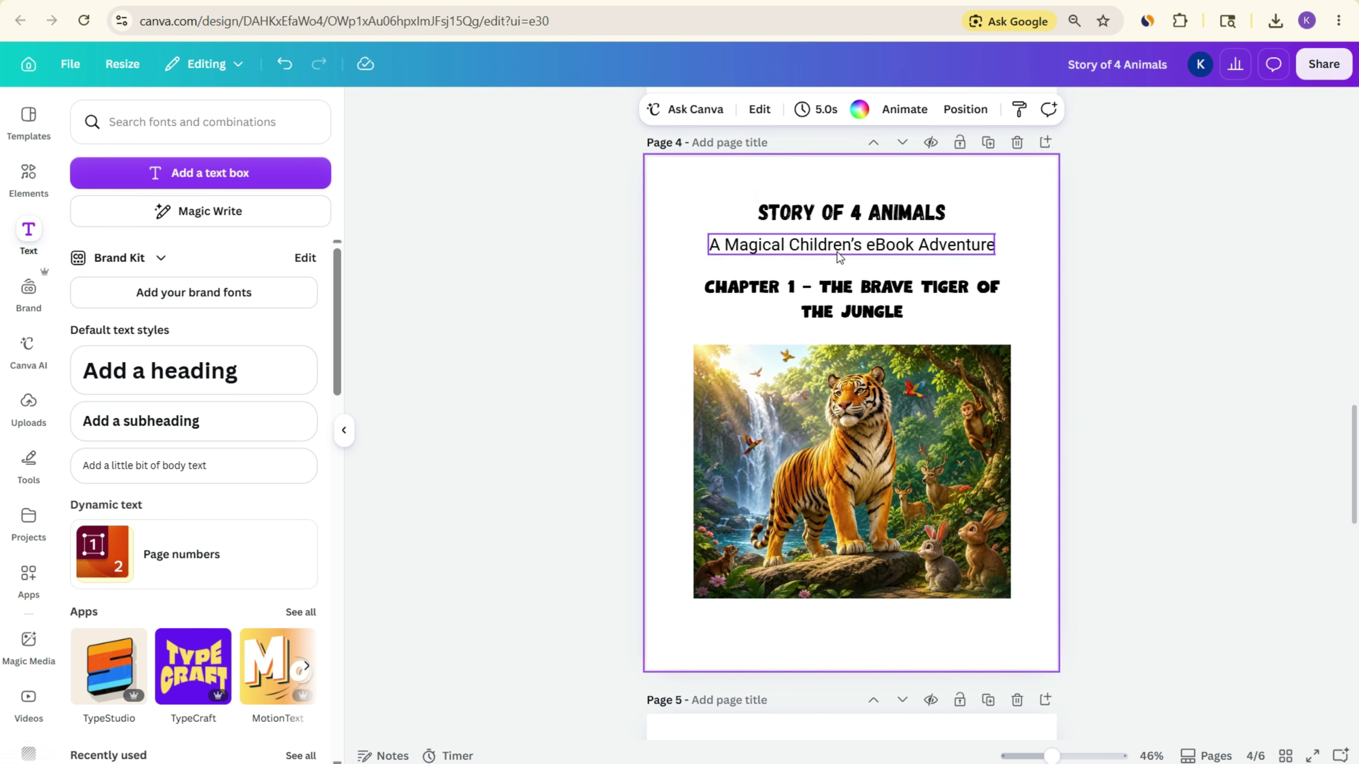
pyautogui.click(870, 211)
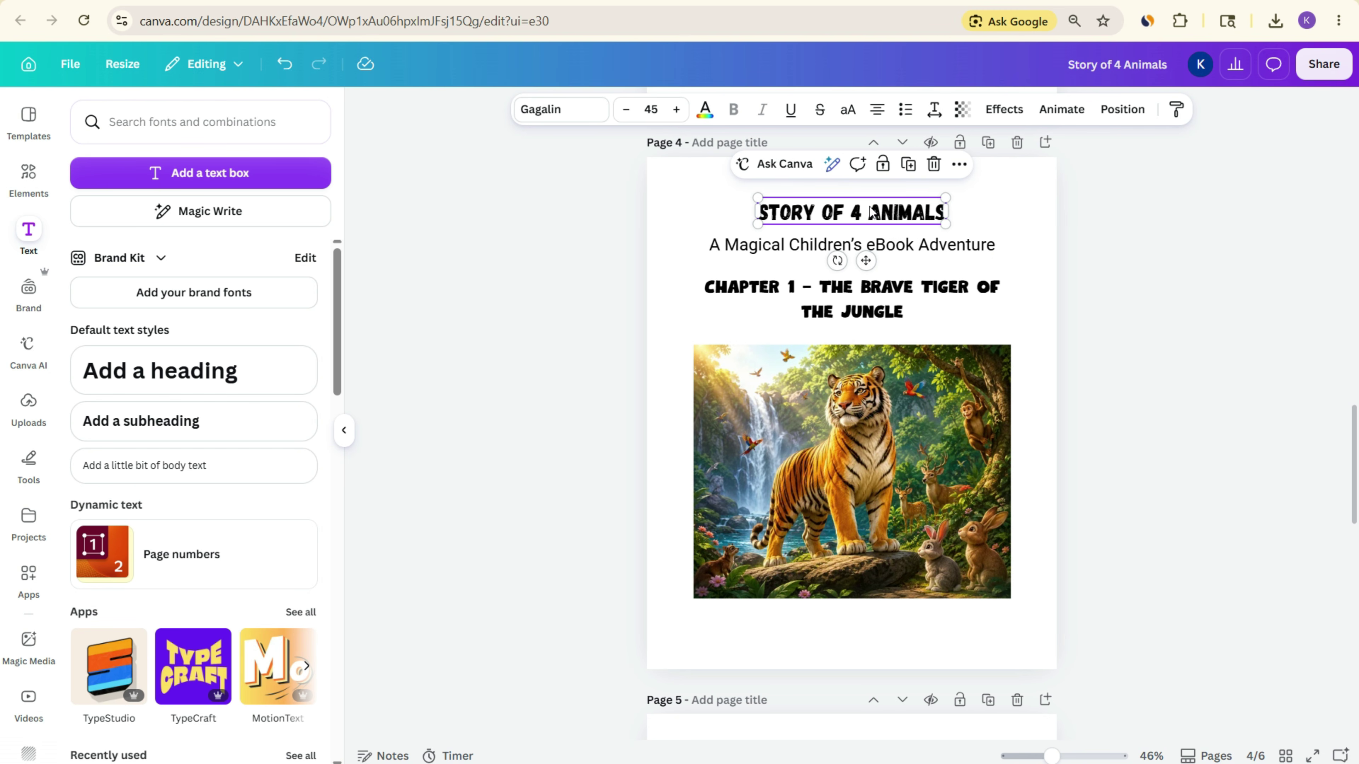
pyautogui.press('Delete')
pyautogui.click(858, 239)
pyautogui.press('Delete')
pyautogui.click(885, 301)
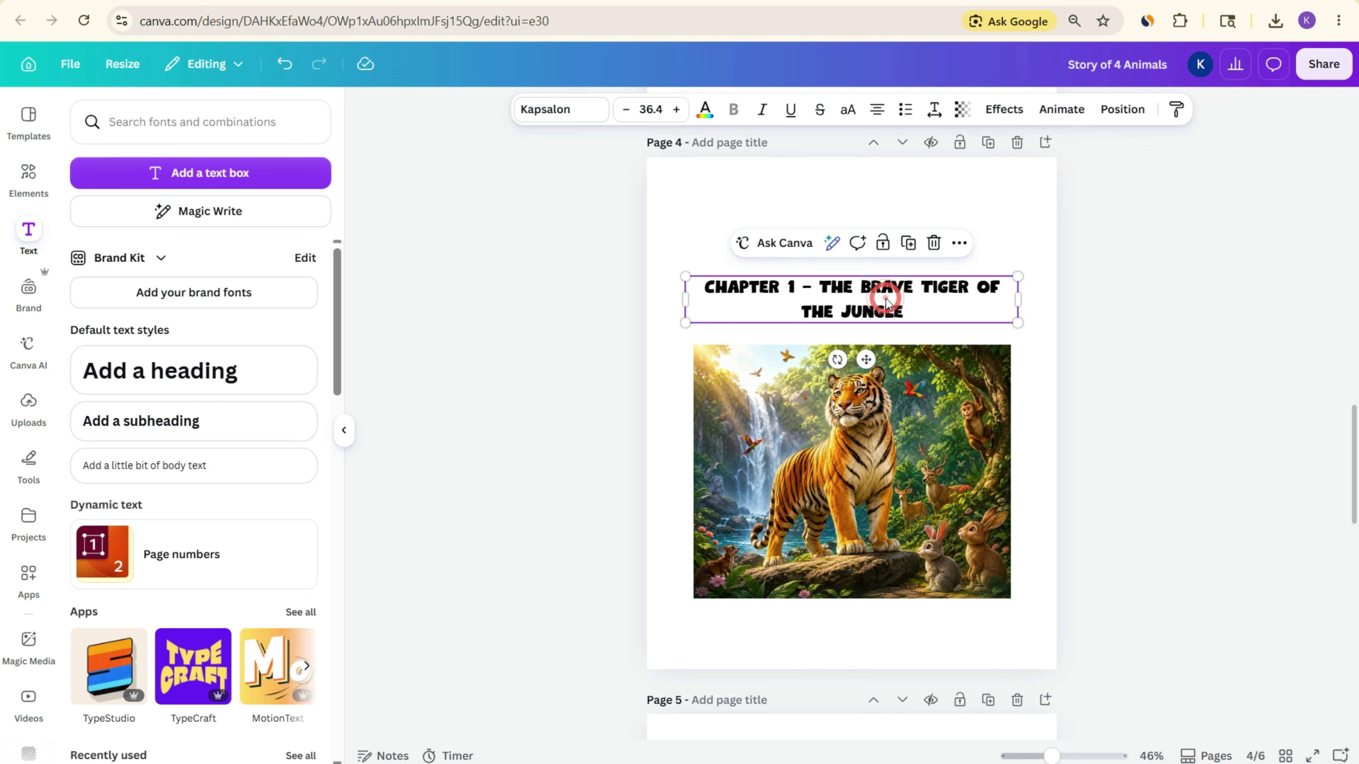
pyautogui.doubleClick(804, 286)
pyautogui.click(1231, 346)
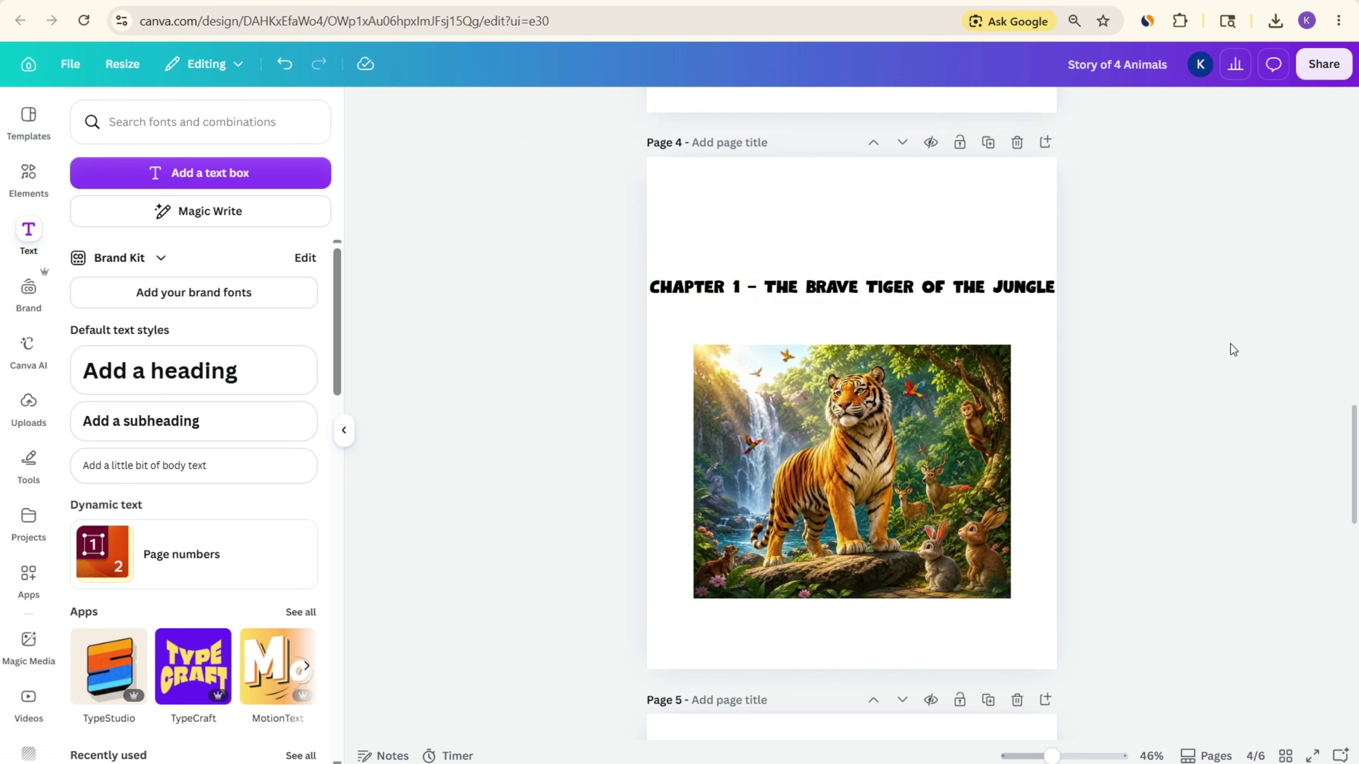
pyautogui.hotkey('ctrl', 'z')
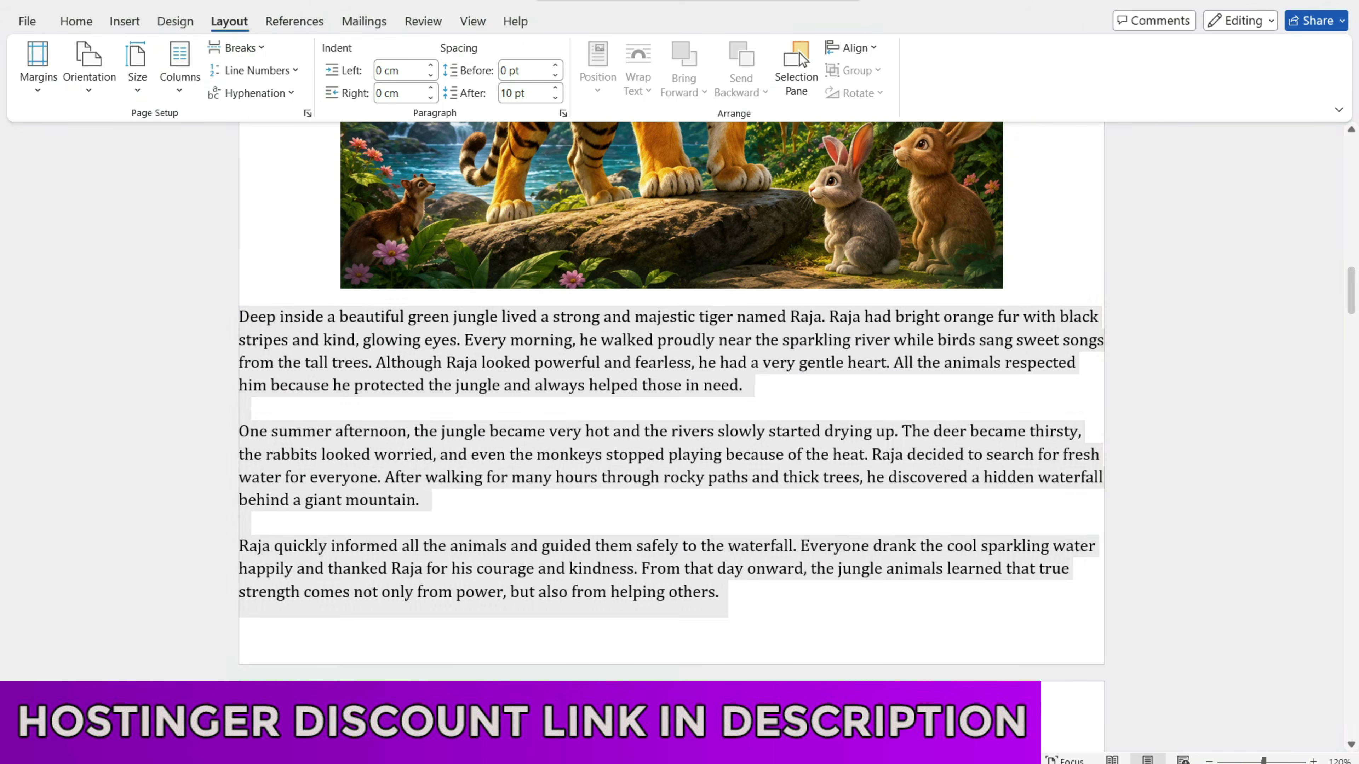
# - Replace the page 4 heading with "Chapter 2 – The Funny Monkey and the Golden Mangoes" copied from the Word document
pyautogui.scroll(-3, 902, 410)
pyautogui.scroll(-3, 903, 410)
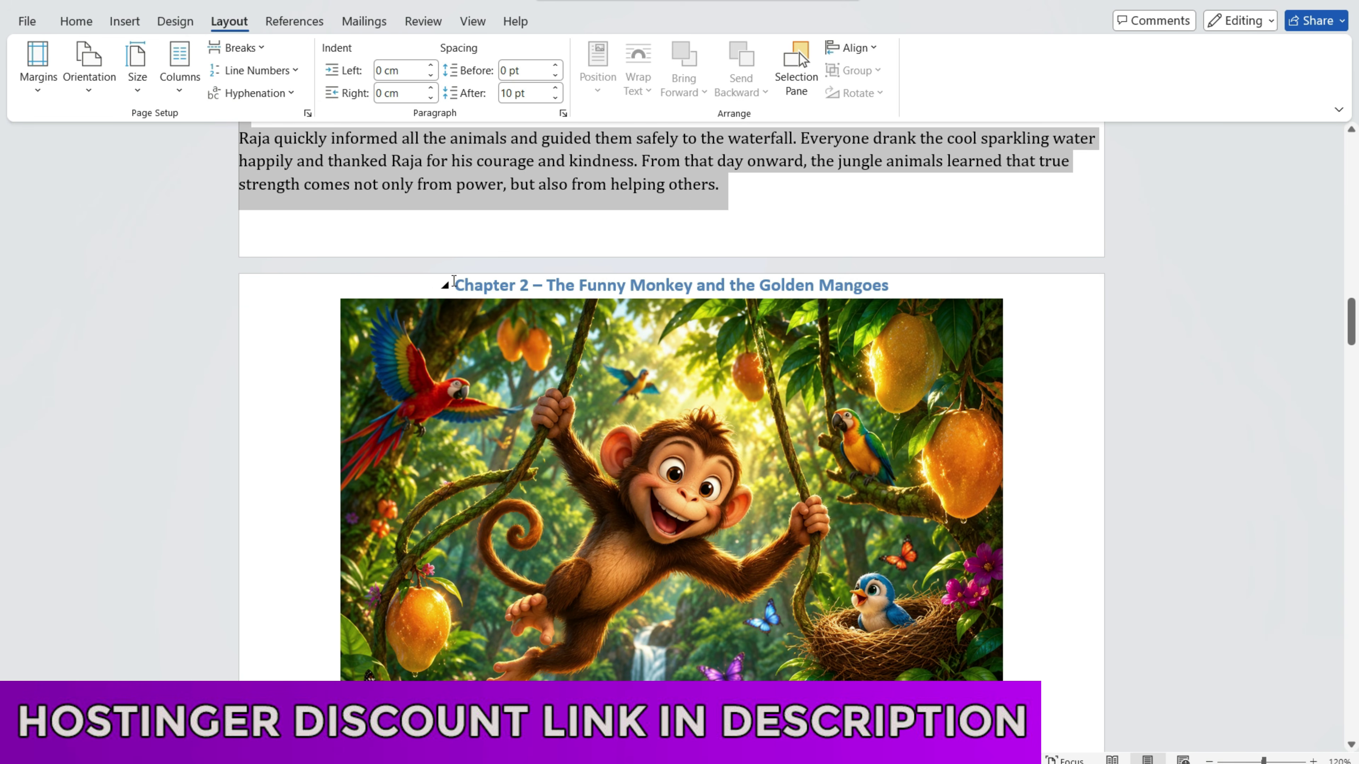
pyautogui.moveTo(453, 281); pyautogui.dragTo(901, 295)
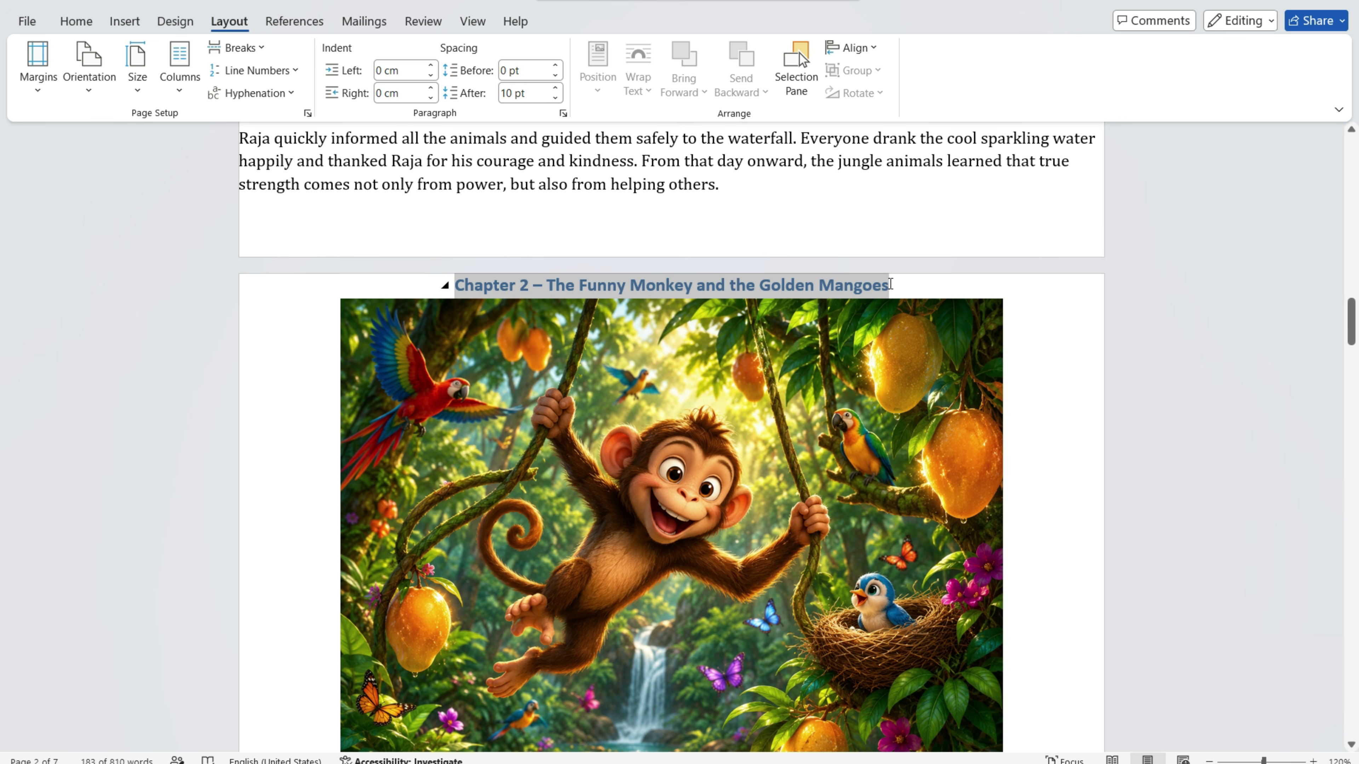
pyautogui.hotkey('alt', 'Tab')
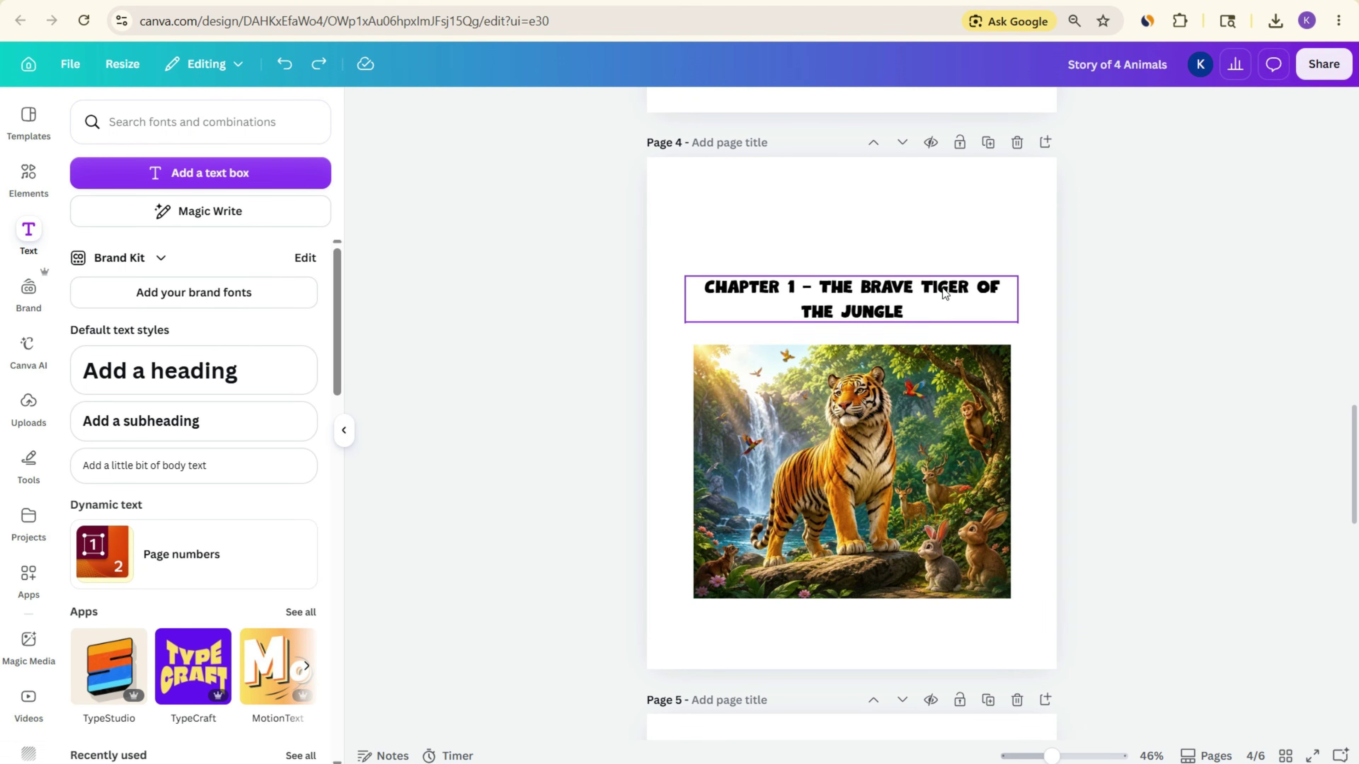
pyautogui.tripleClick(853, 283)
pyautogui.write('CHAPTER 2 - THE FUNNY MONKEY AND THE GOLDEN MANGOES')
pyautogui.click(1145, 318)
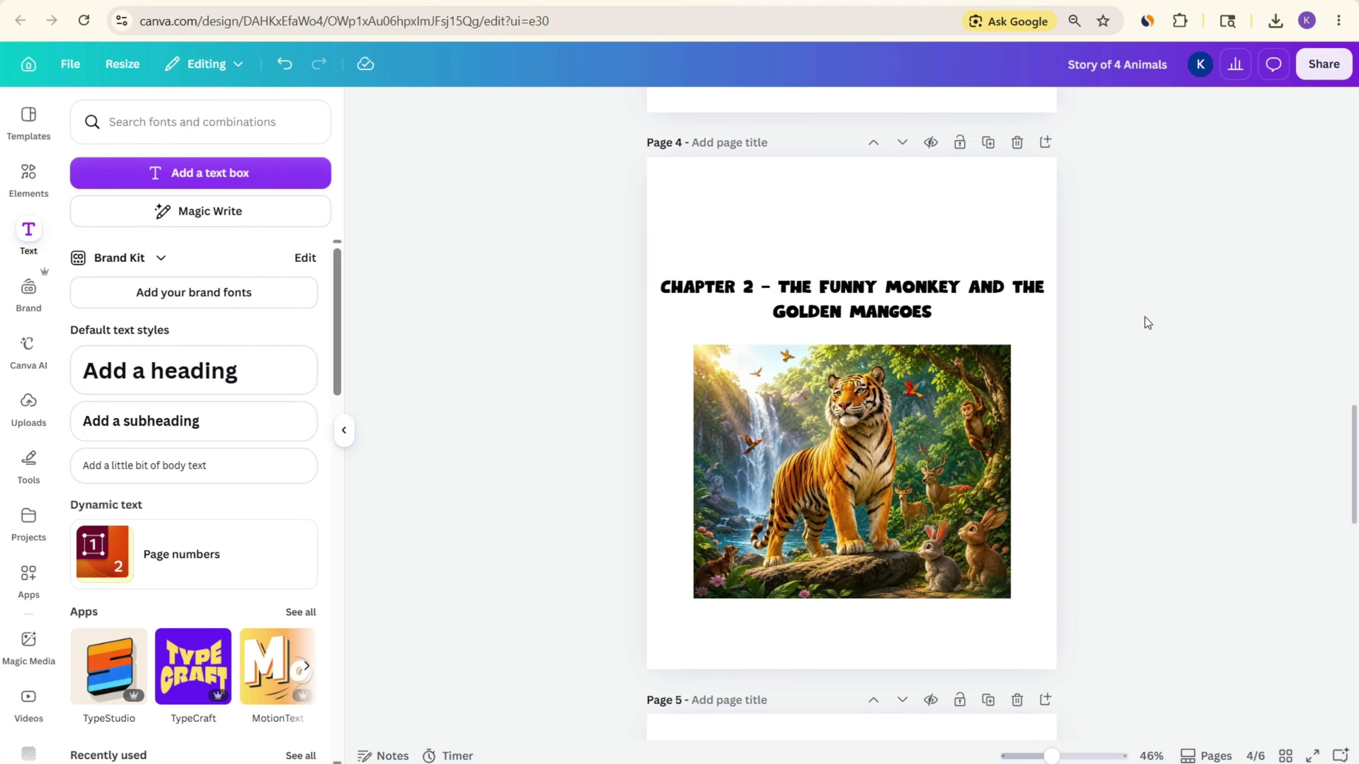
# - Narrow the Chapter 2 heading's text box from both sides and move it up, centred above the picture
pyautogui.click(647, 299)
pyautogui.moveTo(646, 299); pyautogui.dragTo(712, 298)
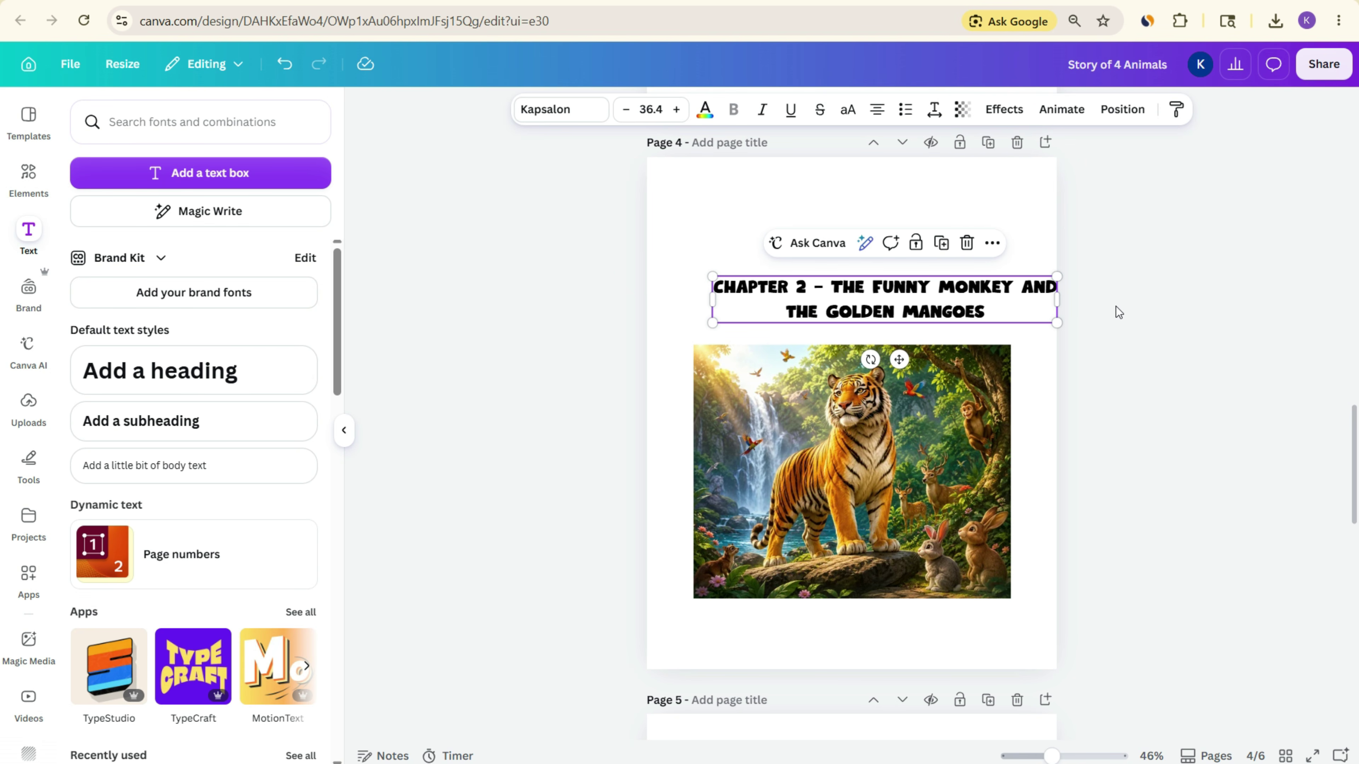
pyautogui.moveTo(1058, 298); pyautogui.dragTo(1022, 300)
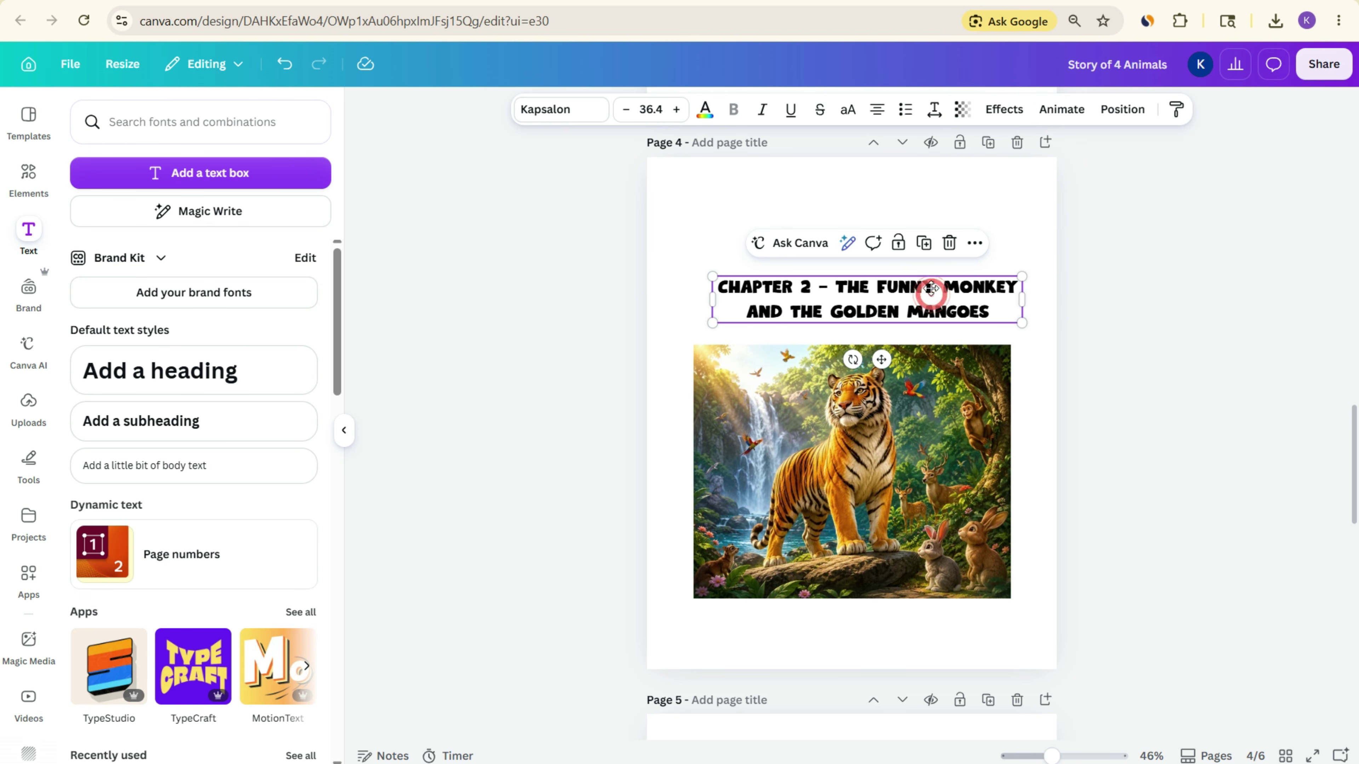
pyautogui.moveTo(932, 293); pyautogui.dragTo(915, 257)
pyautogui.click(1071, 273)
# - Replace the tiger picture on page 4 with the Chapter 2 monkey picture copied from the Word document
pyautogui.click(723, 503)
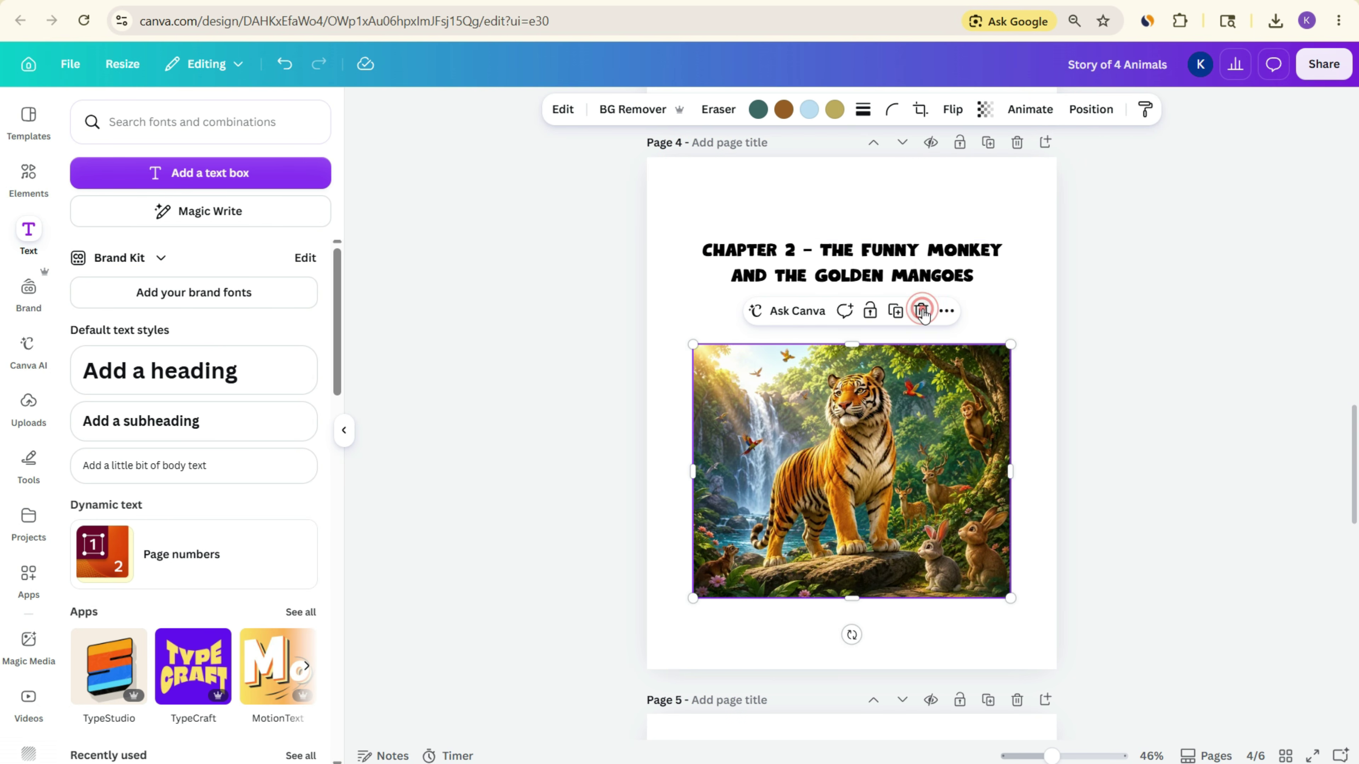
pyautogui.hotkey('alt', 'Tab')
pyautogui.click(662, 478)
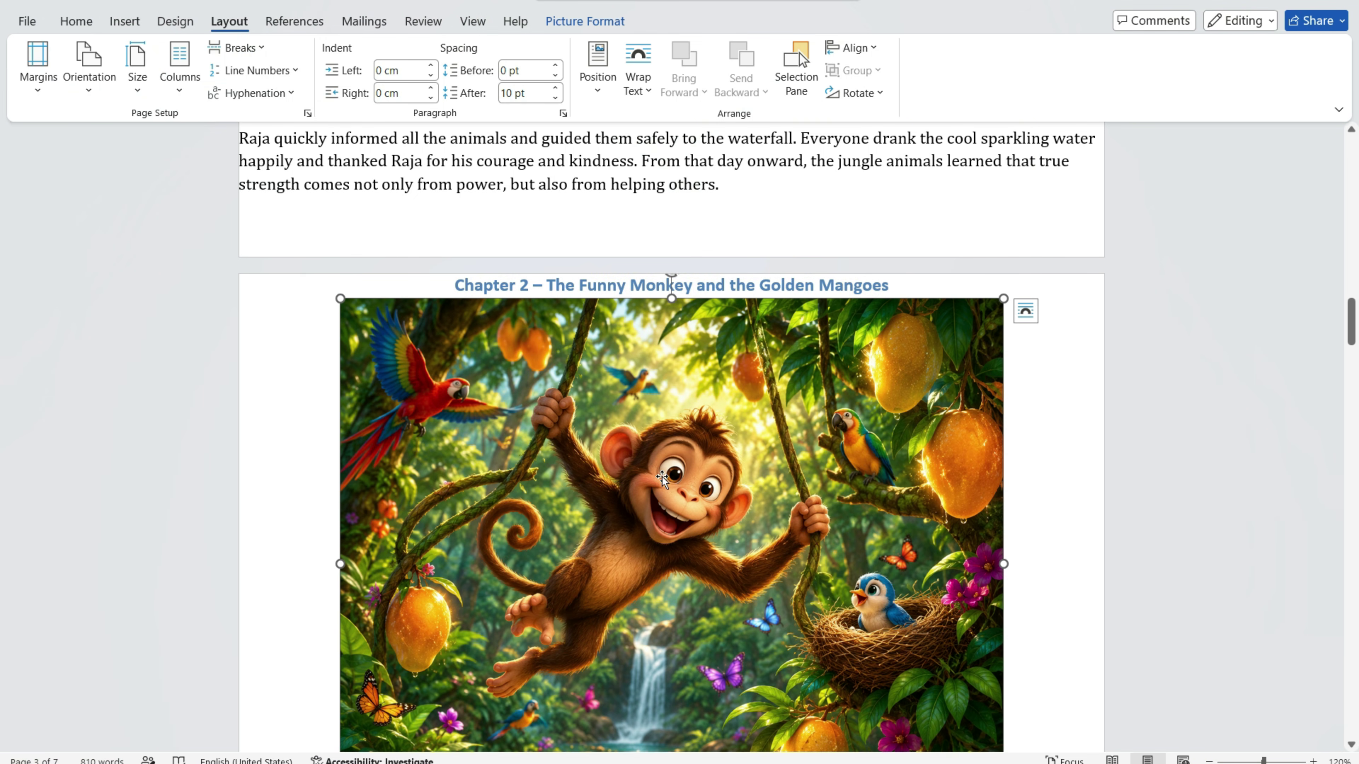
pyautogui.hotkey('alt', 'Tab')
pyautogui.hotkey('ctrl', 'v')
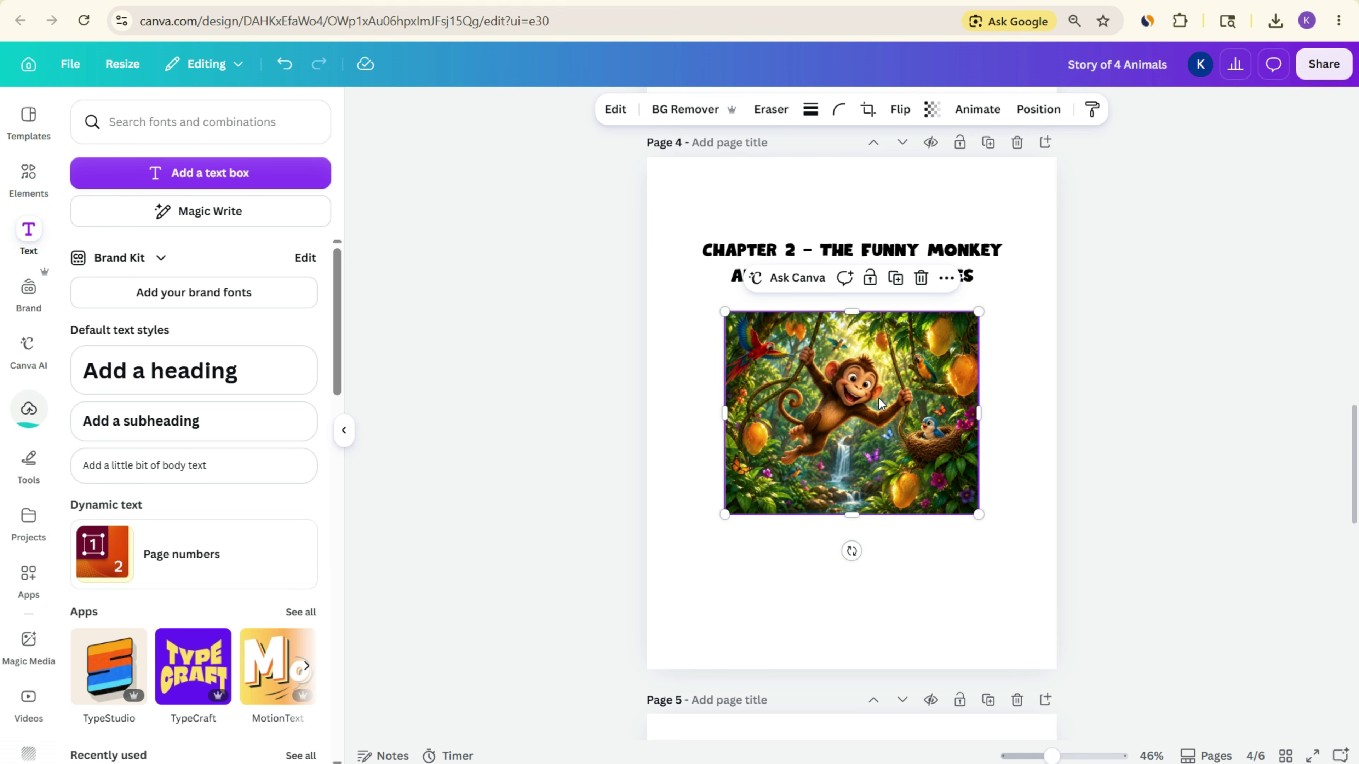
# - Enlarge the monkey picture on page 4 and centre it below the Chapter 2 heading
pyautogui.scroll(5, 1216, 389)
pyautogui.scroll(-8, 1216, 388)
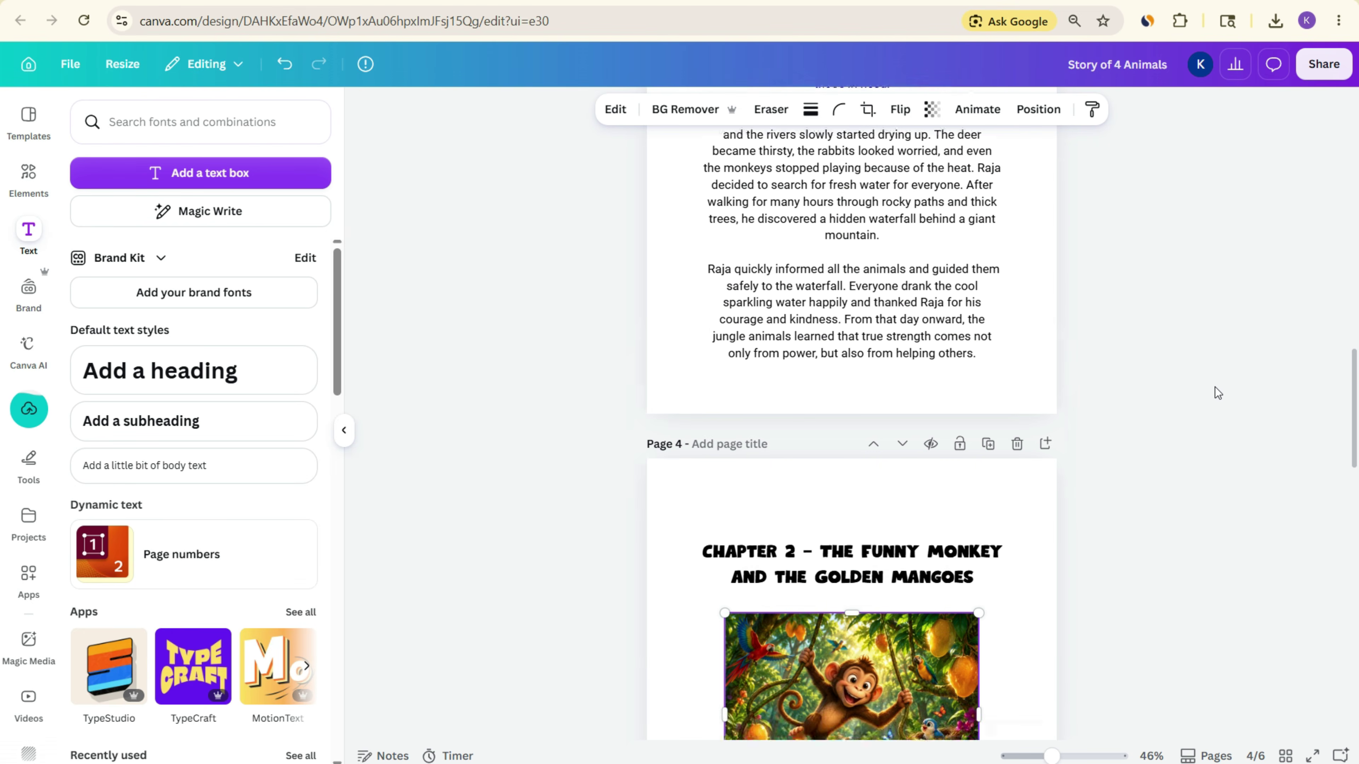
pyautogui.scroll(5, 907, 351)
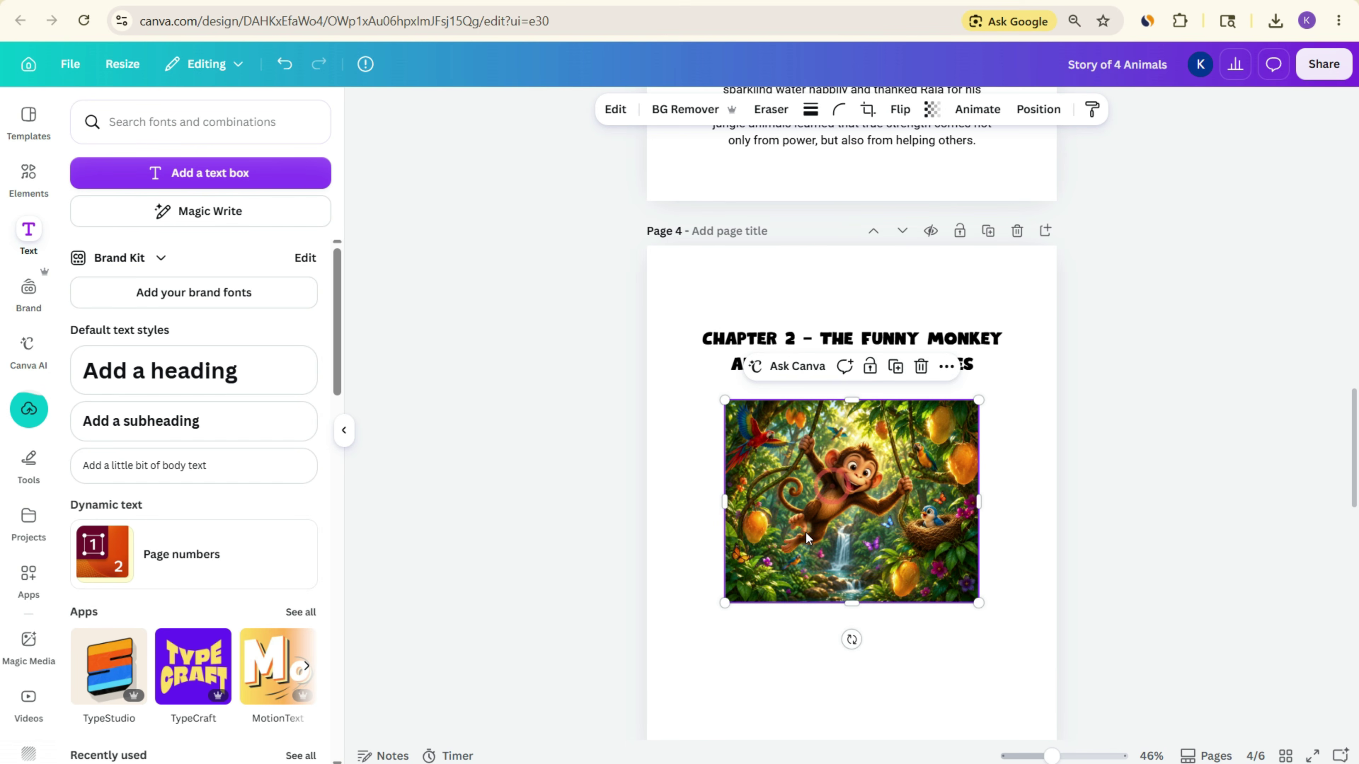
pyautogui.moveTo(726, 603); pyautogui.dragTo(667, 649)
pyautogui.moveTo(821, 545)
pyautogui.mouseDown()
pyautogui.moveTo(846, 550)
pyautogui.moveTo(846, 536)
pyautogui.moveTo(847, 551)
pyautogui.mouseUp()
pyautogui.click(1276, 433)
# - Replace the tiger story text on page 5 with the three Chapter 2 paragraphs about Monto copied from the Word document
pyautogui.scroll(-5, 1305, 407)
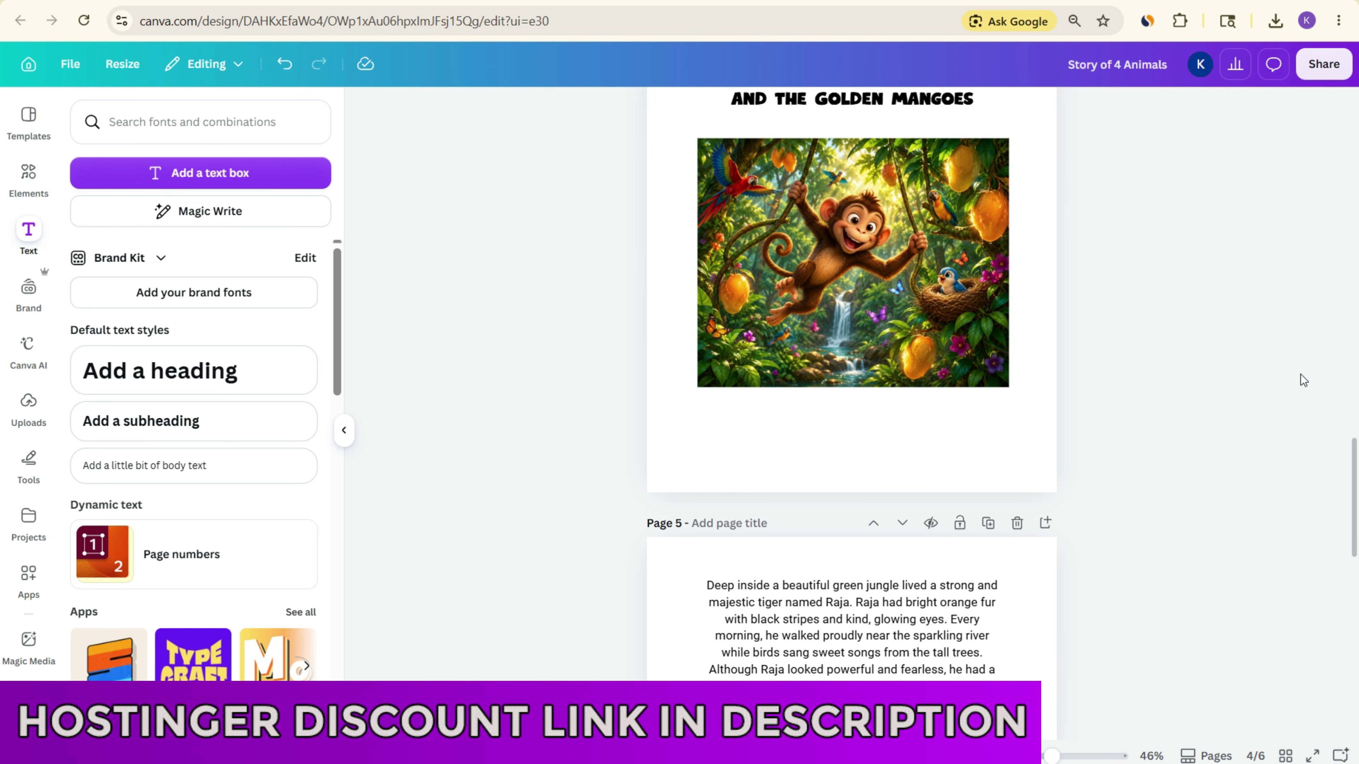
pyautogui.scroll(-3, 1036, 571)
pyautogui.click(856, 536)
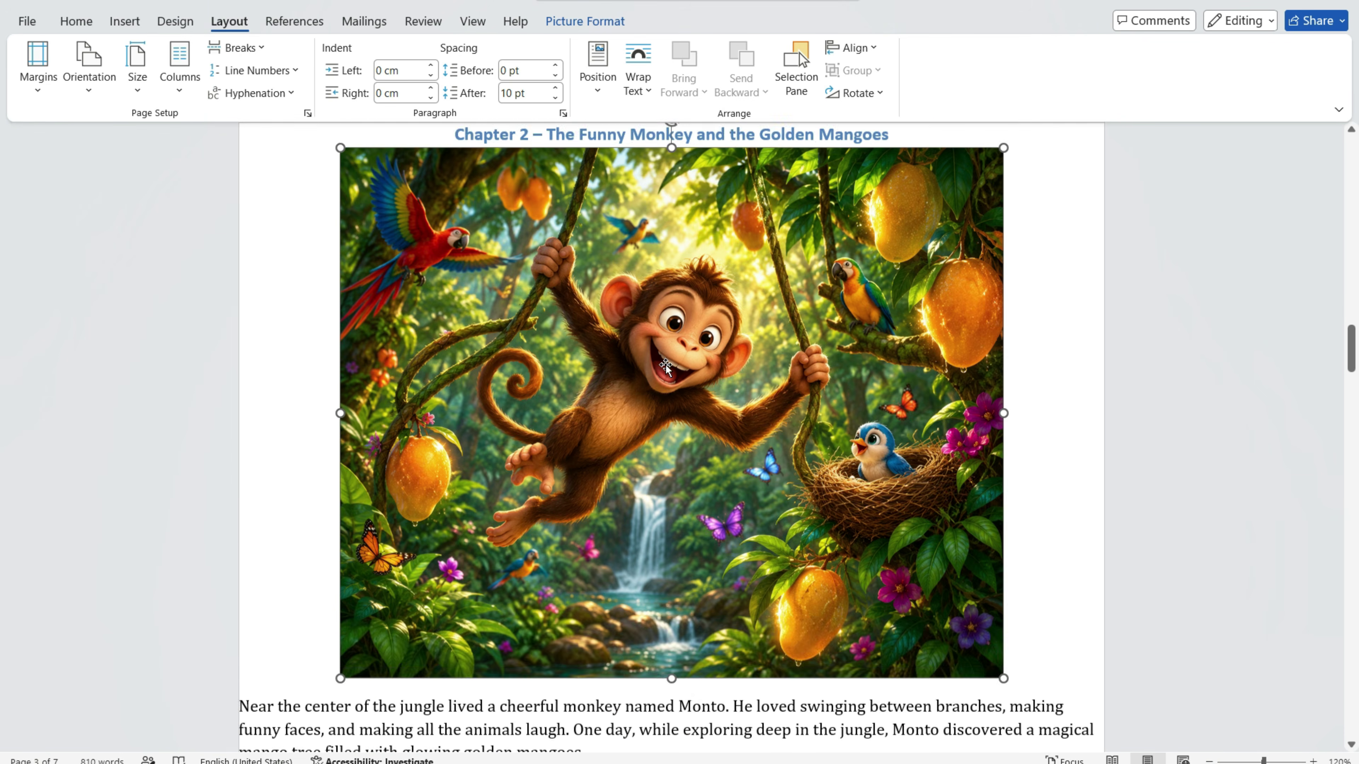
pyautogui.scroll(-5, 489, 321)
pyautogui.scroll(1, 489, 321)
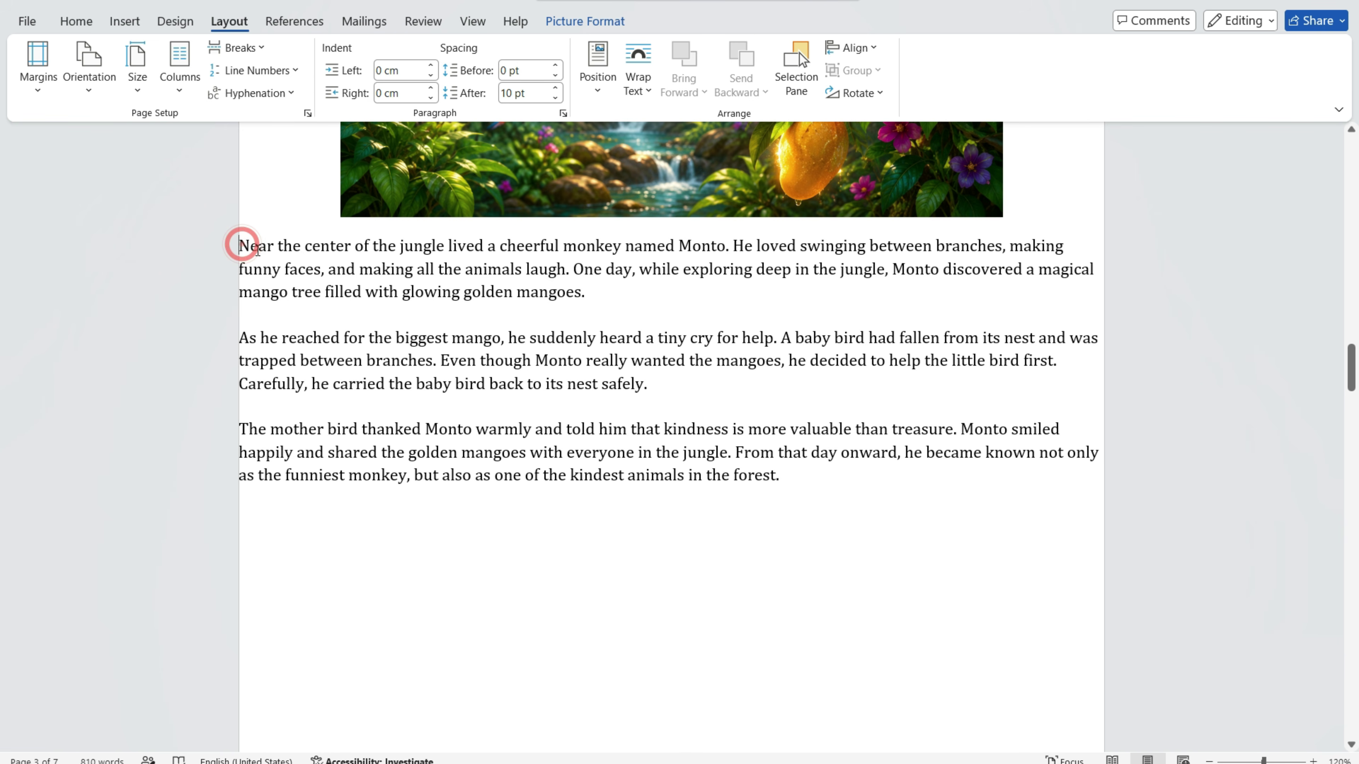
pyautogui.moveTo(241, 245); pyautogui.dragTo(800, 478)
pyautogui.hotkey('ctrl', 'c')
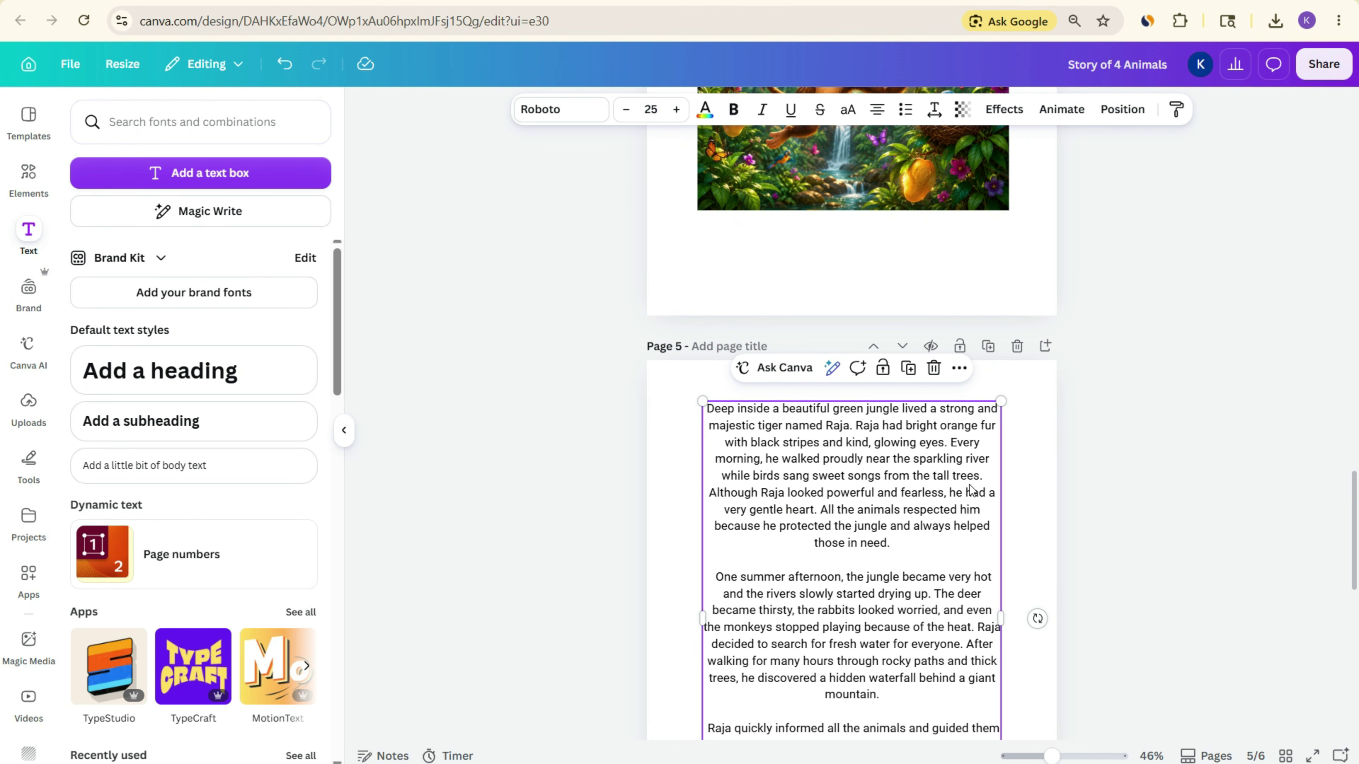
pyautogui.doubleClick(831, 494)
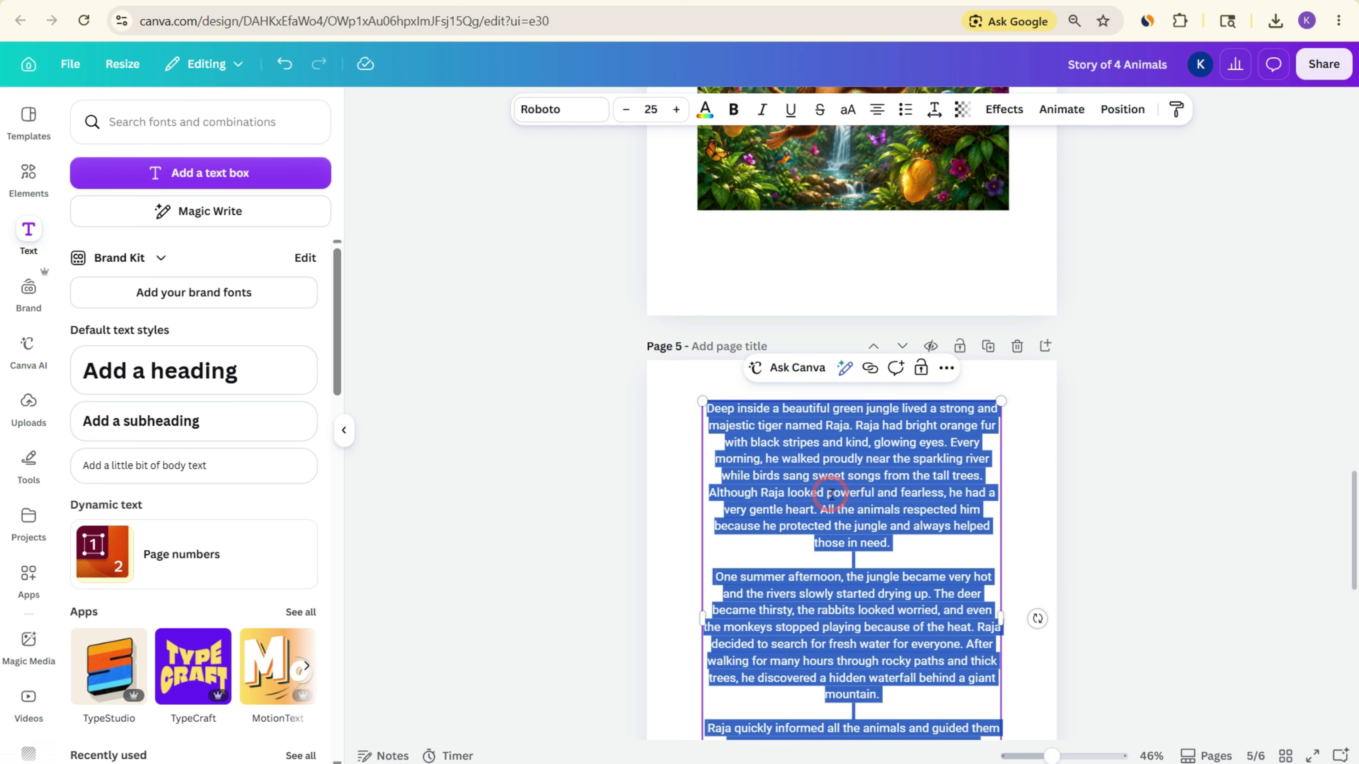
pyautogui.hotkey('ctrl', 'v')
pyautogui.scroll(-5, 1245, 381)
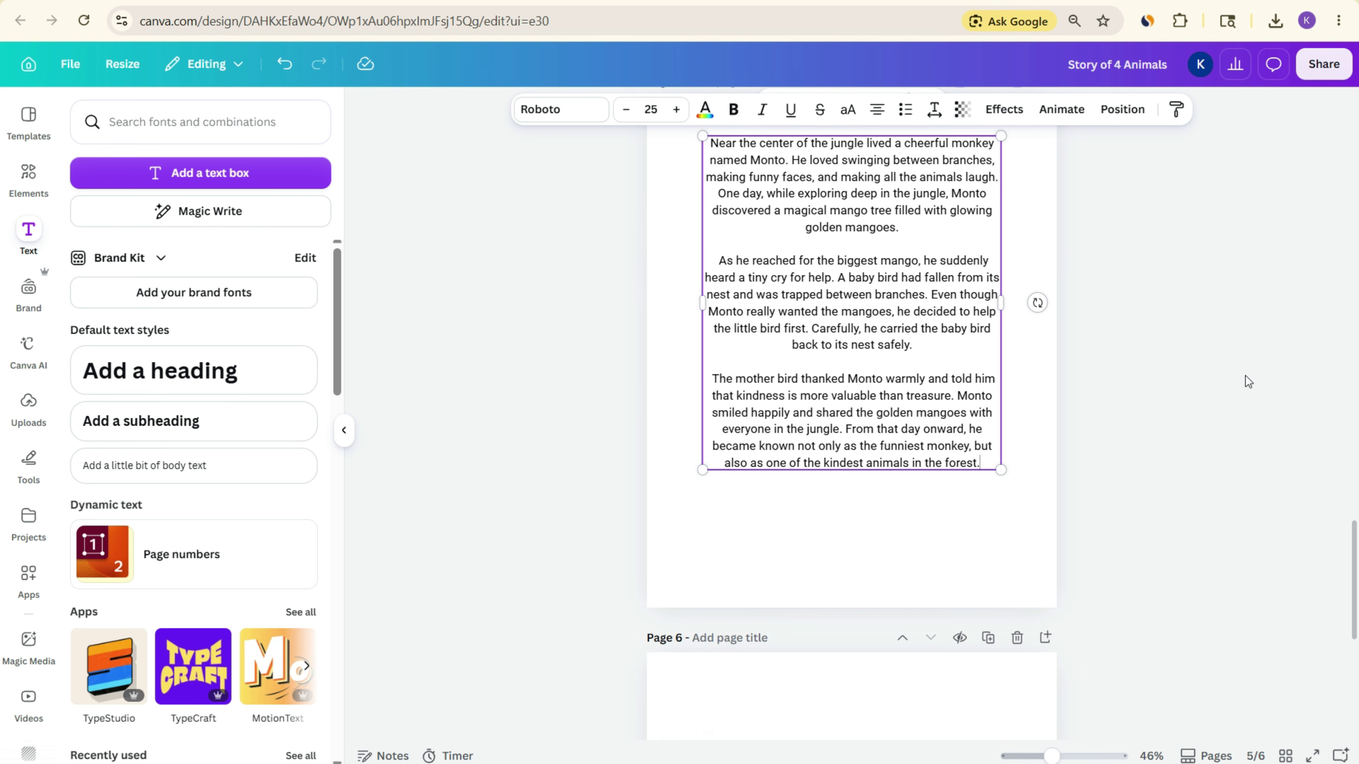
pyautogui.scroll(2, 1160, 373)
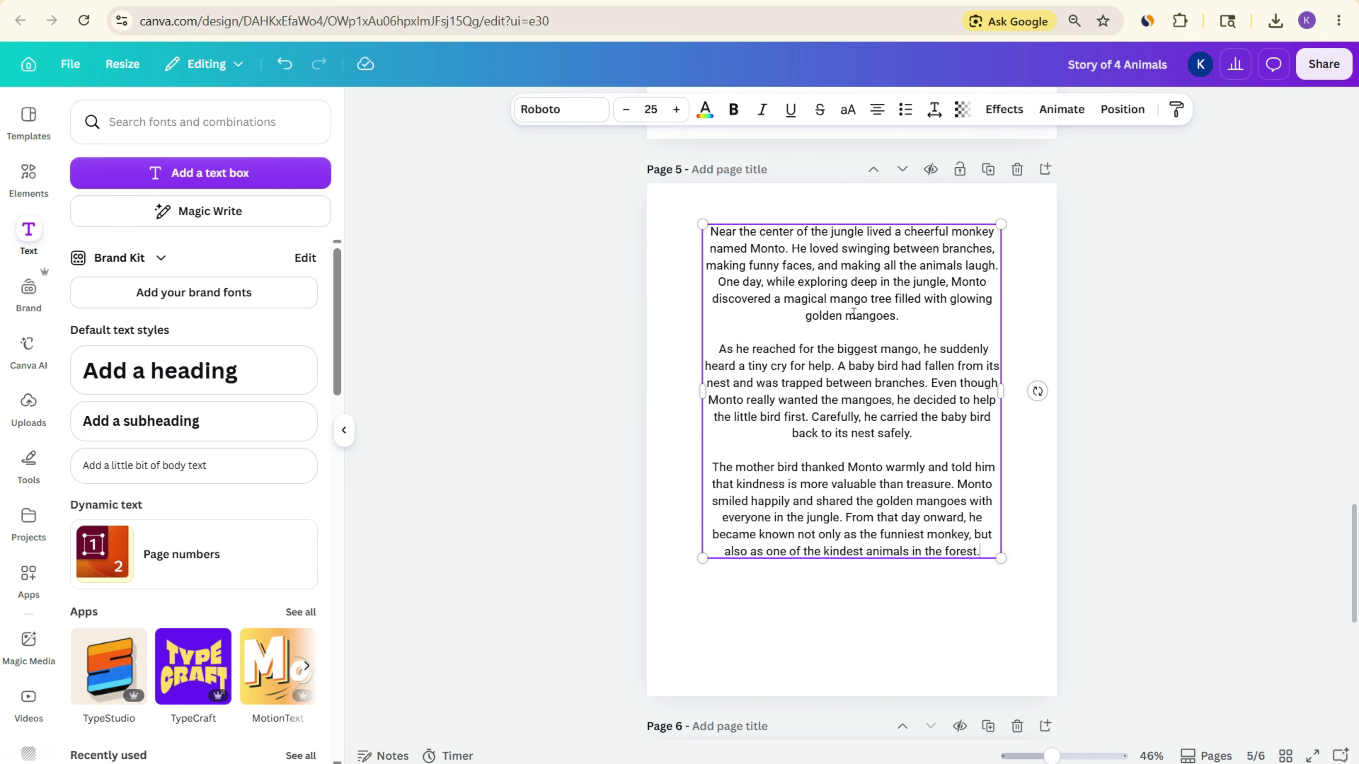
pyautogui.click(1240, 473)
# - Duplicate the Chapter 2 title page and its story text page, and move the title page copy between the two text pages
pyautogui.scroll(-10, 1237, 465)
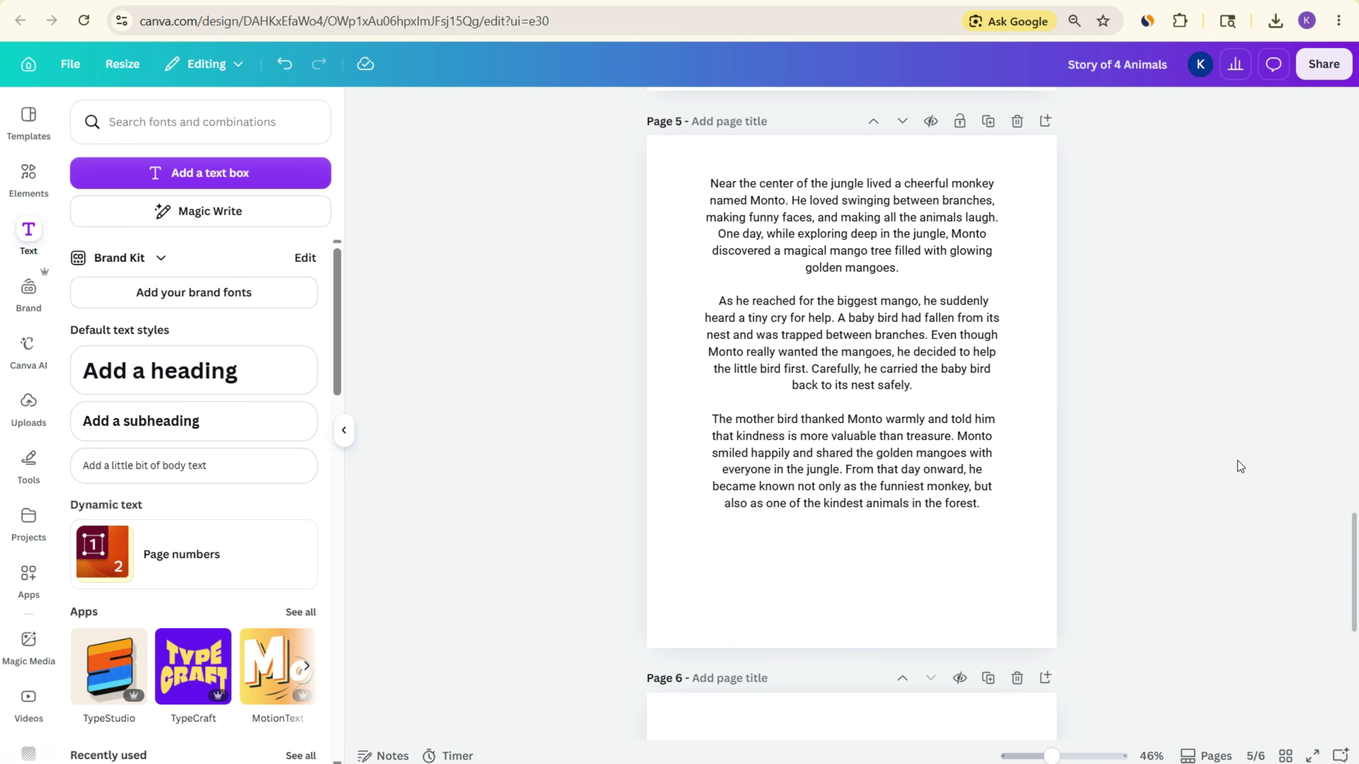
pyautogui.click(1284, 756)
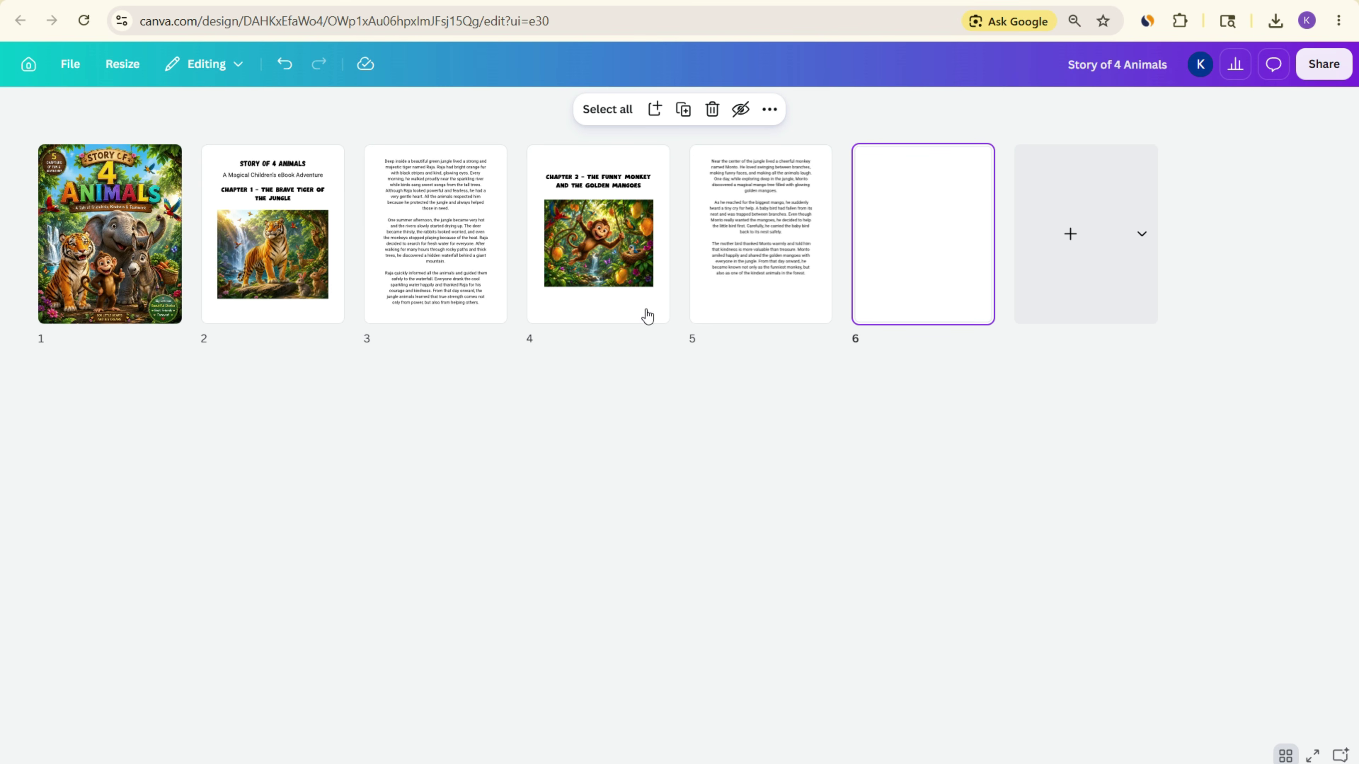
pyautogui.rightClick(617, 243)
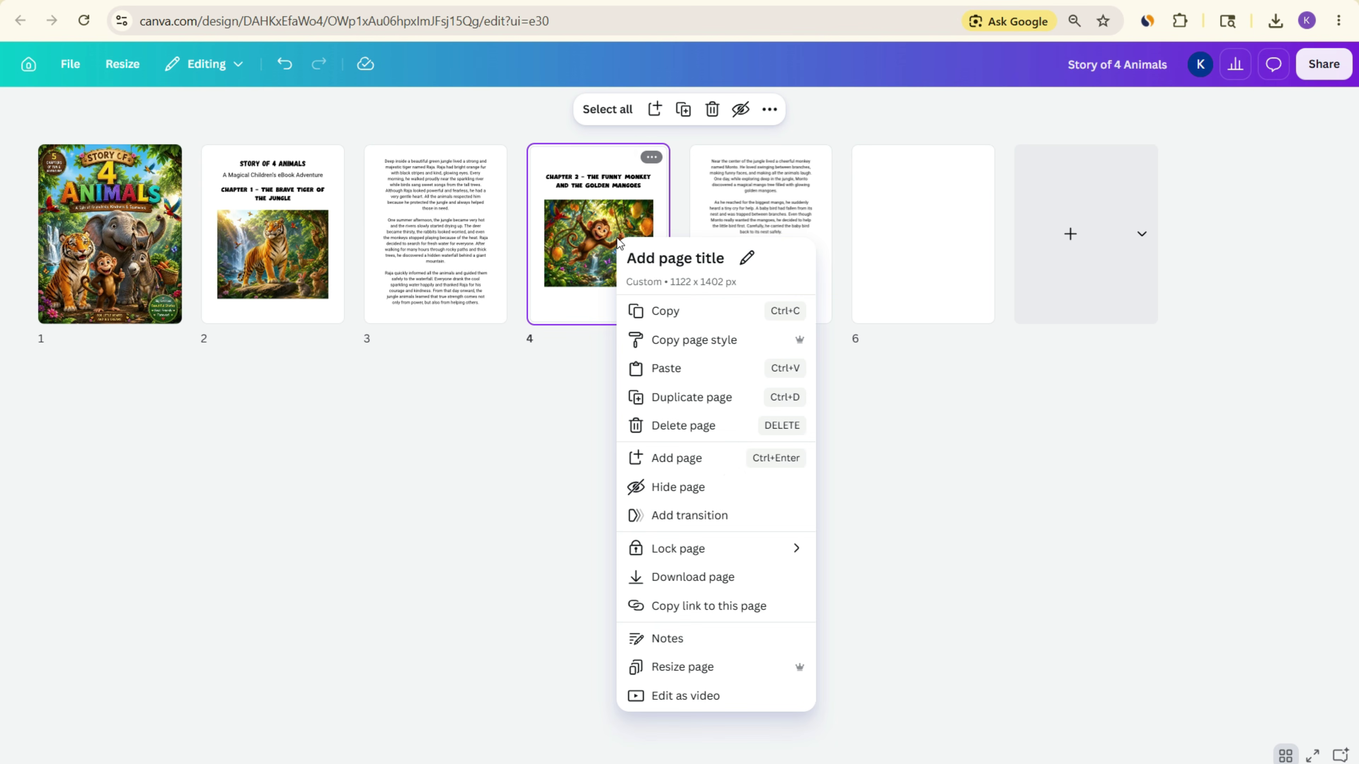
pyautogui.click(691, 395)
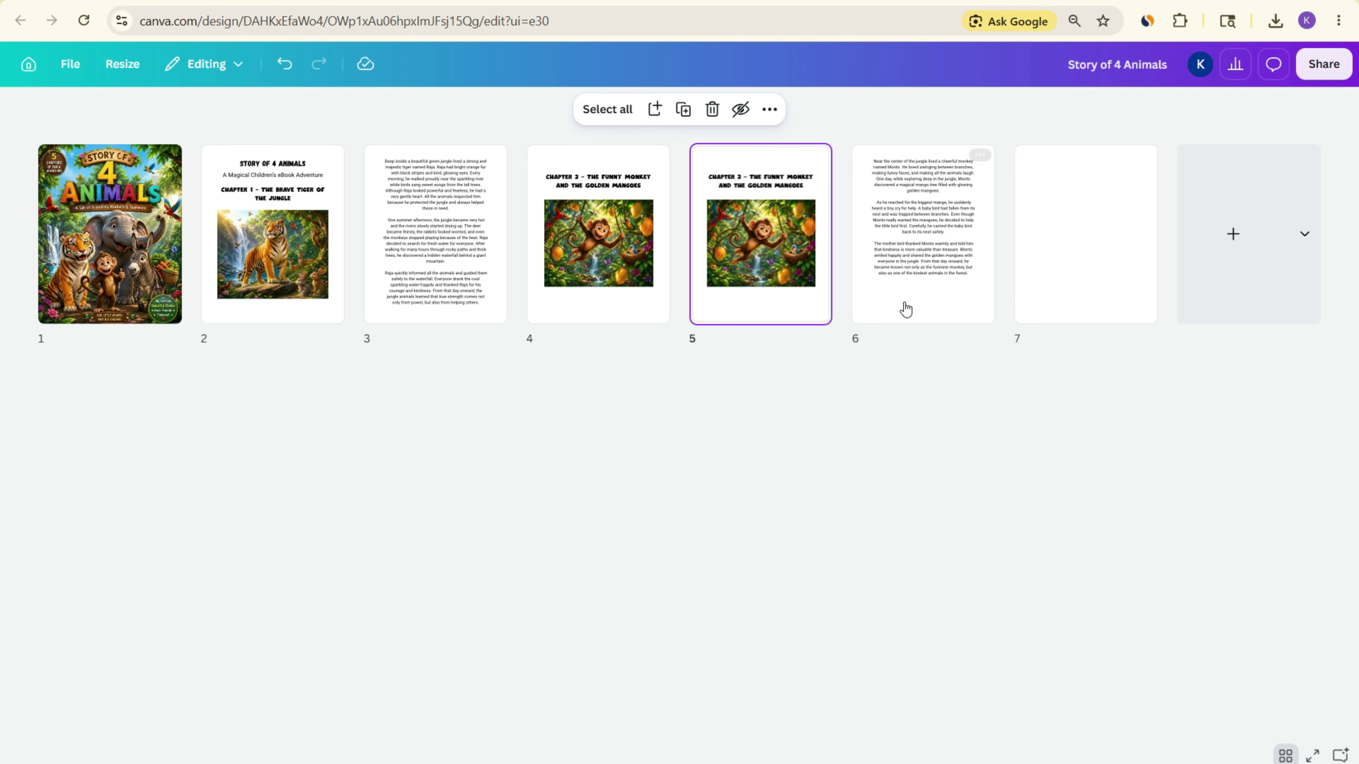
pyautogui.rightClick(911, 231)
pyautogui.click(984, 383)
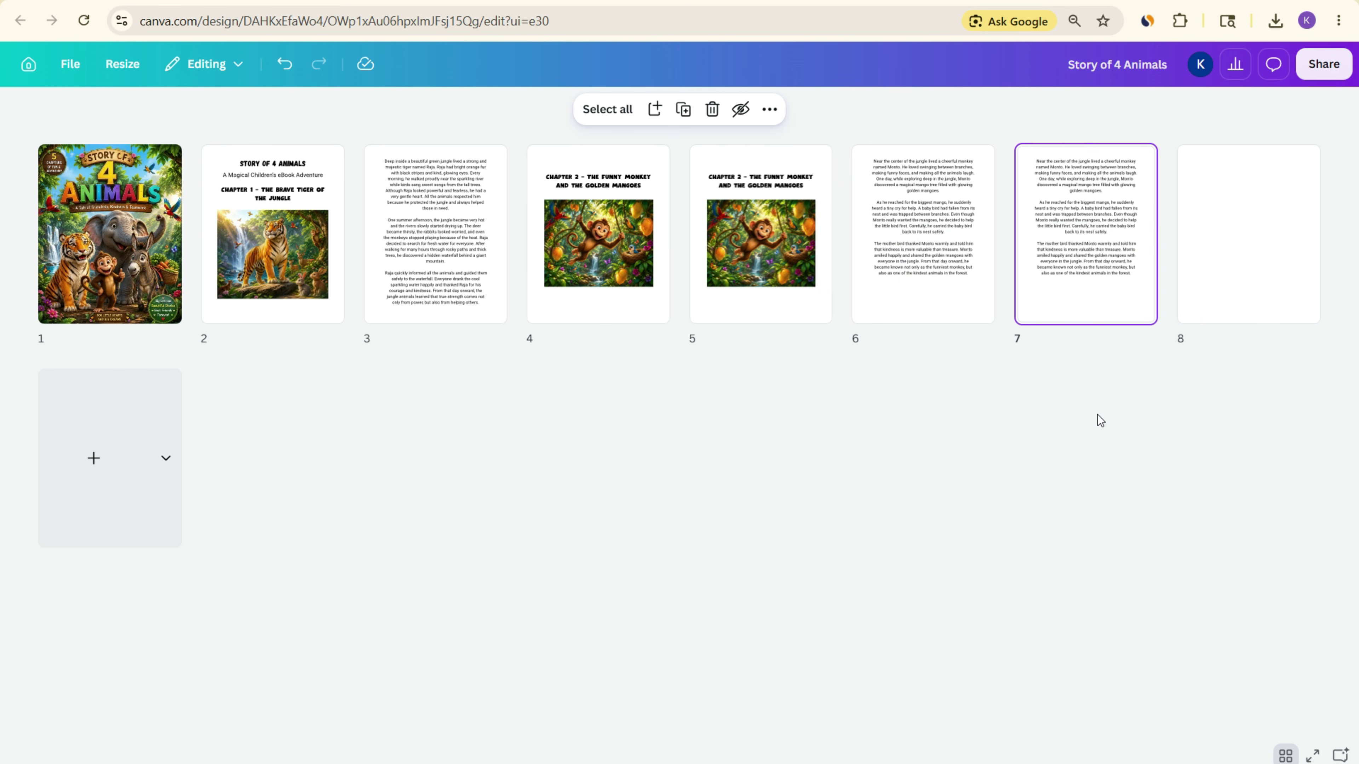
pyautogui.moveTo(766, 234); pyautogui.dragTo(1011, 241)
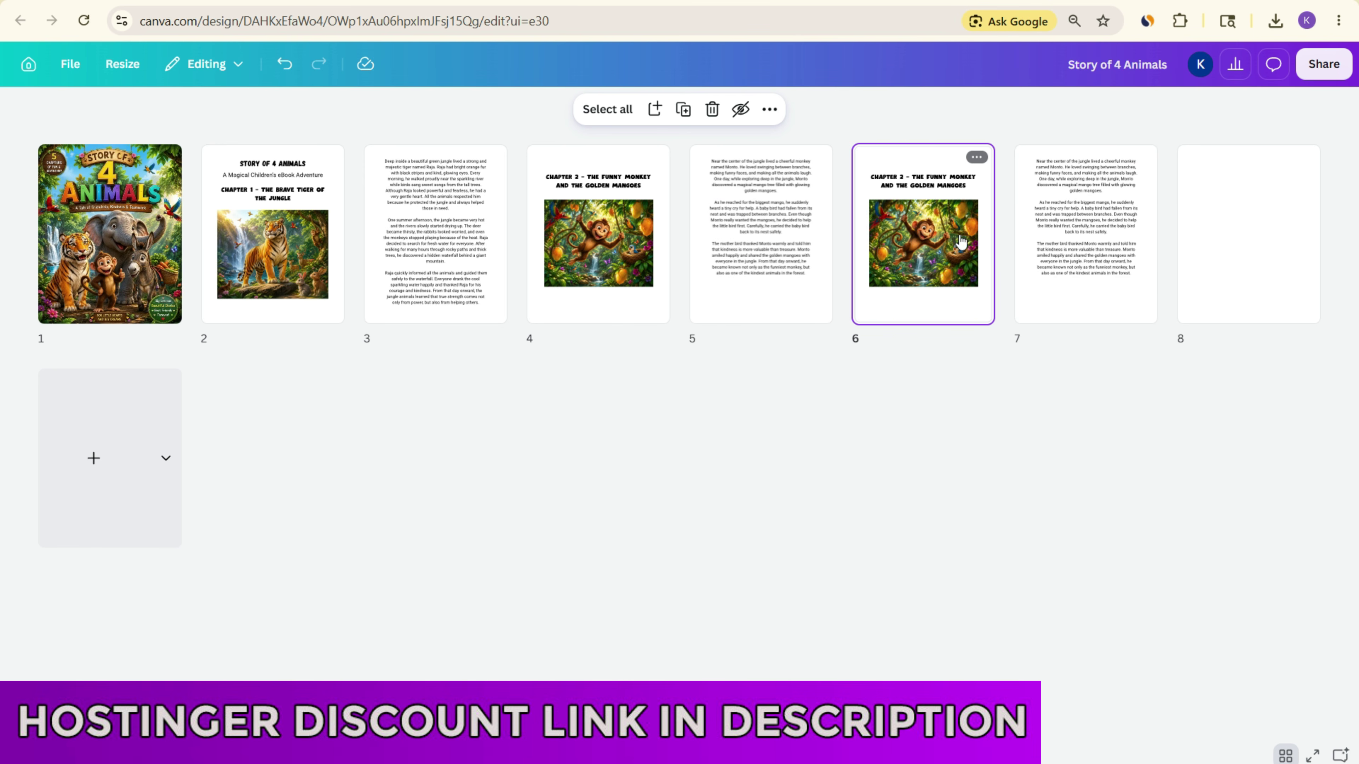
# - Return to the page editor at page 6 and replace its heading with "Chapter 3 – The Hardworking Donkey of the Village" from the Word document
pyautogui.click(911, 237)
pyautogui.click(1284, 753)
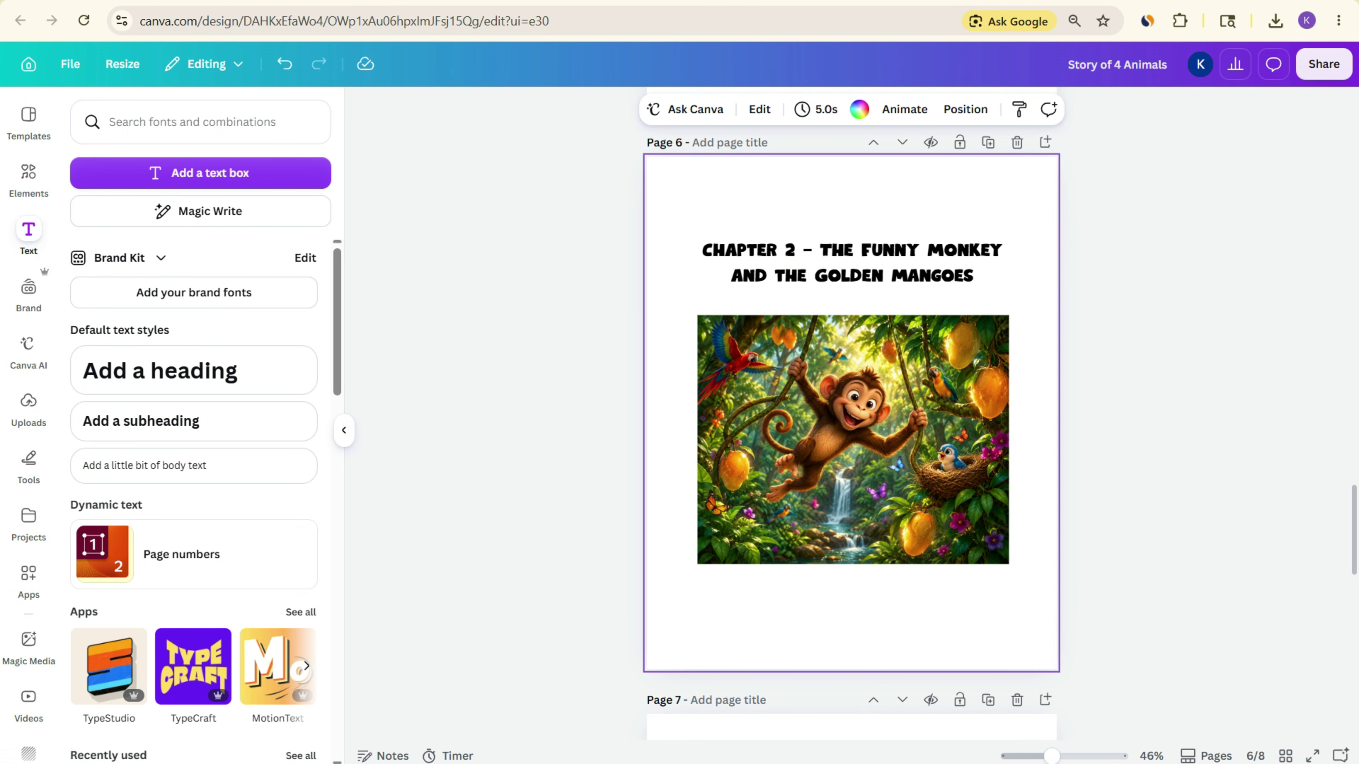
pyautogui.hotkey('alt', 'Tab')
pyautogui.scroll(-10, 646, 488)
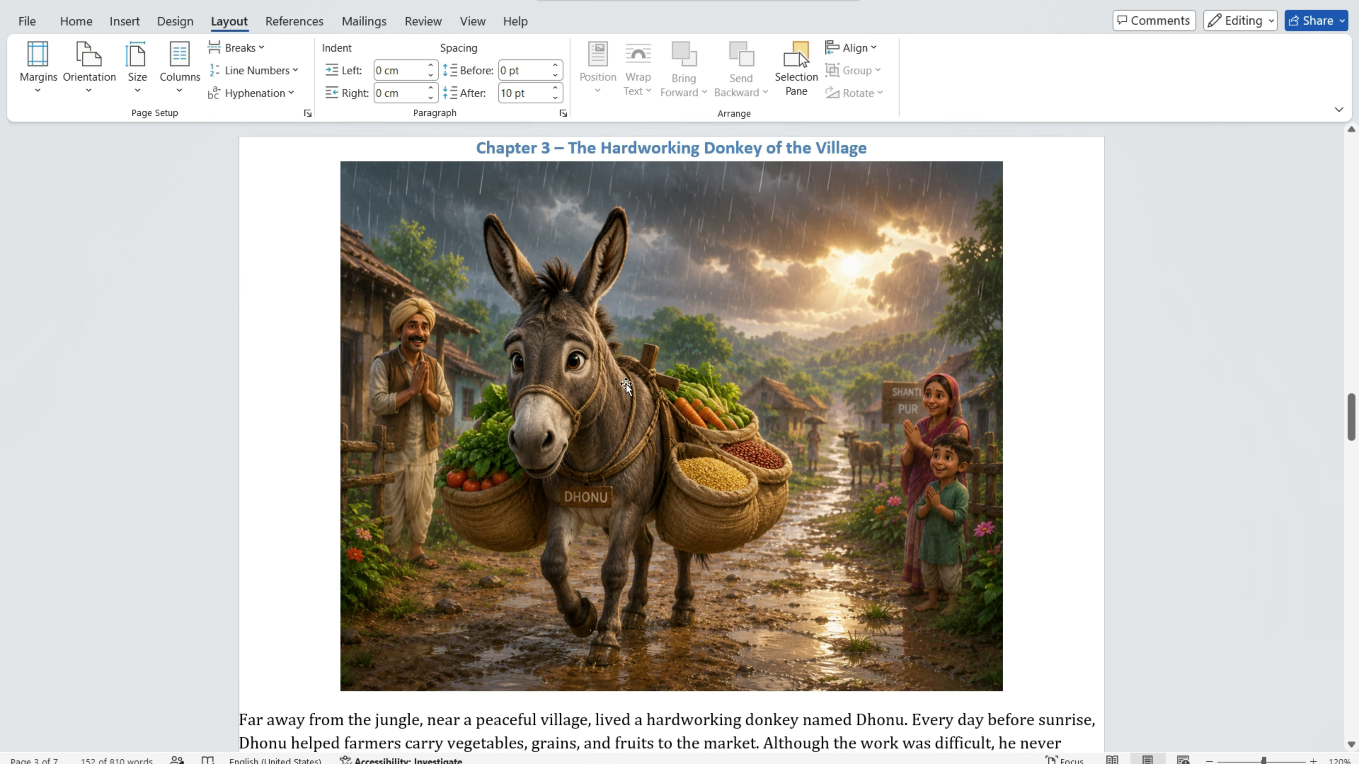
pyautogui.scroll(2, 516, 213)
pyautogui.moveTo(463, 249); pyautogui.dragTo(861, 260)
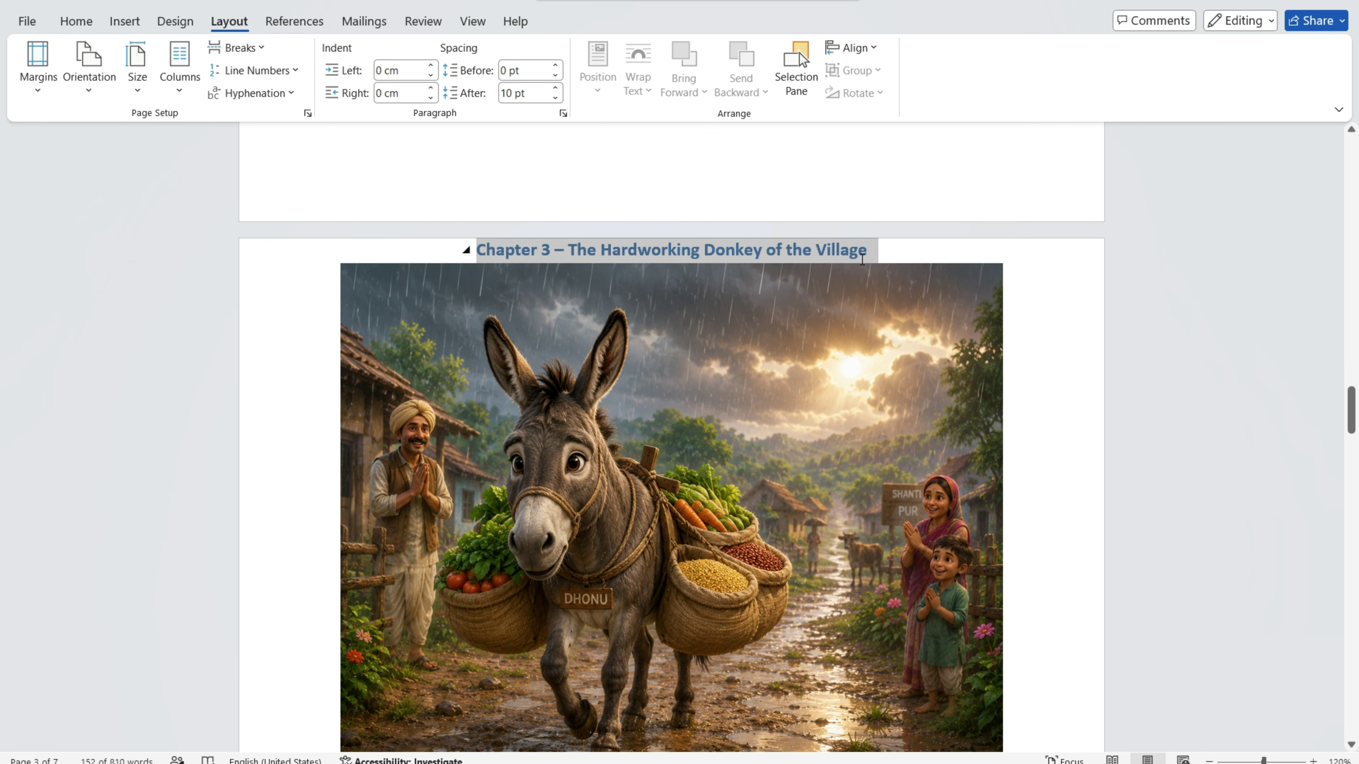
pyautogui.hotkey('ctrl', 'c')
pyautogui.hotkey('alt', 'Tab')
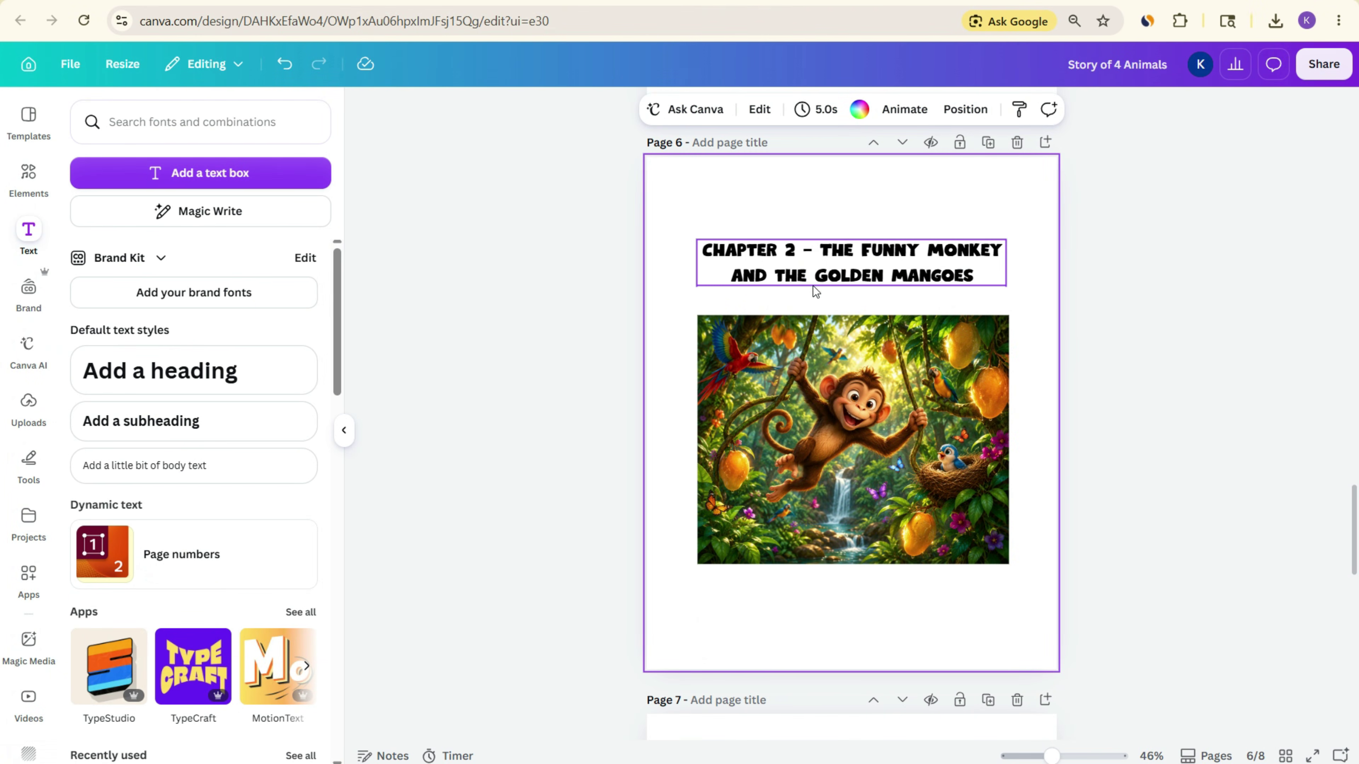
pyautogui.tripleClick(814, 262)
pyautogui.hotkey('ctrl', 'v')
# - Replace the monkey picture on page 6 with the Chapter 3 donkey picture copied from the Word document
pyautogui.hotkey('alt', 'Tab')
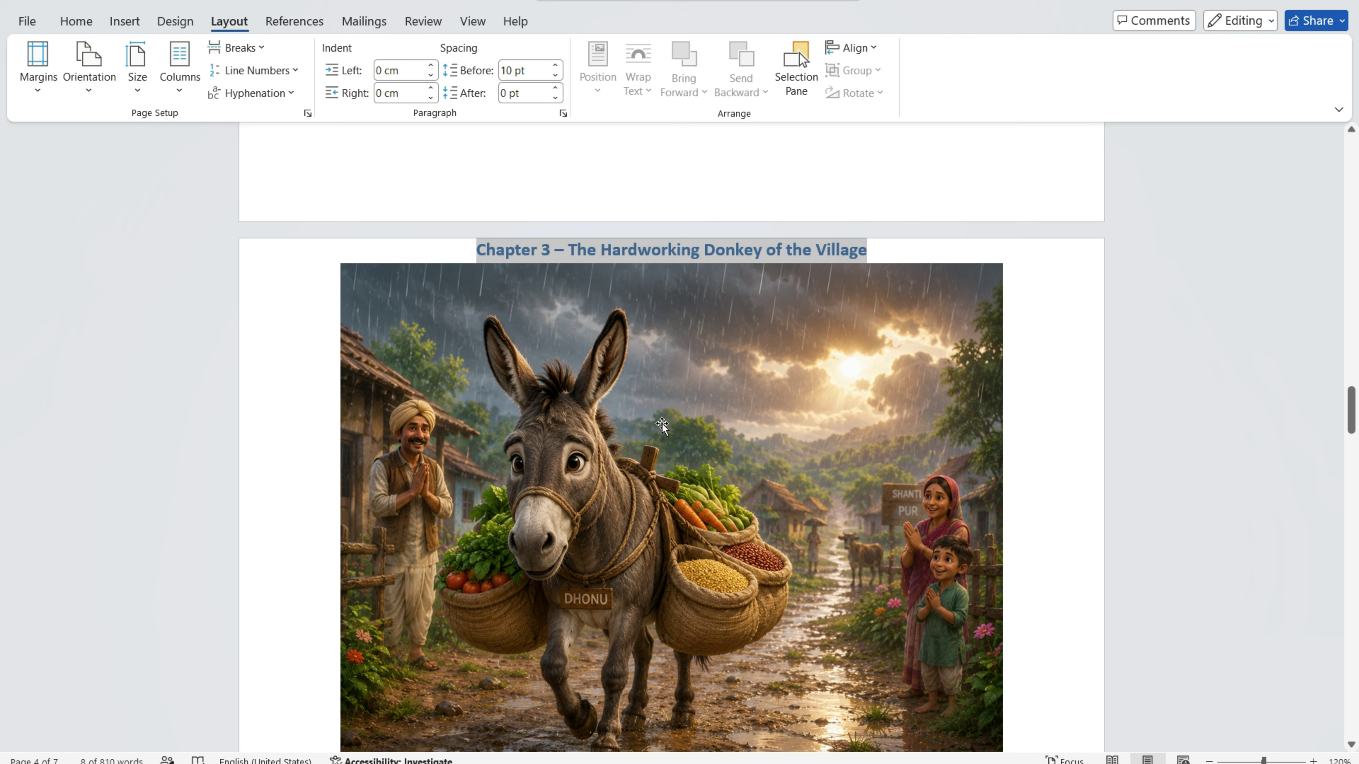
pyautogui.click(663, 425)
pyautogui.hotkey('alt', 'Tab')
pyautogui.click(830, 469)
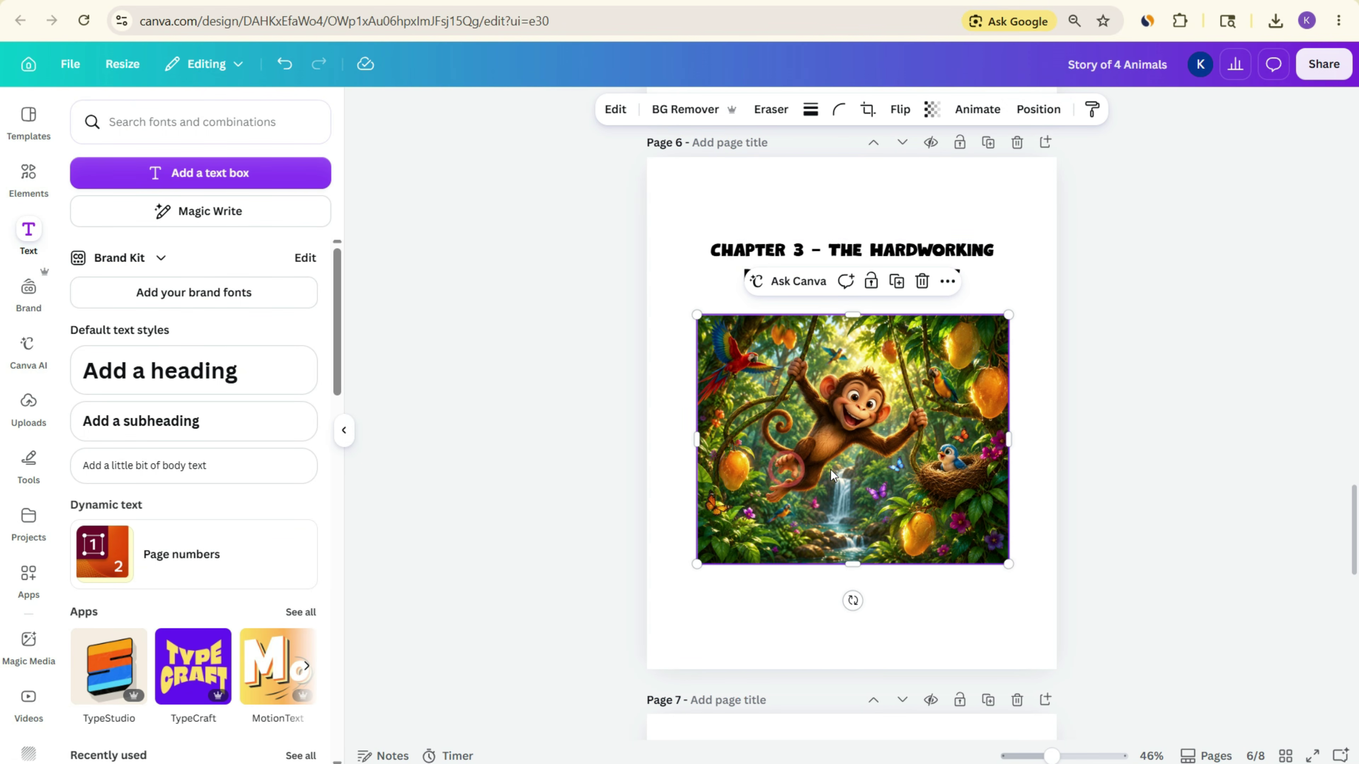
pyautogui.press('Delete')
pyautogui.hotkey('ctrl', 'v')
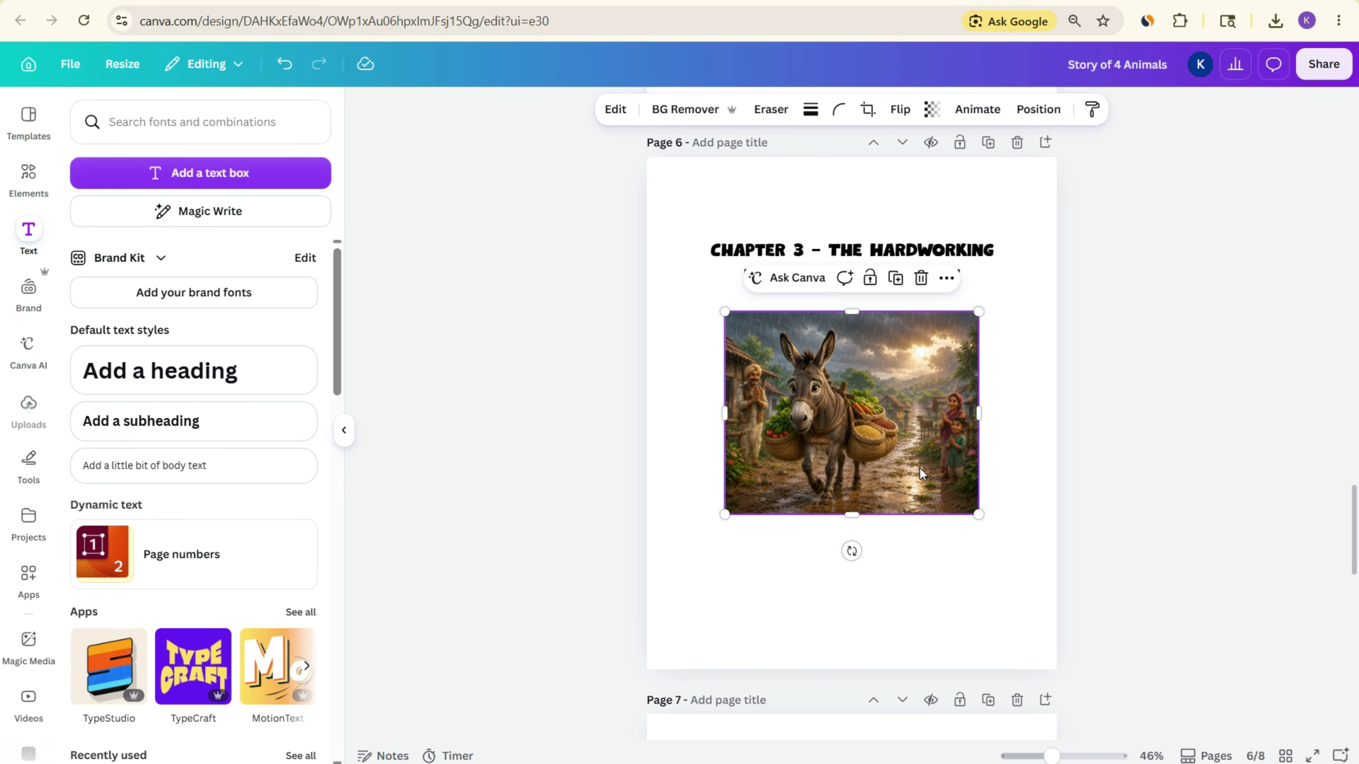
# - Enlarge the donkey picture on page 6 and centre it below the Chapter 3 heading
pyautogui.moveTo(978, 515); pyautogui.dragTo(1052, 576)
pyautogui.moveTo(964, 456); pyautogui.dragTo(929, 460)
pyautogui.click(1287, 454)
# - Replace the story text on page 7 with the three Chapter 3 paragraphs about Dhonu copied from the Word document
pyautogui.scroll(-5, 1067, 513)
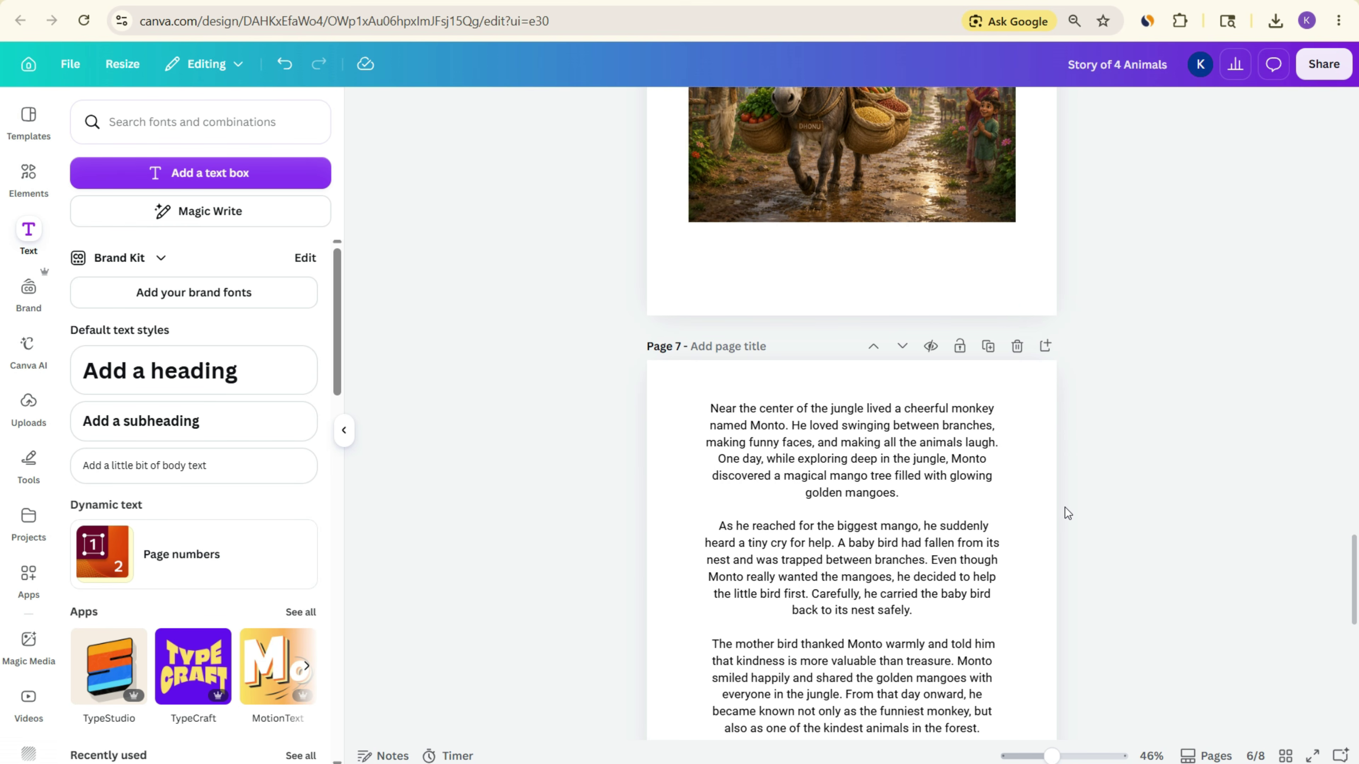
pyautogui.scroll(-5, 1067, 513)
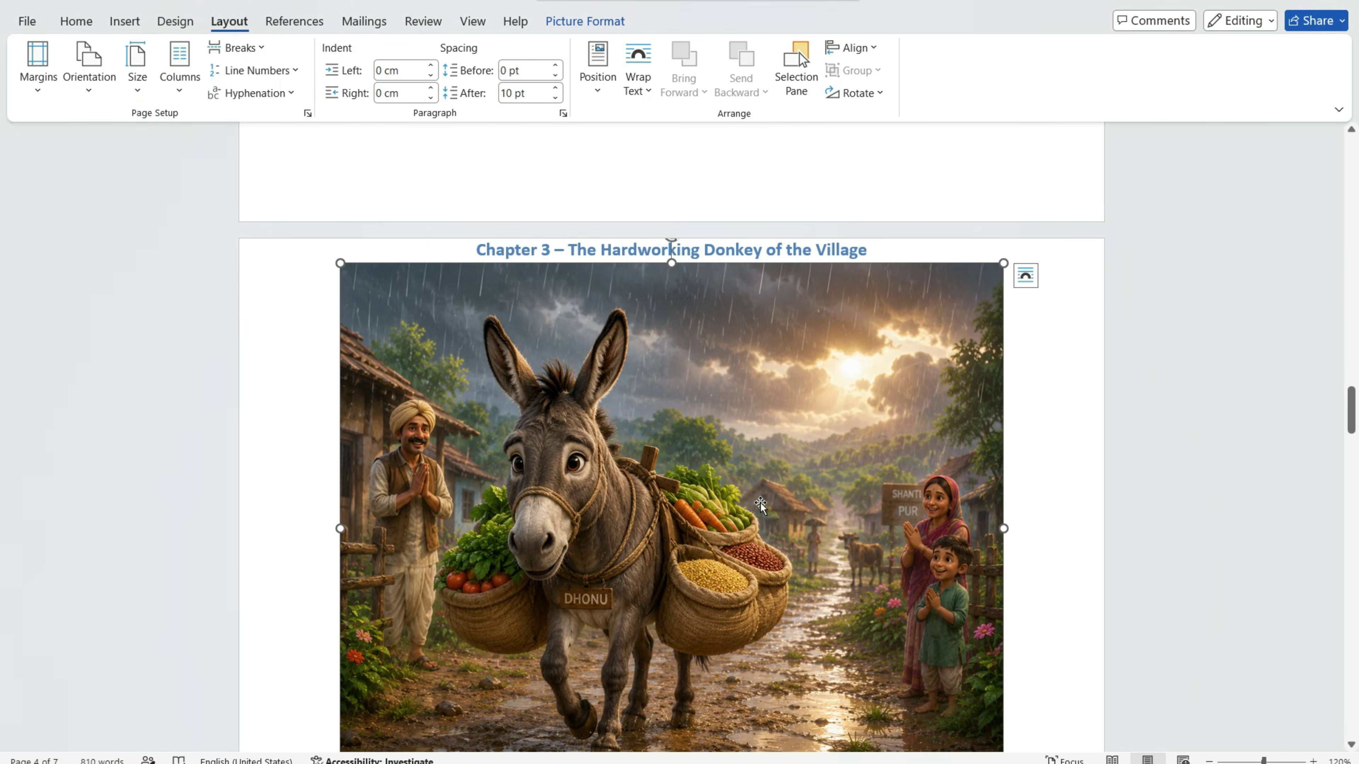
pyautogui.scroll(-5, 280, 348)
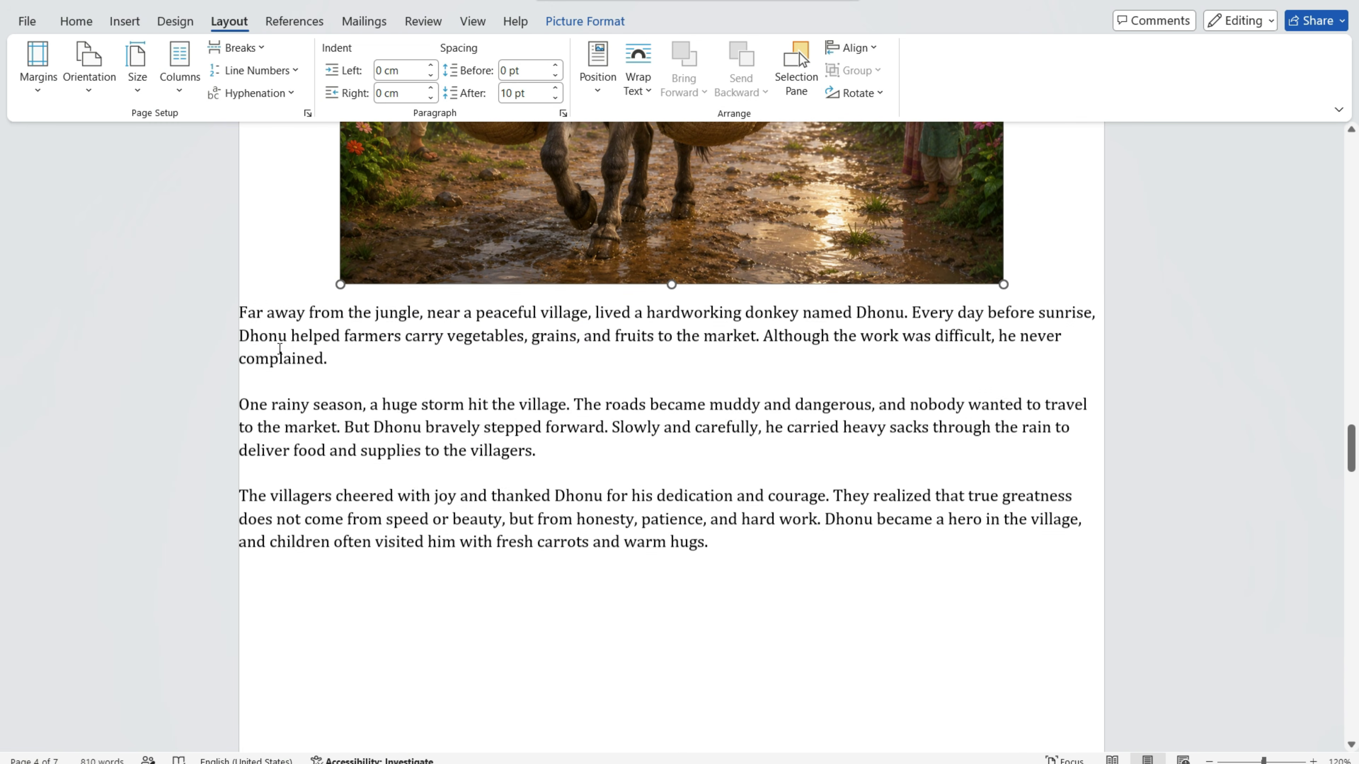
pyautogui.moveTo(241, 311); pyautogui.dragTo(713, 536)
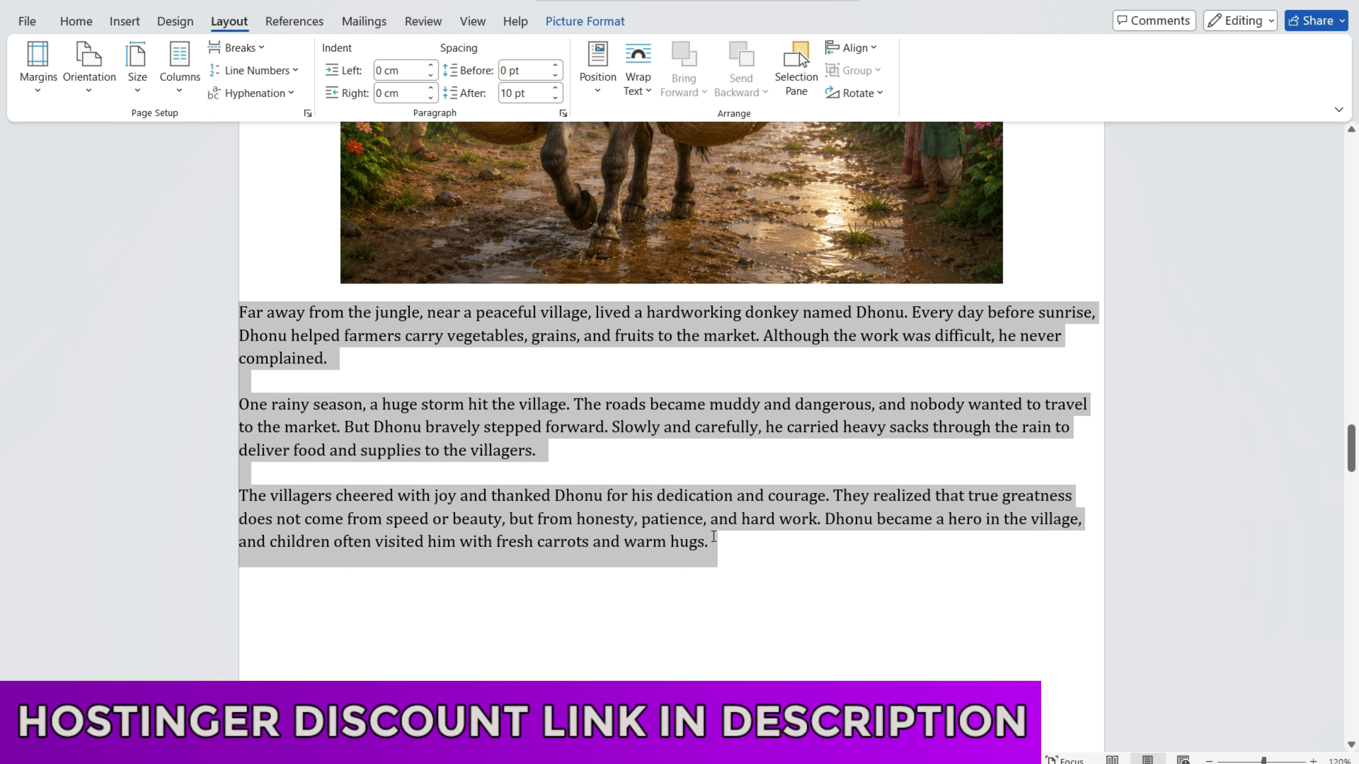
pyautogui.scroll(-5, 938, 564)
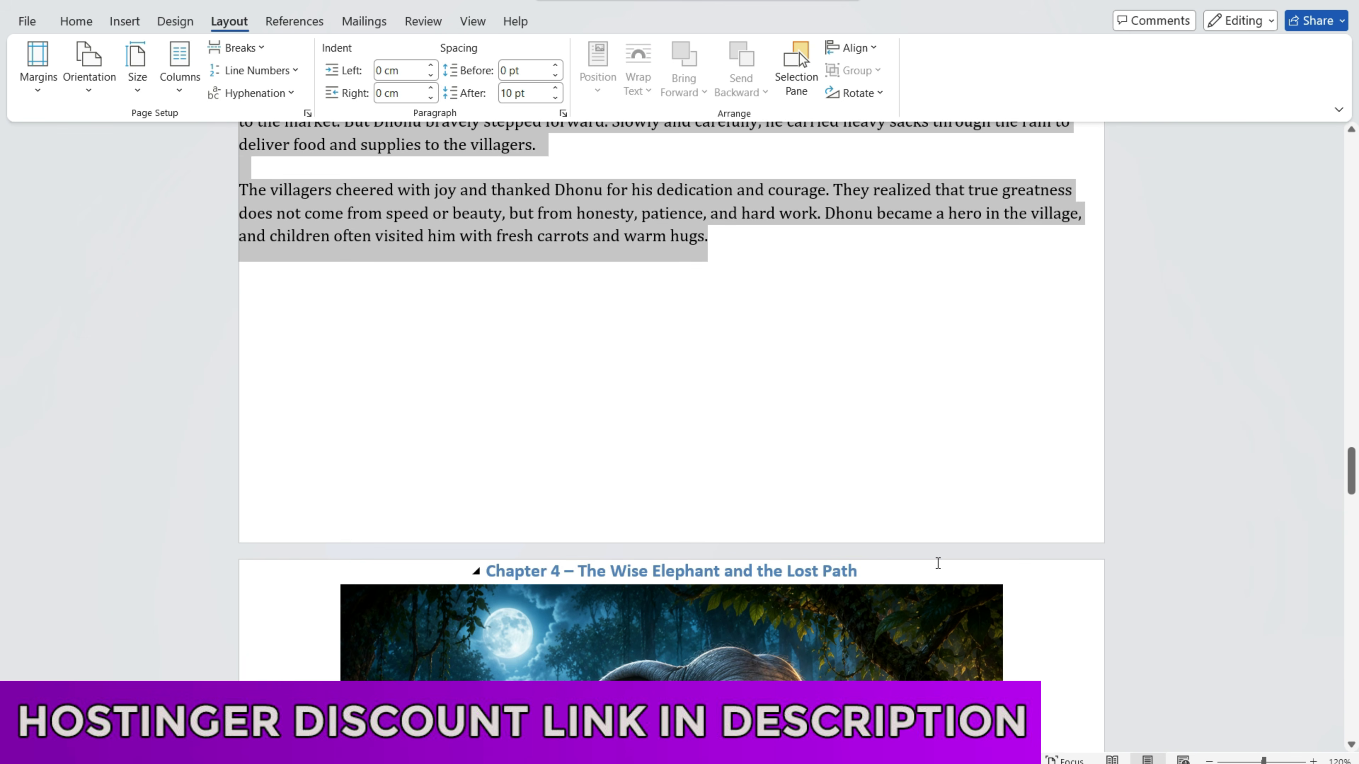
pyautogui.hotkey('alt', 'Tab')
pyautogui.scroll(8, 1043, 525)
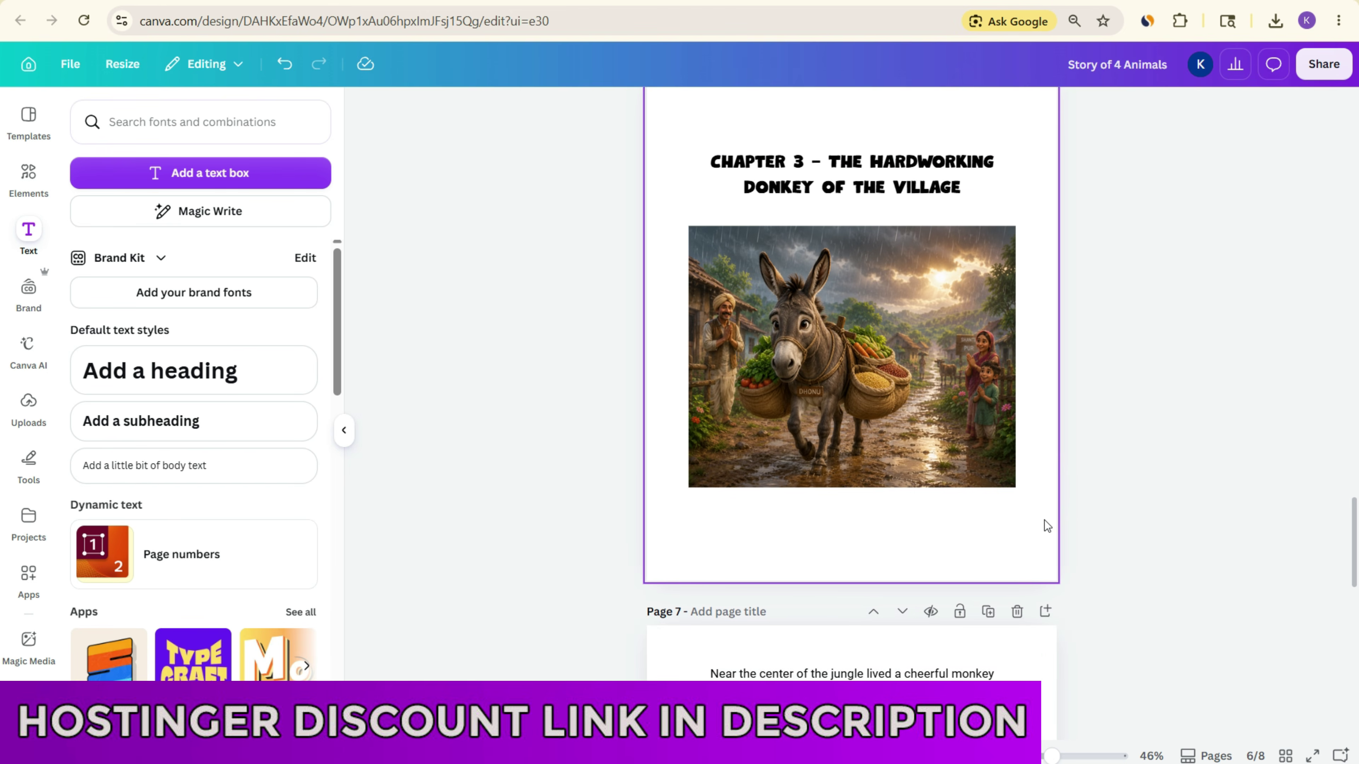
pyautogui.scroll(-3, 1046, 527)
pyautogui.scroll(-5, 1046, 528)
pyautogui.doubleClick(861, 358)
pyautogui.hotkey('ctrl', 'a')
pyautogui.hotkey('ctrl', 'v')
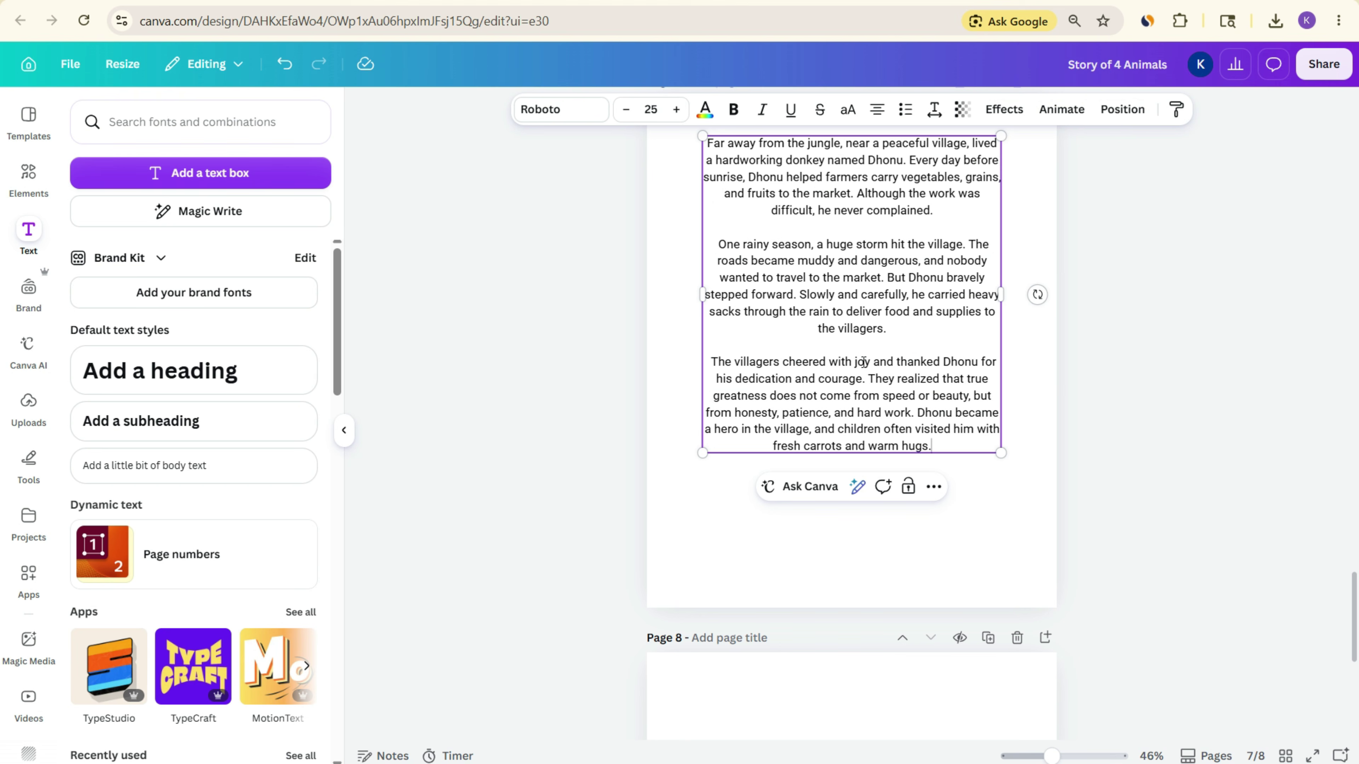
pyautogui.click(1164, 410)
# - In the page overview, duplicate the Chapter 3 heading and text pages and move the copied heading page to position 8, after the original text page
pyautogui.scroll(-5, 1079, 412)
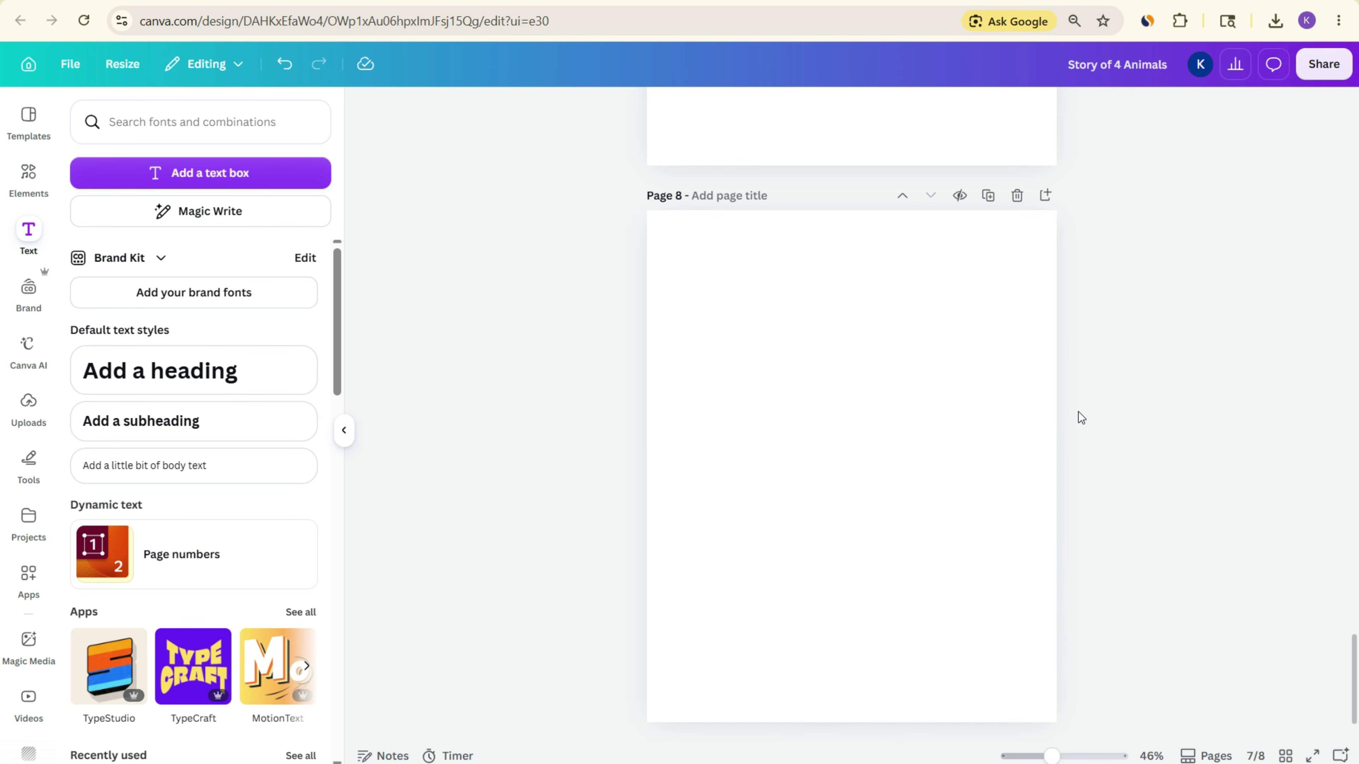
pyautogui.hotkey('alt', 'Tab')
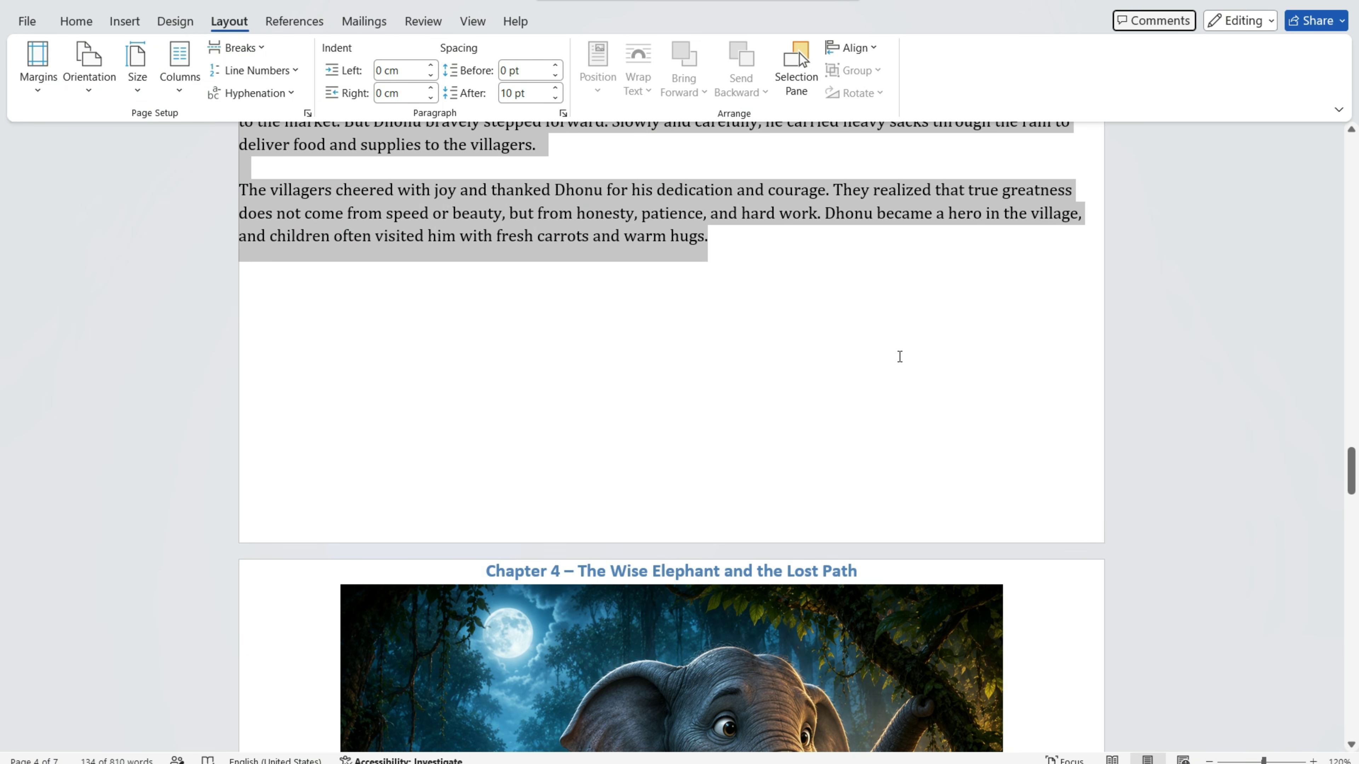
pyautogui.hotkey('alt', 'Tab')
pyautogui.click(1285, 755)
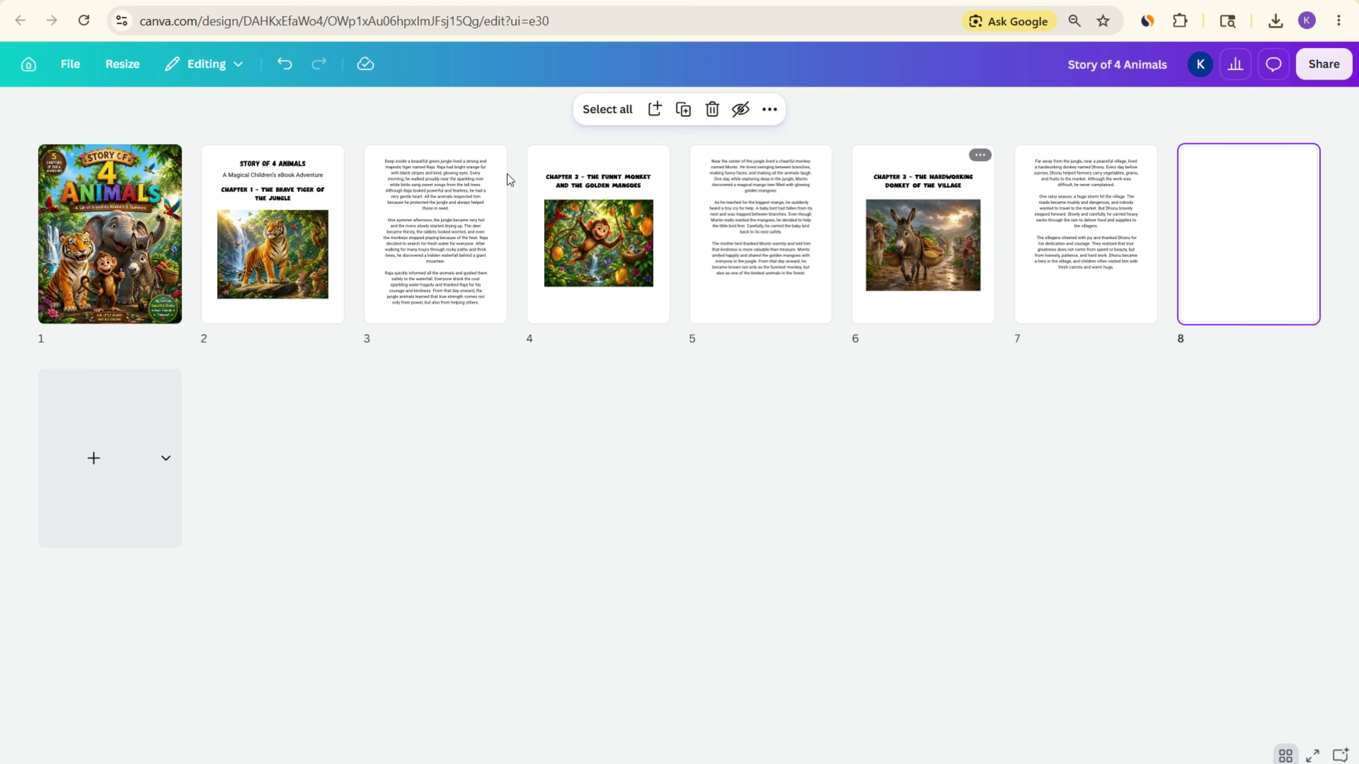
pyautogui.moveTo(1165, 246)
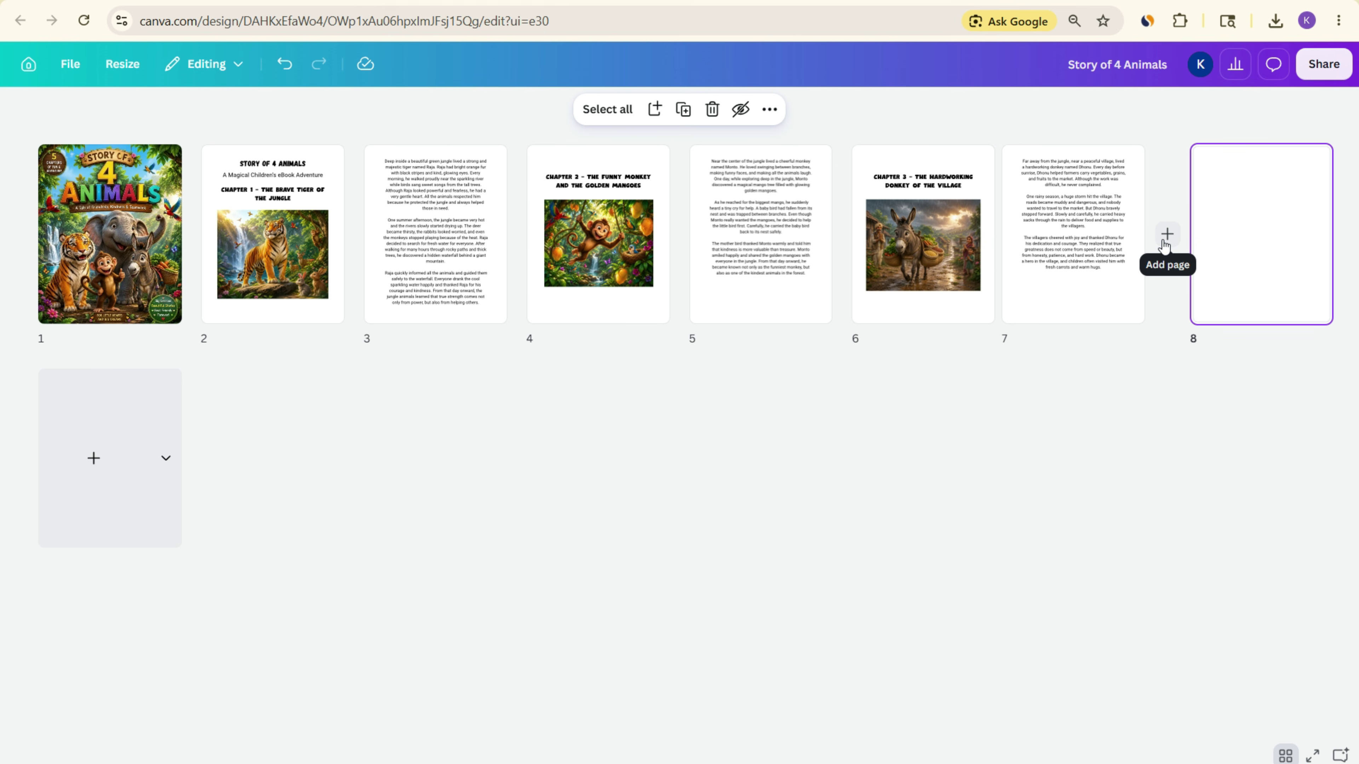
pyautogui.rightClick(939, 240)
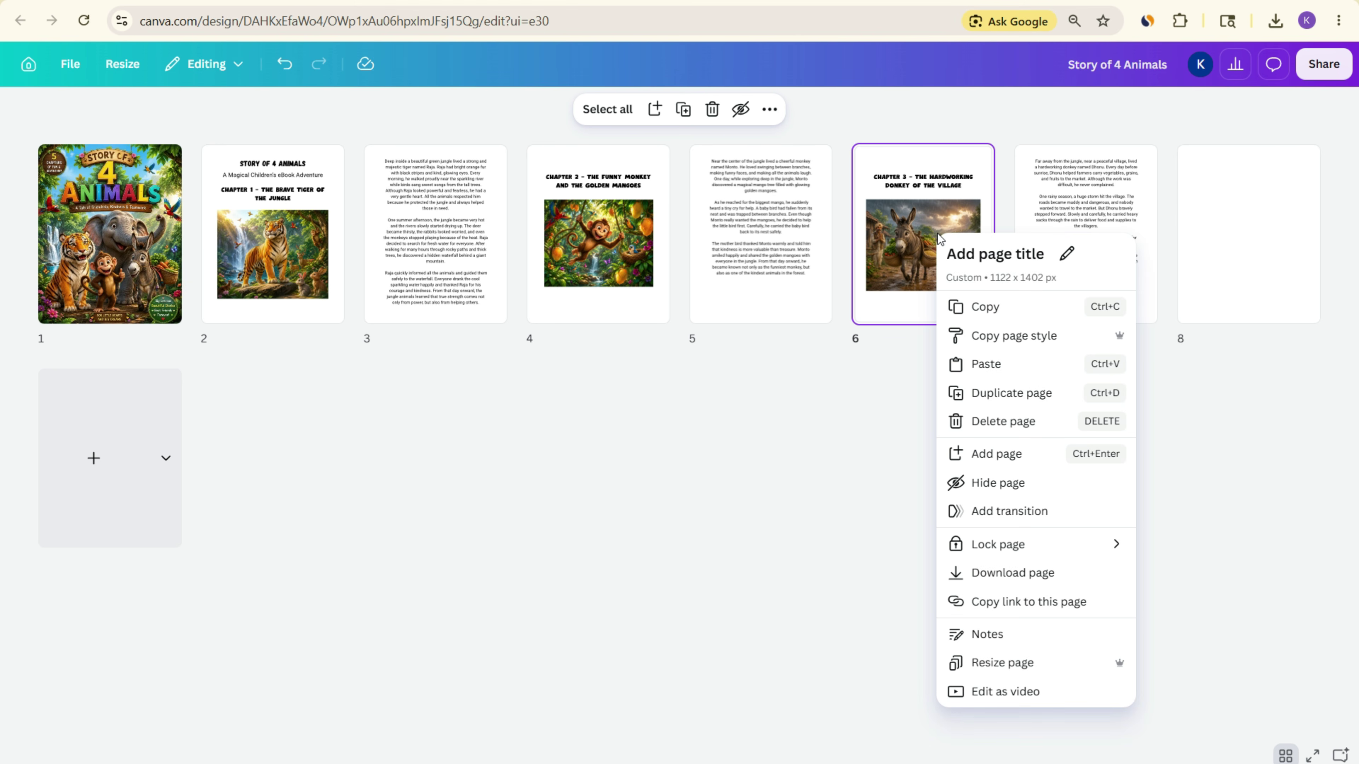
pyautogui.click(1026, 394)
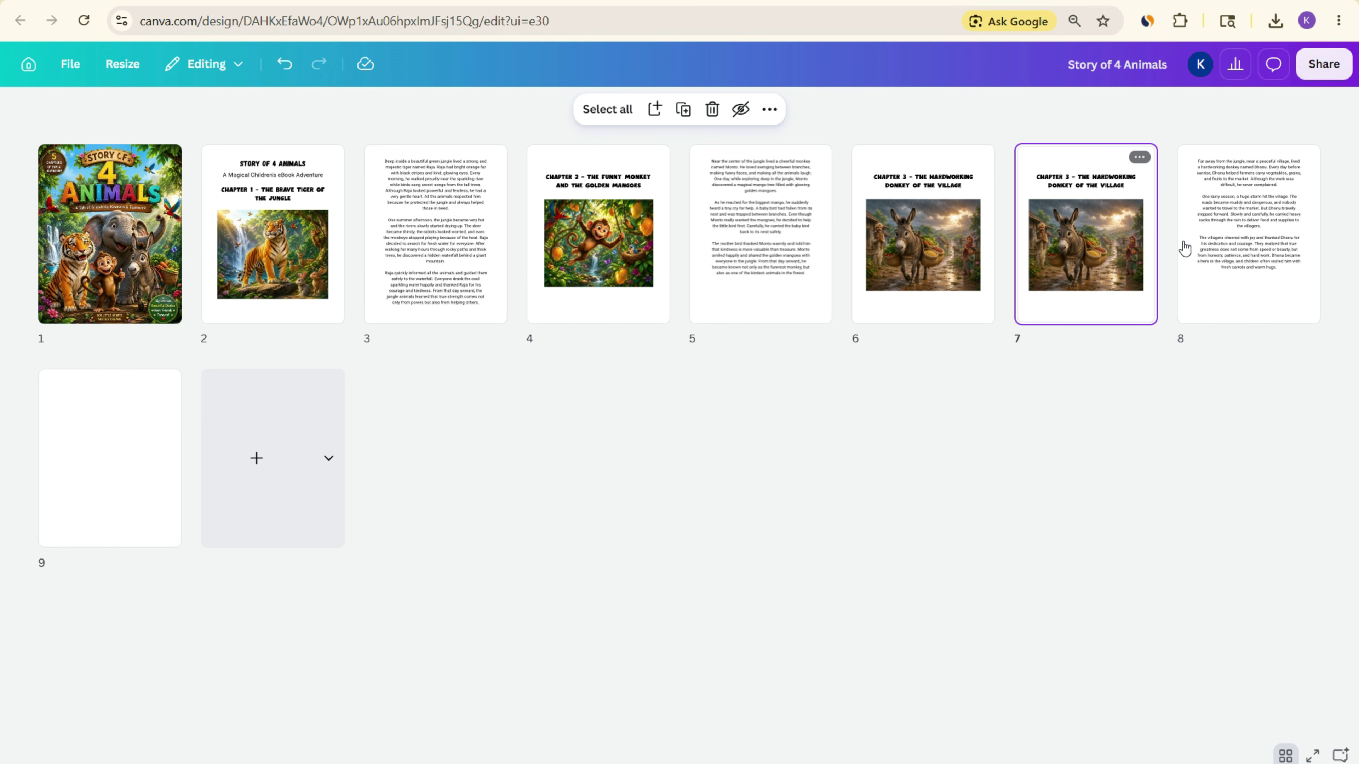
pyautogui.rightClick(1247, 230)
pyautogui.click(1247, 386)
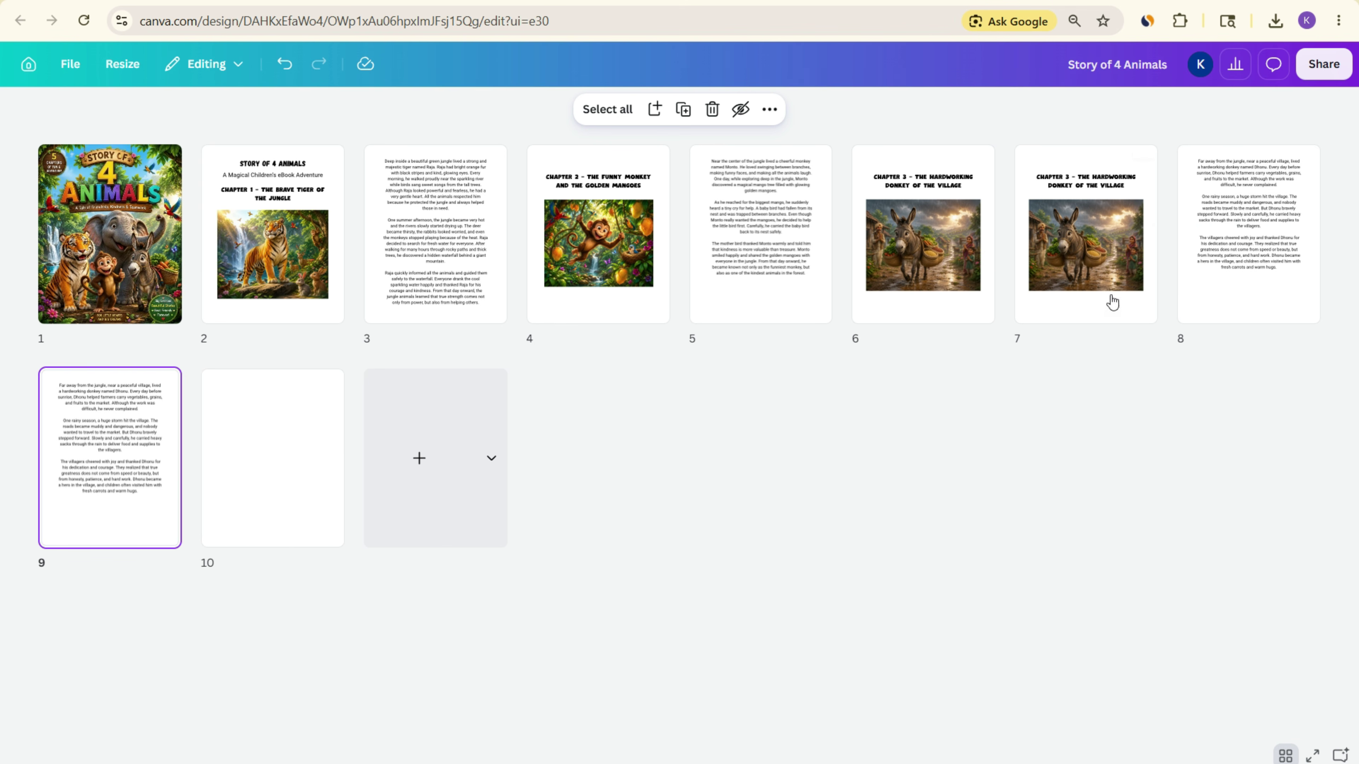
pyautogui.moveTo(1095, 223); pyautogui.dragTo(1333, 237)
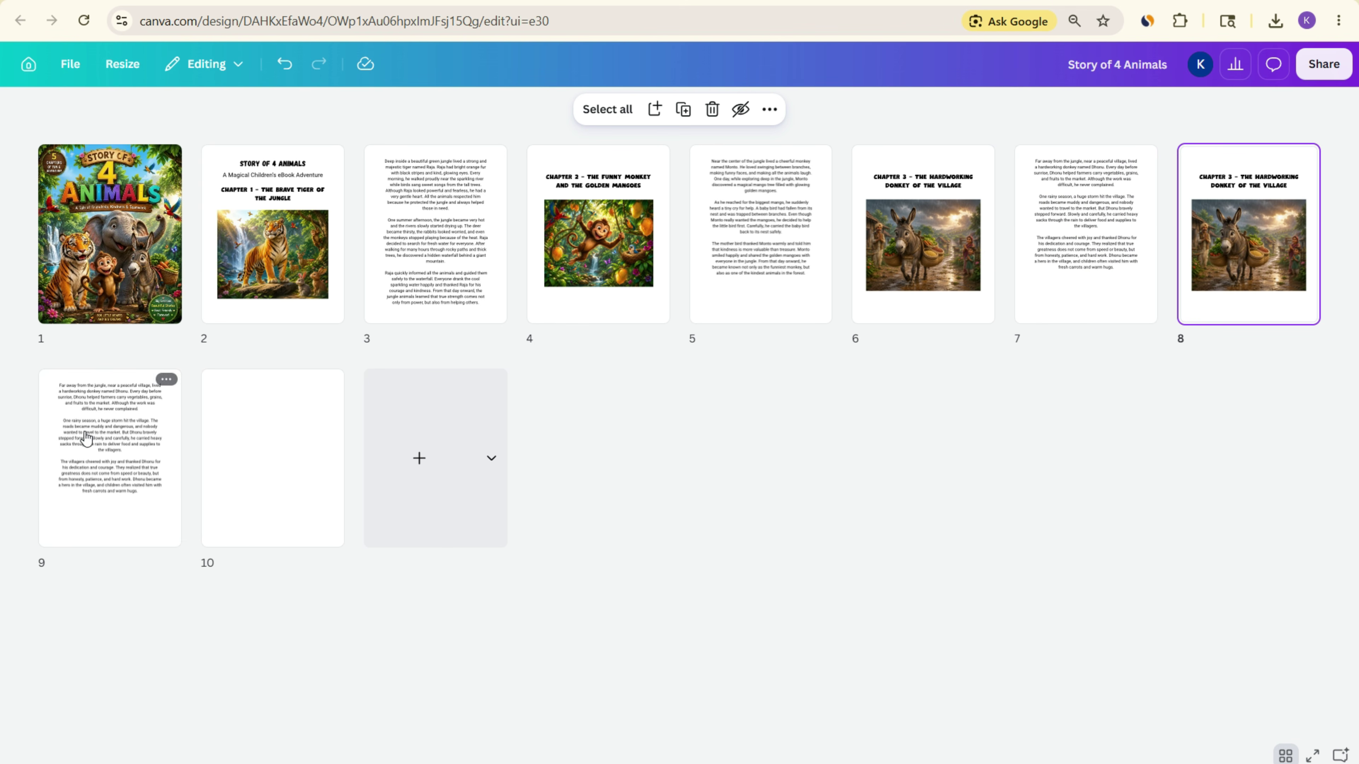
# - Duplicate the copied heading and text pages once more and move the new heading page to position 10, between the two text copies
pyautogui.rightClick(1251, 243)
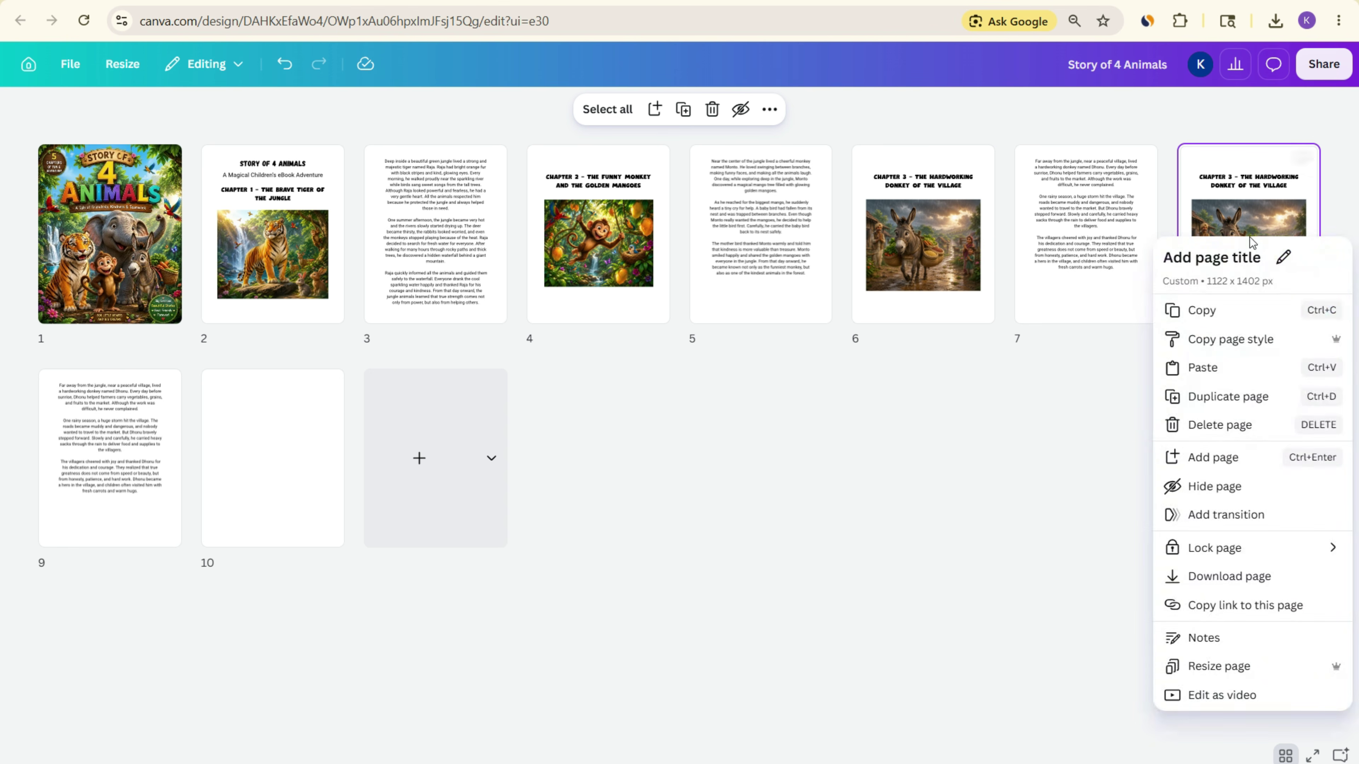
pyautogui.click(1274, 396)
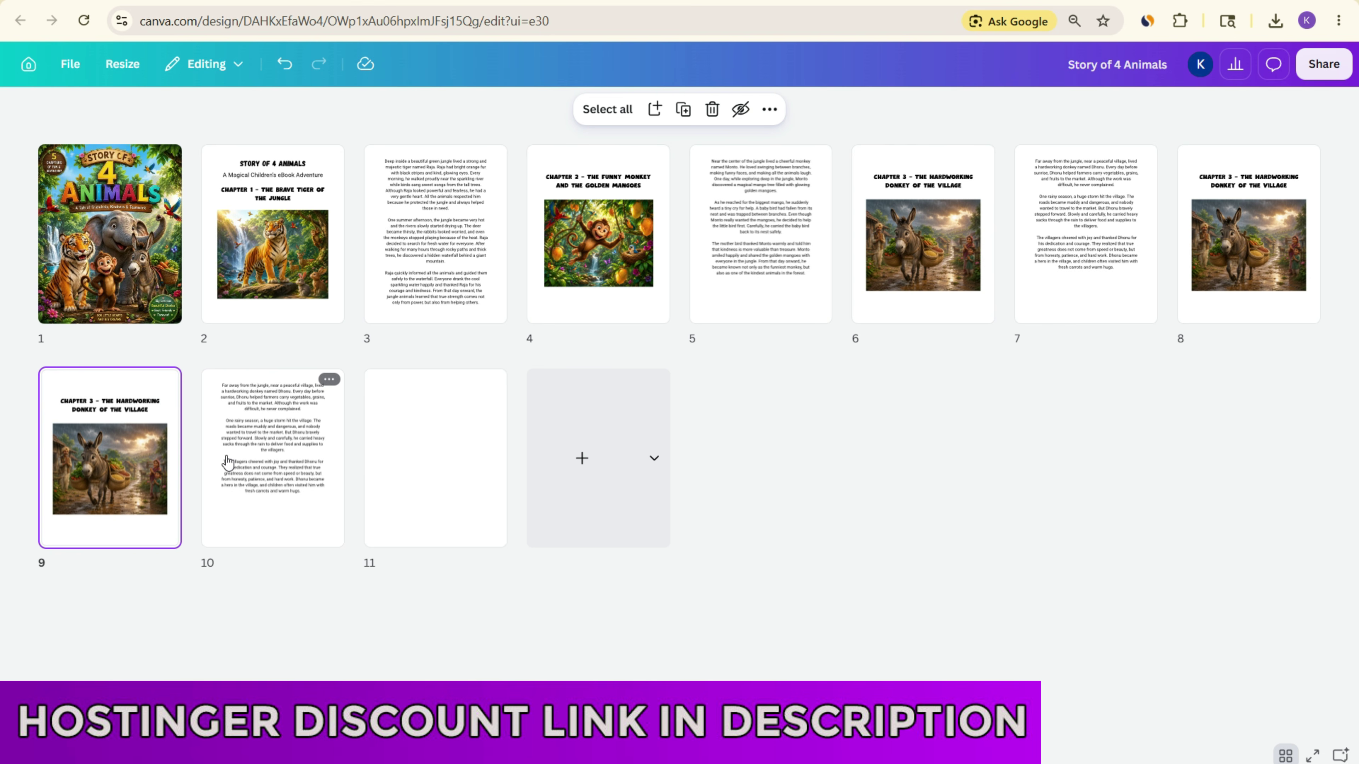
pyautogui.rightClick(266, 430)
pyautogui.click(354, 211)
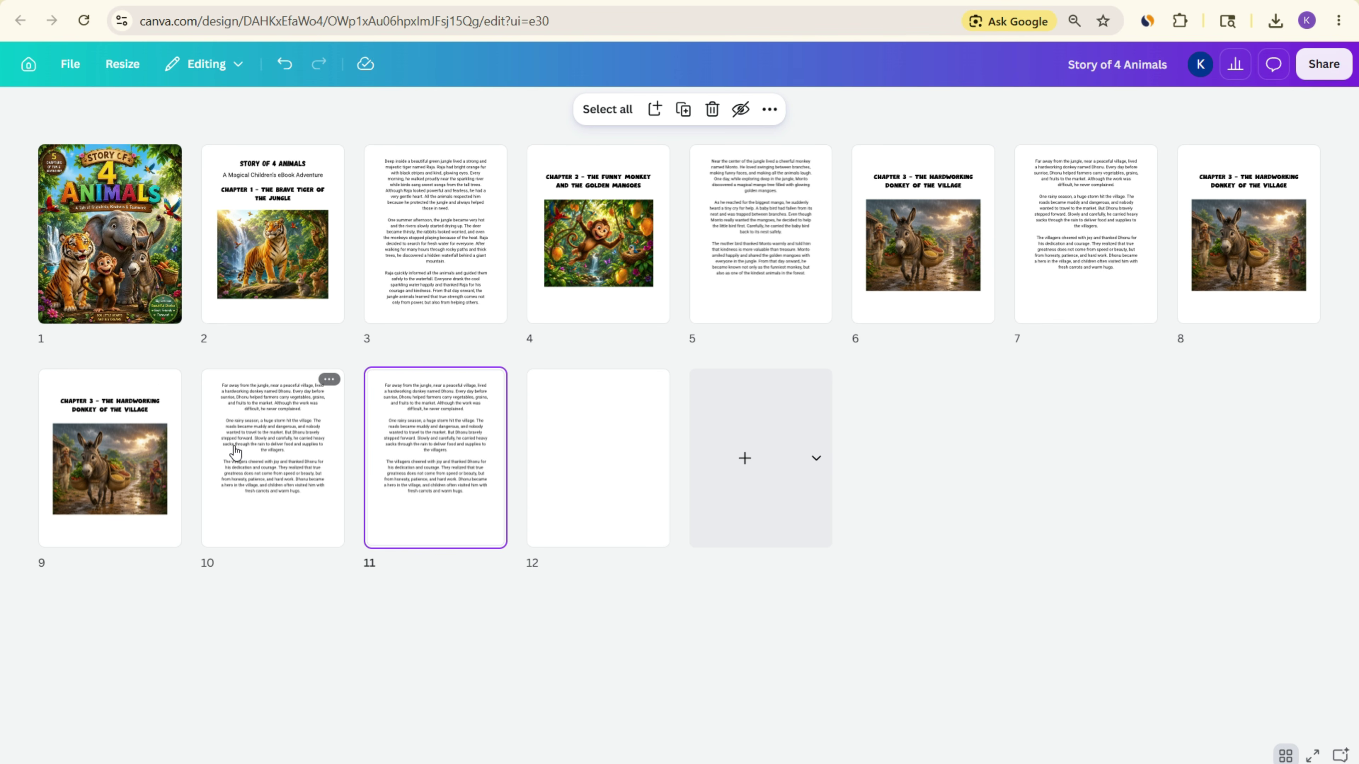
pyautogui.moveTo(73, 432); pyautogui.dragTo(299, 449)
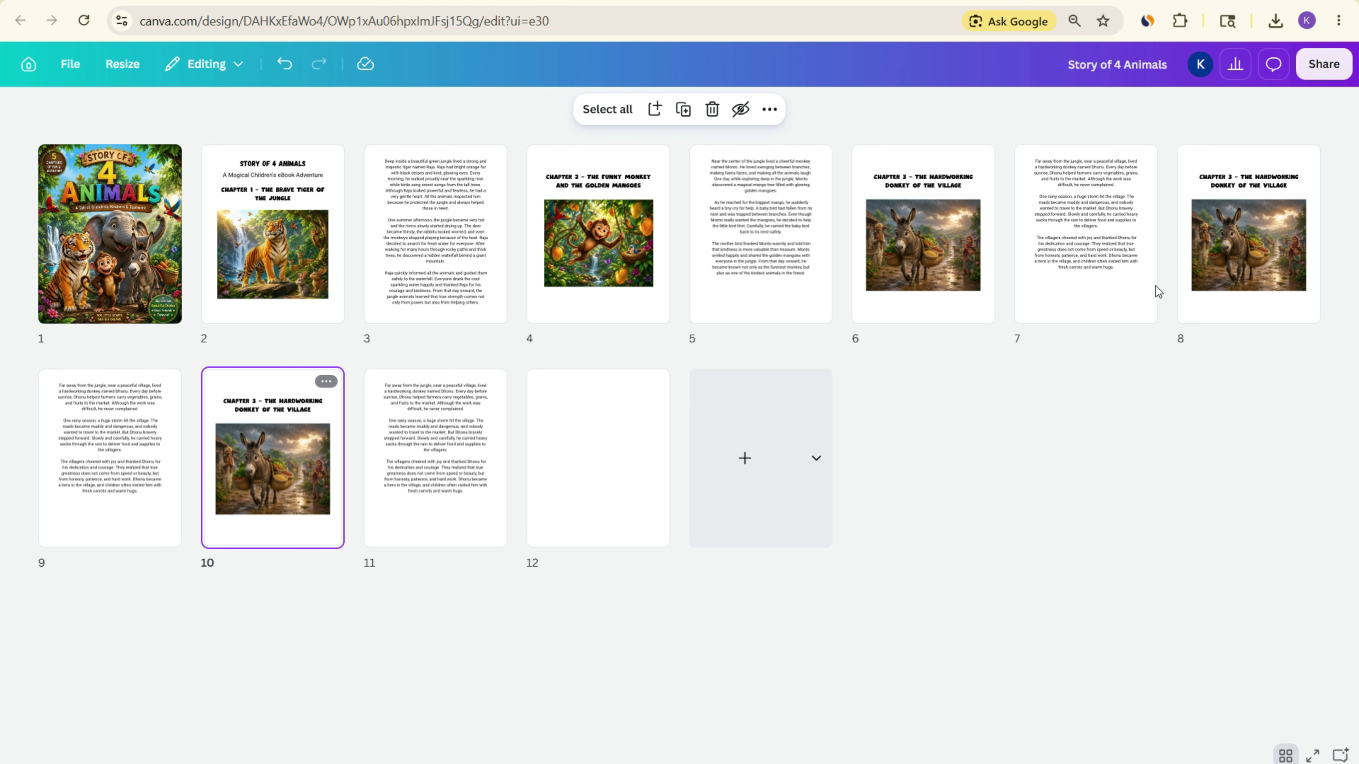
# - Return to the page editor with page 8, the first copied donkey heading page, selected for editing
pyautogui.click(1252, 249)
pyautogui.click(1285, 756)
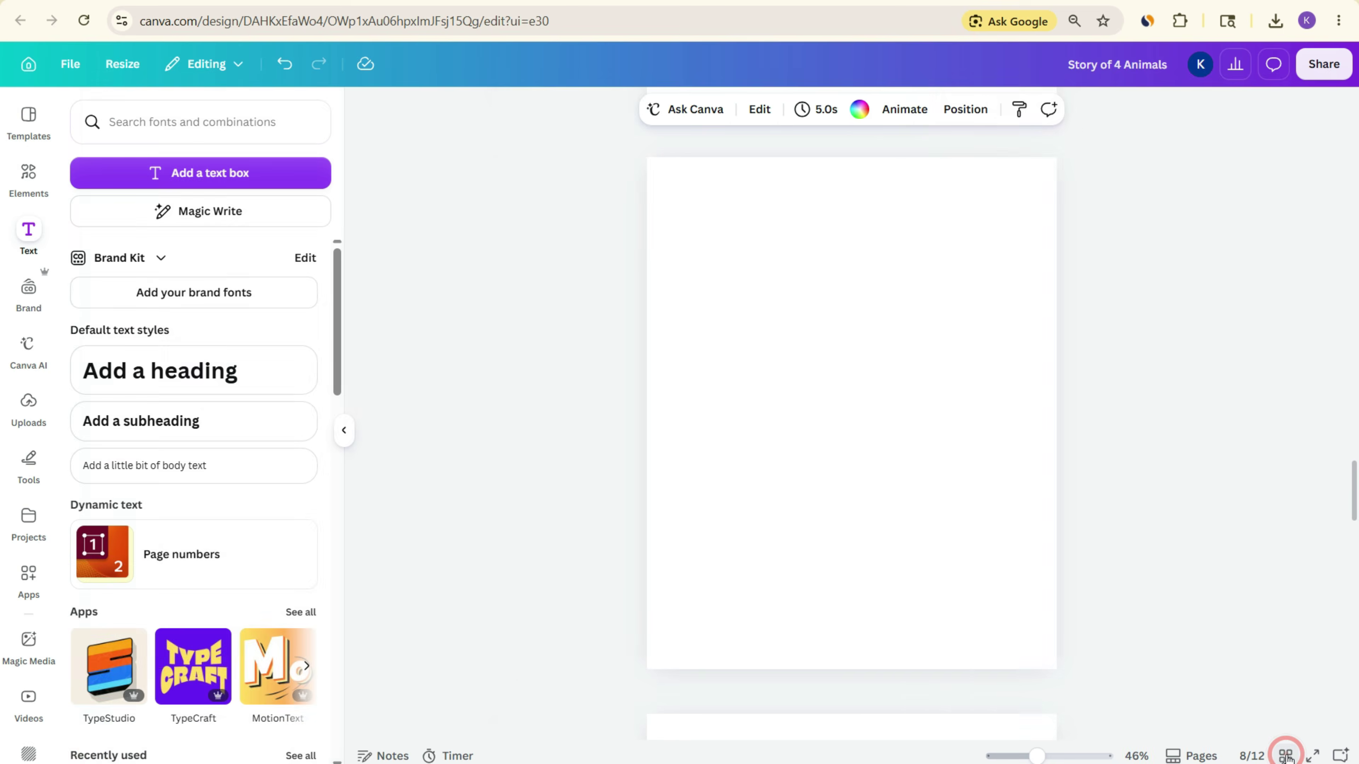
pyautogui.scroll(8, 1070, 482)
pyautogui.scroll(-10, 1119, 437)
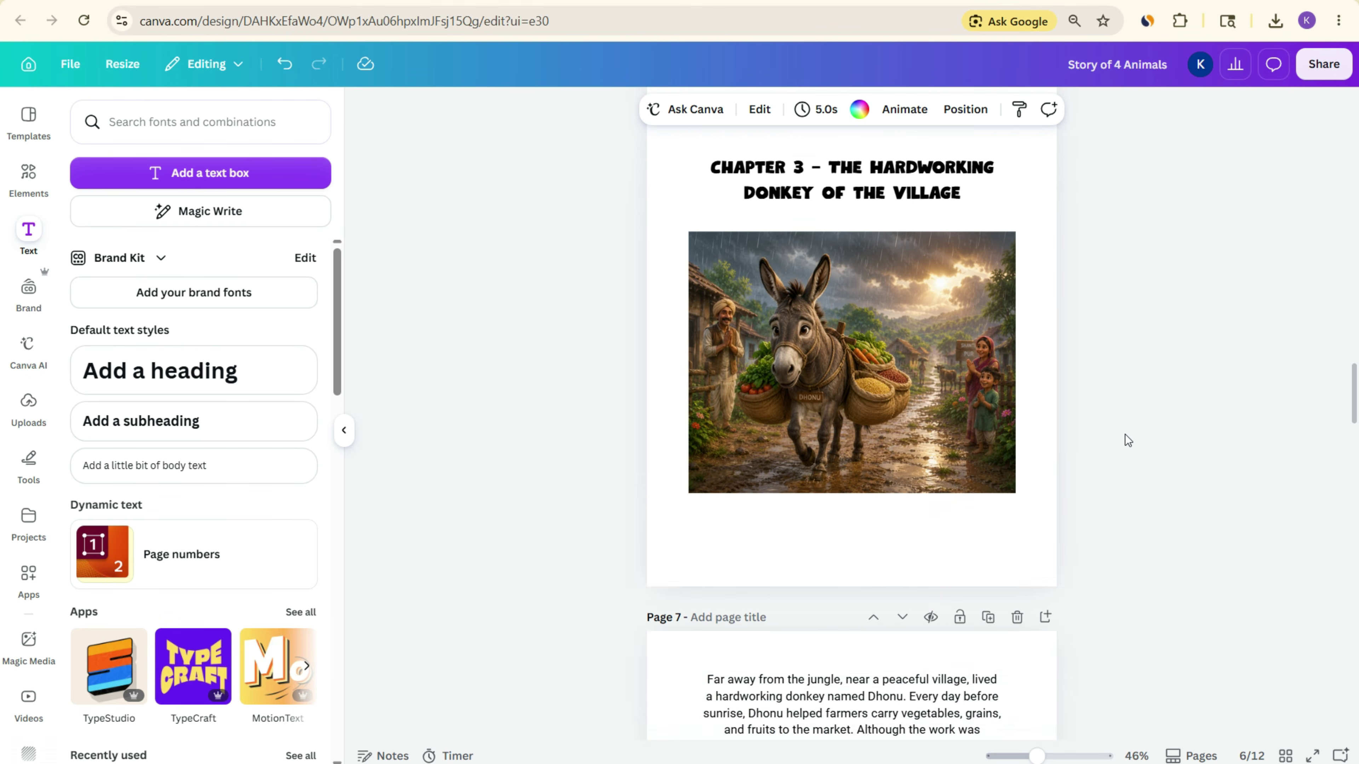
# - Copy the Chapter 4 heading from the Word document and replace the page 8 heading in Canva with "Chapter 4 – The Wise Elephant and the Lost Path"
pyautogui.scroll(15, 1127, 440)
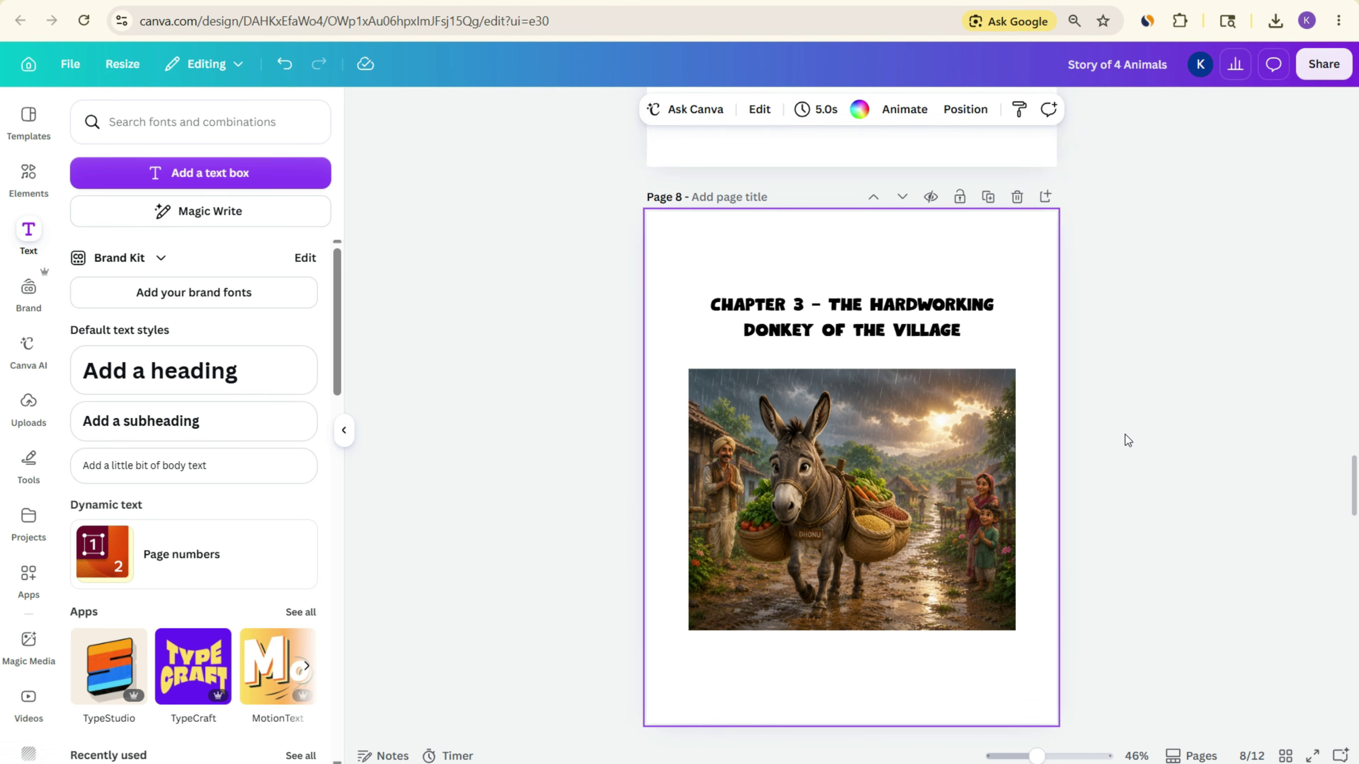
pyautogui.scroll(-10, 1127, 439)
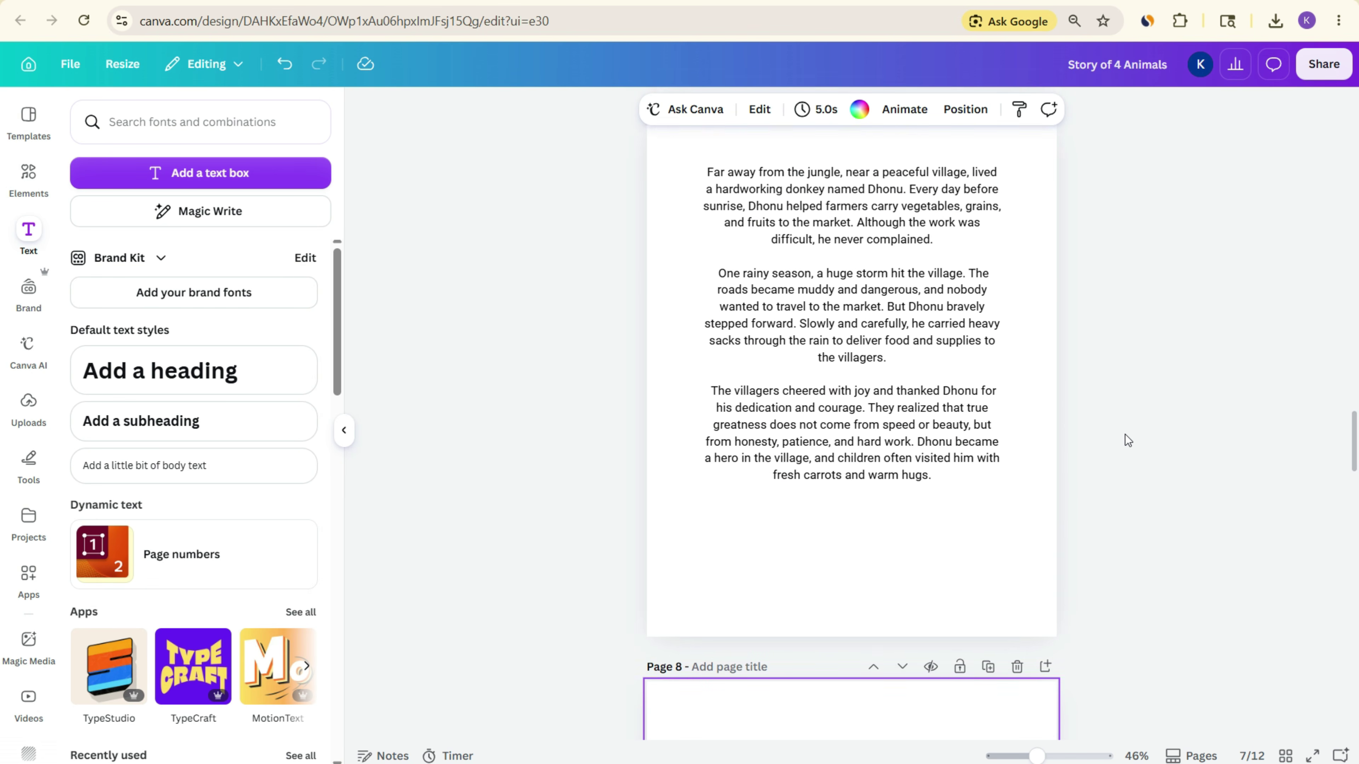
pyautogui.click(855, 513)
pyautogui.scroll(-5, 1119, 434)
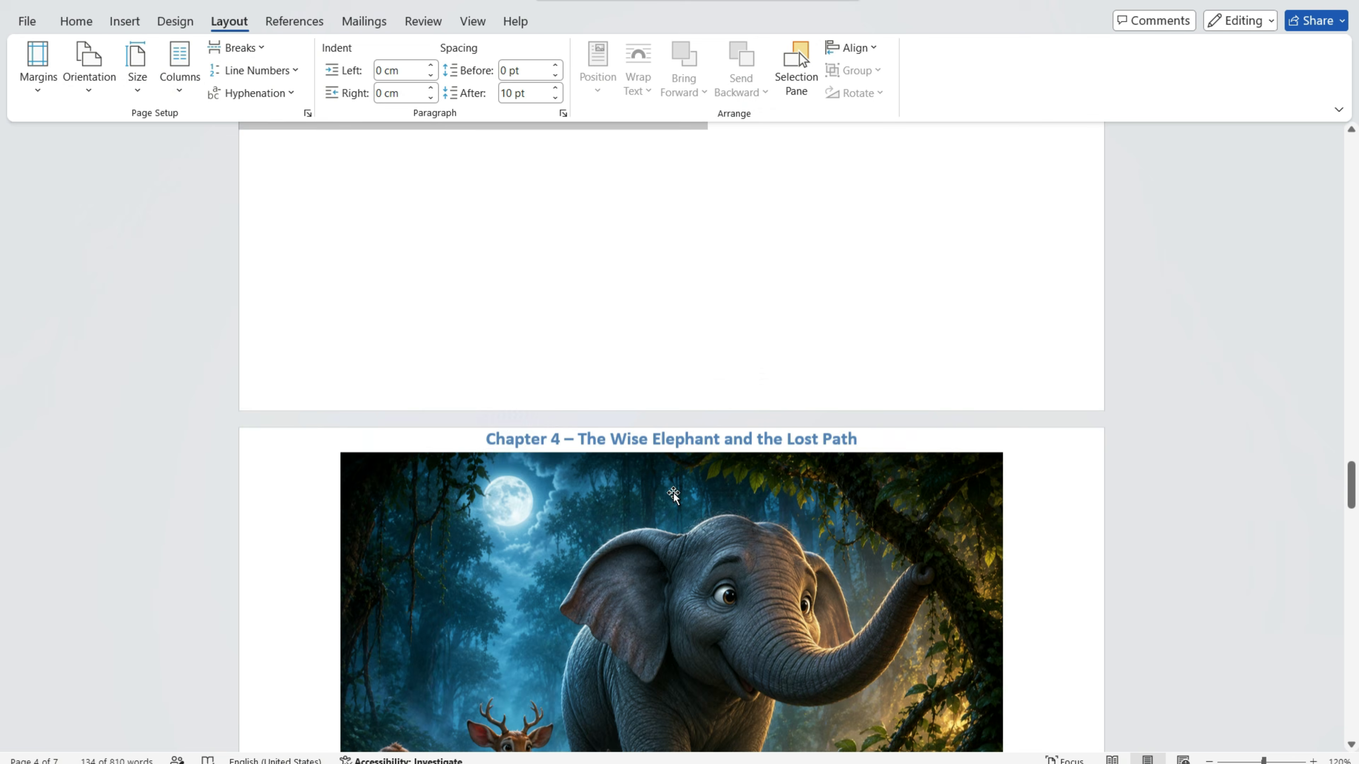
pyautogui.scroll(-3, 482, 273)
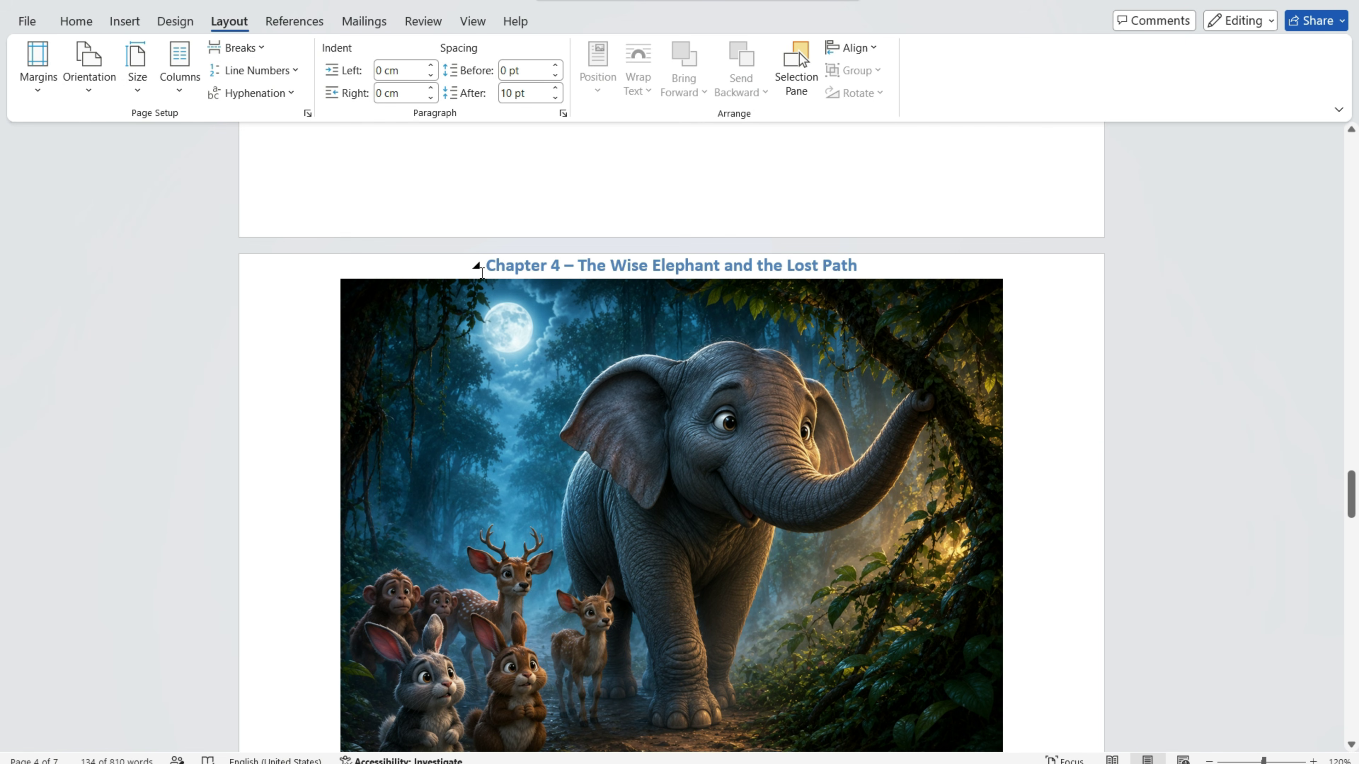
pyautogui.moveTo(491, 266); pyautogui.dragTo(891, 269)
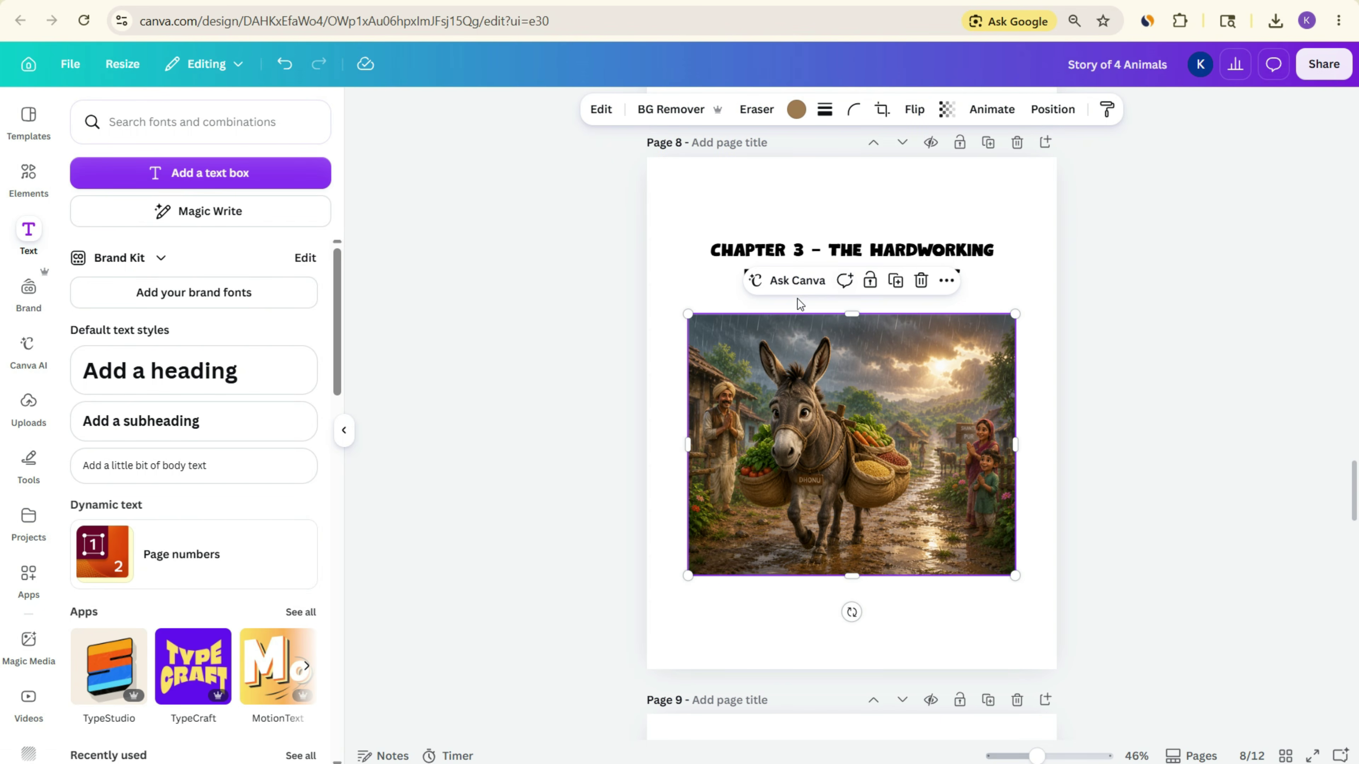
pyautogui.click(813, 254)
pyautogui.hotkey('ctrl', 'a')
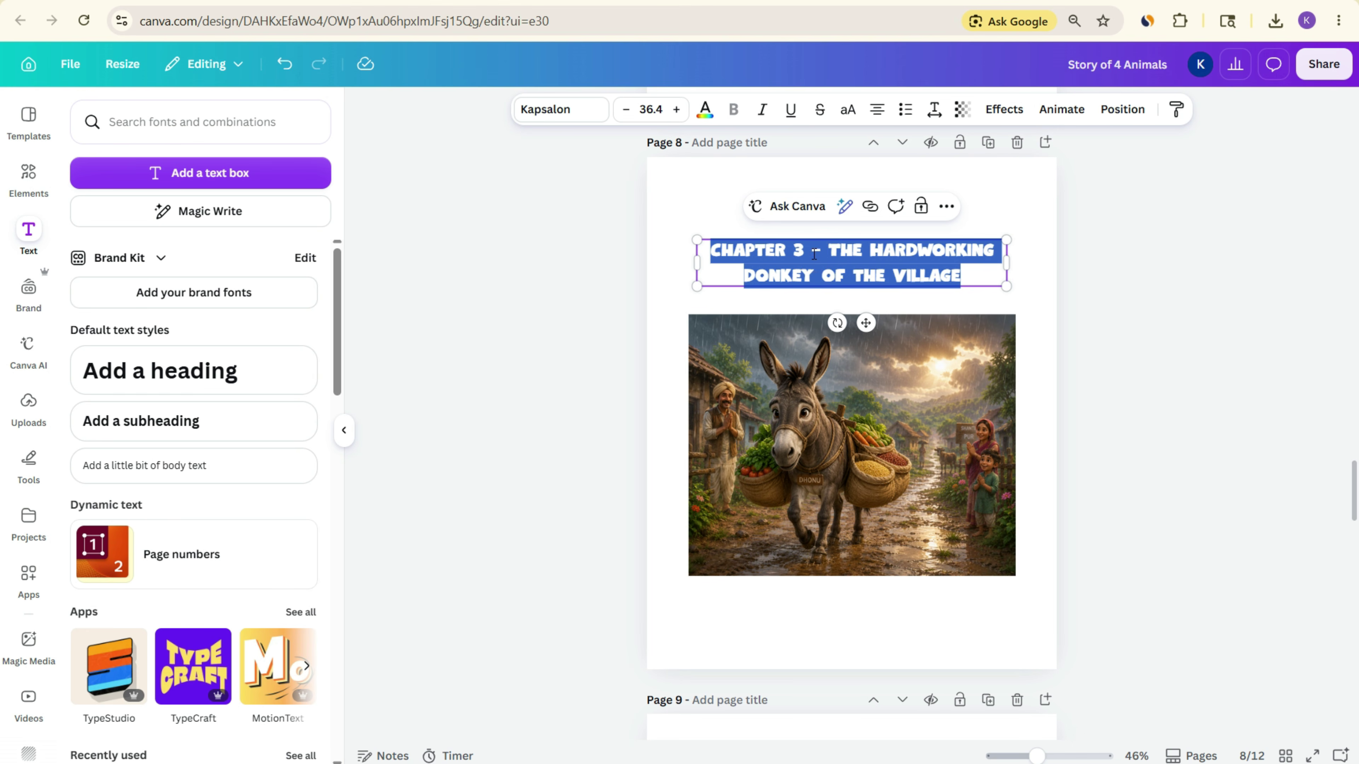
pyautogui.write('CHAPTER 4 - THE WISE ELEPHANT')
# - Replace the donkey picture on page 8 with the Chapter 4 elephant picture copied from the Word document
pyautogui.click(859, 424)
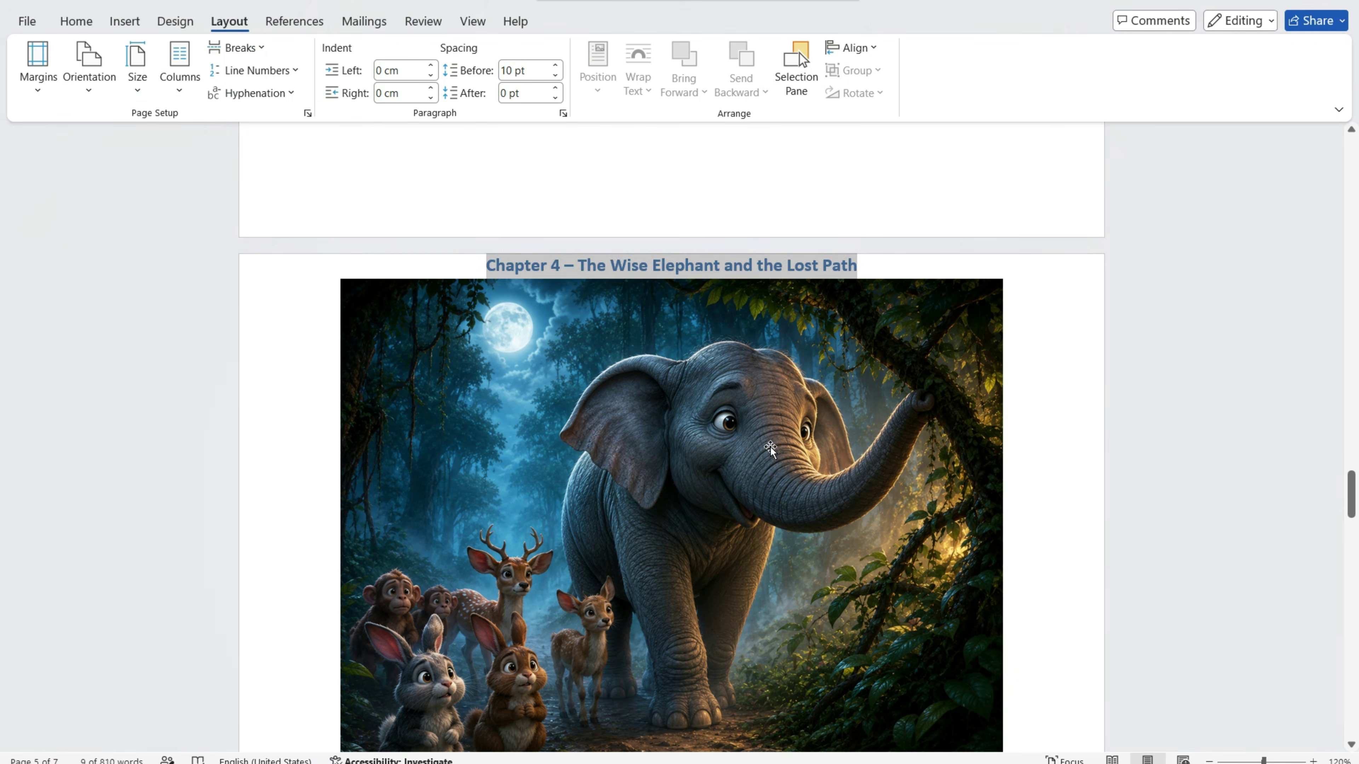
pyautogui.click(675, 479)
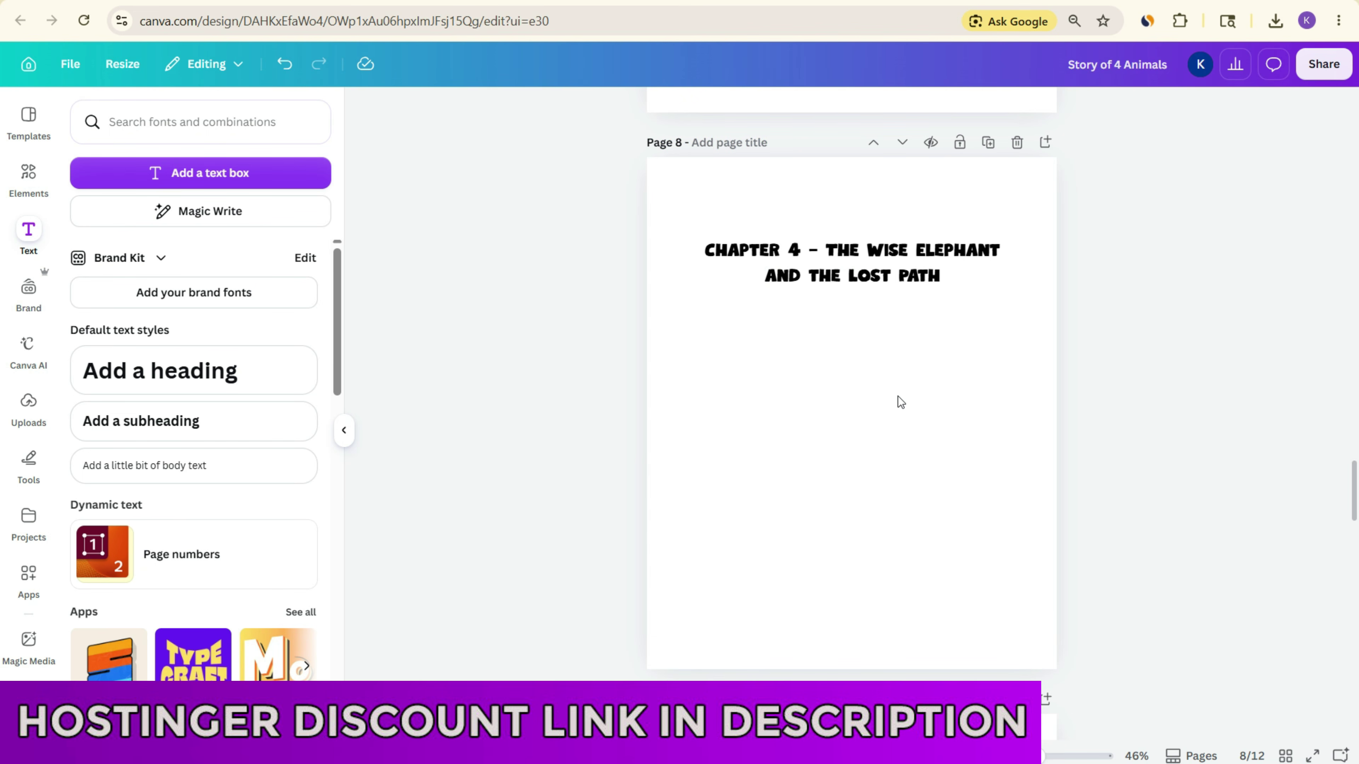
pyautogui.hotkey('ctrl', 'v')
# - Enlarge the elephant picture on page 8 to the width of the heading box and centre it below the heading
pyautogui.moveTo(724, 515); pyautogui.dragTo(675, 557)
pyautogui.moveTo(802, 460)
pyautogui.mouseDown()
pyautogui.moveTo(839, 460)
pyautogui.moveTo(827, 460)
pyautogui.mouseUp()
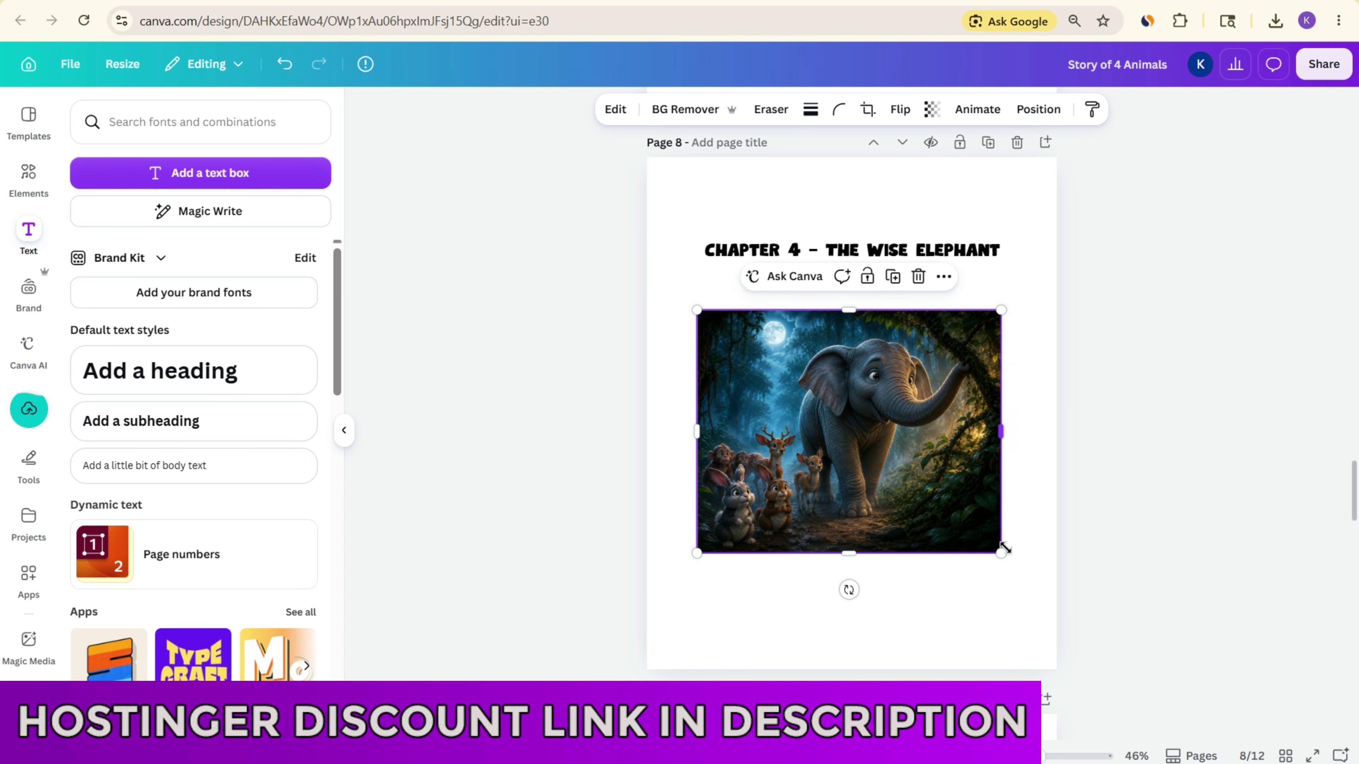
pyautogui.moveTo(1004, 547); pyautogui.dragTo(1006, 557)
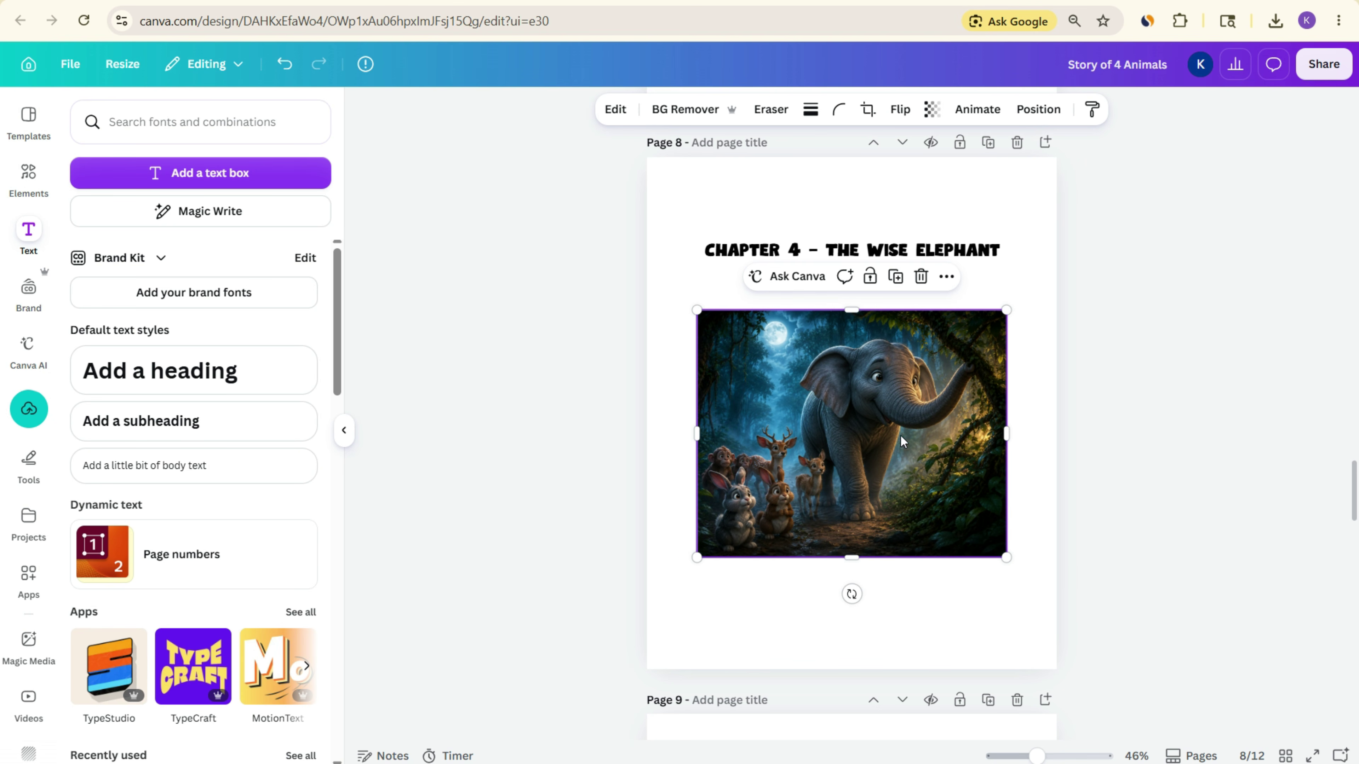
pyautogui.moveTo(901, 441); pyautogui.dragTo(902, 451)
pyautogui.click(1154, 406)
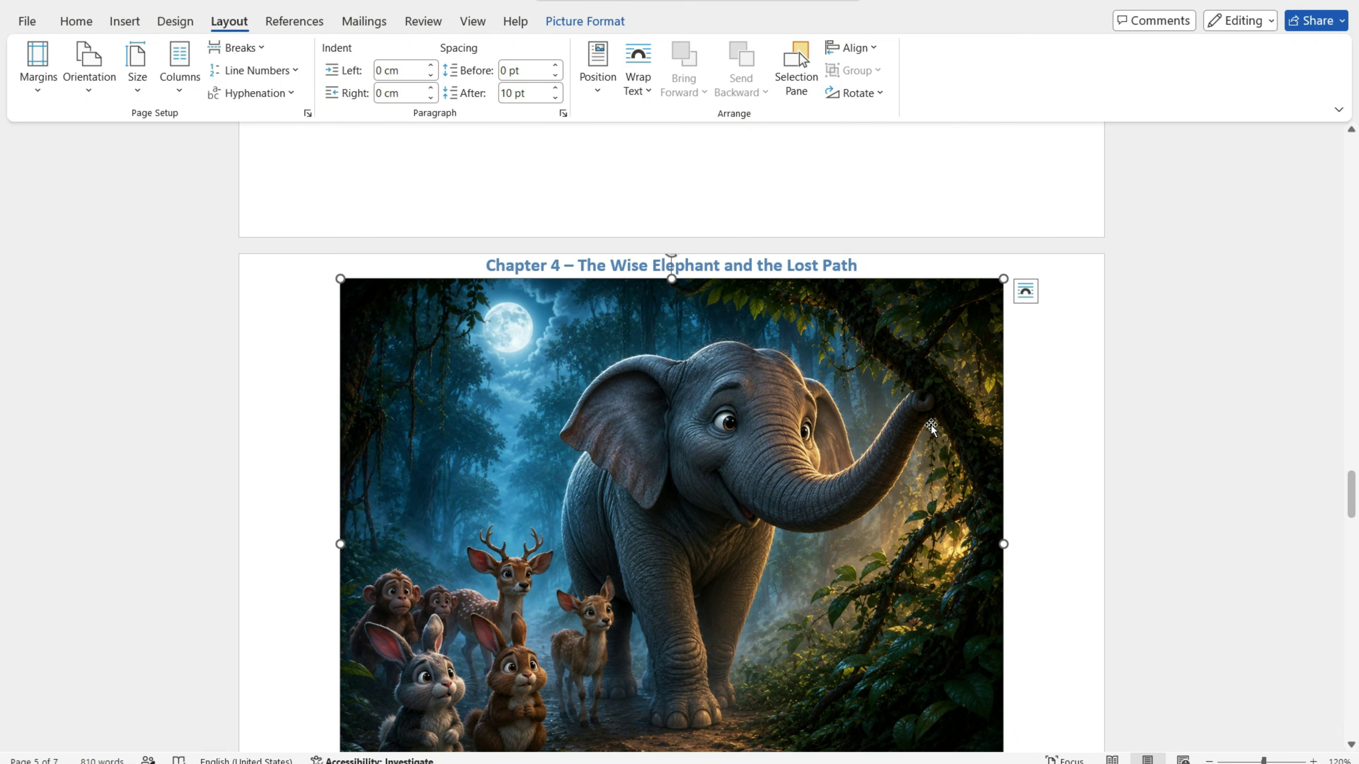
# - Copy the three Chapter 4 story paragraphs from the Word document and replace the donkey story on page 9 in Canva with them
pyautogui.scroll(-5, 670, 264)
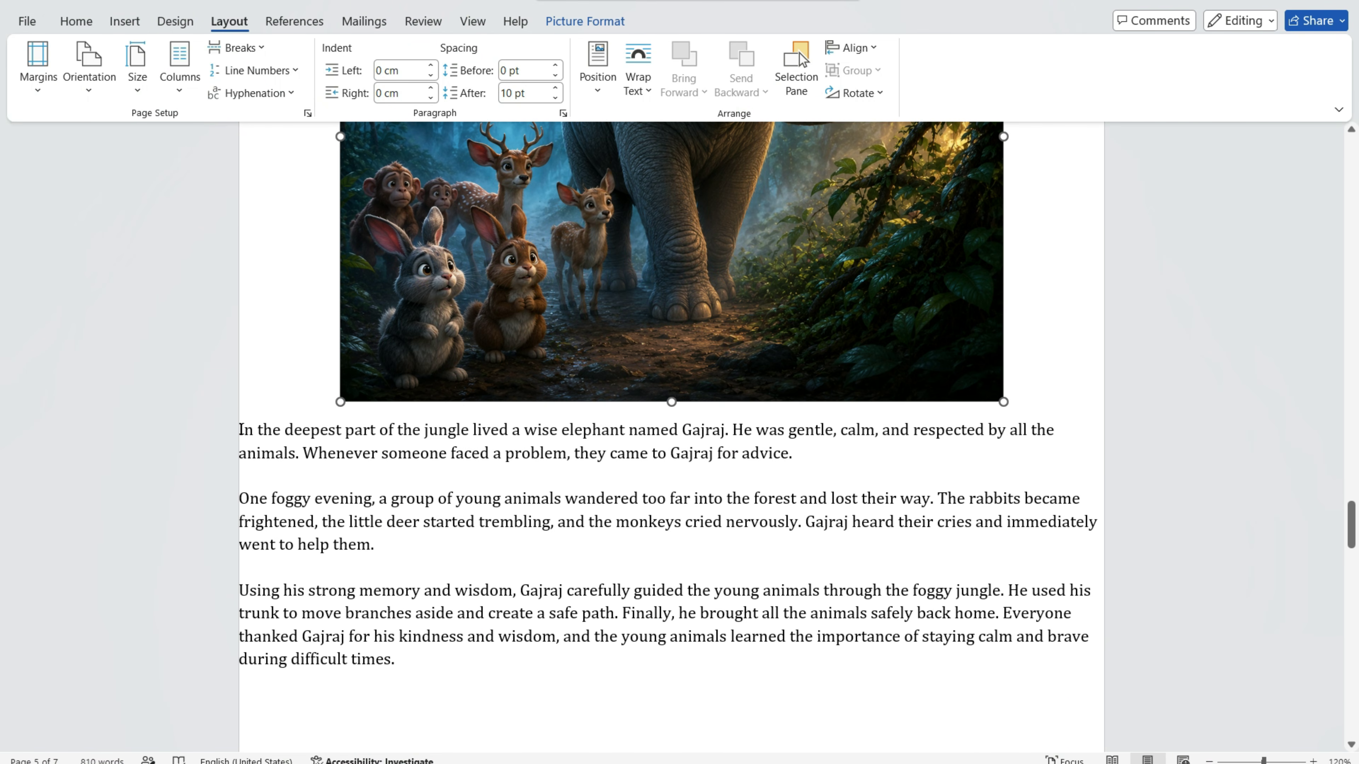
pyautogui.moveTo(239, 428); pyautogui.dragTo(397, 659)
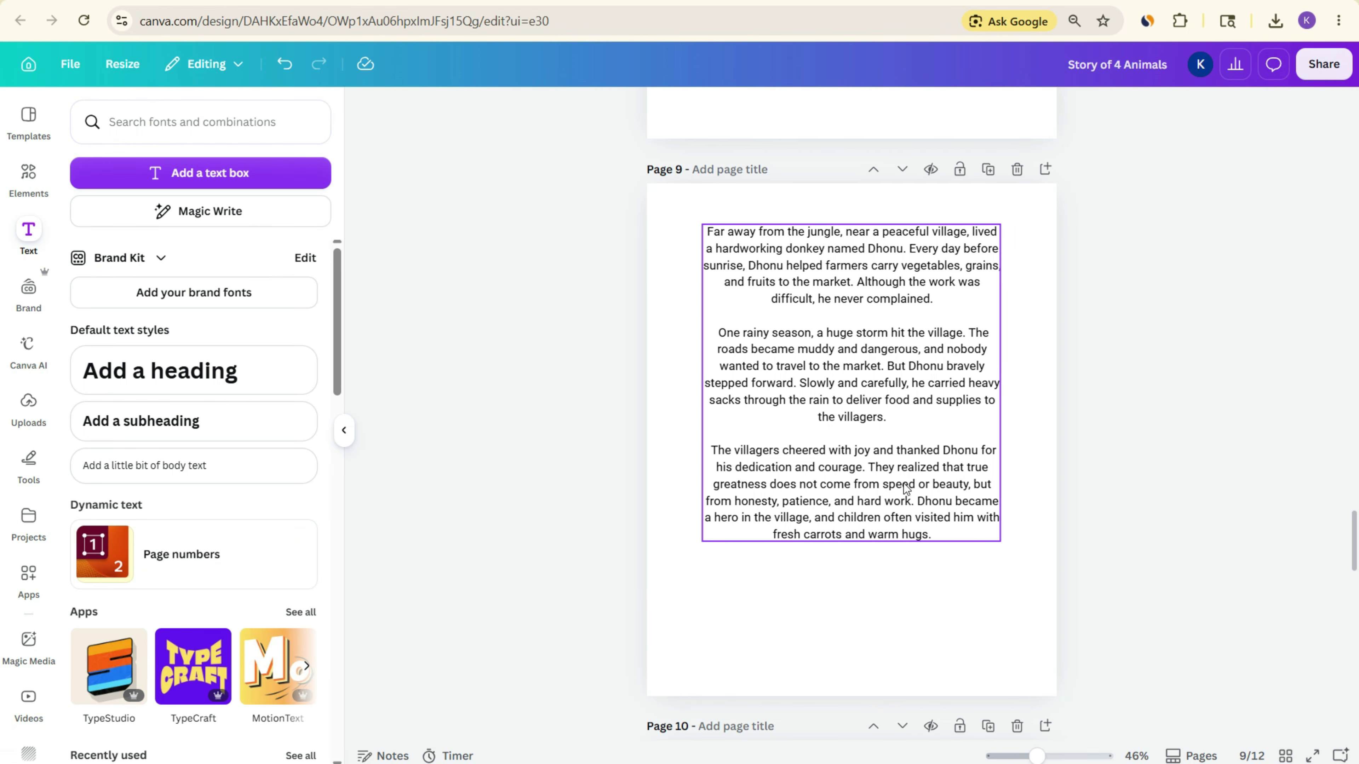
pyautogui.click(828, 444)
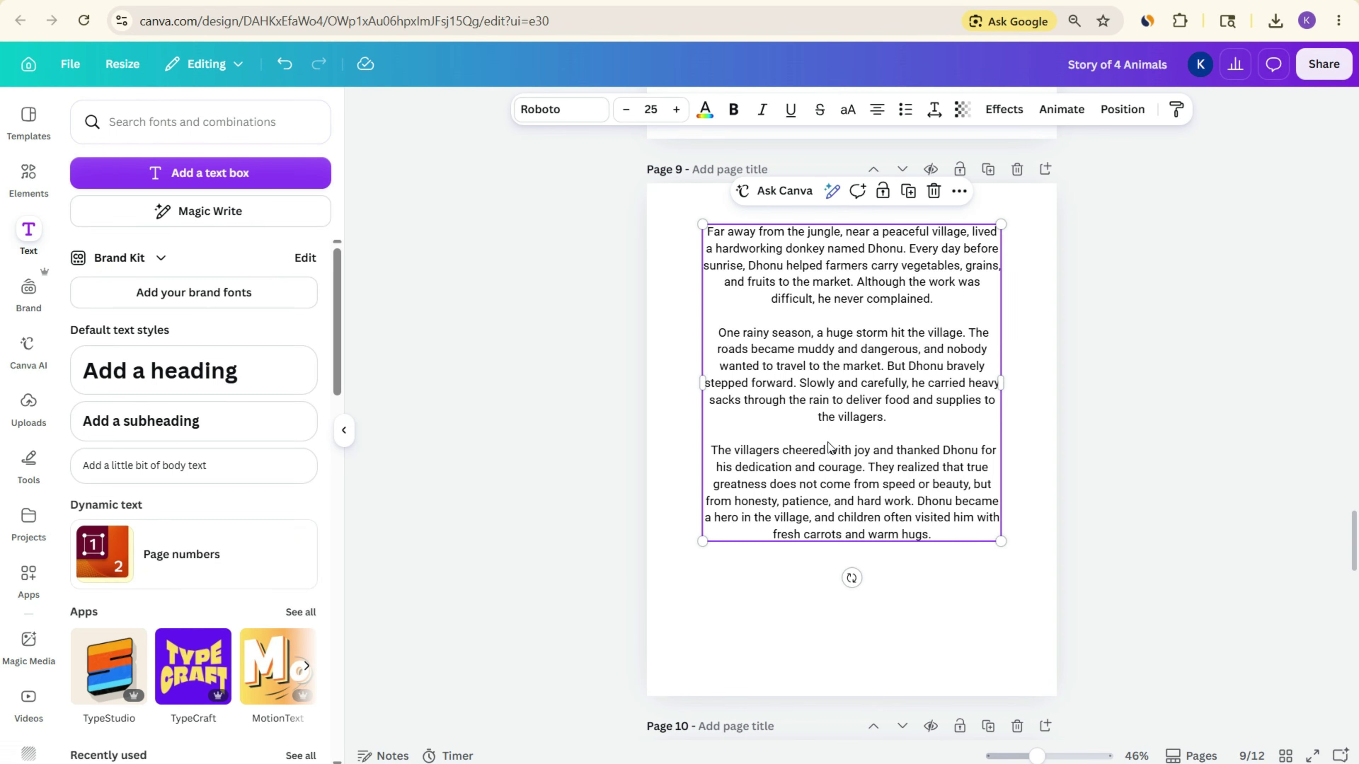
pyautogui.doubleClick(846, 416)
pyautogui.hotkey('ctrl', 'v')
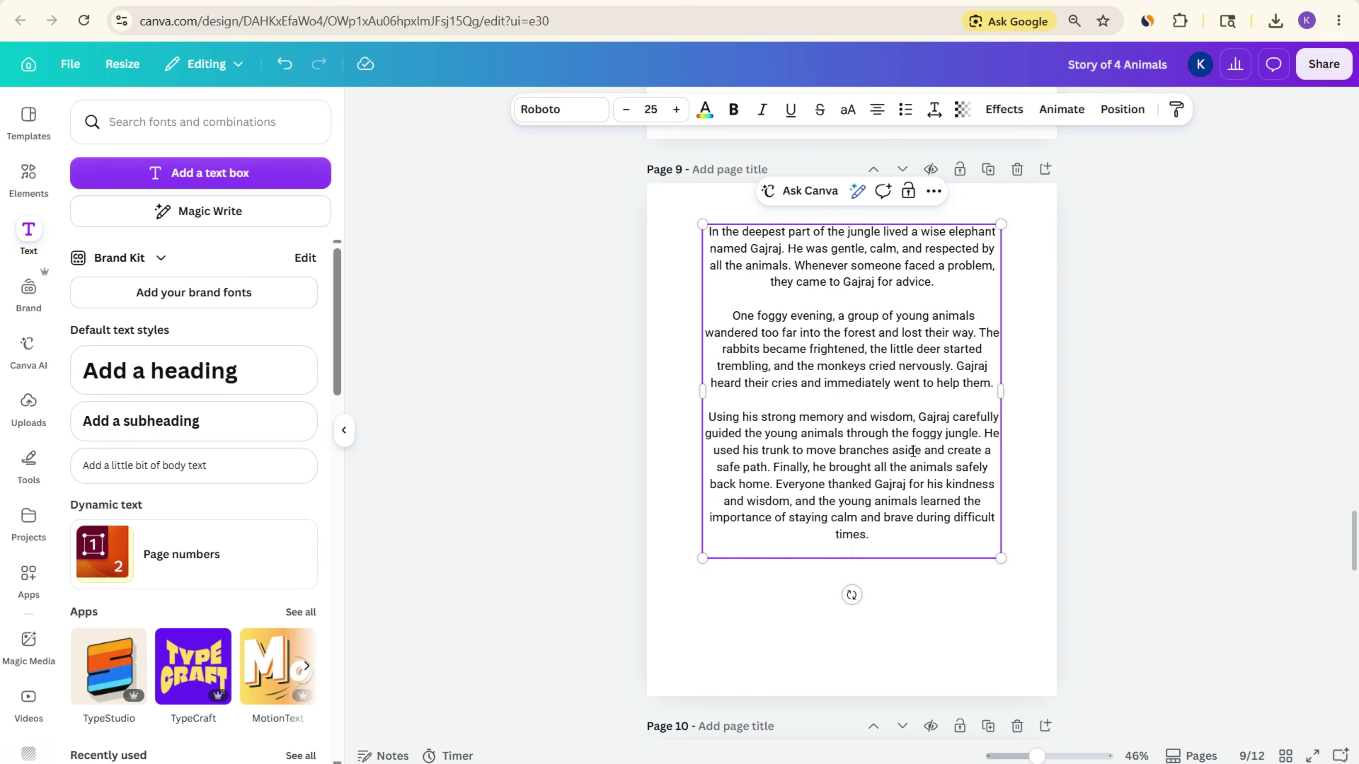
# - Copy the Chapter 5 heading from the Word document and replace the page 10 heading in Canva with "Chapter 5 – The Great Friendship Festival"
pyautogui.hotkey('alt', 'Tab')
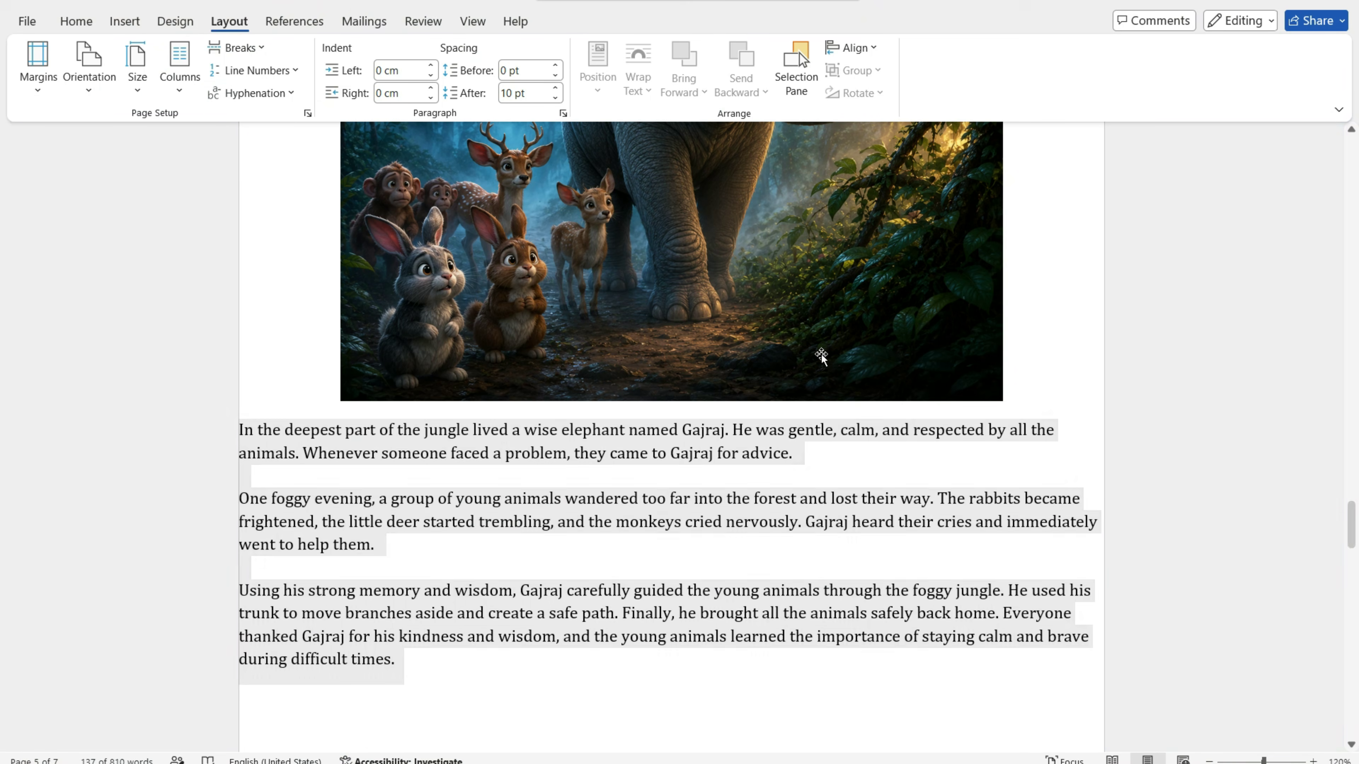
pyautogui.scroll(-3, 745, 460)
pyautogui.click(745, 459)
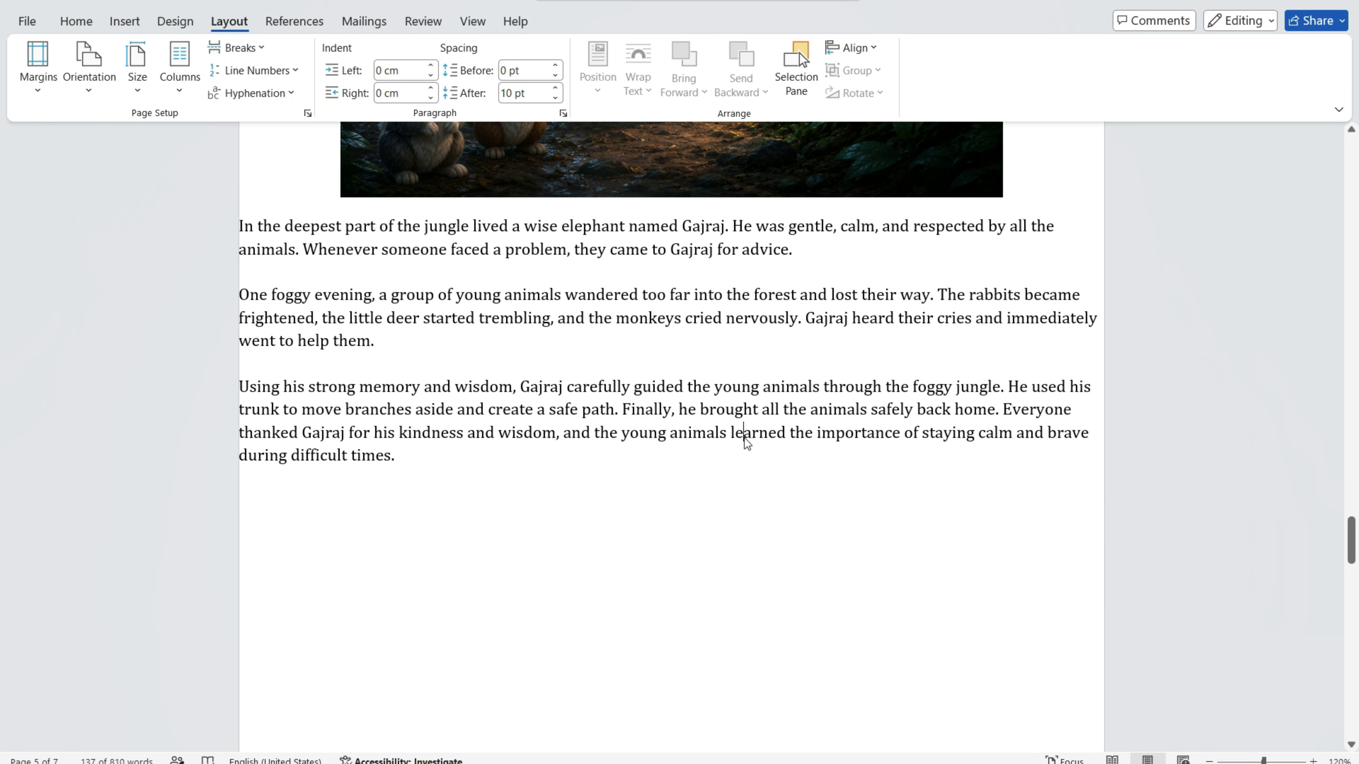
pyautogui.scroll(-10, 760, 449)
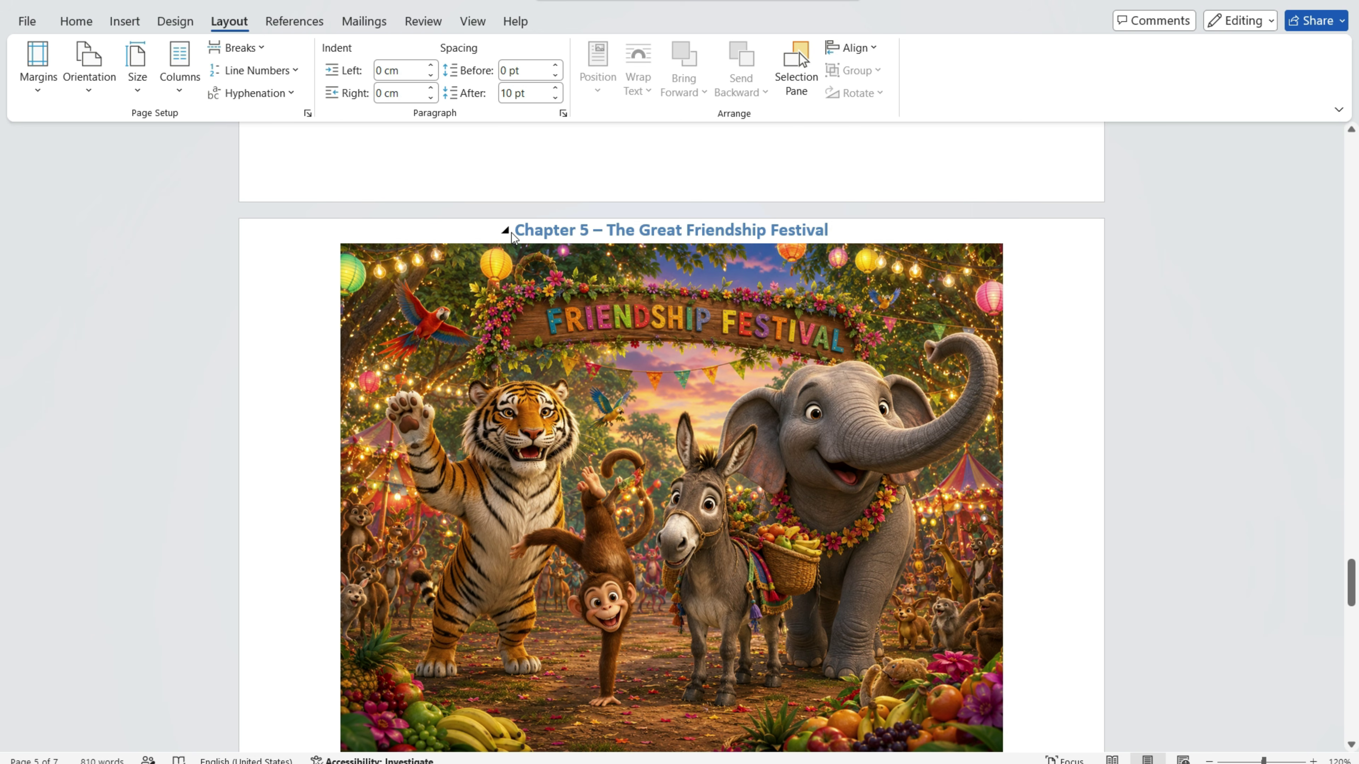
pyautogui.moveTo(519, 219); pyautogui.dragTo(843, 233)
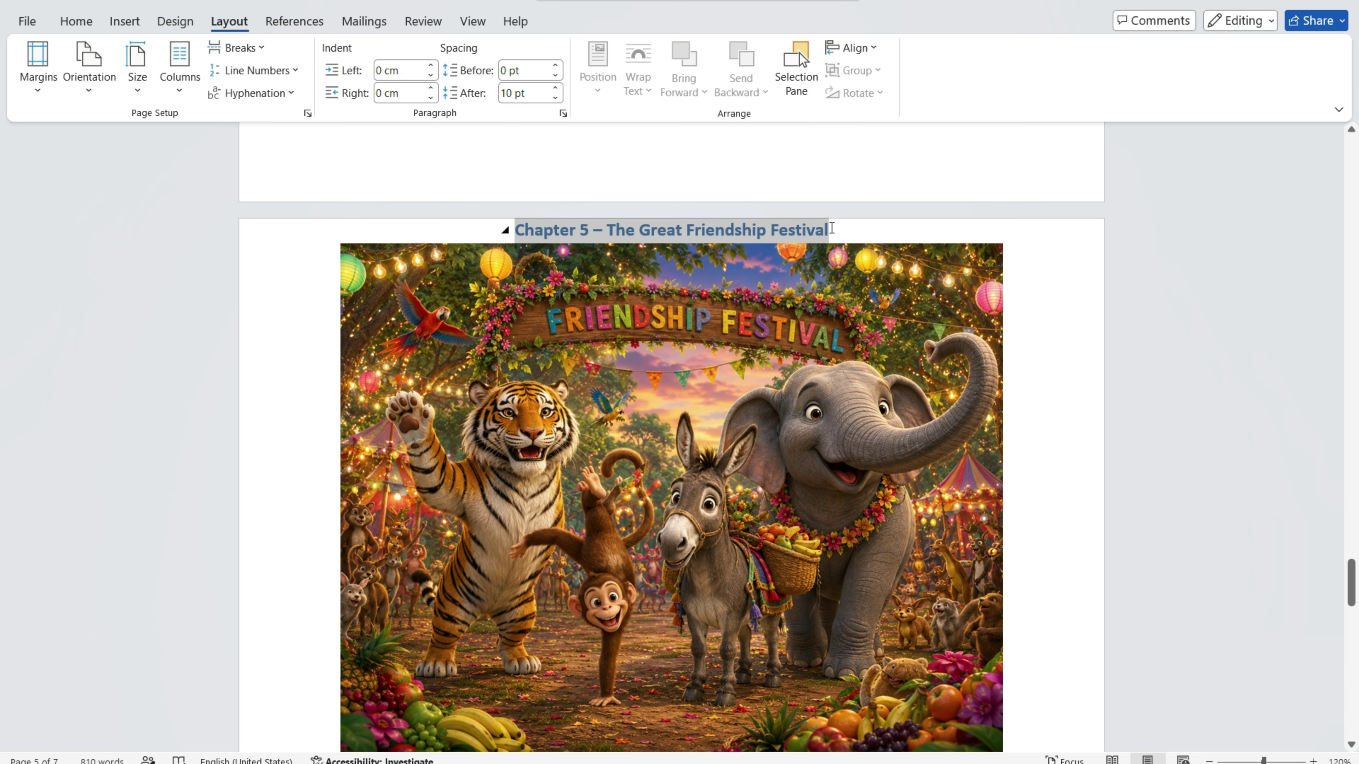
pyautogui.hotkey('alt', 'Tab')
pyautogui.scroll(-10, 904, 380)
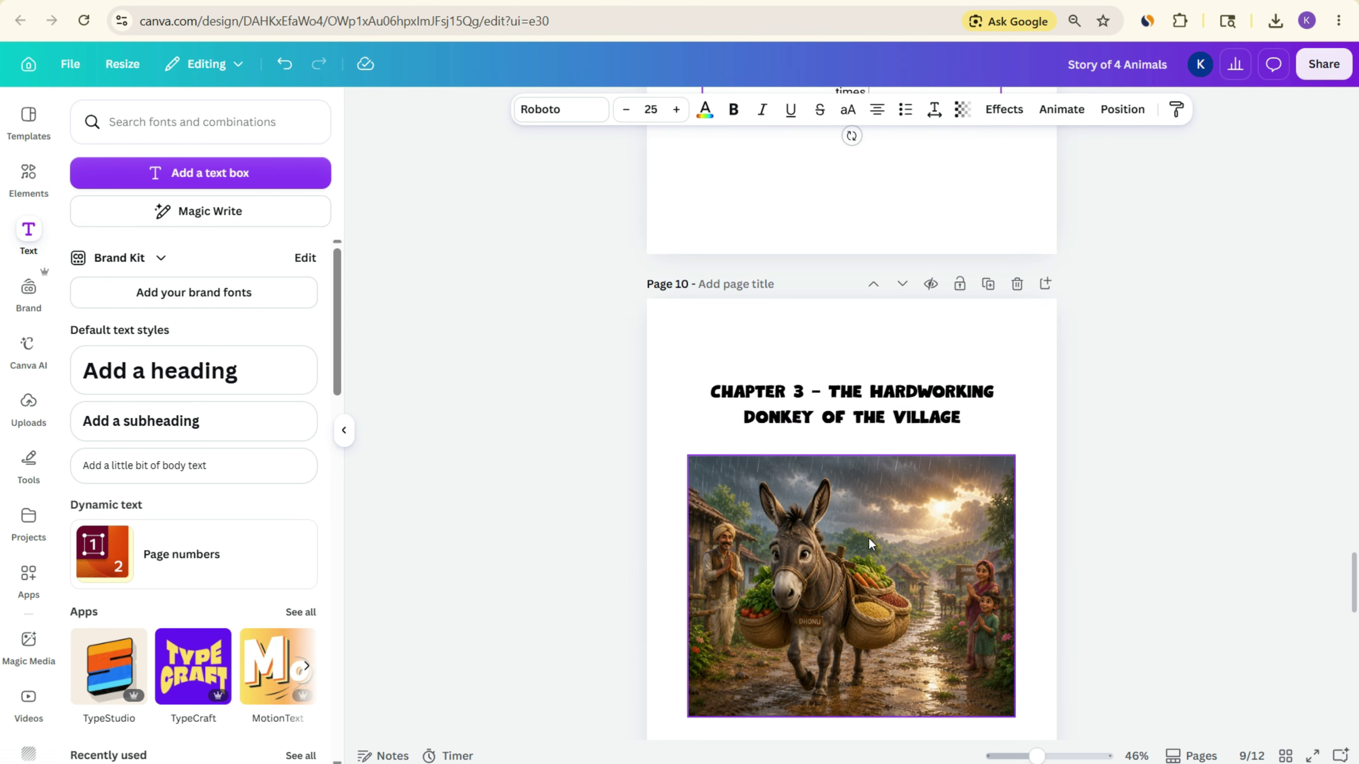
pyautogui.hotkey('alt', 'Tab')
pyautogui.hotkey('alt', 'Tab')
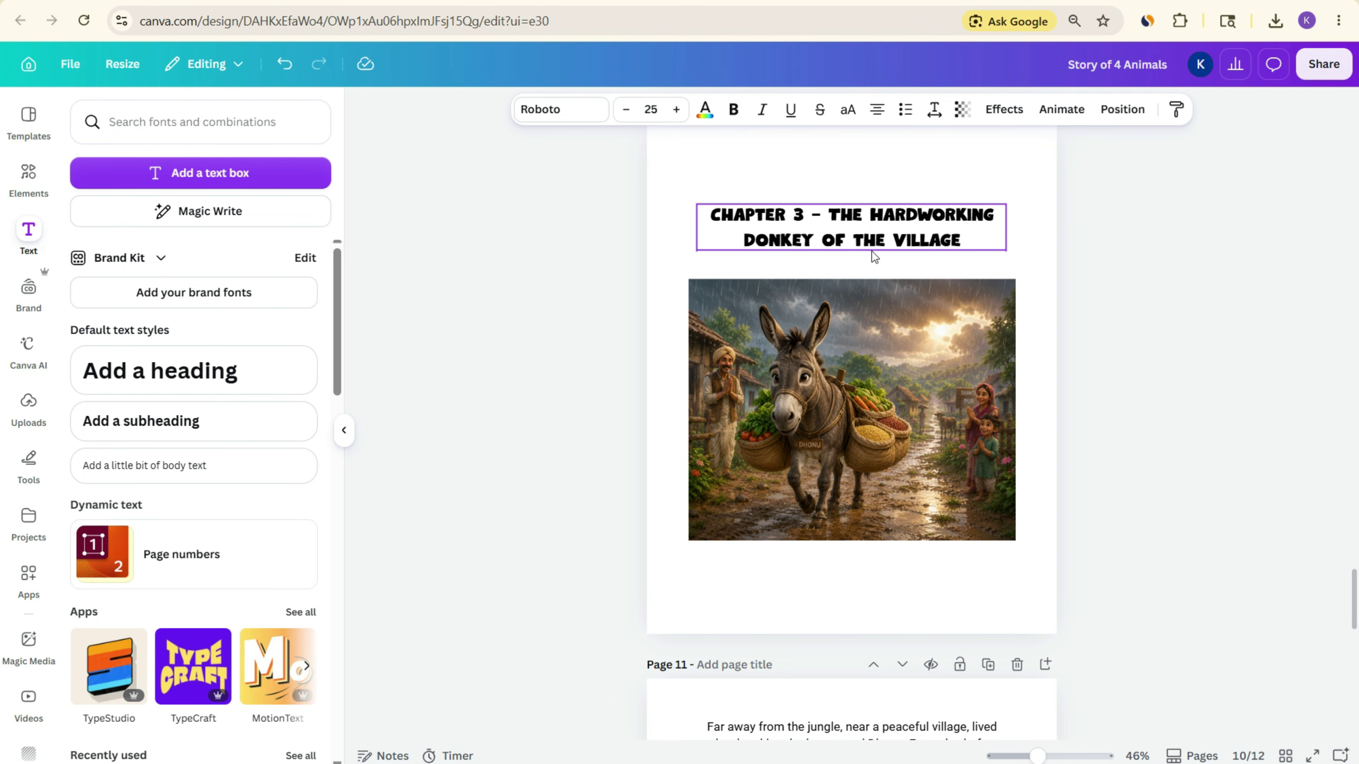
pyautogui.doubleClick(871, 251)
pyautogui.hotkey('ctrl', 'v')
# - Replace the donkey picture on page 10 with the Friendship Festival picture copied from the Word document
pyautogui.click(860, 355)
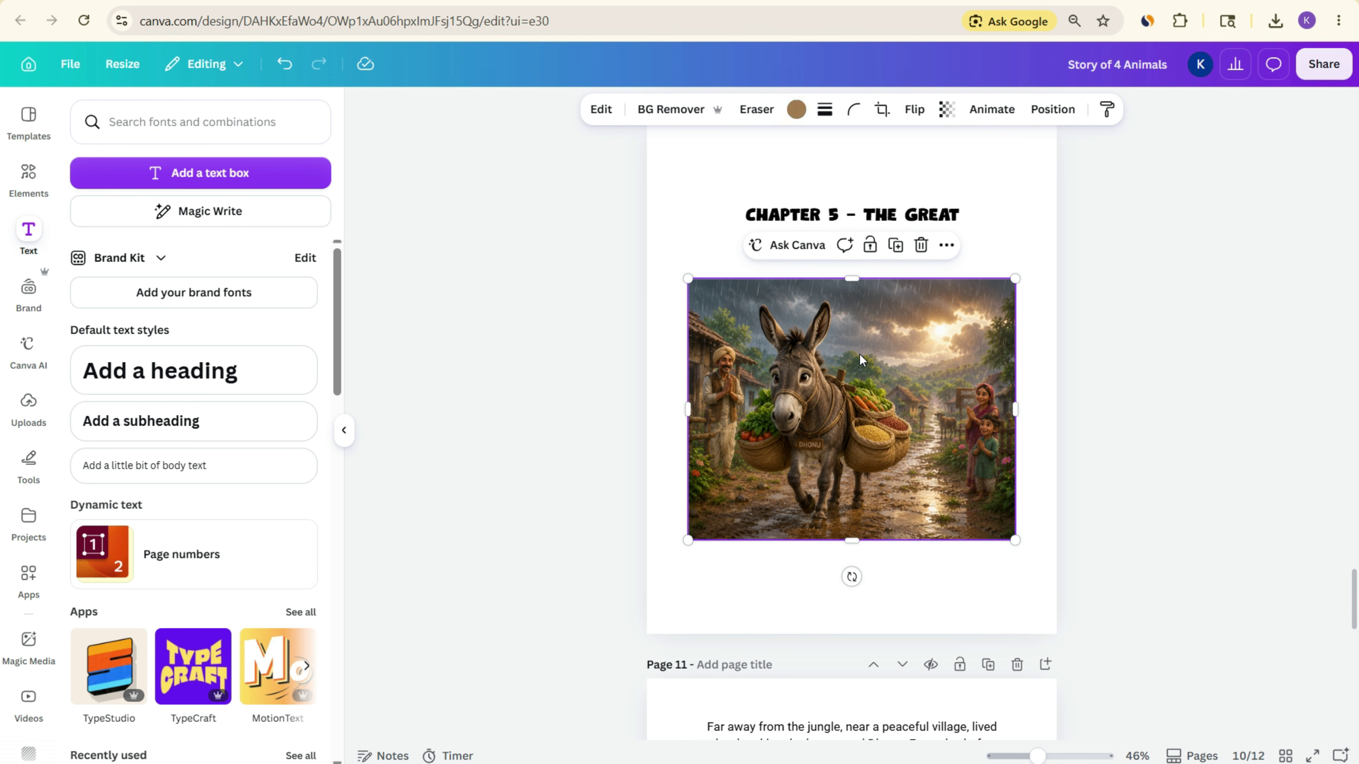
pyautogui.press('Delete')
pyautogui.hotkey('alt', 'Tab')
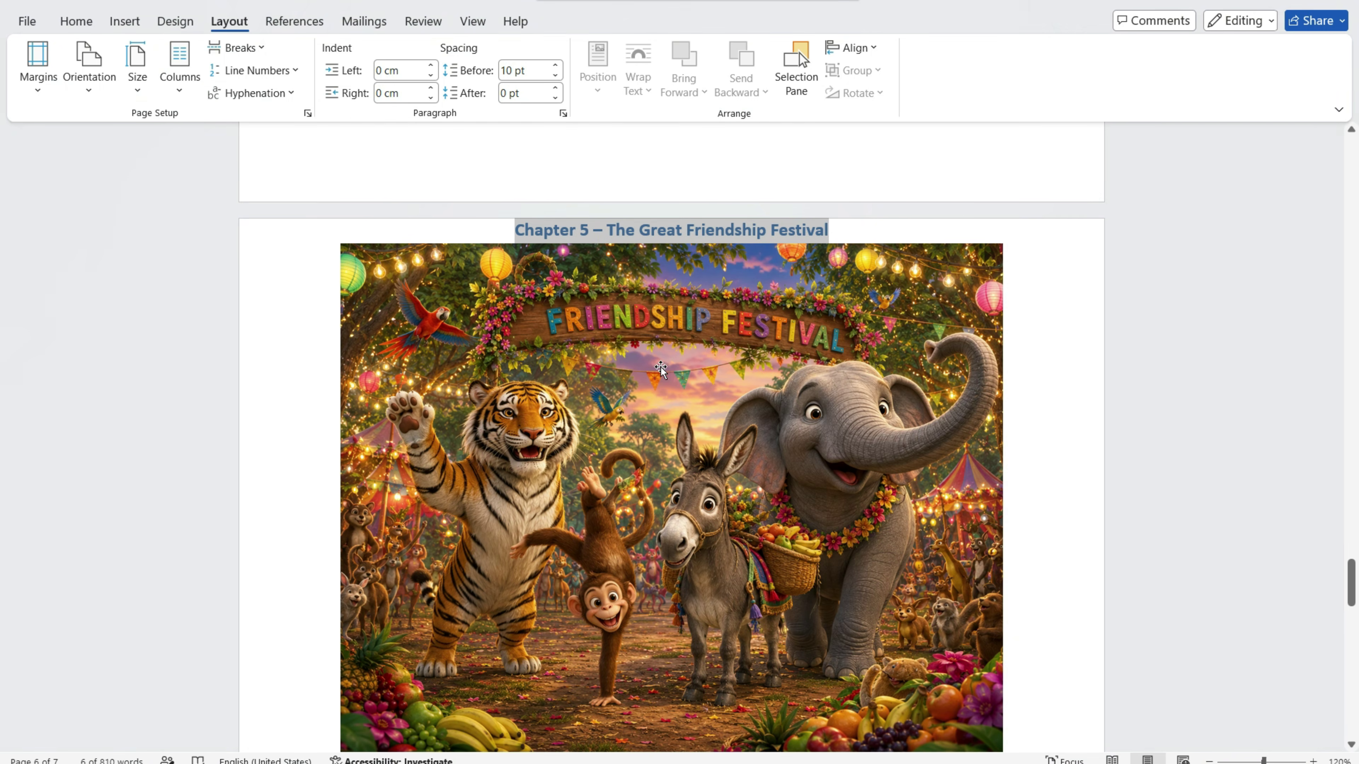
pyautogui.click(655, 417)
pyautogui.hotkey('alt', 'Tab')
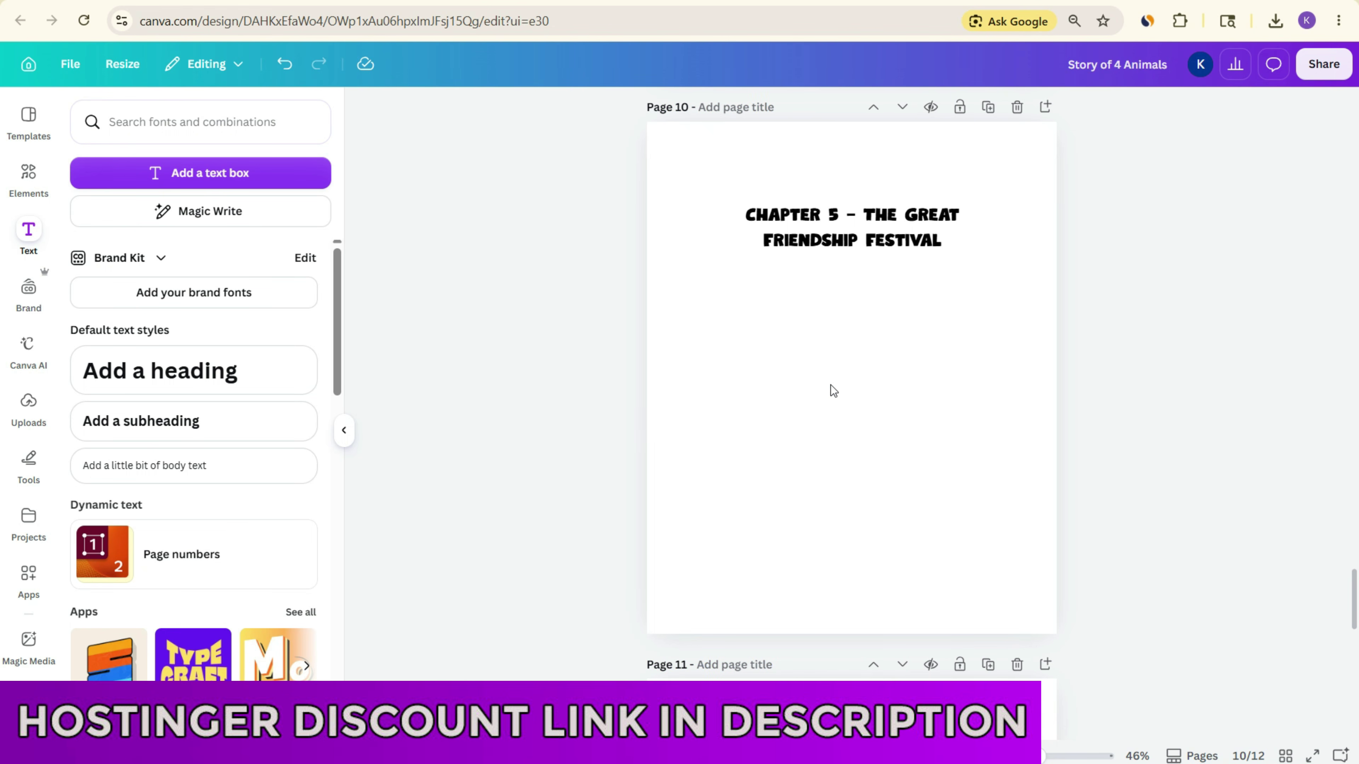
pyautogui.hotkey('ctrl', 'v')
# - Enlarge the Friendship Festival picture on page 10 to the heading box's width and centre it below the heading
pyautogui.moveTo(978, 480); pyautogui.dragTo(1009, 501)
pyautogui.moveTo(724, 495); pyautogui.dragTo(693, 525)
pyautogui.moveTo(849, 394); pyautogui.dragTo(848, 401)
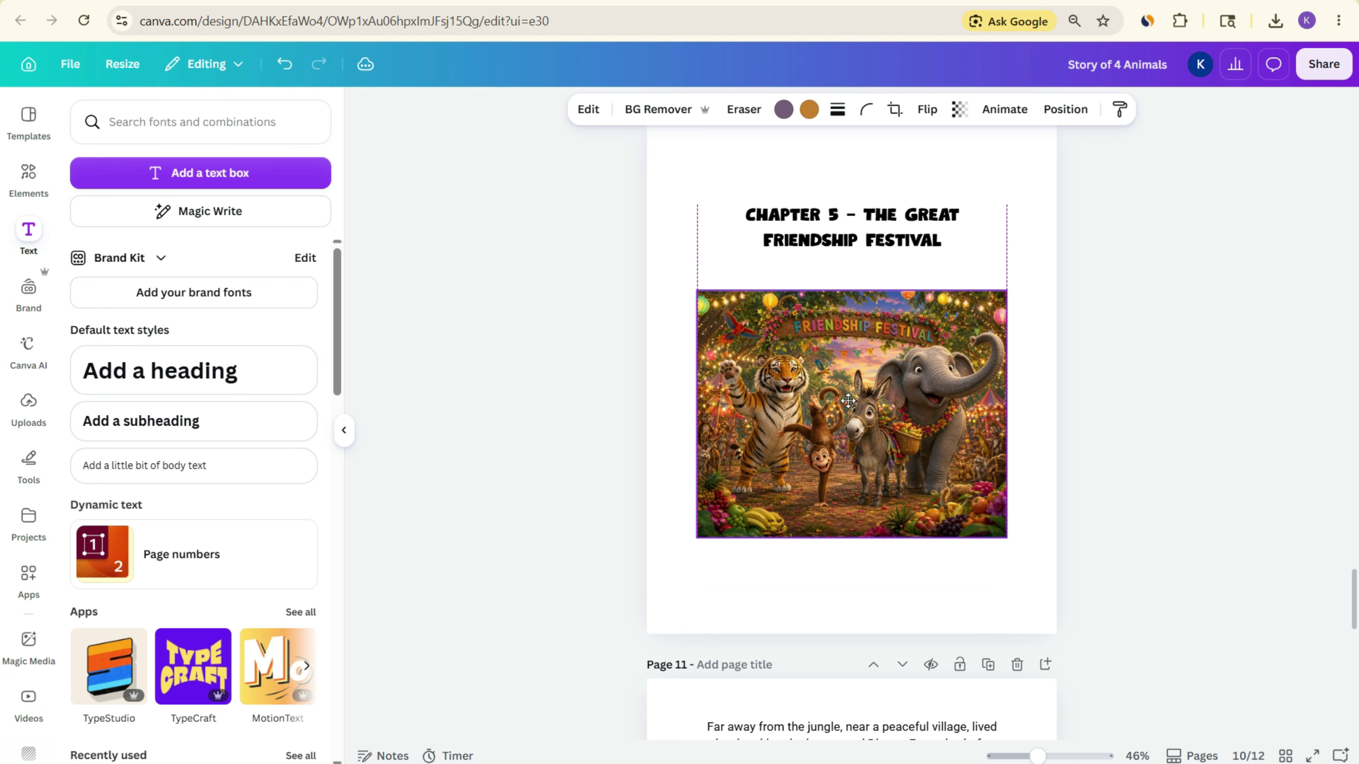
# - Copy the three Chapter 5 story paragraphs from the Word document and replace the donkey story on page 11 in Canva with them
pyautogui.scroll(-10, 1177, 391)
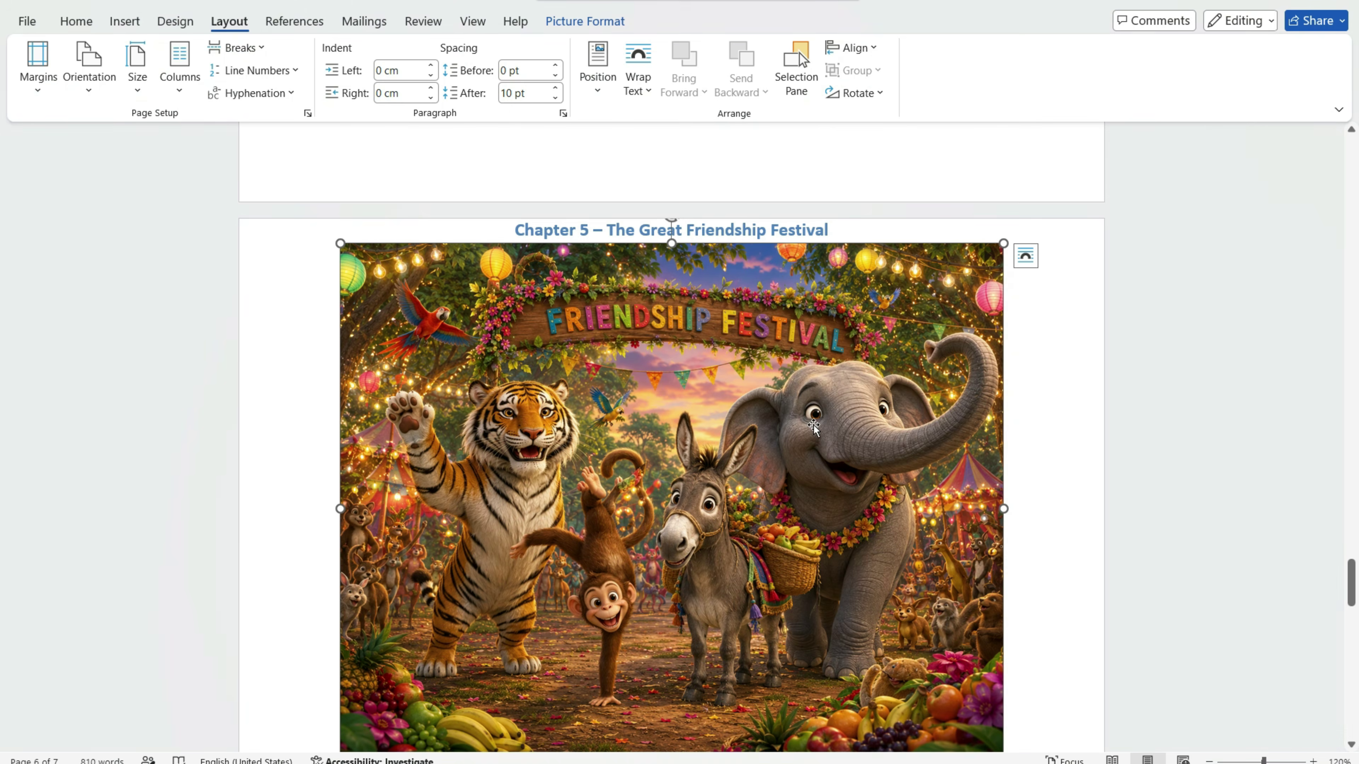
pyautogui.scroll(-10, 813, 426)
pyautogui.moveTo(239, 241); pyautogui.dragTo(640, 485)
pyautogui.hotkey('ctrl', 'c')
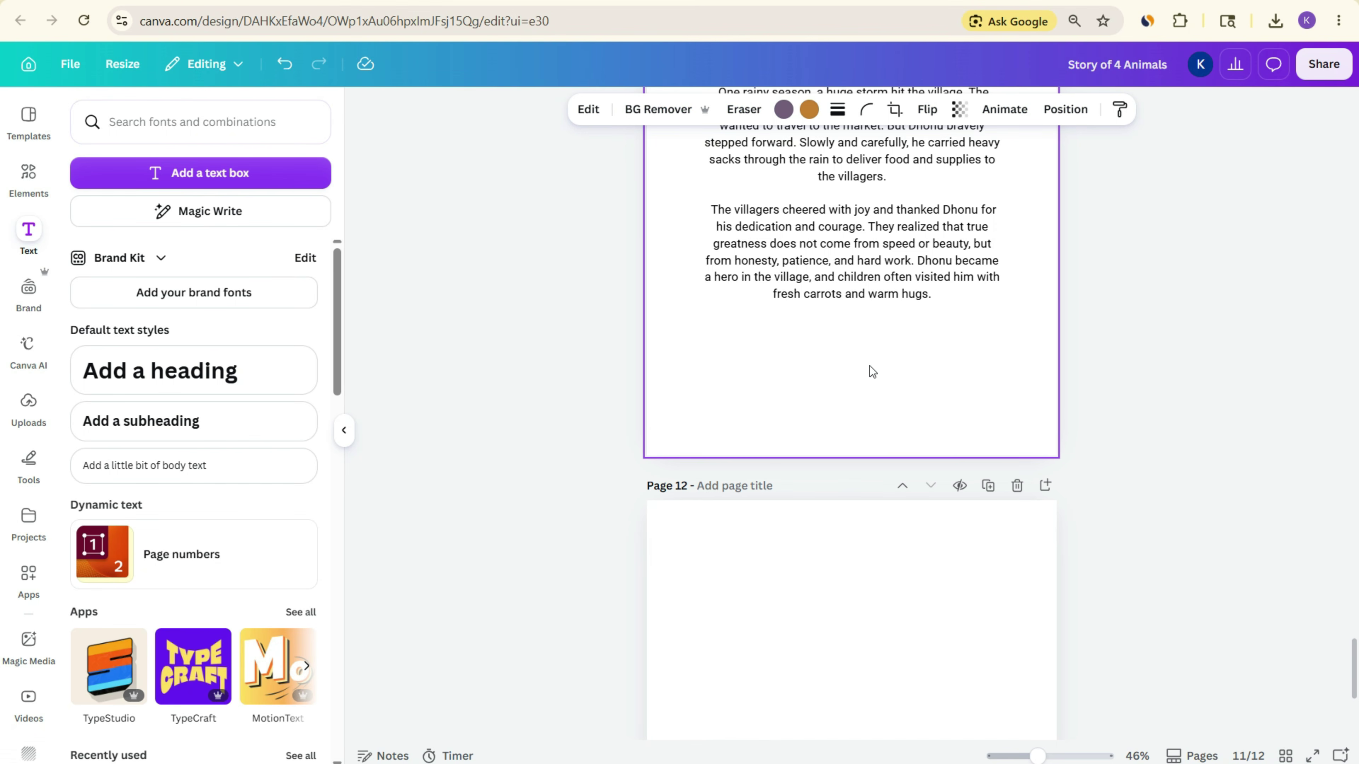
pyautogui.scroll(10, 872, 372)
pyautogui.scroll(-6, 907, 407)
pyautogui.click(841, 320)
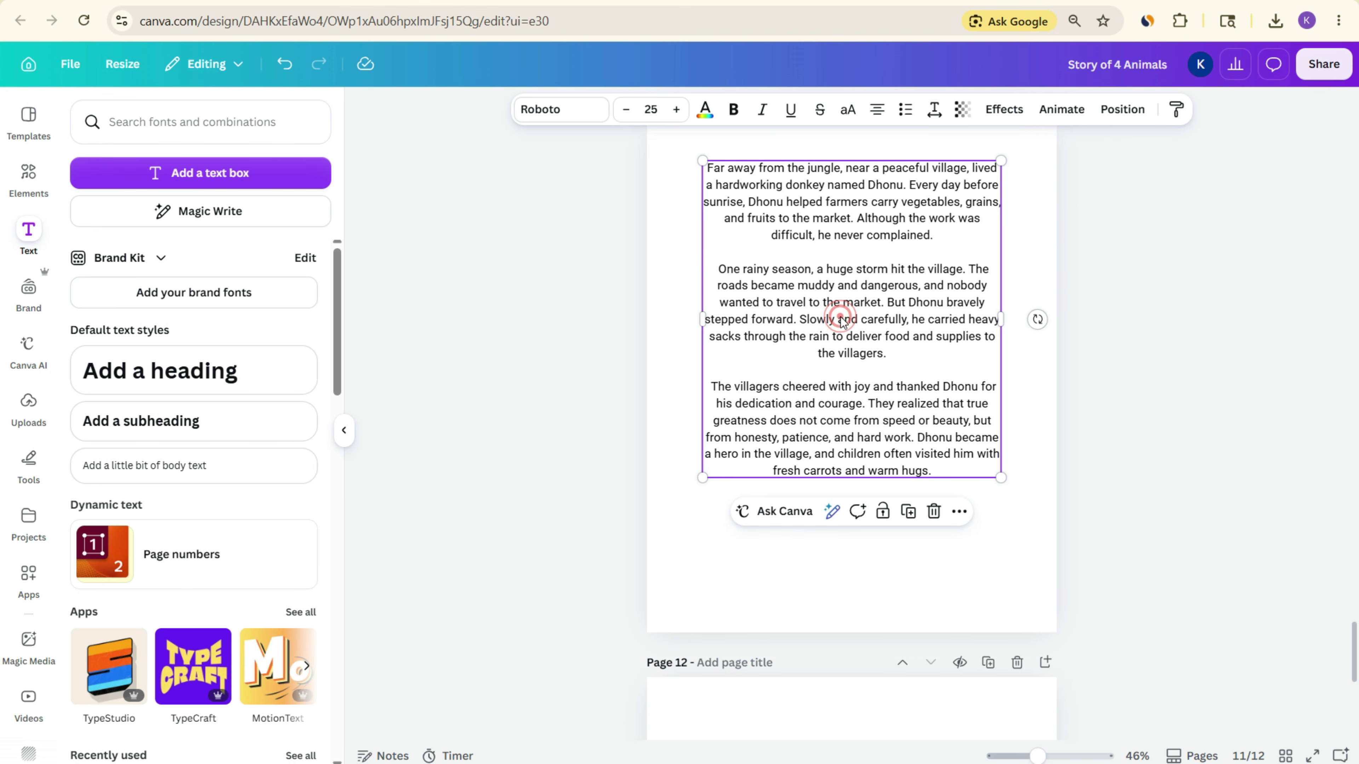
pyautogui.hotkey('ctrl', 'a')
pyautogui.hotkey('ctrl', 'v')
pyautogui.scroll(-2, 1061, 393)
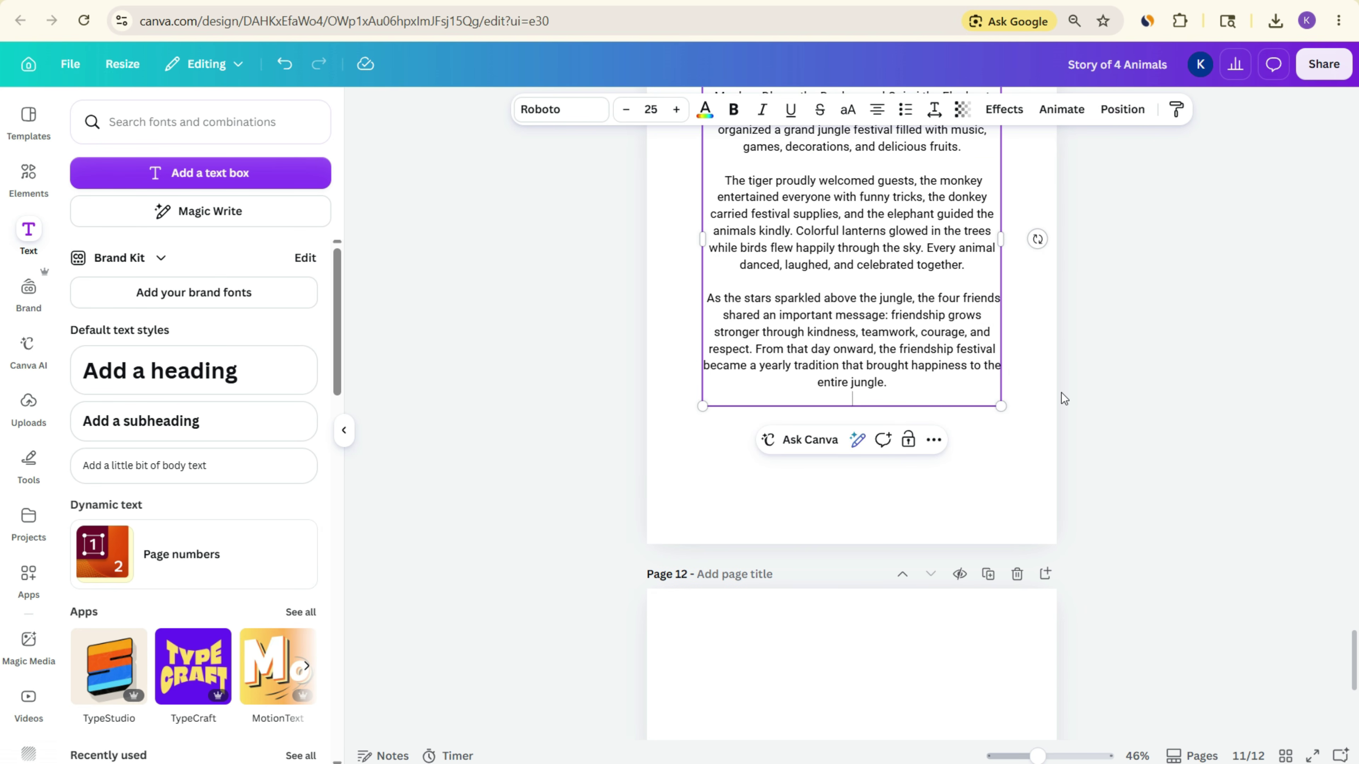
# - Switch to the Word document and select the "Moral of the Story" heading on its last page
pyautogui.scroll(-6, 1042, 418)
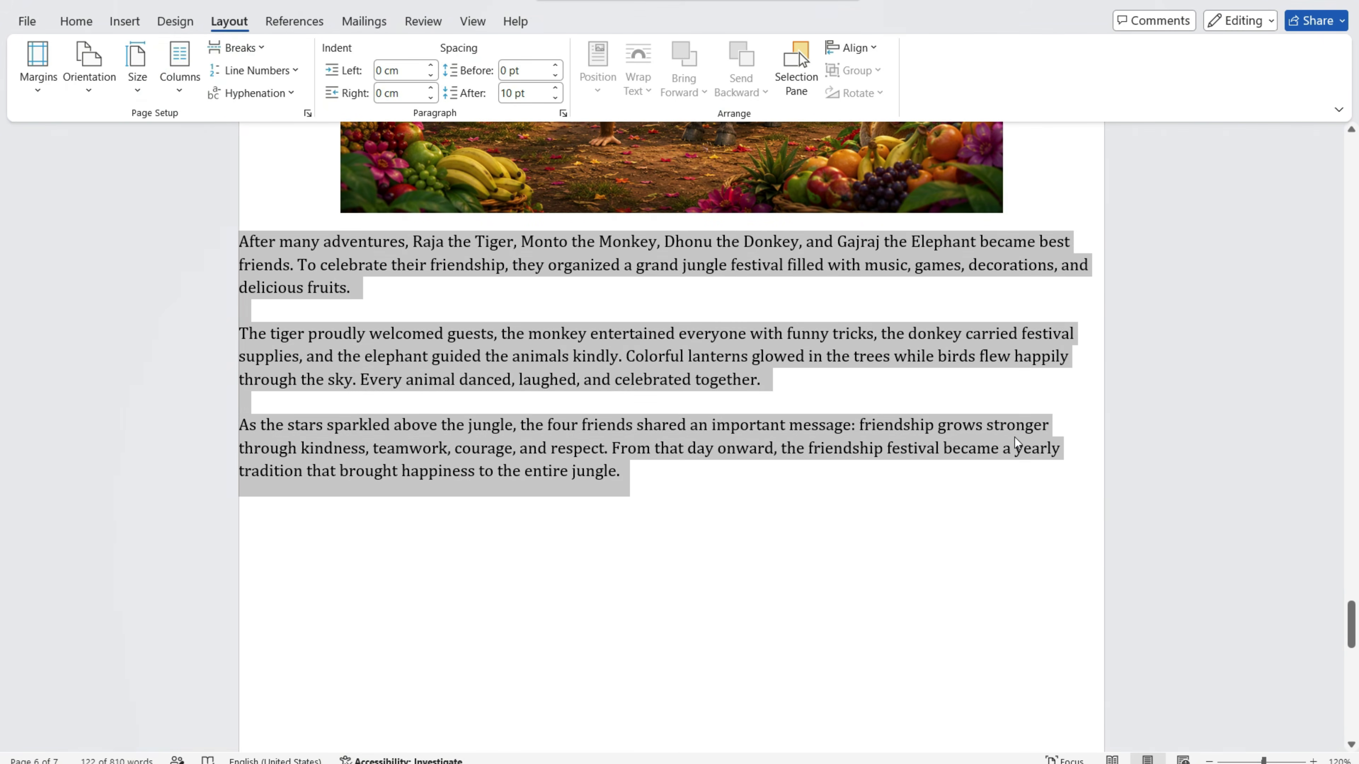
pyautogui.scroll(-10, 621, 535)
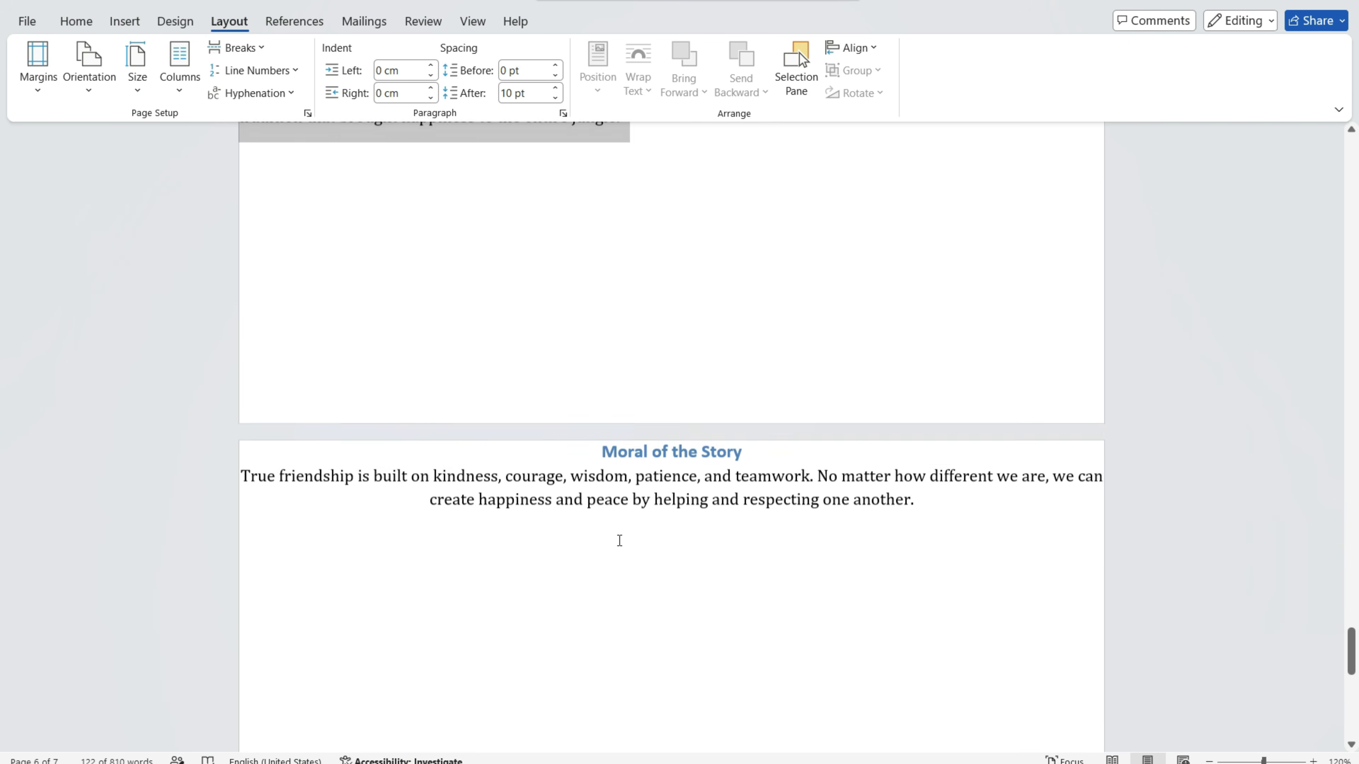
pyautogui.moveTo(600, 194); pyautogui.dragTo(730, 190)
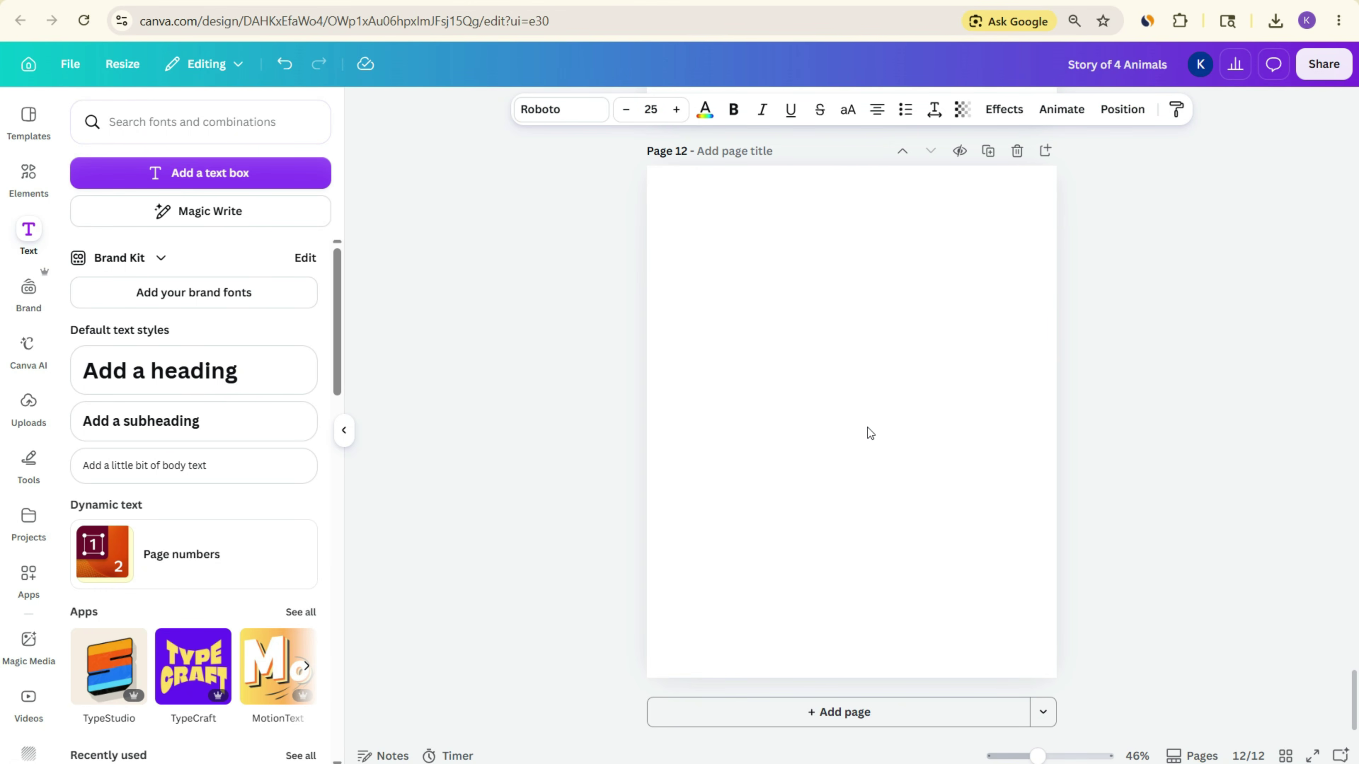
pyautogui.scroll(10, 867, 427)
pyautogui.scroll(8, 1118, 467)
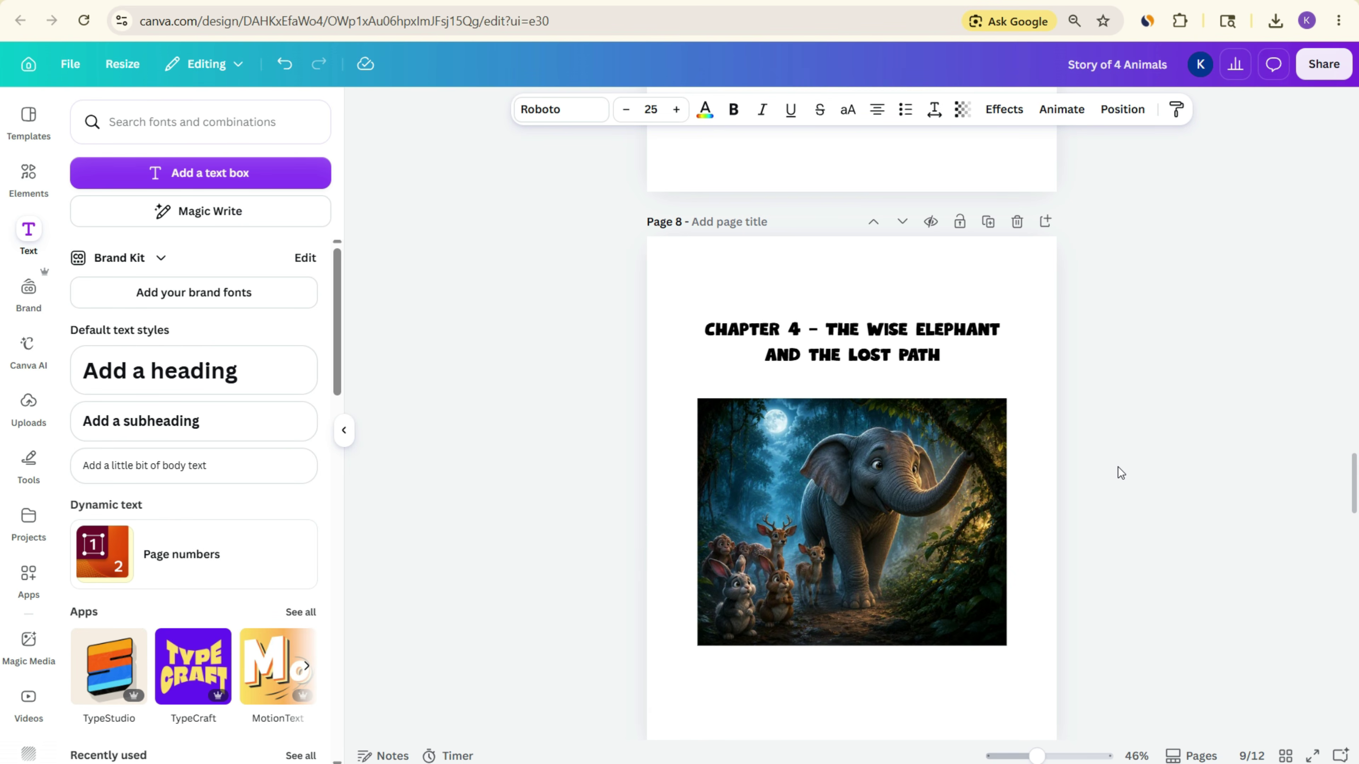
pyautogui.moveTo(1354, 481); pyautogui.dragTo(1356, 163)
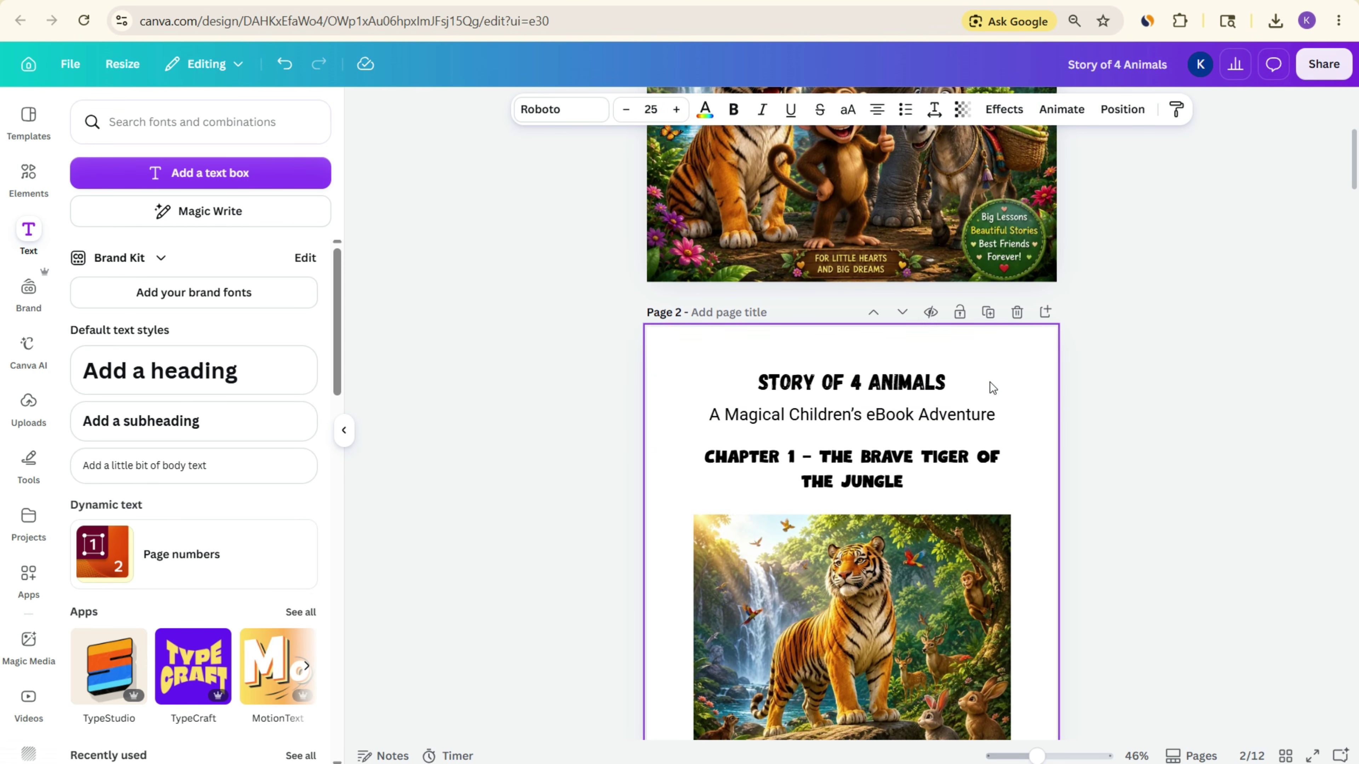
pyautogui.click(1019, 393)
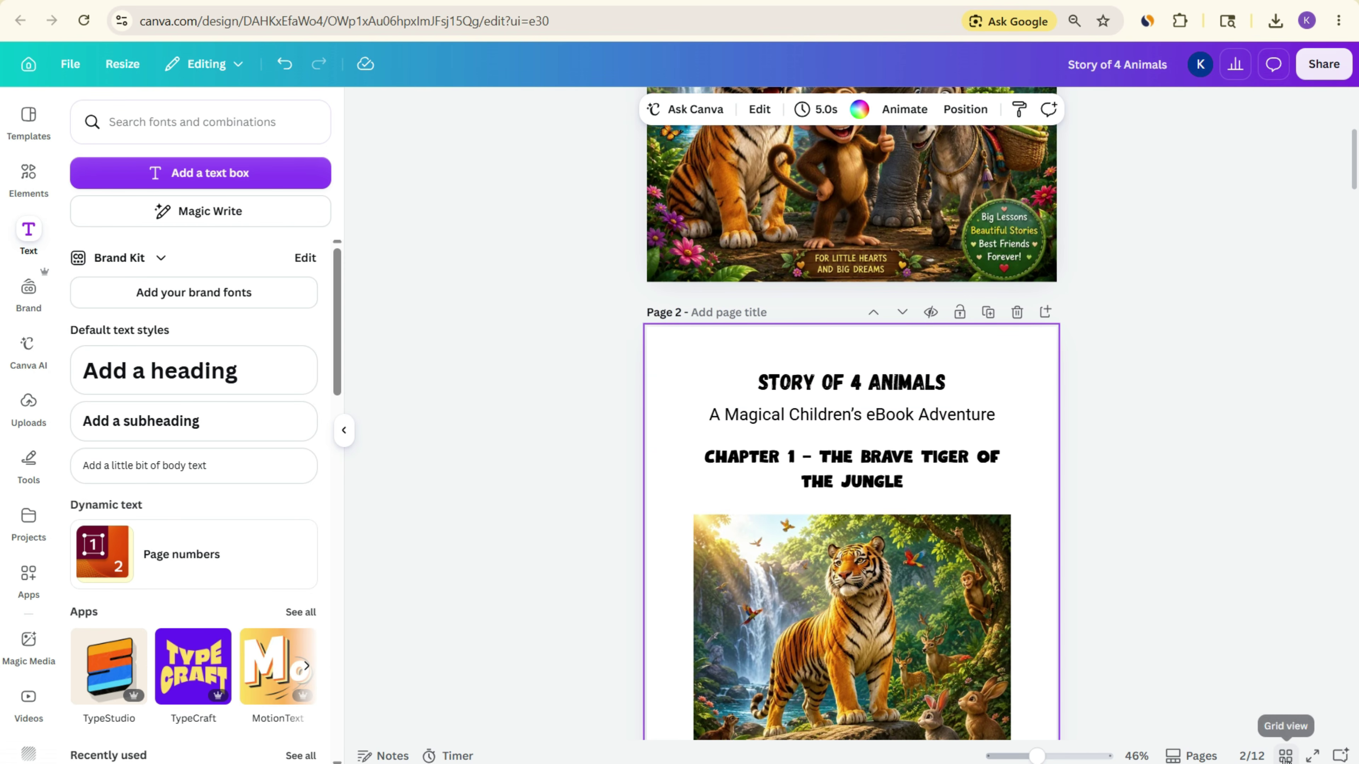
pyautogui.click(836, 380)
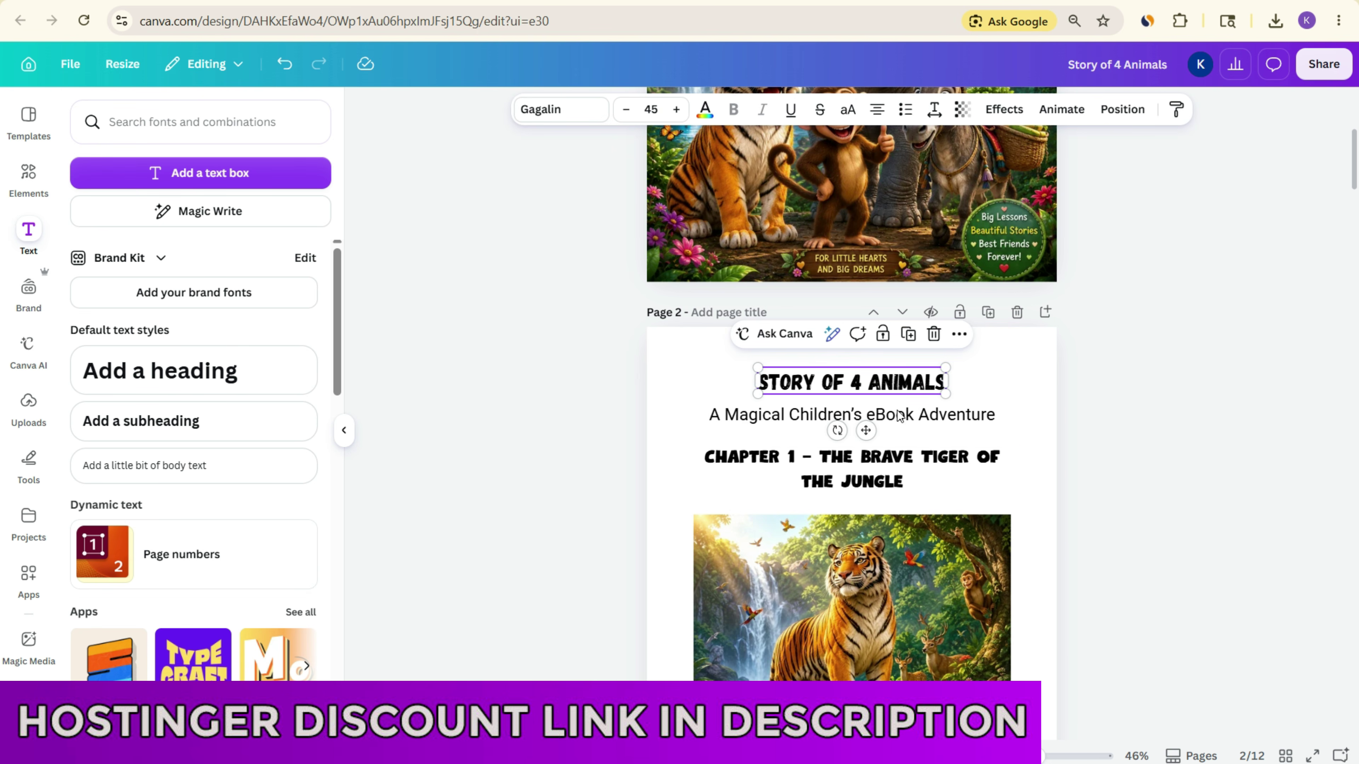
pyautogui.click(890, 476)
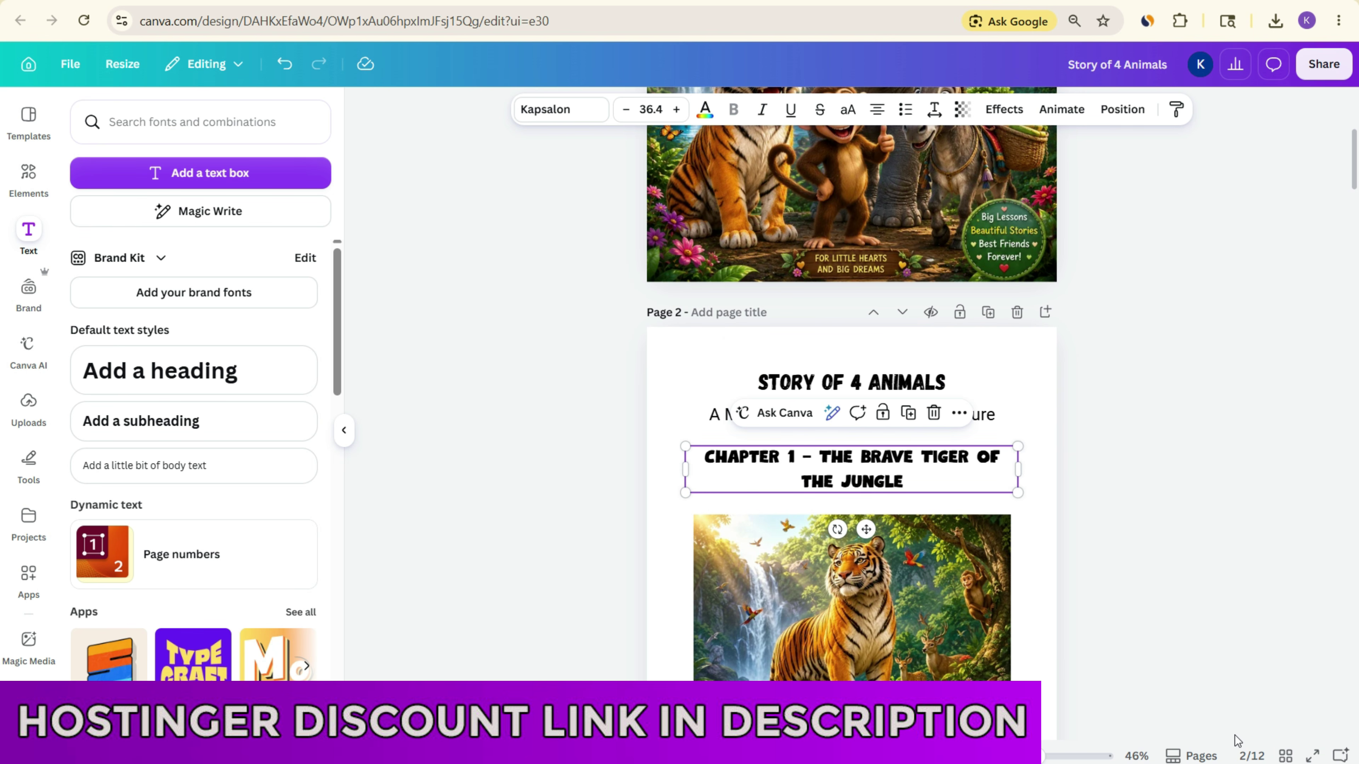
# - Duplicate page 10 in the page overview and place the copy after page 11 as page 12
pyautogui.click(1286, 756)
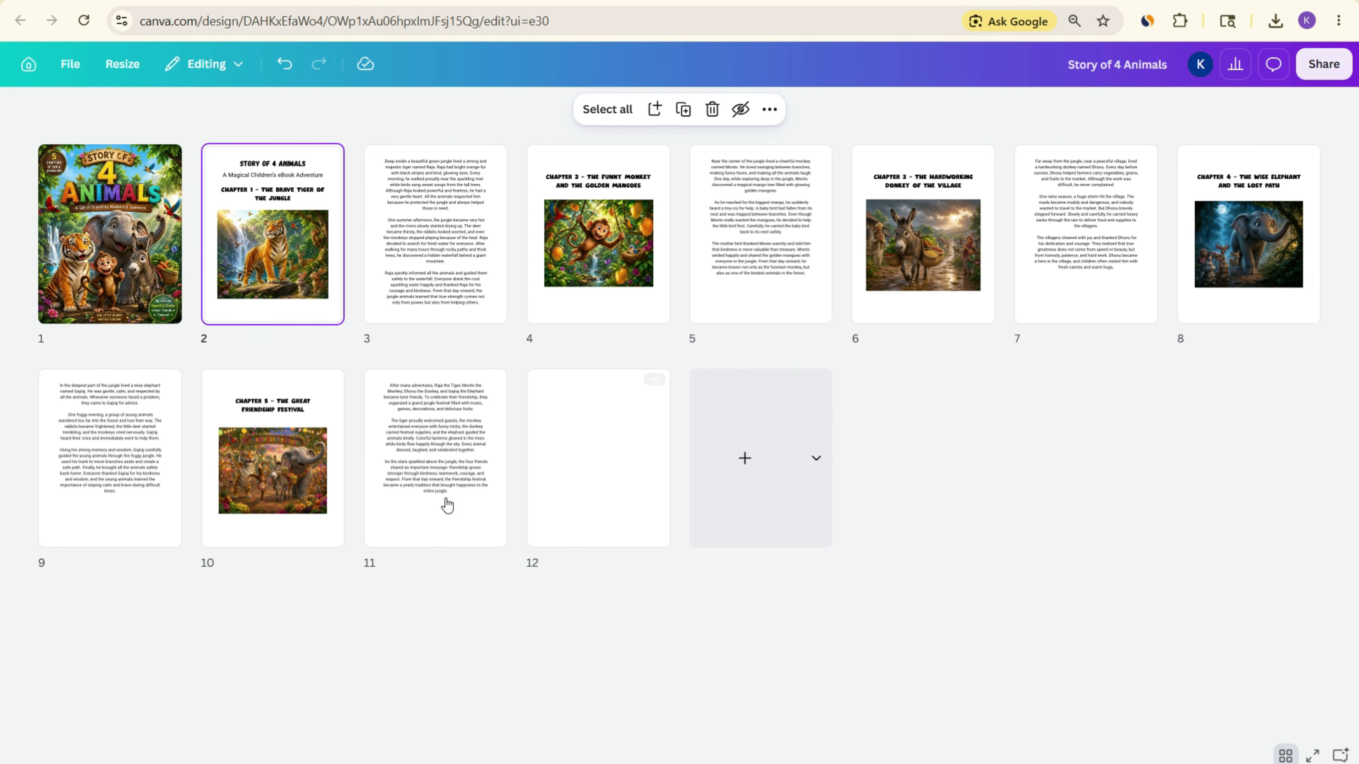
pyautogui.rightClick(304, 458)
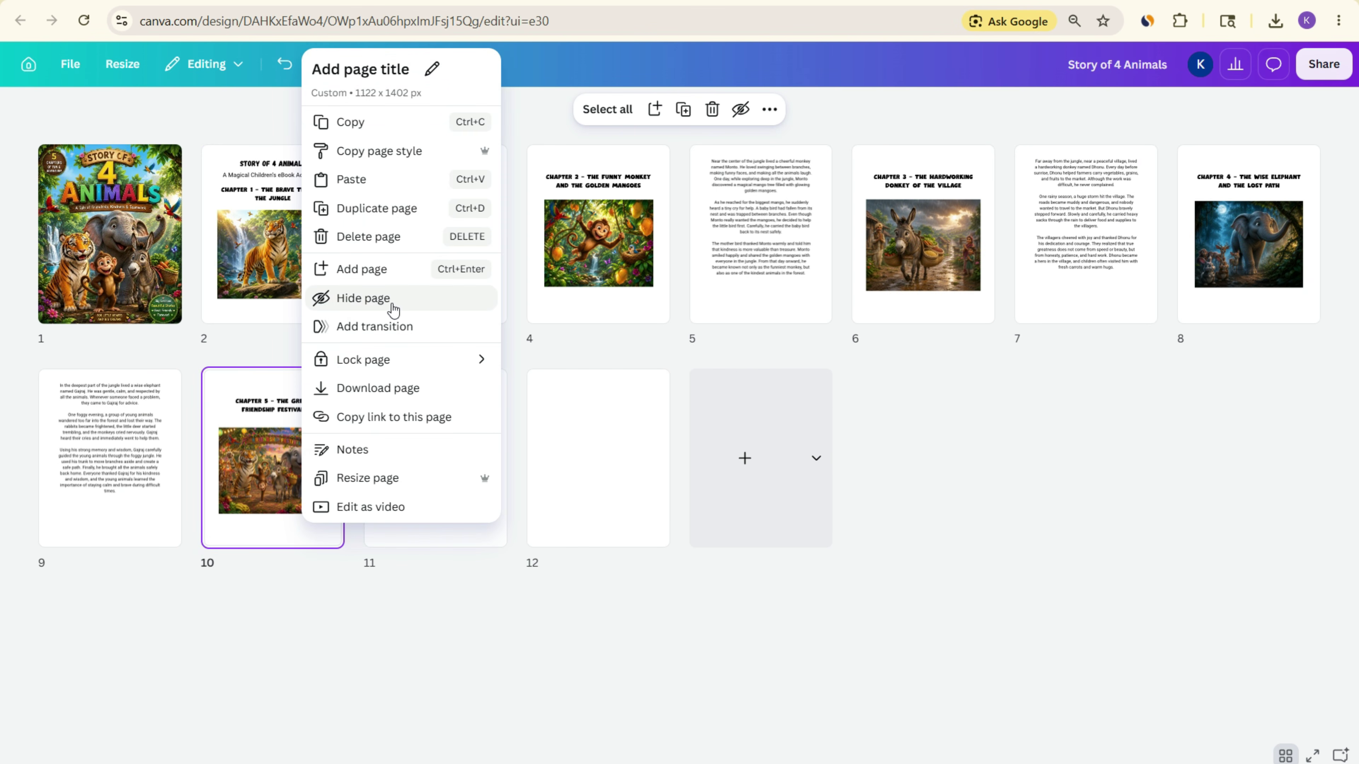
pyautogui.click(394, 208)
pyautogui.moveTo(406, 489); pyautogui.dragTo(642, 482)
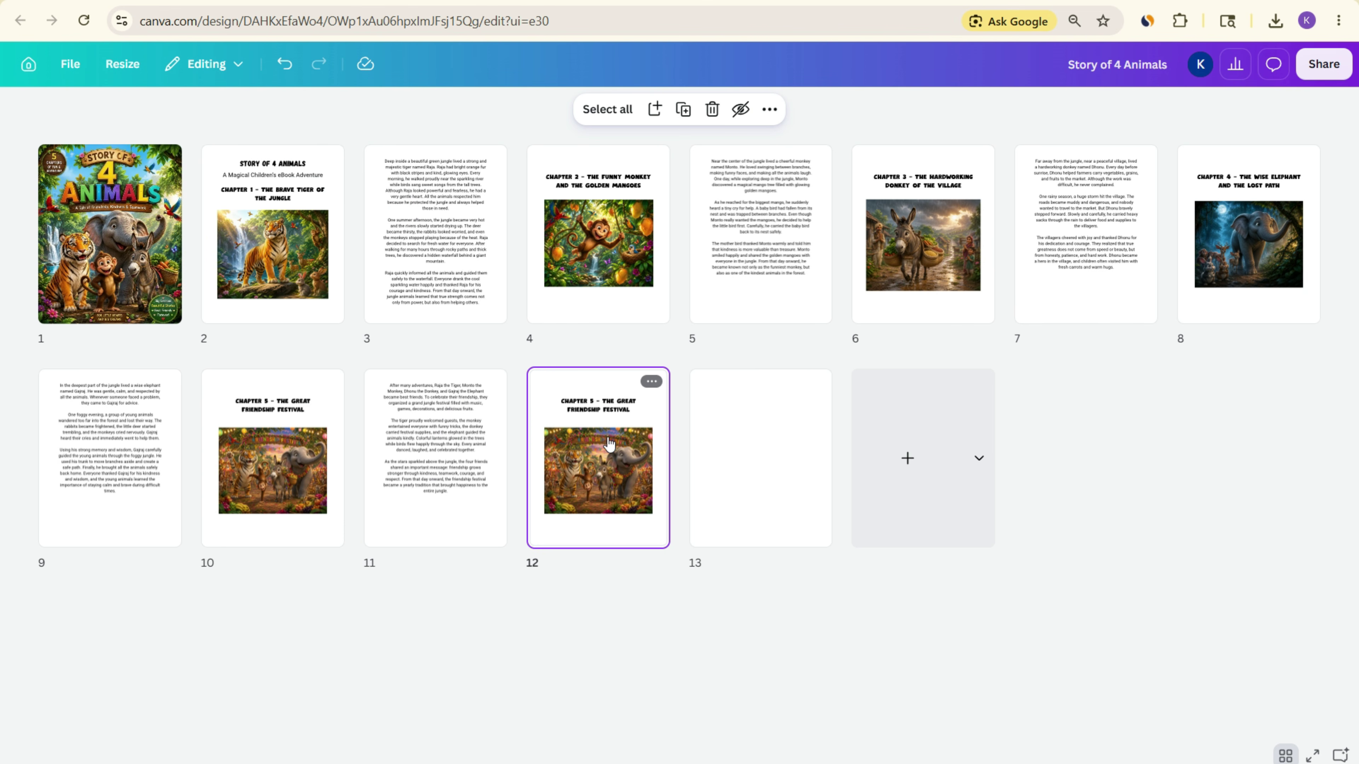
pyautogui.click(421, 426)
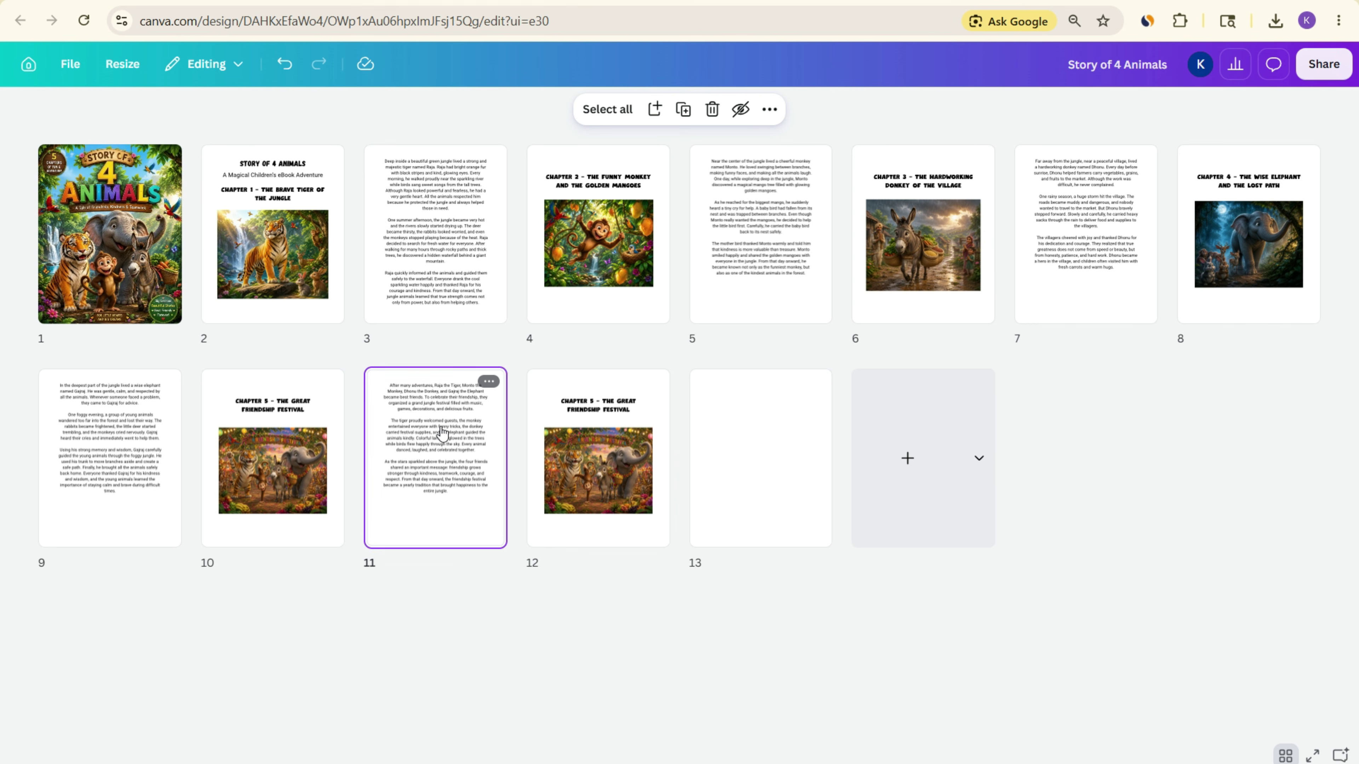
pyautogui.click(626, 428)
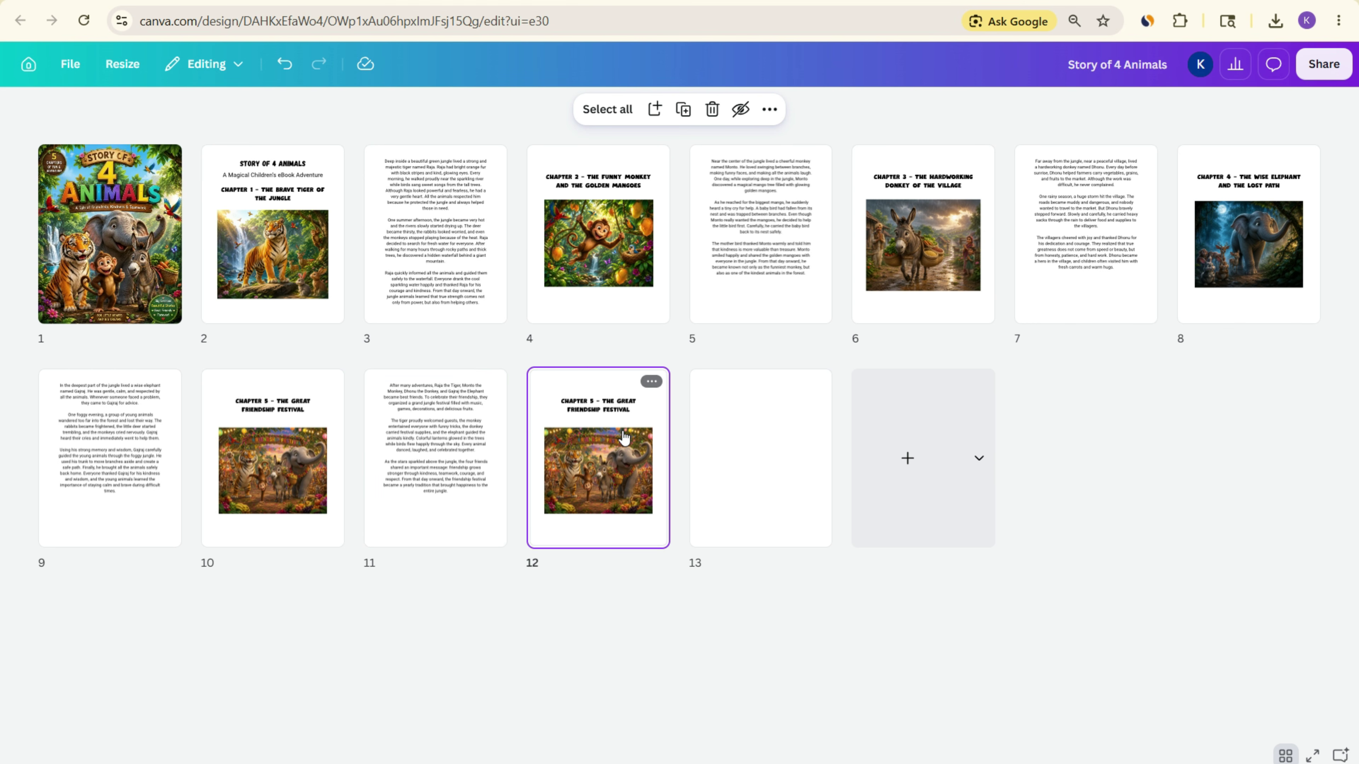
# - On the new page 12, delete the Friendship Festival picture and change the chapter heading to "MORAL OF THE STORY"
pyautogui.click(1285, 756)
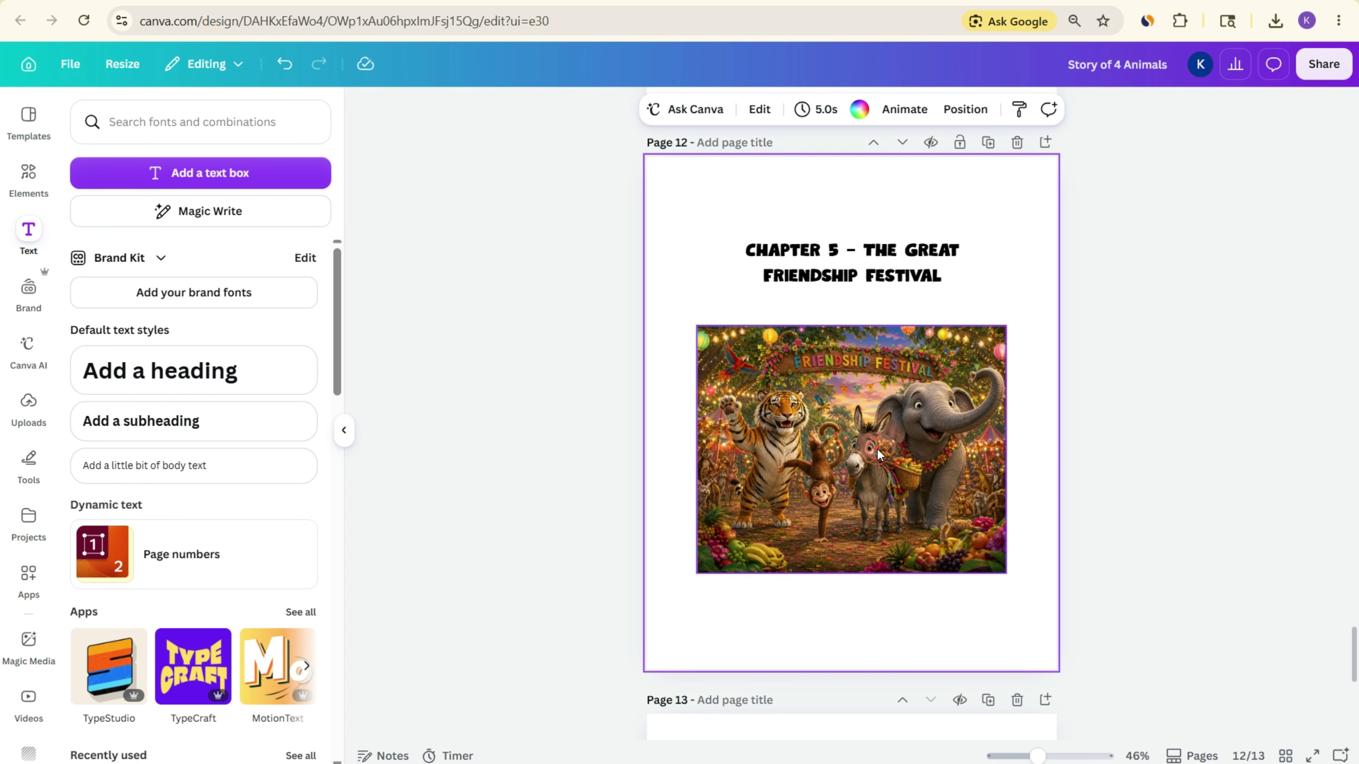
pyautogui.click(881, 454)
pyautogui.press('Delete')
pyautogui.click(872, 252)
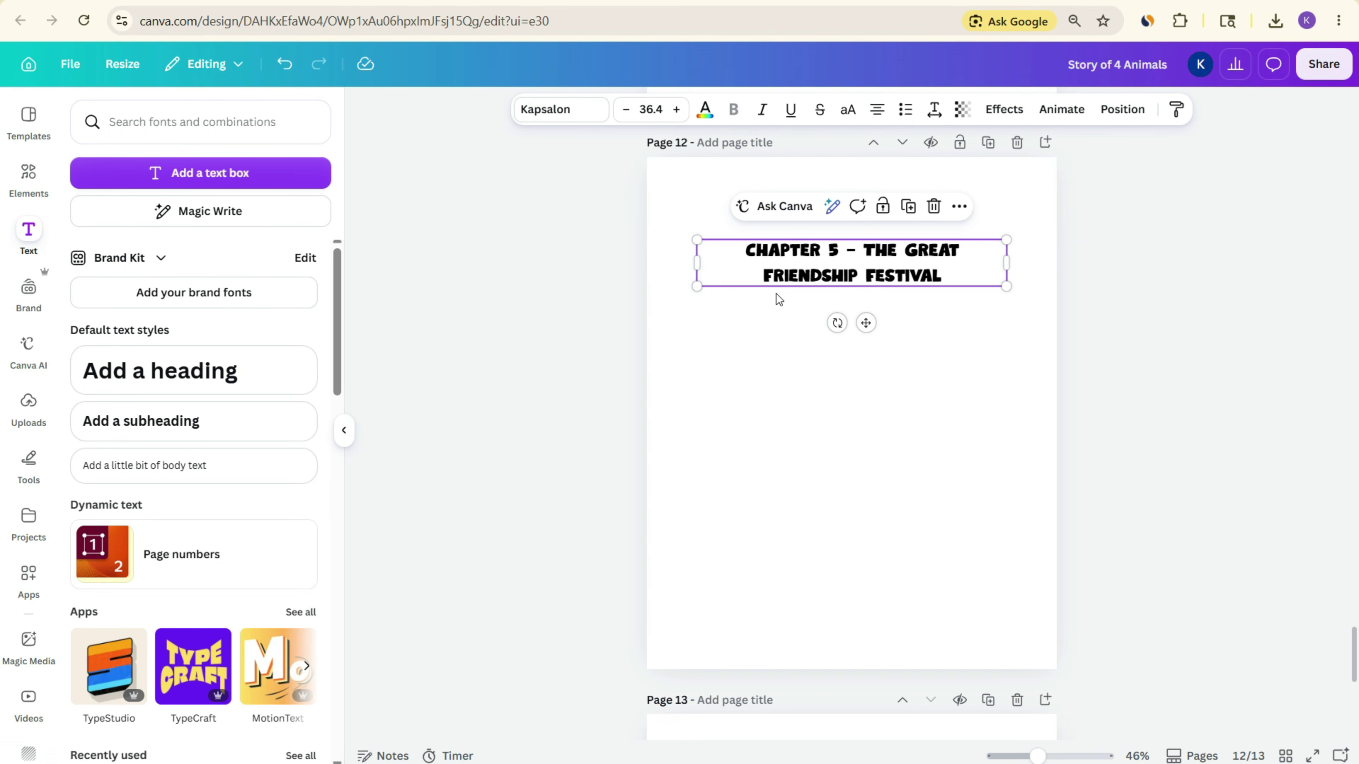
pyautogui.doubleClick(813, 276)
pyautogui.write('MORAL OF THE STORY')
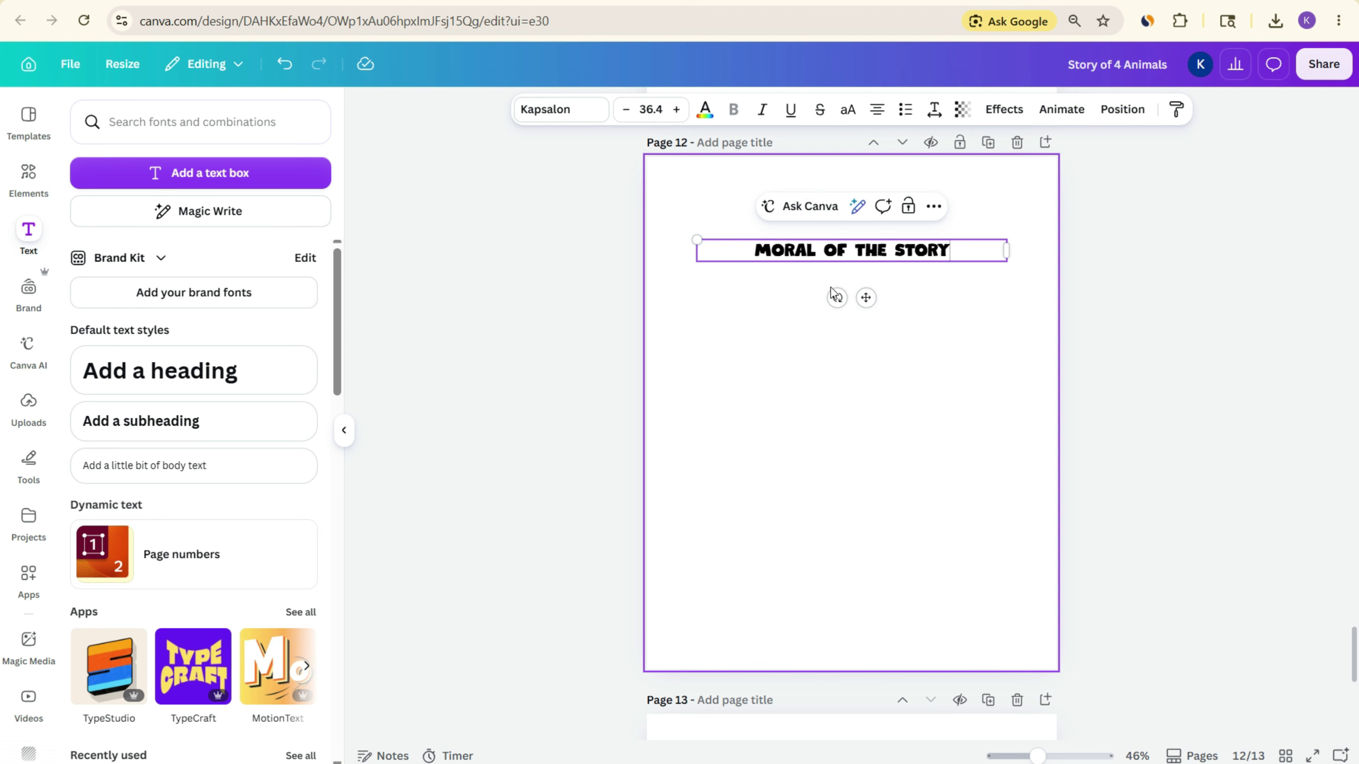
# - Move the "MORAL OF THE STORY" heading slightly higher on page 12, keeping it horizontally centred
pyautogui.click(1058, 252)
pyautogui.click(880, 257)
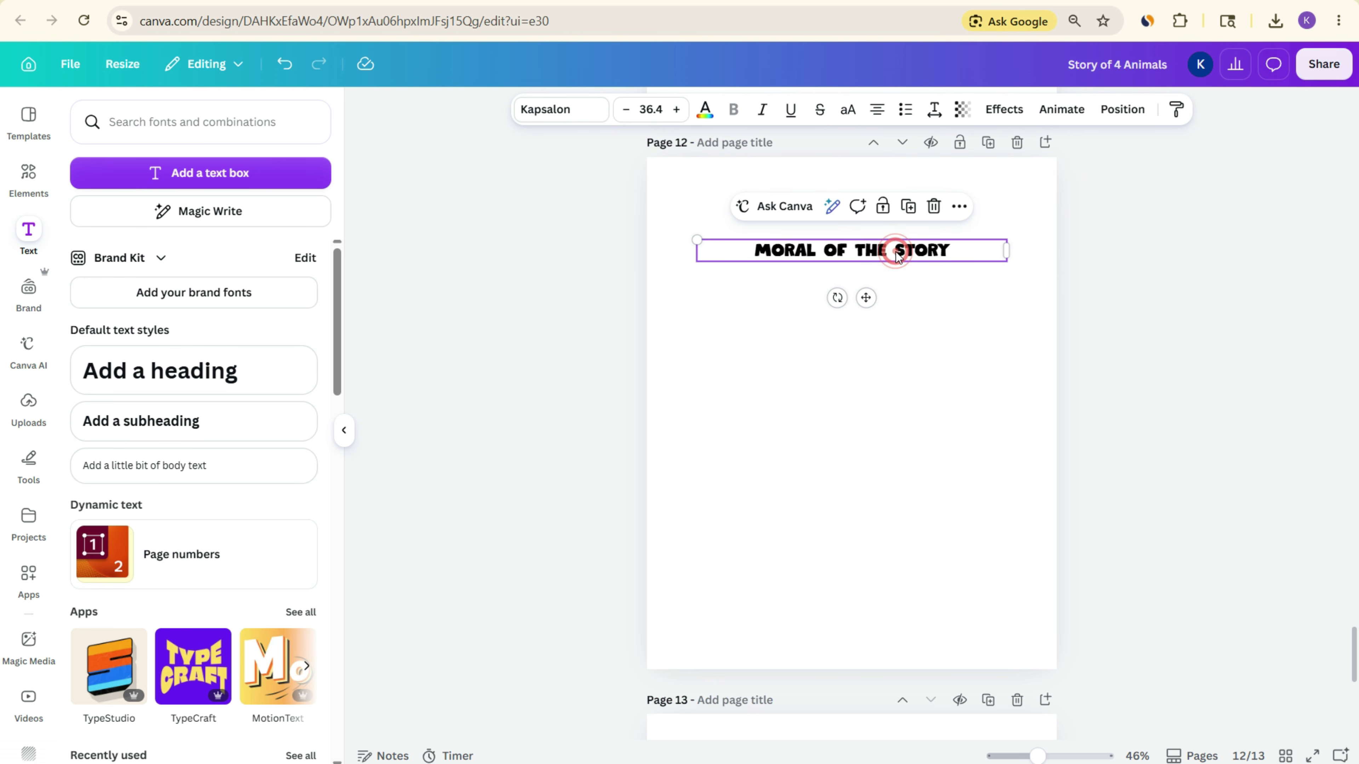
pyautogui.moveTo(884, 261); pyautogui.dragTo(884, 238)
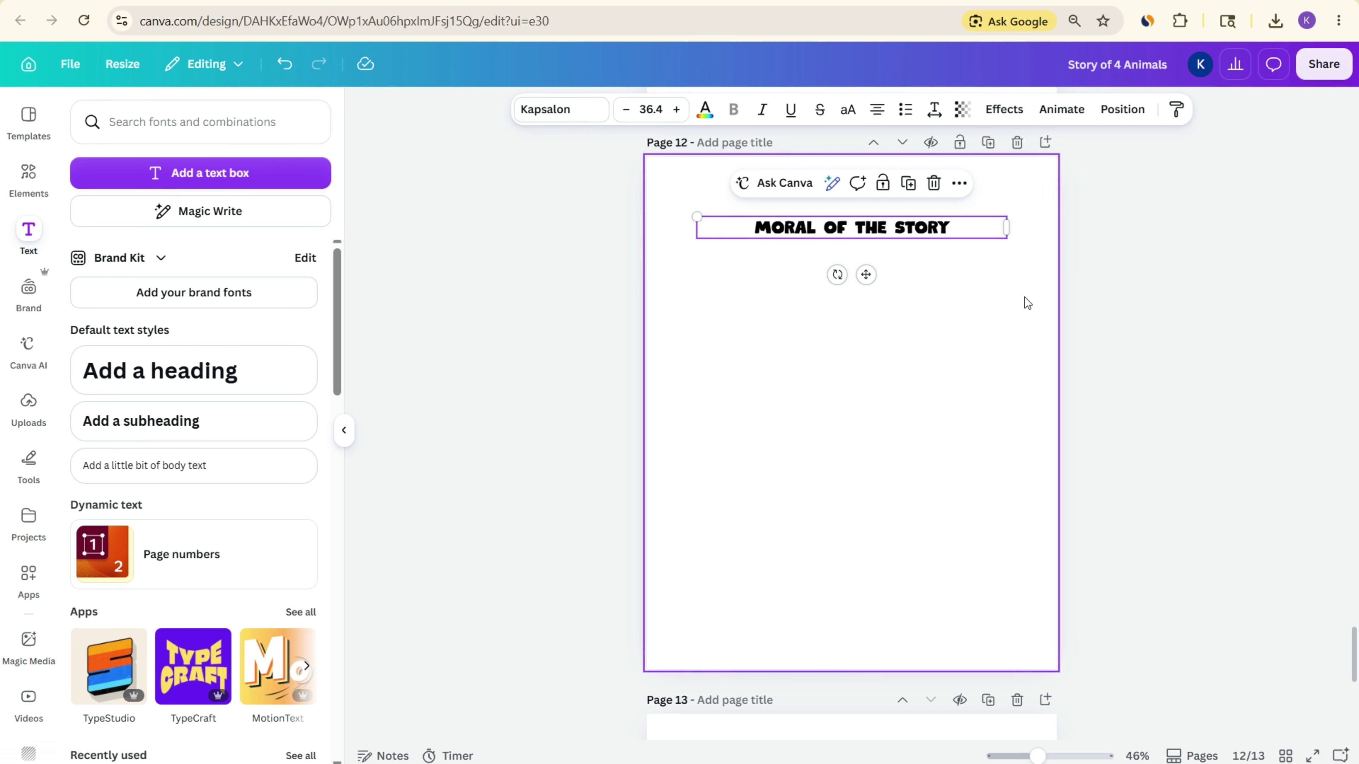
# - Switch to the Word document and copy the moral paragraph below the "Moral of the Story" heading
pyautogui.click(996, 330)
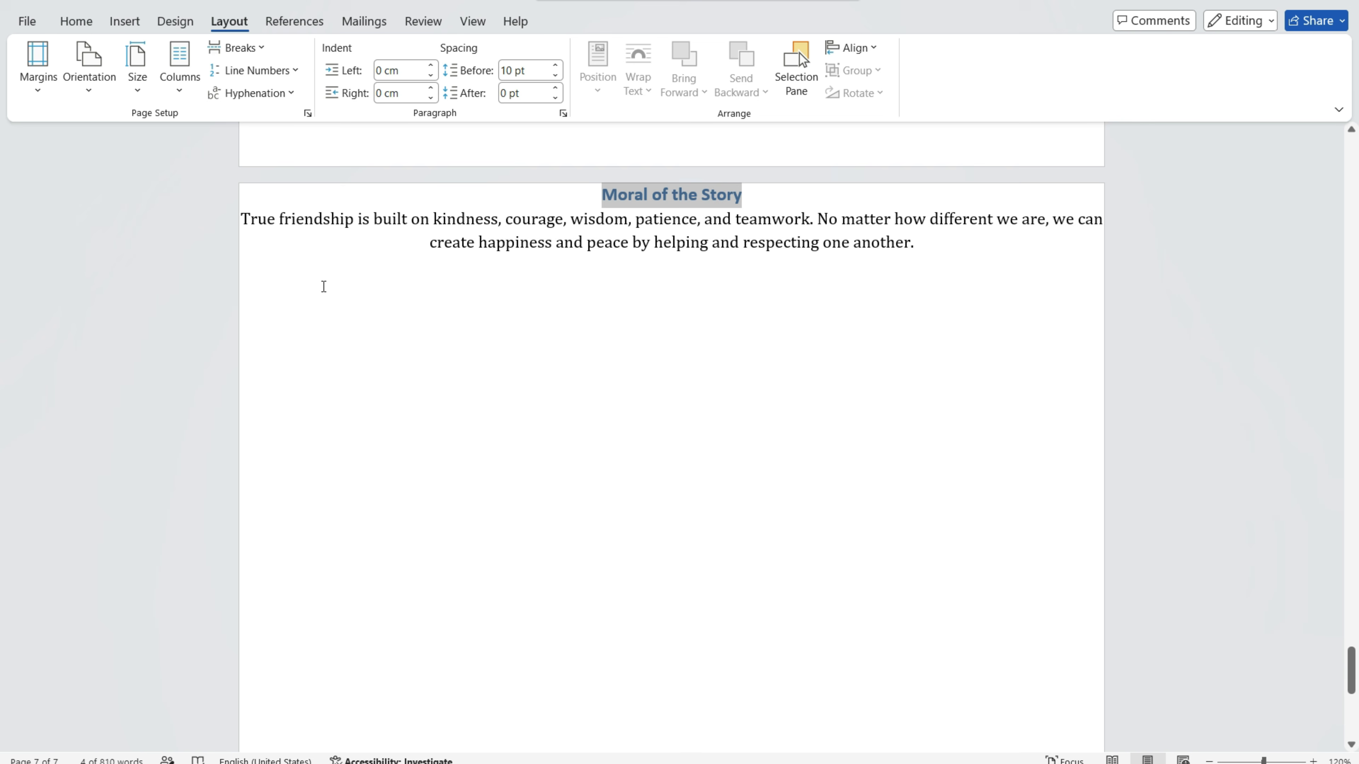
pyautogui.moveTo(242, 218); pyautogui.dragTo(961, 241)
pyautogui.hotkey('ctrl', 'c')
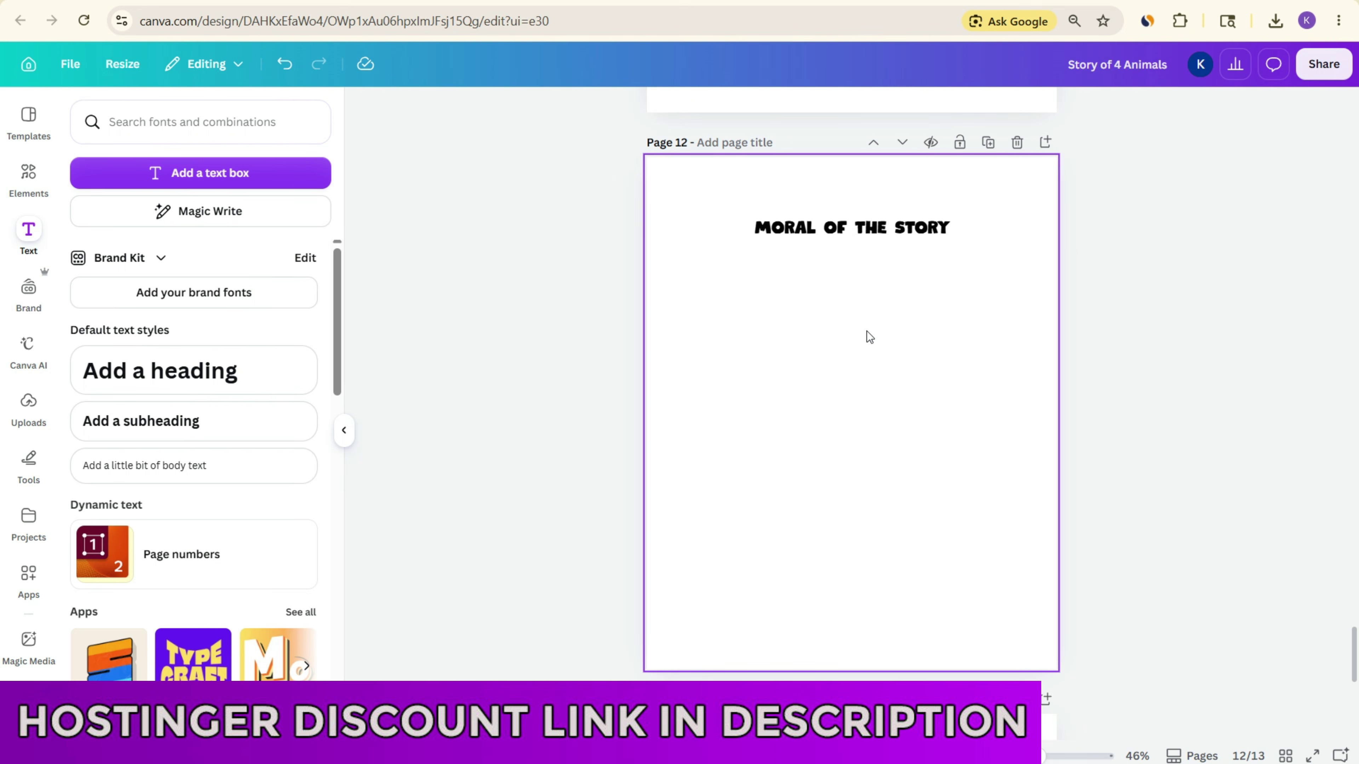
# - In Canva, duplicate the Chapter 5 story text box on page 11 and place the copy centred below the heading on page 12
pyautogui.click(846, 342)
pyautogui.scroll(5, 849, 351)
pyautogui.scroll(3, 898, 420)
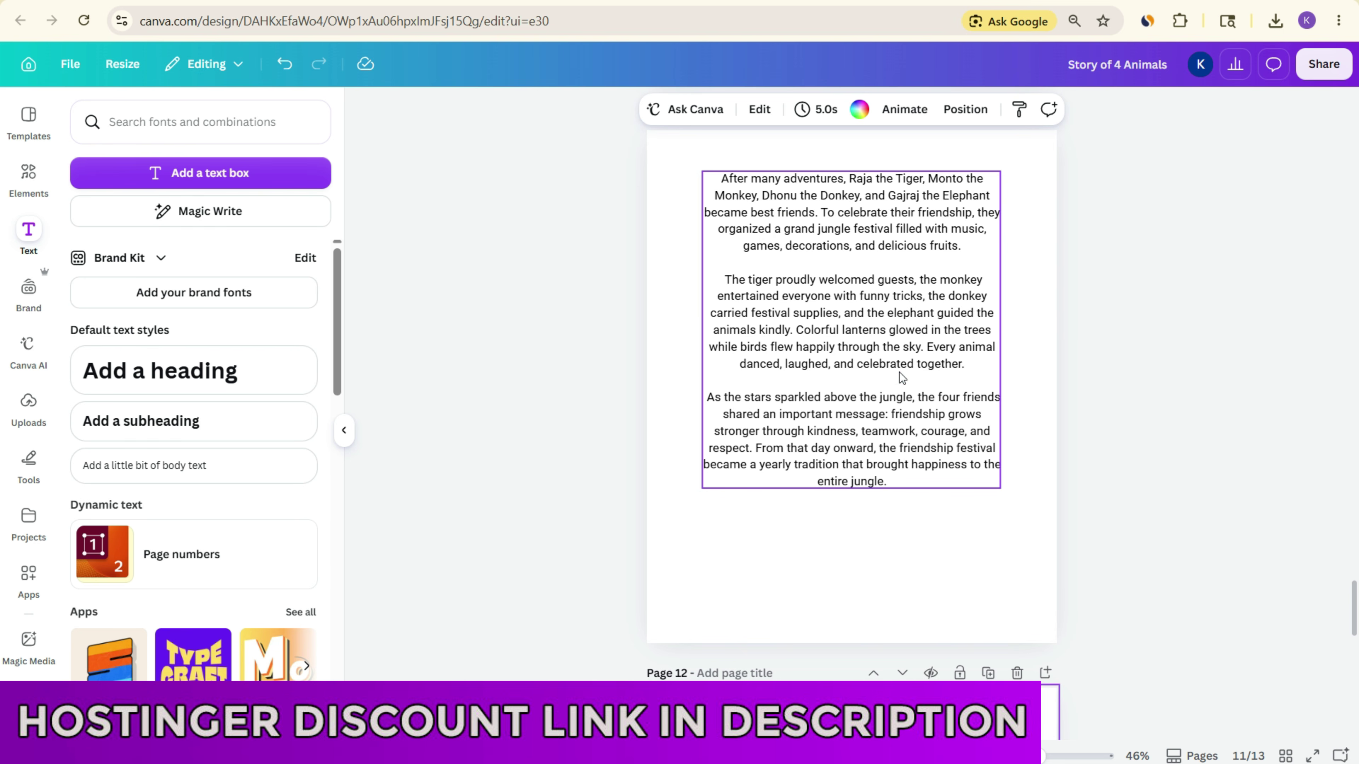
pyautogui.click(902, 374)
pyautogui.click(912, 527)
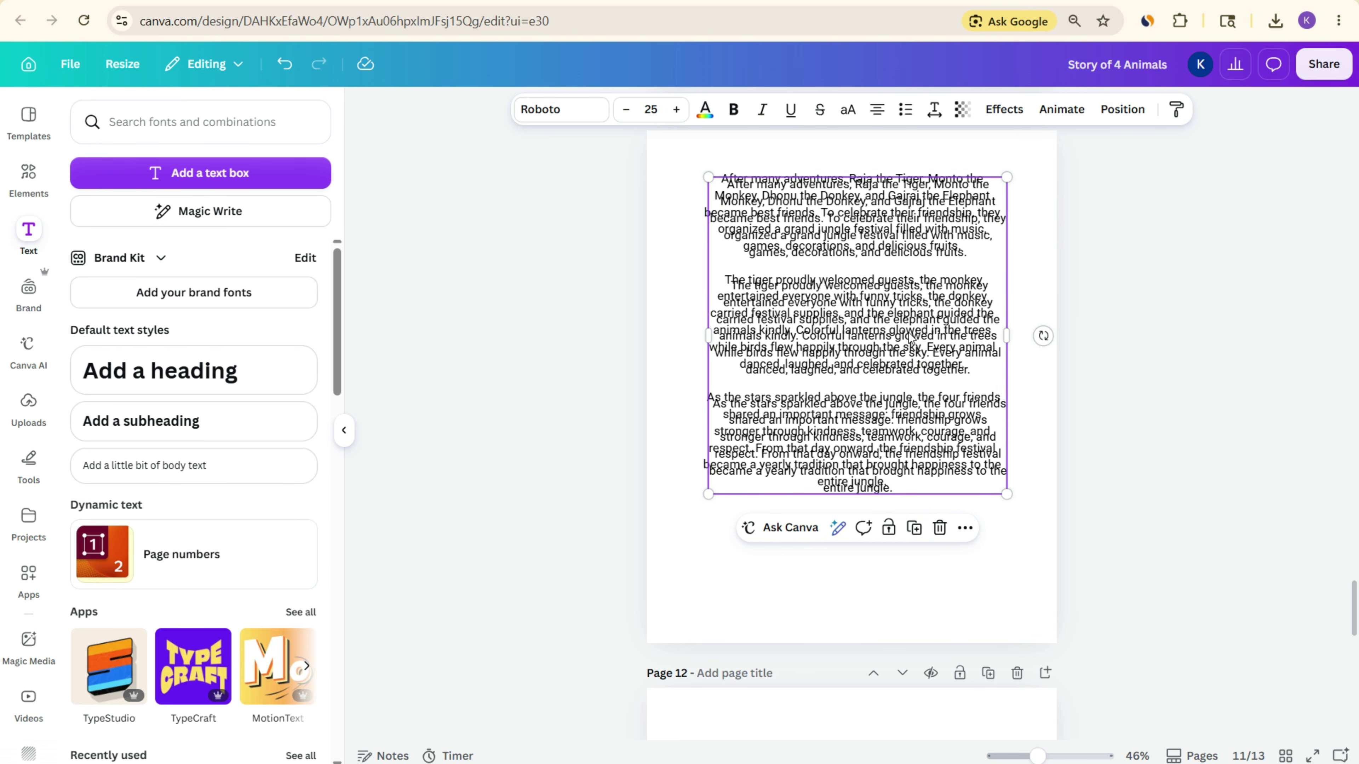
pyautogui.scroll(-5, 941, 375)
pyautogui.scroll(4, 942, 374)
pyautogui.moveTo(917, 302); pyautogui.dragTo(922, 763)
pyautogui.scroll(-7, 1137, 540)
pyautogui.moveTo(865, 216); pyautogui.dragTo(859, 306)
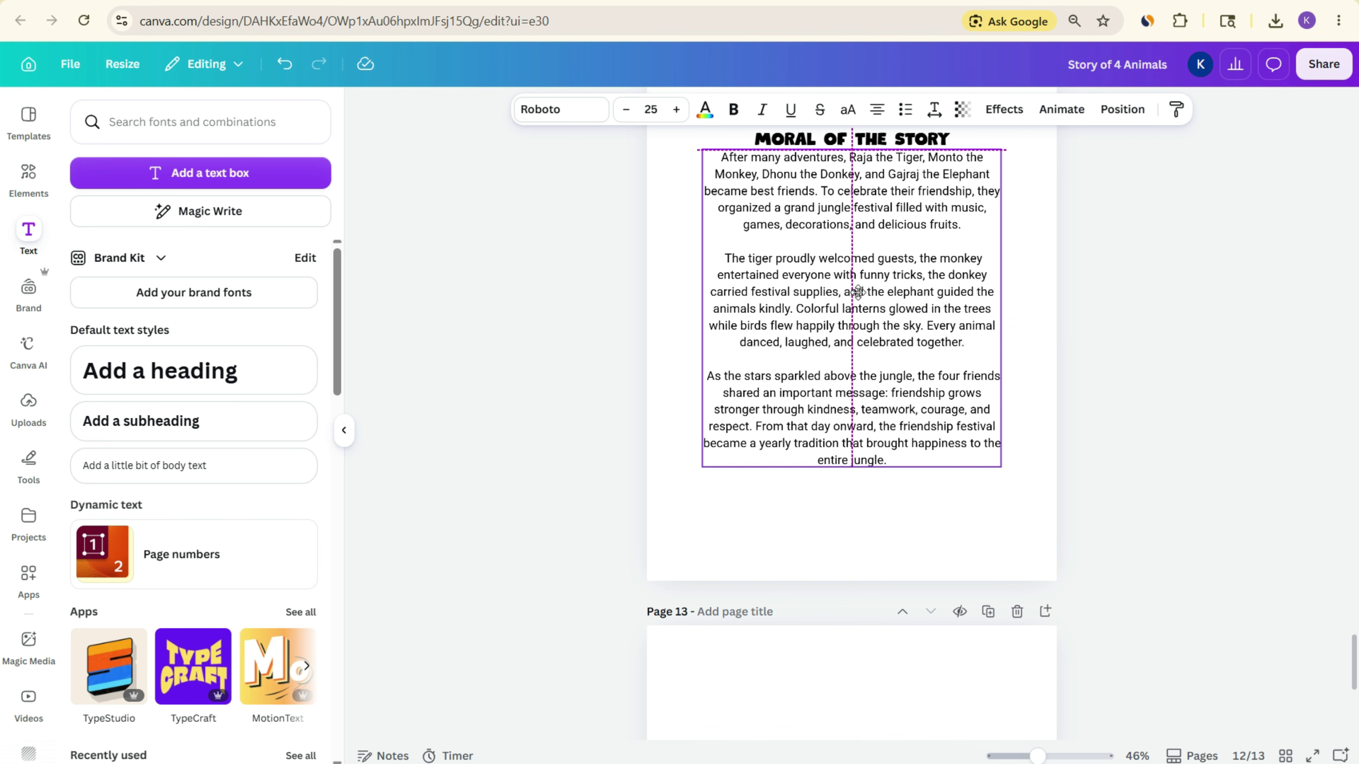
# - Replace the duplicated story text on page 12 with the copied moral paragraph
pyautogui.doubleClick(860, 308)
pyautogui.hotkey('ctrl', 'v')
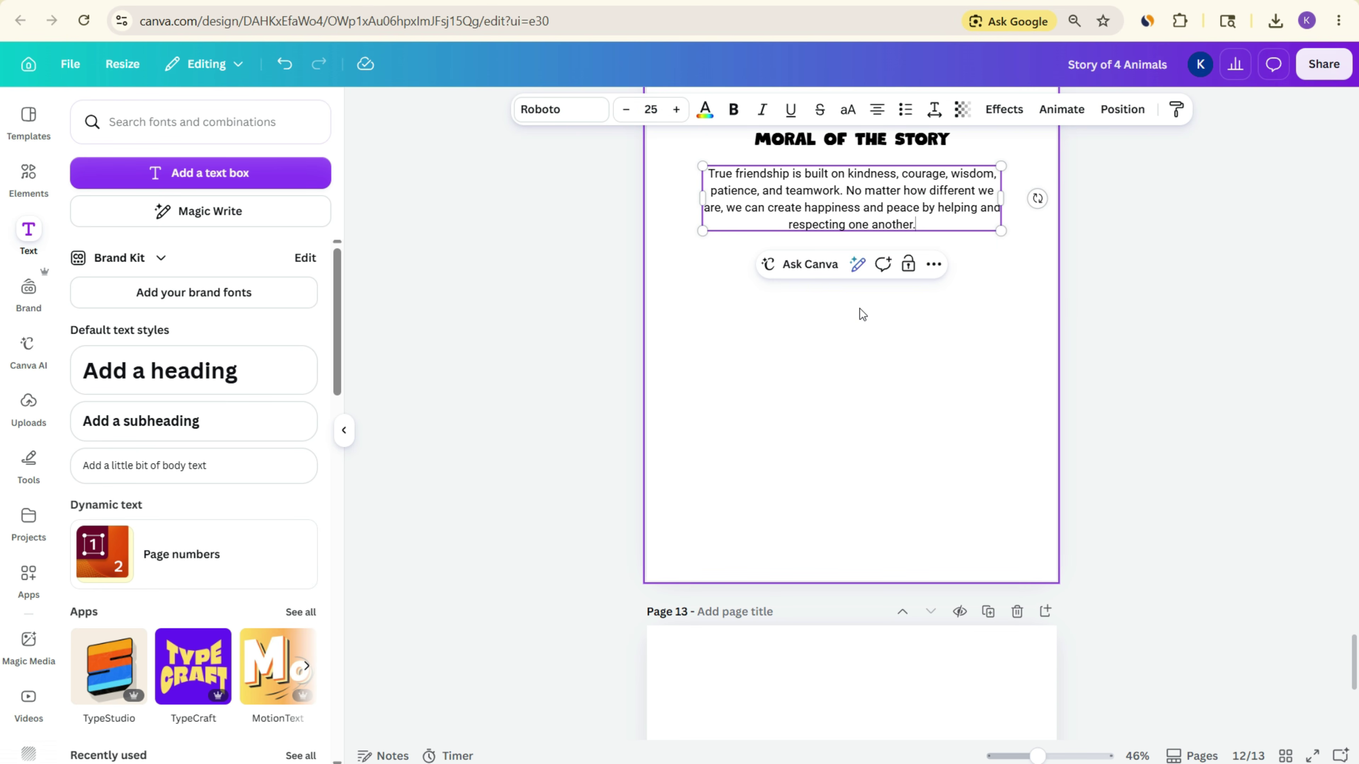
pyautogui.click(1197, 325)
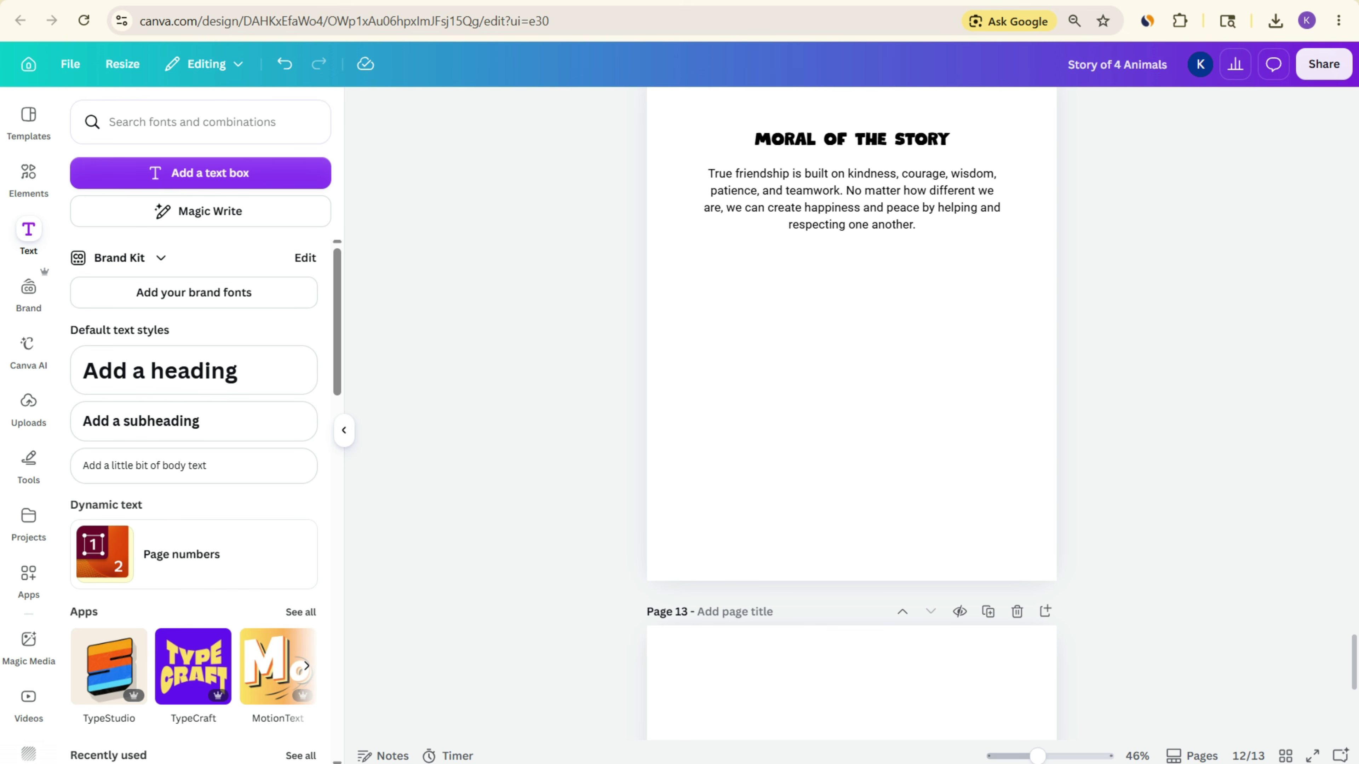
# - Switch to the DeepSeek chat and copy the AI image prompt for the final chapter
pyautogui.hotkey('alt', 'Tab')
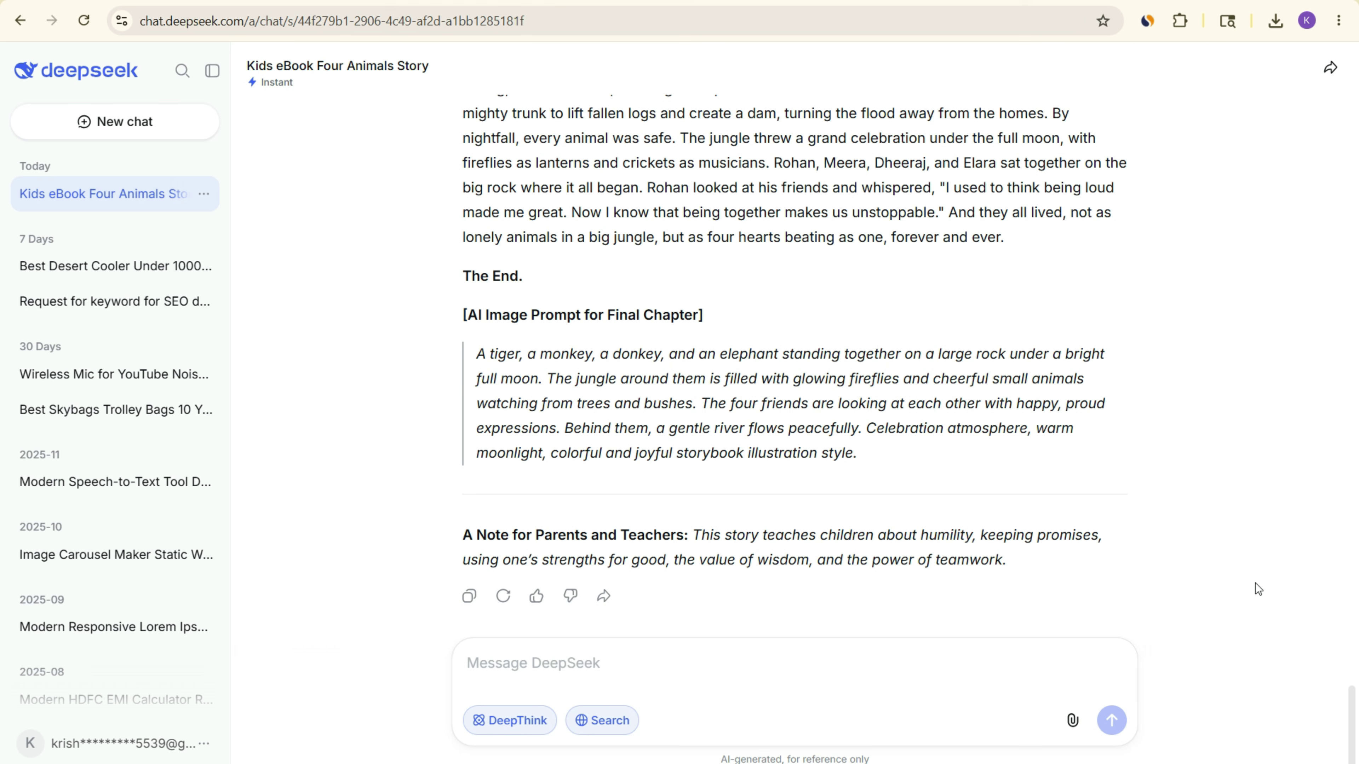
pyautogui.scroll(2, 592, 508)
pyautogui.scroll(8, 668, 435)
pyautogui.scroll(-8, 690, 436)
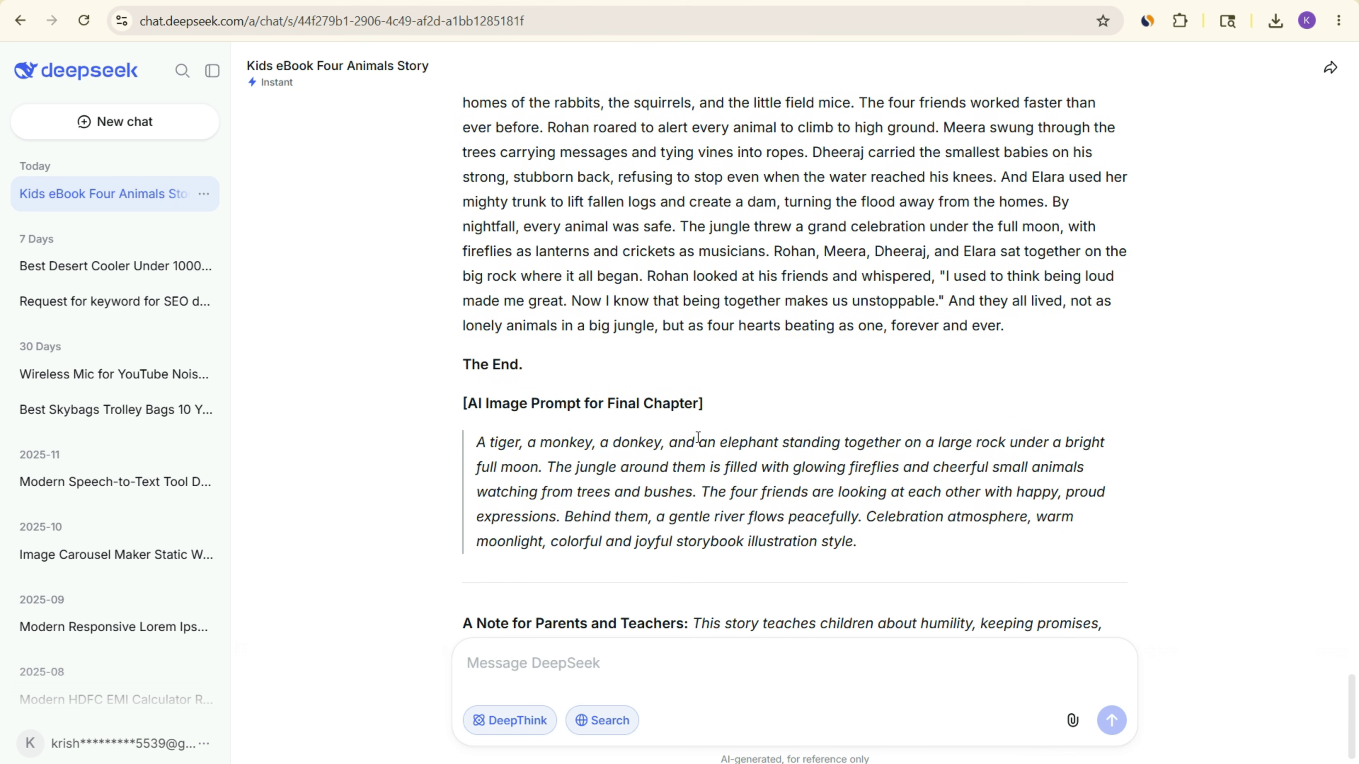
pyautogui.moveTo(475, 442); pyautogui.dragTo(873, 546)
pyautogui.hotkey('ctrl', 'c')
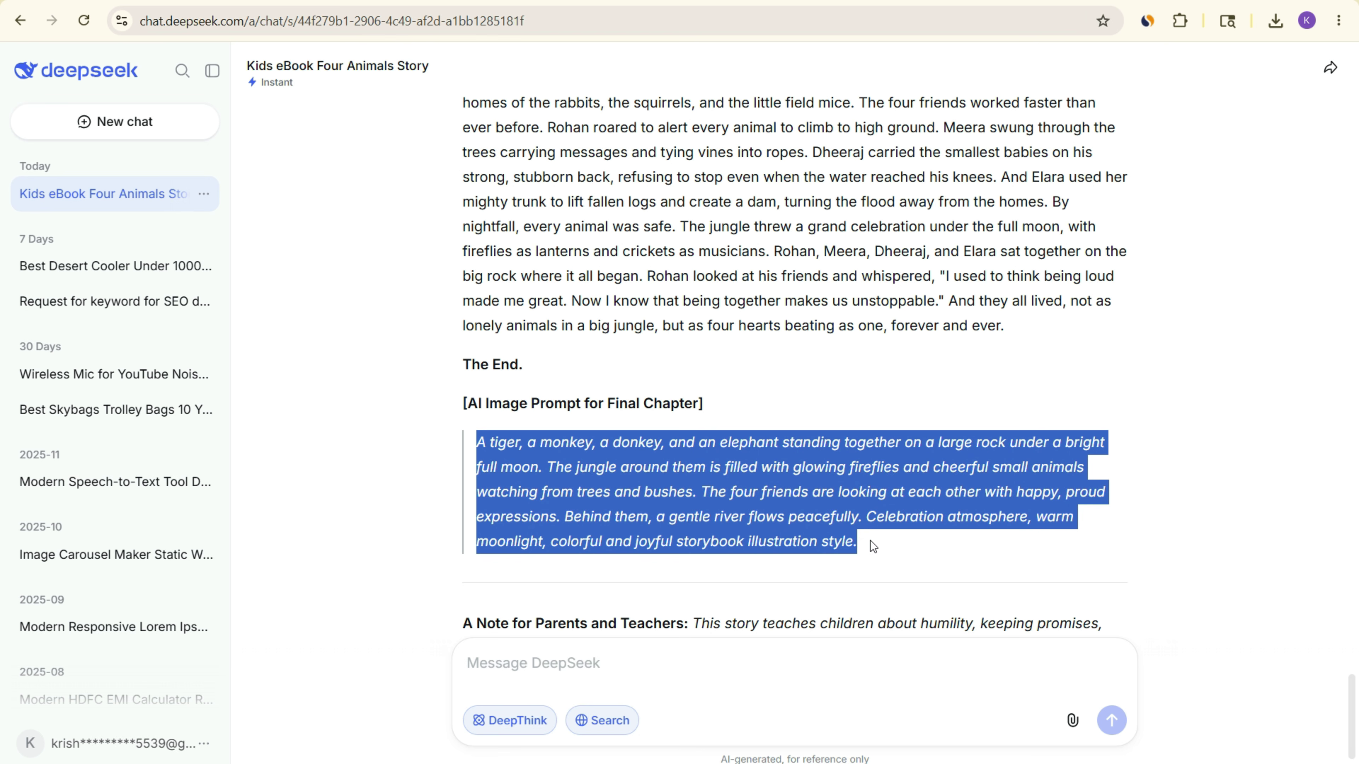
# - Switch to the "Story of 4 Animals" chat in ChatGPT and submit the copied prompt to generate the final picture
pyautogui.hotkey('ctrl', 'Tab')
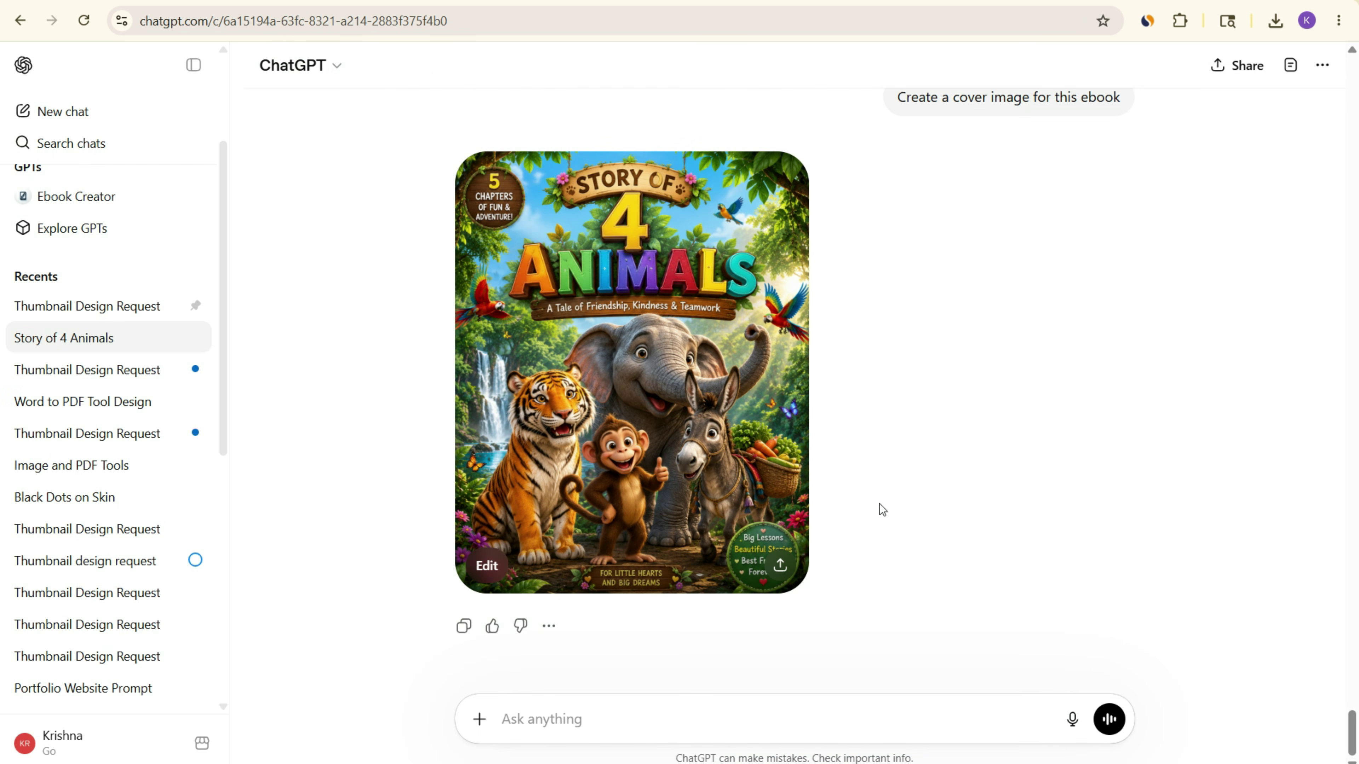
pyautogui.click(680, 710)
pyautogui.hotkey('ctrl', 'v')
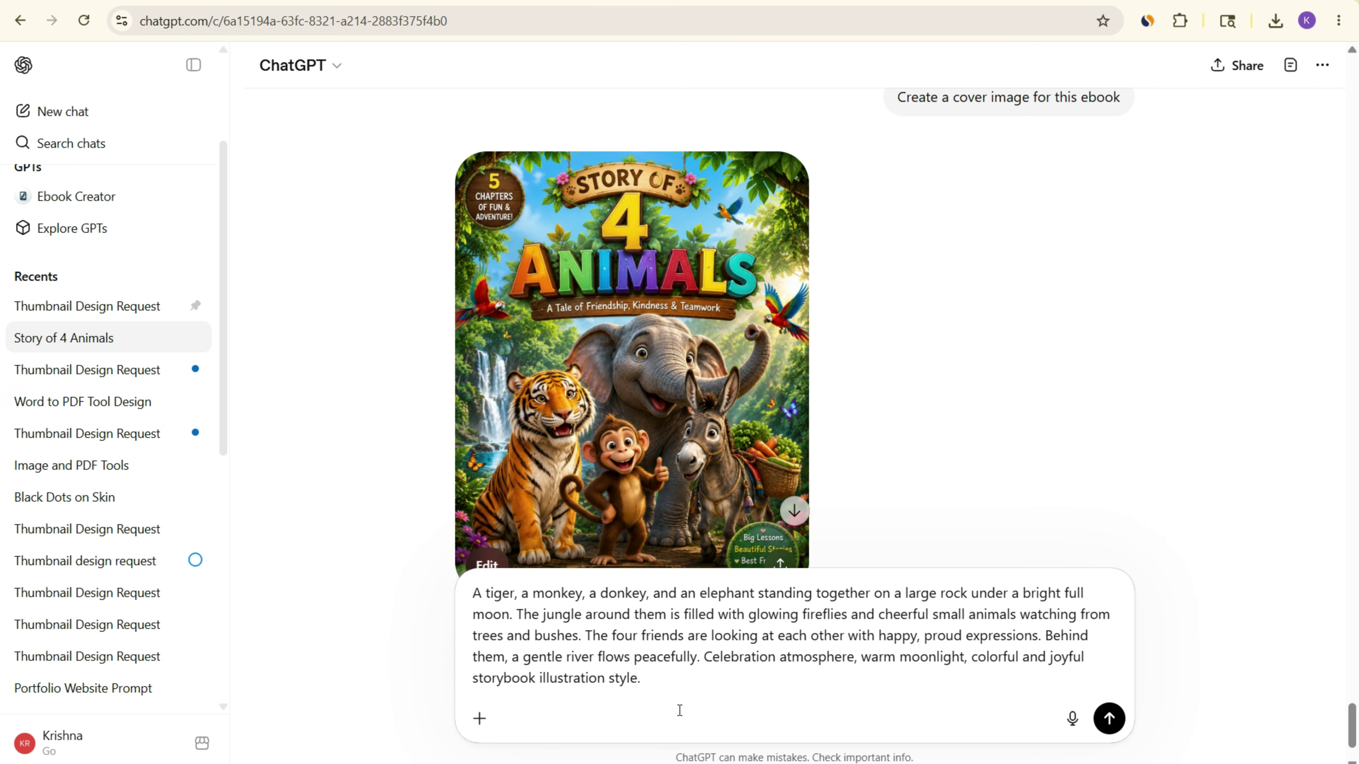
pyautogui.press('Return')
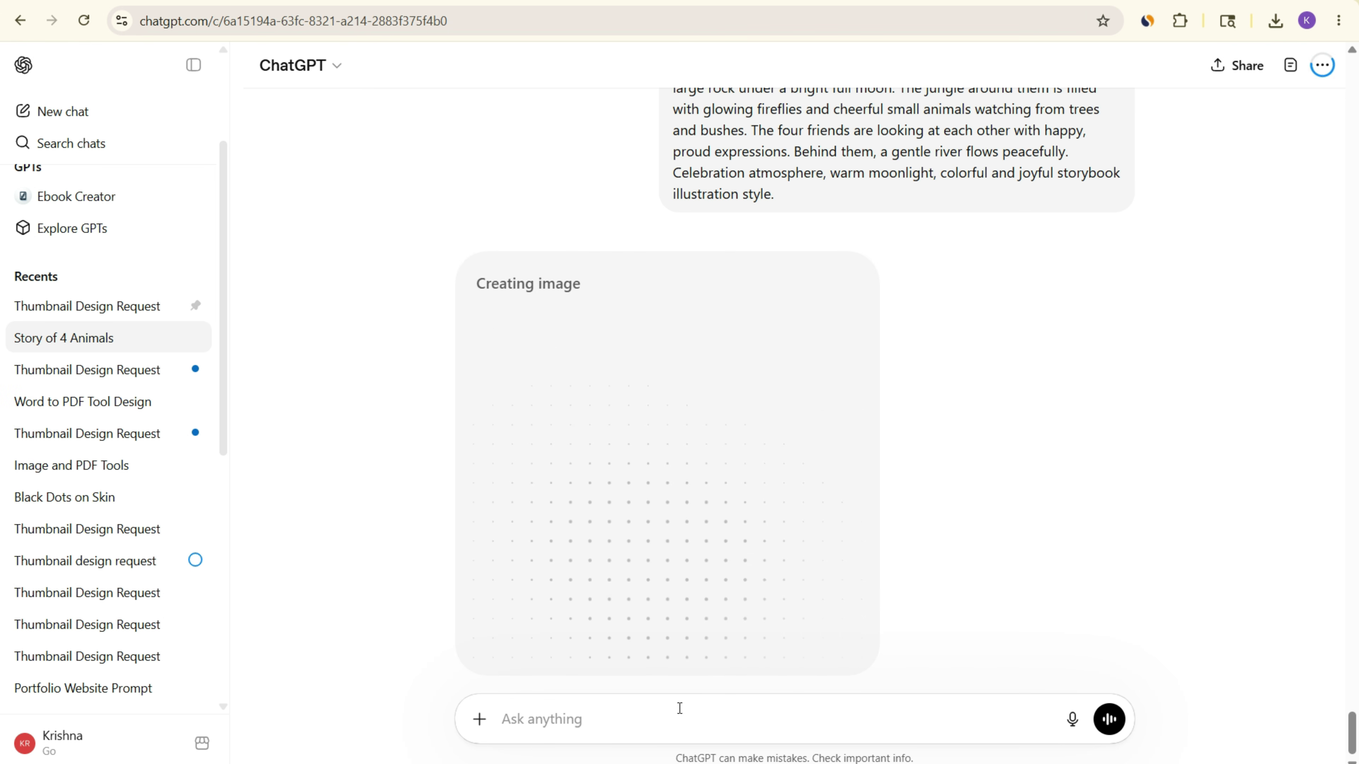
# - Return to the Canva design and delete the empty page 13
pyautogui.hotkey('ctrl', 'Tab')
pyautogui.scroll(-6, 907, 473)
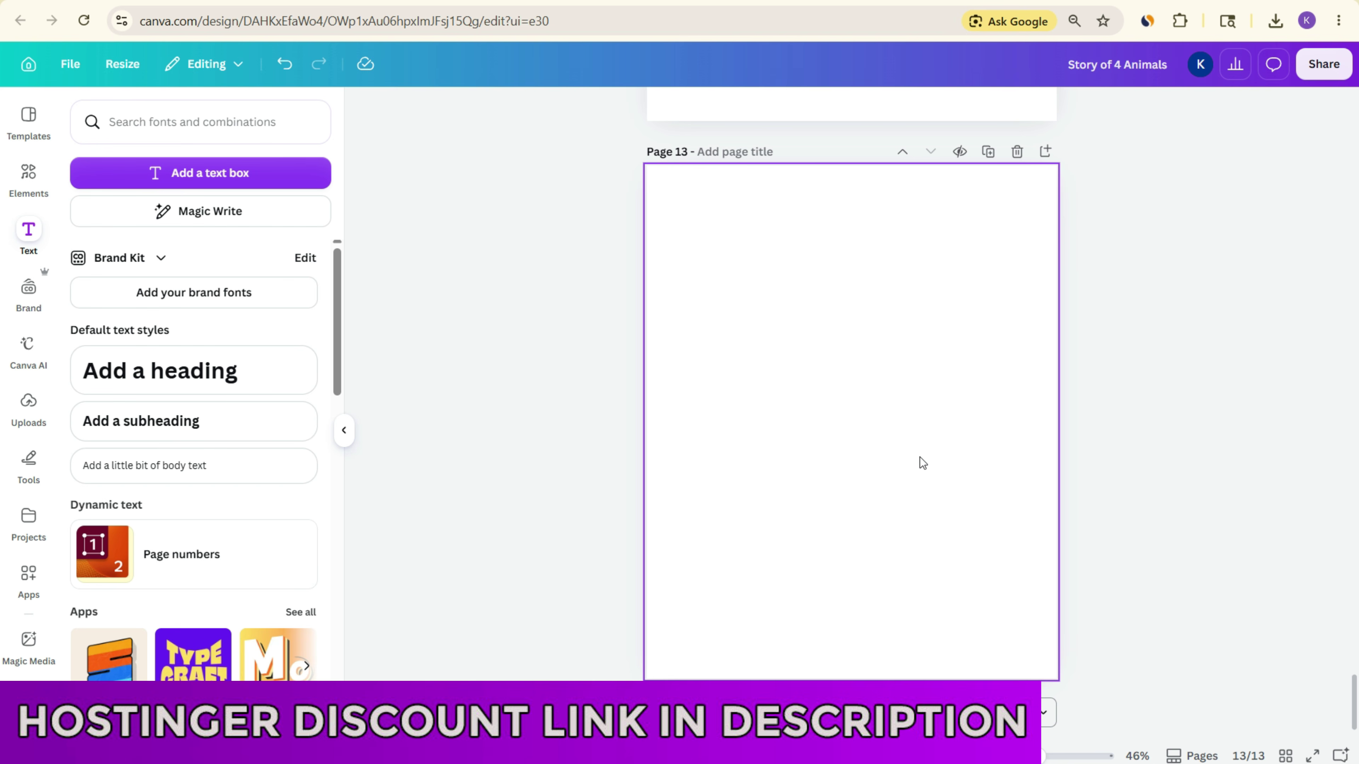
pyautogui.click(1017, 152)
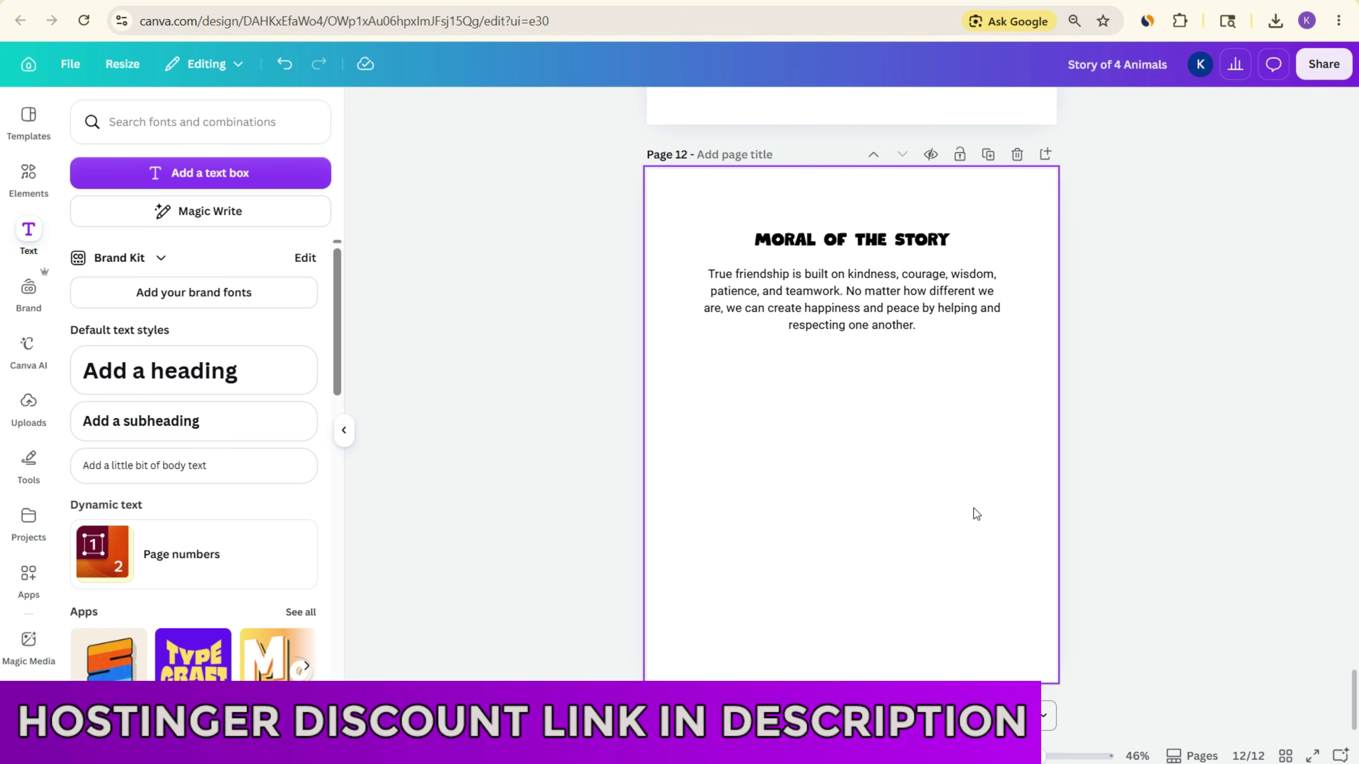
pyautogui.scroll(5, 973, 509)
pyautogui.scroll(-4, 1031, 534)
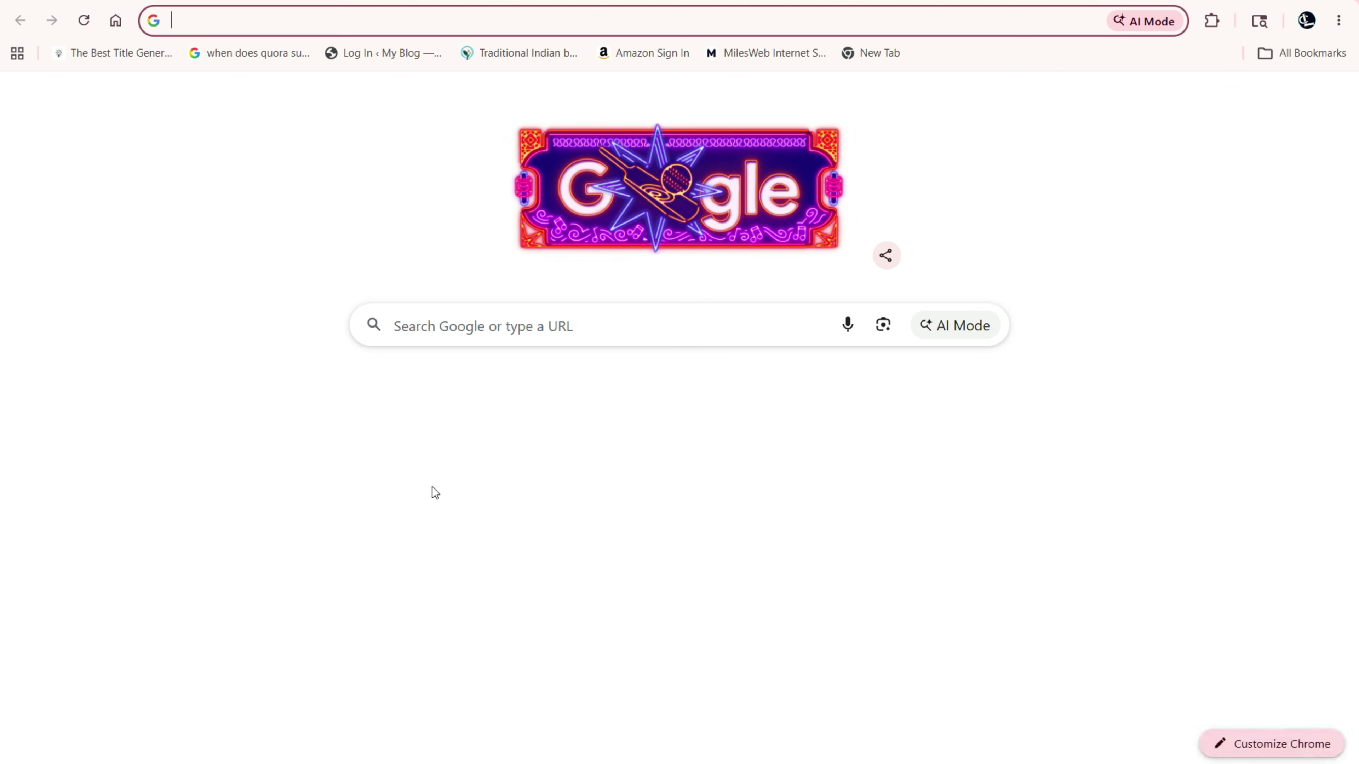
# - Open Google Gemini in the other browser window
pyautogui.write('g')
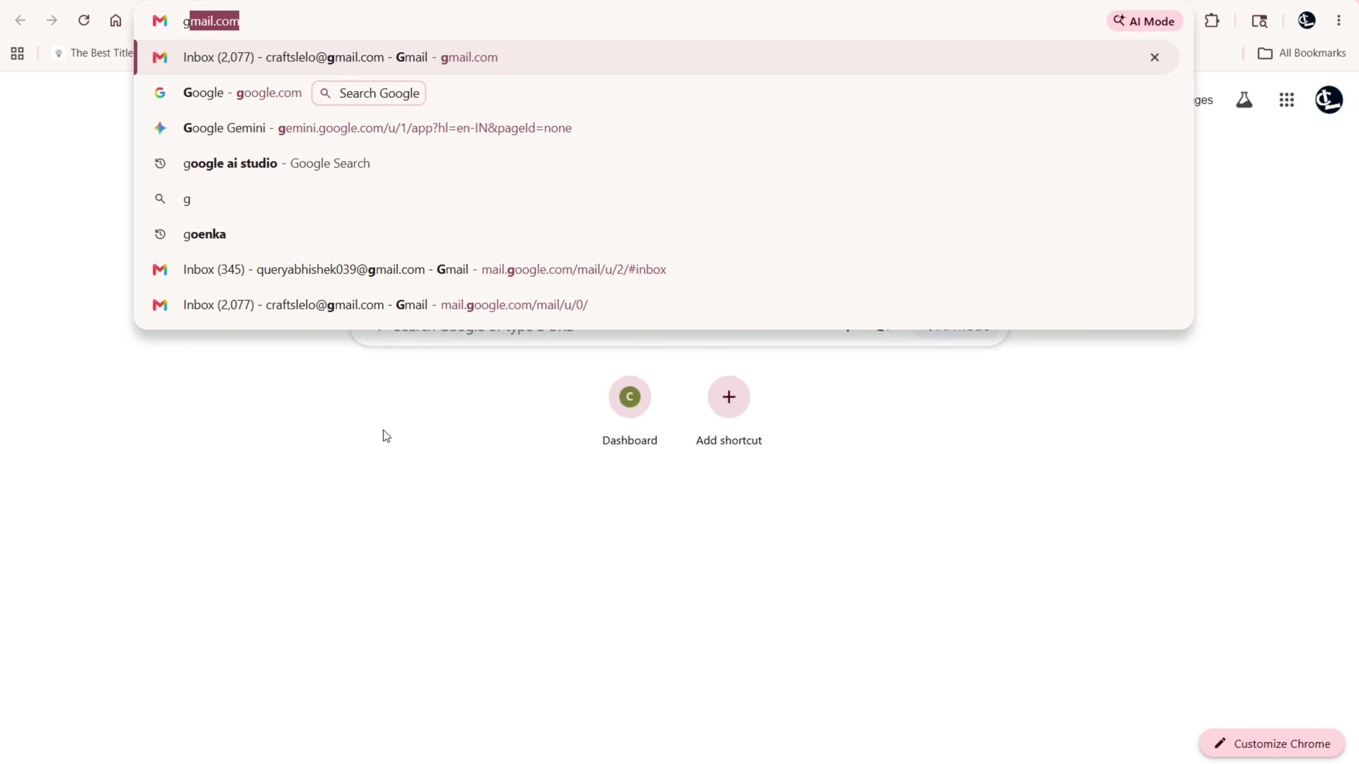
pyautogui.write('e')
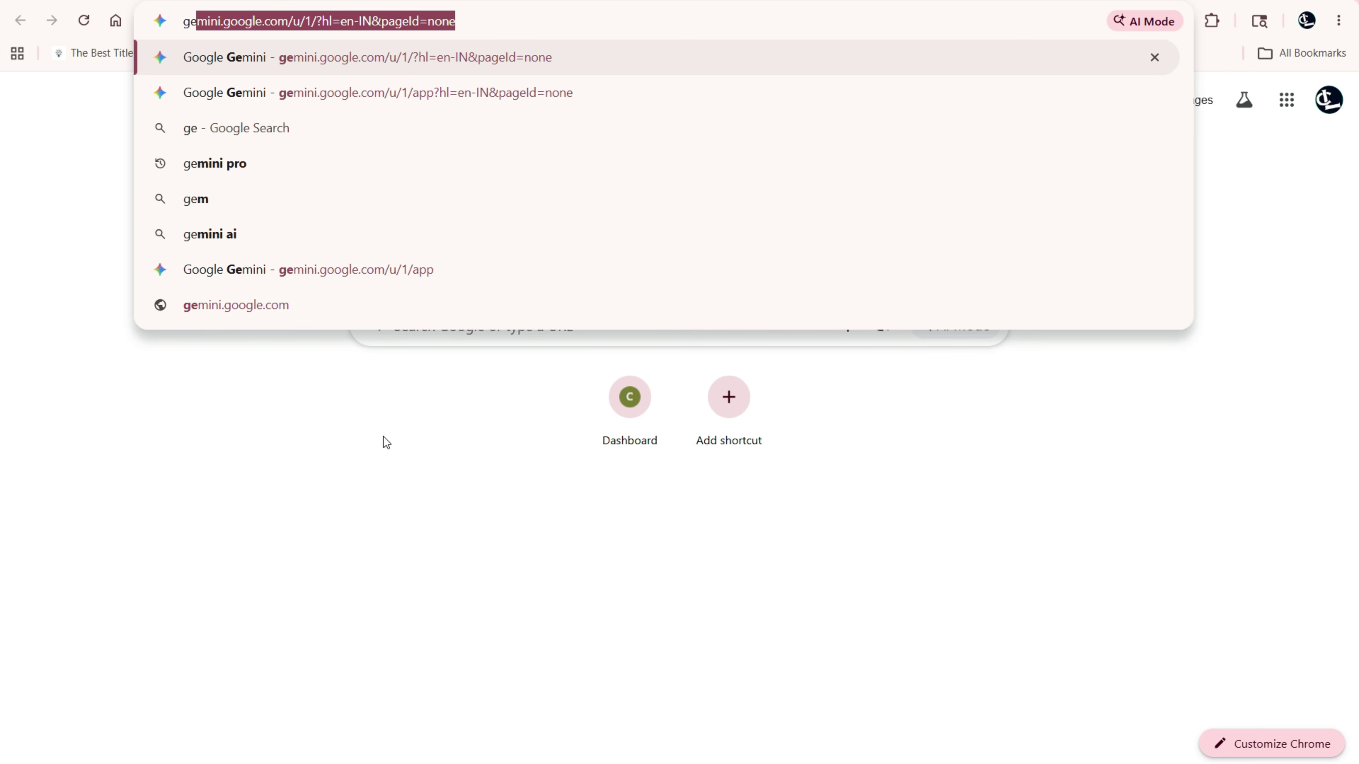
pyautogui.press('Return')
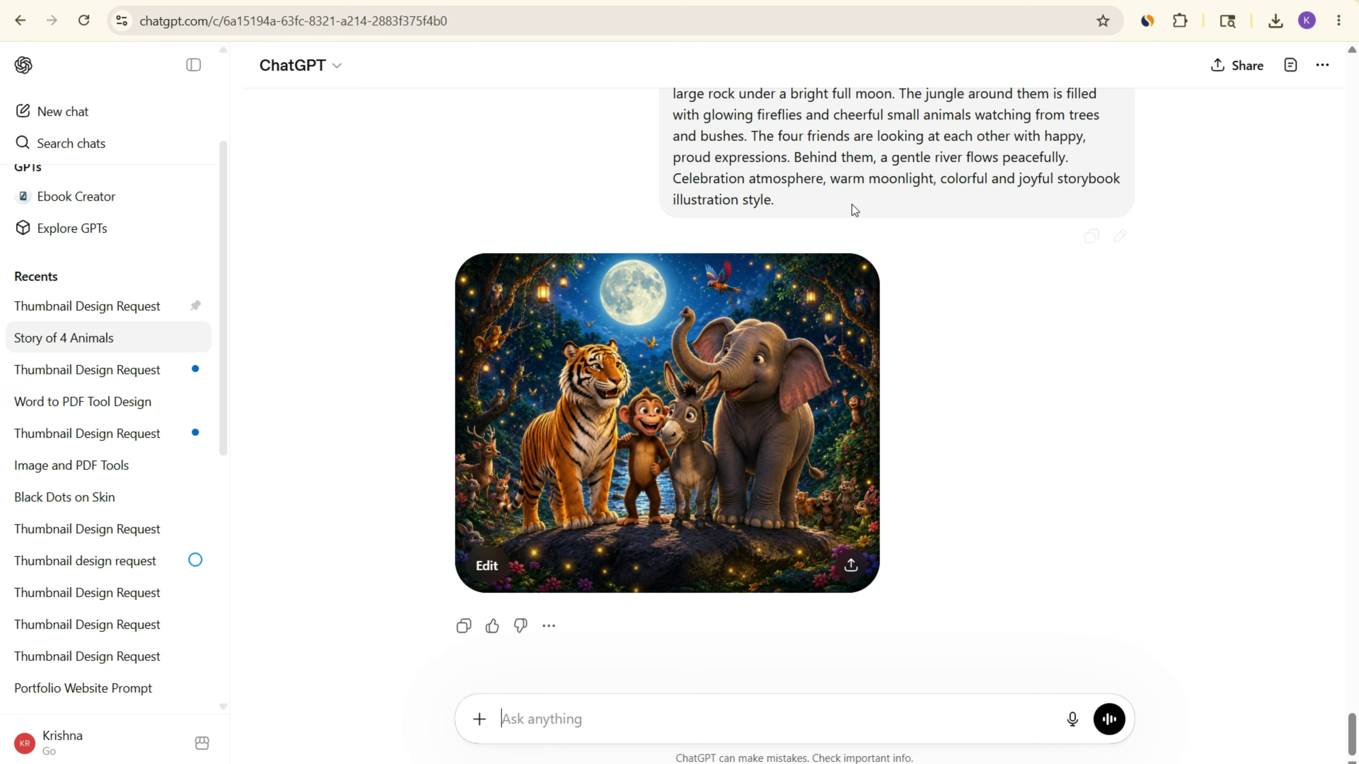
# - Copy the four-animals image prompt from the ChatGPT conversation and paste it into a new Gemini chat
pyautogui.scroll(3, 851, 204)
pyautogui.moveTo(673, 247); pyautogui.dragTo(803, 368)
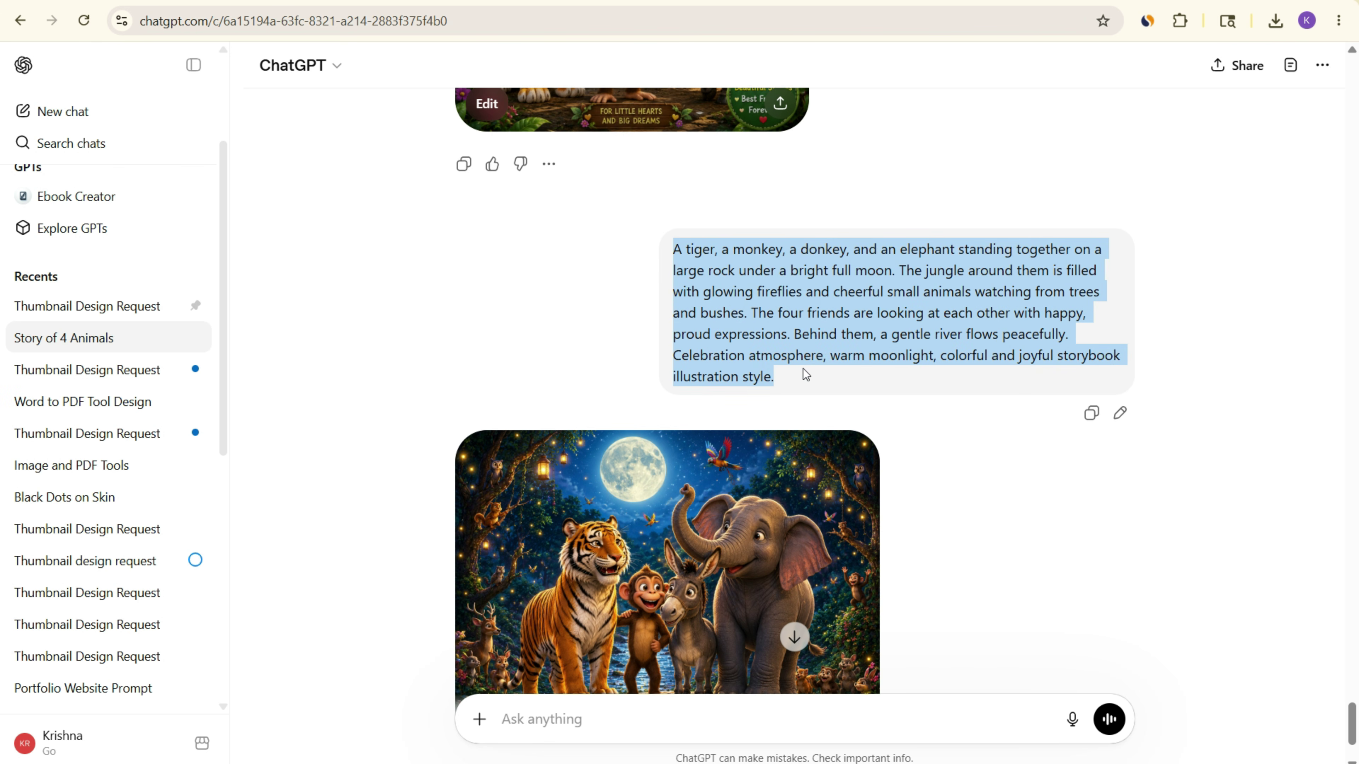
pyautogui.hotkey('ctrl', 'c')
pyautogui.hotkey('alt', 'Tab')
pyautogui.click(568, 428)
pyautogui.hotkey('ctrl', 'v')
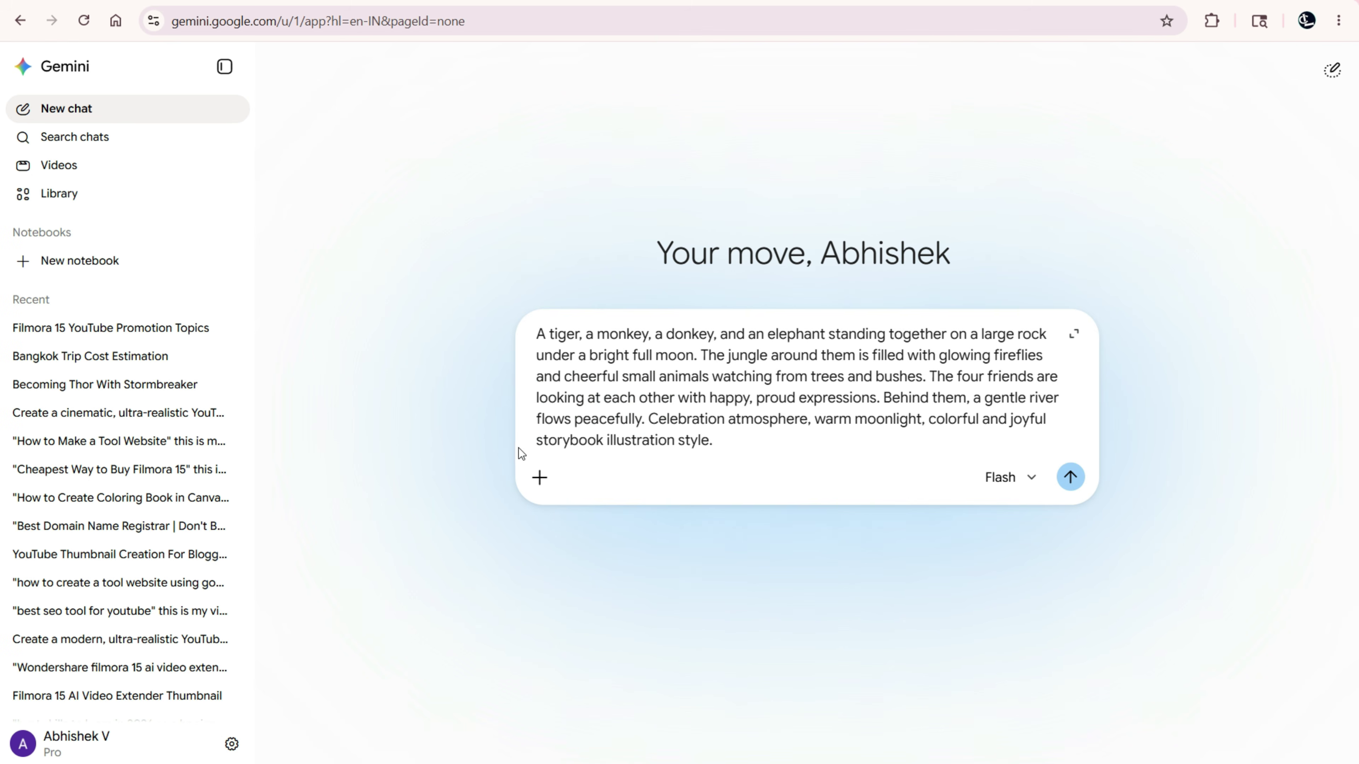
# - Set Gemini to create an image and submit the pasted prompt
pyautogui.click(540, 477)
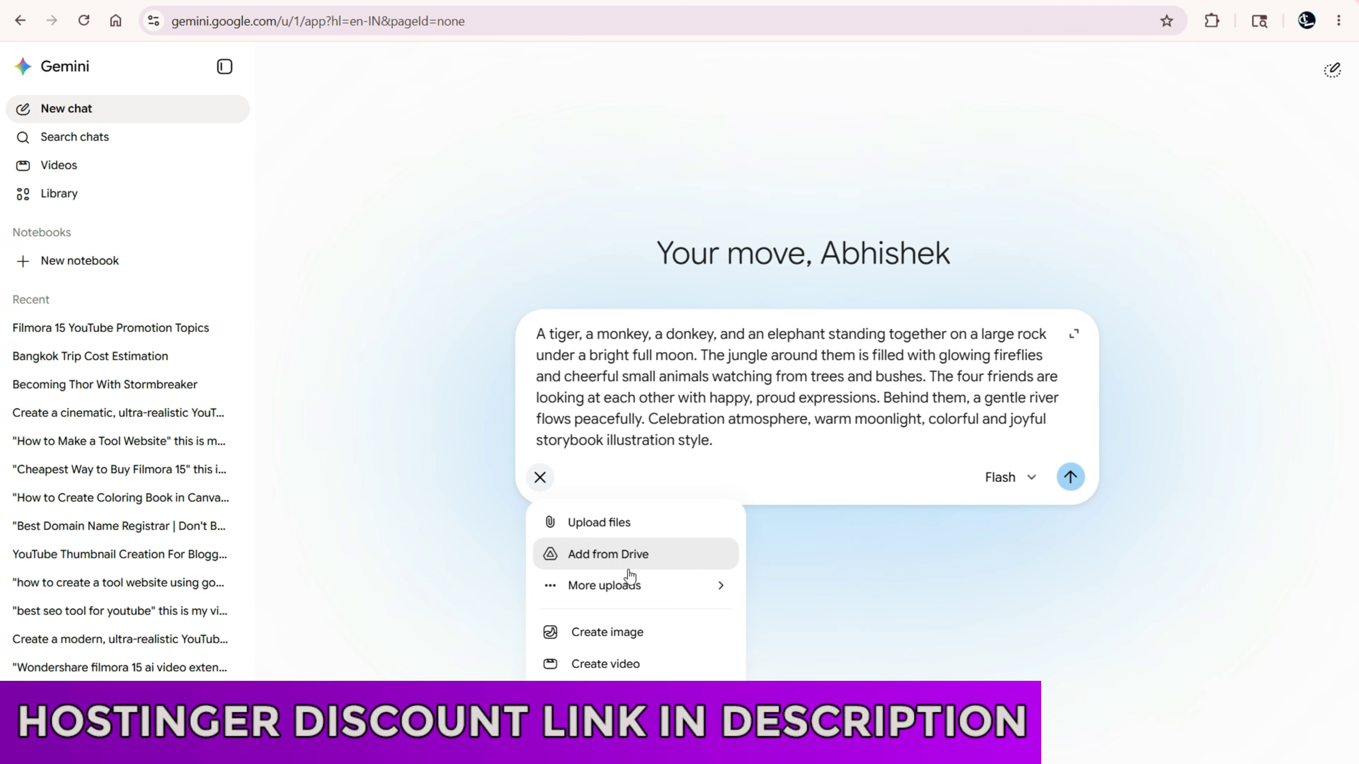
pyautogui.click(622, 632)
pyautogui.click(1072, 702)
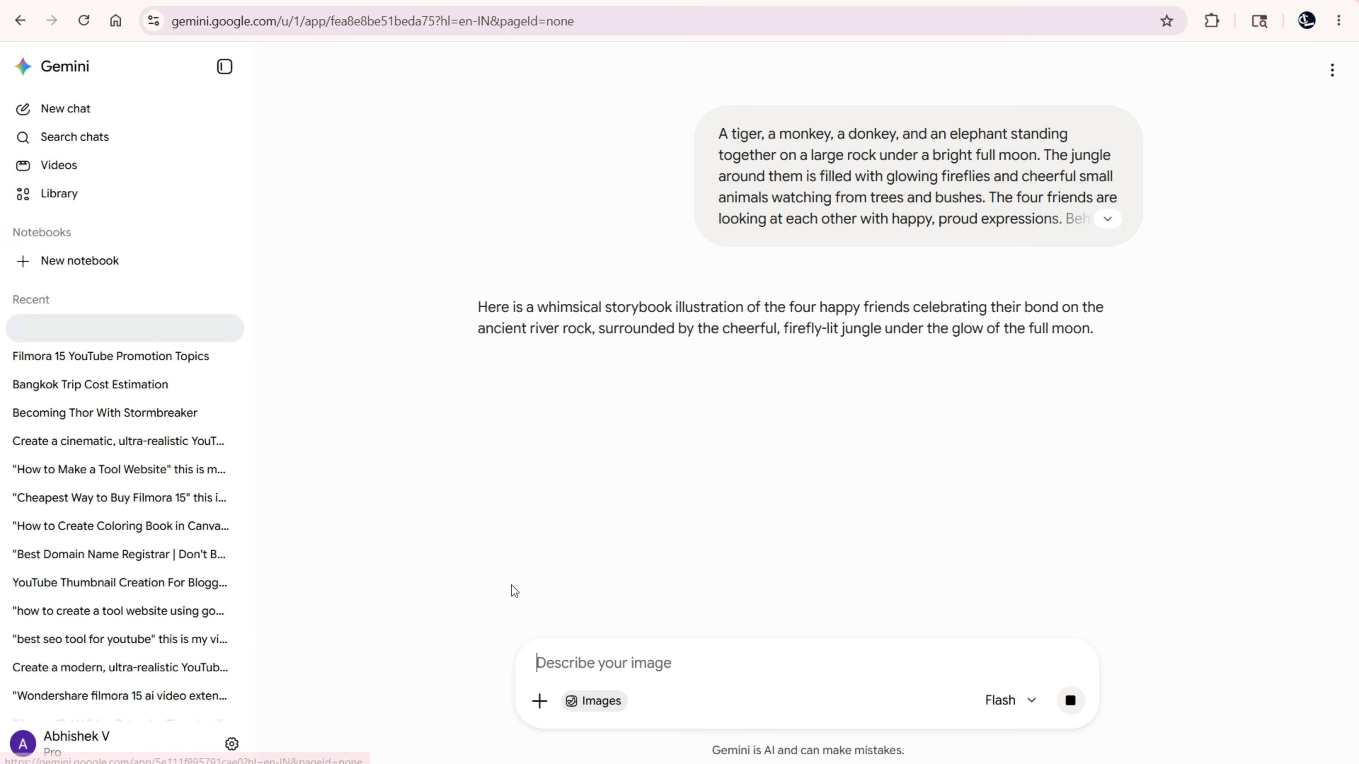
pyautogui.scroll(-1, 718, 416)
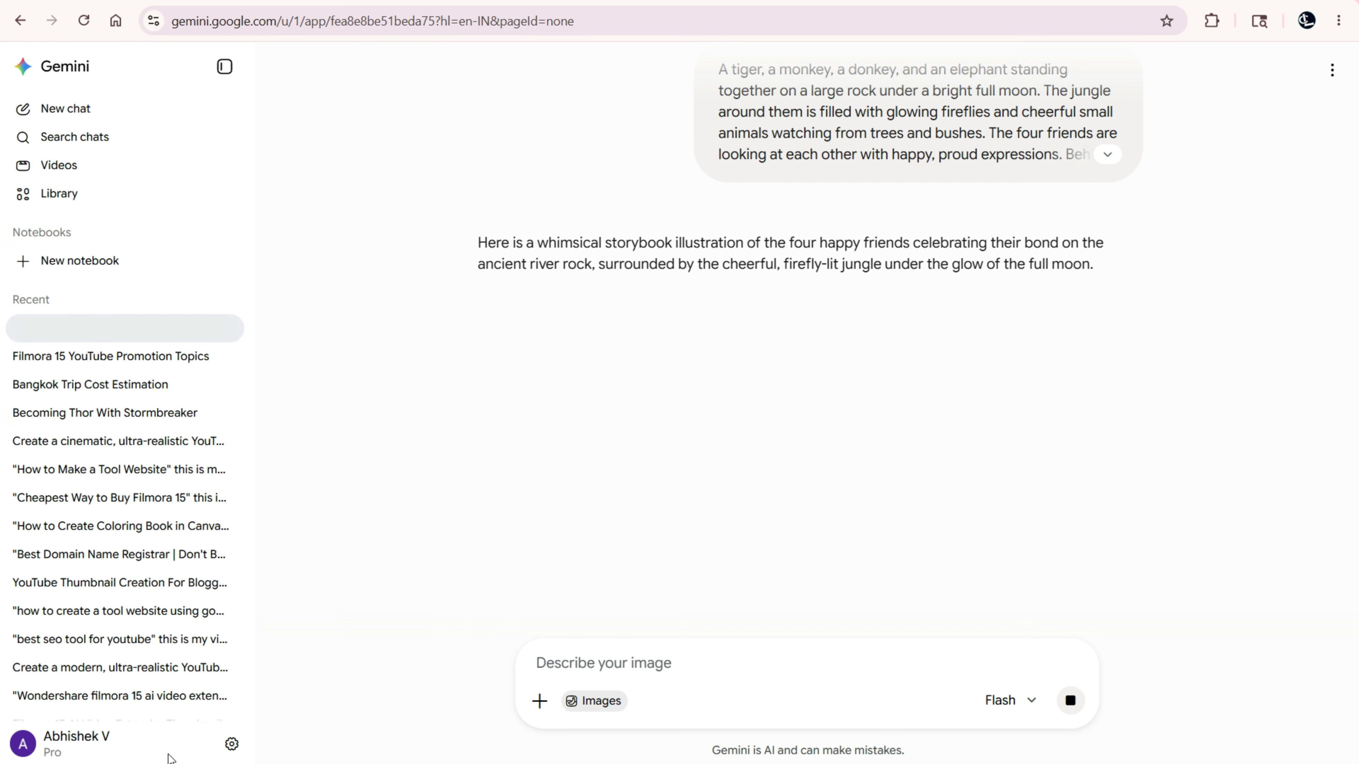
pyautogui.scroll(-3, 757, 442)
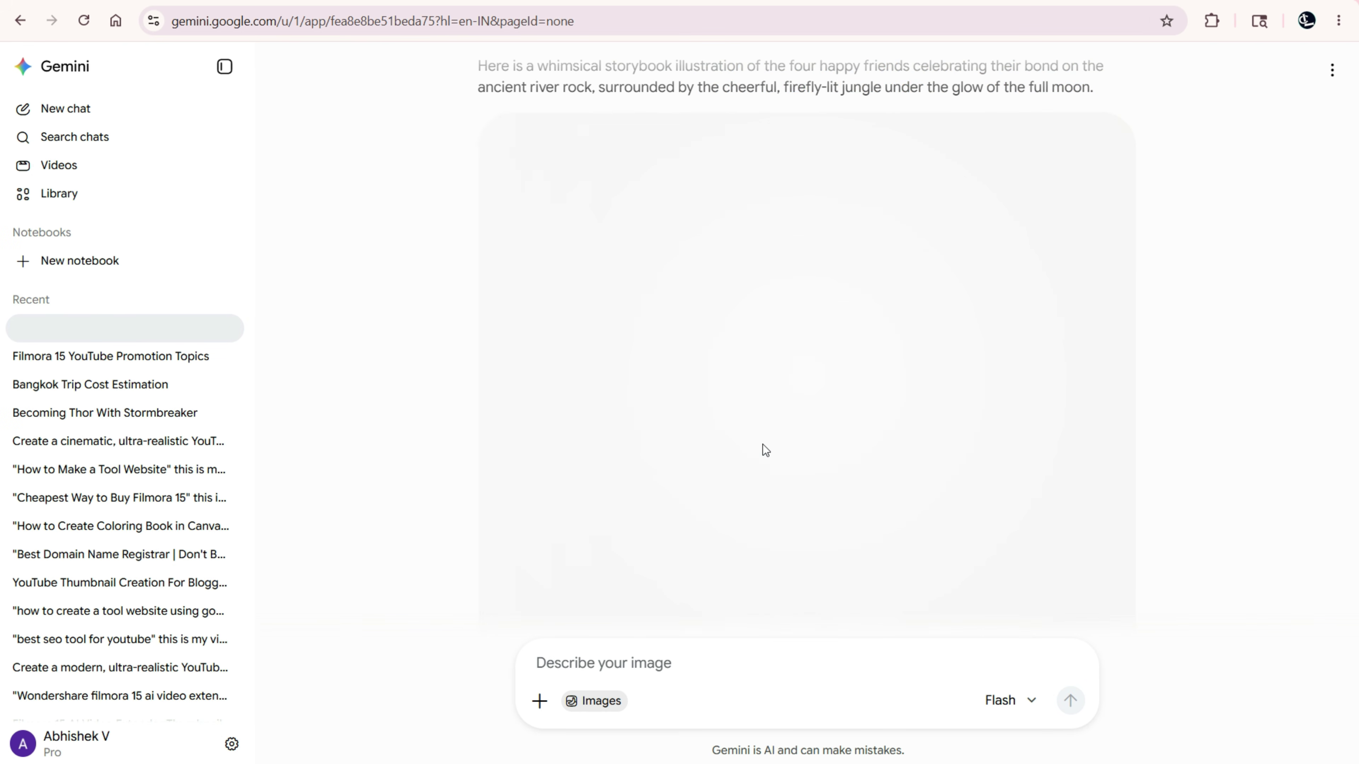
pyautogui.scroll(-3, 773, 450)
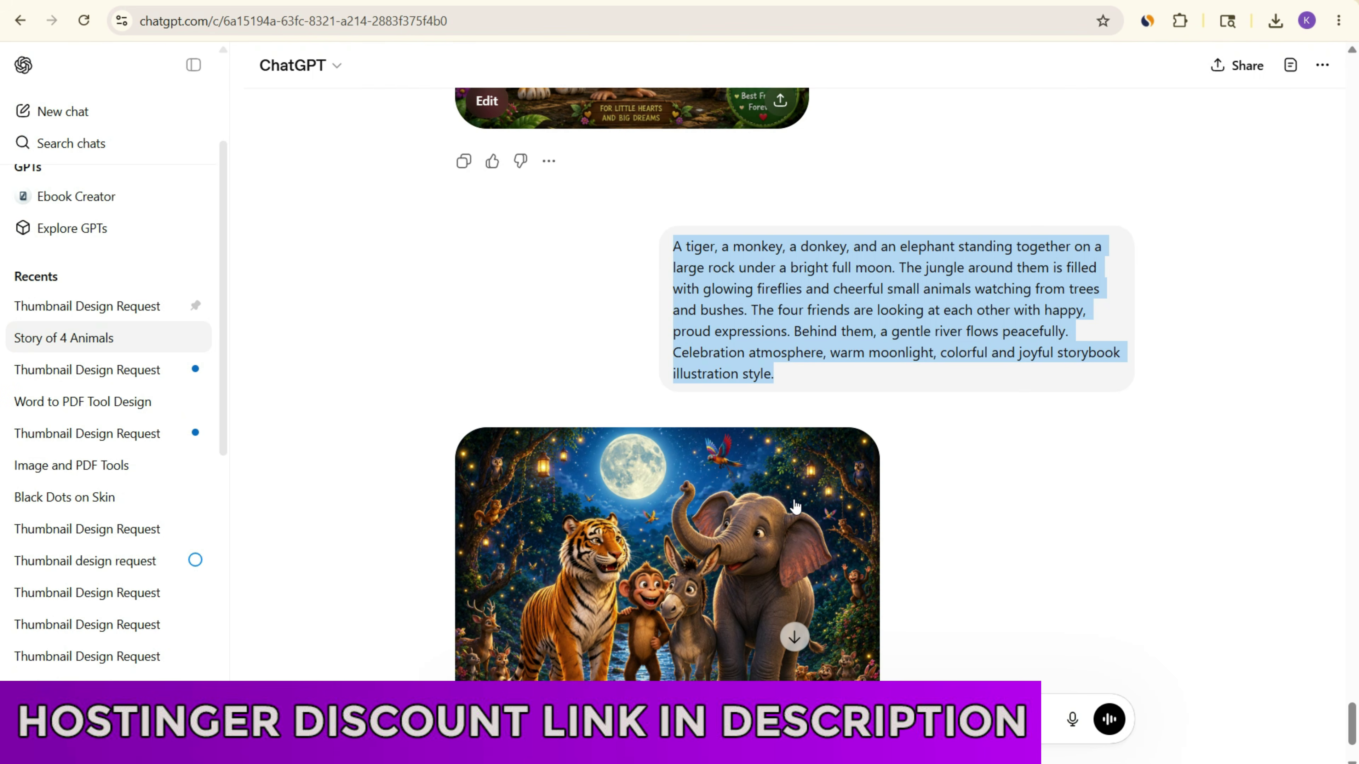
# - Switch to ChatGPT and save the generated picture of the four friends as a PNG image in the Downloads folder
pyautogui.scroll(-3, 922, 469)
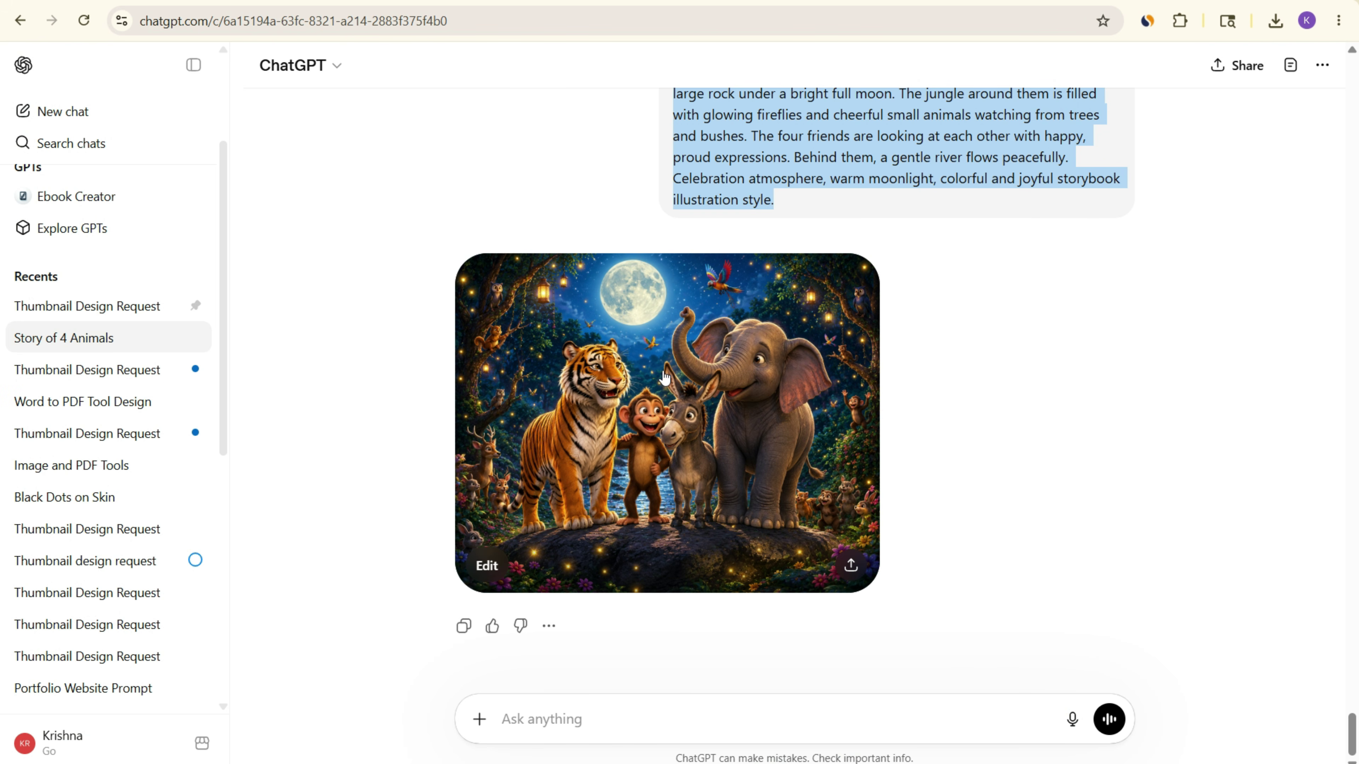
pyautogui.rightClick(664, 377)
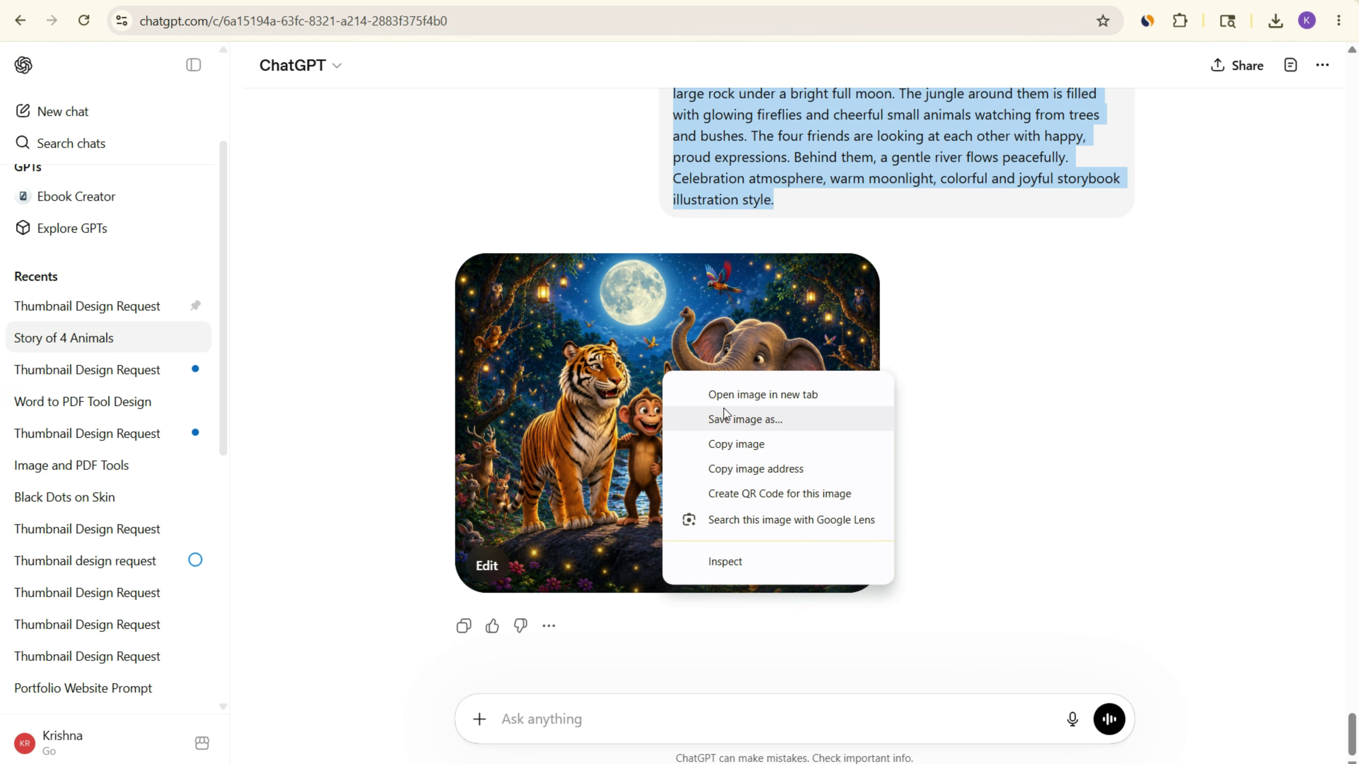
pyautogui.click(733, 418)
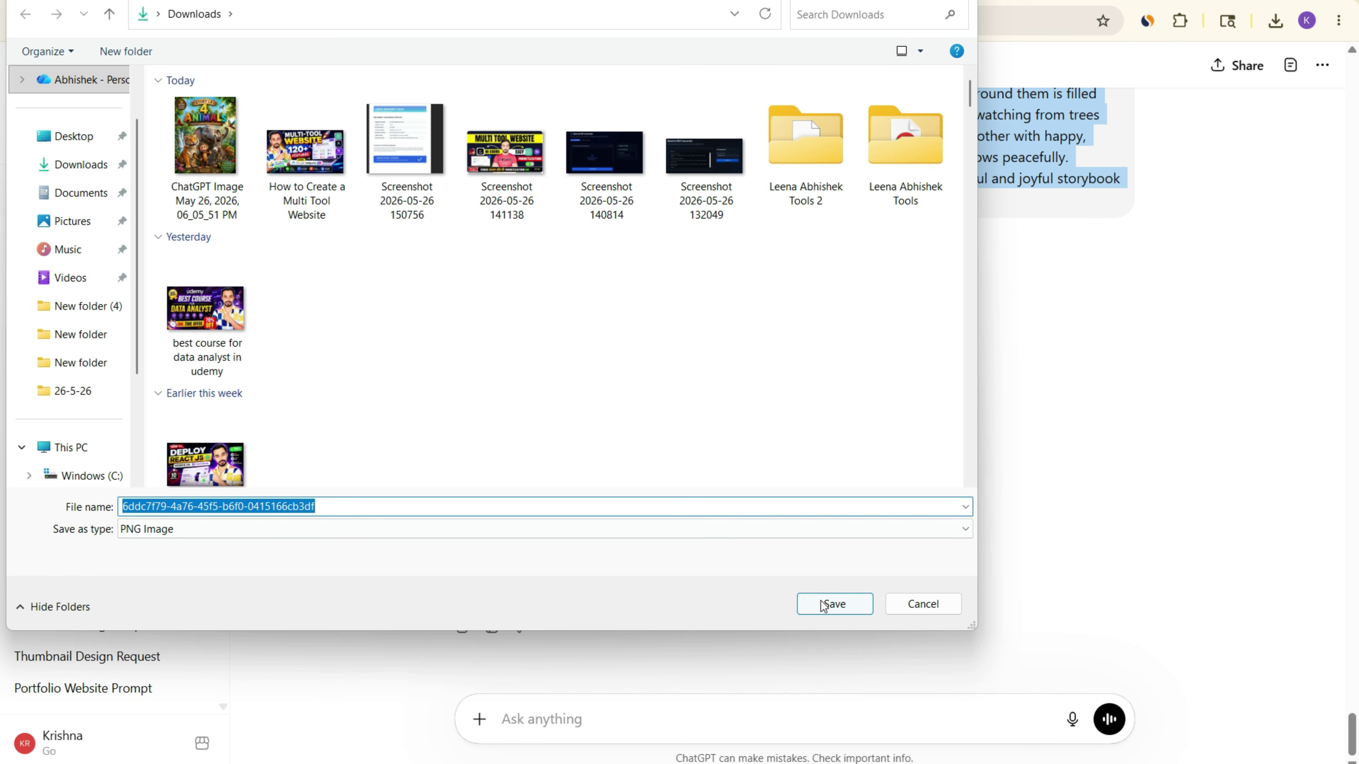
pyautogui.click(833, 604)
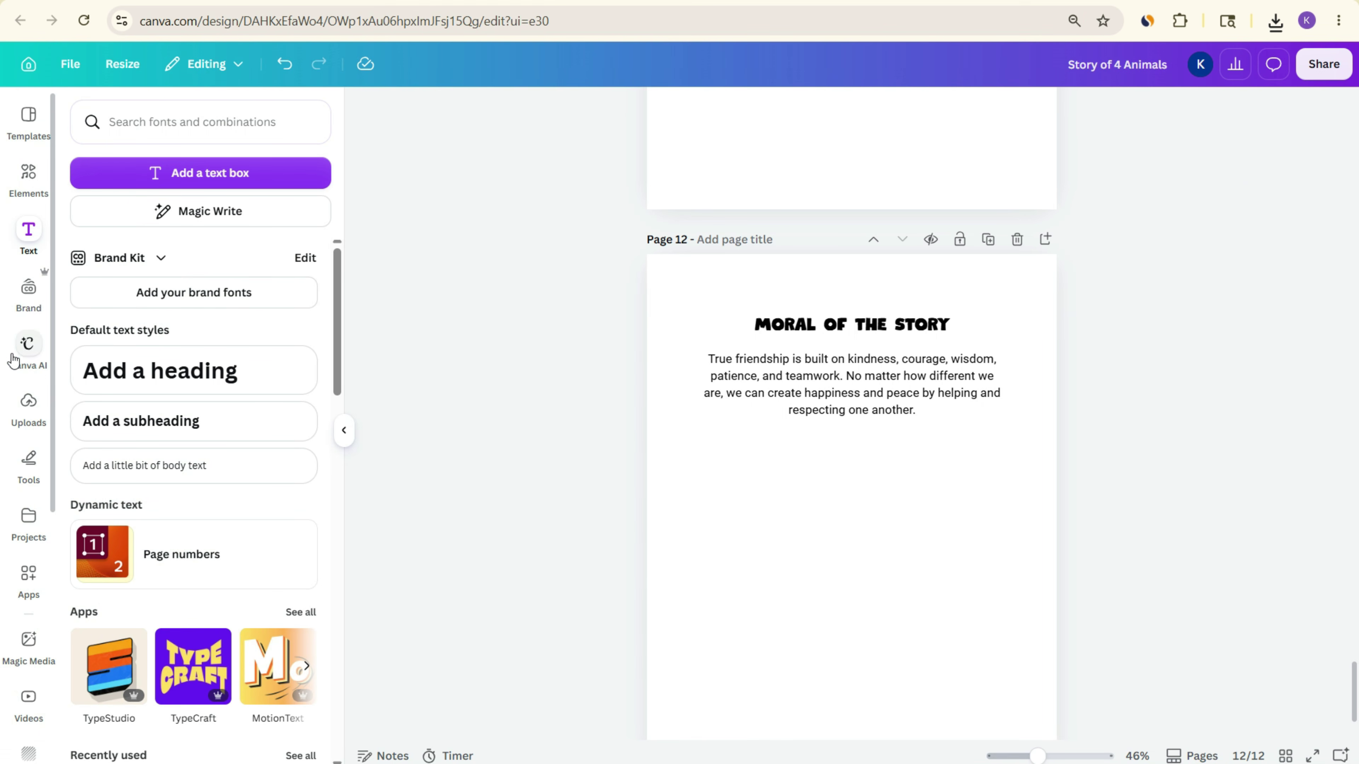
# - Switch to the Canva design and upload the saved picture of the four friends from Downloads
pyautogui.click(27, 383)
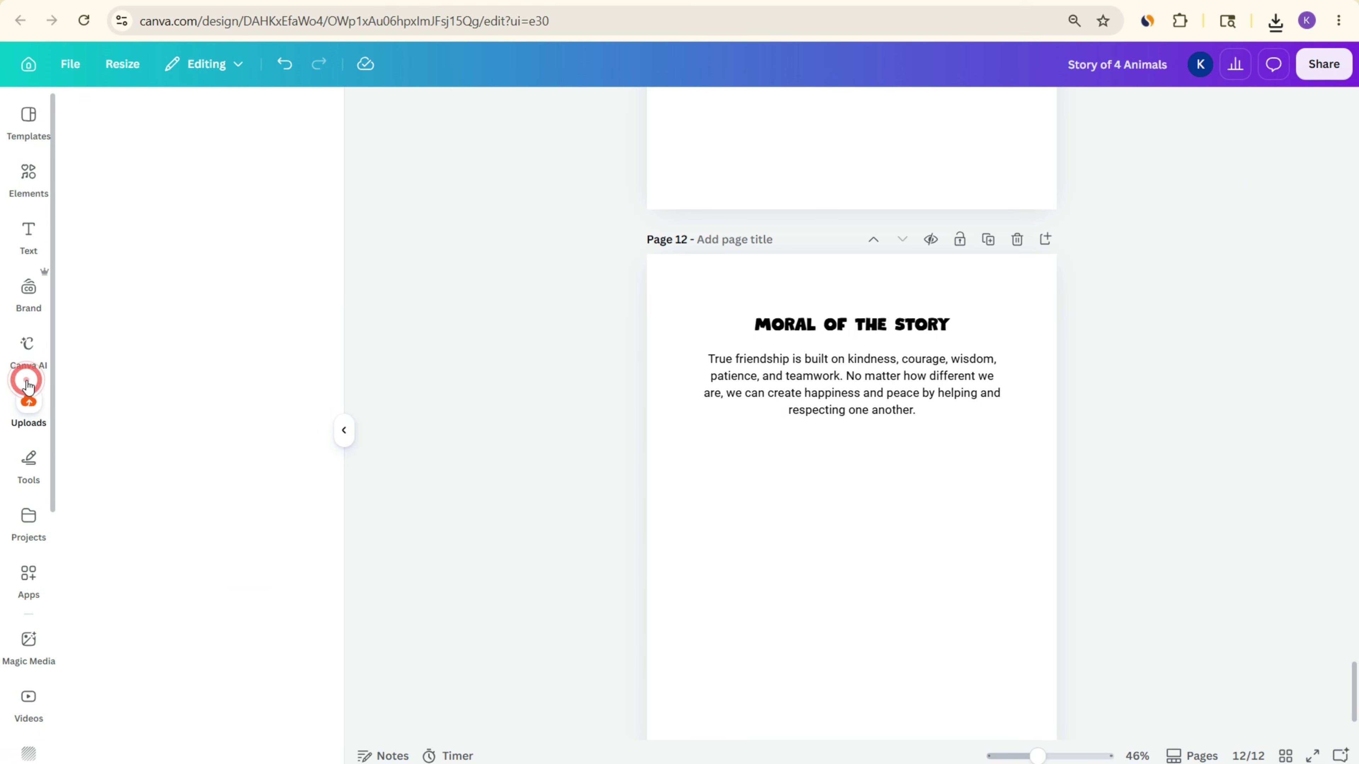
pyautogui.click(134, 169)
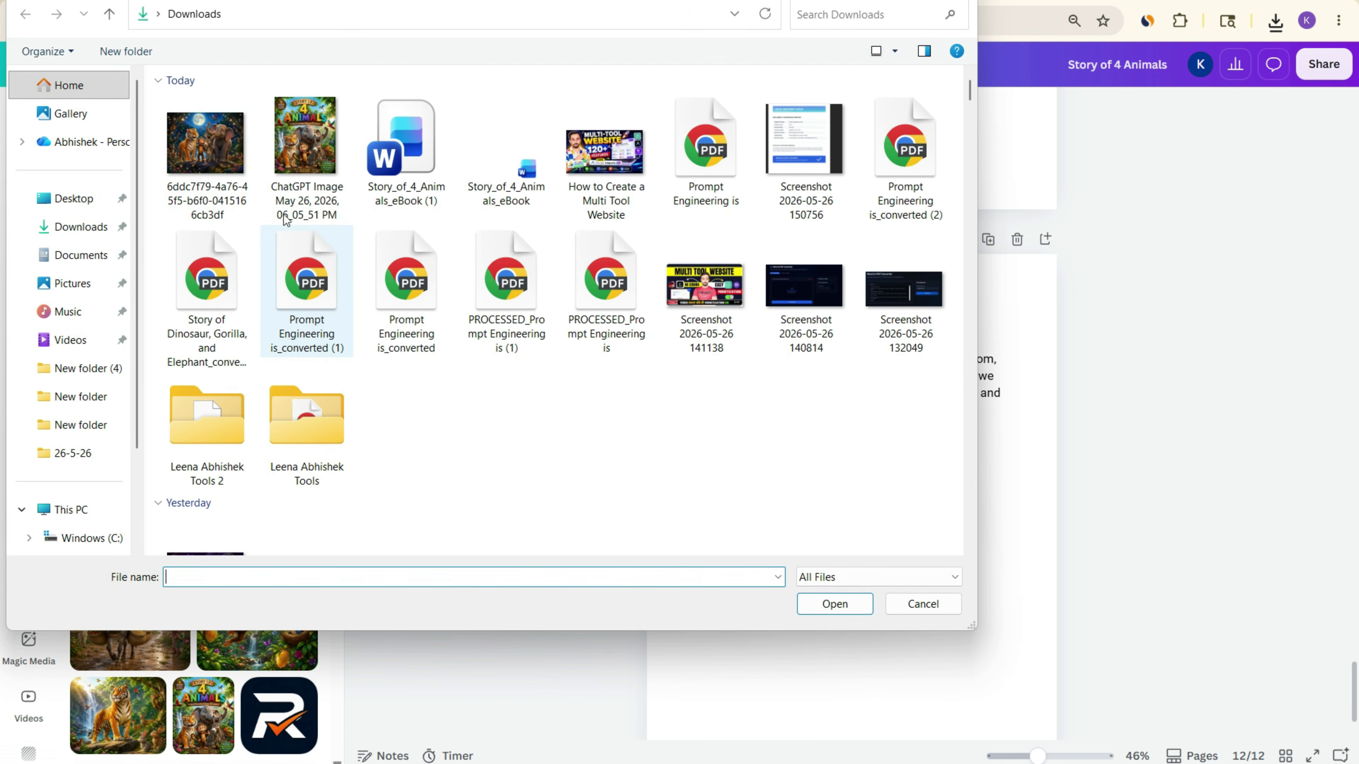
pyautogui.click(205, 143)
pyautogui.click(834, 604)
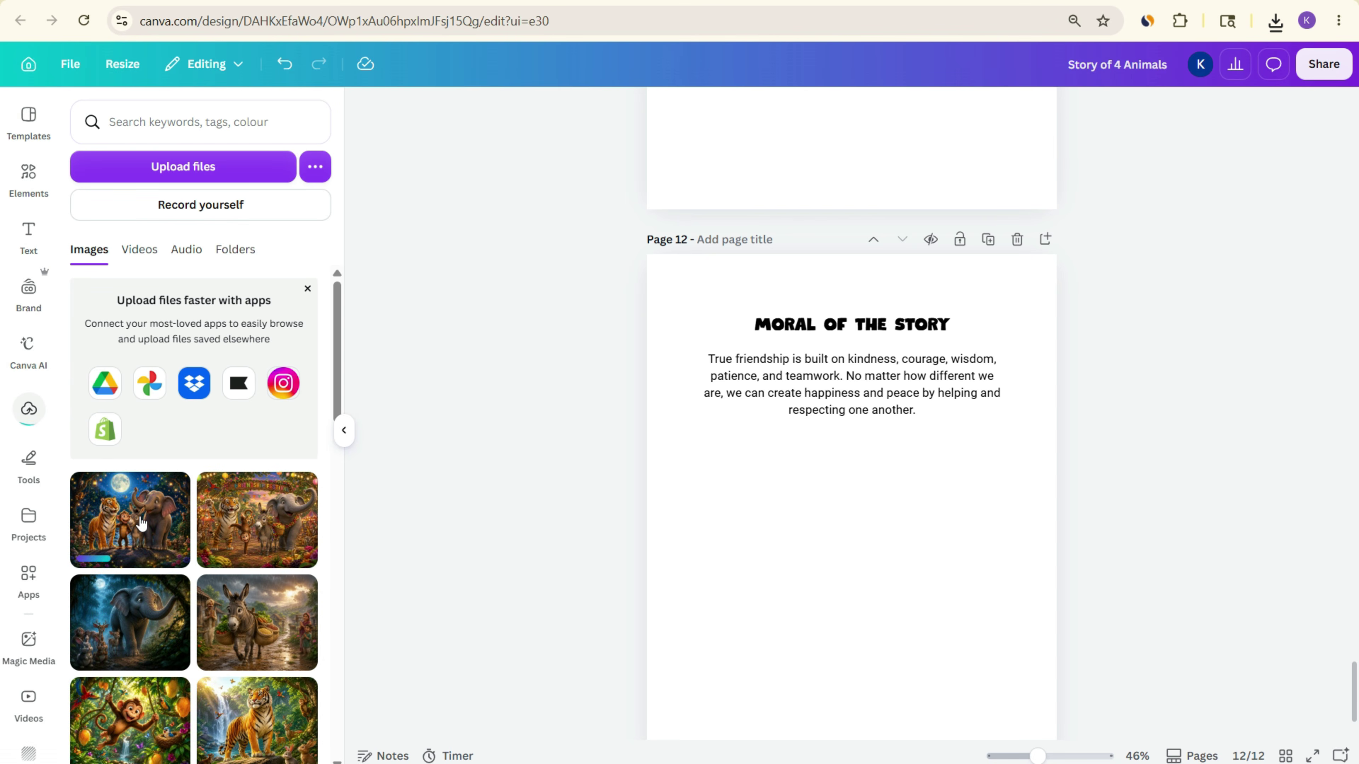
# - Place the uploaded picture below the moral text on page 12 and enlarge it to the width of the paragraph
pyautogui.click(141, 522)
pyautogui.moveTo(827, 454); pyautogui.dragTo(831, 508)
pyautogui.moveTo(978, 659); pyautogui.dragTo(1001, 677)
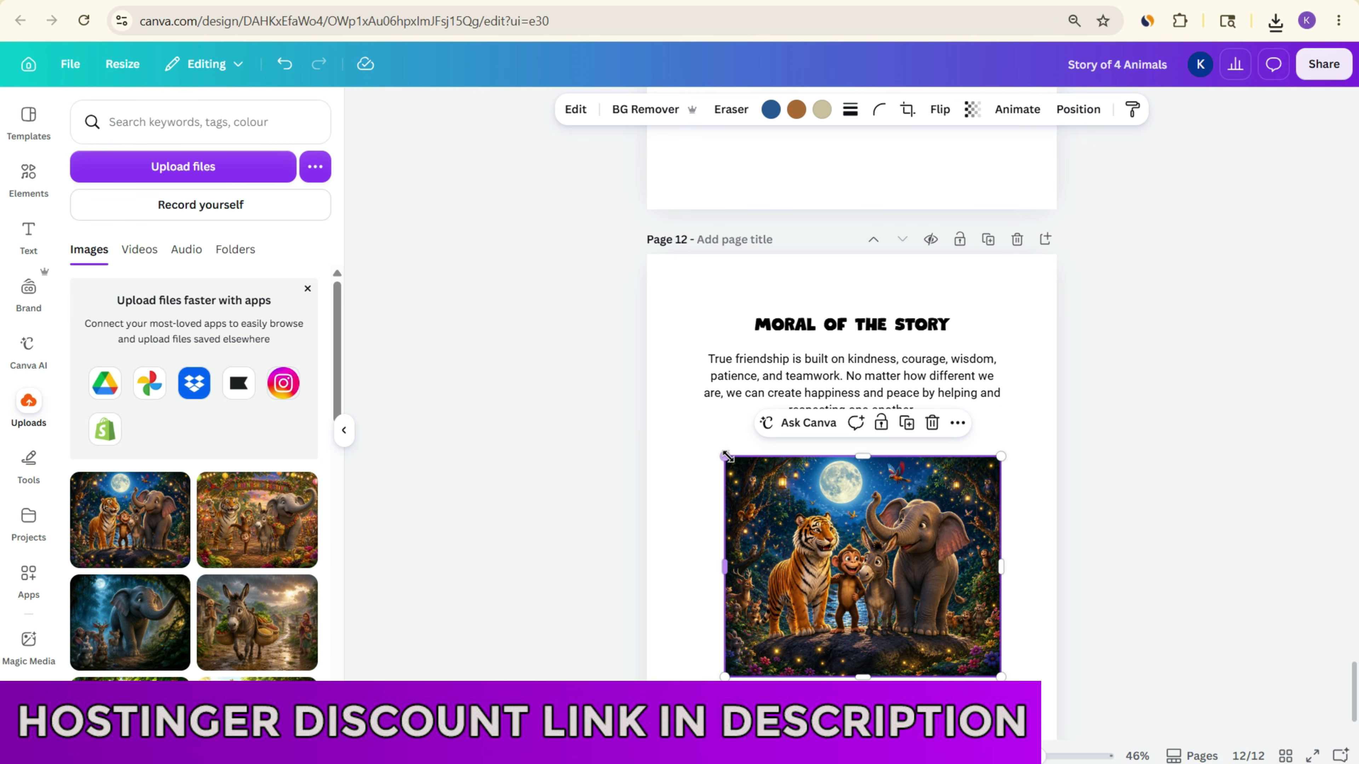
pyautogui.moveTo(726, 456); pyautogui.dragTo(703, 439)
pyautogui.click(1334, 433)
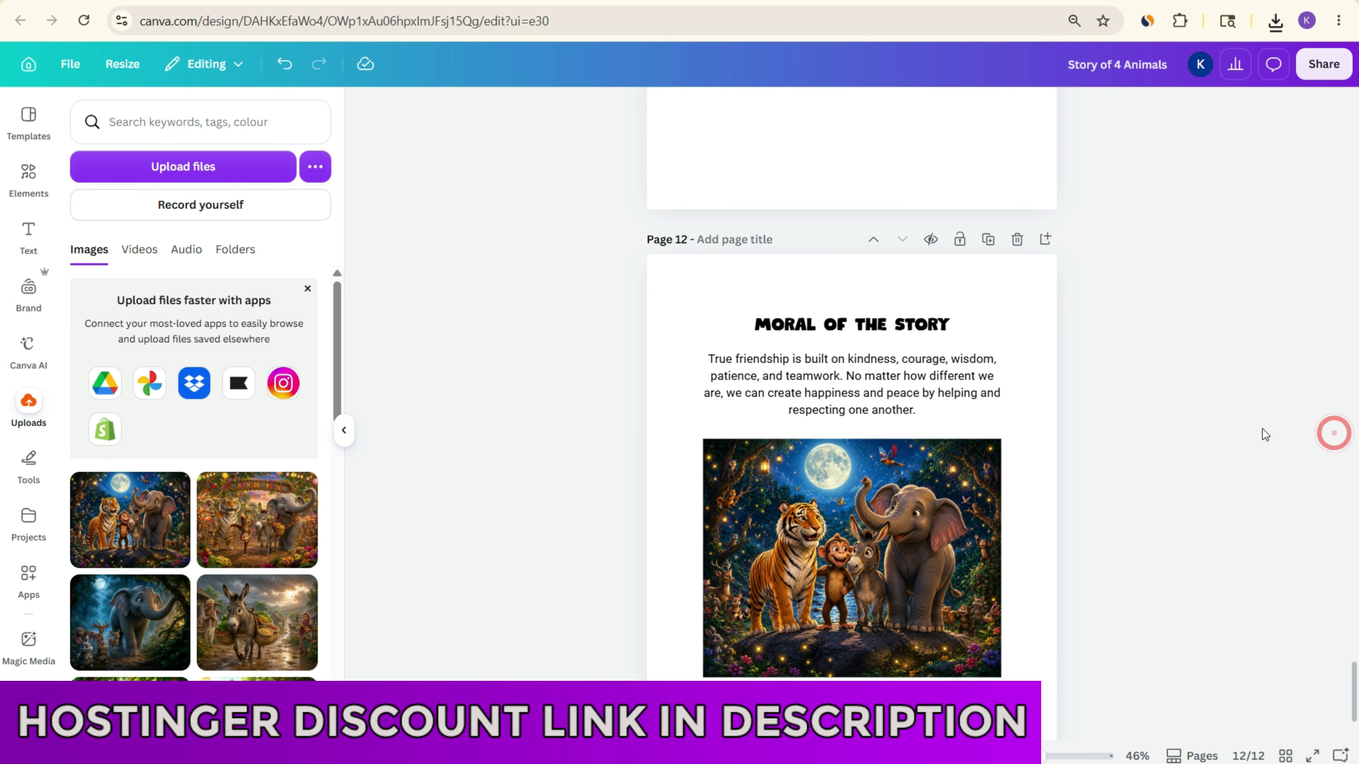
pyautogui.scroll(-2, 1230, 428)
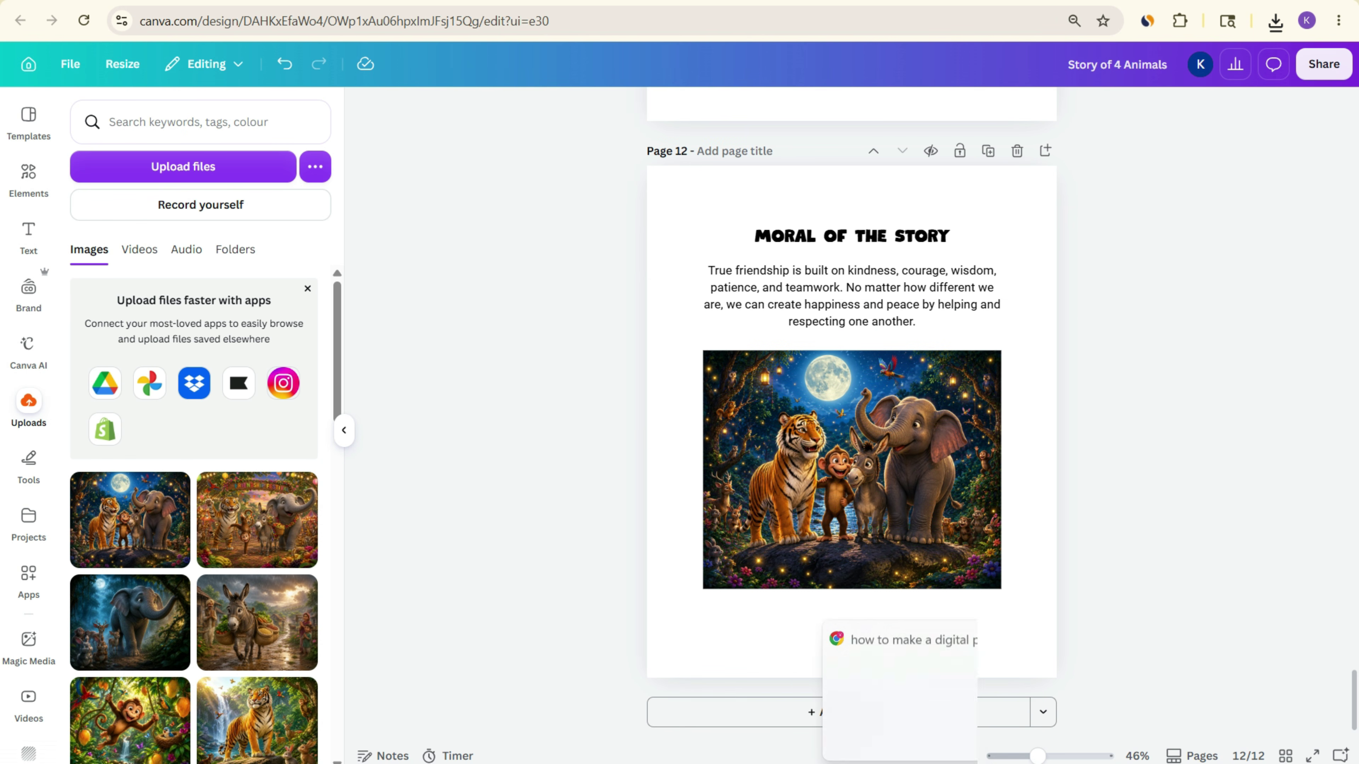
# - Switch to Gemini, expand the submitted prompt and copy its full text
pyautogui.click(895, 708)
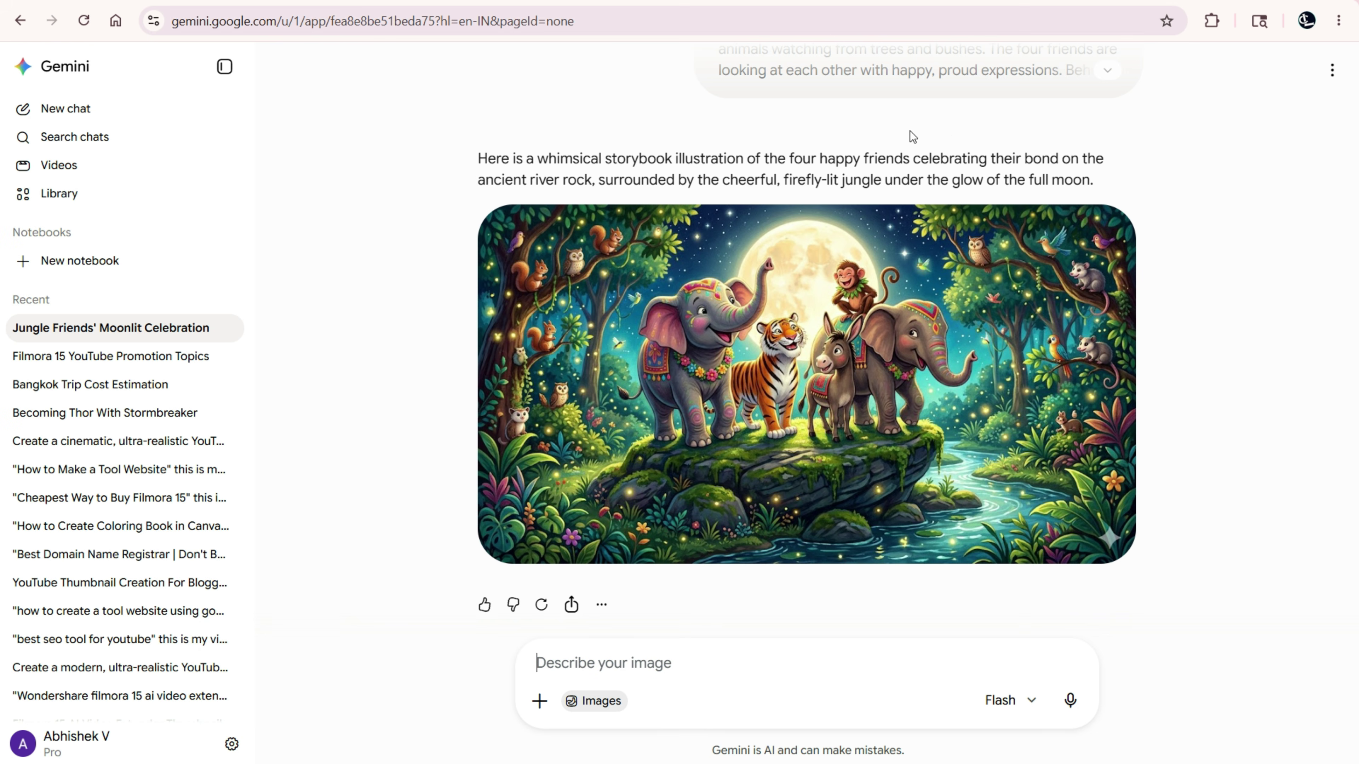
pyautogui.scroll(3, 913, 137)
pyautogui.click(1107, 218)
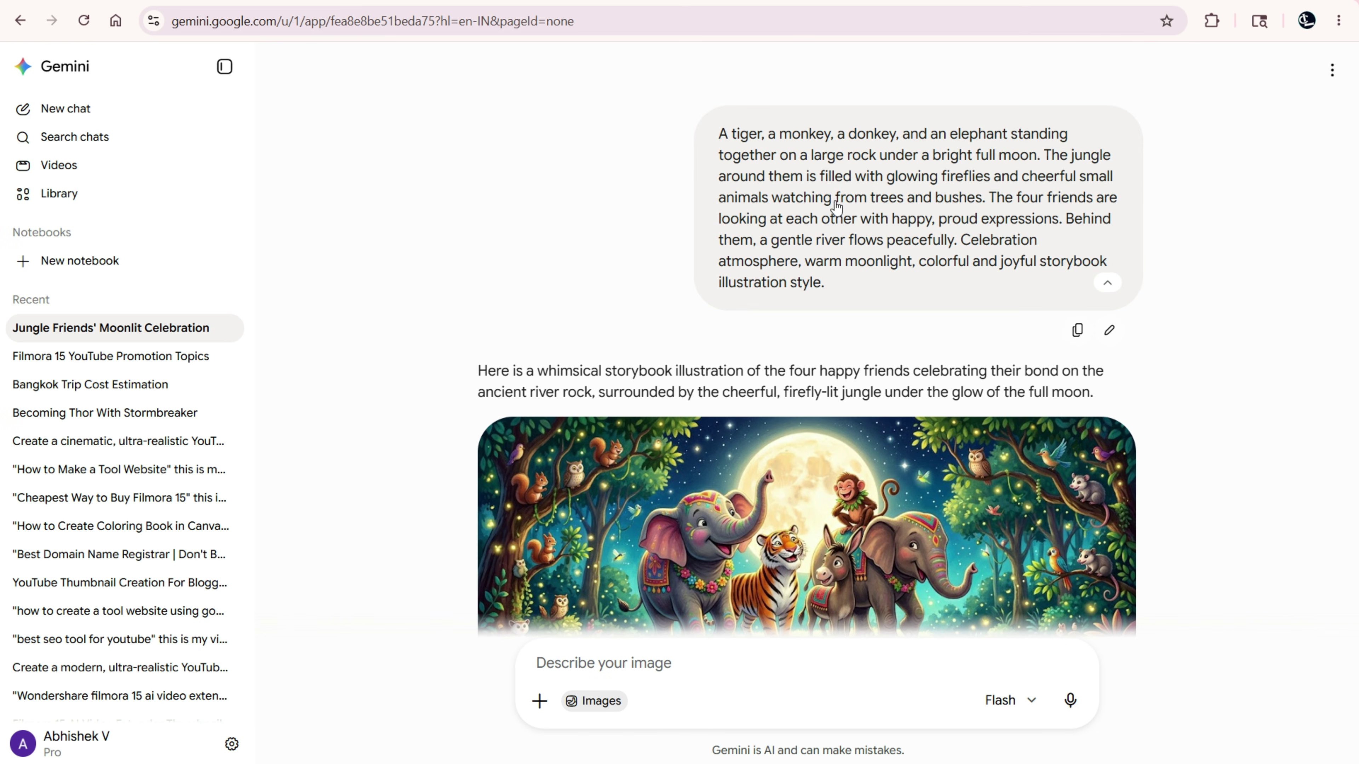
pyautogui.click(723, 128)
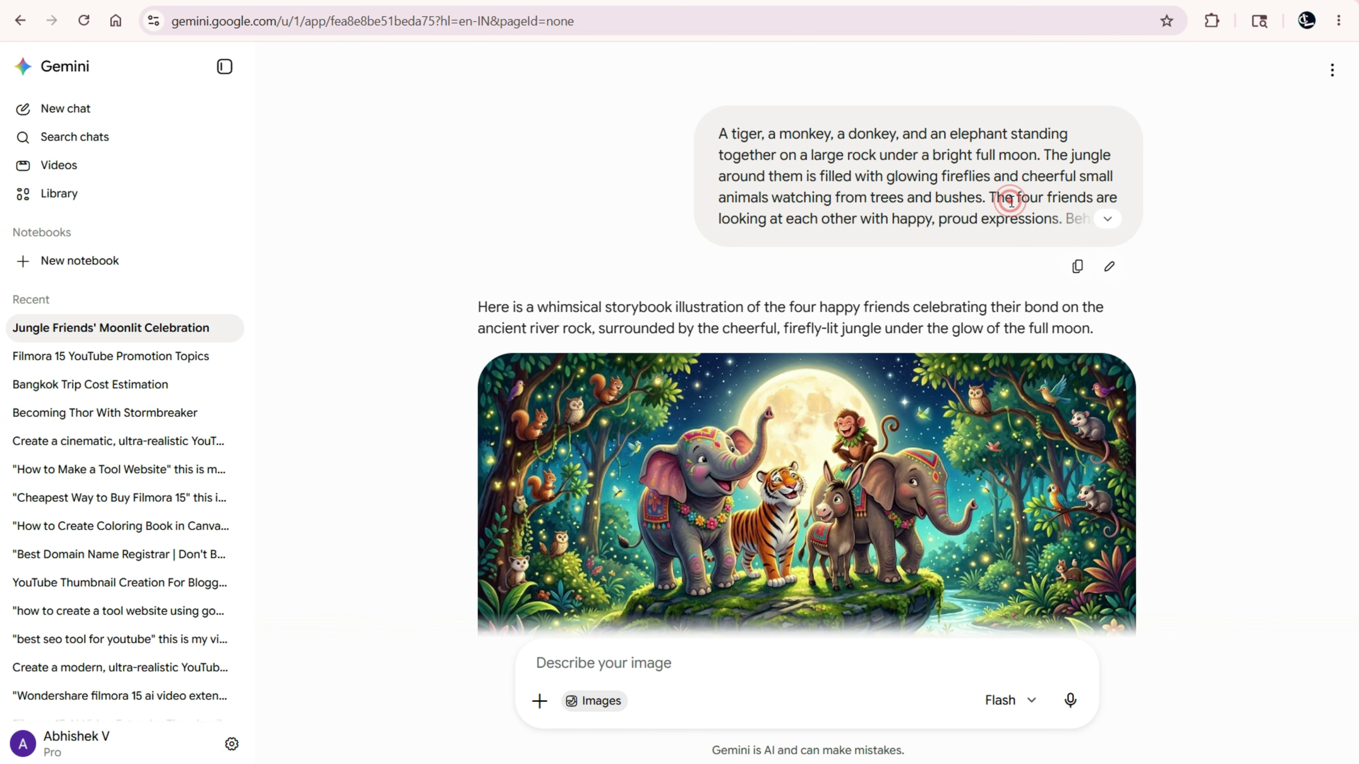
pyautogui.click(1106, 219)
pyautogui.moveTo(709, 132); pyautogui.dragTo(854, 284)
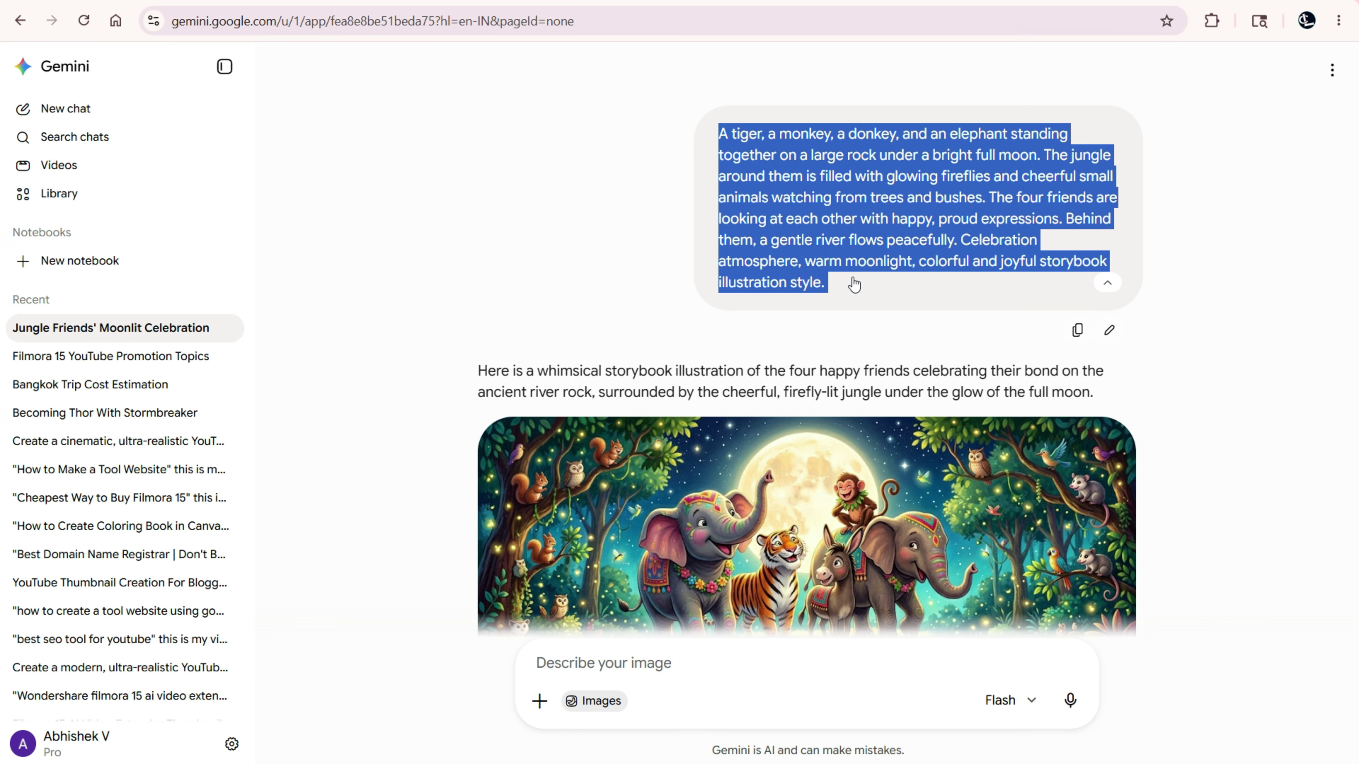
pyautogui.hotkey('ctrl', 'c')
# - Resubmit the copied prompt in the same Gemini chat with "in 1:1" added at the end
pyautogui.scroll(-4, 802, 428)
pyautogui.click(603, 664)
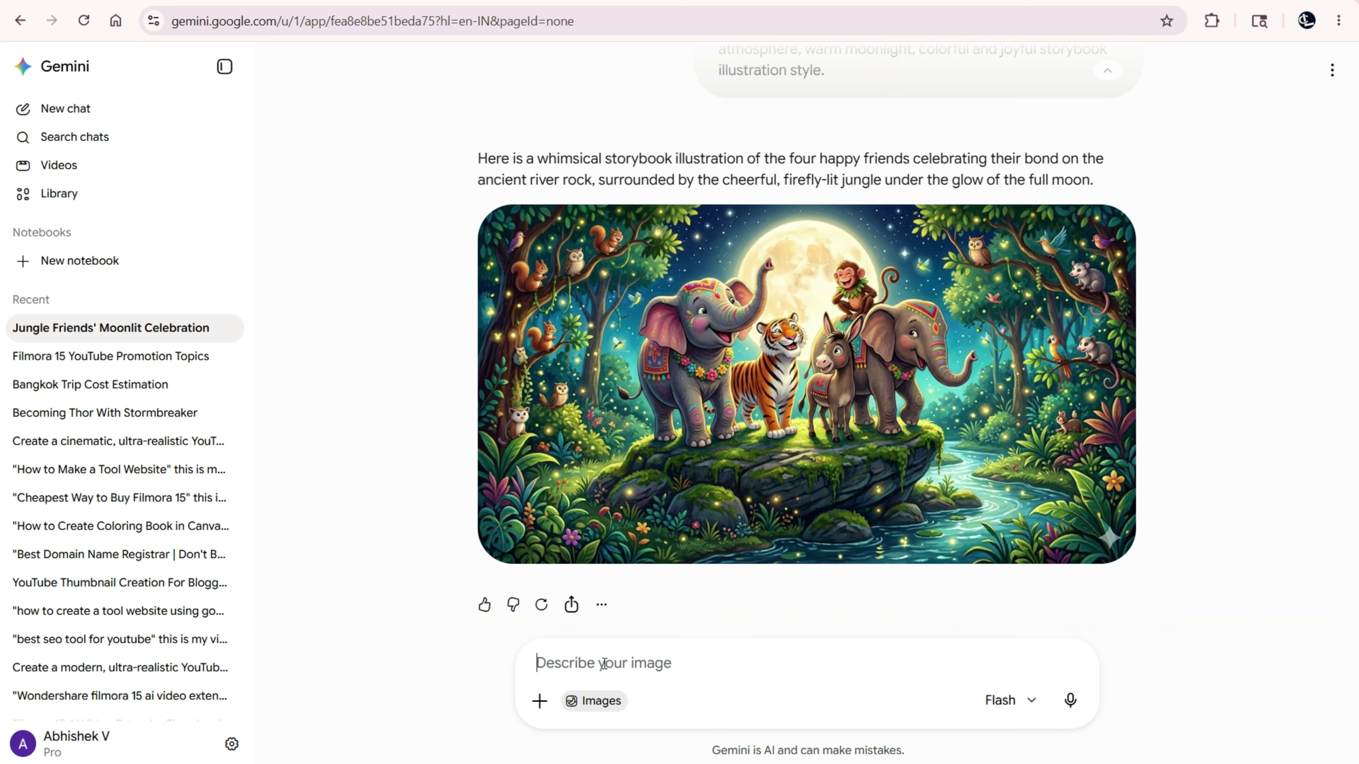
pyautogui.hotkey('ctrl', 'v')
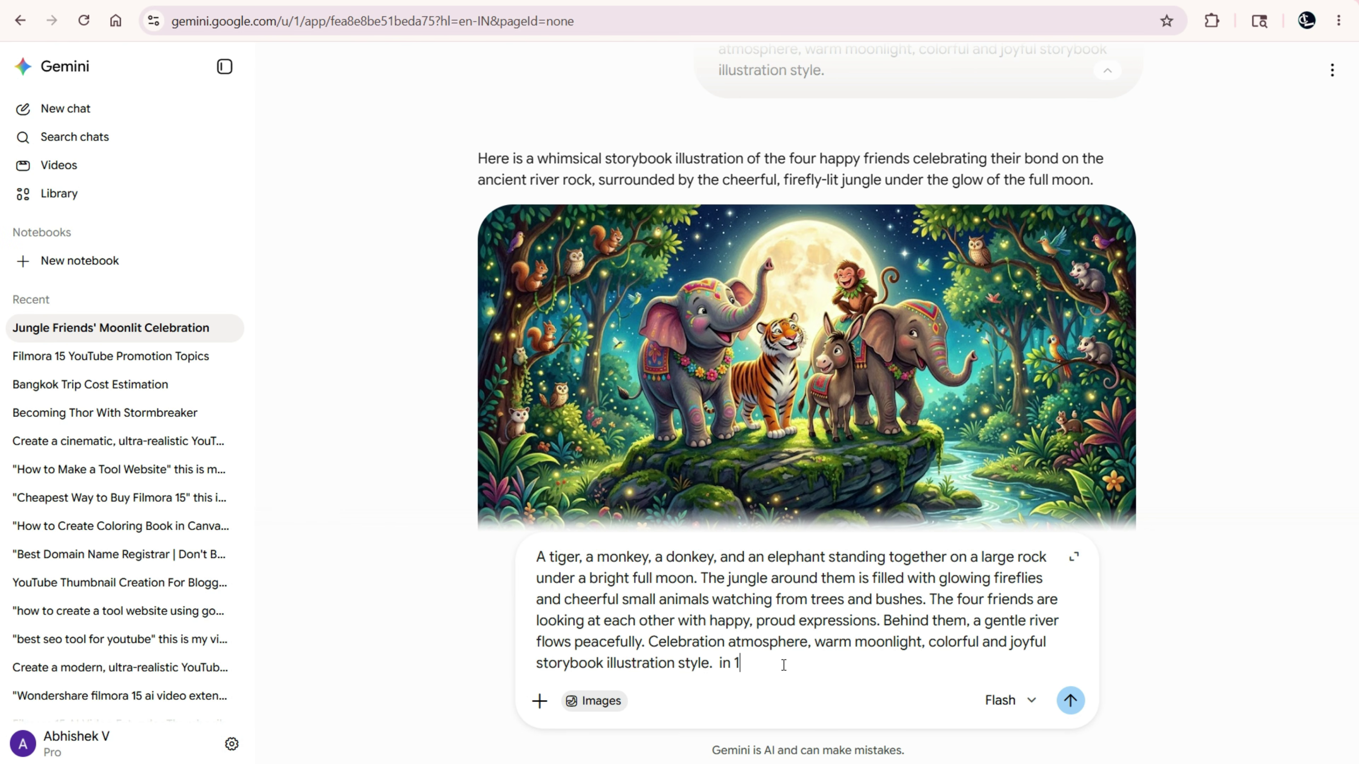
pyautogui.write('in 1:1')
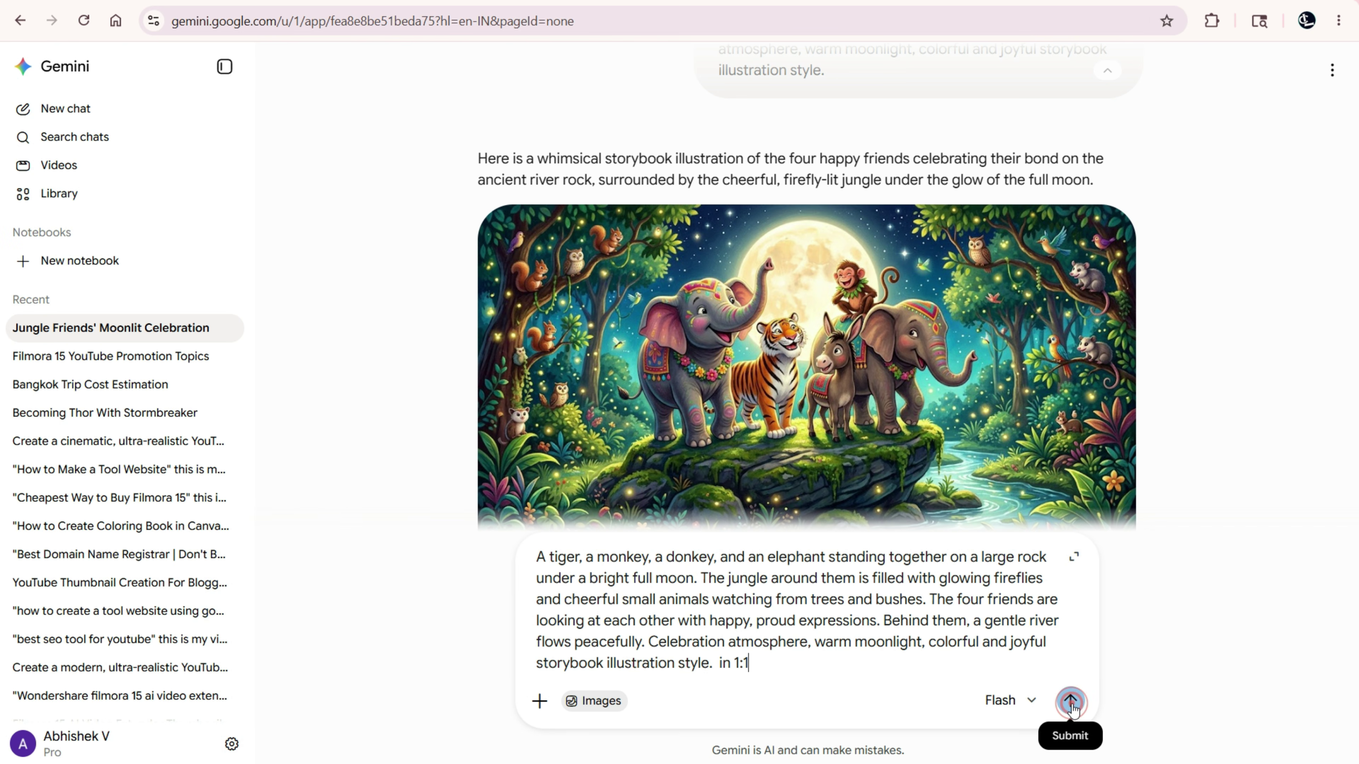
pyautogui.click(1070, 700)
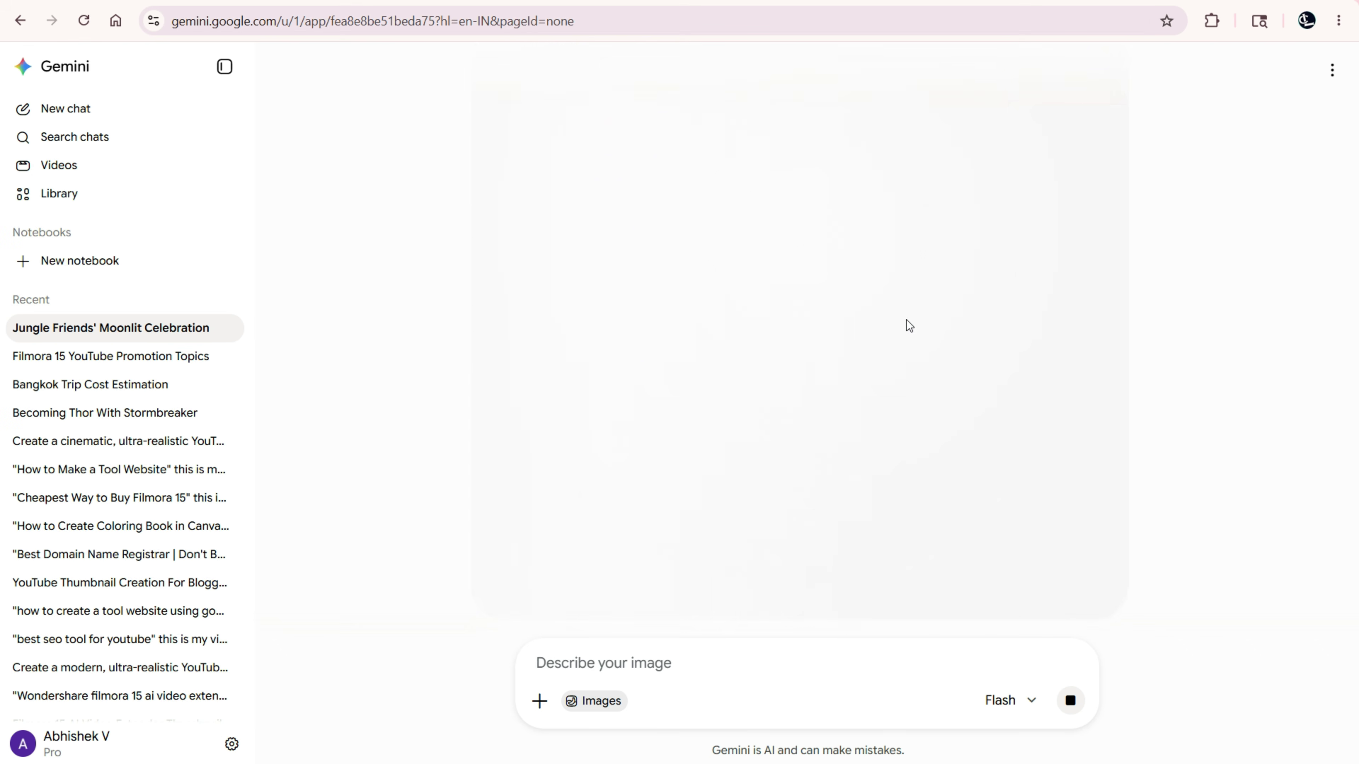
pyautogui.scroll(6, 910, 326)
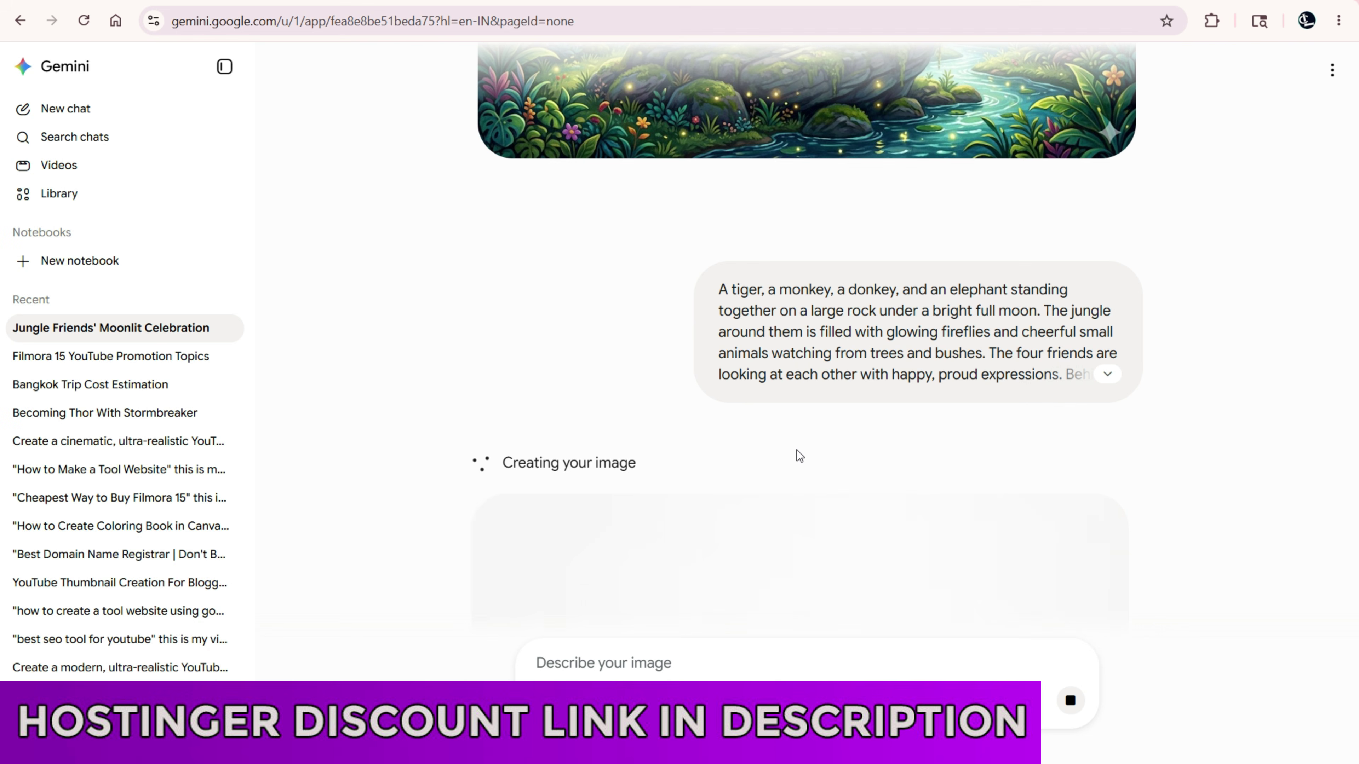
pyautogui.click(1107, 375)
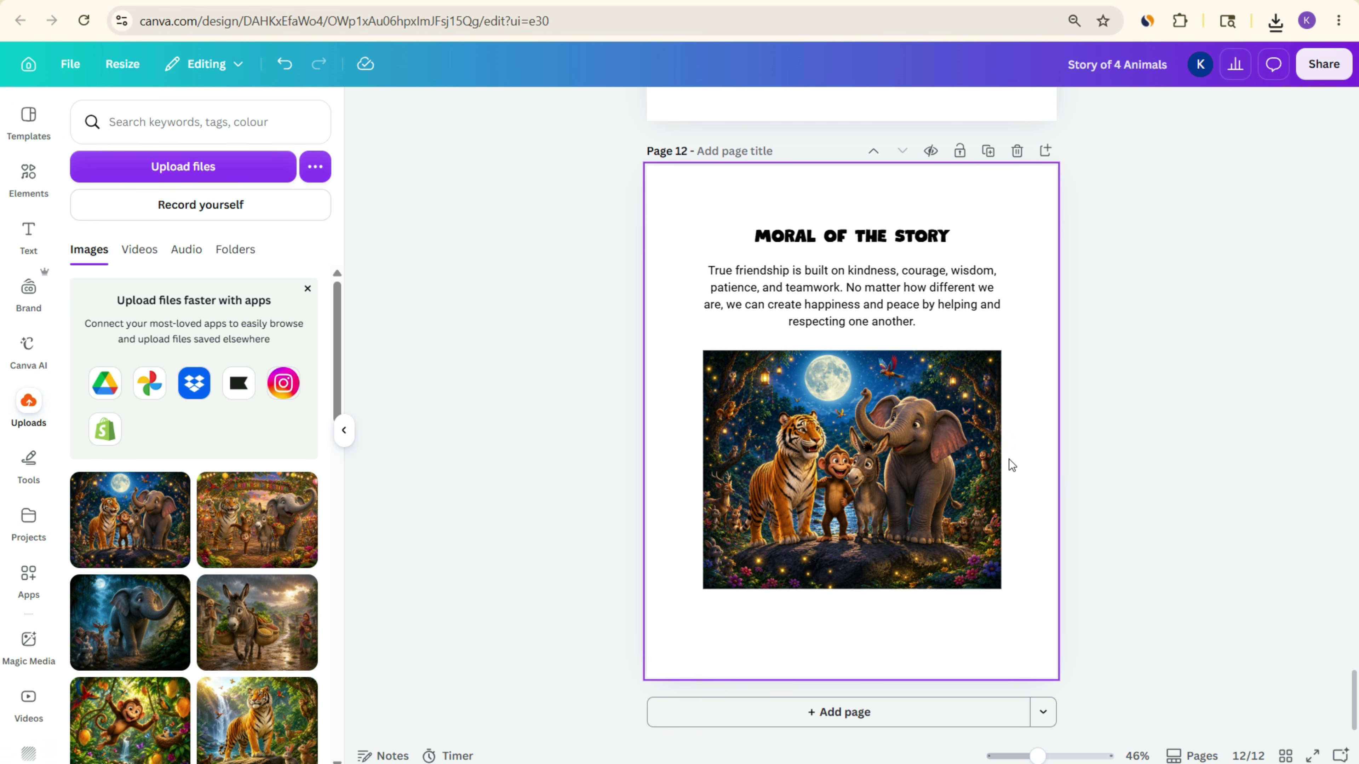
# - Return to the Canva design, go back to the cover page and download pages 1–12 as PDF Standard
pyautogui.scroll(15, 1011, 464)
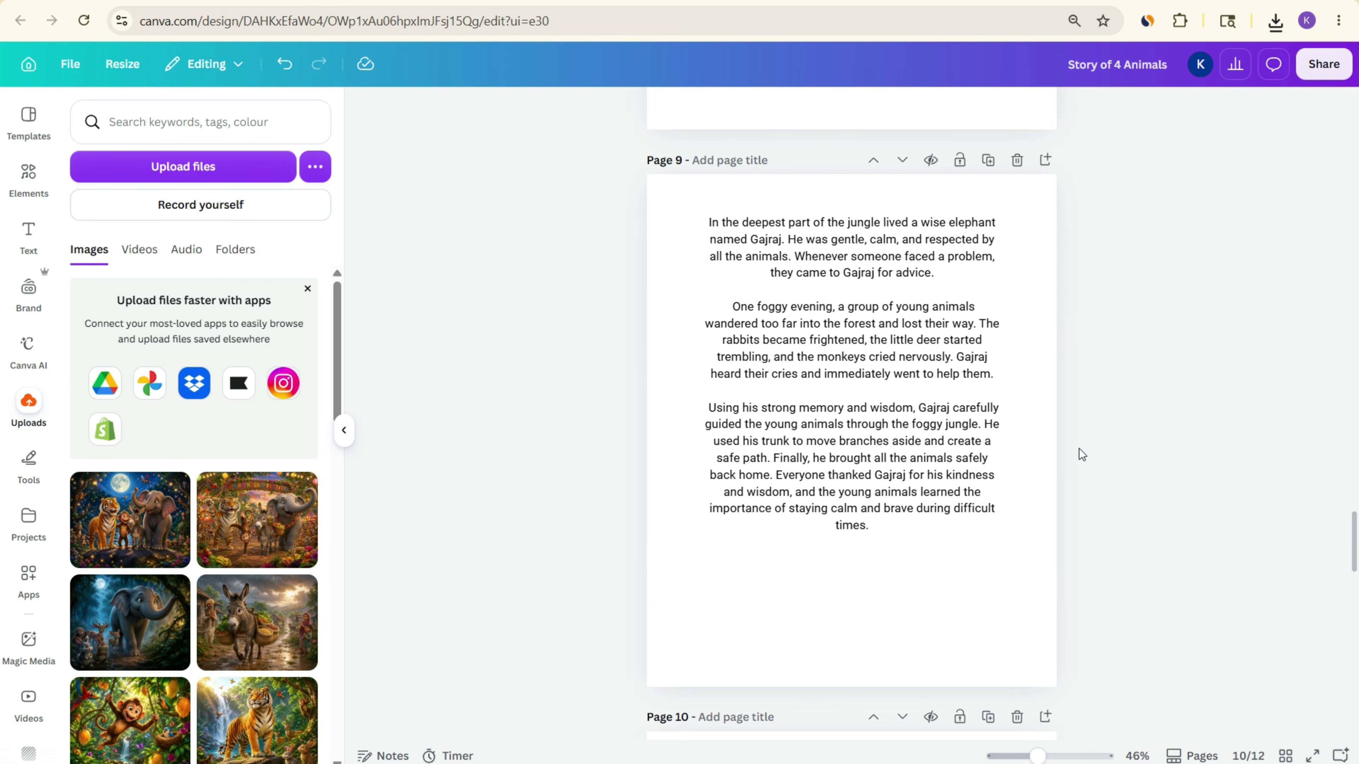
pyautogui.scroll(20, 1080, 454)
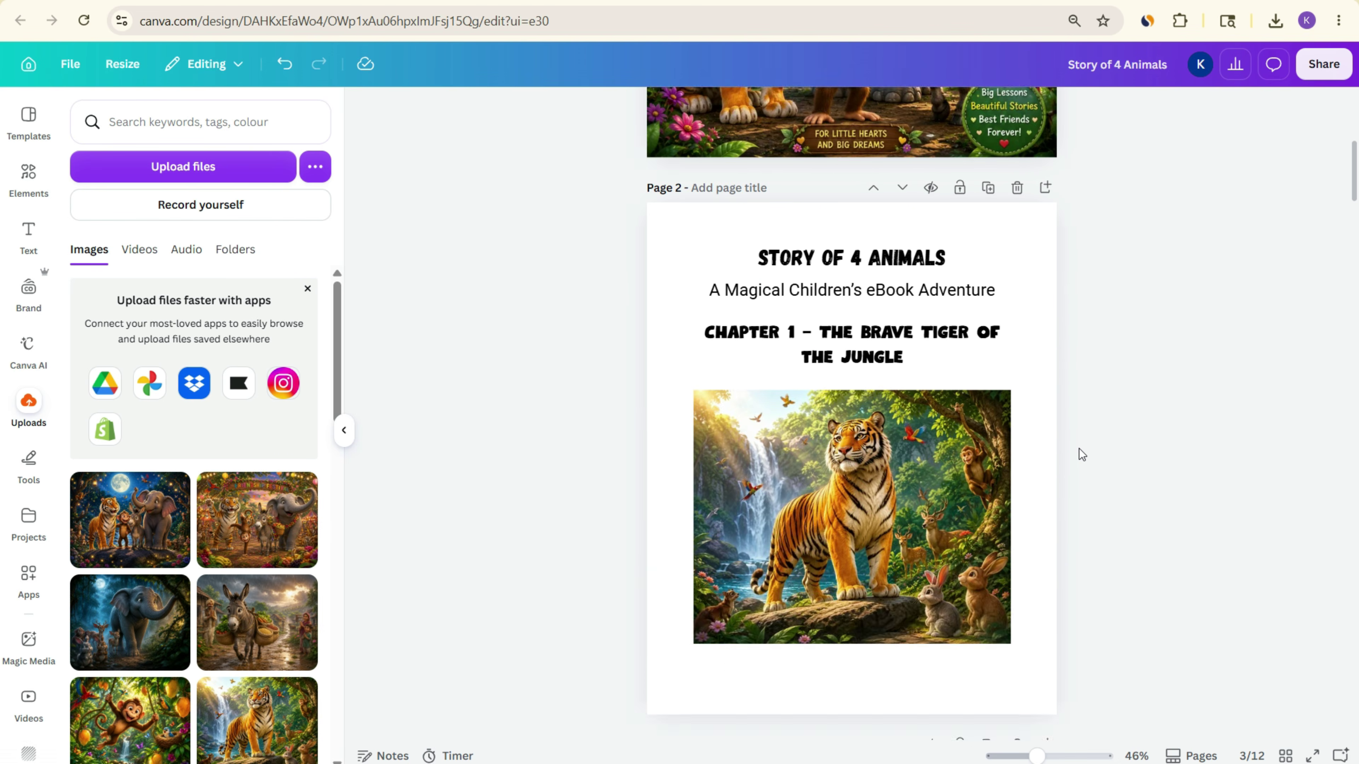
pyautogui.scroll(5, 1079, 454)
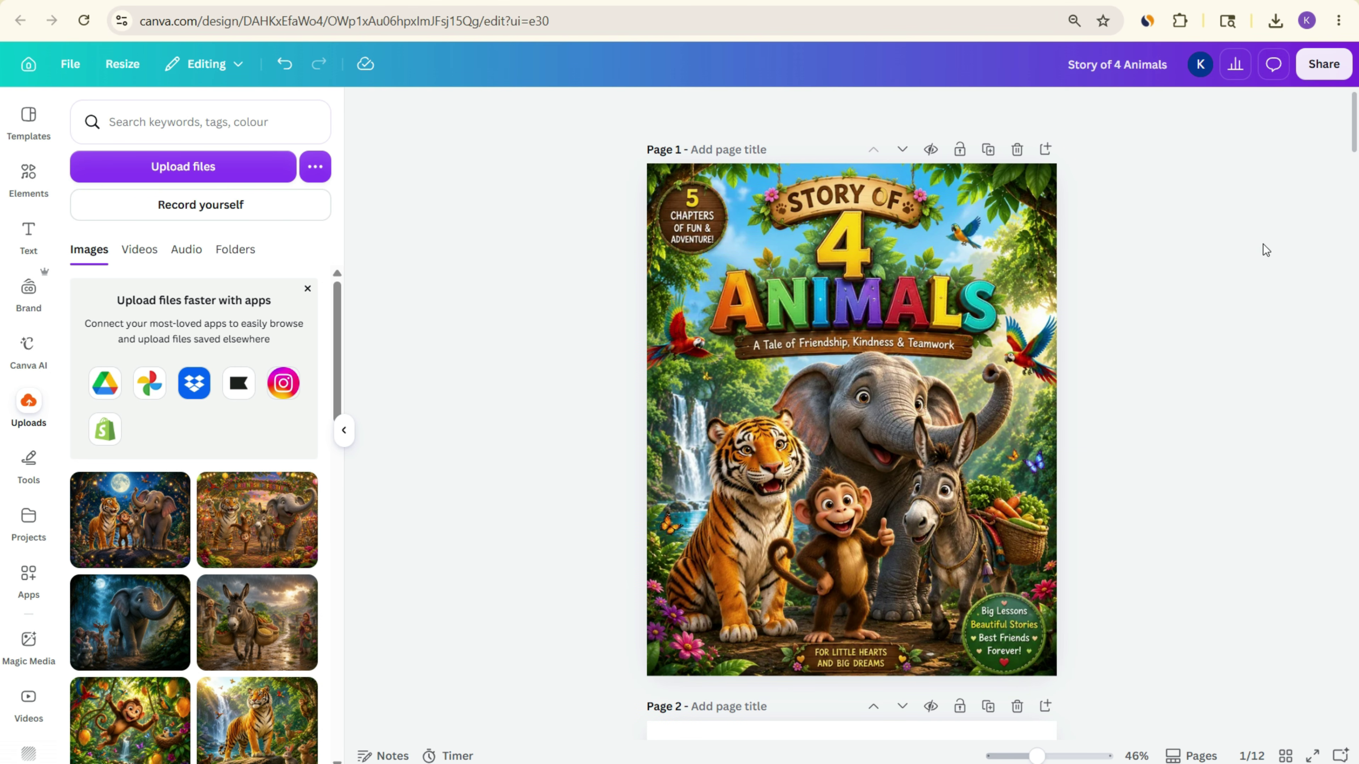
pyautogui.click(1323, 63)
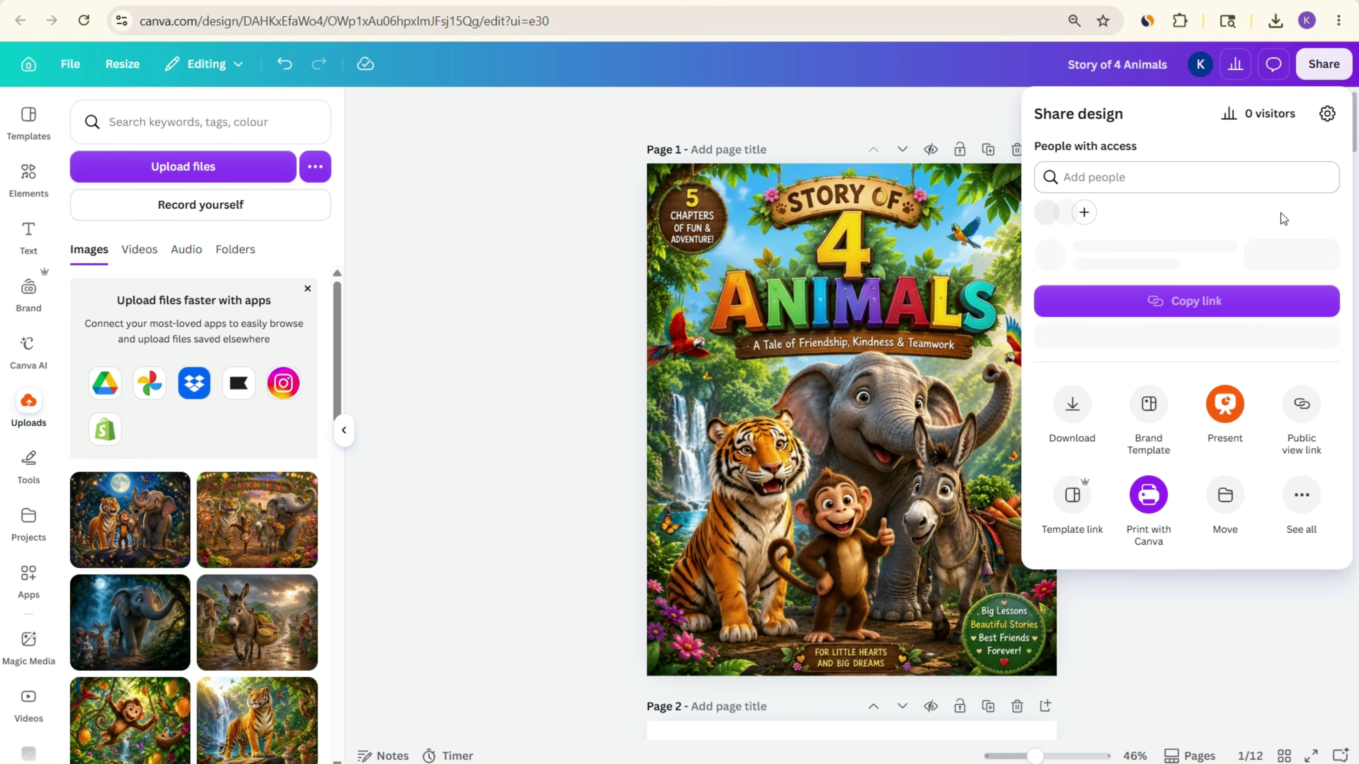
pyautogui.click(1072, 436)
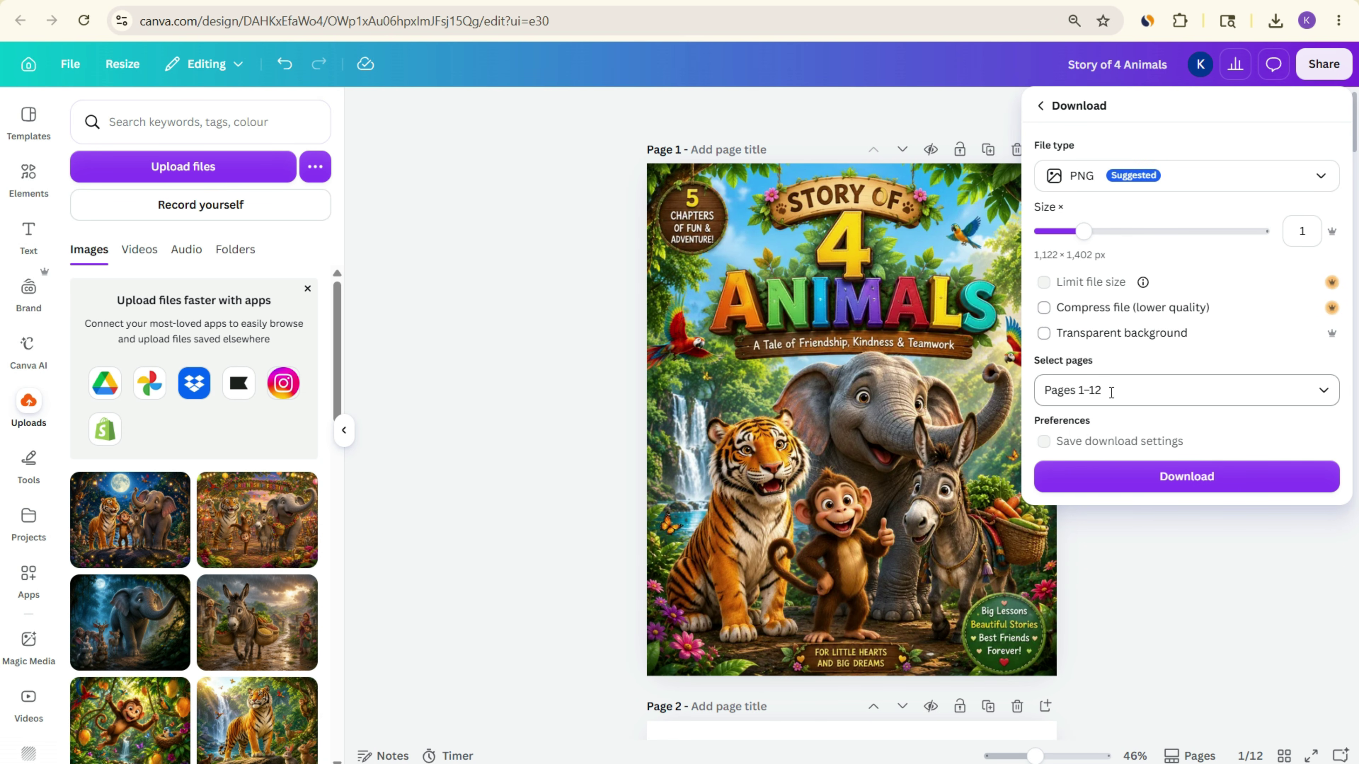
pyautogui.click(1085, 182)
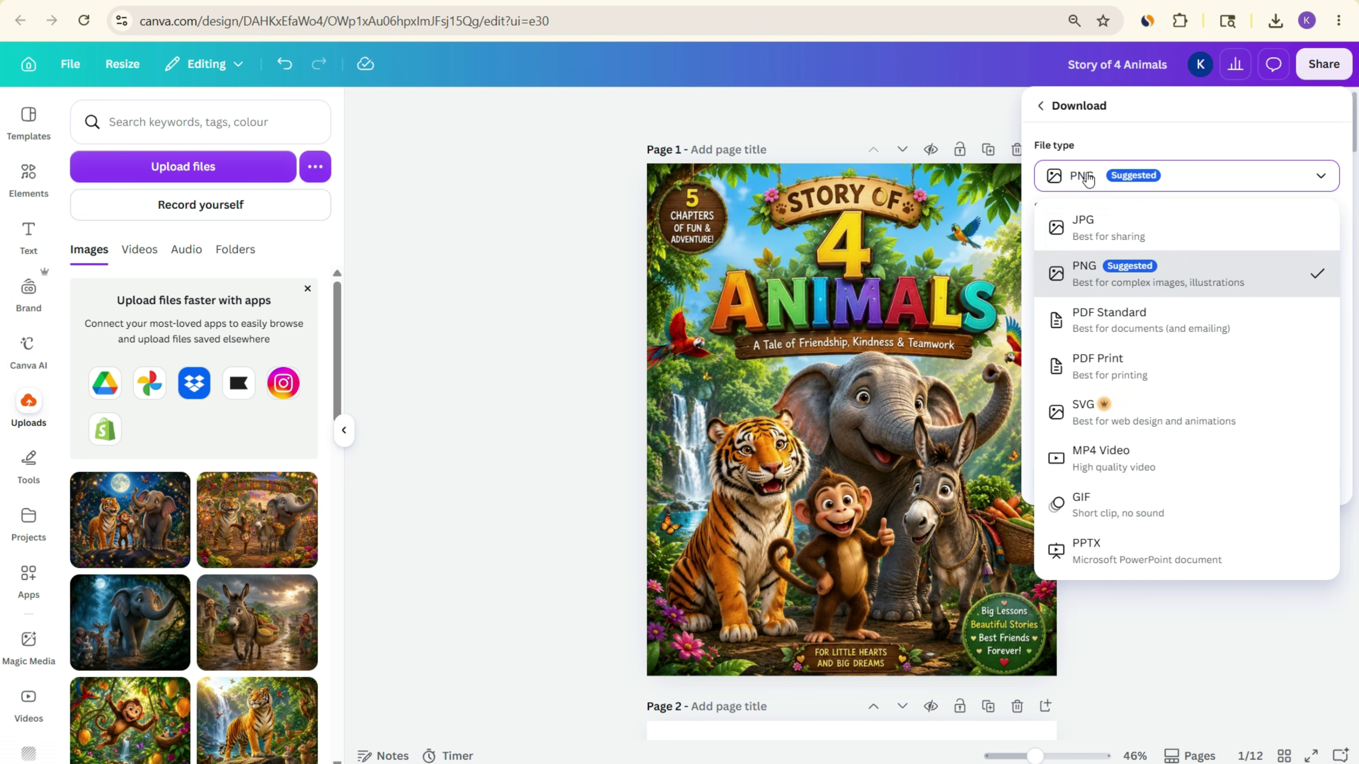
pyautogui.click(1114, 324)
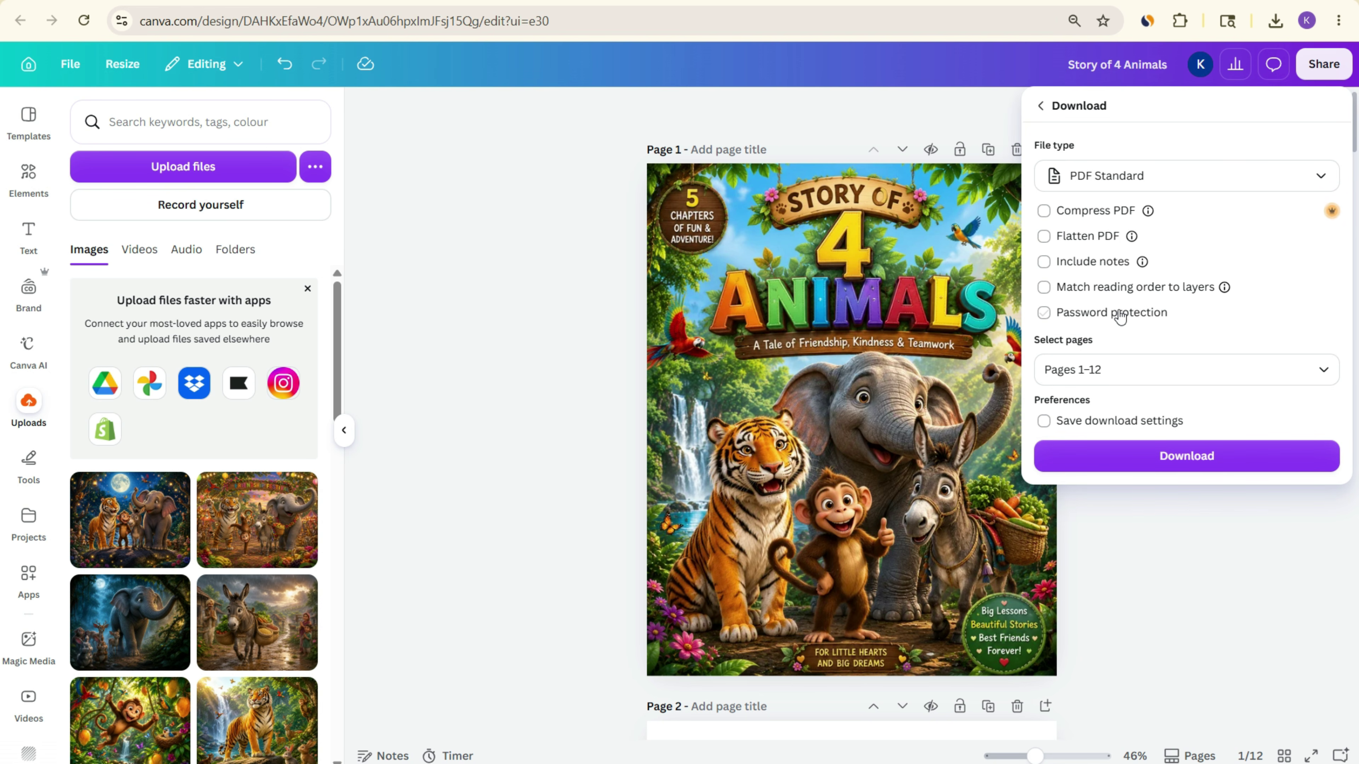
pyautogui.click(1179, 461)
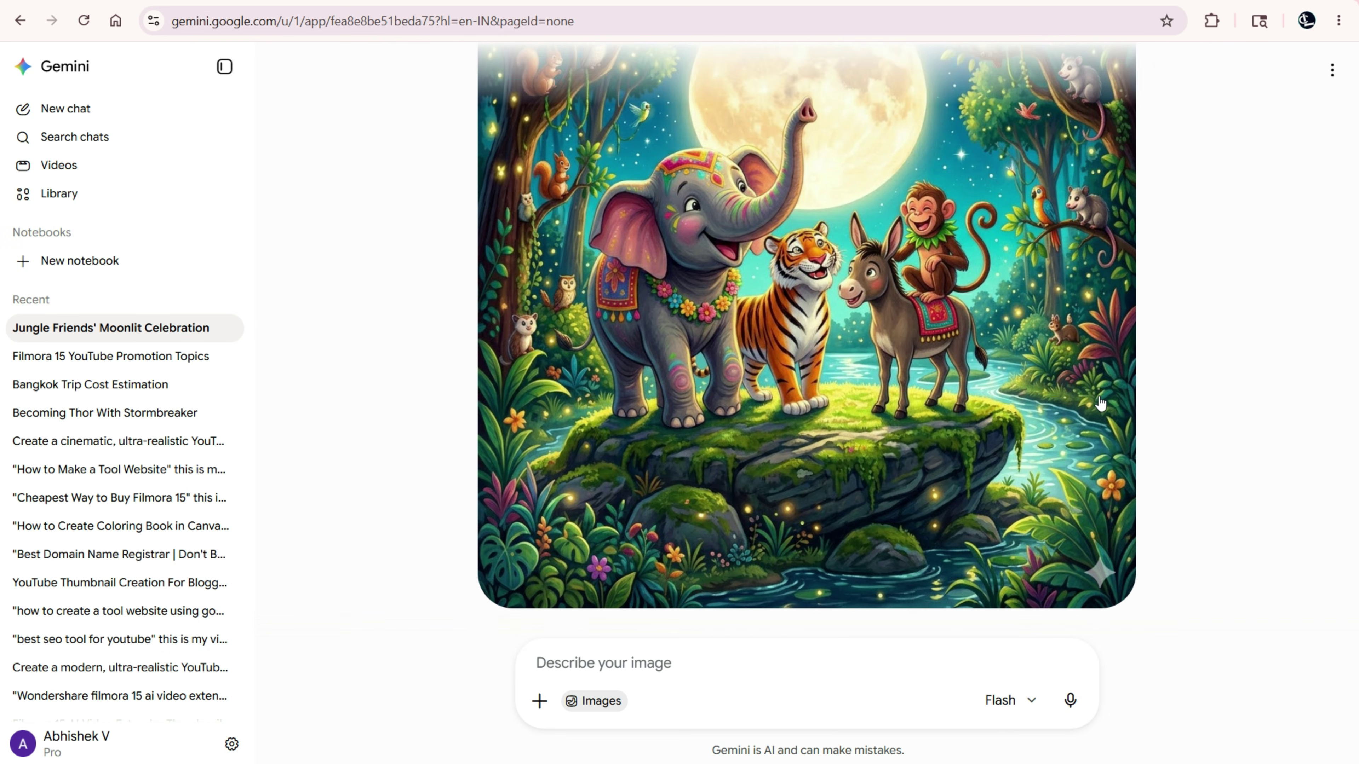
# - Examine the two generated jungle pictures in the Gemini chat, comparing the wide version with the 1:1 version
pyautogui.scroll(2, 856, 348)
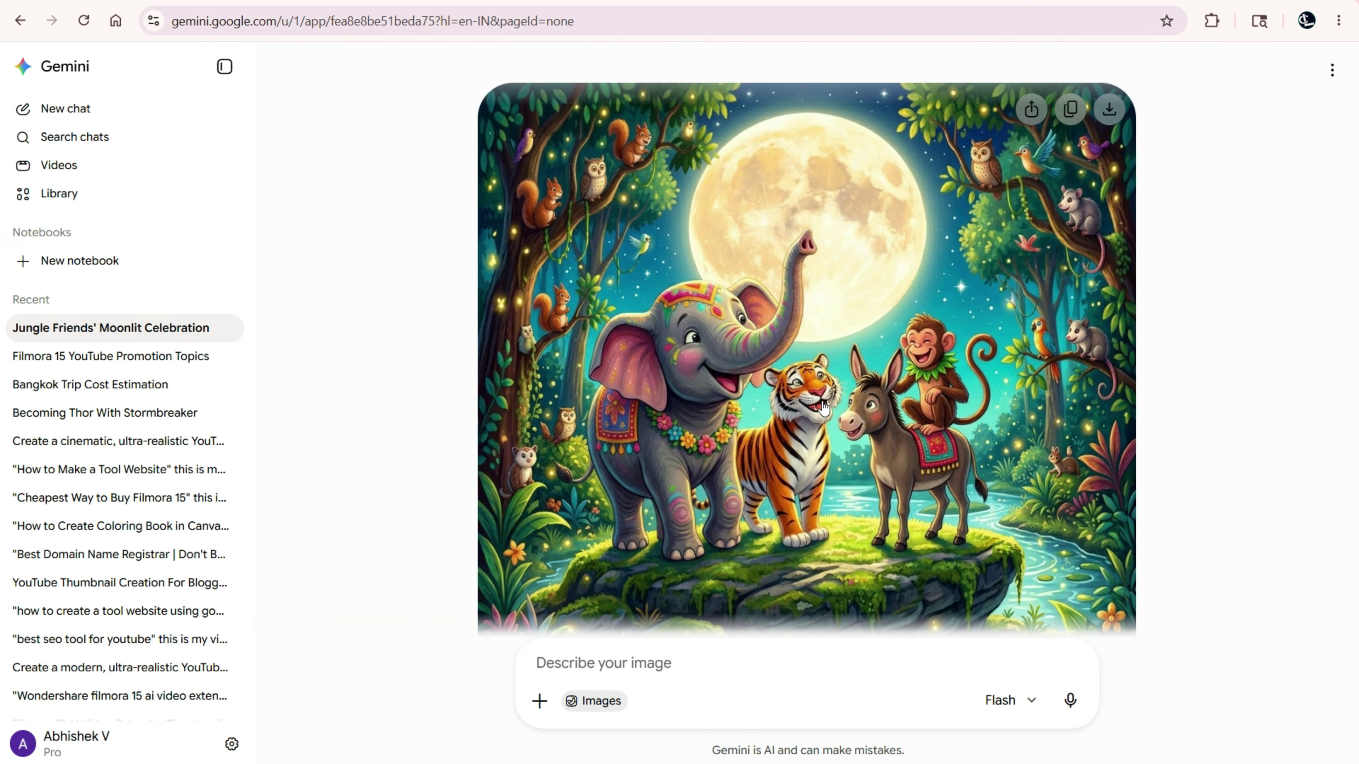
pyautogui.scroll(8, 899, 416)
pyautogui.scroll(-9, 959, 396)
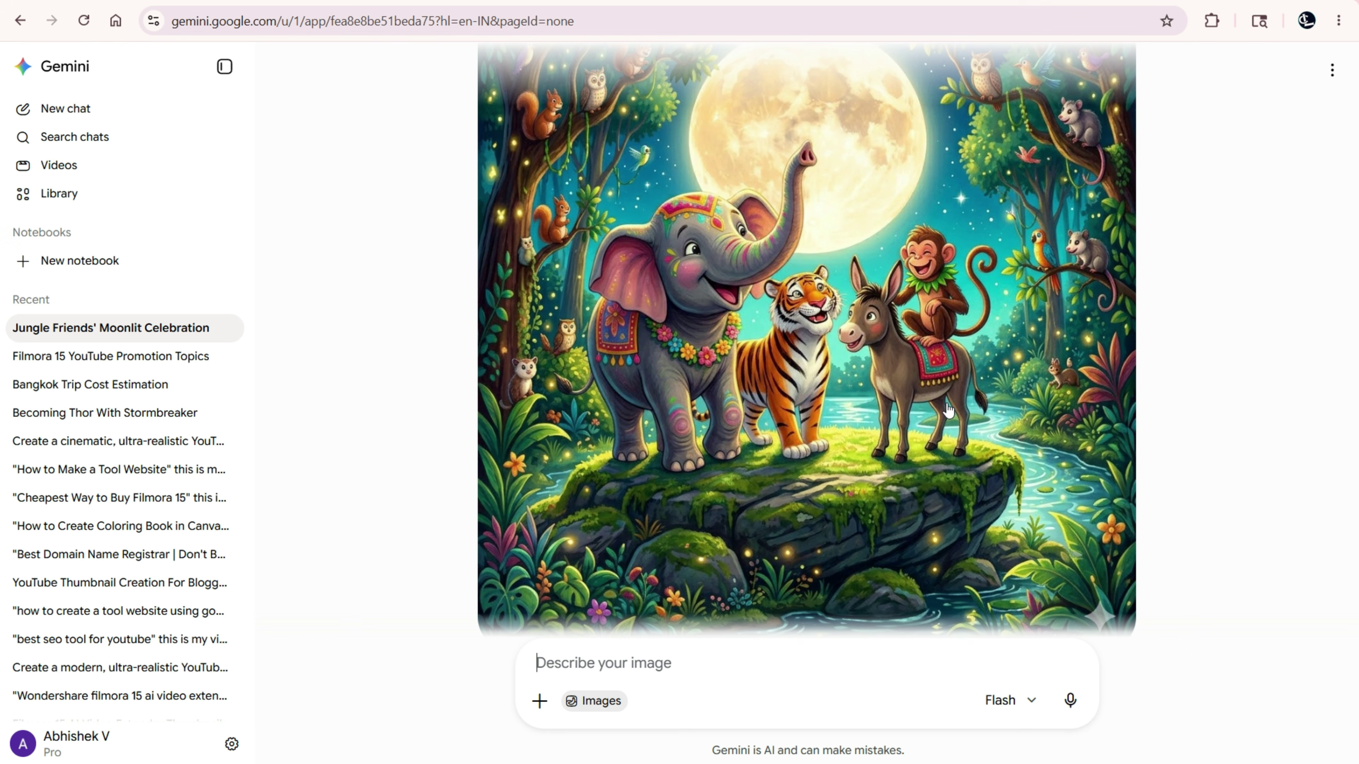
pyautogui.scroll(-2, 988, 498)
pyautogui.scroll(12, 988, 498)
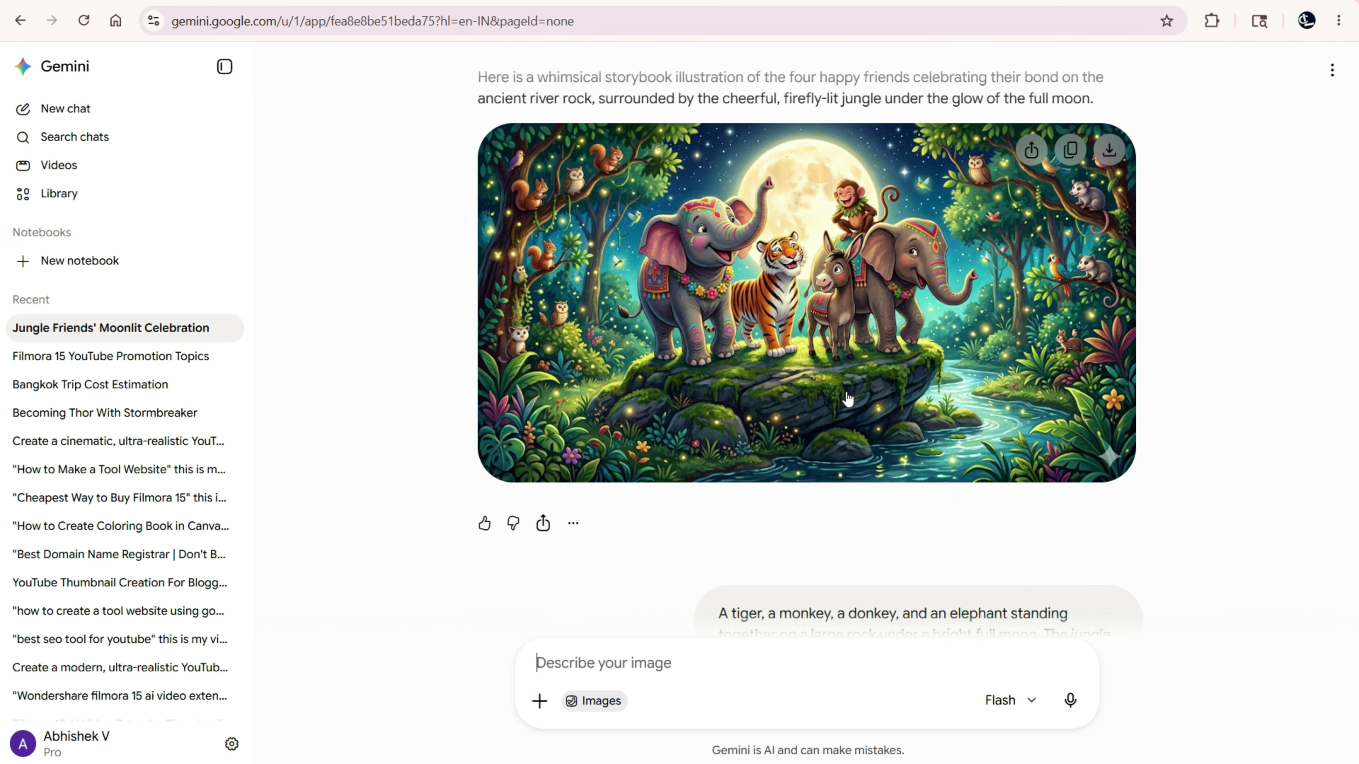
pyautogui.scroll(-10, 847, 399)
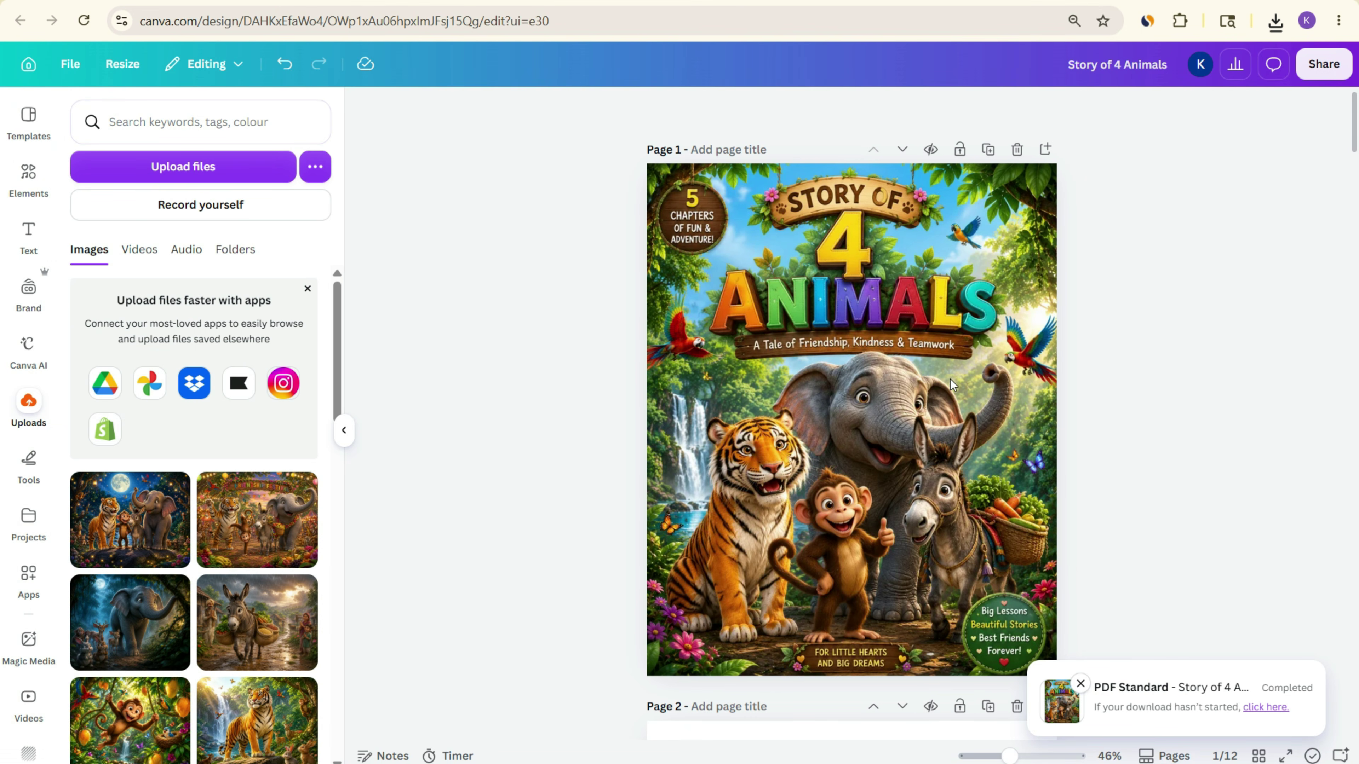
# - Switch to the Canva browser window, open the downloaded "Story of 4 Animals.pdf" and review all its pages through the moral of the story
pyautogui.scroll(-4, 1182, 424)
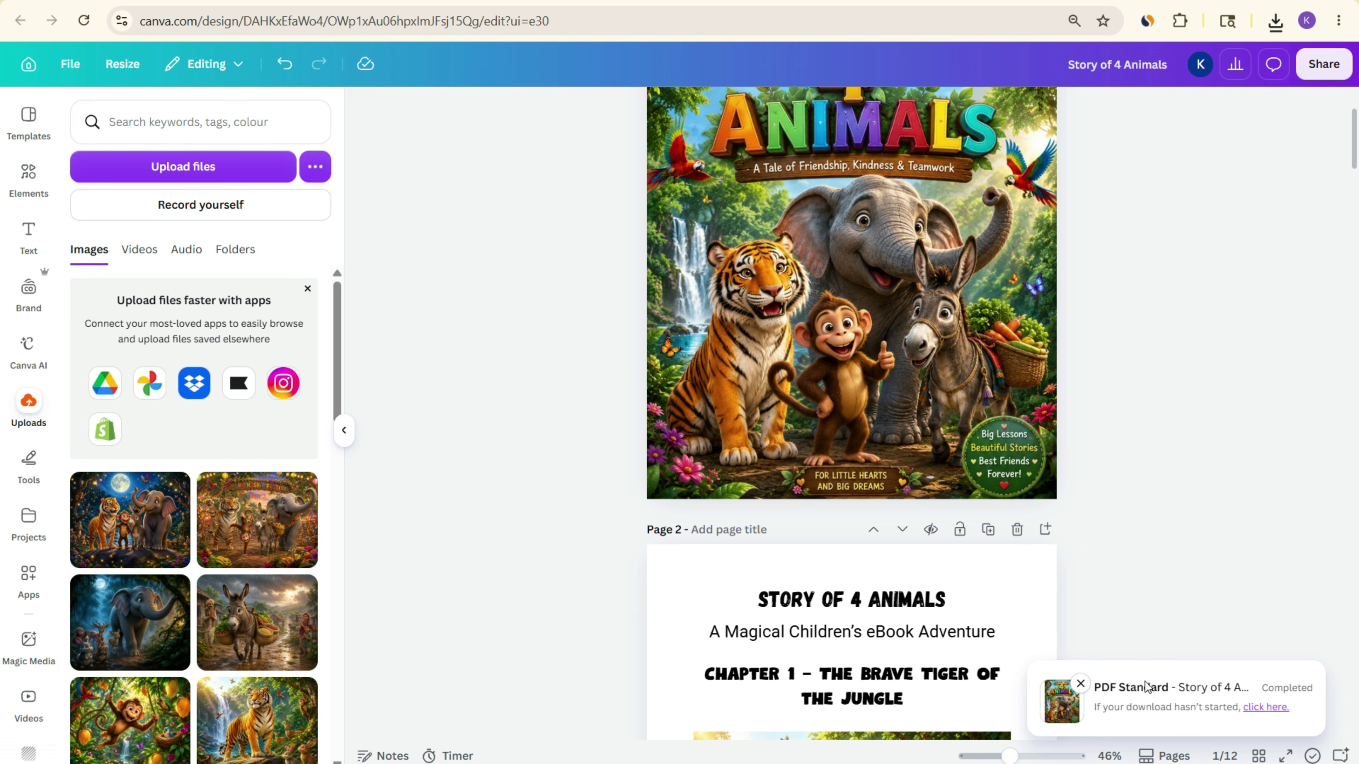
pyautogui.click(1276, 24)
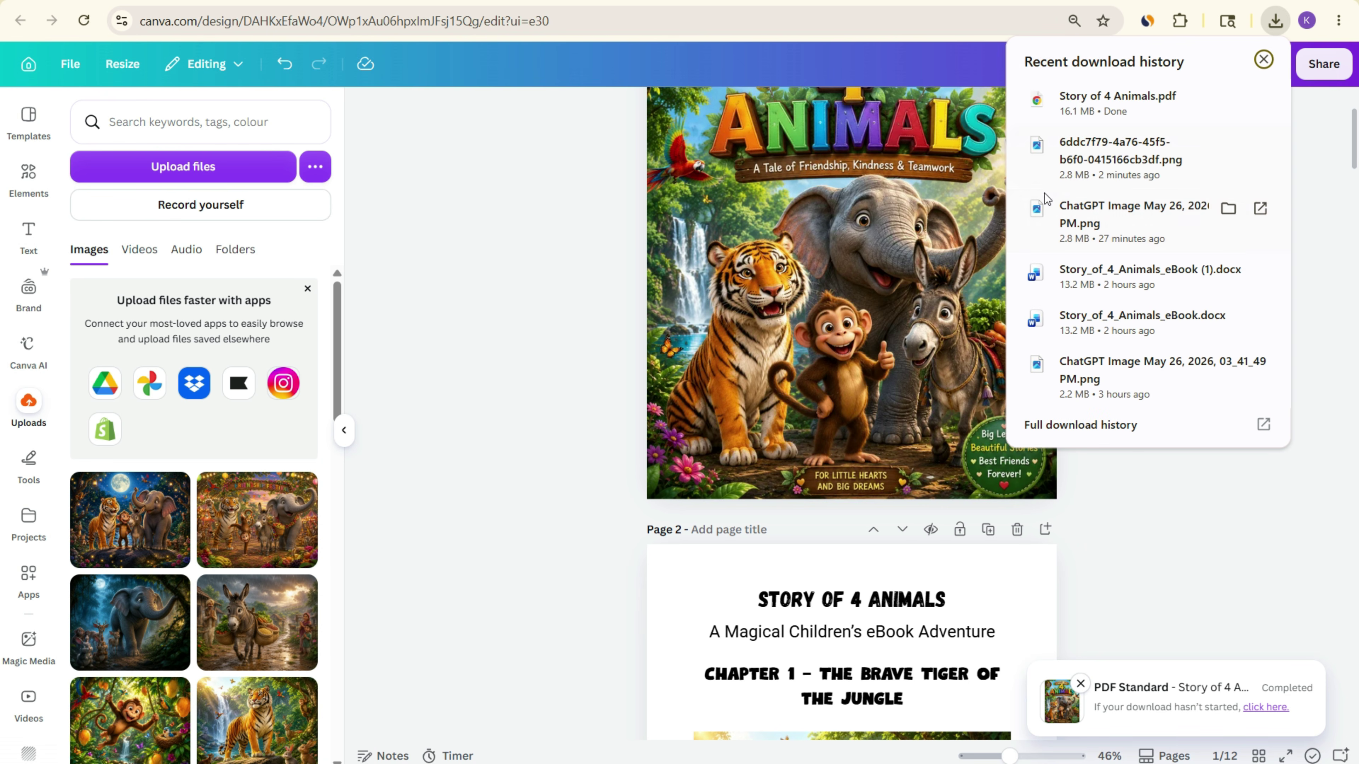
pyautogui.click(1140, 92)
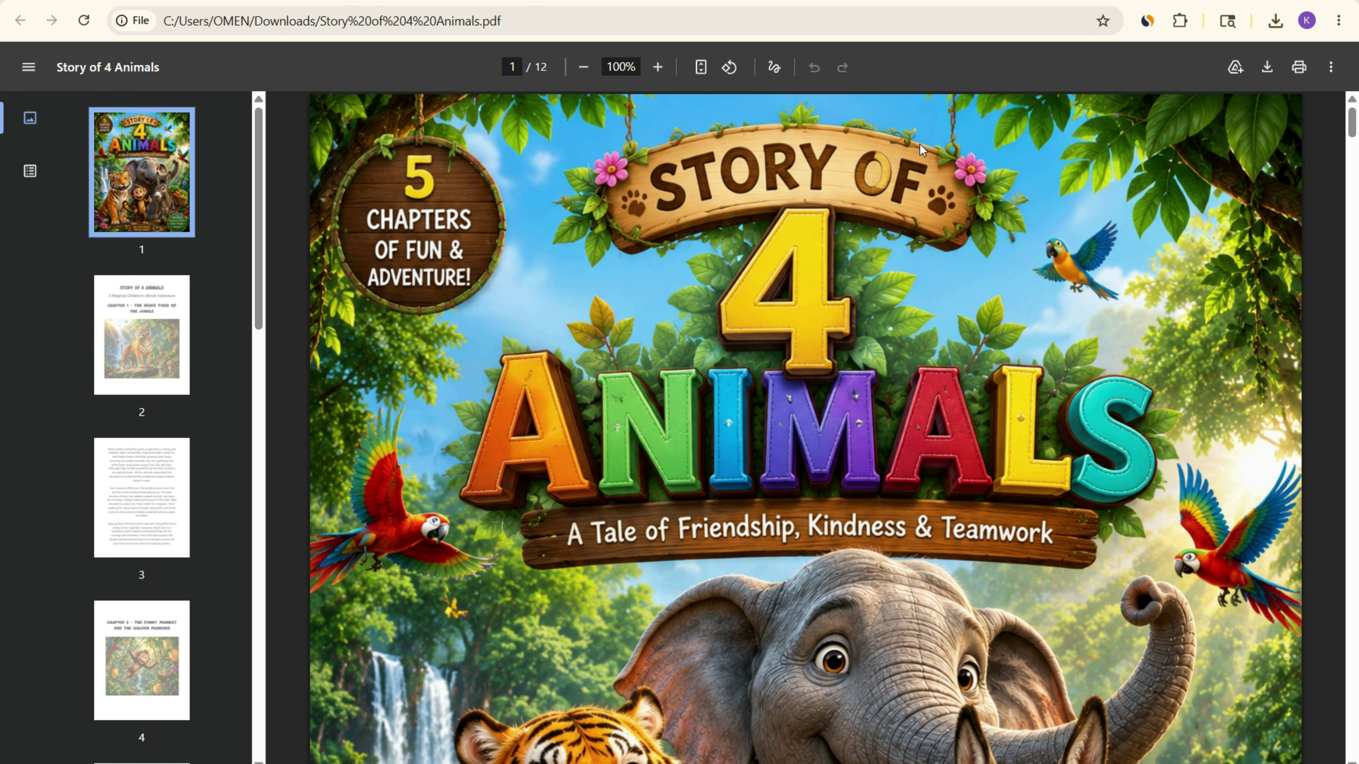
pyautogui.scroll(-15, 810, 329)
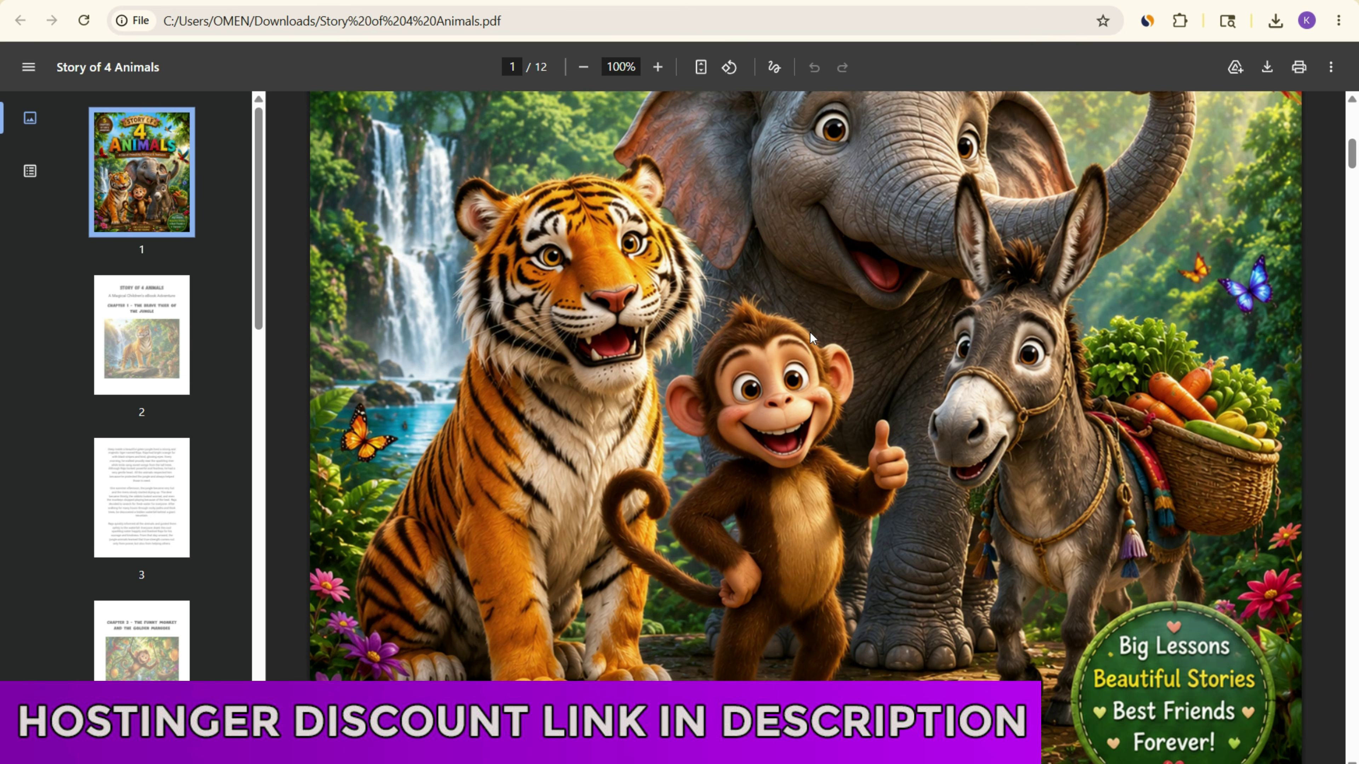
pyautogui.scroll(-15, 810, 342)
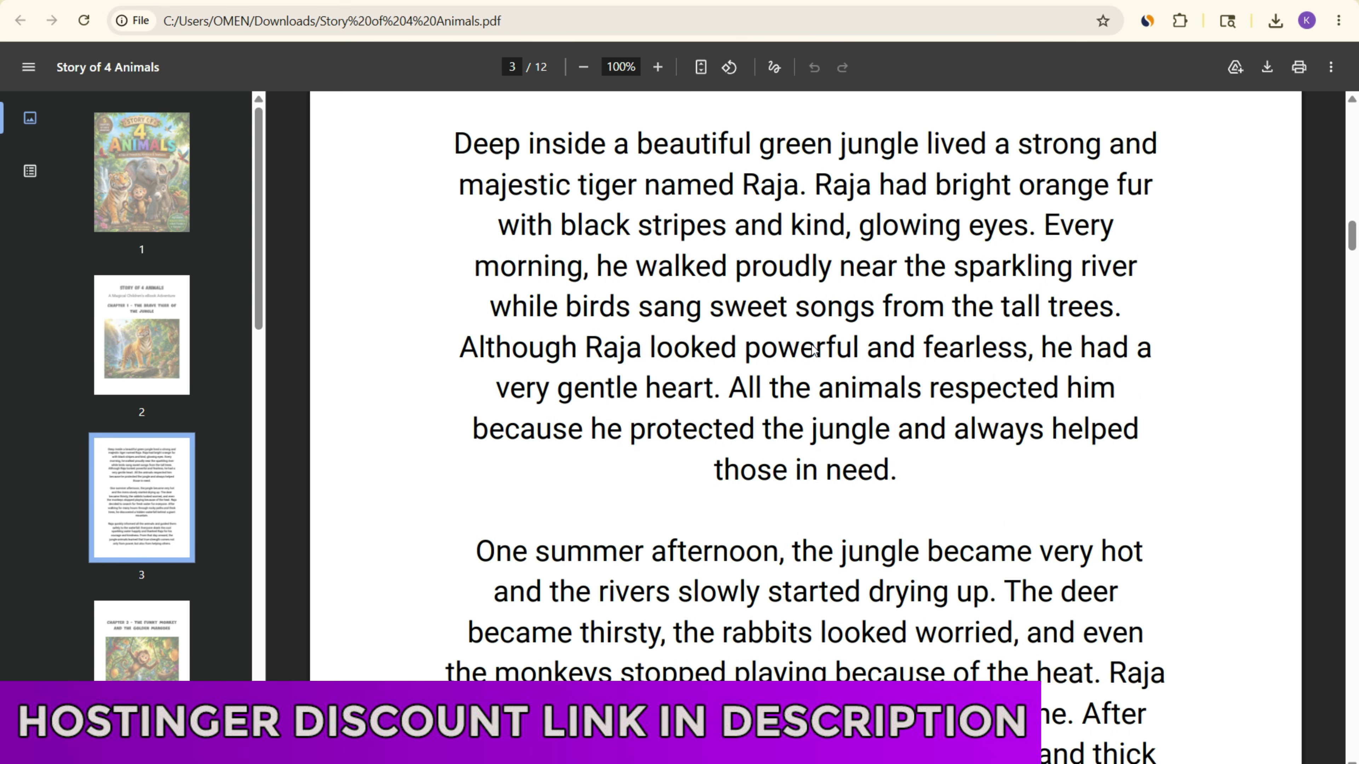
pyautogui.scroll(-15, 813, 345)
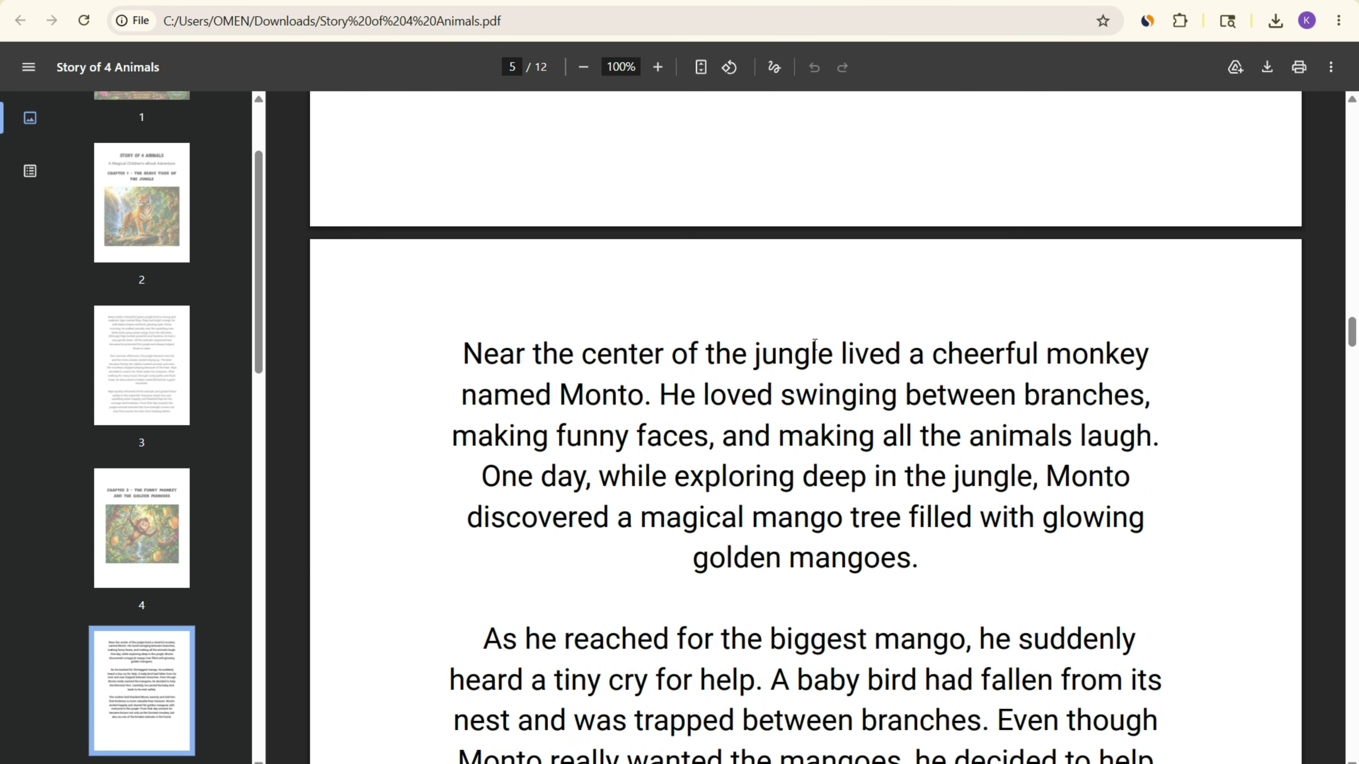
pyautogui.scroll(-15, 815, 344)
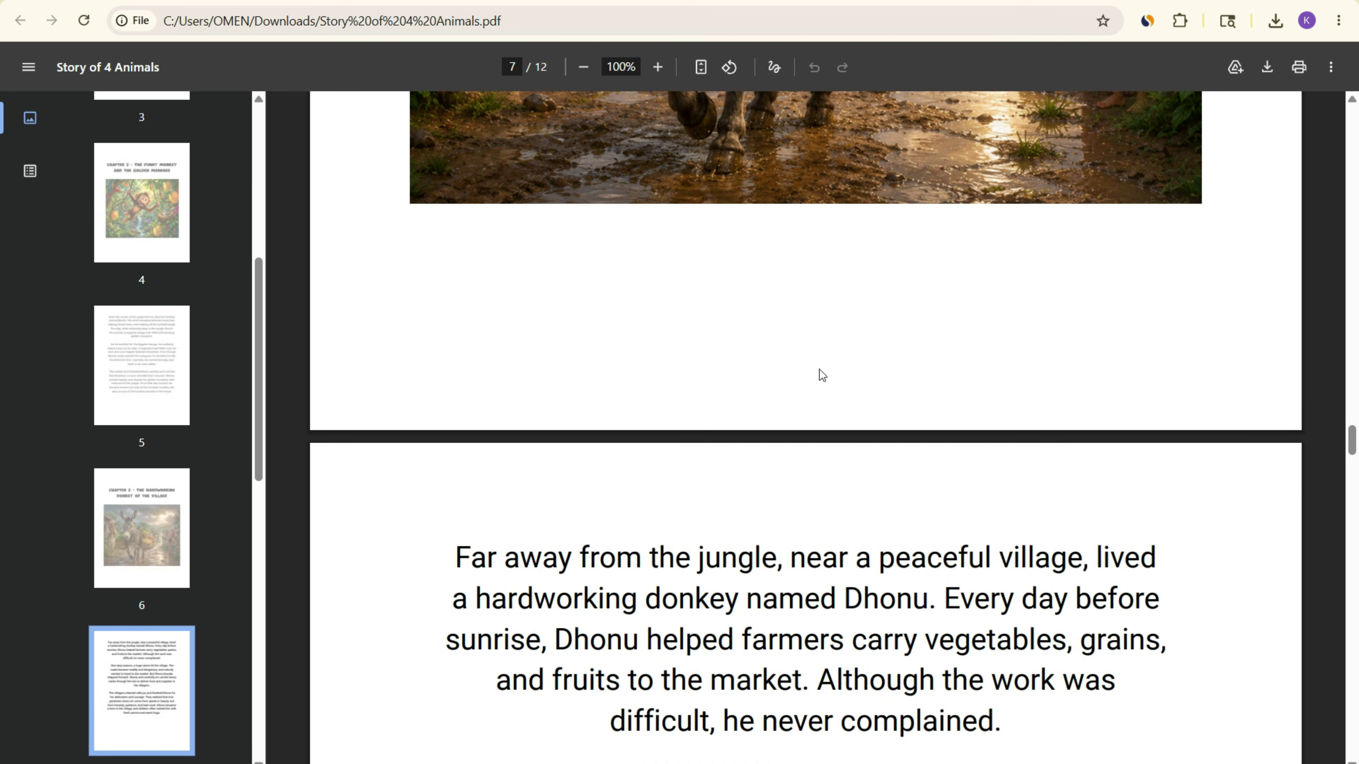
pyautogui.scroll(-15, 820, 369)
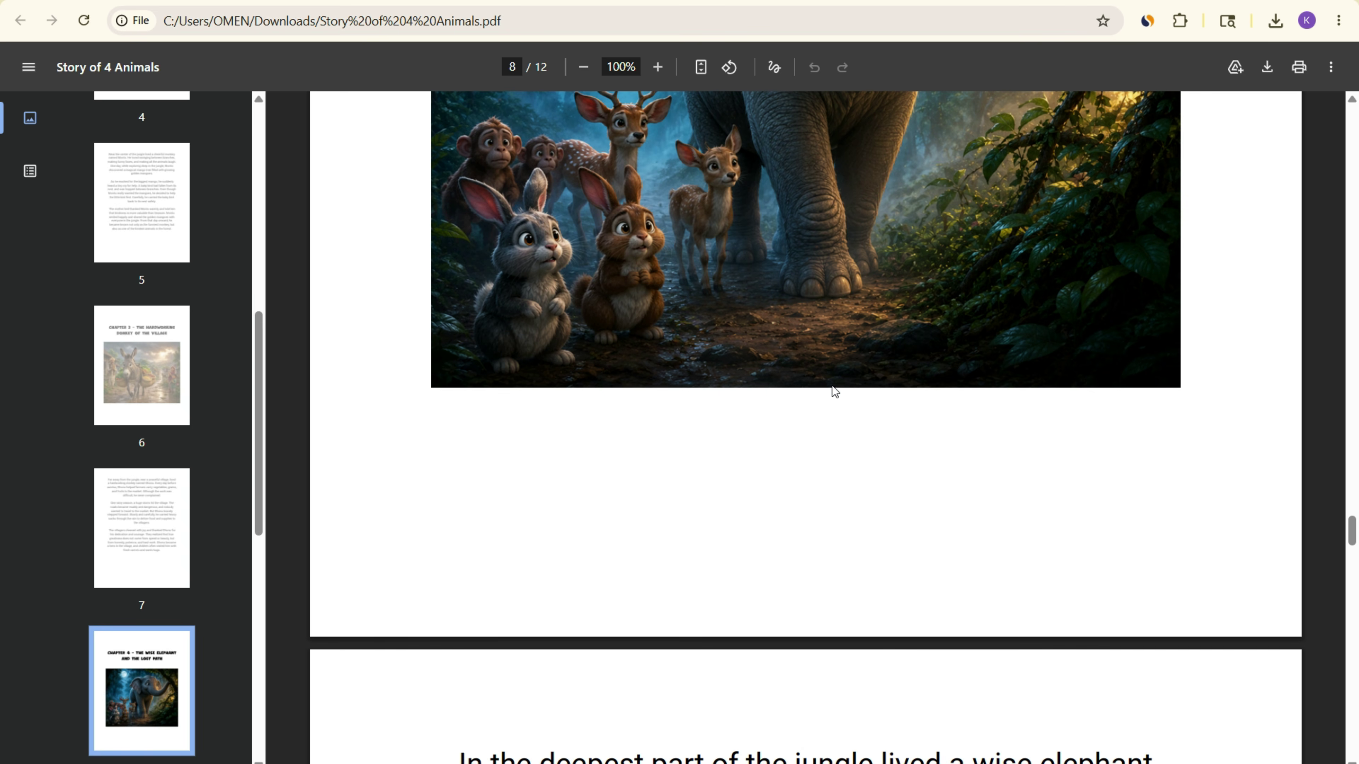
pyautogui.scroll(-6, 832, 390)
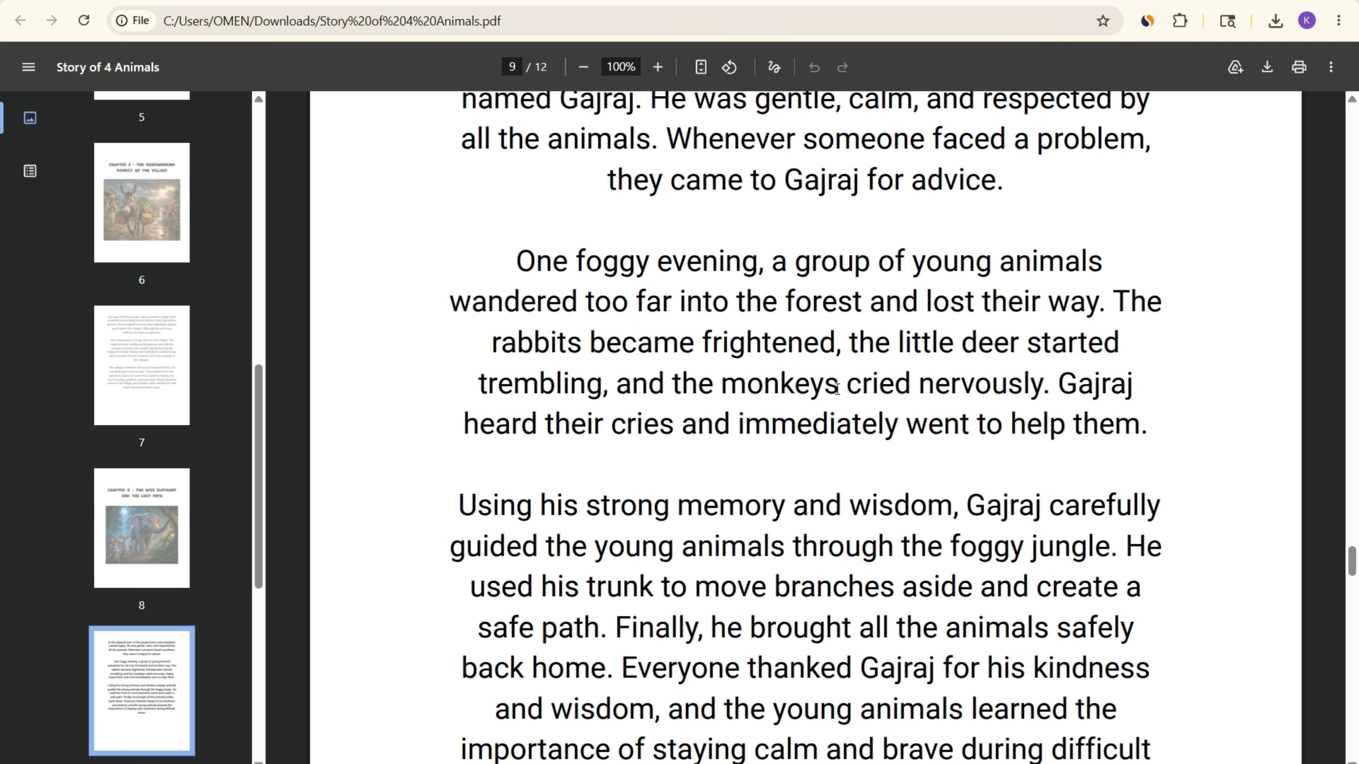
pyautogui.scroll(-15, 840, 377)
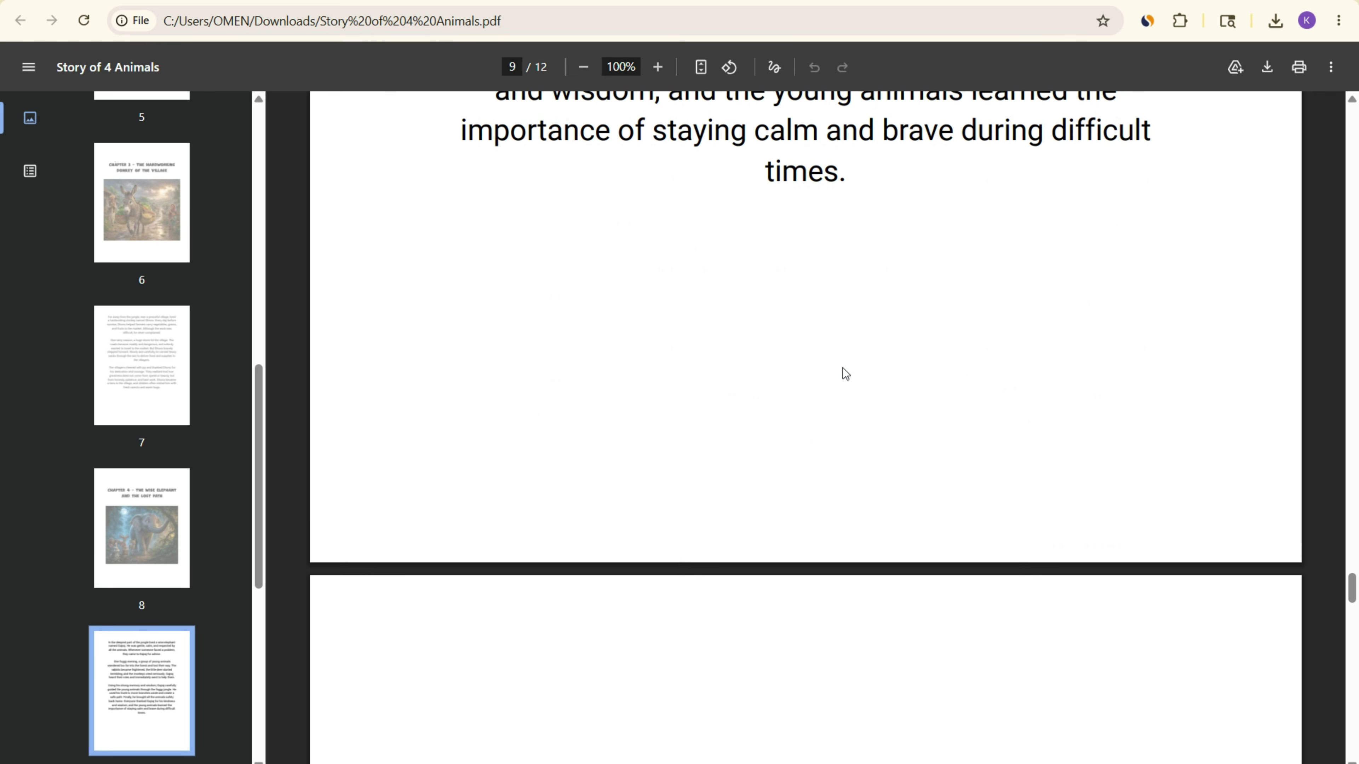
pyautogui.scroll(-20, 856, 342)
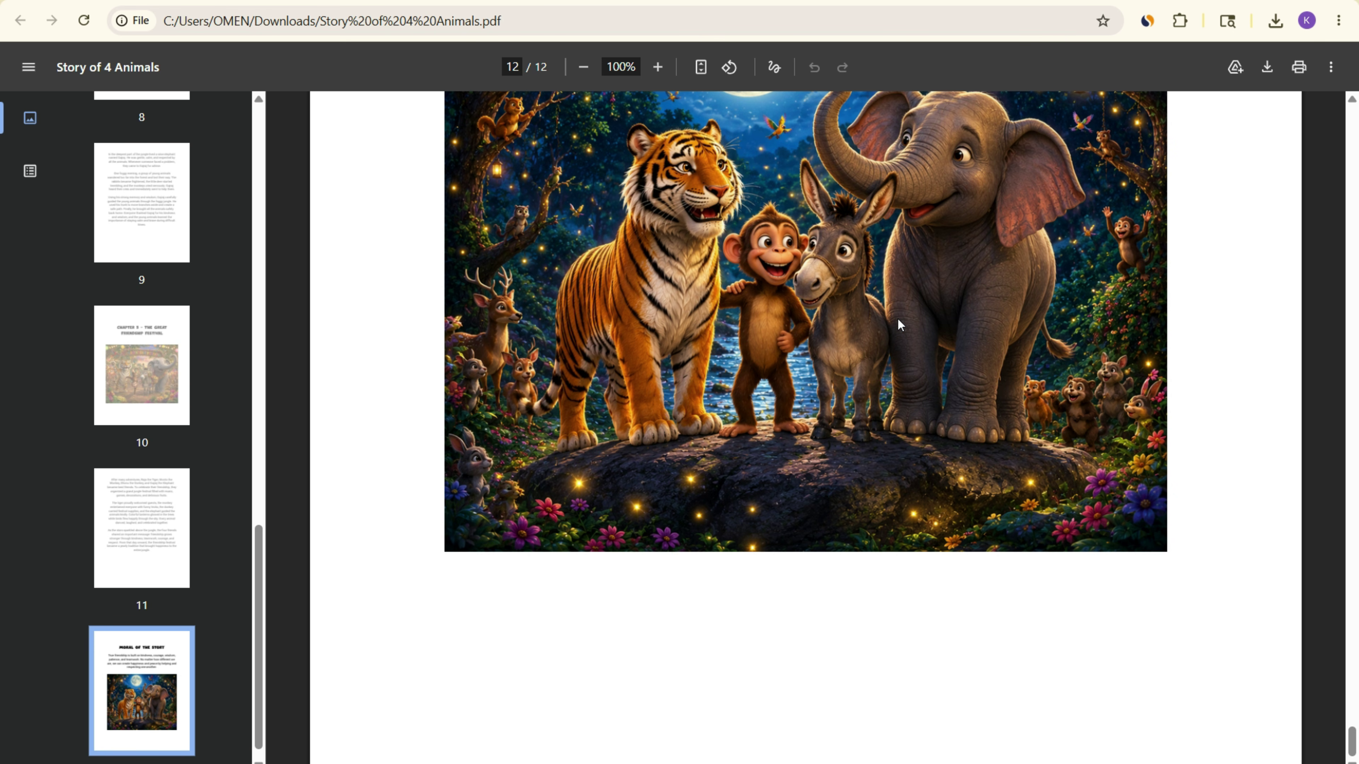
pyautogui.scroll(10, 682, 297)
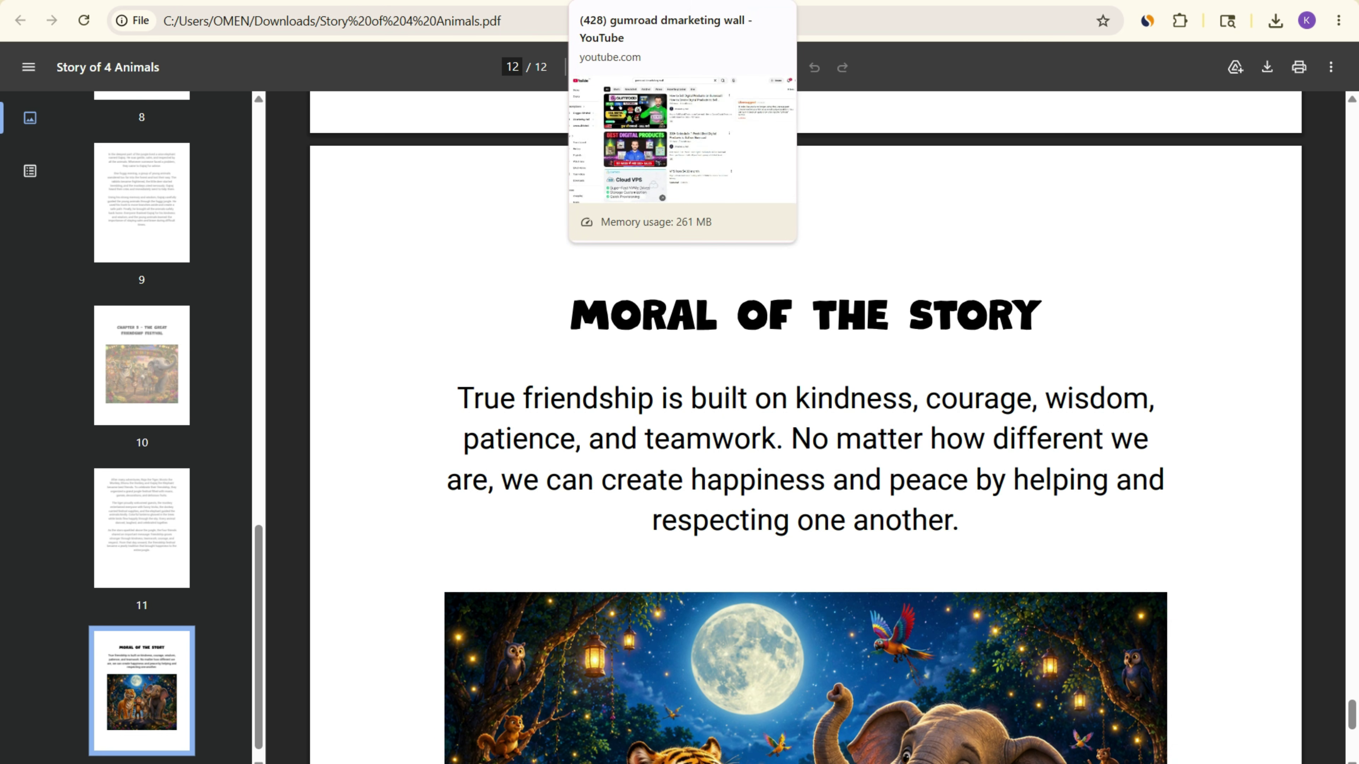
# - Switch to YouTube and examine the search results for "gumroad dmarketing wall" and "how to make a digital product selling website in wordpress"
pyautogui.click(615, 3)
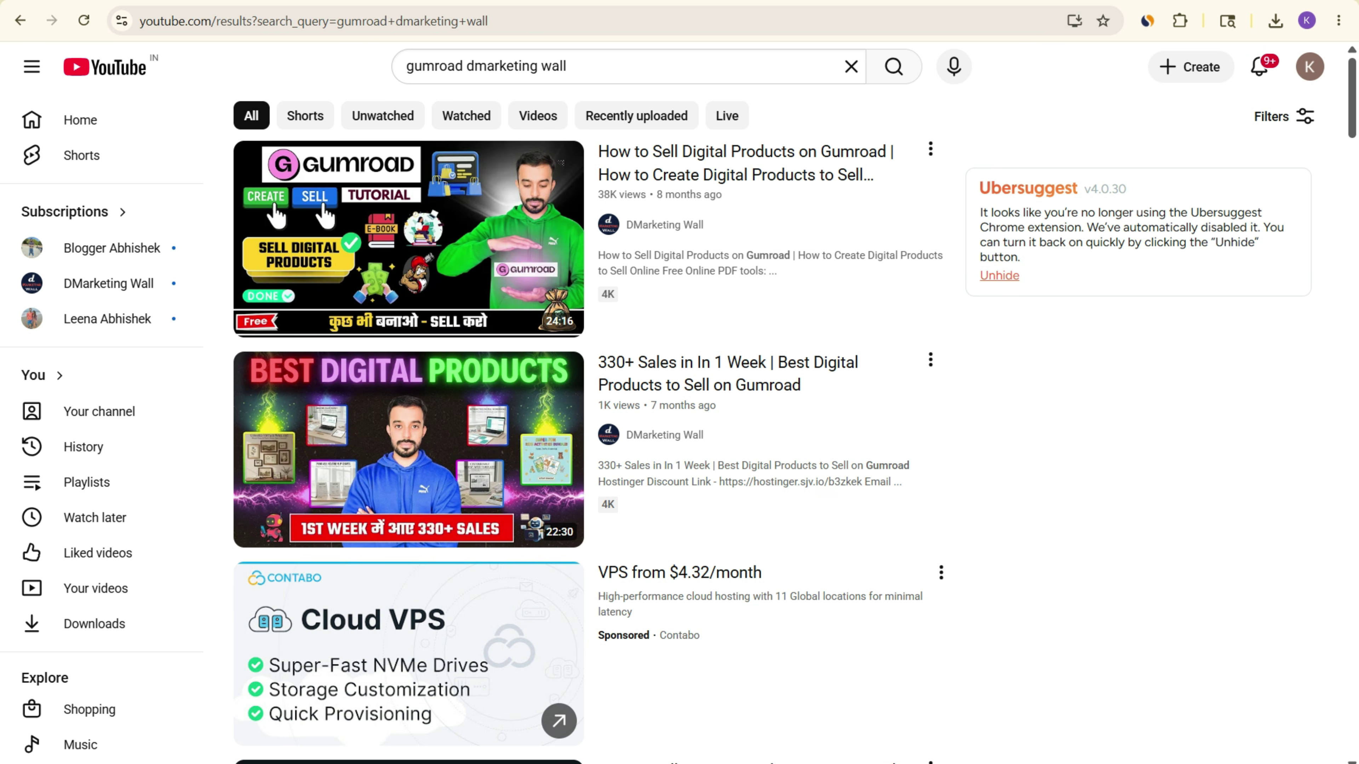
pyautogui.moveTo(455, 492)
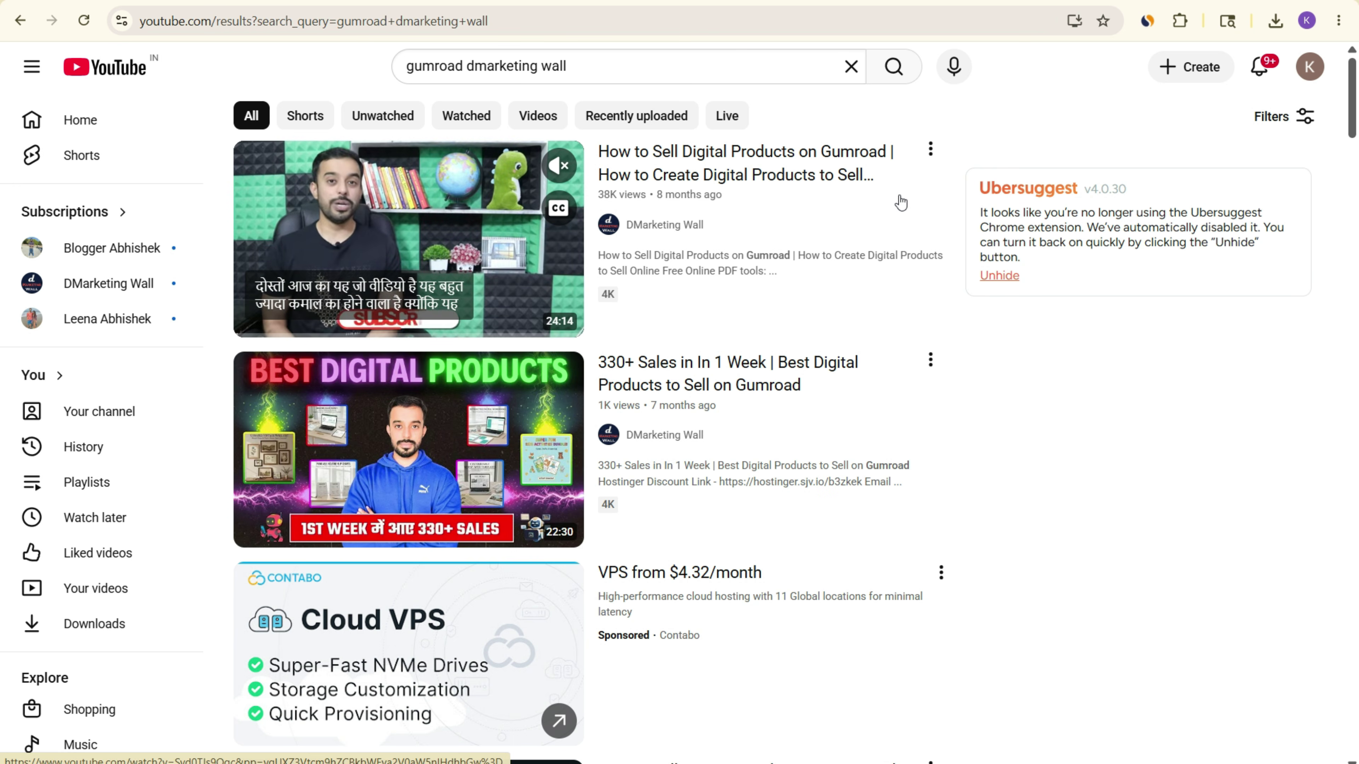
pyautogui.moveTo(776, 295)
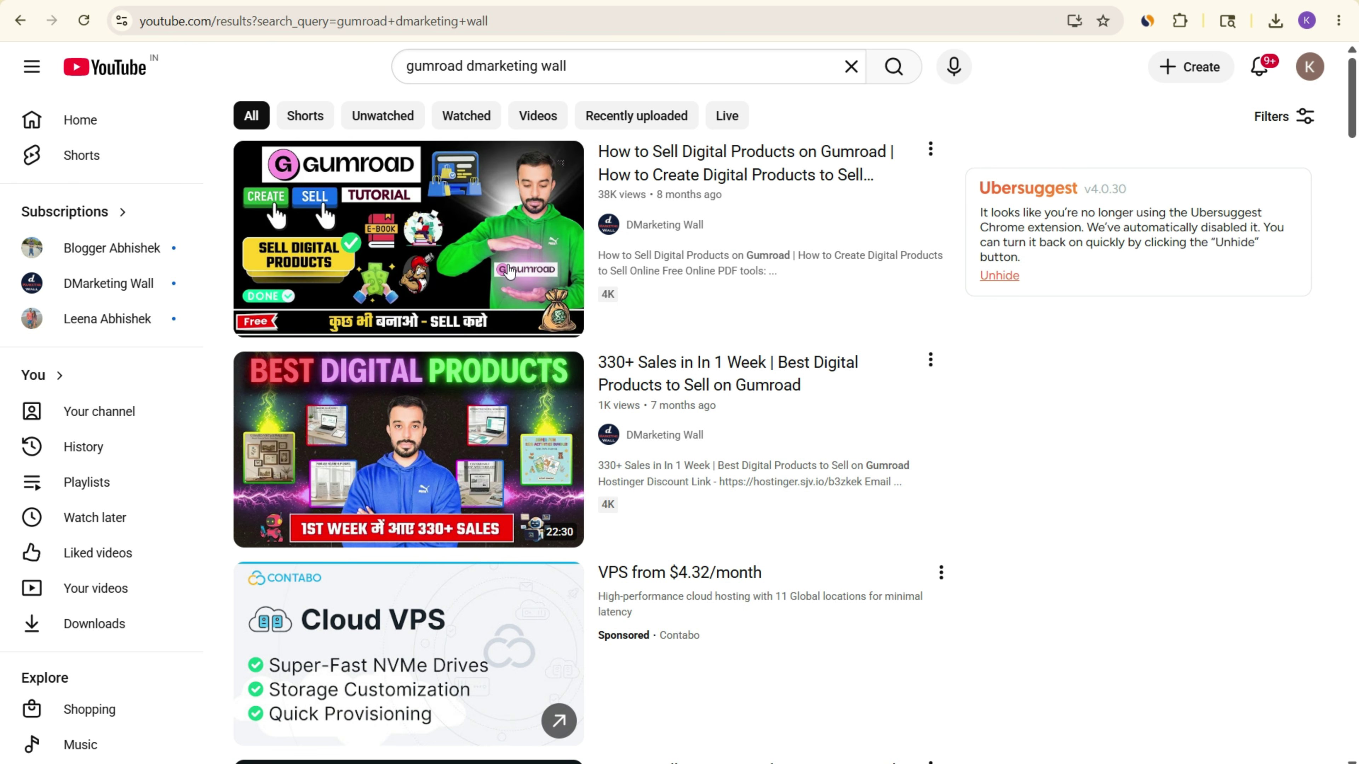
pyautogui.moveTo(632, 301)
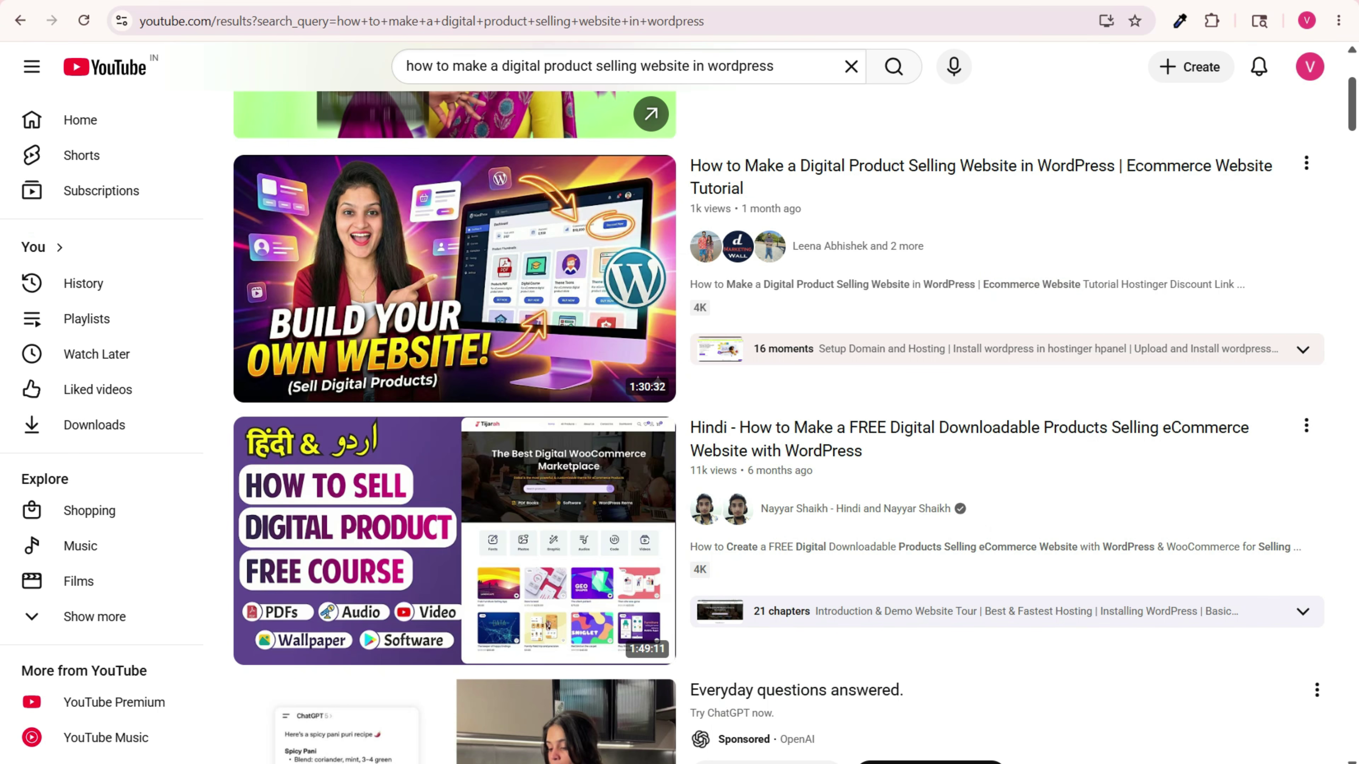
pyautogui.moveTo(888, 179)
pyautogui.moveTo(679, 255)
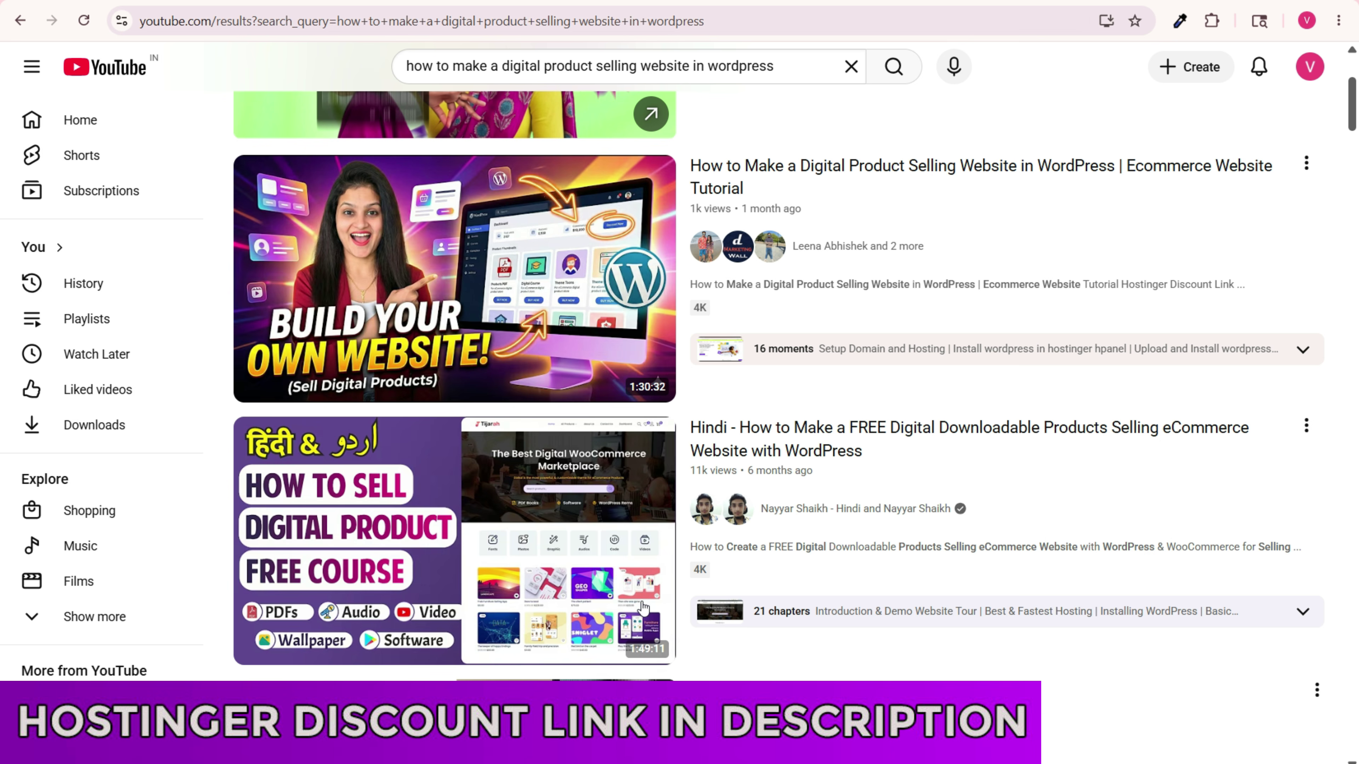
pyautogui.moveTo(513, 318)
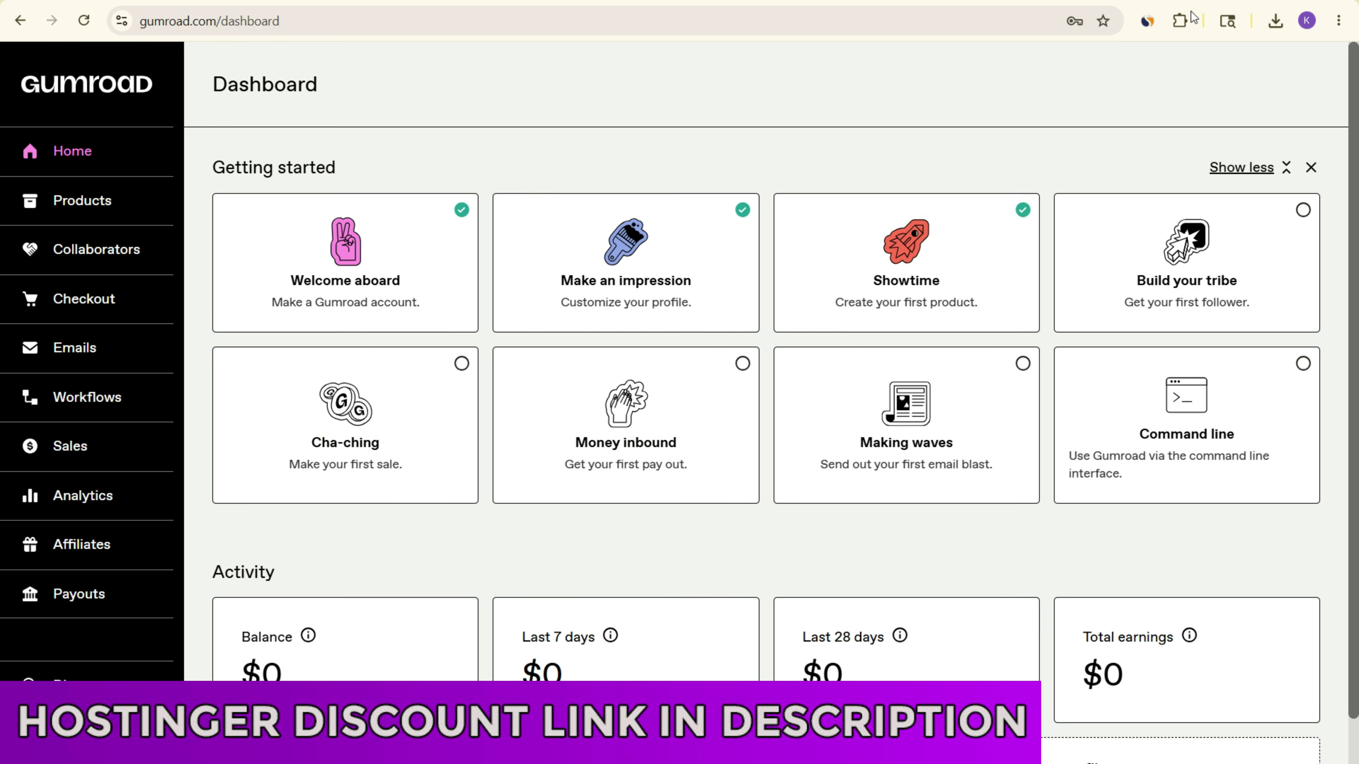
# - On the Gumroad dashboard, open the Similarweb traffic overview, examine the site's monthly visits and visits-over-time chart, and close it
pyautogui.click(1149, 24)
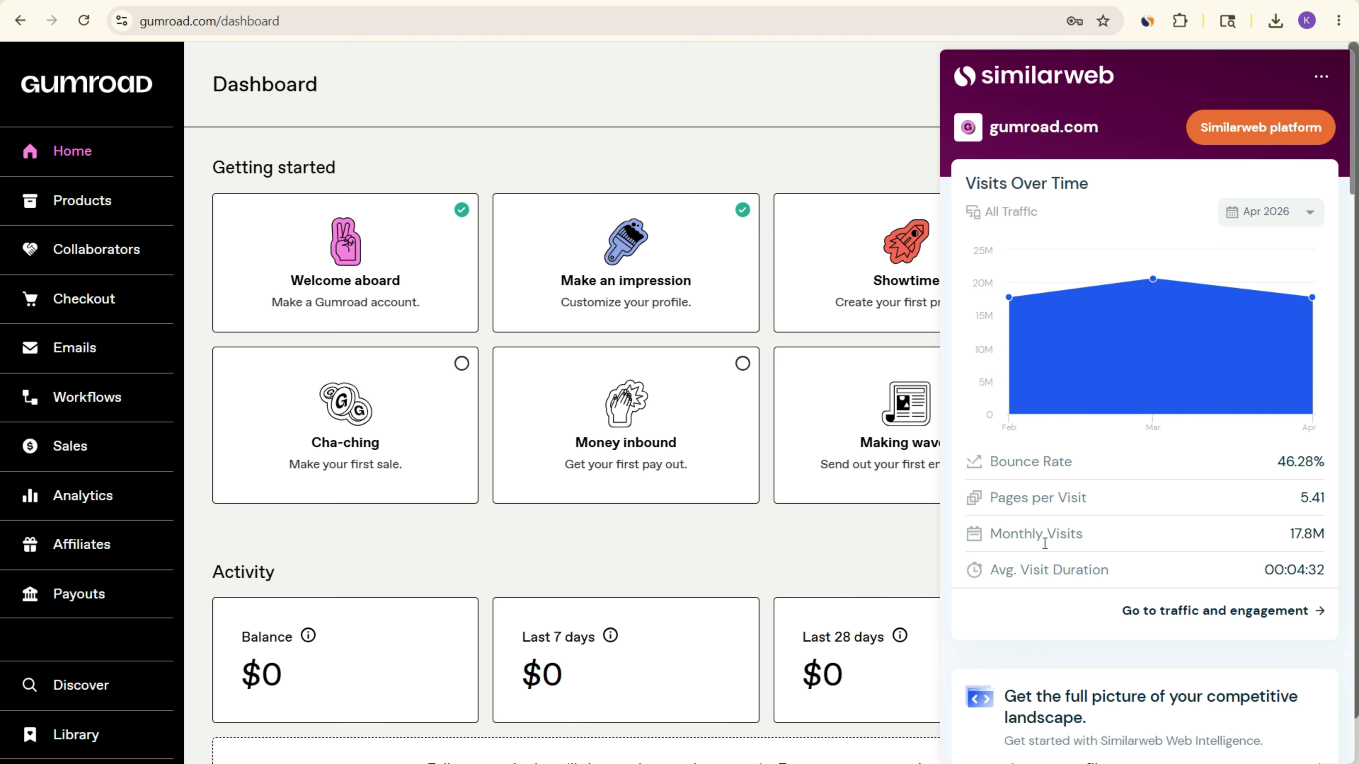
pyautogui.moveTo(1290, 534); pyautogui.dragTo(1325, 536)
pyautogui.moveTo(1245, 324)
pyautogui.moveTo(1158, 295)
pyautogui.moveTo(1300, 533); pyautogui.dragTo(1313, 533)
pyautogui.moveTo(1156, 292)
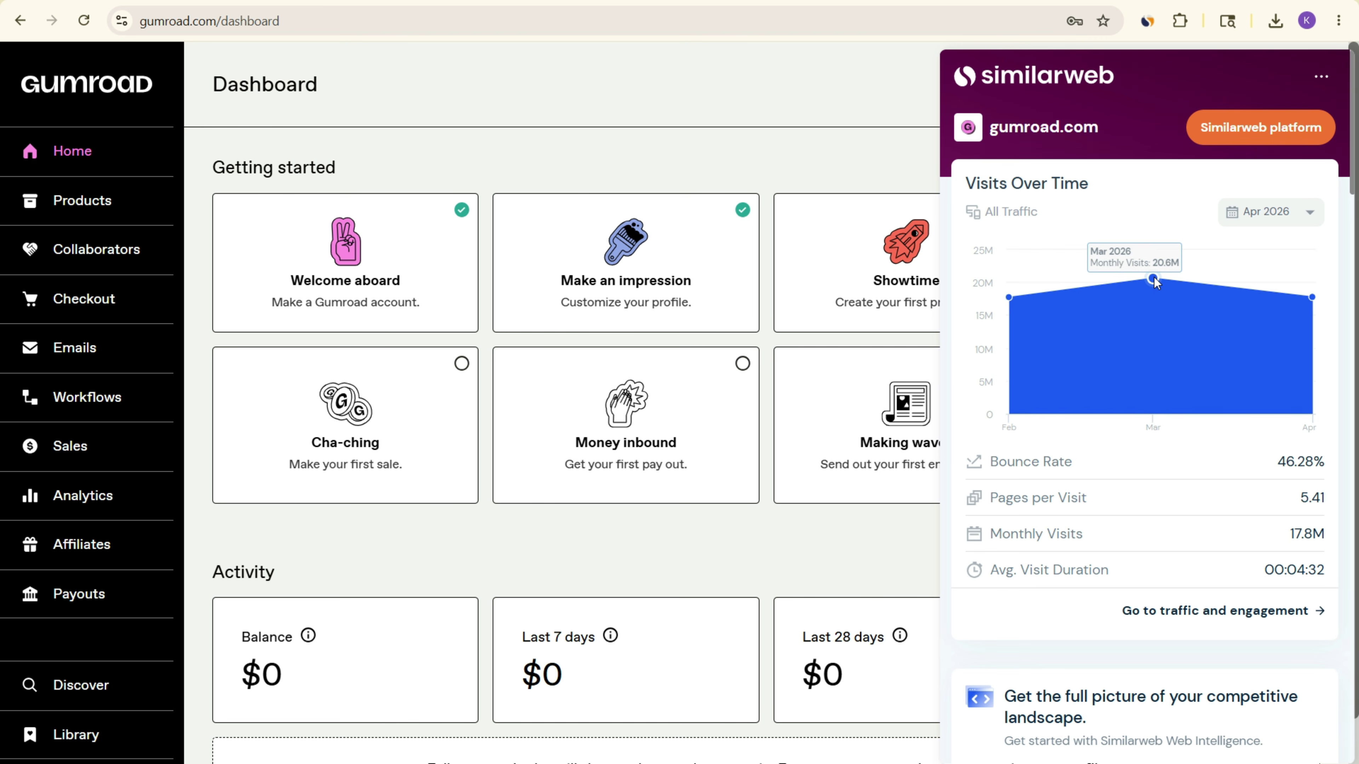
pyautogui.moveTo(1023, 303)
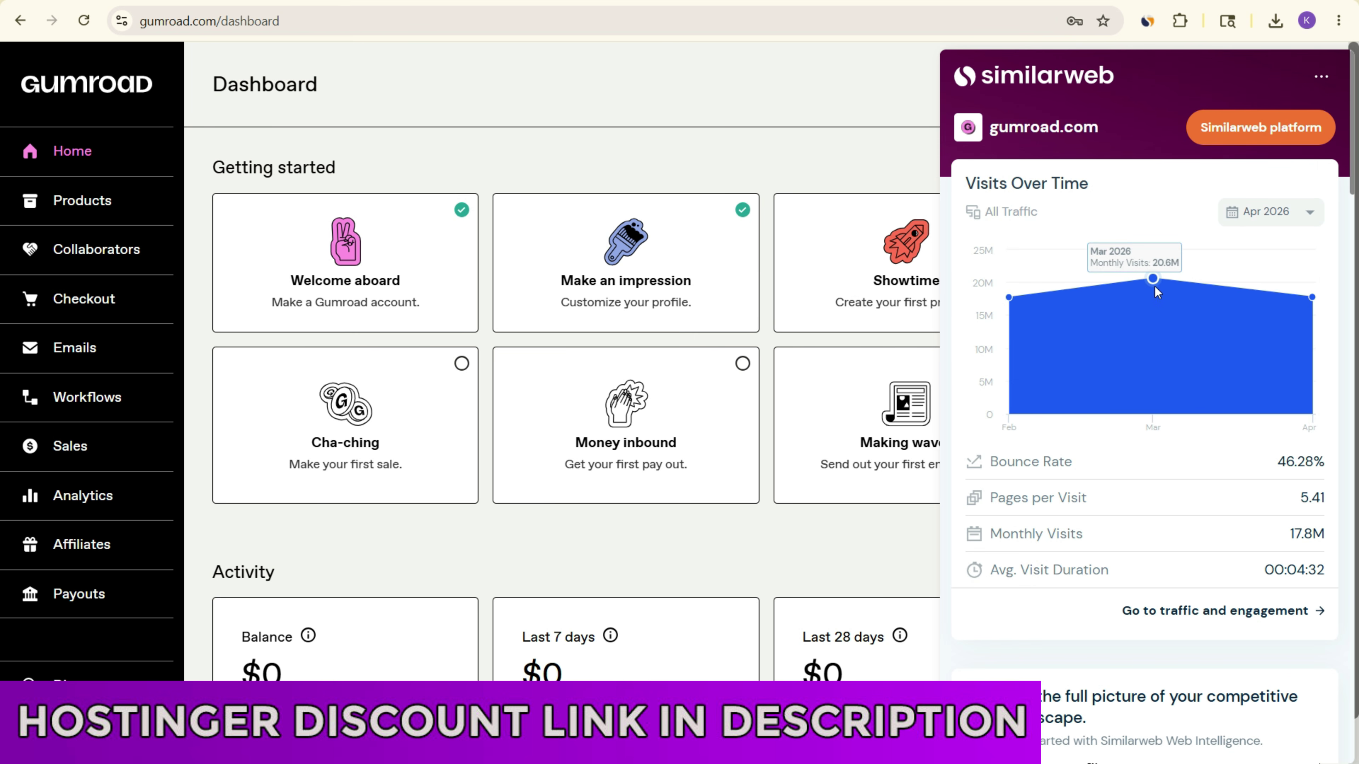
pyautogui.moveTo(1292, 303)
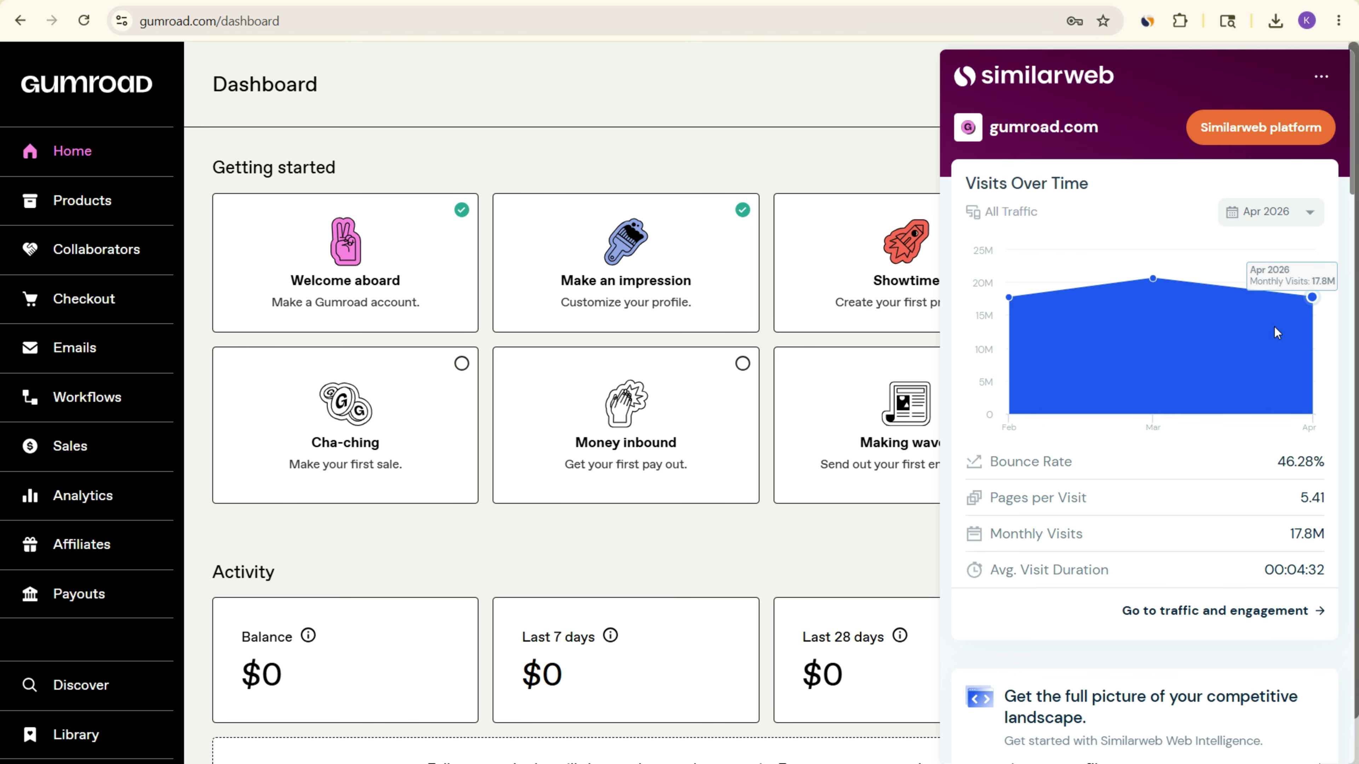
pyautogui.click(765, 105)
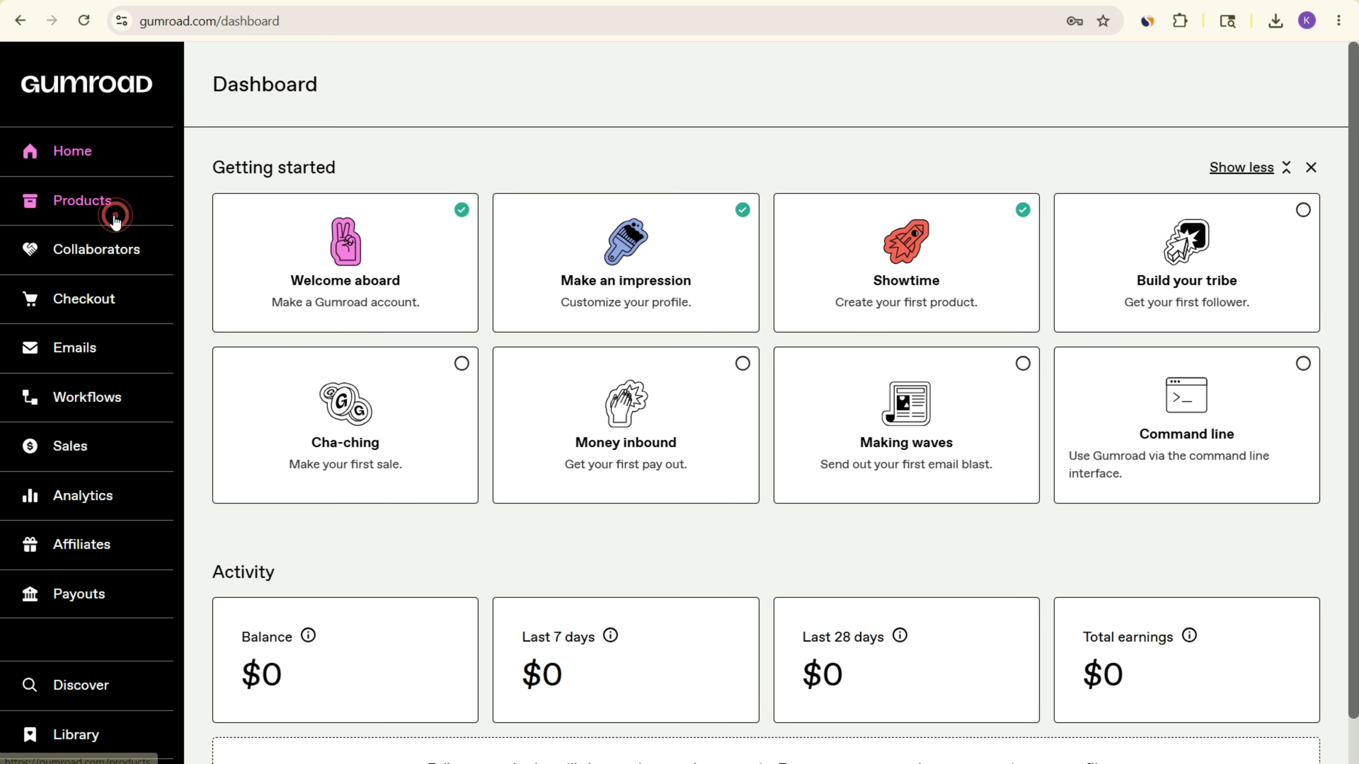
# - Start a new product from Gumroad's product list and open its name for entry
pyautogui.click(104, 207)
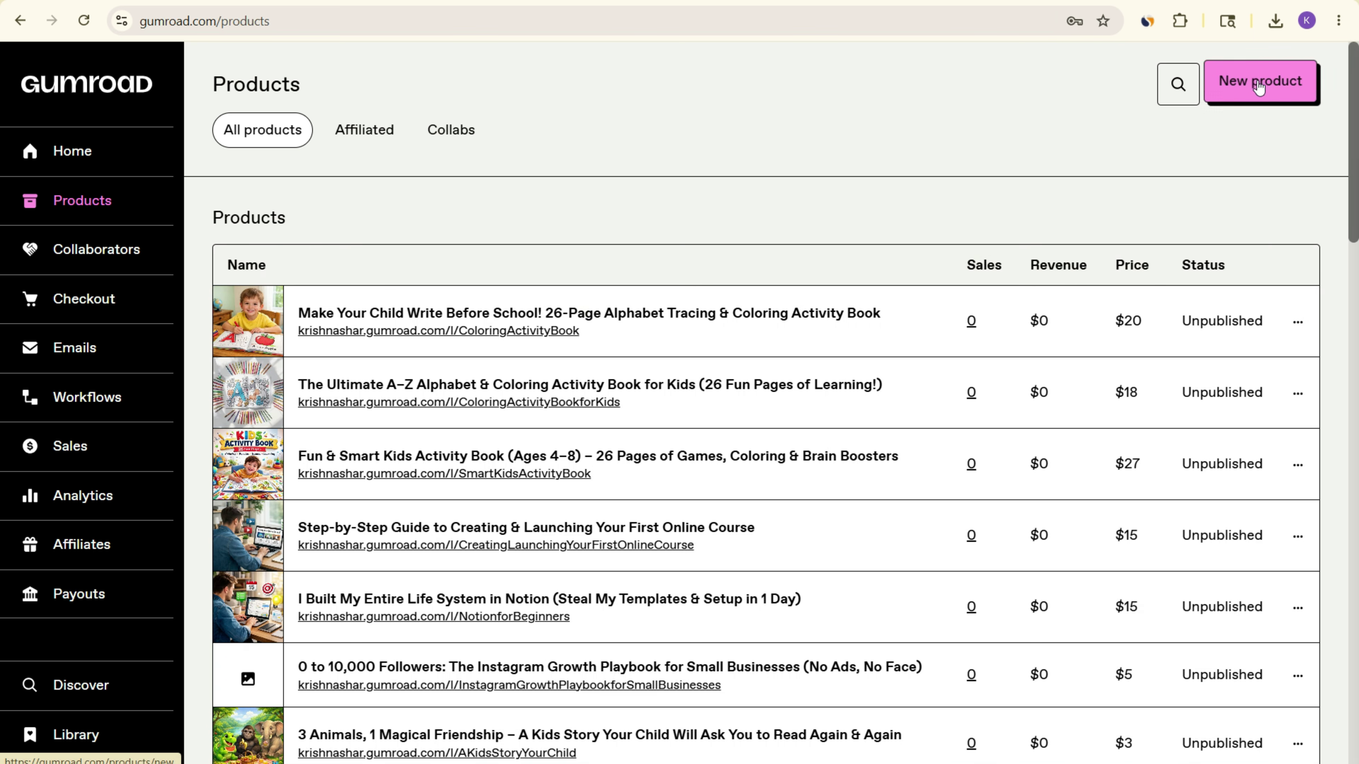
pyautogui.click(1267, 95)
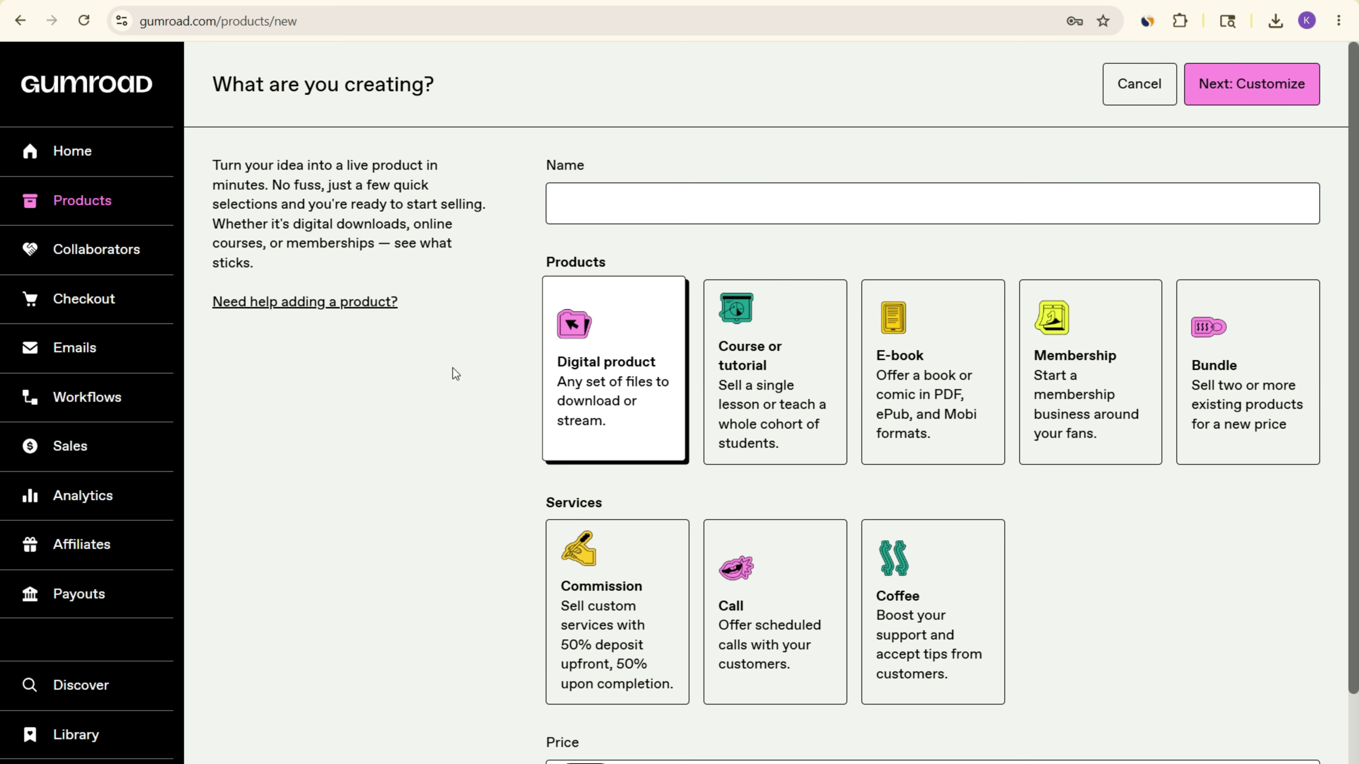
pyautogui.click(657, 217)
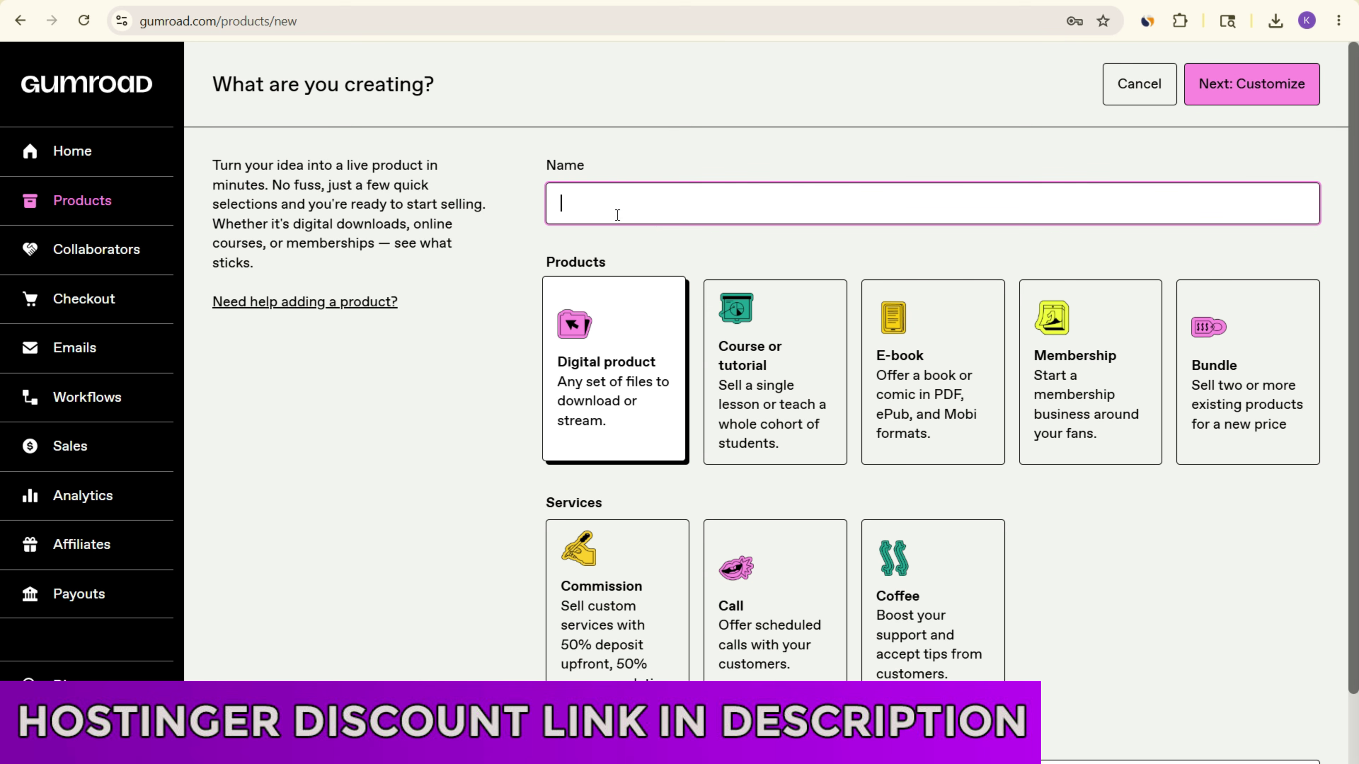
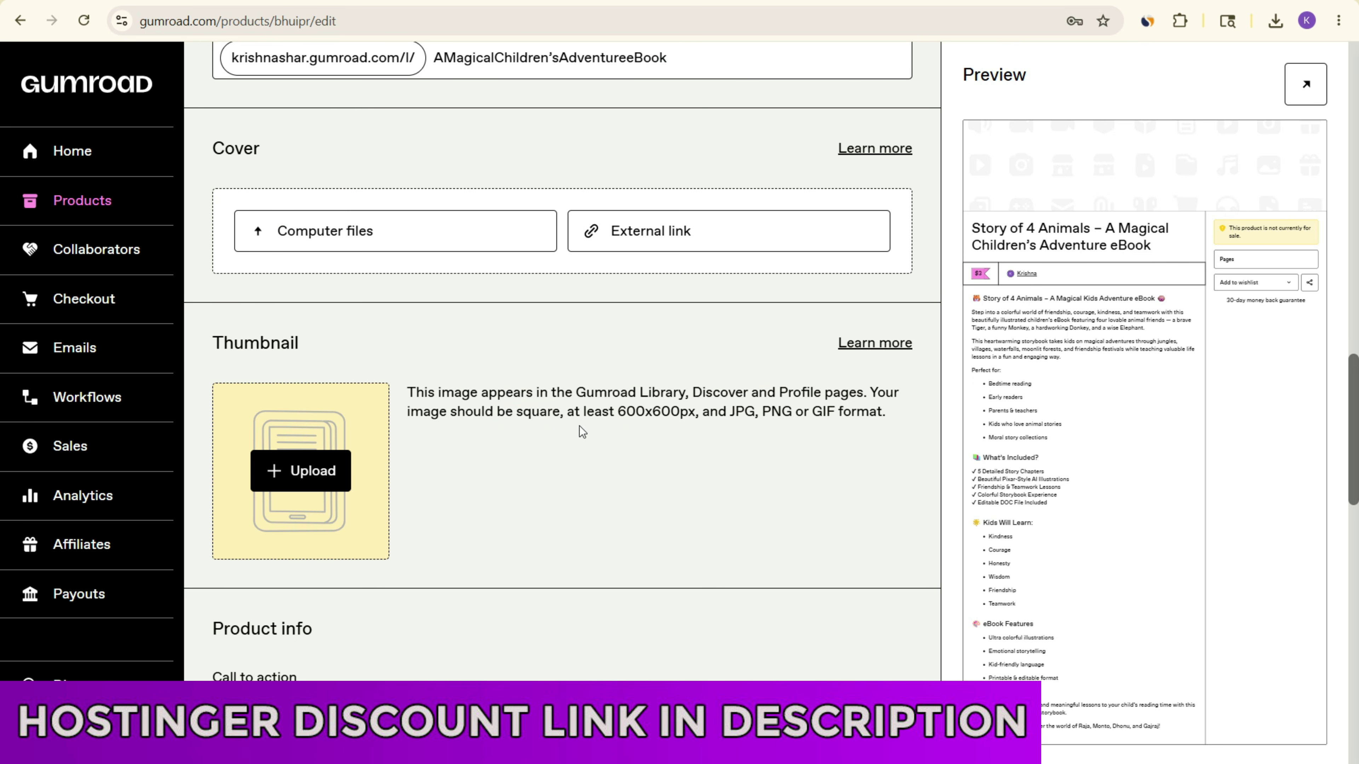
# - Upload the wide jungle image Gemini_Generated_Image_bg5mawbg5mawbg5m from Downloads as the product's cover and clear the accidental text selection
pyautogui.scroll(4, 579, 426)
pyautogui.scroll(-5, 447, 484)
pyautogui.click(373, 234)
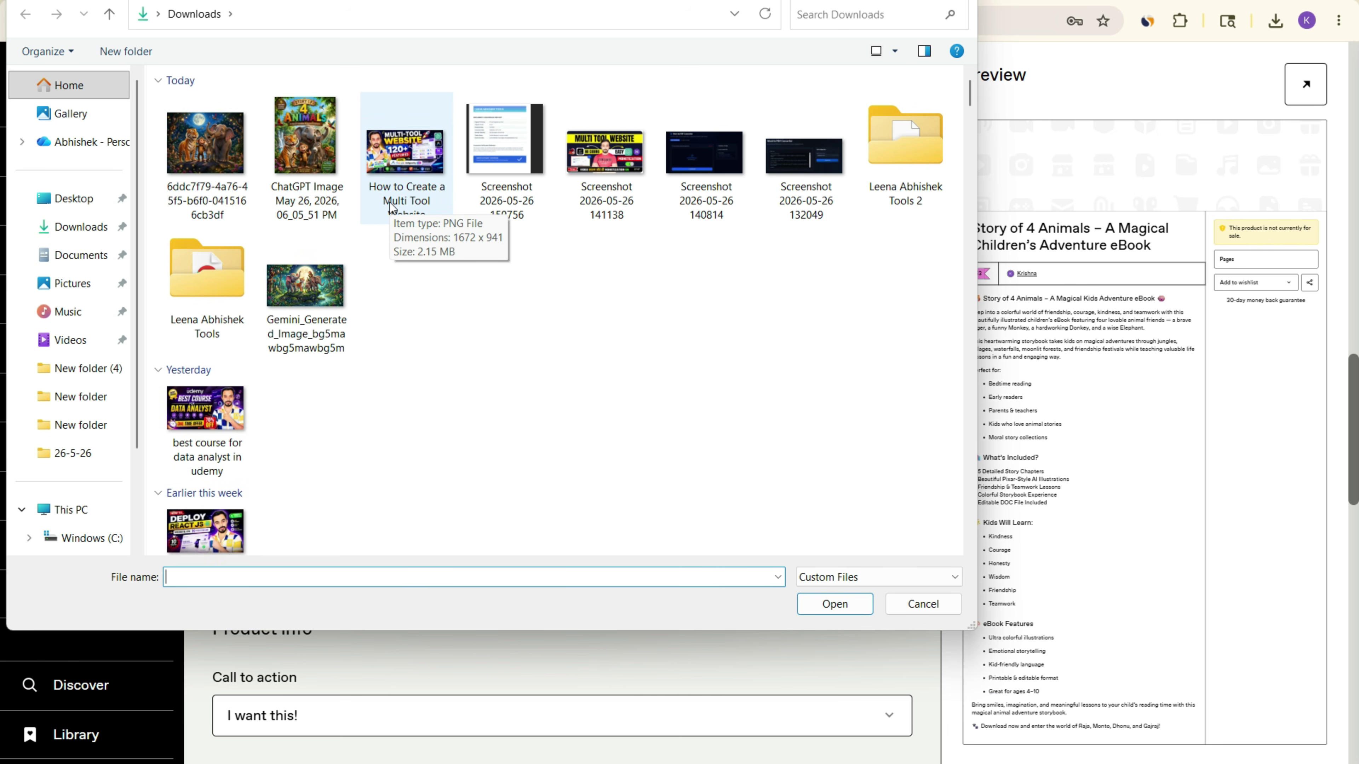
pyautogui.click(306, 287)
pyautogui.click(833, 603)
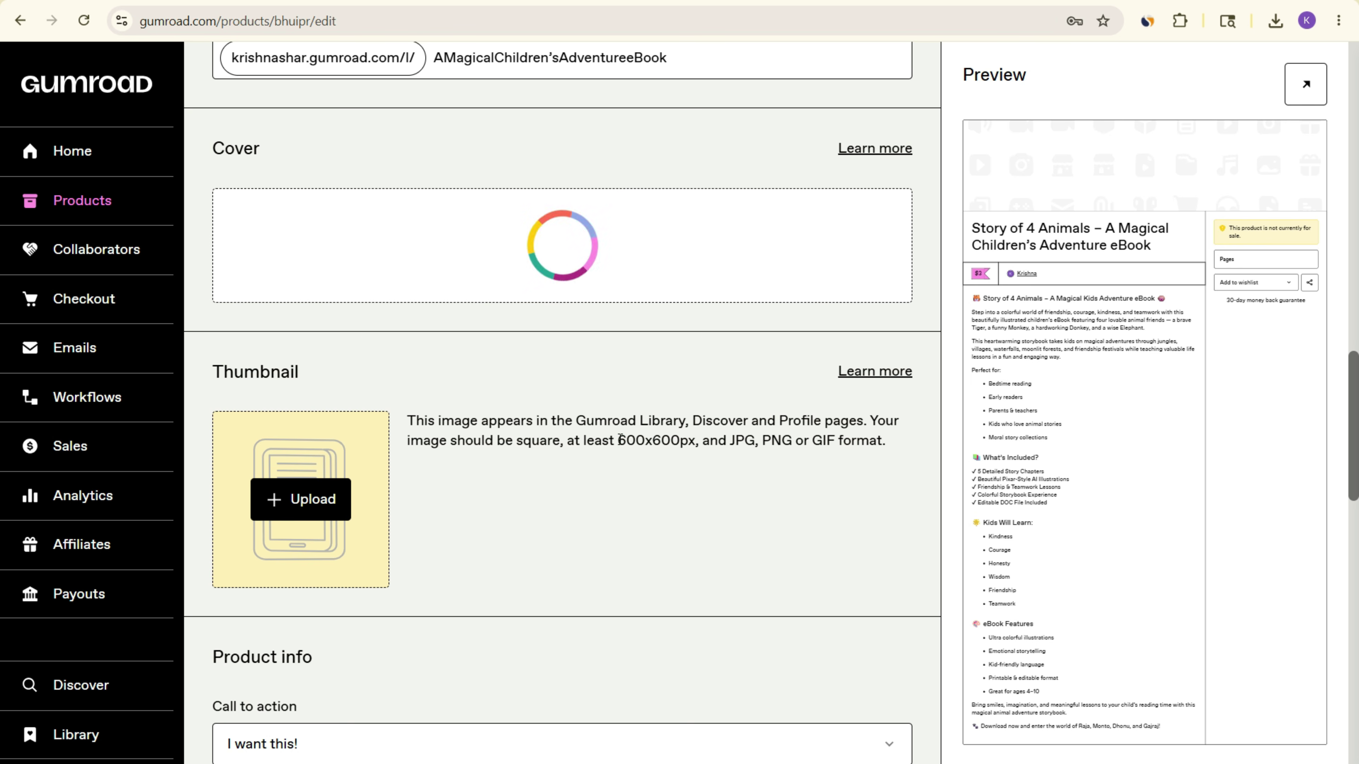
pyautogui.moveTo(630, 447); pyautogui.dragTo(709, 479)
pyautogui.scroll(-6, 803, 535)
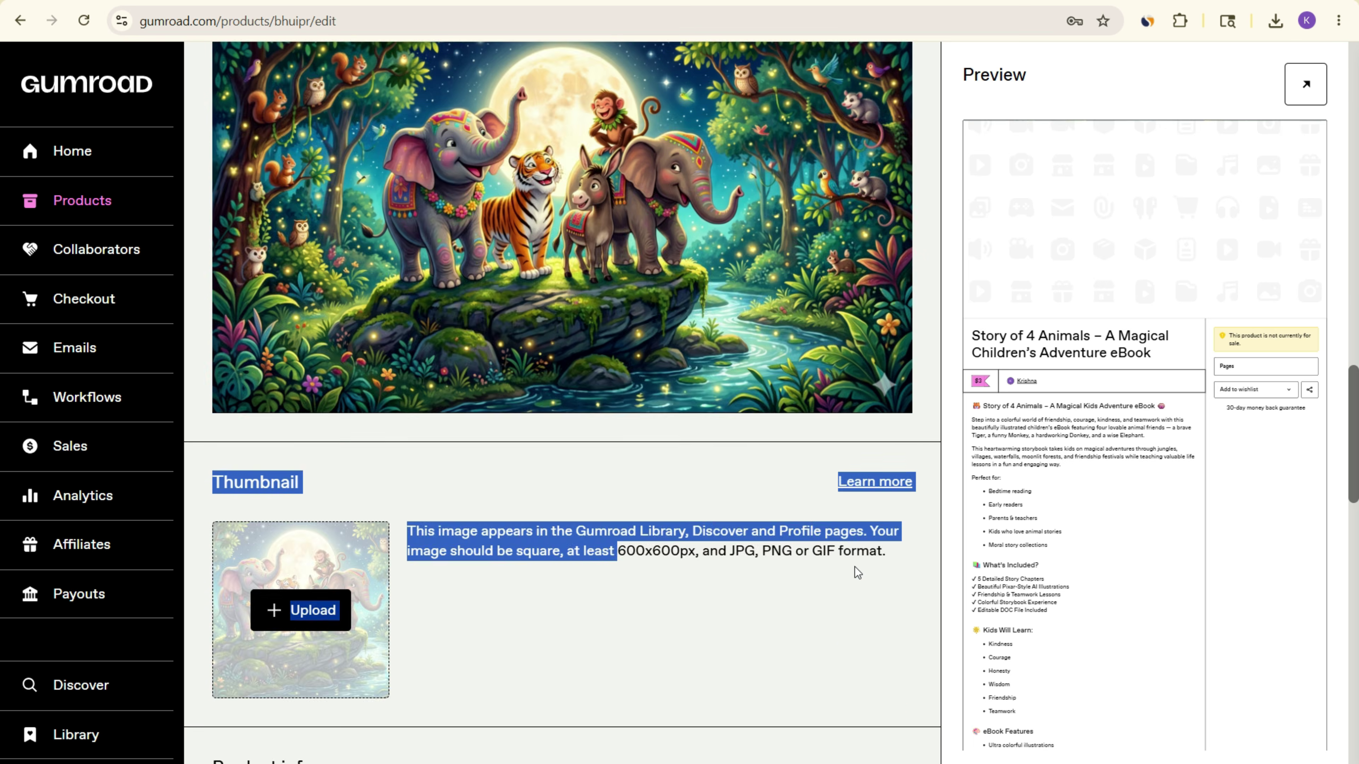
pyautogui.click(670, 421)
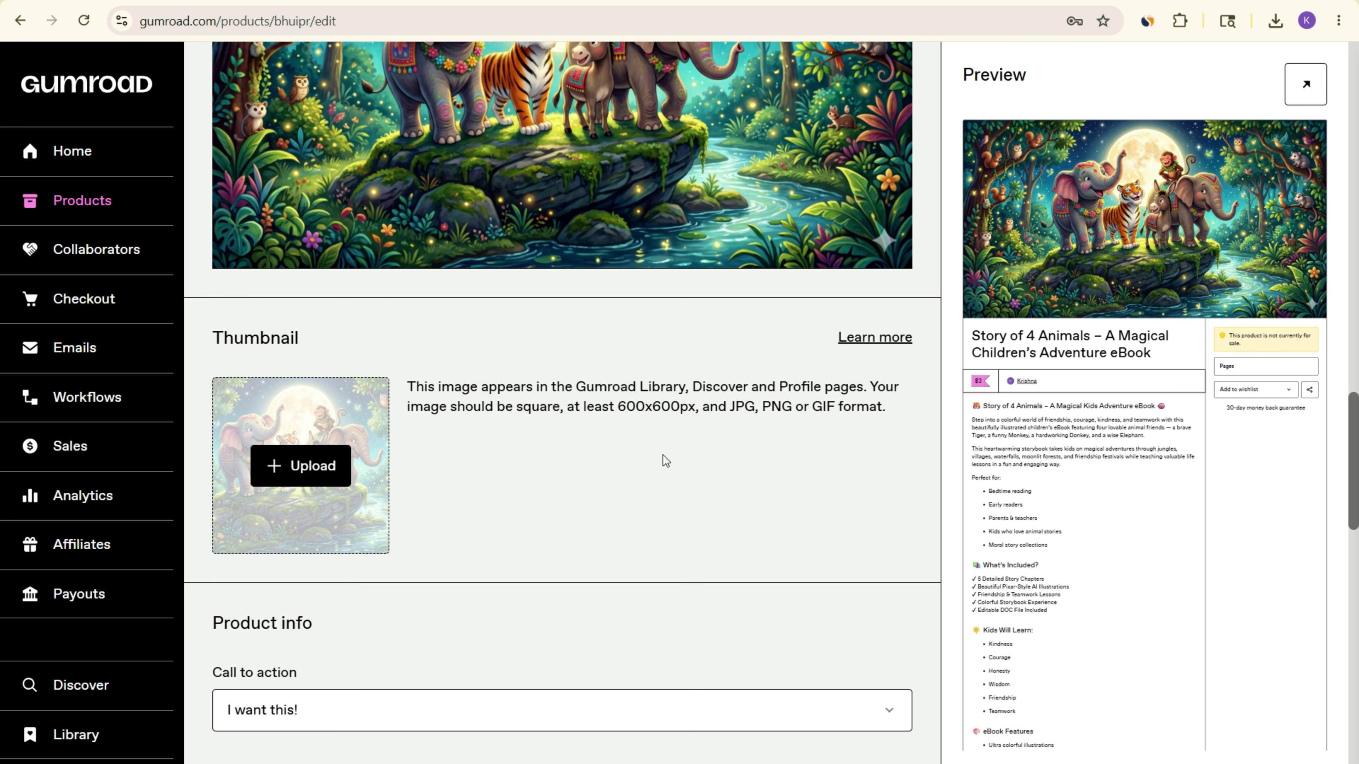
# - Try to upload the image 6ddc7f79-4a76-45f5-b6f0-0415166cb3df from Downloads as the product's thumbnail
pyautogui.scroll(2, 641, 471)
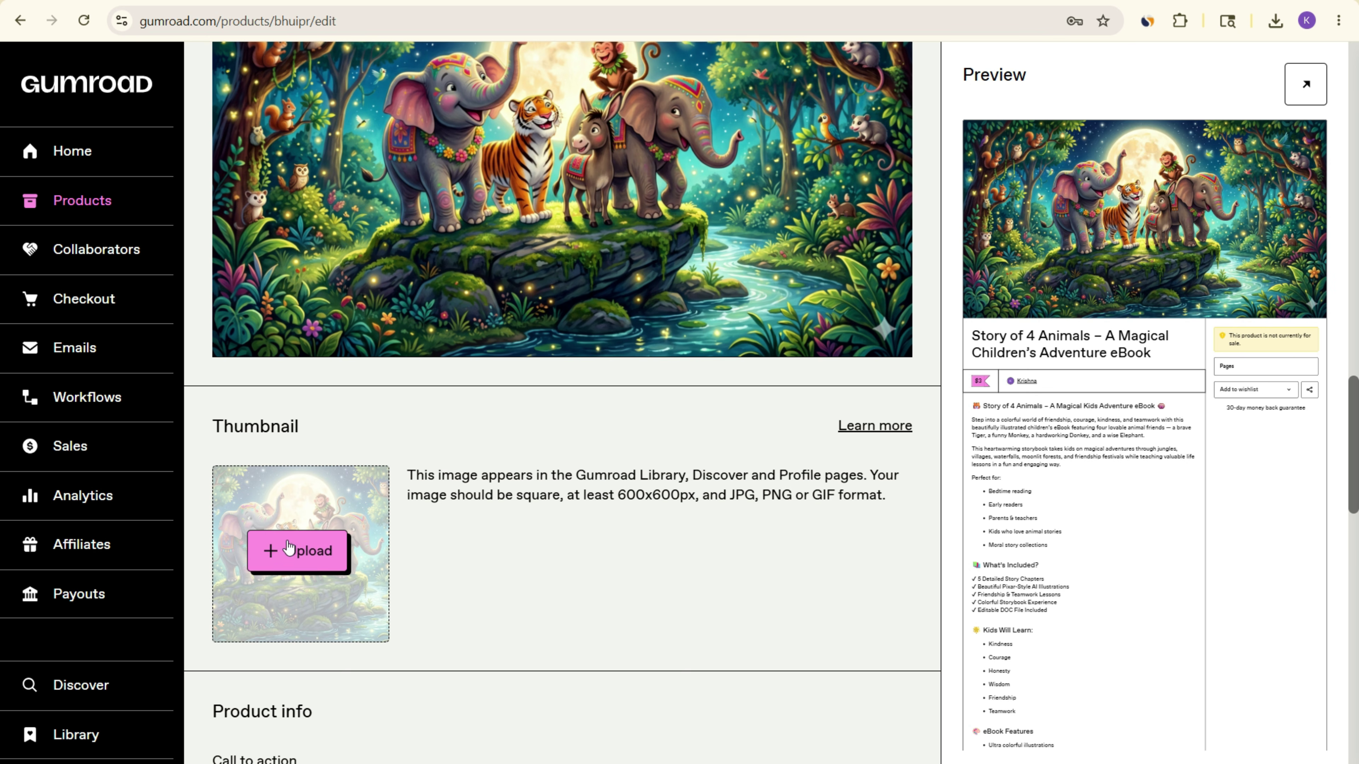
pyautogui.scroll(4, 400, 239)
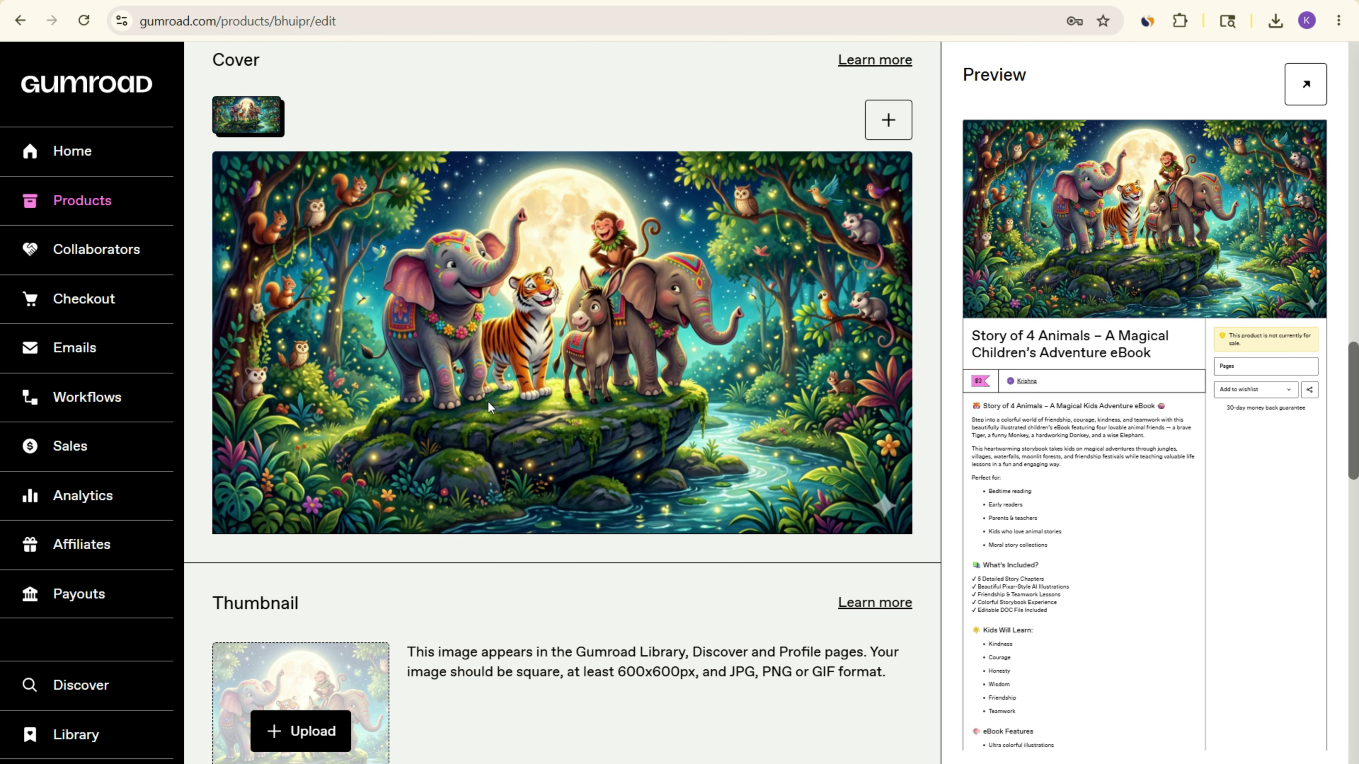
pyautogui.scroll(-8, 615, 417)
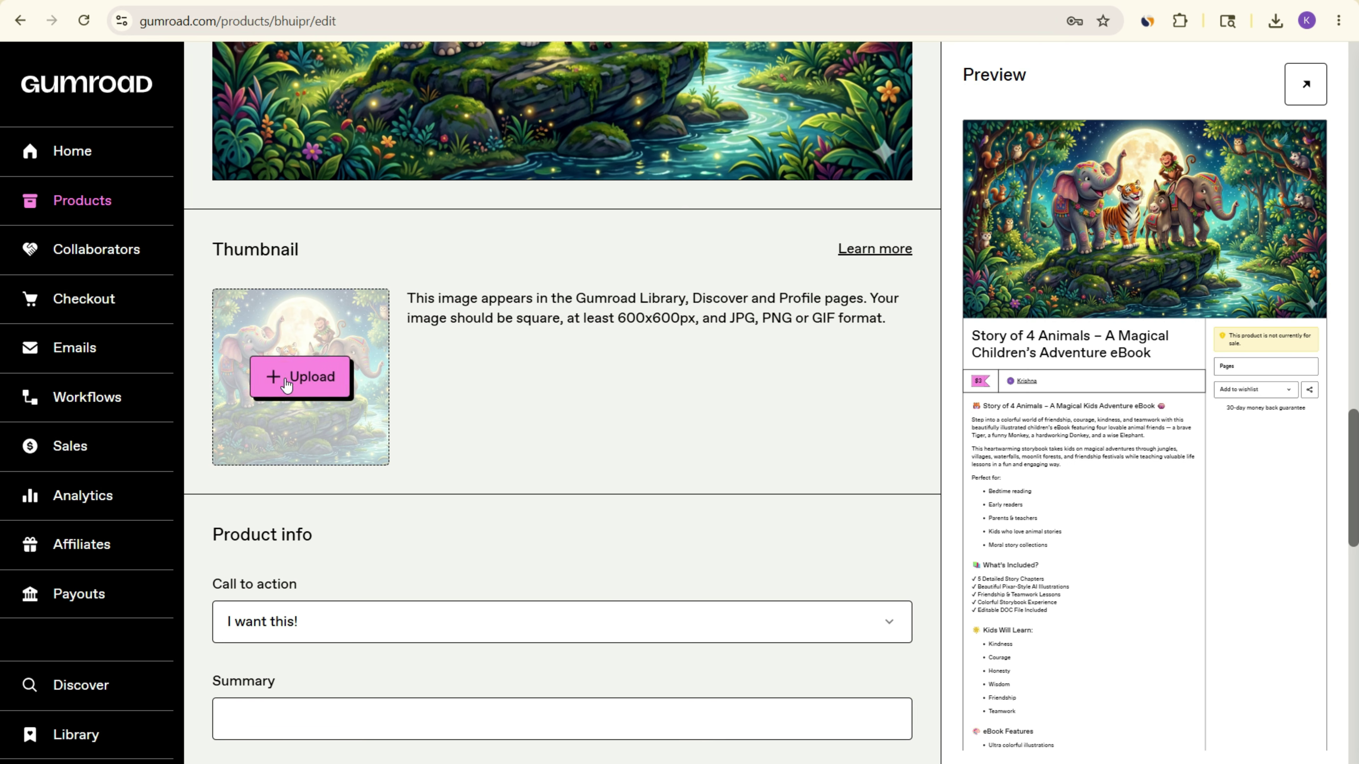
pyautogui.click(301, 378)
pyautogui.click(305, 147)
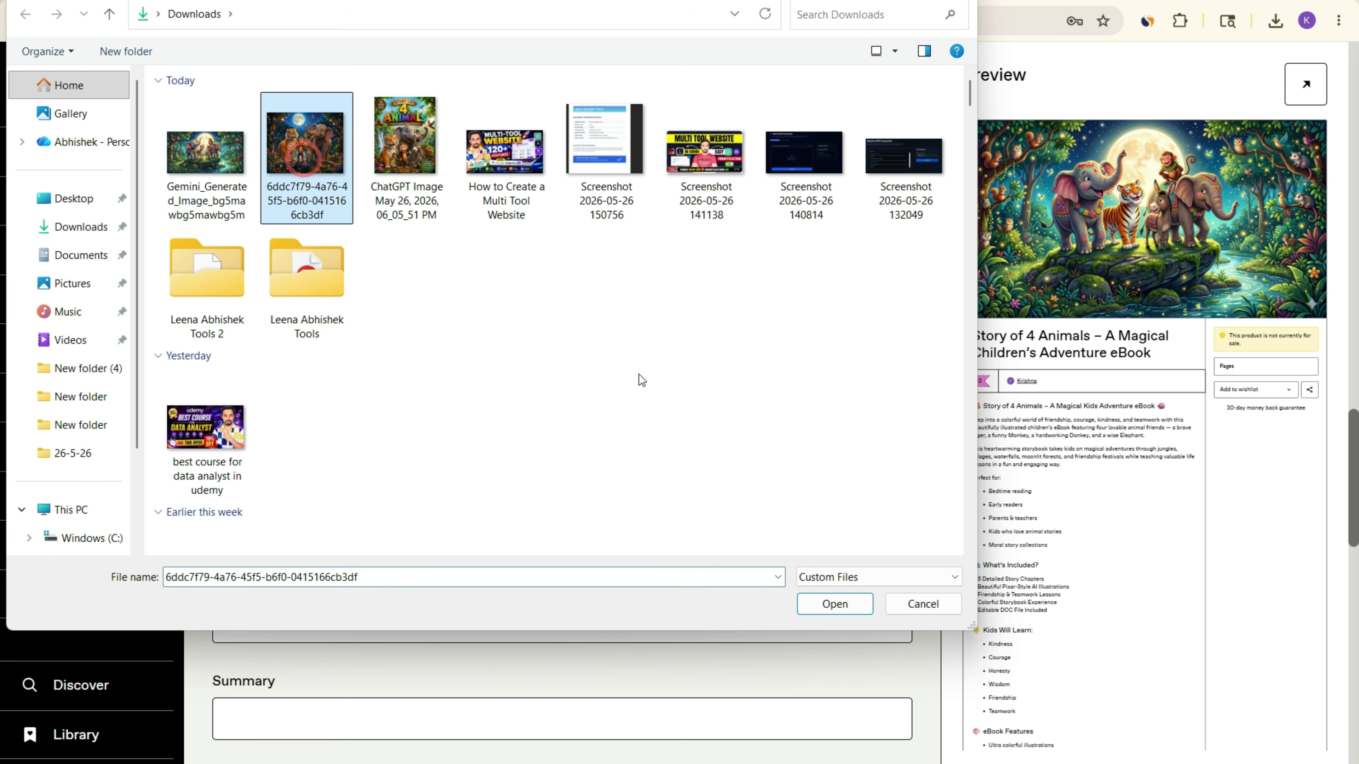
pyautogui.click(834, 604)
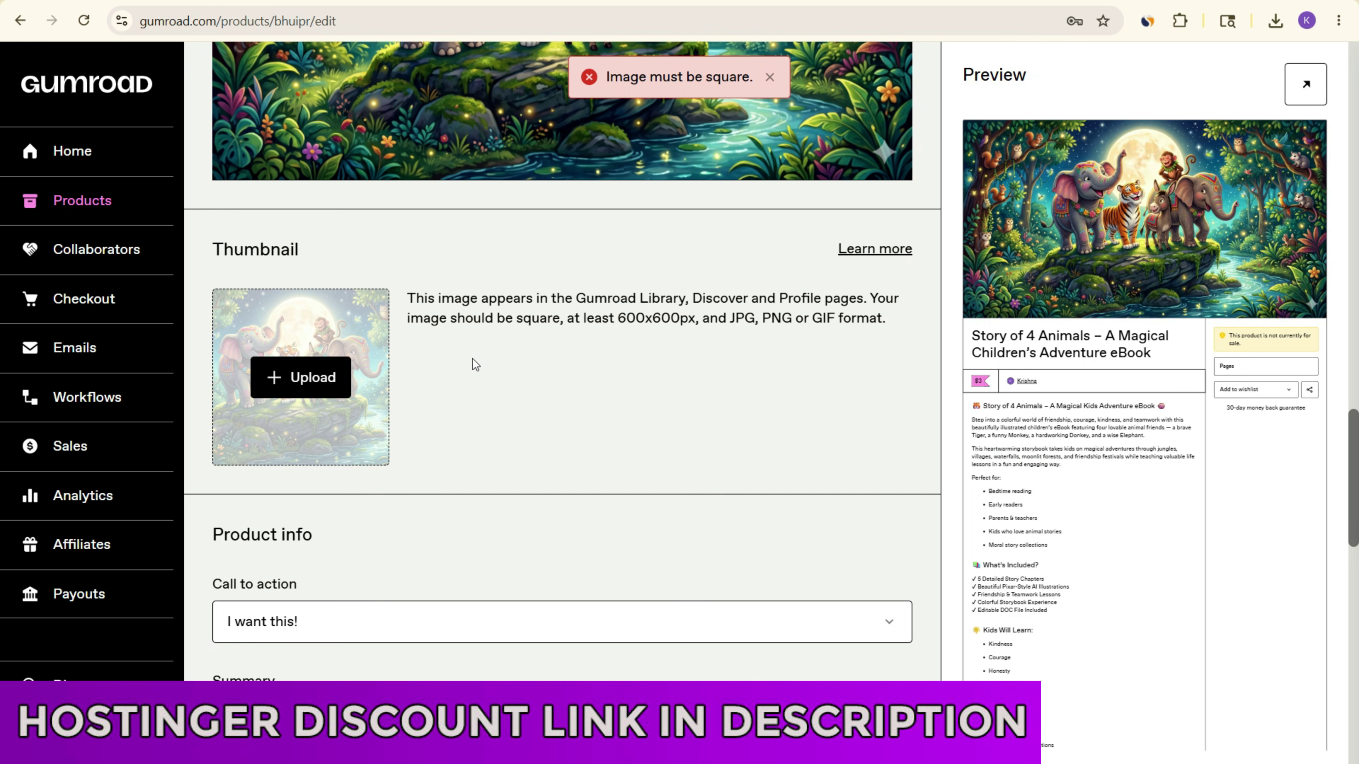
pyautogui.click(317, 376)
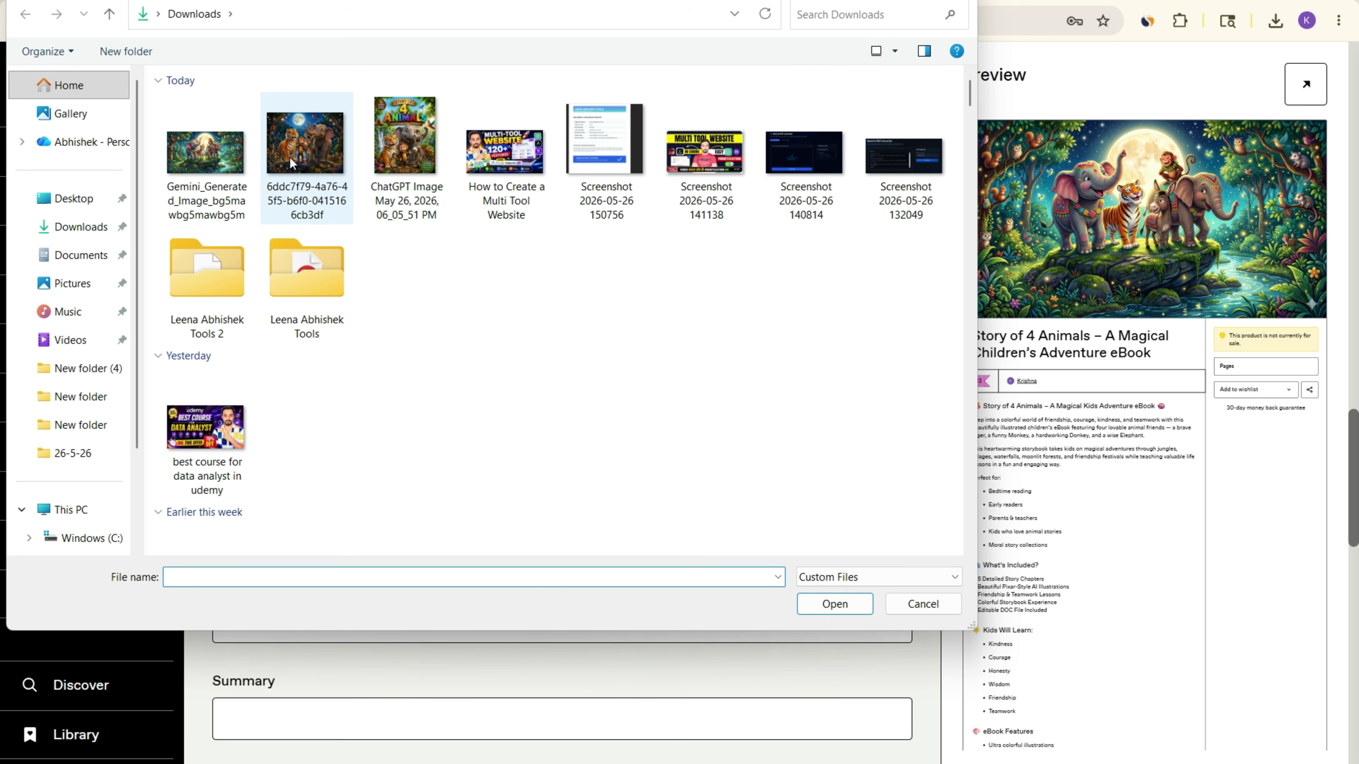
pyautogui.click(292, 156)
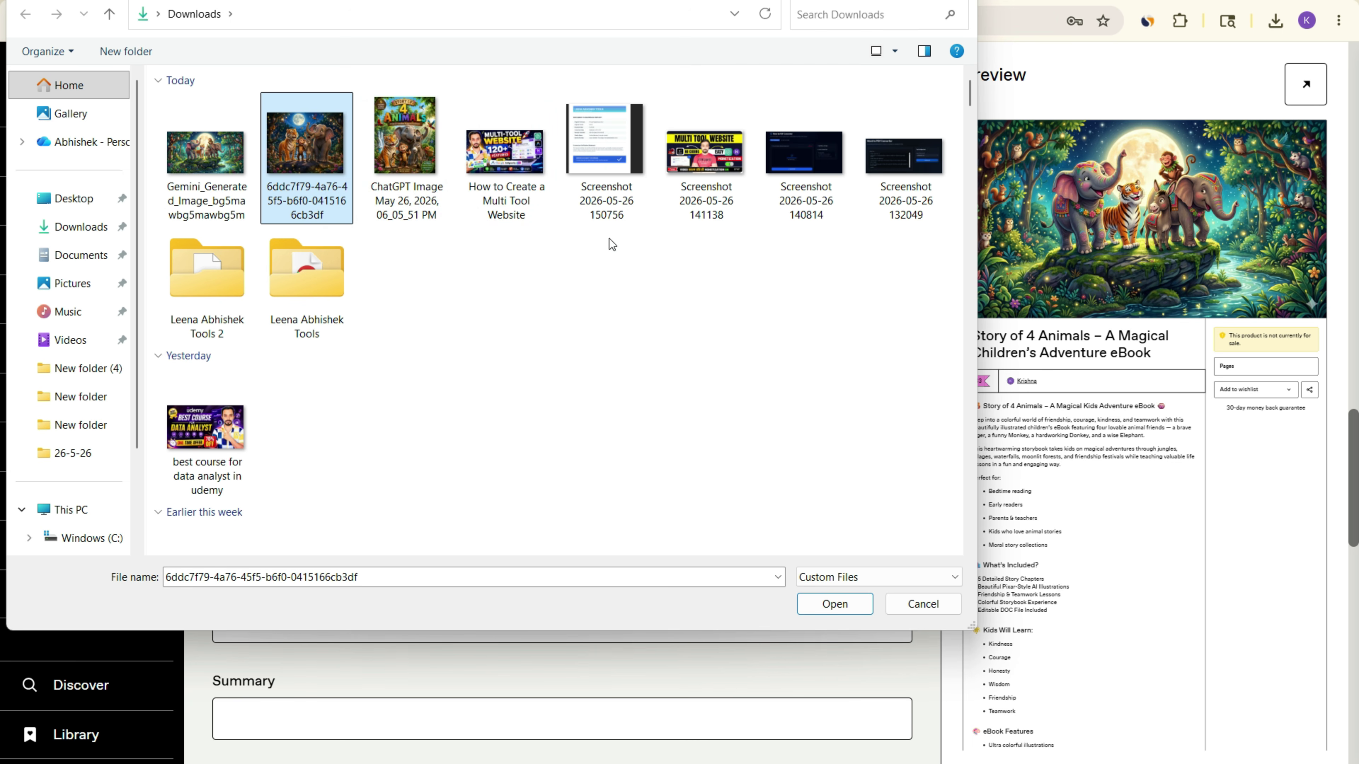
pyautogui.click(851, 603)
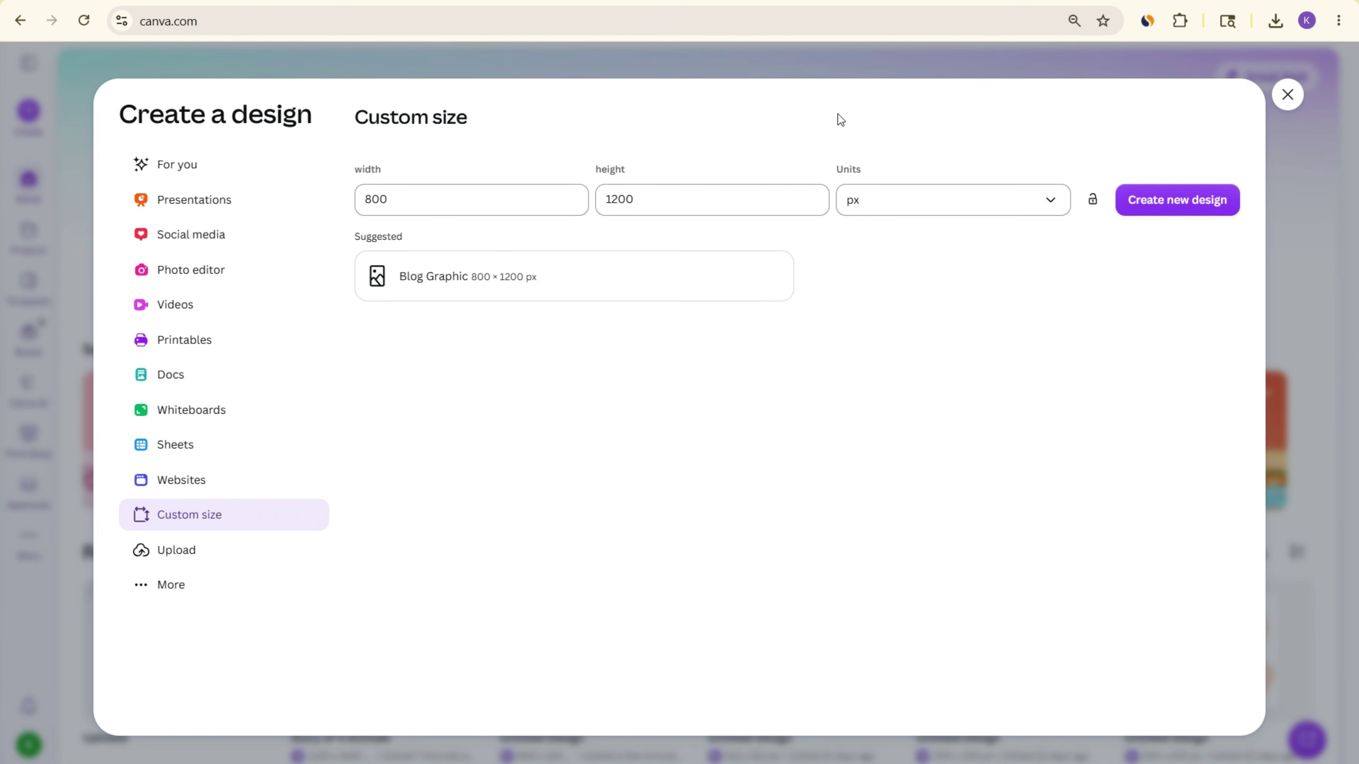
# - Switch to Canva and create a new custom-size design of 600 × 600 px
pyautogui.moveTo(466, 213); pyautogui.dragTo(313, 207)
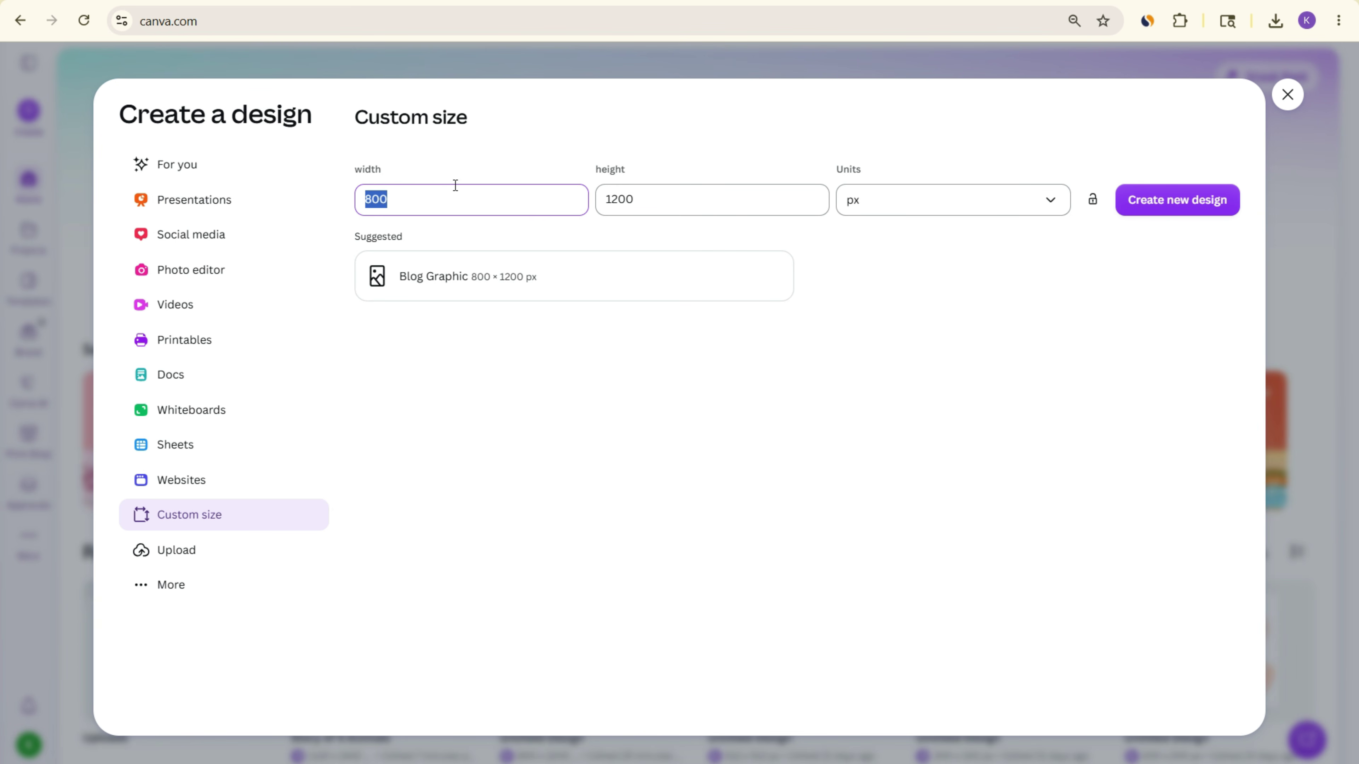
pyautogui.write('600')
pyautogui.doubleClick(685, 198)
pyautogui.write('600')
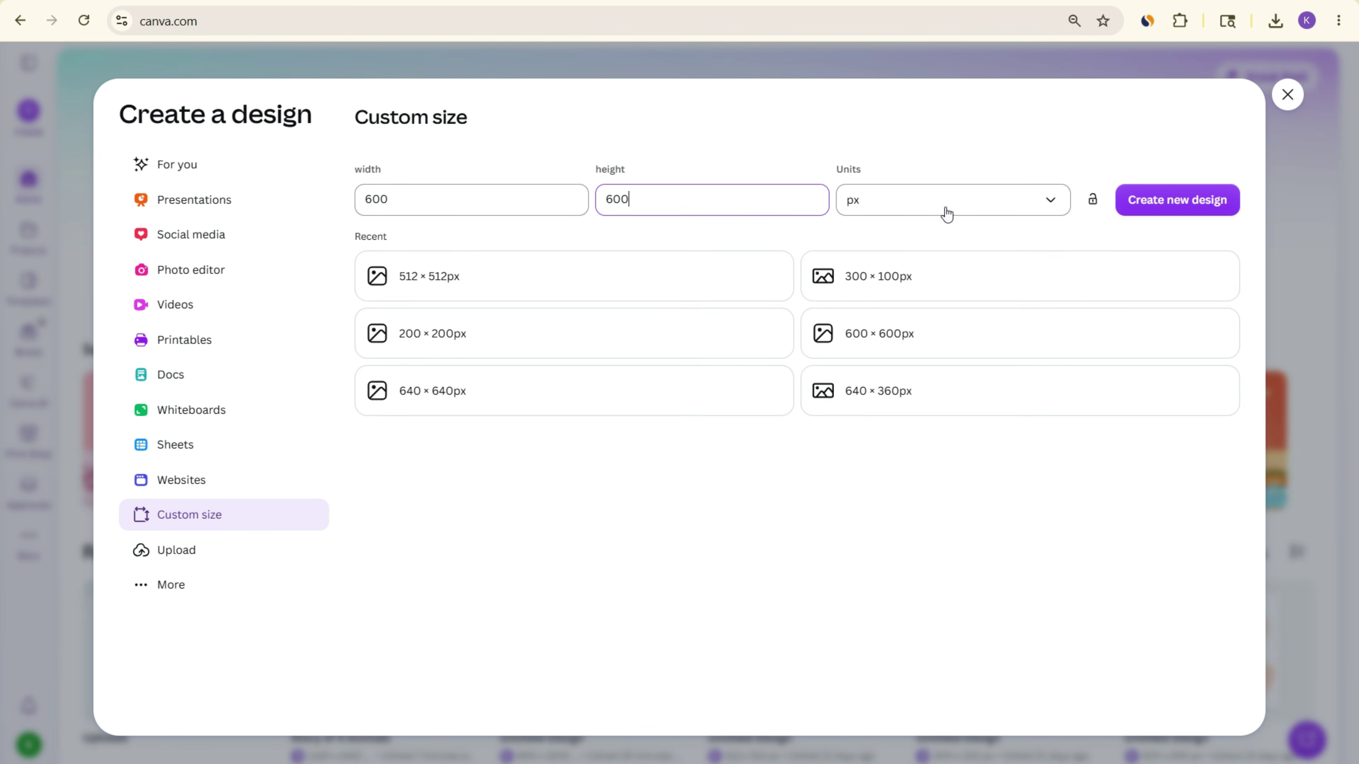
pyautogui.click(1213, 202)
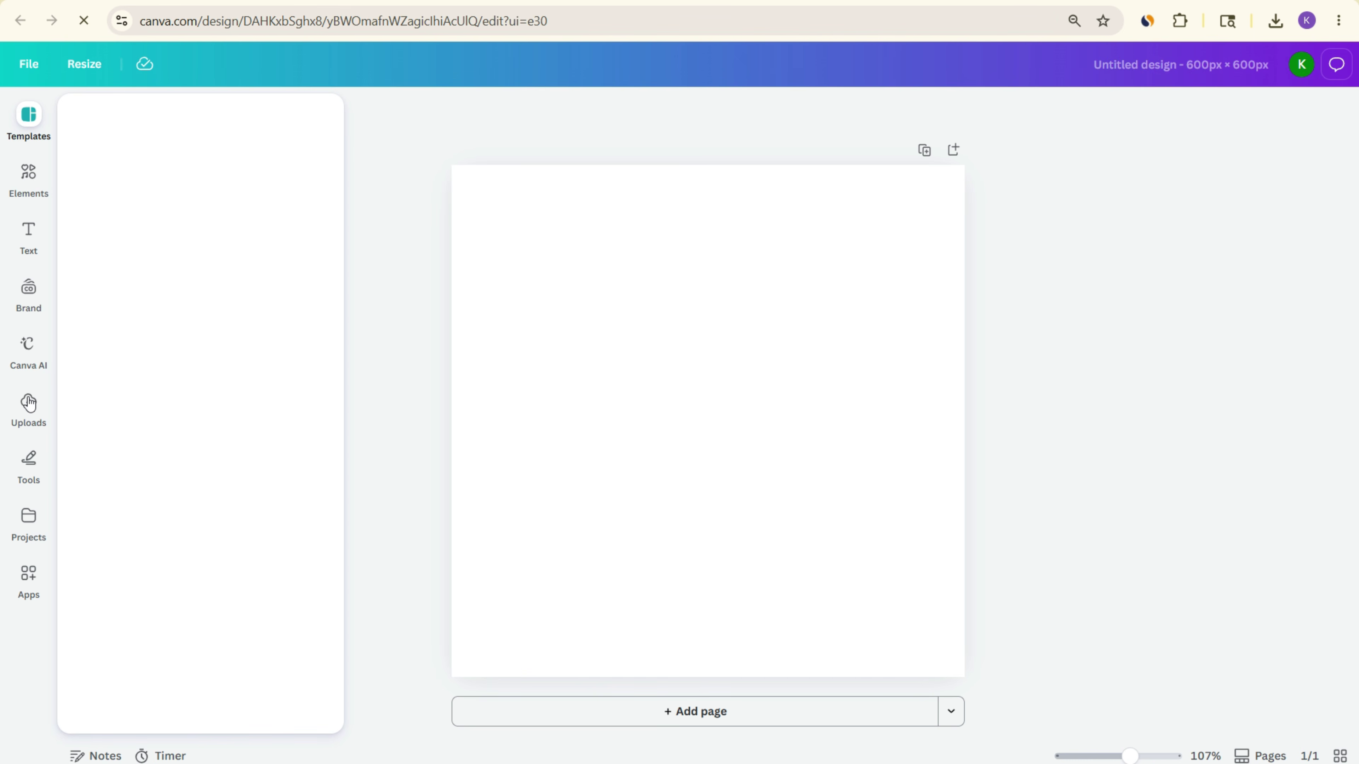
# - Upload the image 6ddc7f79-4a76-45f5-b6f0-0415166cb3df from Downloads and place it on the blank page
pyautogui.click(29, 404)
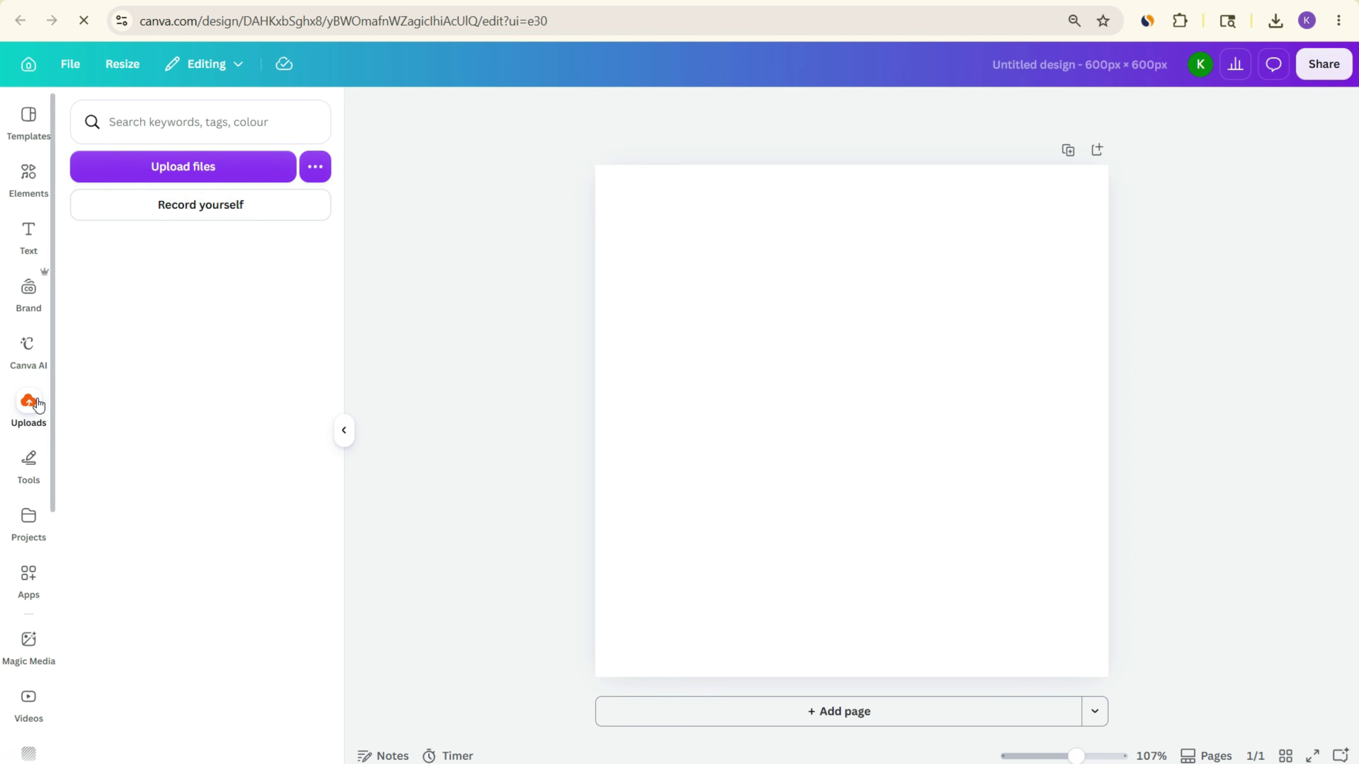
pyautogui.click(151, 166)
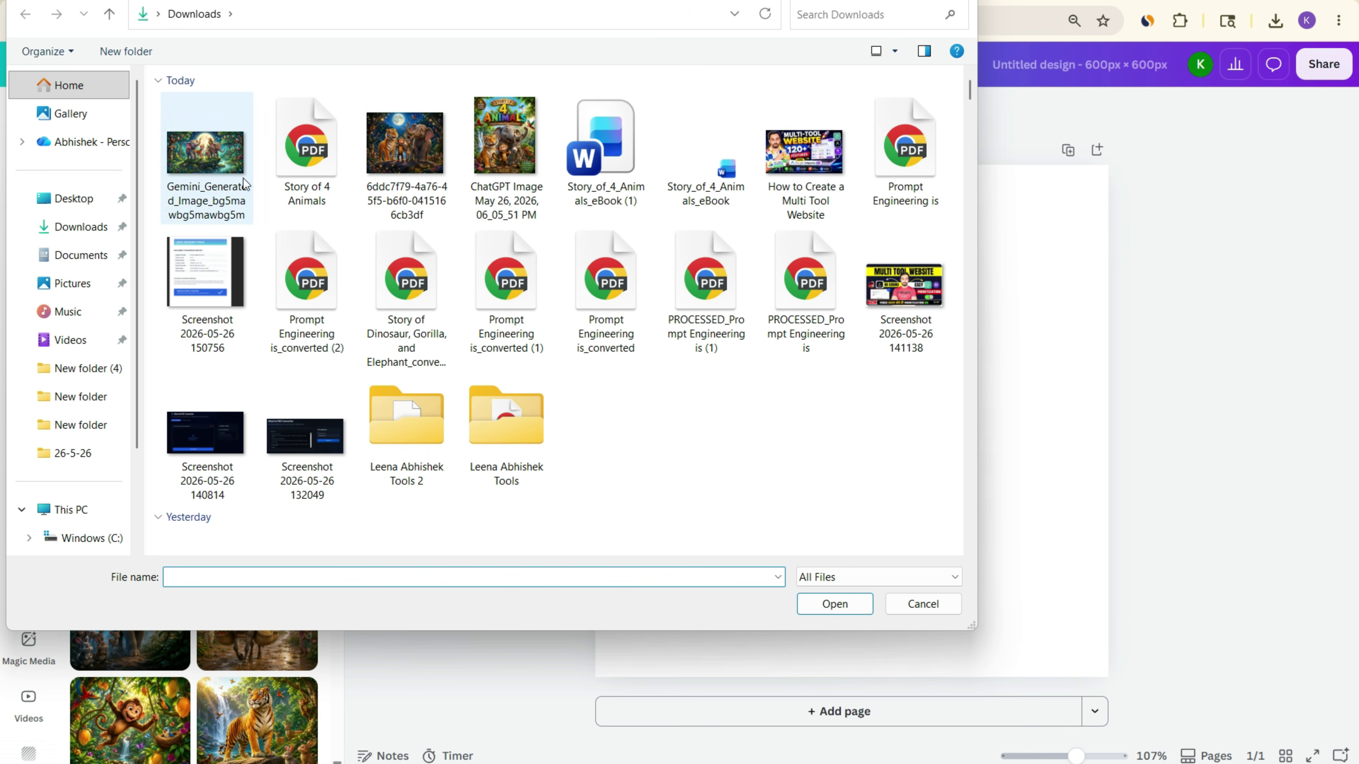
pyautogui.click(422, 152)
pyautogui.click(826, 599)
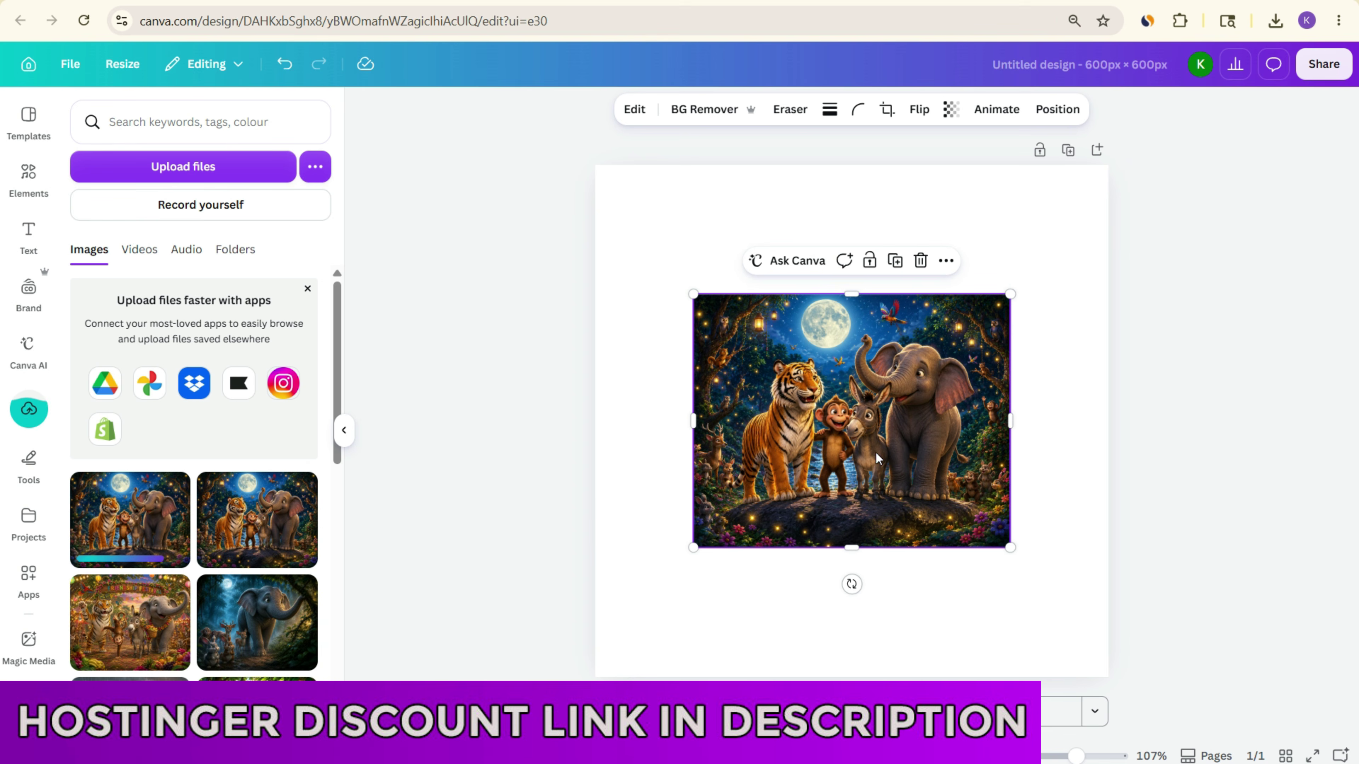
# - Enlarge the animal image until it covers the whole square page and shift it to keep all four animals in frame
pyautogui.moveTo(877, 458); pyautogui.dragTo(771, 326)
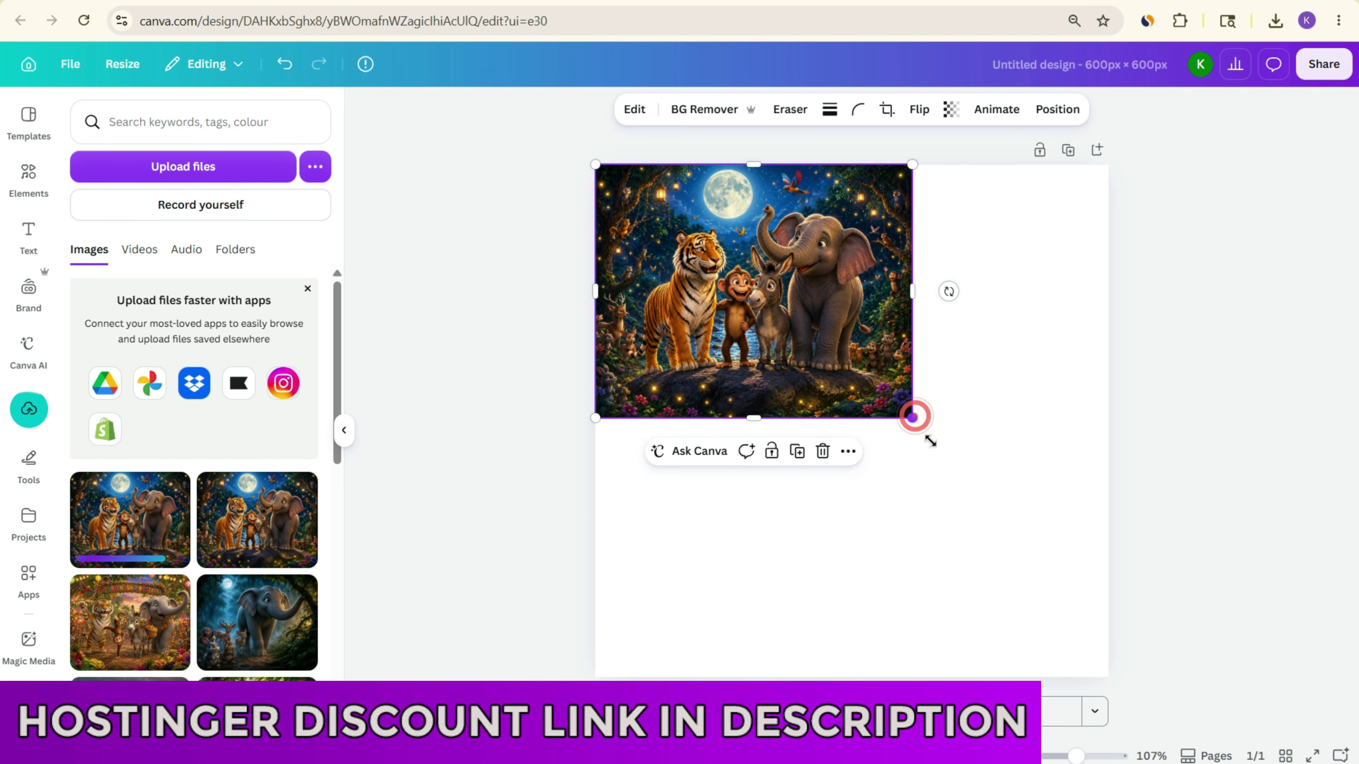
pyautogui.moveTo(930, 441); pyautogui.dragTo(1220, 699)
pyautogui.moveTo(1063, 564); pyautogui.dragTo(989, 566)
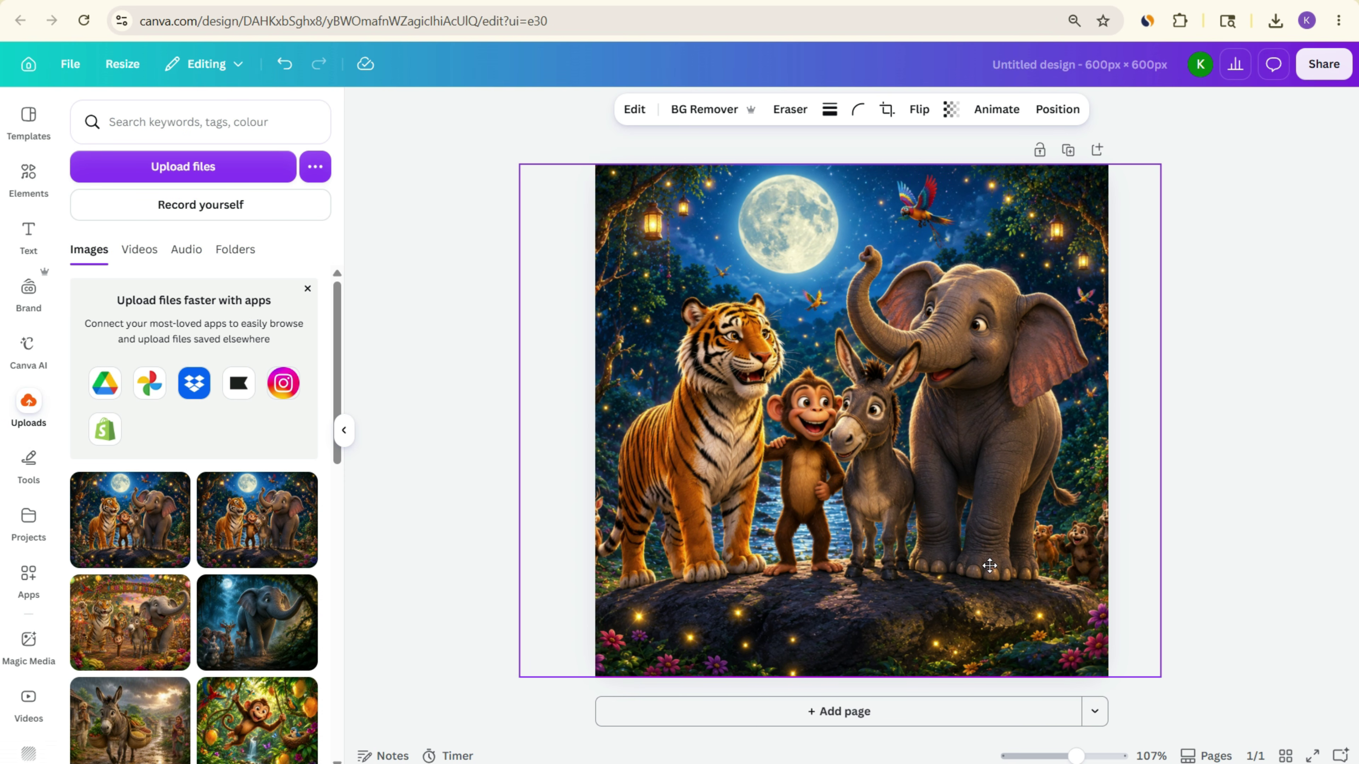
pyautogui.click(1289, 325)
# - Download the square design as a JPG
pyautogui.click(1323, 65)
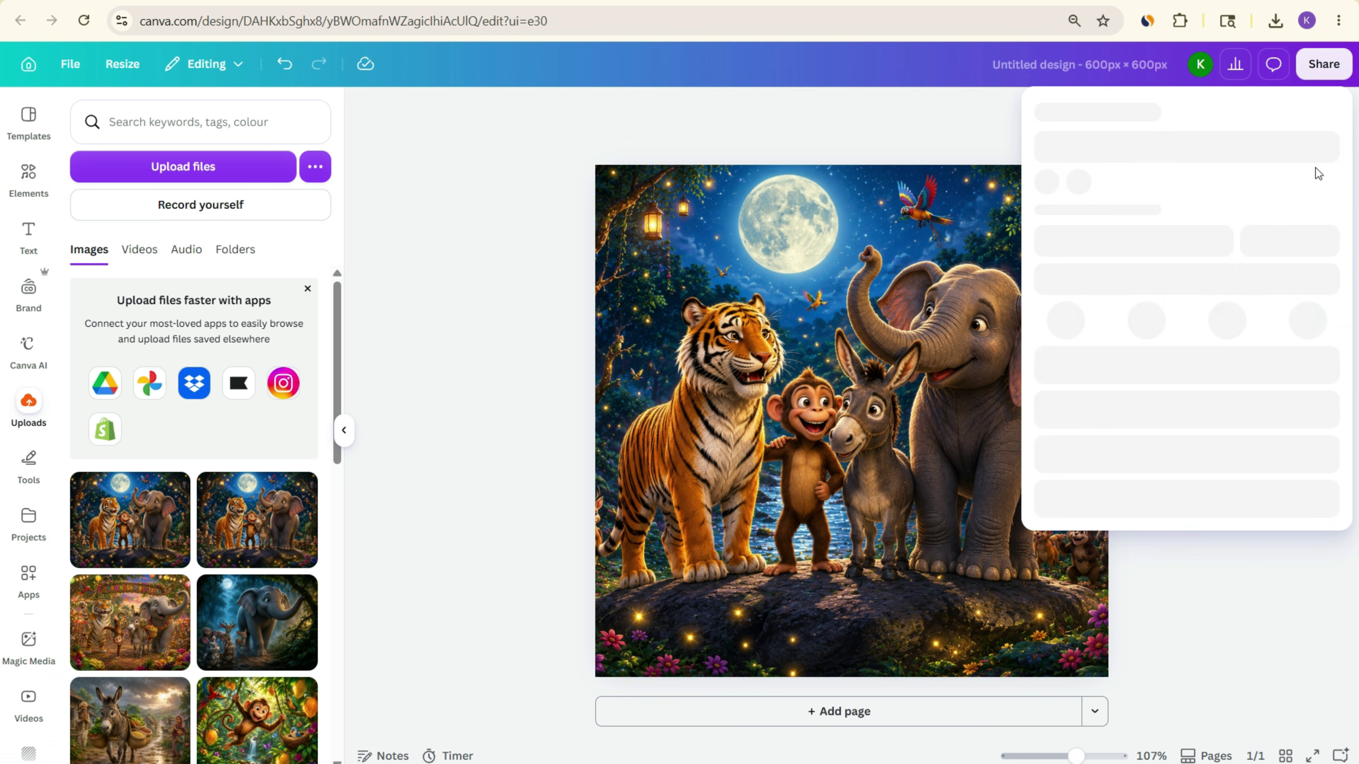
pyautogui.click(1066, 423)
pyautogui.click(1165, 176)
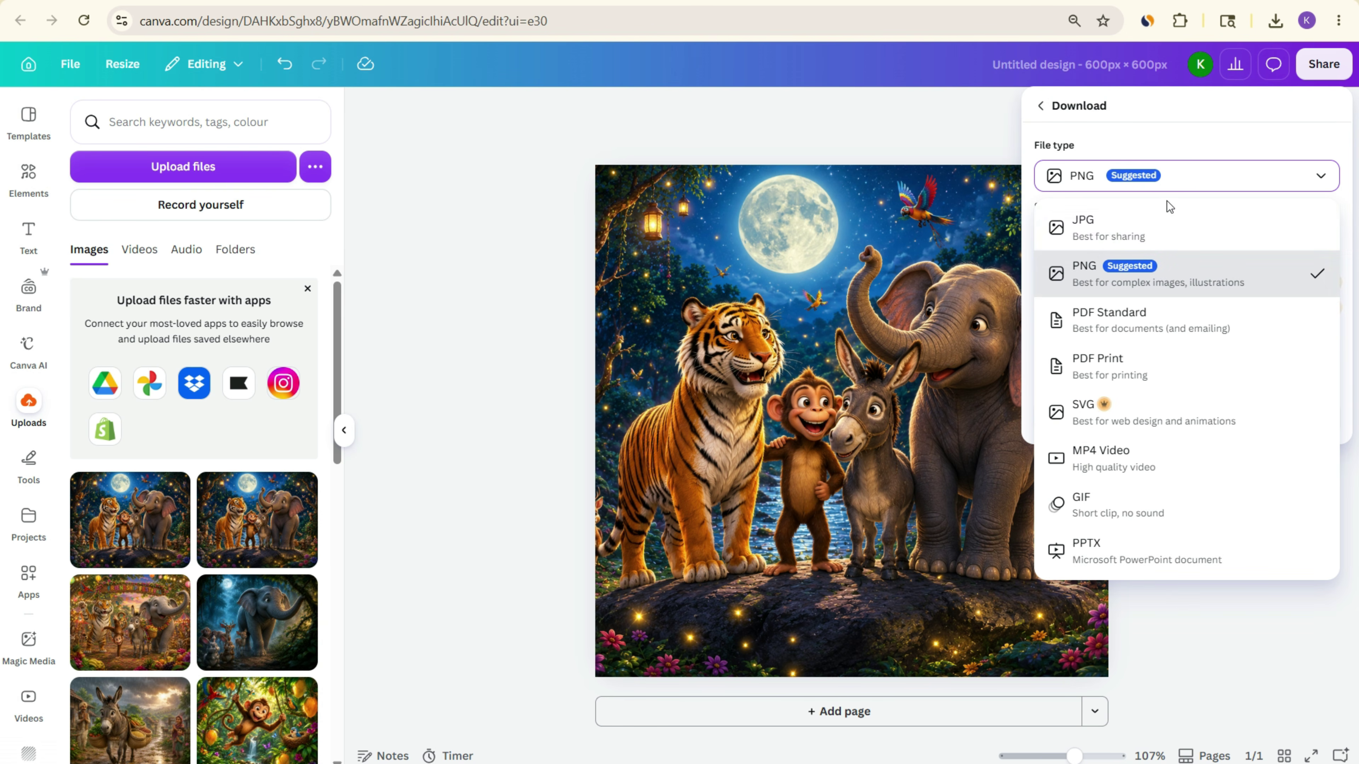
pyautogui.click(1077, 225)
pyautogui.click(1181, 436)
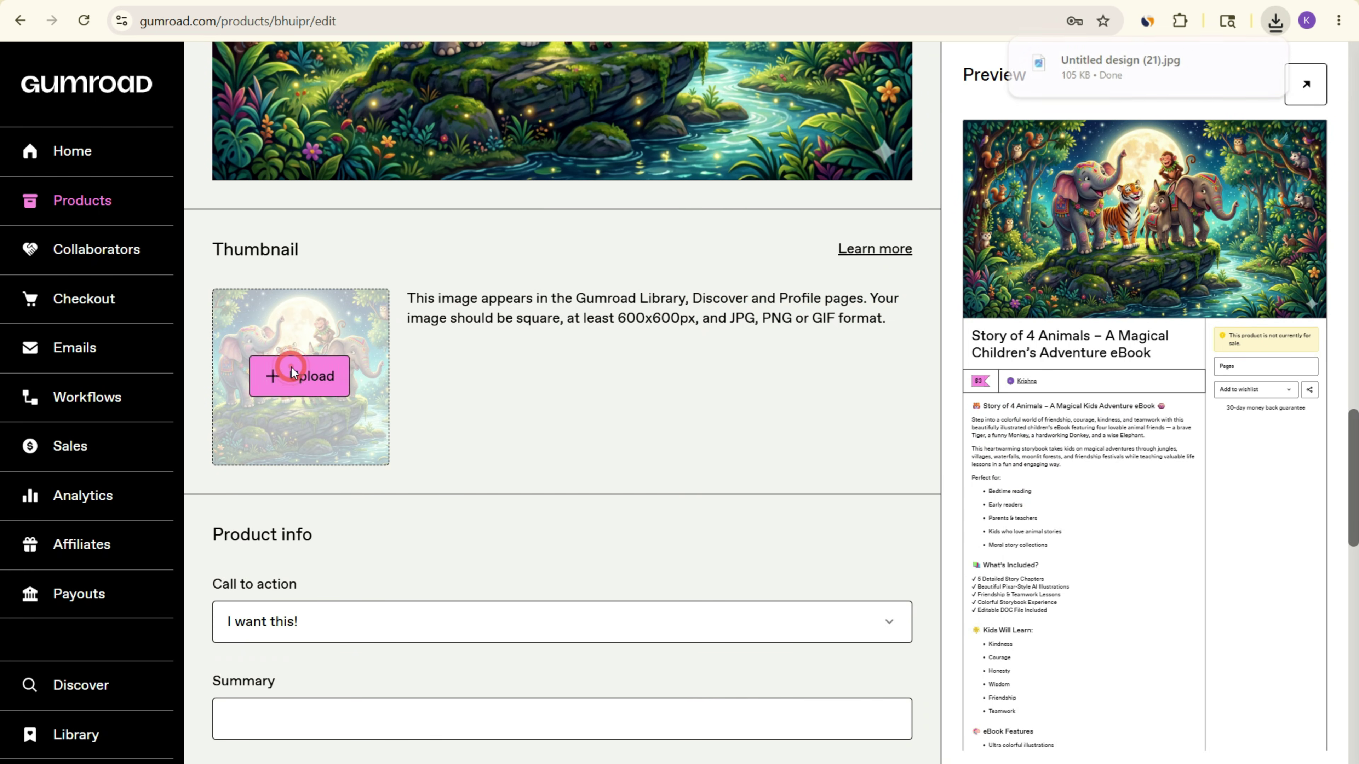
# - Back on the Gumroad product page, upload Untitled design (21) from Downloads as the thumbnail
pyautogui.click(291, 368)
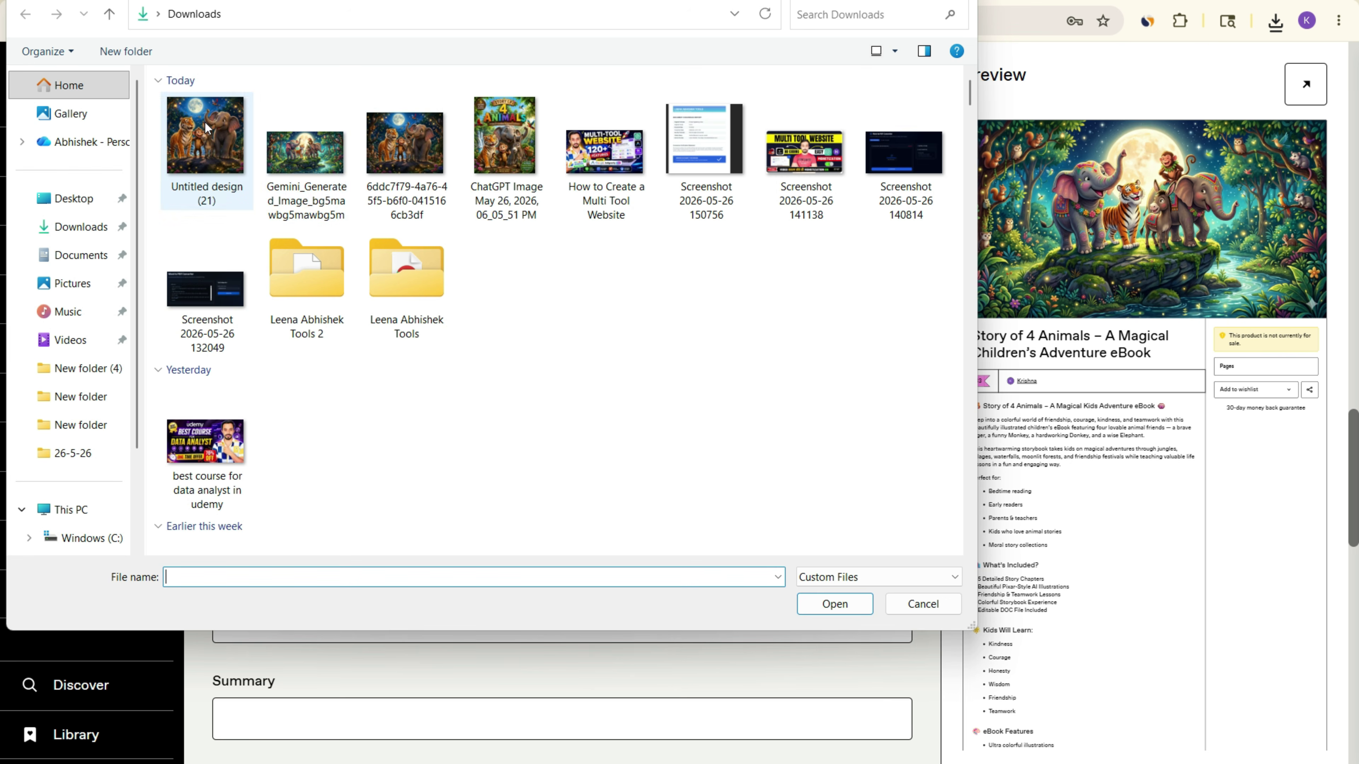
pyautogui.click(204, 122)
pyautogui.click(838, 607)
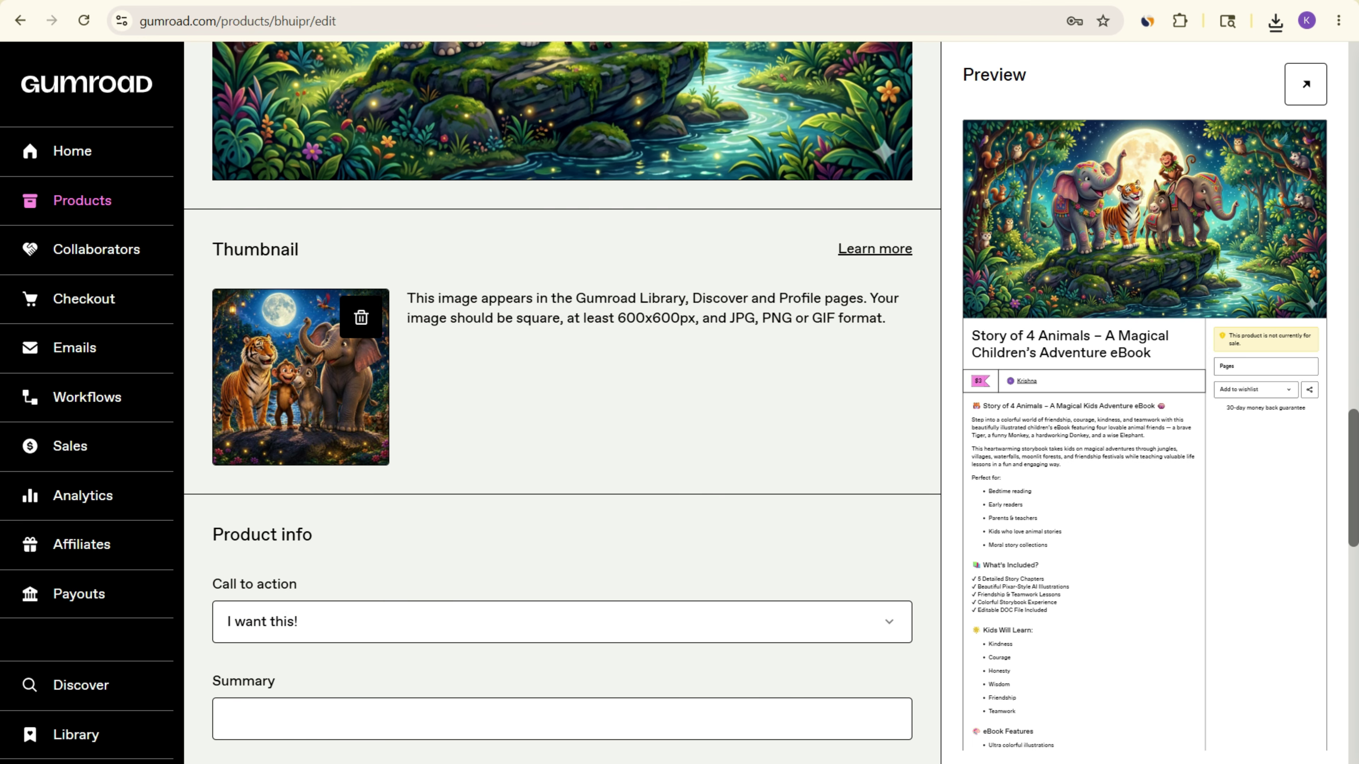
pyautogui.hotkey('ctrl', 'Tab')
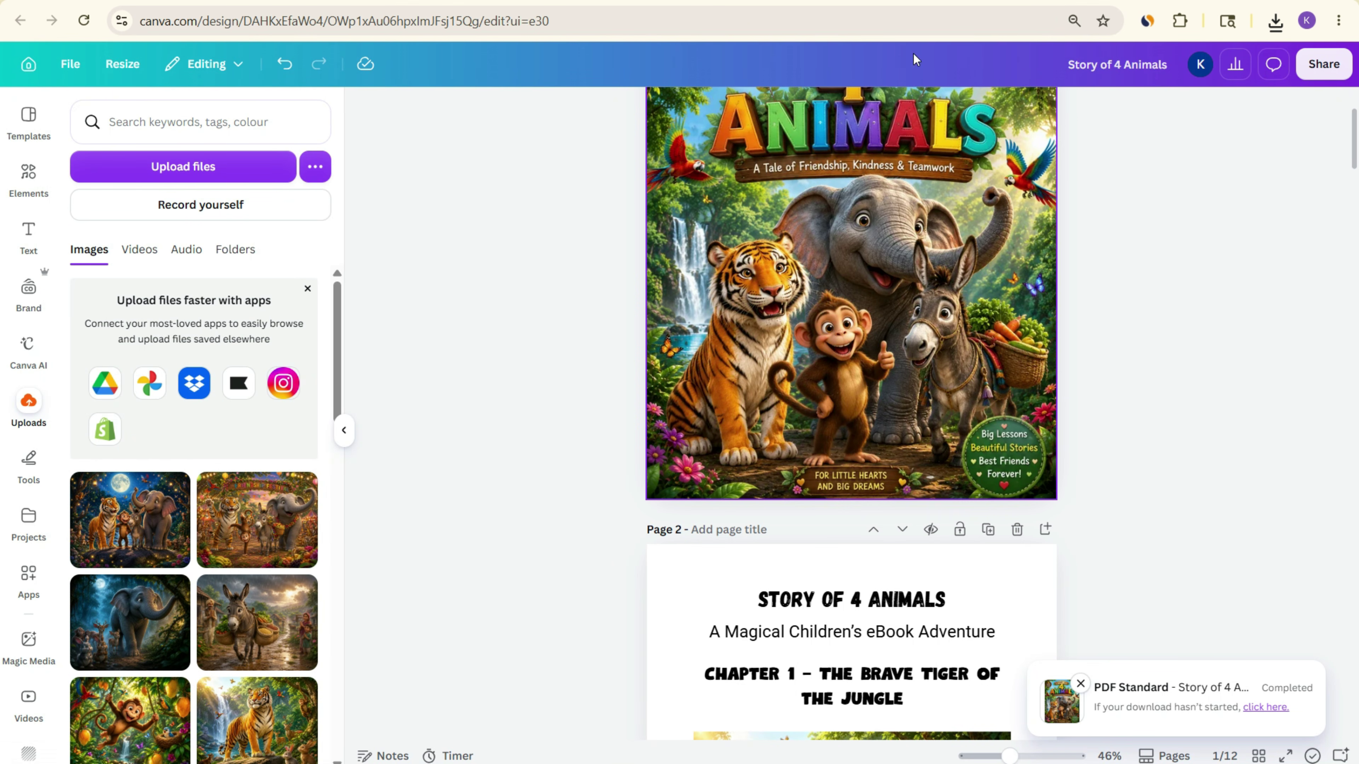
pyautogui.hotkey('ctrl', 'Tab')
pyautogui.hotkey('ctrl', 'Tab')
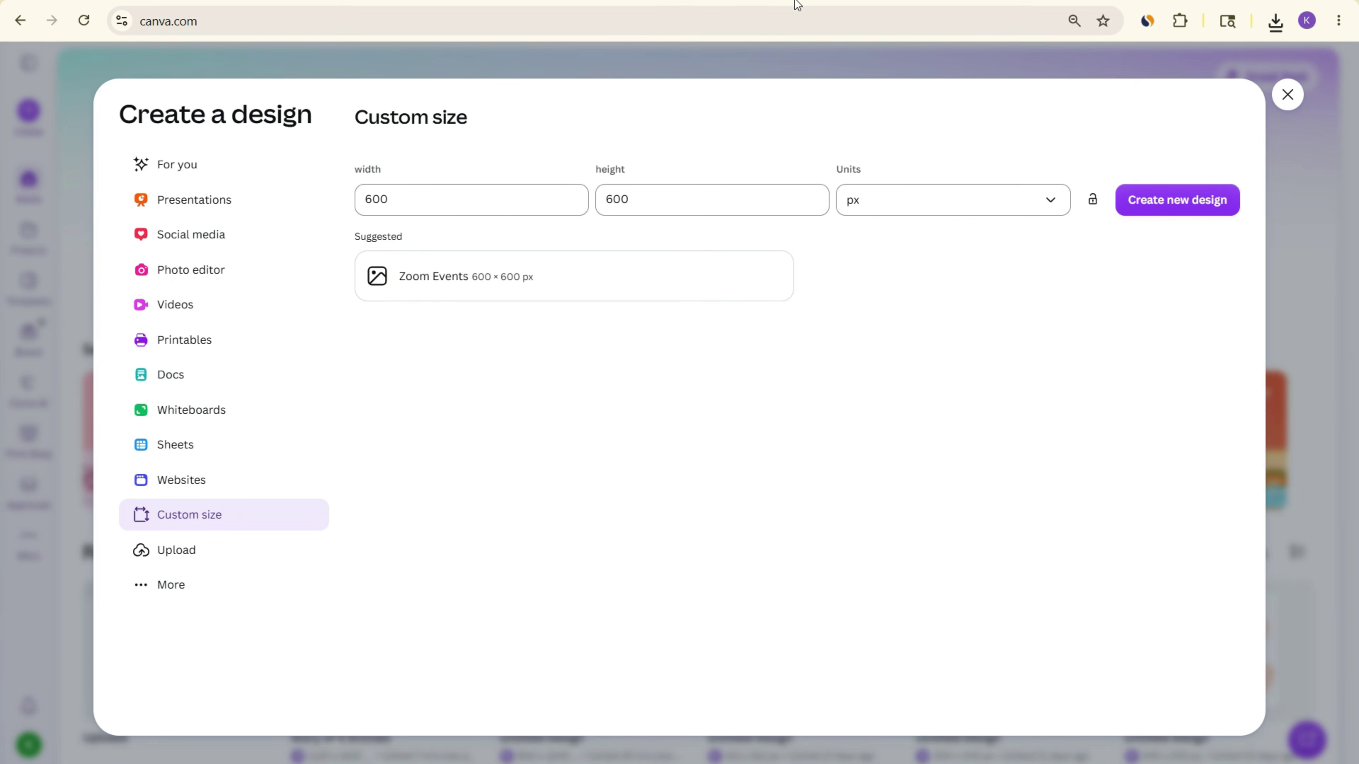
pyautogui.hotkey('ctrl', 'Tab')
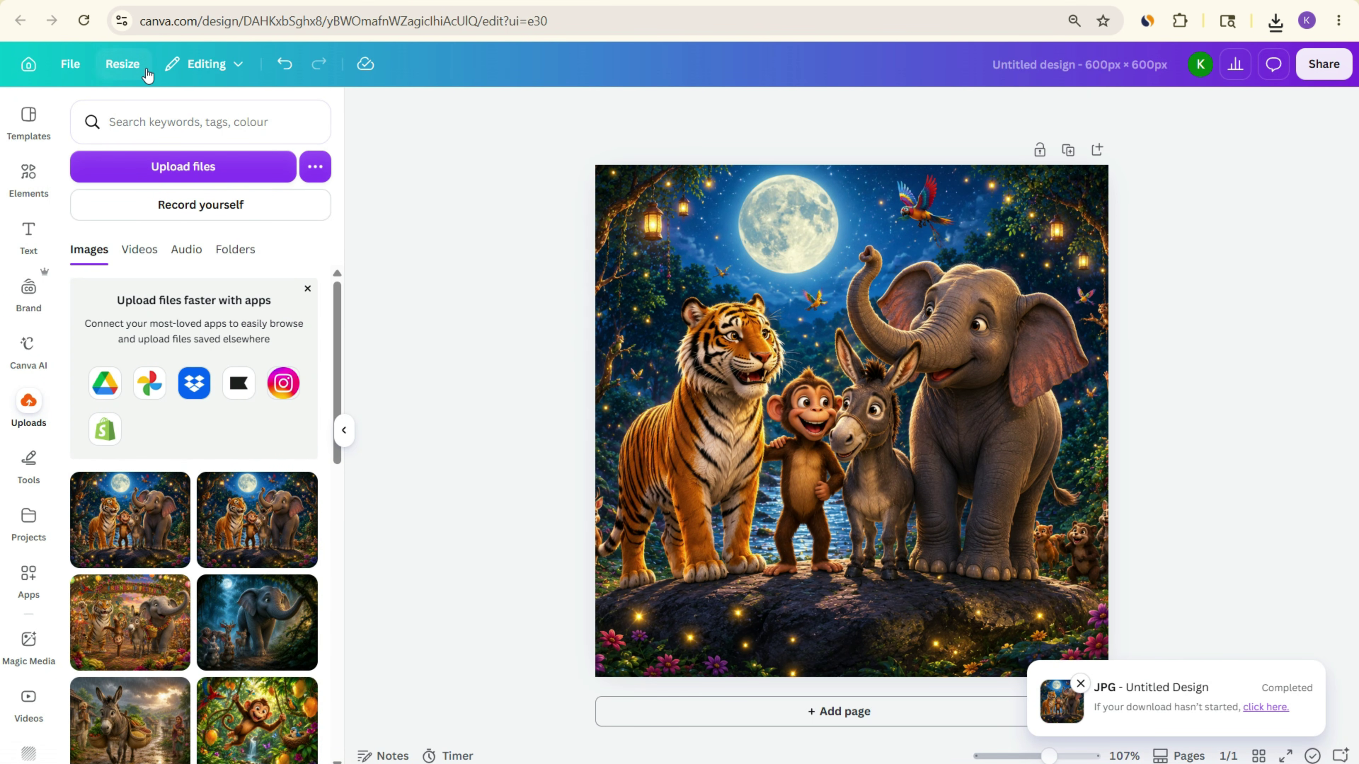
pyautogui.hotkey('ctrl', 'Tab')
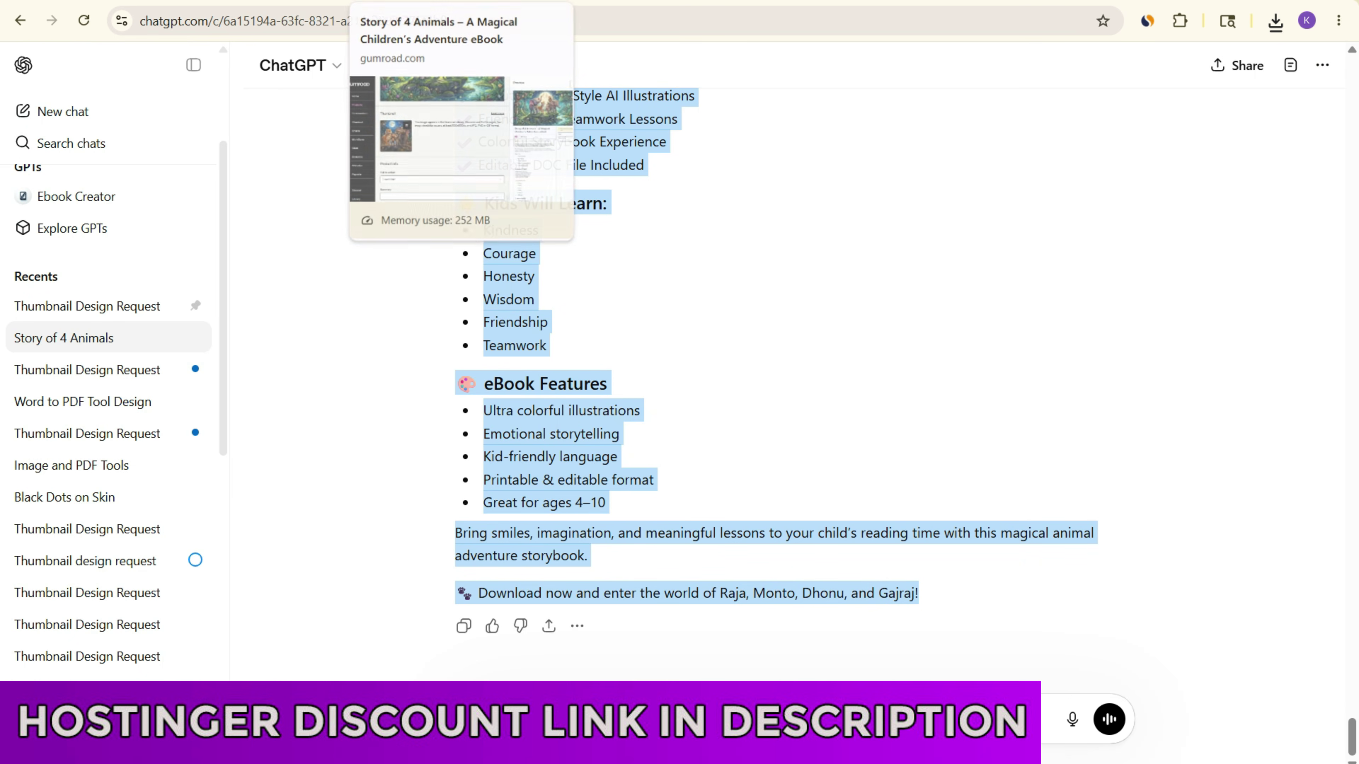
pyautogui.hotkey('ctrl', 'Tab')
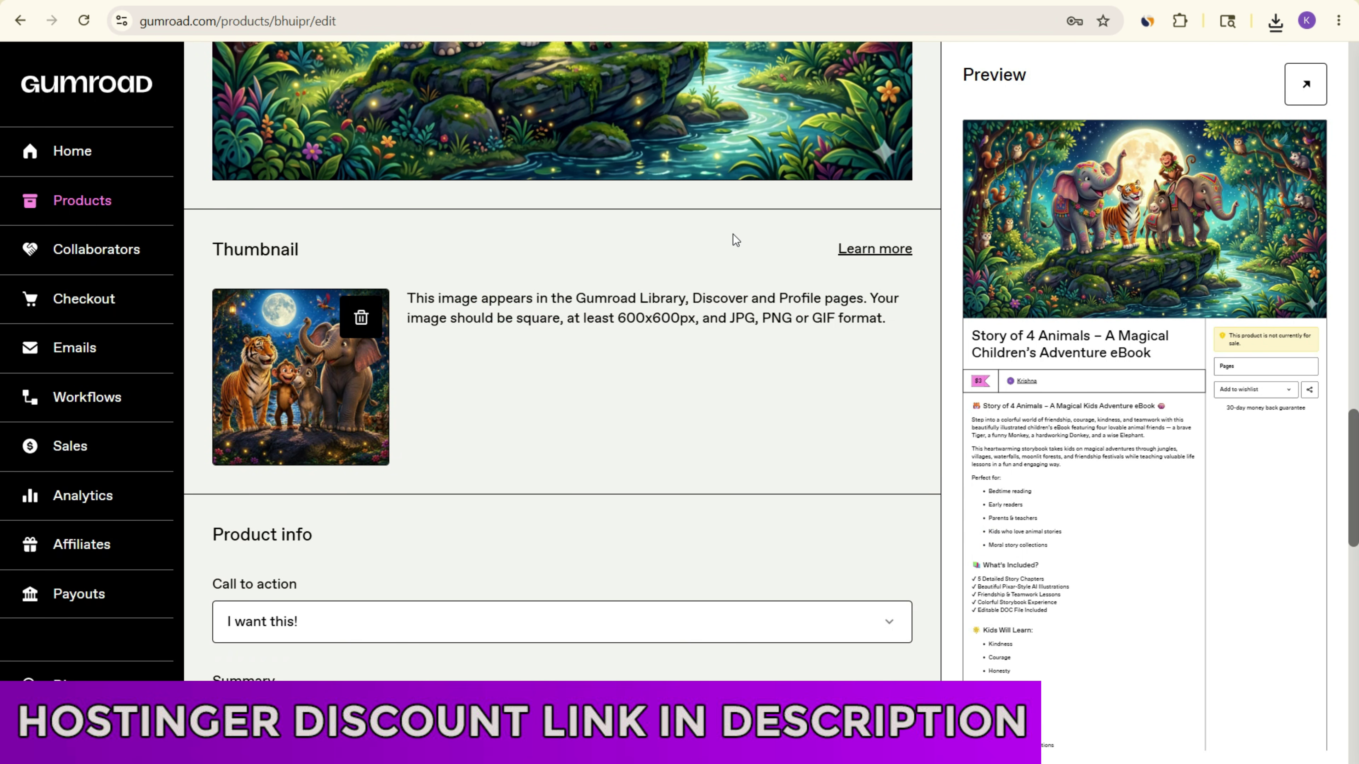
# - Choose "I want this!" as the product's call to action
pyautogui.scroll(5, 836, 428)
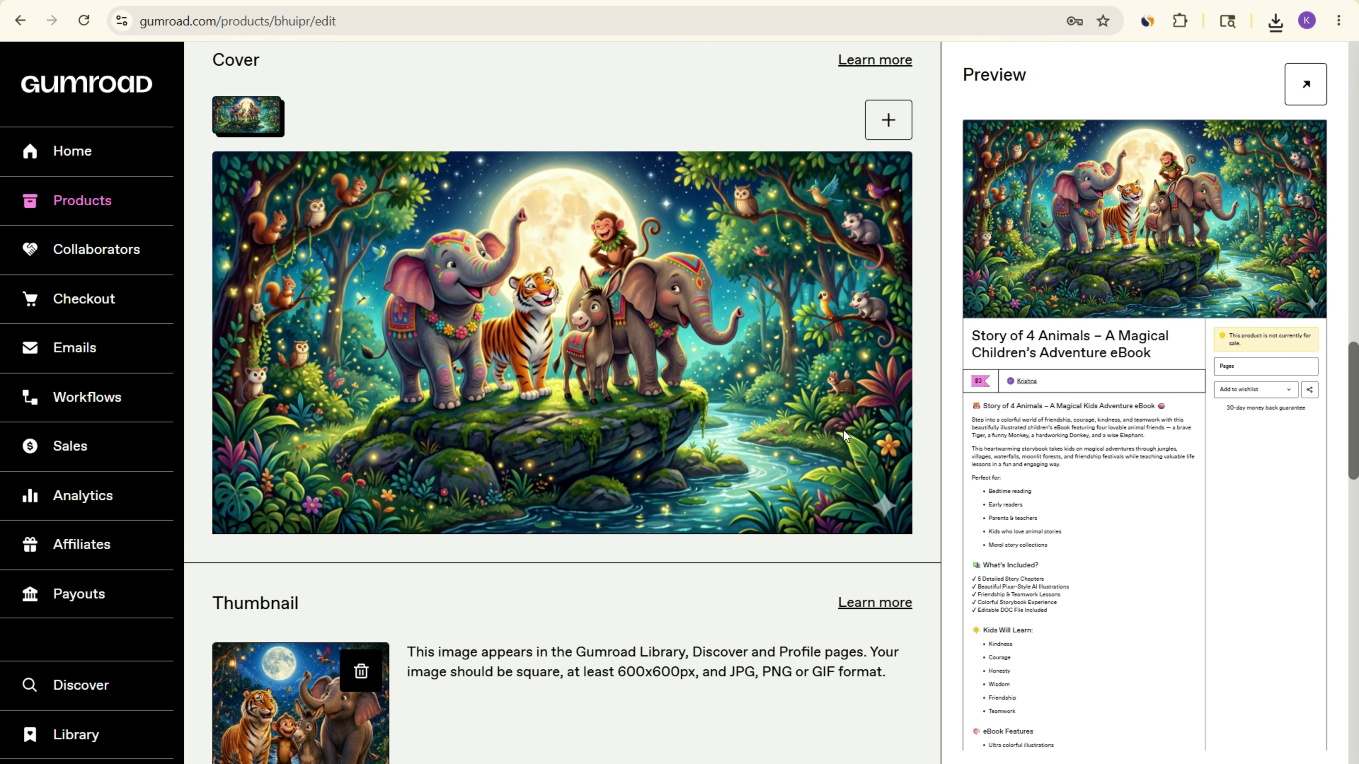
pyautogui.scroll(2, 828, 478)
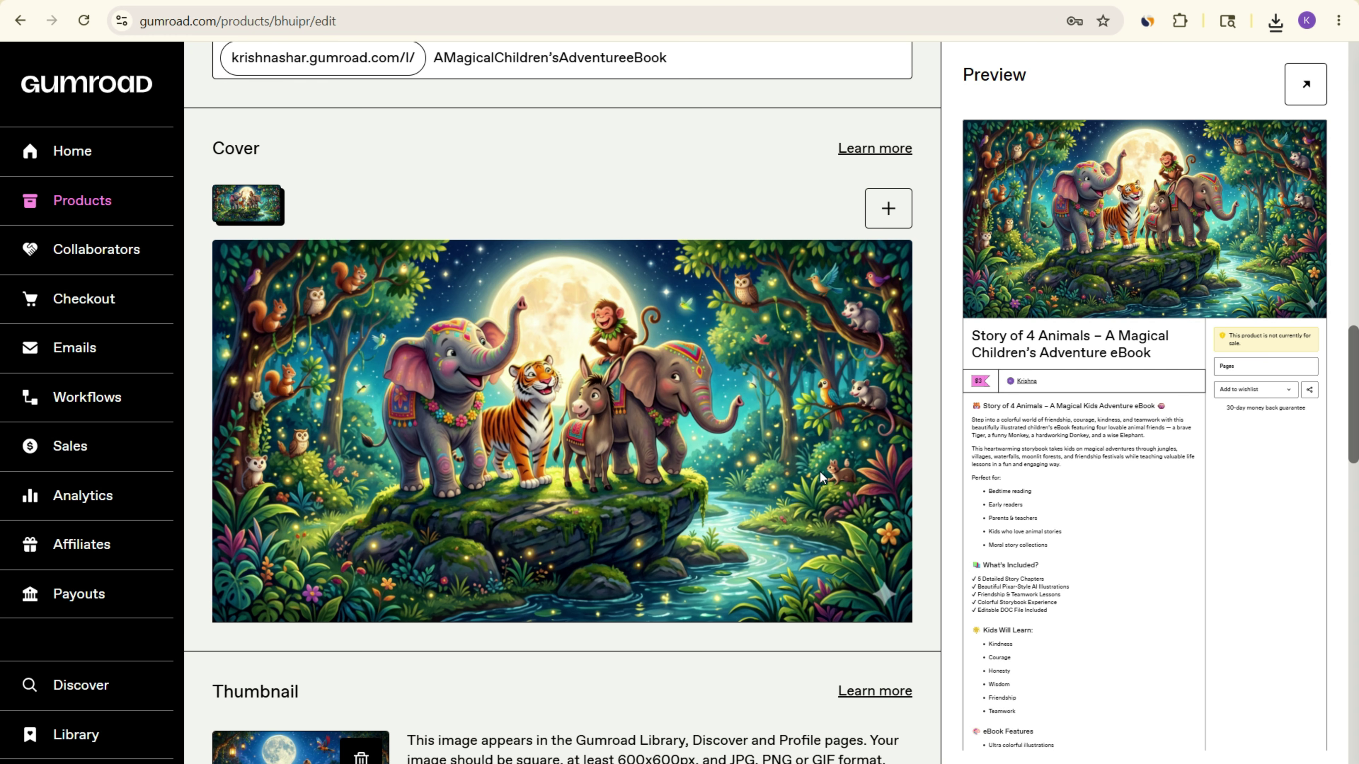
pyautogui.scroll(-6, 443, 464)
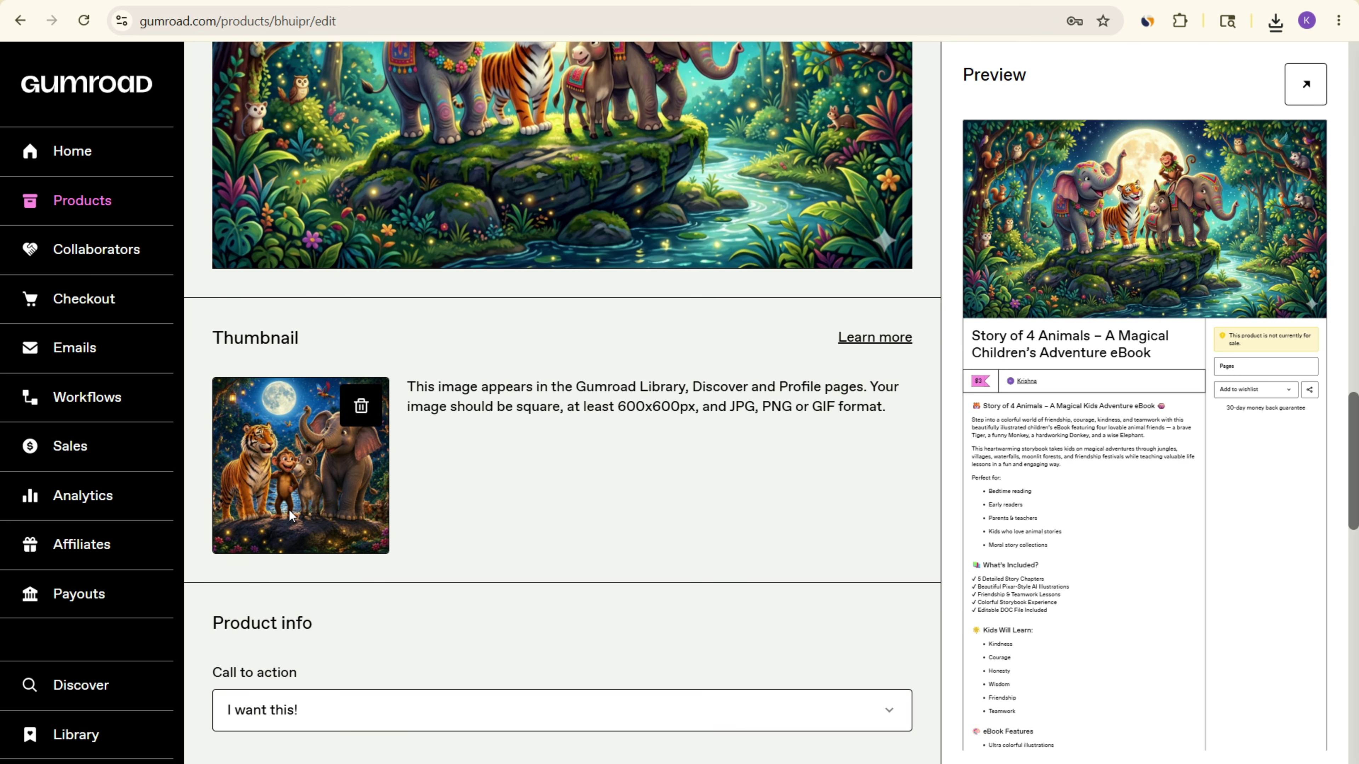
pyautogui.scroll(-5, 289, 512)
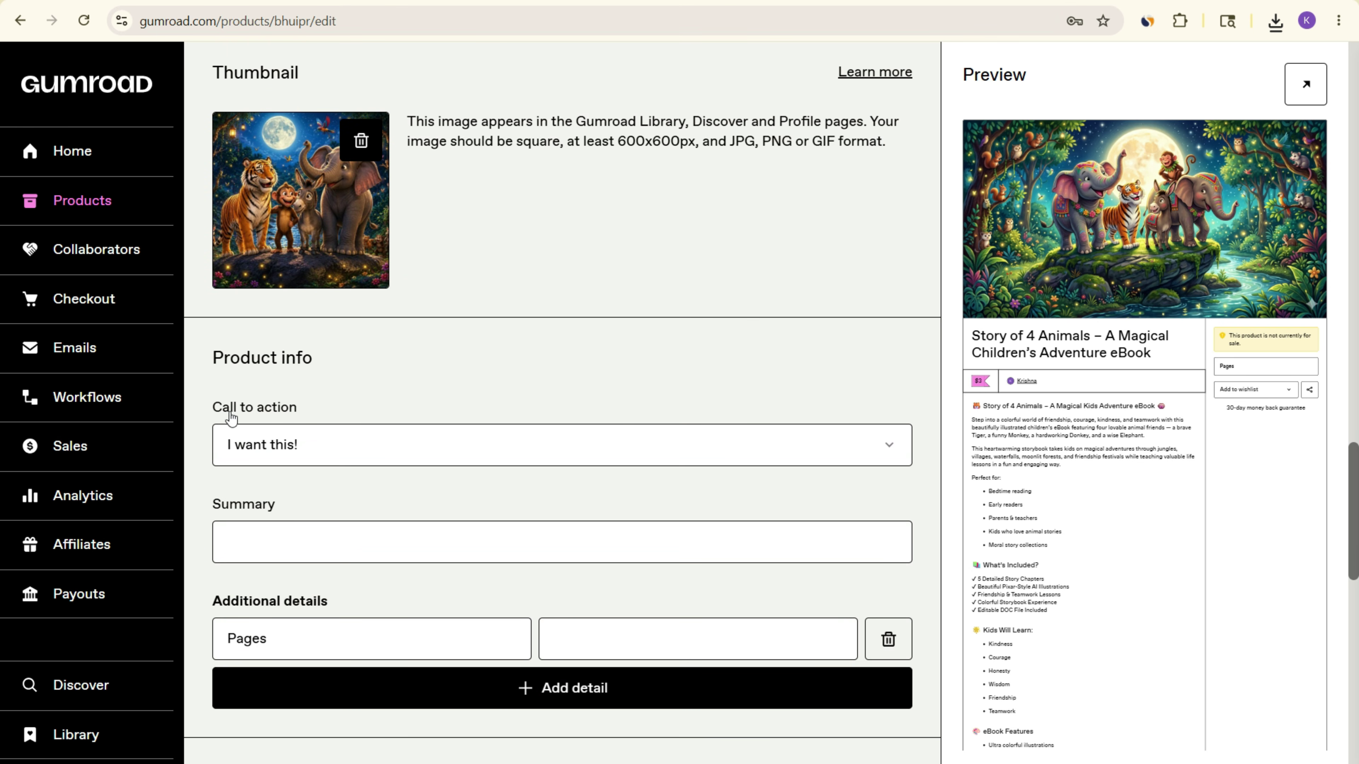
pyautogui.click(341, 438)
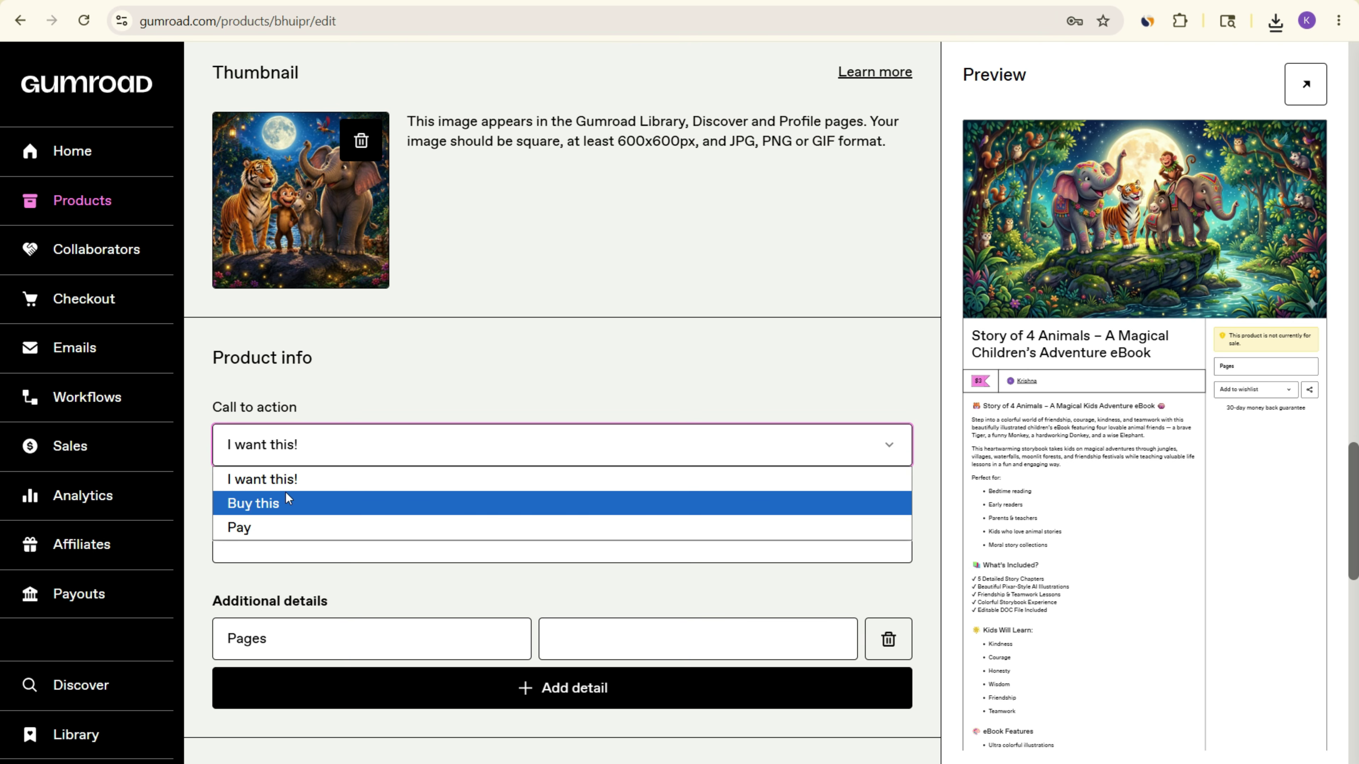
pyautogui.click(297, 479)
pyautogui.scroll(-3, 302, 364)
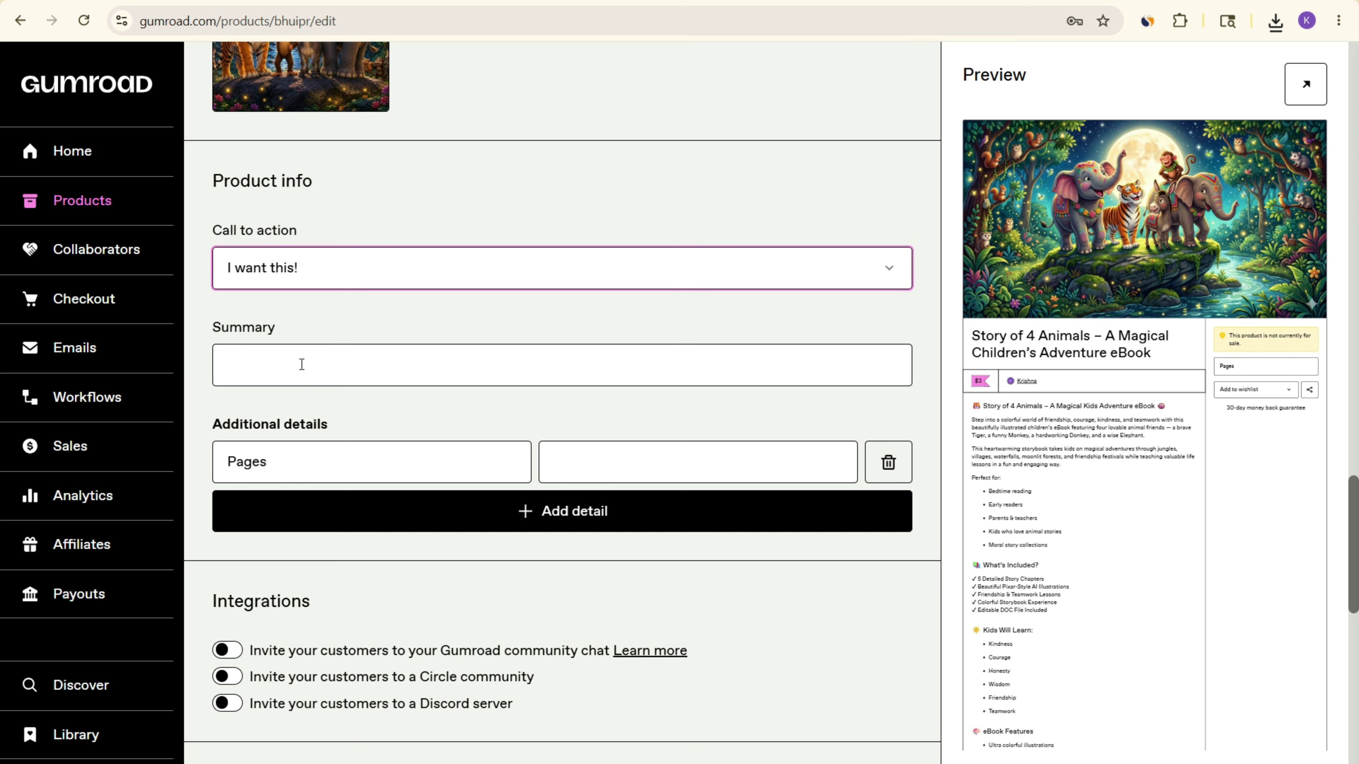
# - Fill in the product's Summary with the first paragraph of the description, from "Step into a colorful world" to "a wise Elephant."
pyautogui.click(302, 363)
pyautogui.scroll(15, 550, 450)
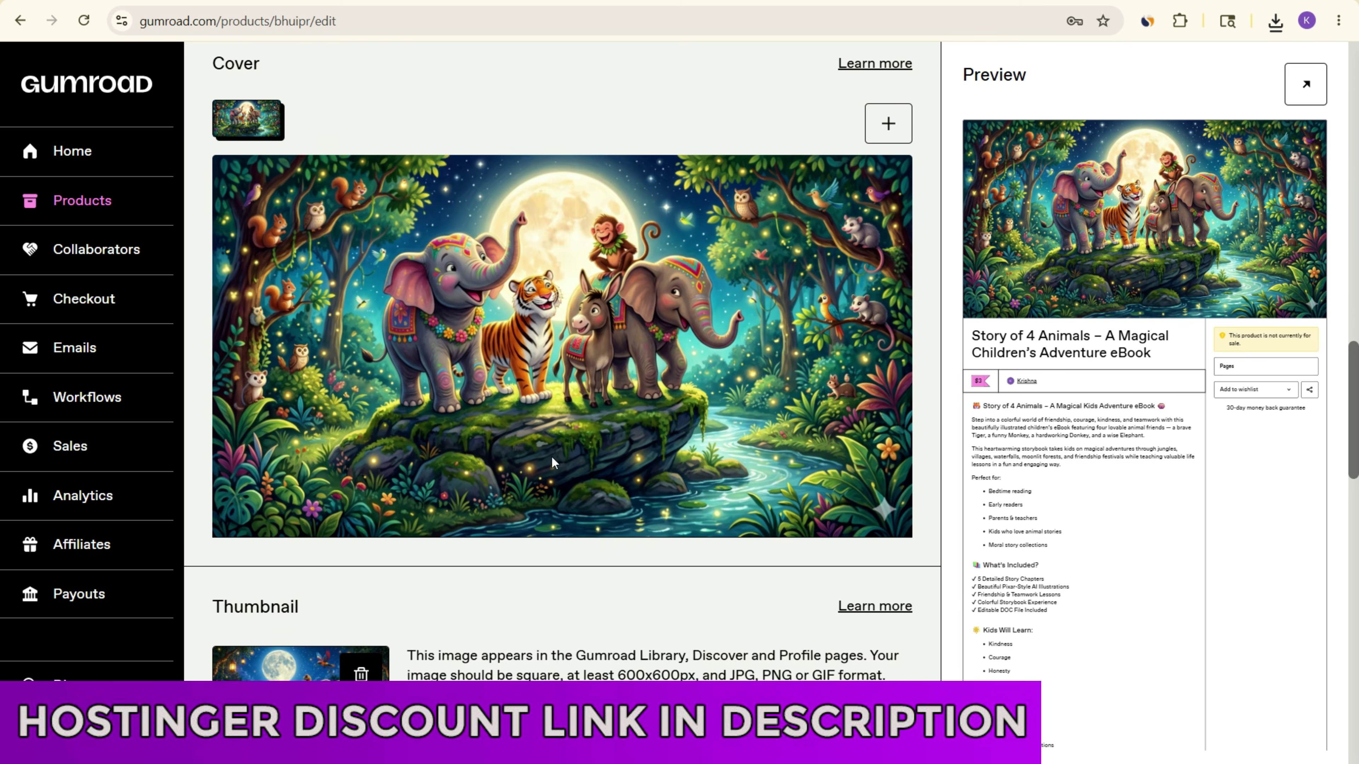
pyautogui.scroll(15, 548, 442)
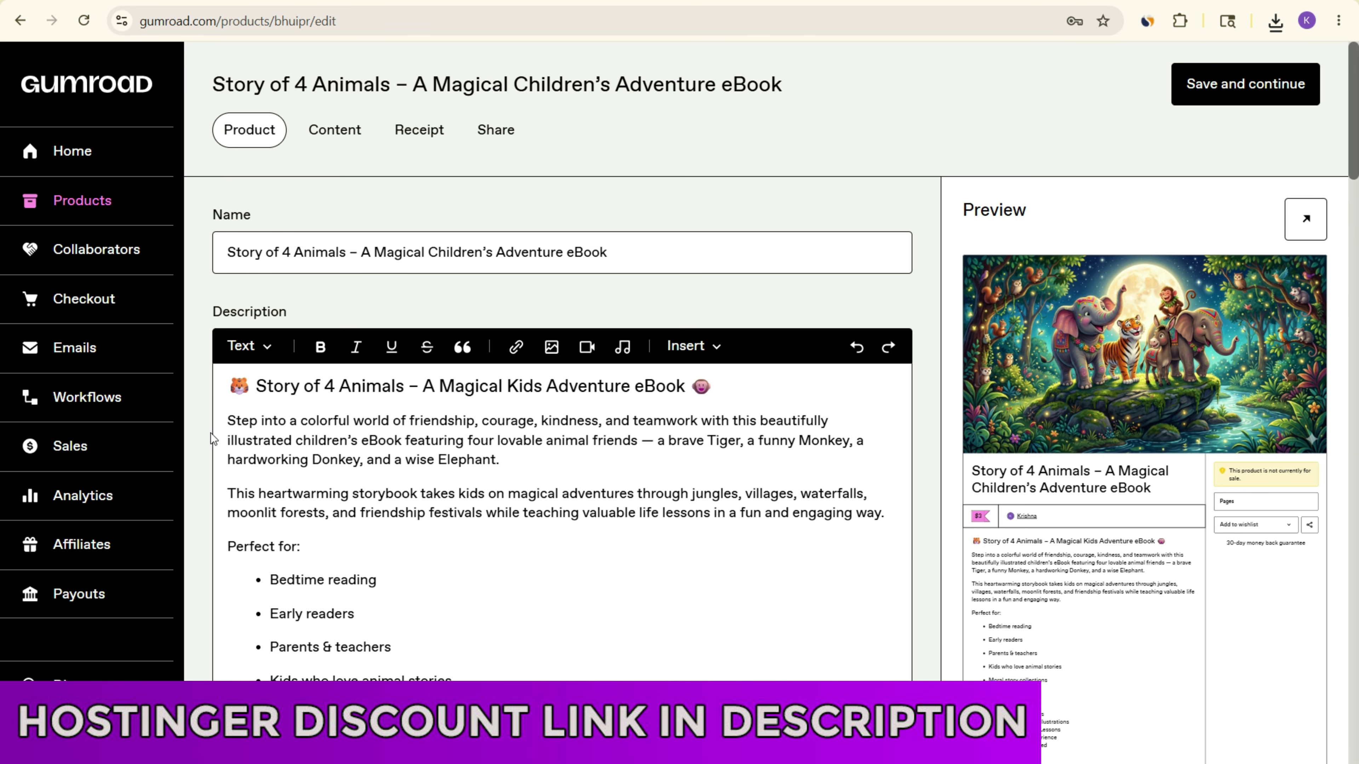
pyautogui.moveTo(229, 421); pyautogui.dragTo(538, 455)
pyautogui.hotkey('ctrl', 'c')
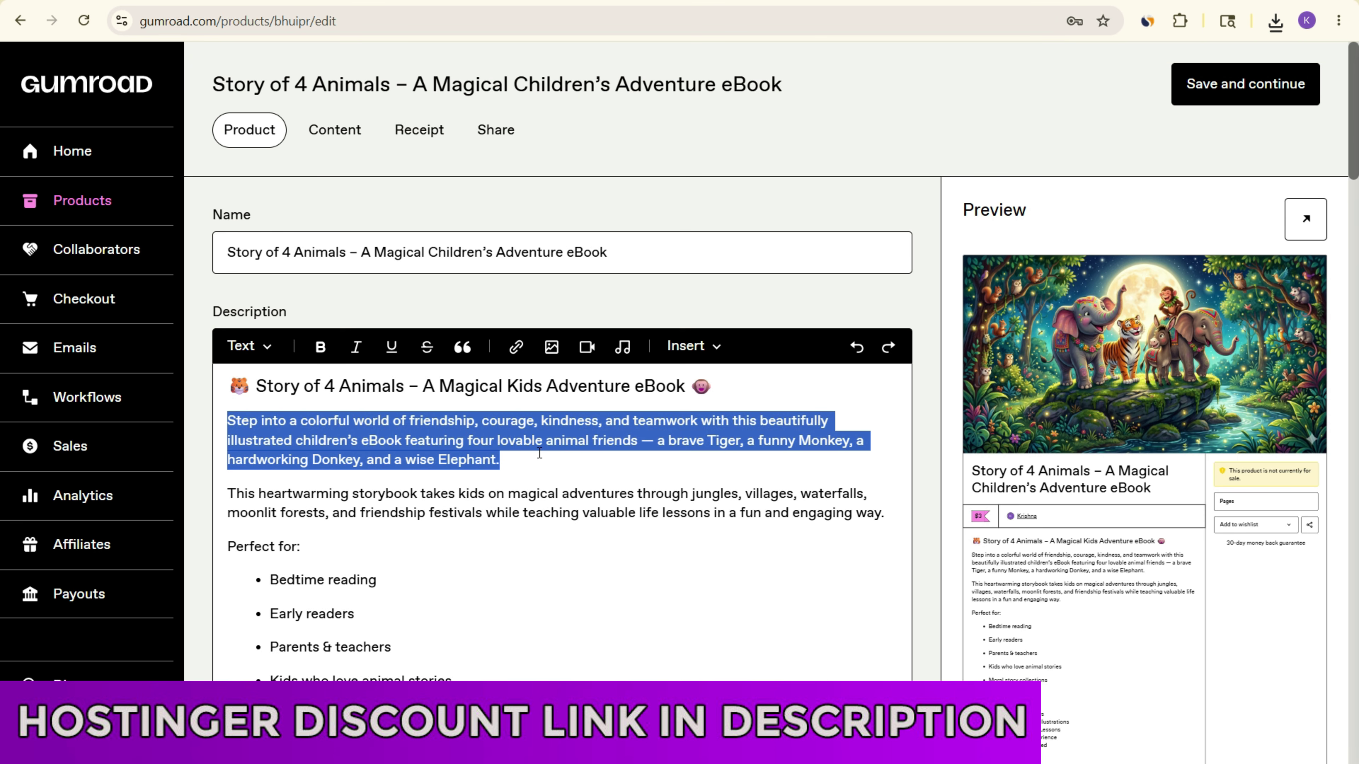
pyautogui.scroll(-20, 539, 453)
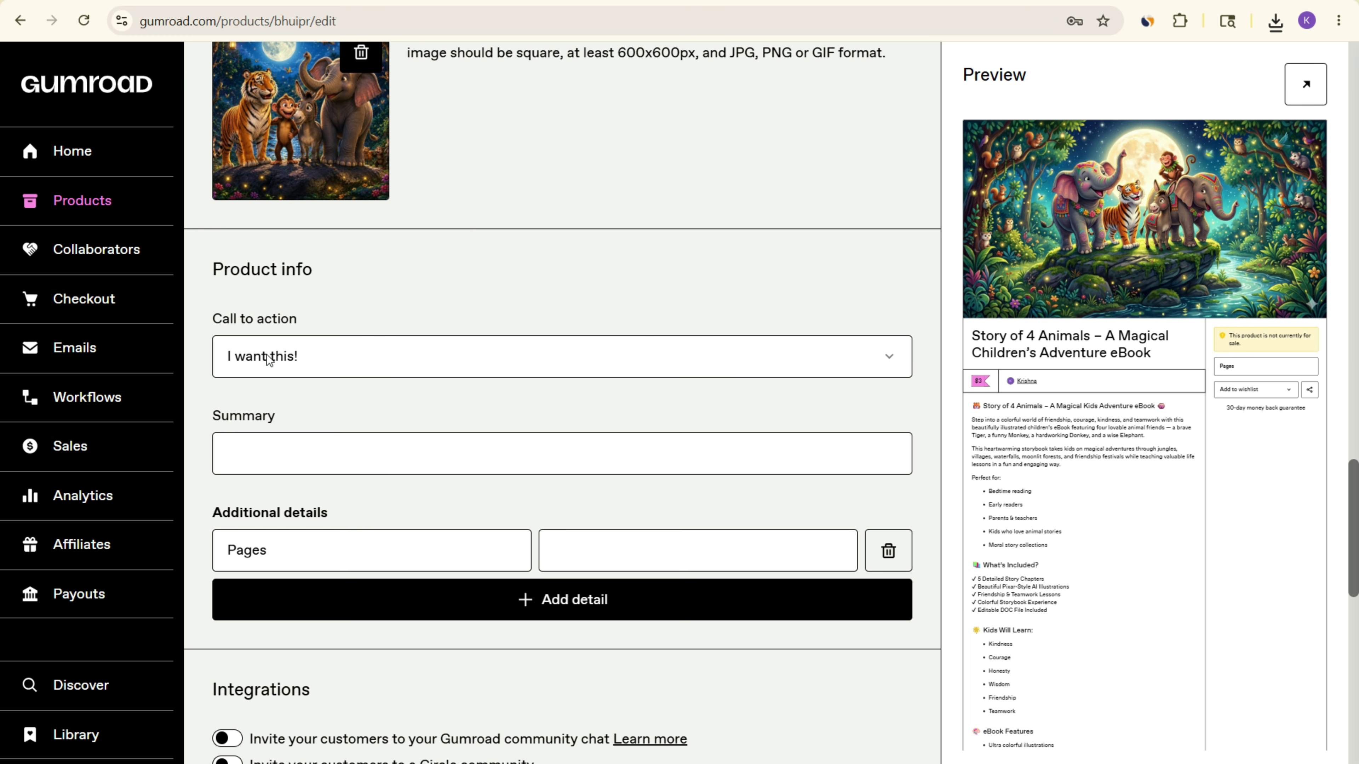
pyautogui.click(267, 434)
pyautogui.hotkey('ctrl', 'v')
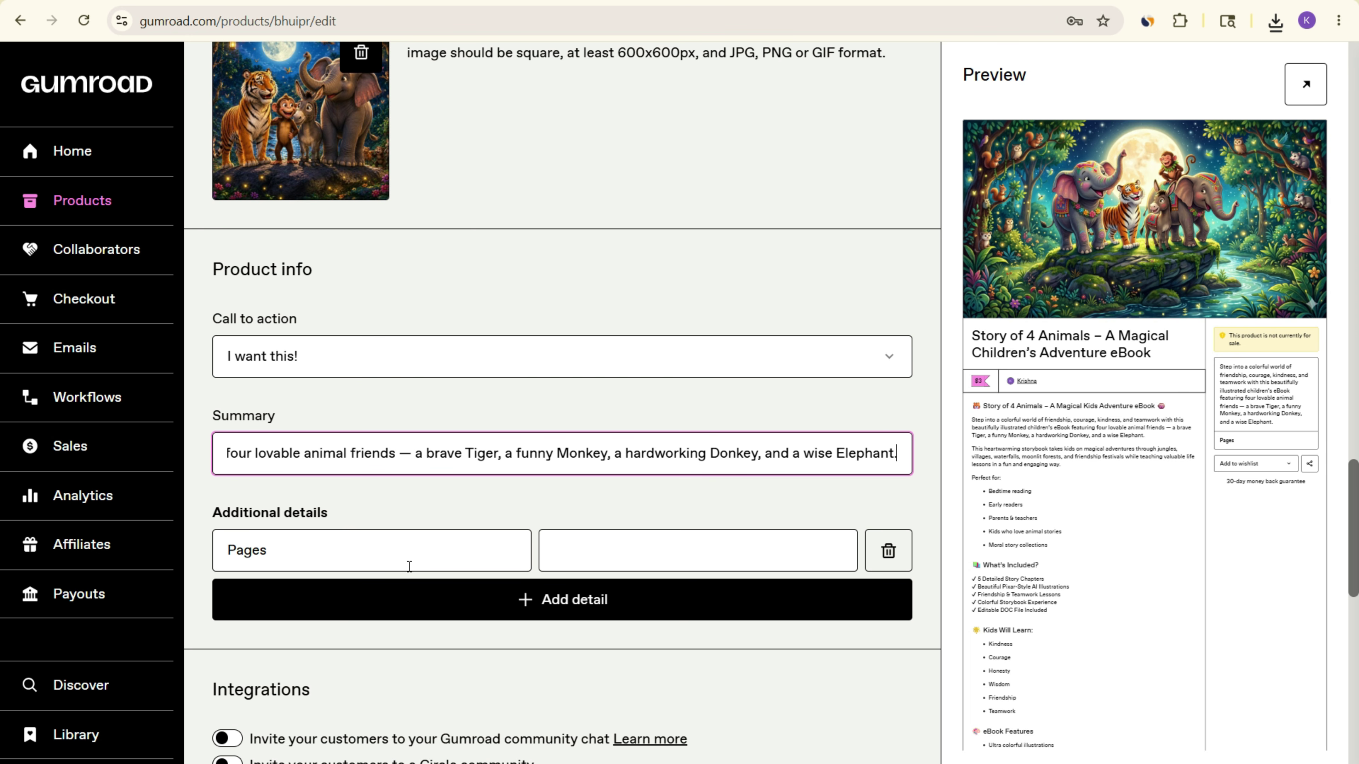
# - Set the Pages entry in the additional details to 12
pyautogui.click(576, 547)
pyautogui.write('12')
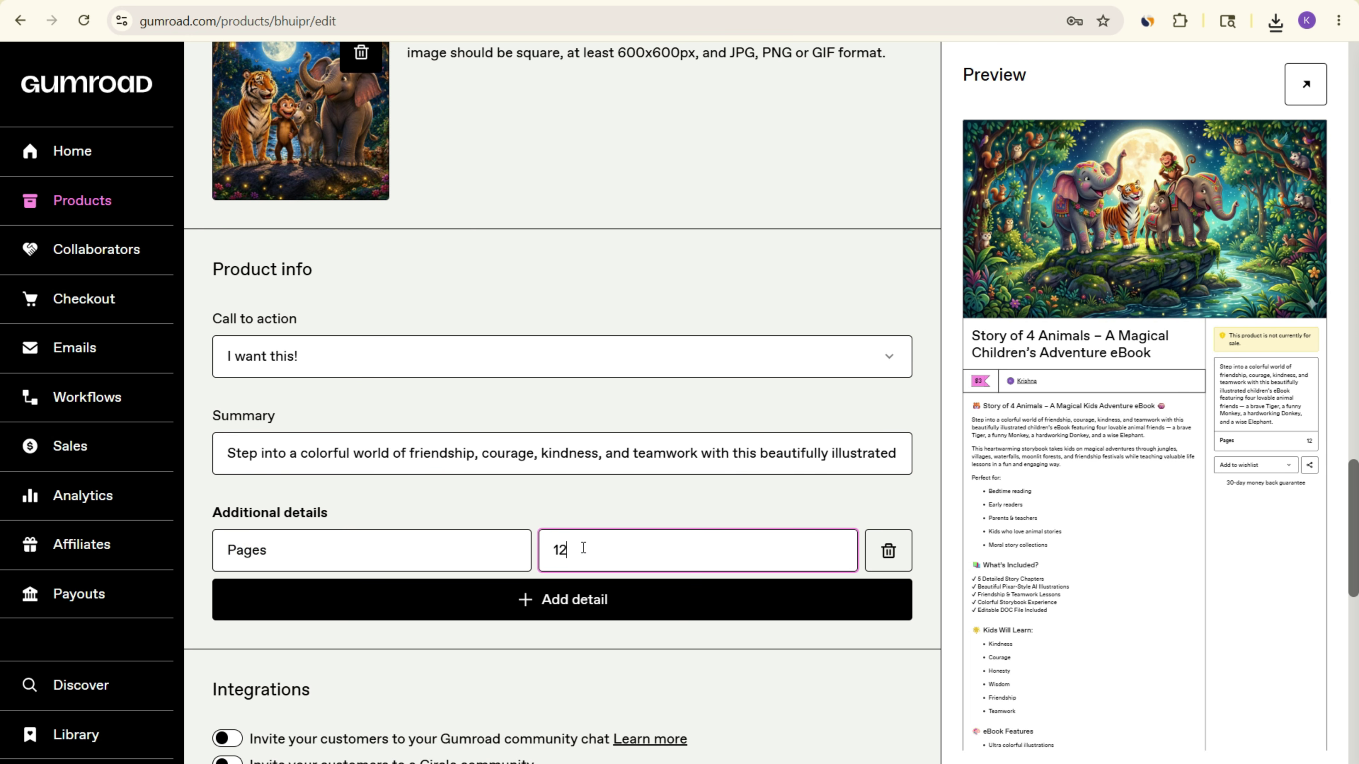
pyautogui.click(620, 511)
# - Look over the remaining product settings and try to save the product and continue to its content
pyautogui.scroll(-6, 643, 515)
pyautogui.scroll(-10, 518, 478)
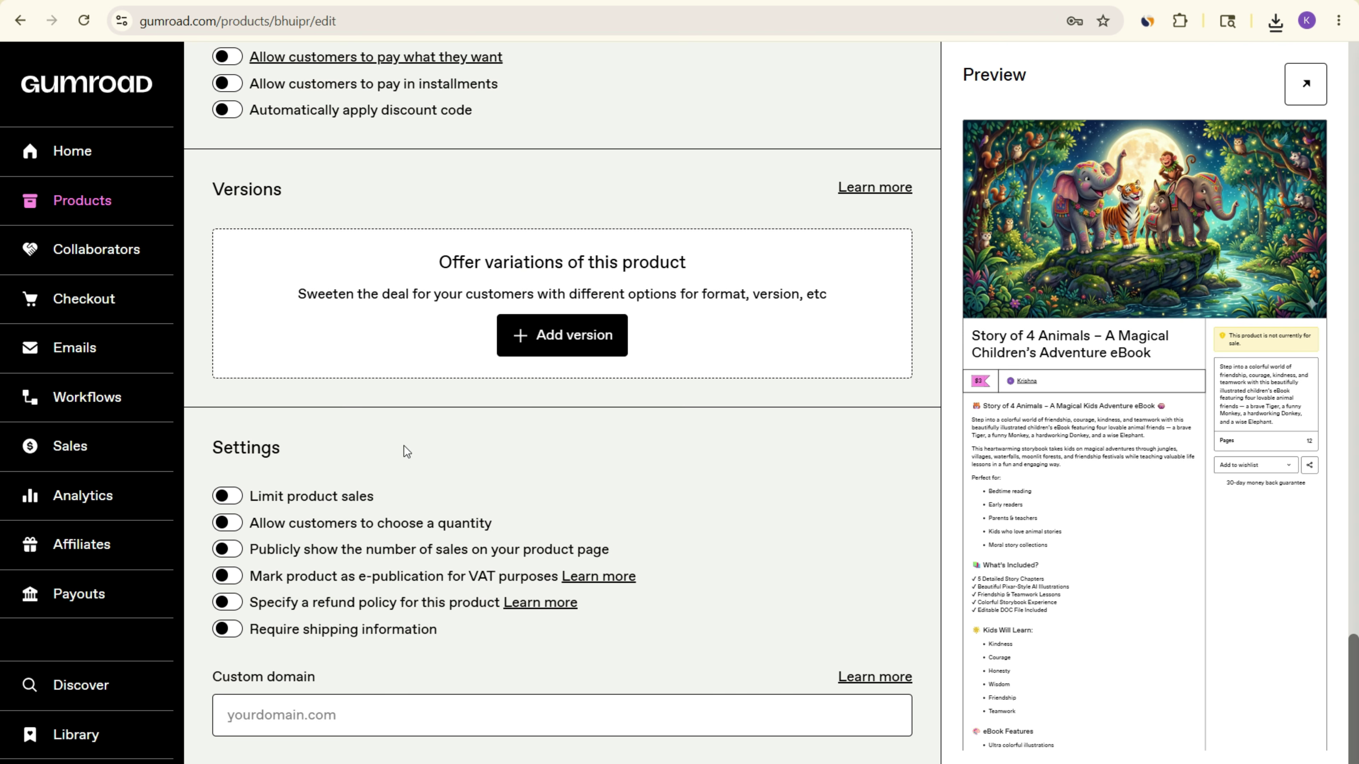
pyautogui.scroll(10, 900, 677)
pyautogui.scroll(15, 900, 678)
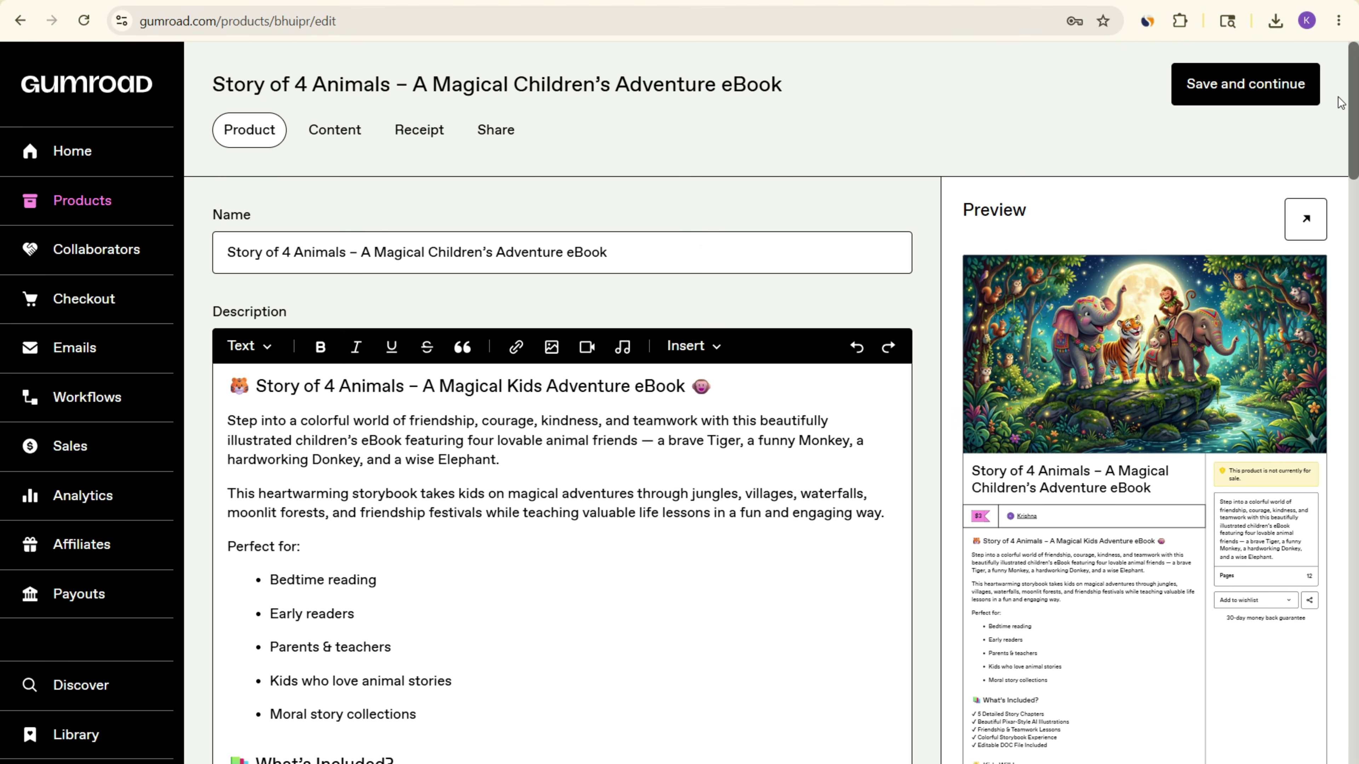
pyautogui.click(1305, 94)
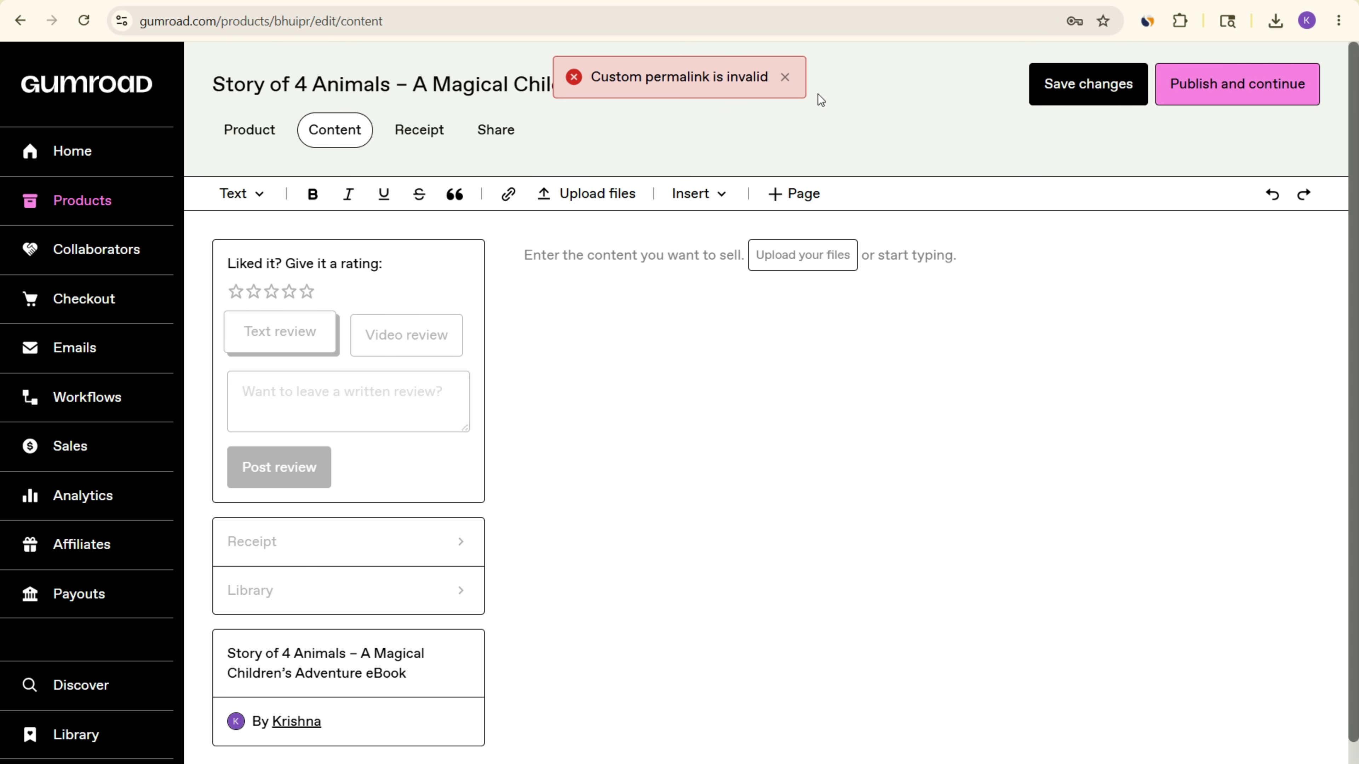
# - Back in the product details, replace the custom part of the product URL with Storyof4Animals
pyautogui.click(249, 131)
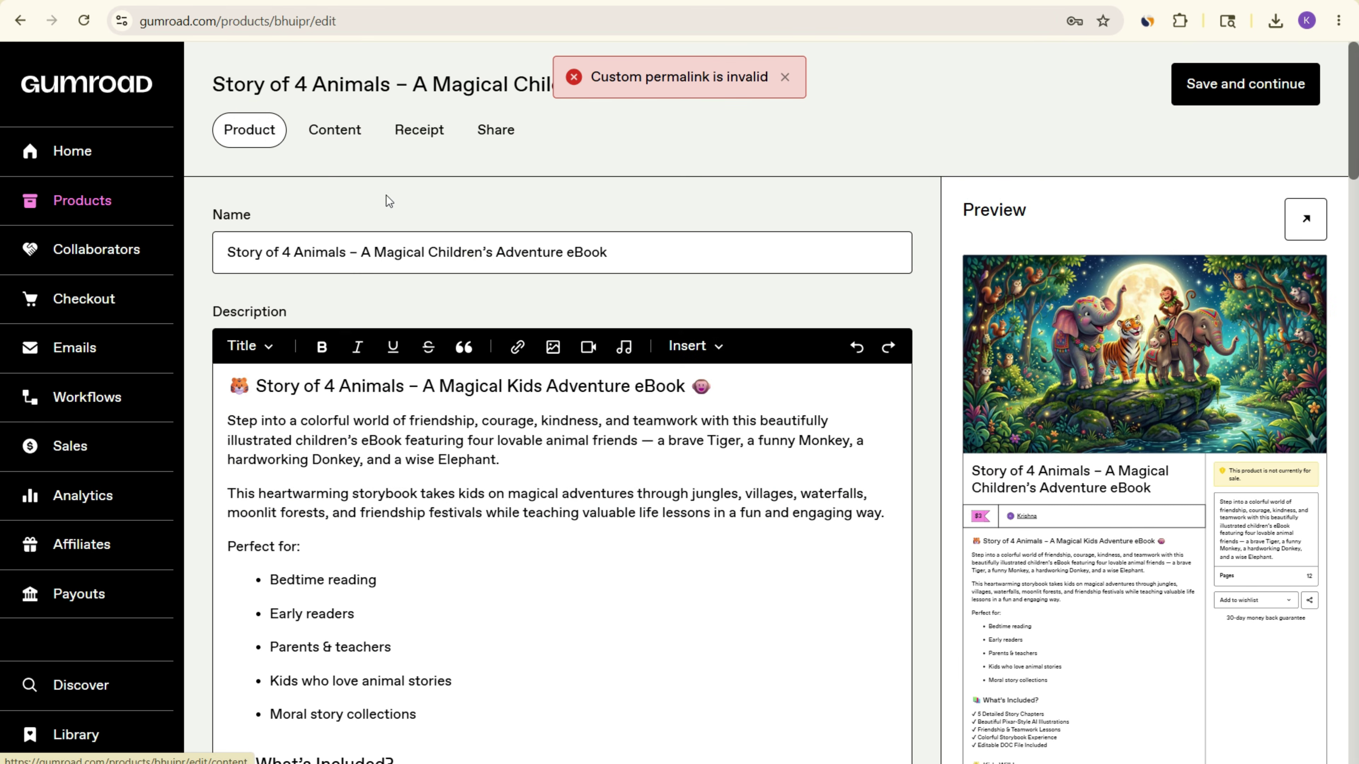
pyautogui.scroll(-10, 600, 482)
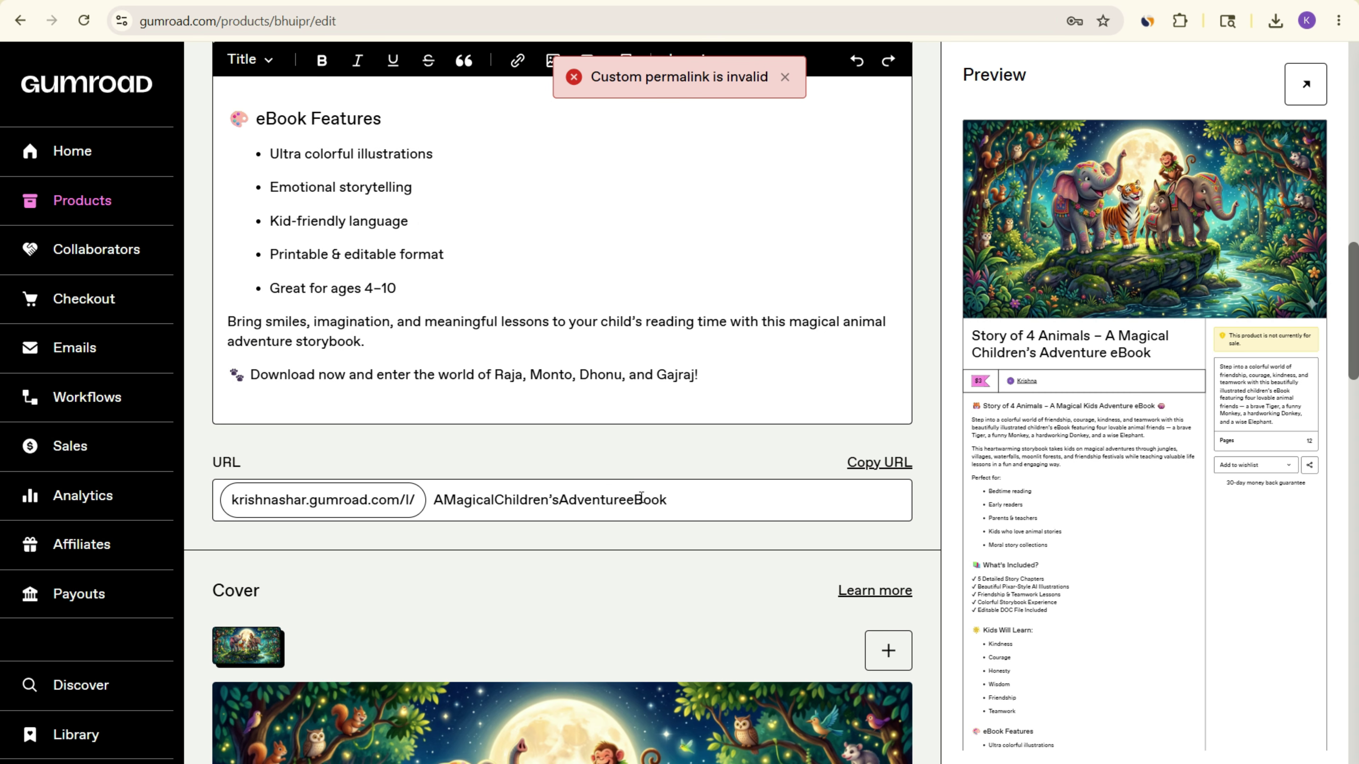
pyautogui.doubleClick(549, 500)
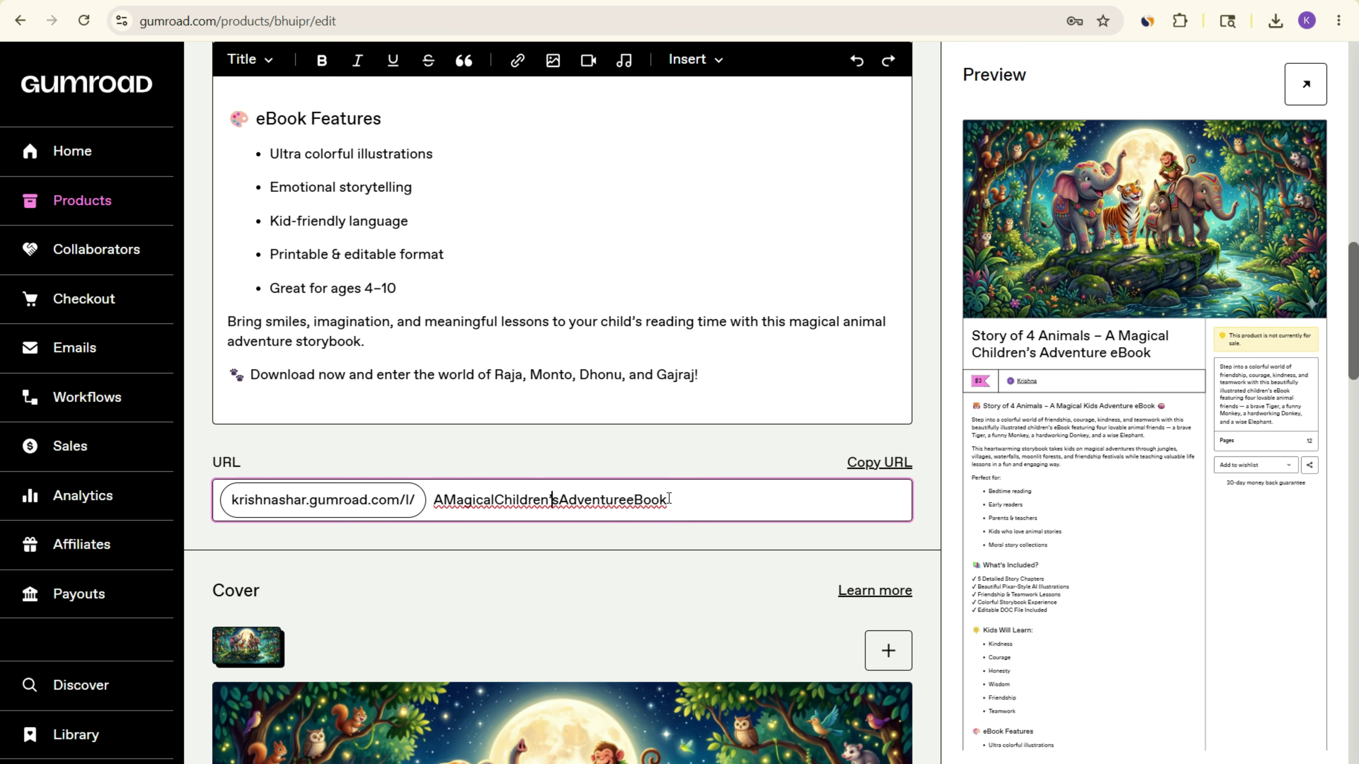
pyautogui.scroll(10, 619, 511)
pyautogui.scroll(8, 619, 511)
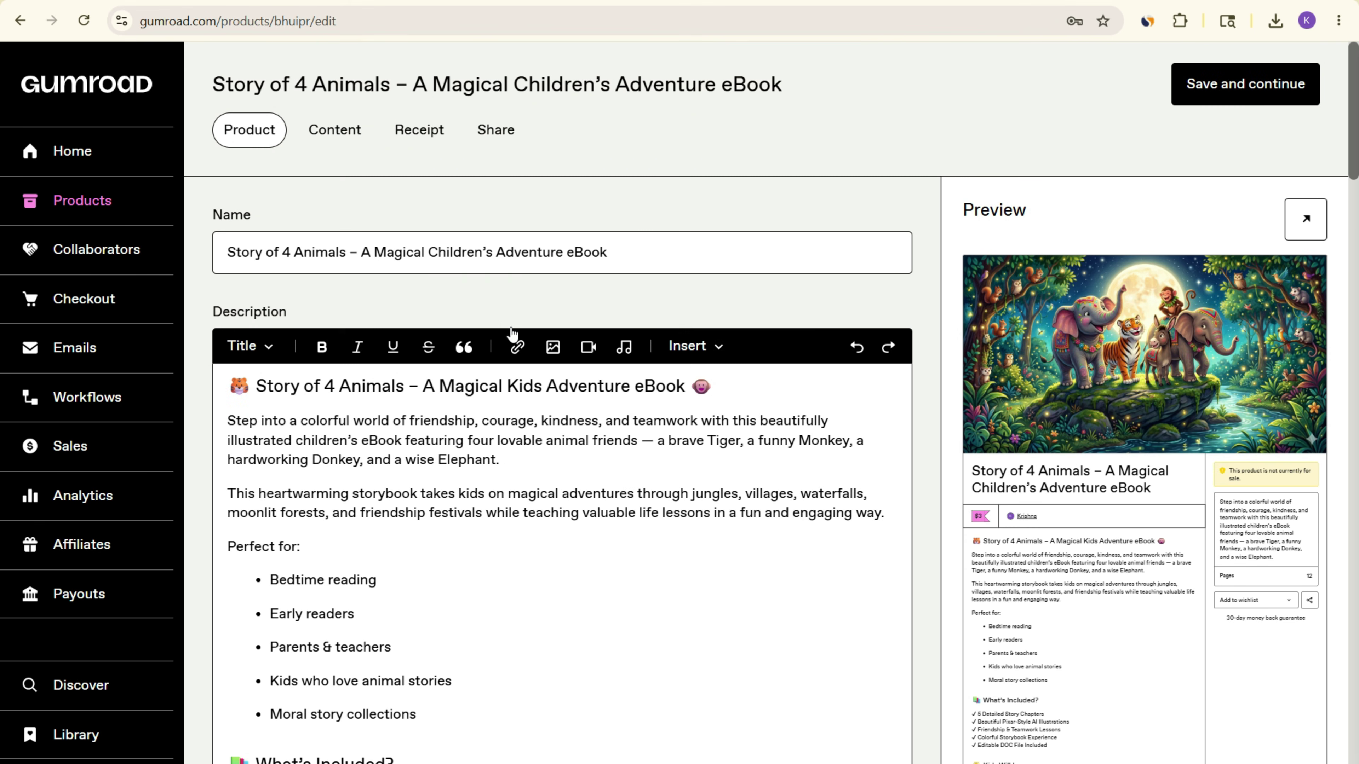
pyautogui.doubleClick(343, 247)
pyautogui.moveTo(346, 251); pyautogui.dragTo(195, 259)
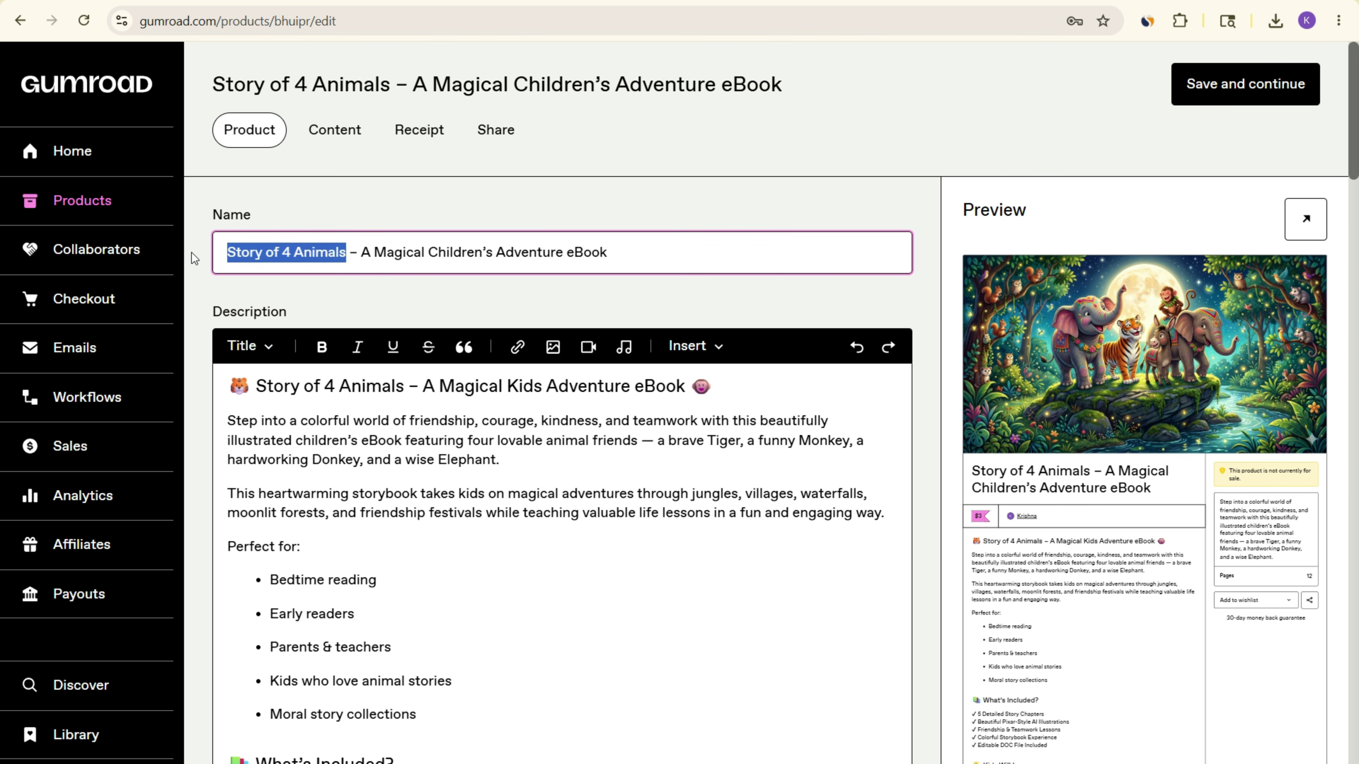
pyautogui.scroll(-20, 546, 703)
pyautogui.scroll(5, 680, 408)
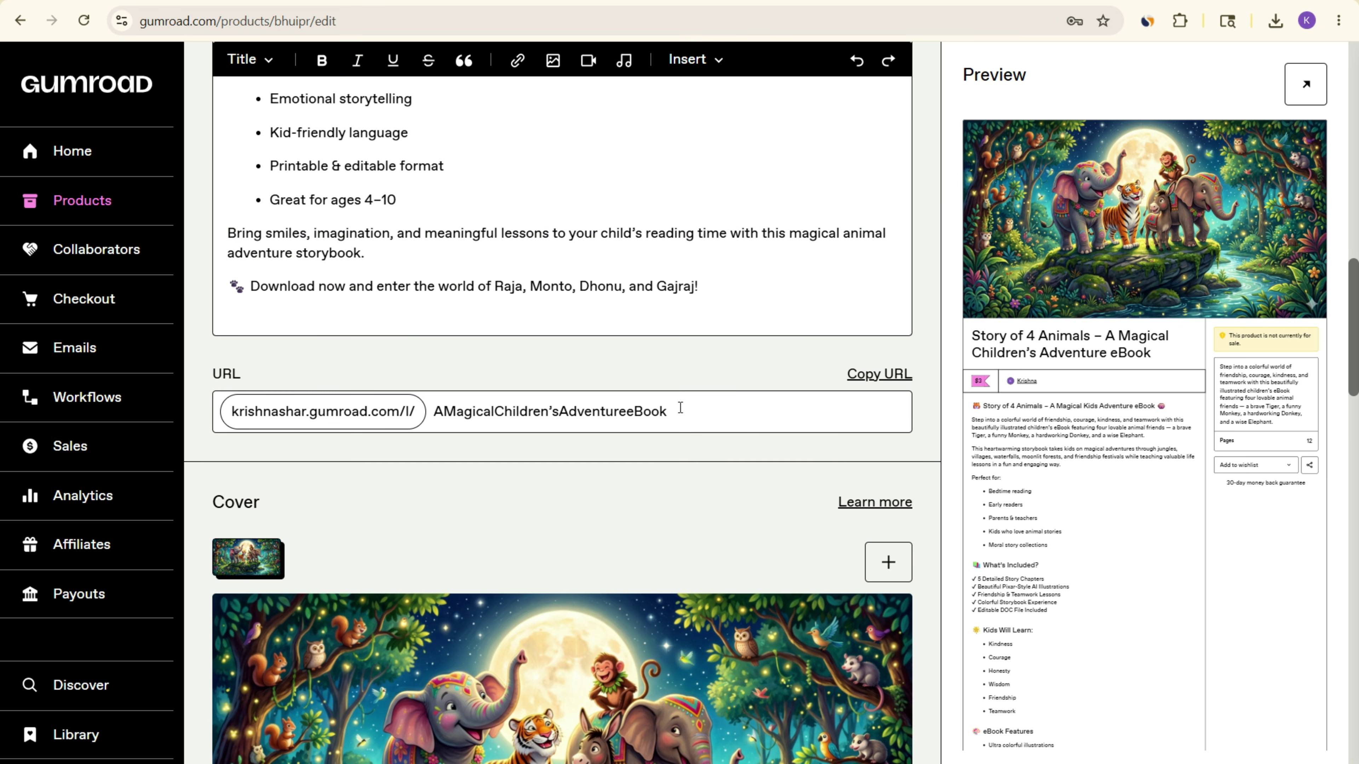
pyautogui.moveTo(443, 412); pyautogui.dragTo(752, 410)
pyautogui.write('Storyof4Animals')
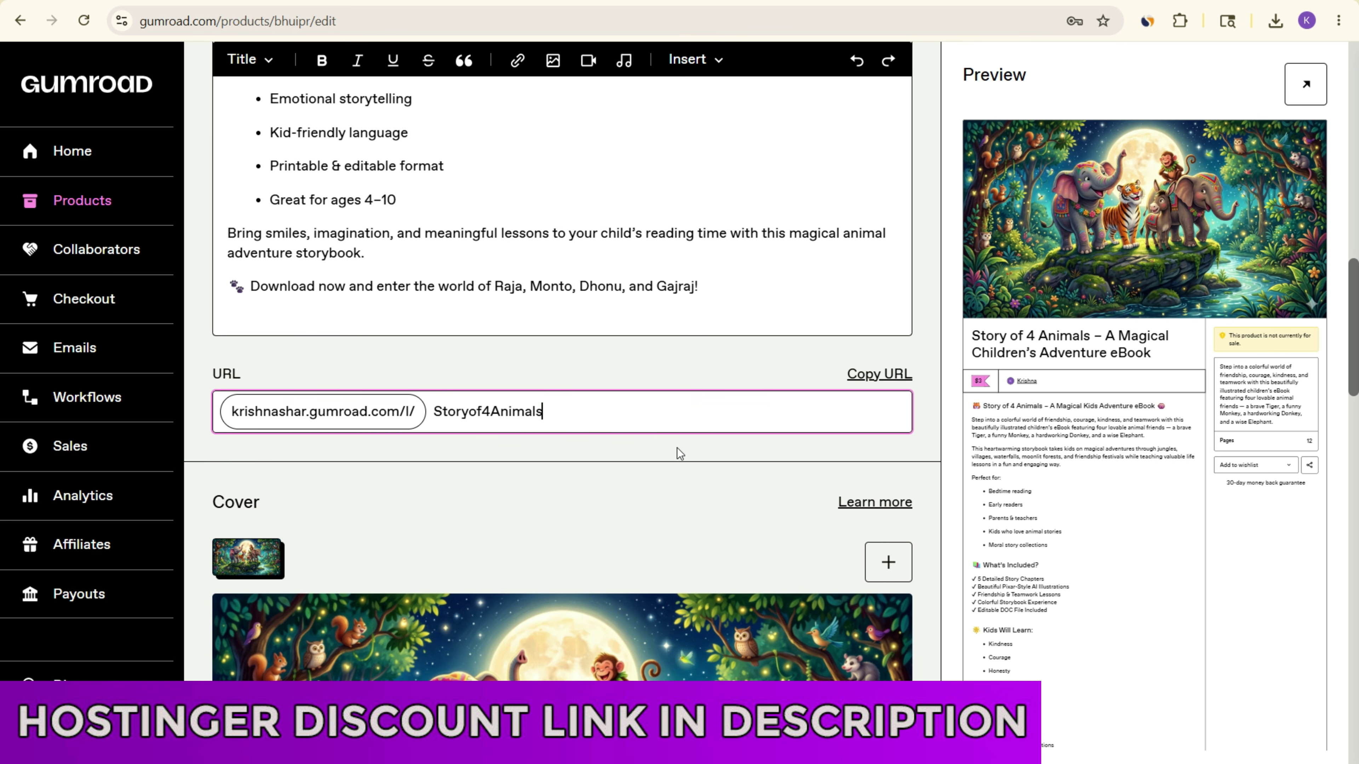
# - Save the product with its new URL and continue to the content page
pyautogui.click(673, 449)
pyautogui.scroll(15, 801, 394)
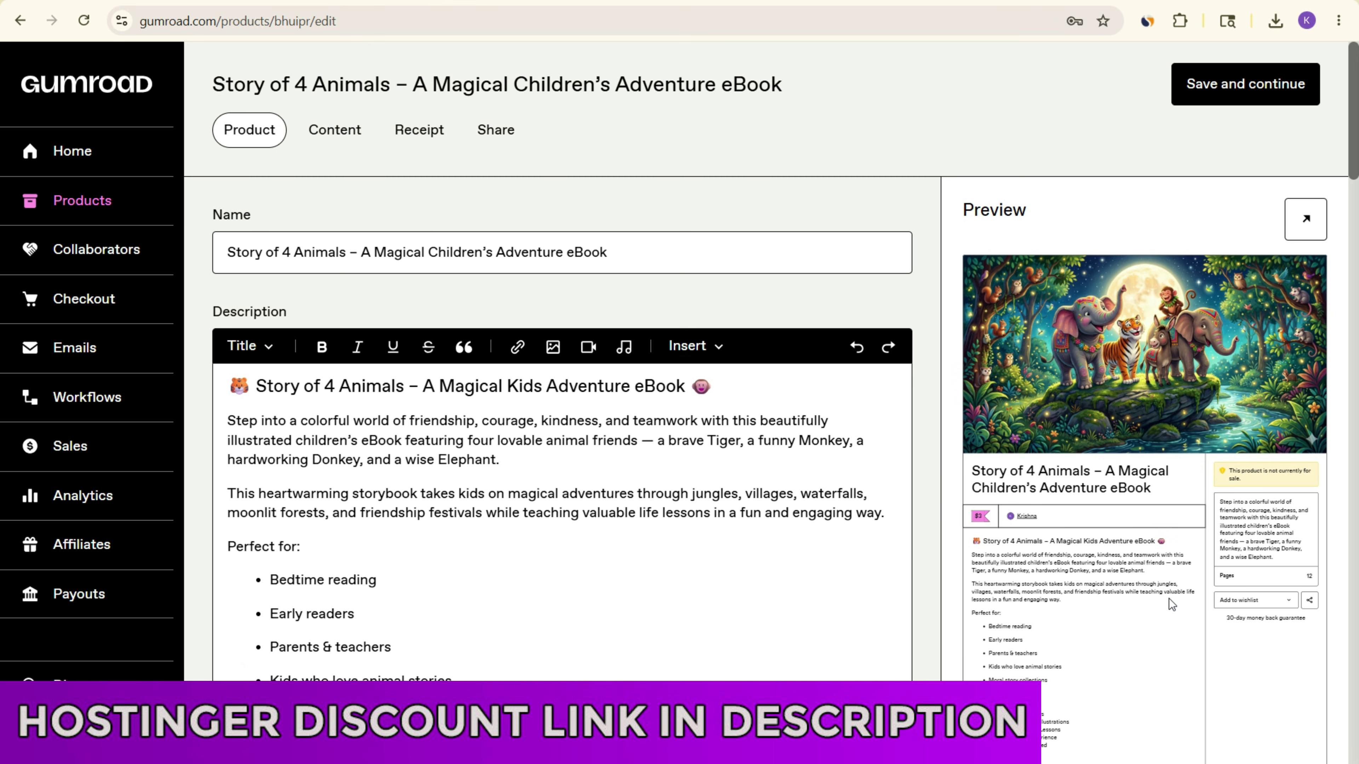
pyautogui.scroll(-15, 903, 506)
pyautogui.scroll(-20, 903, 504)
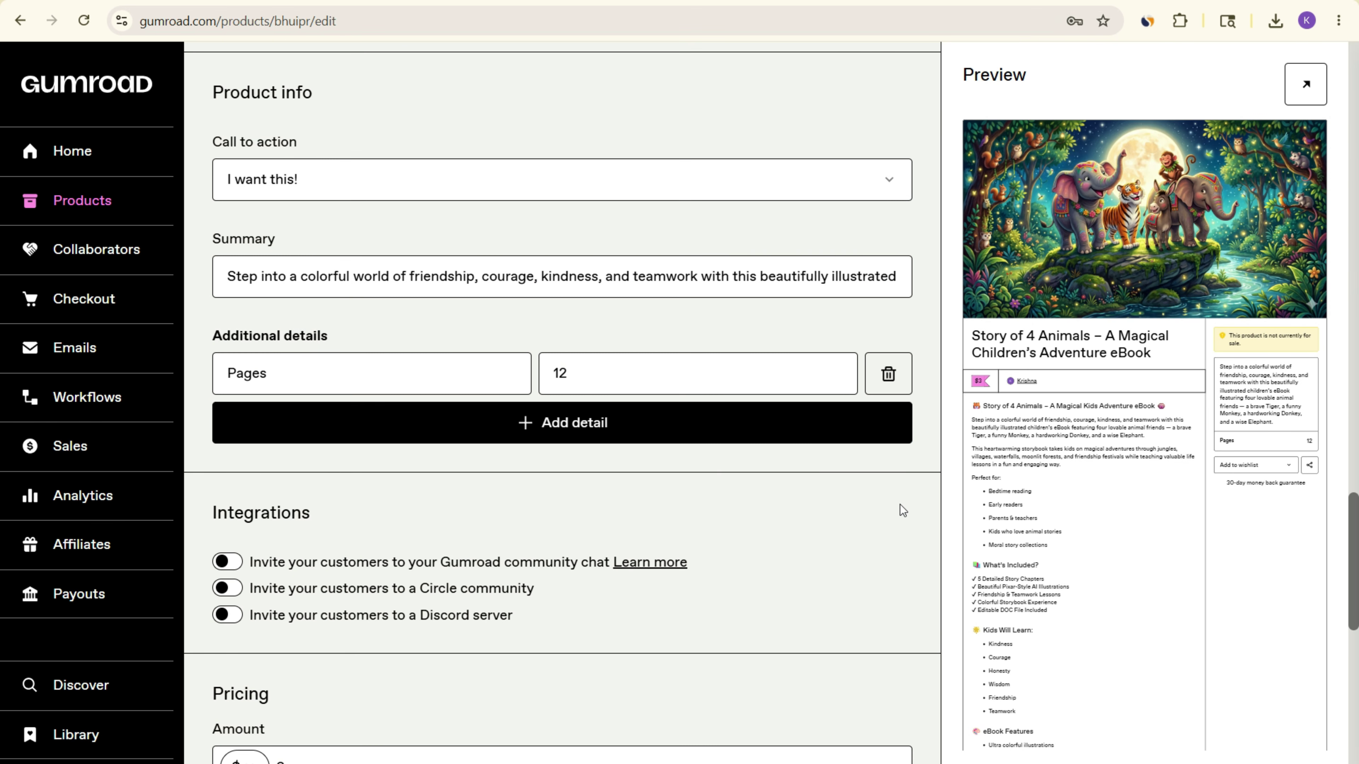
pyautogui.scroll(15, 899, 509)
pyautogui.scroll(15, 971, 510)
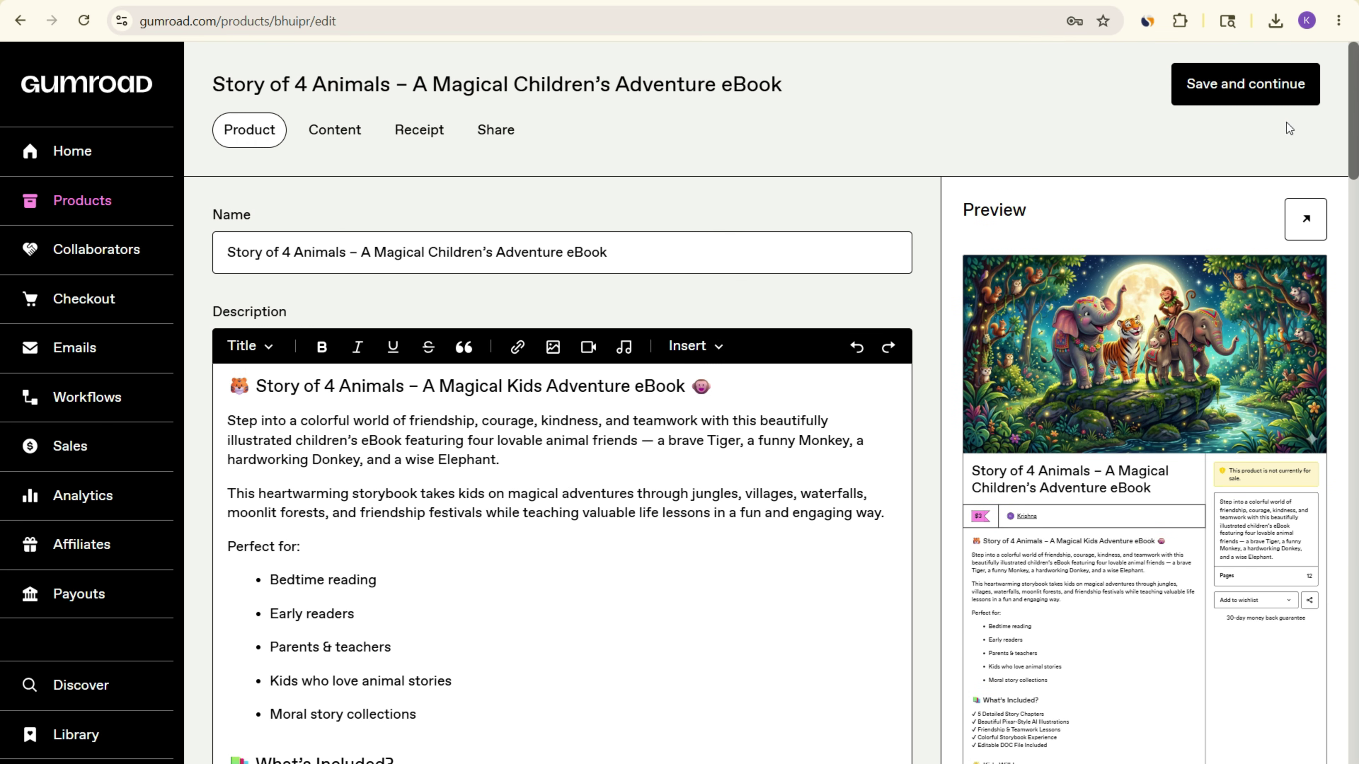
pyautogui.click(1258, 84)
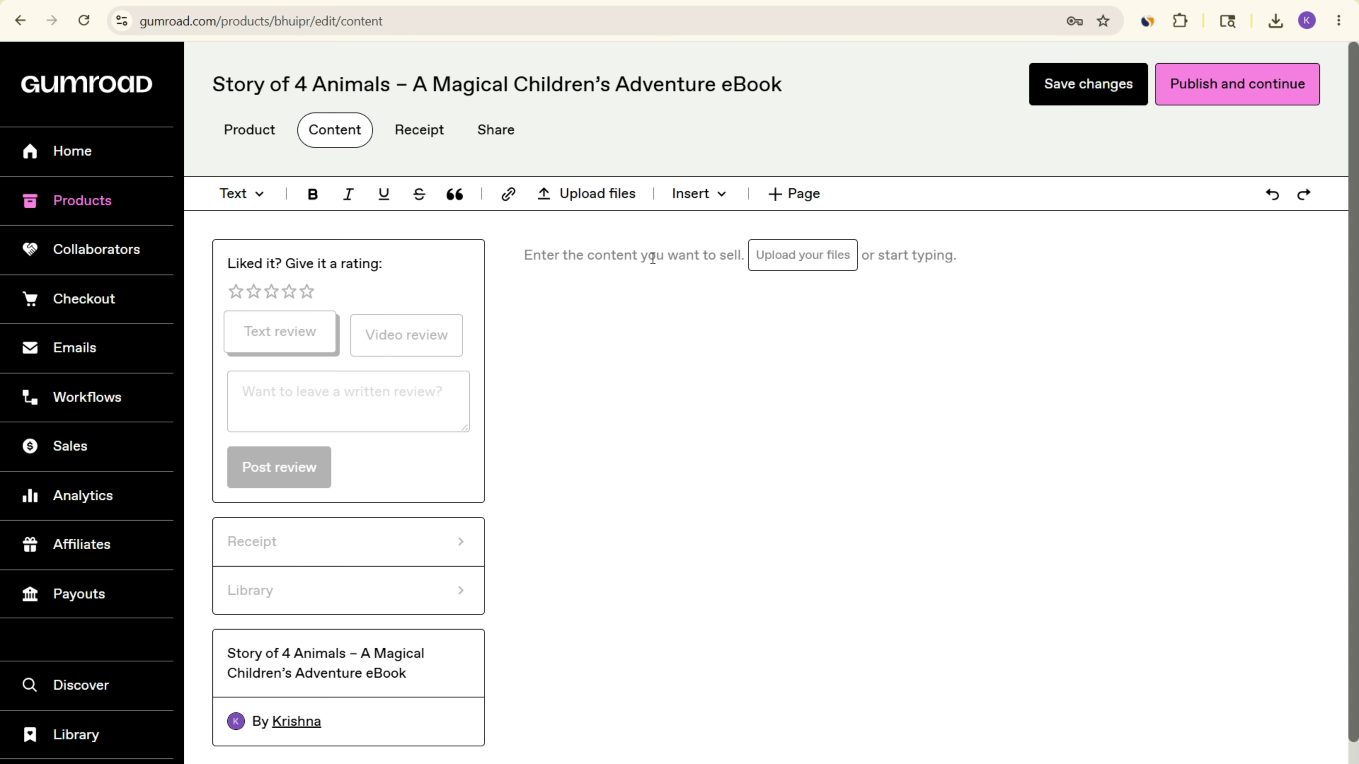
# - Write "Thank You for Buying This Ebook" as the first line of the product content and start a new line below
pyautogui.write('Tha')
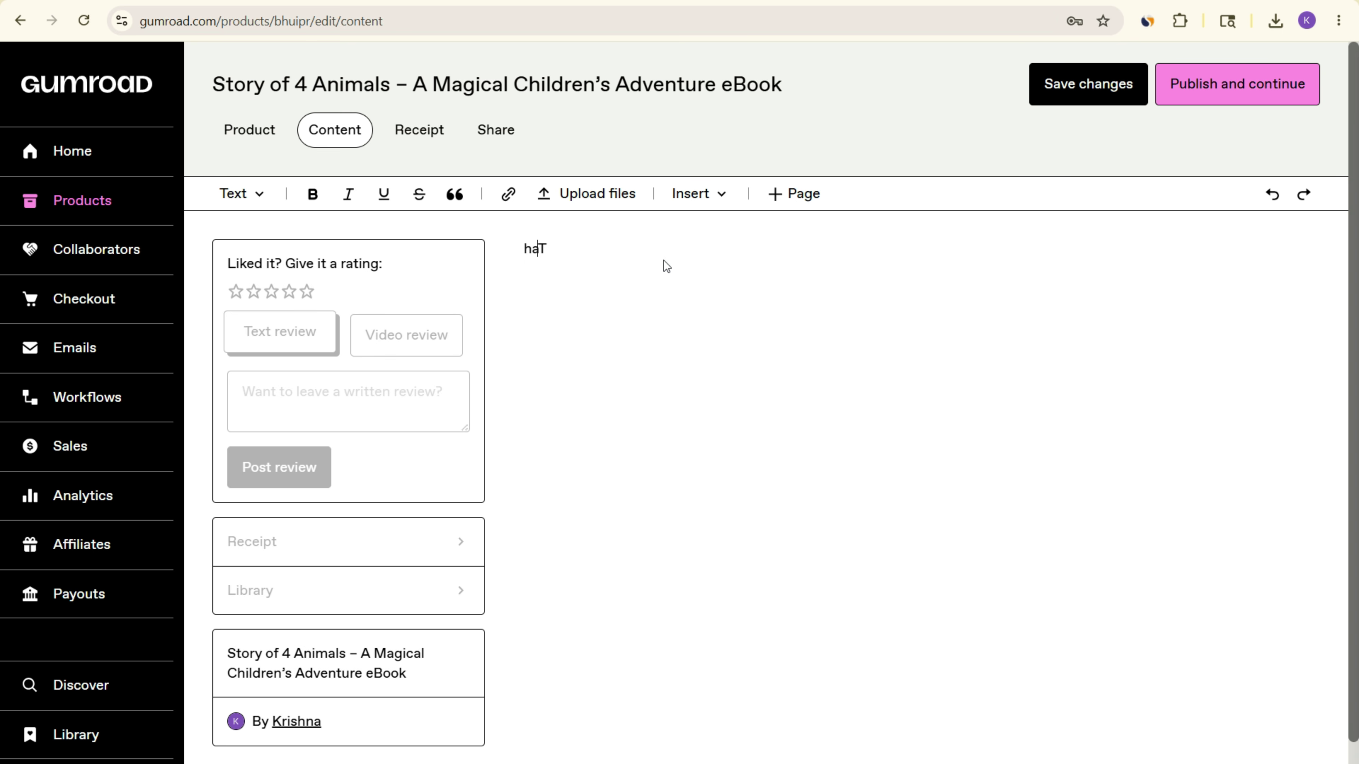
pyautogui.press('BackSpace')
pyautogui.press('BackSpace')
pyautogui.click(663, 260)
pyautogui.write('hank You for Buying')
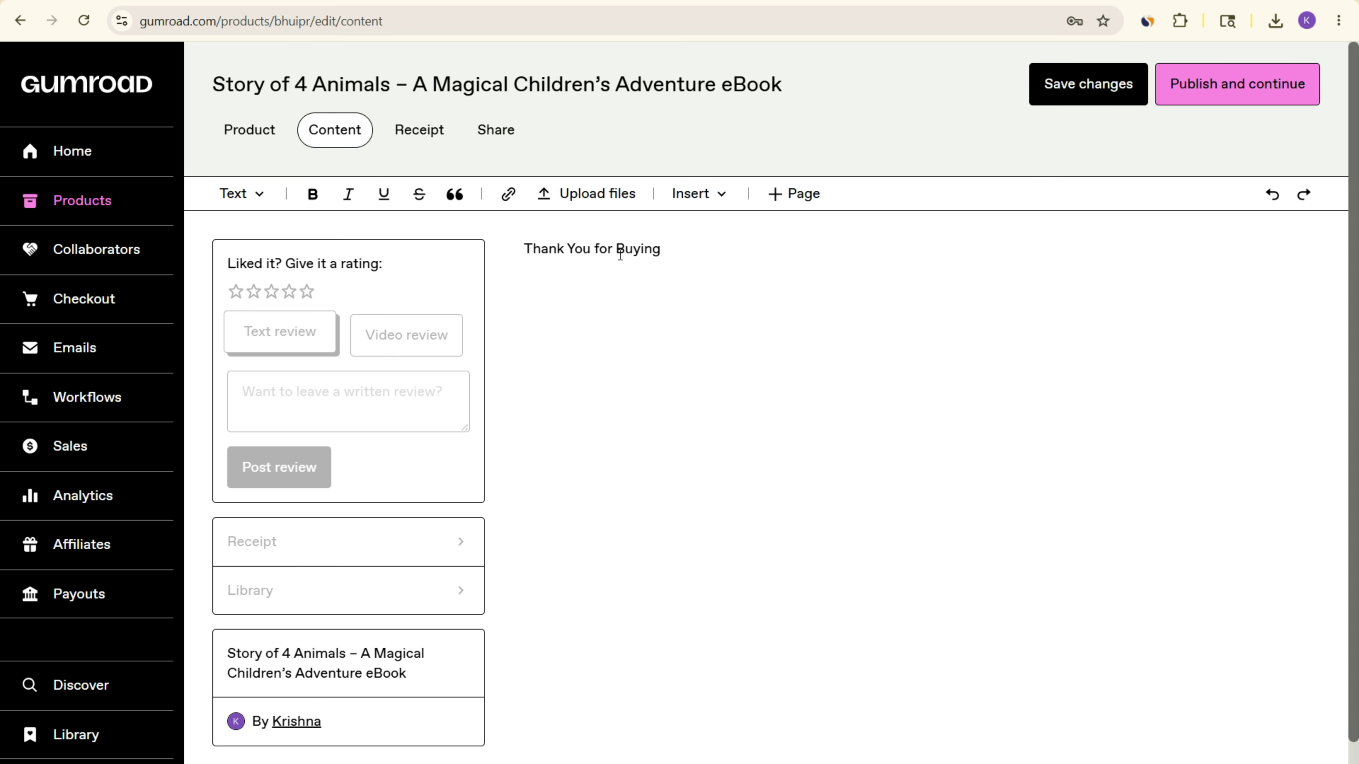
pyautogui.write(' This Ebook')
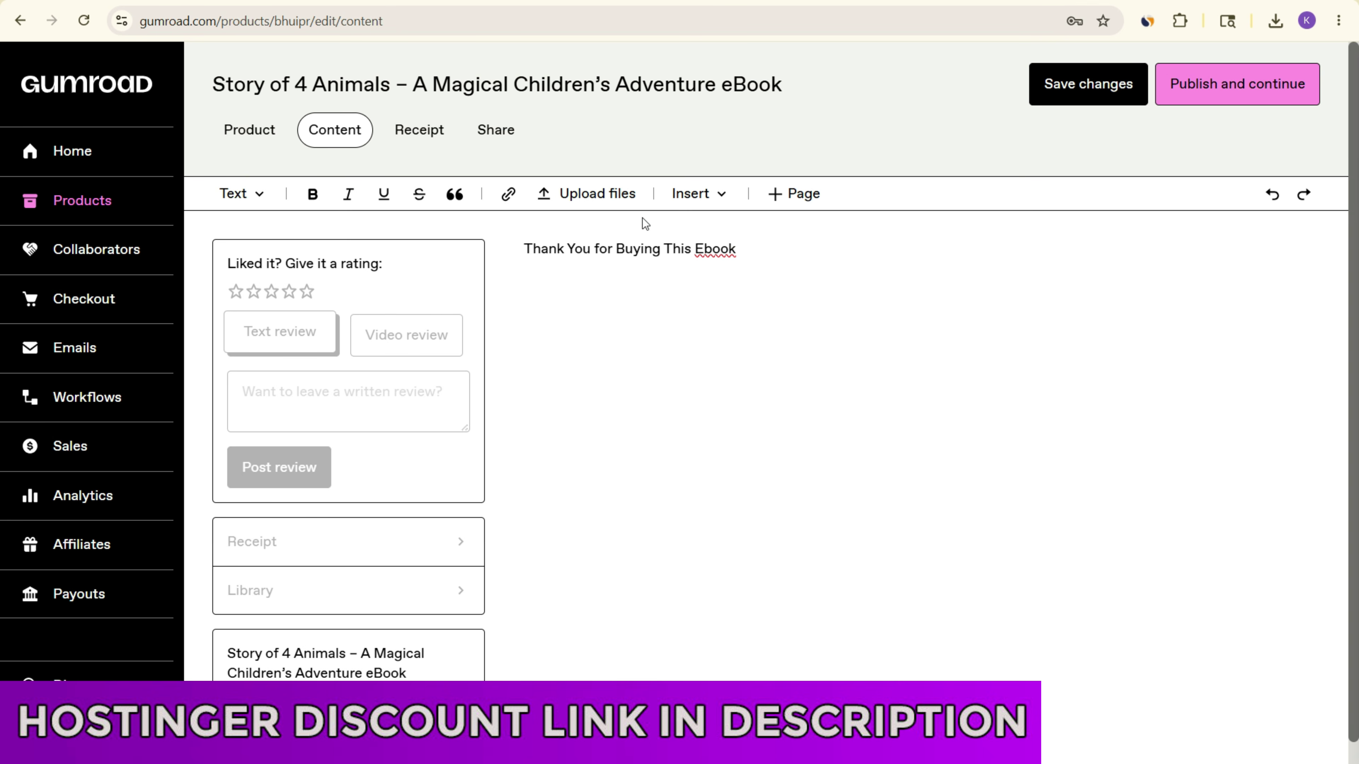
pyautogui.press('Return')
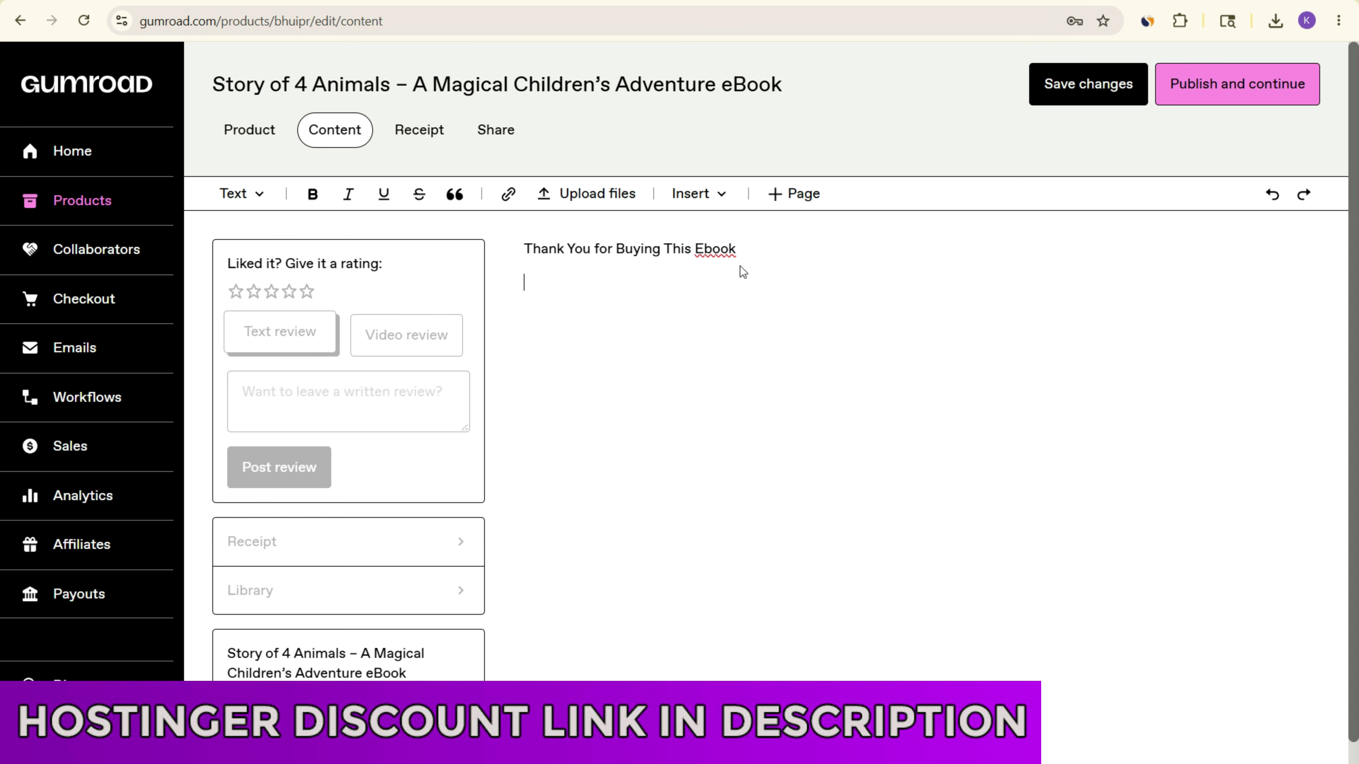
# - Upload the Story of 4 Animals PDF from the computer's Downloads folder into the product content
pyautogui.click(632, 197)
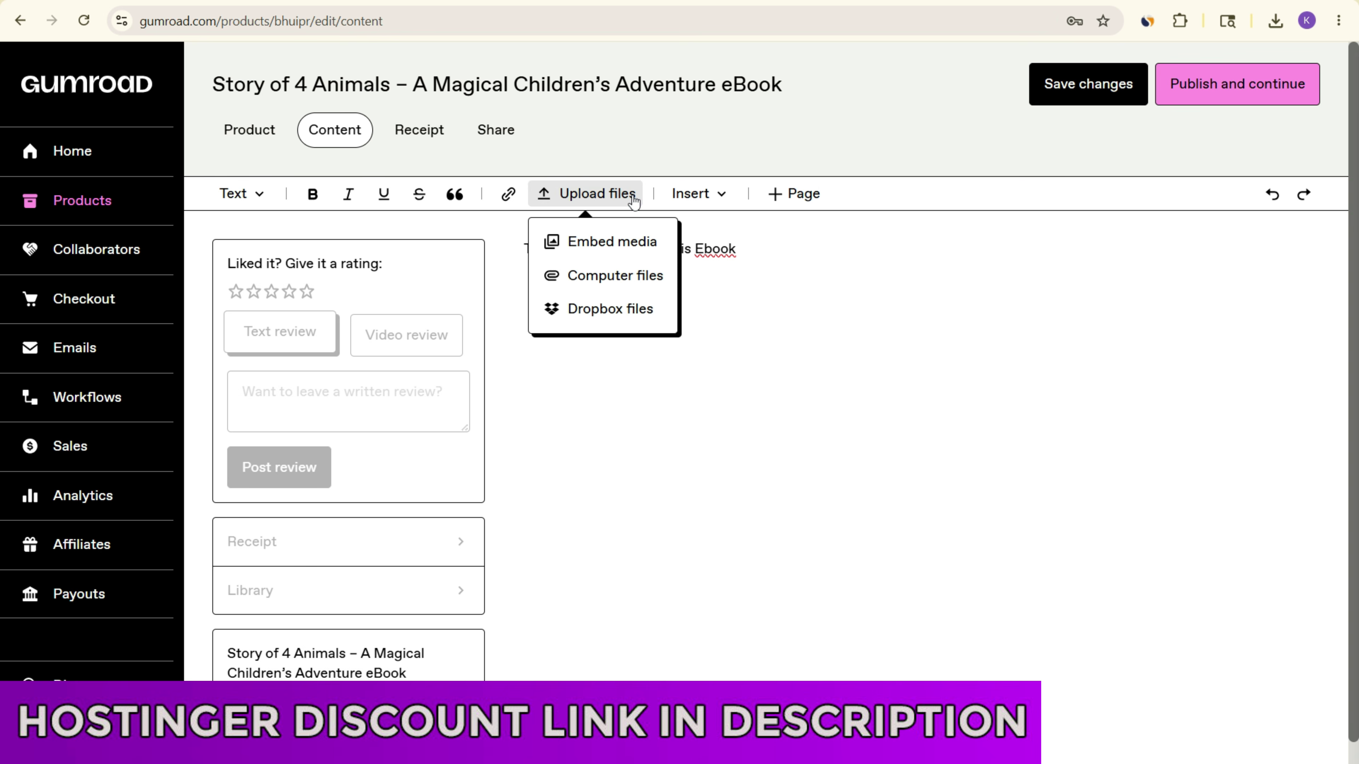
pyautogui.click(637, 275)
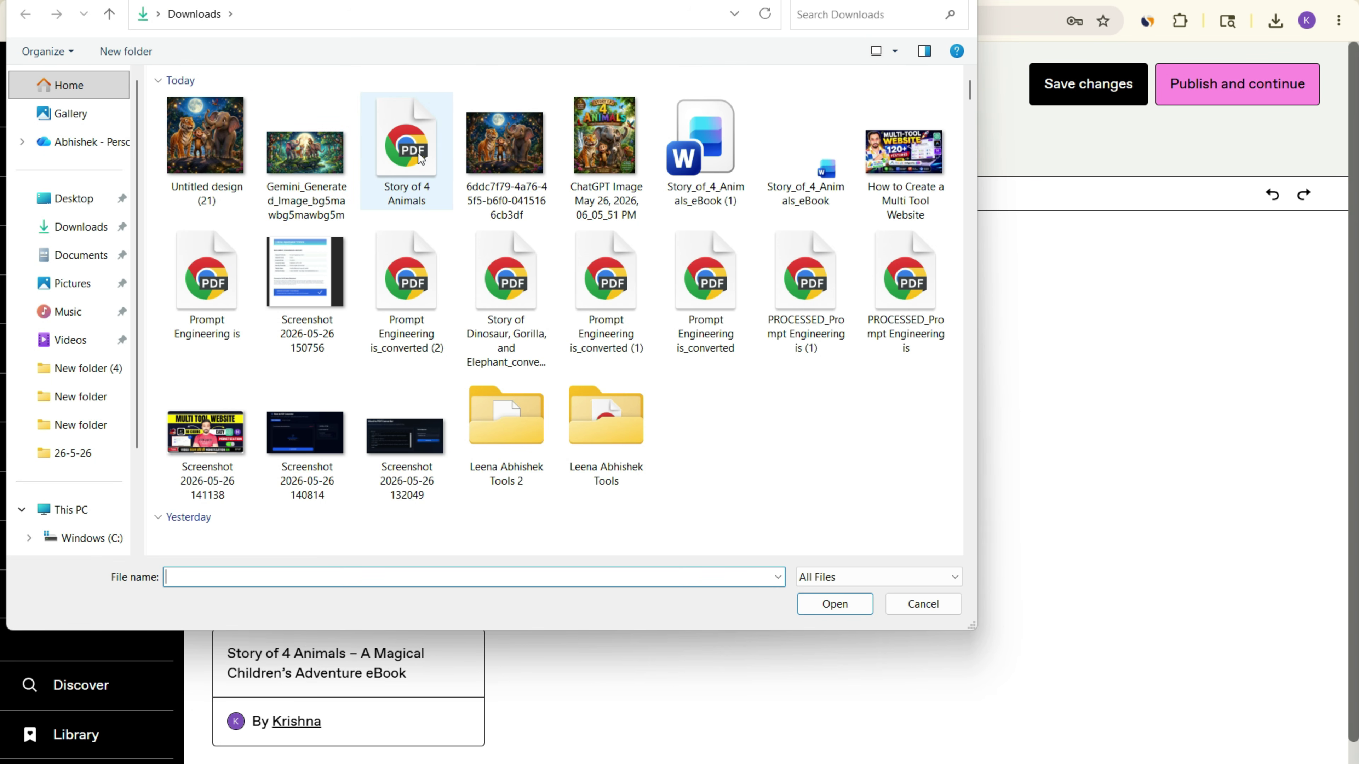
pyautogui.click(407, 150)
pyautogui.click(833, 604)
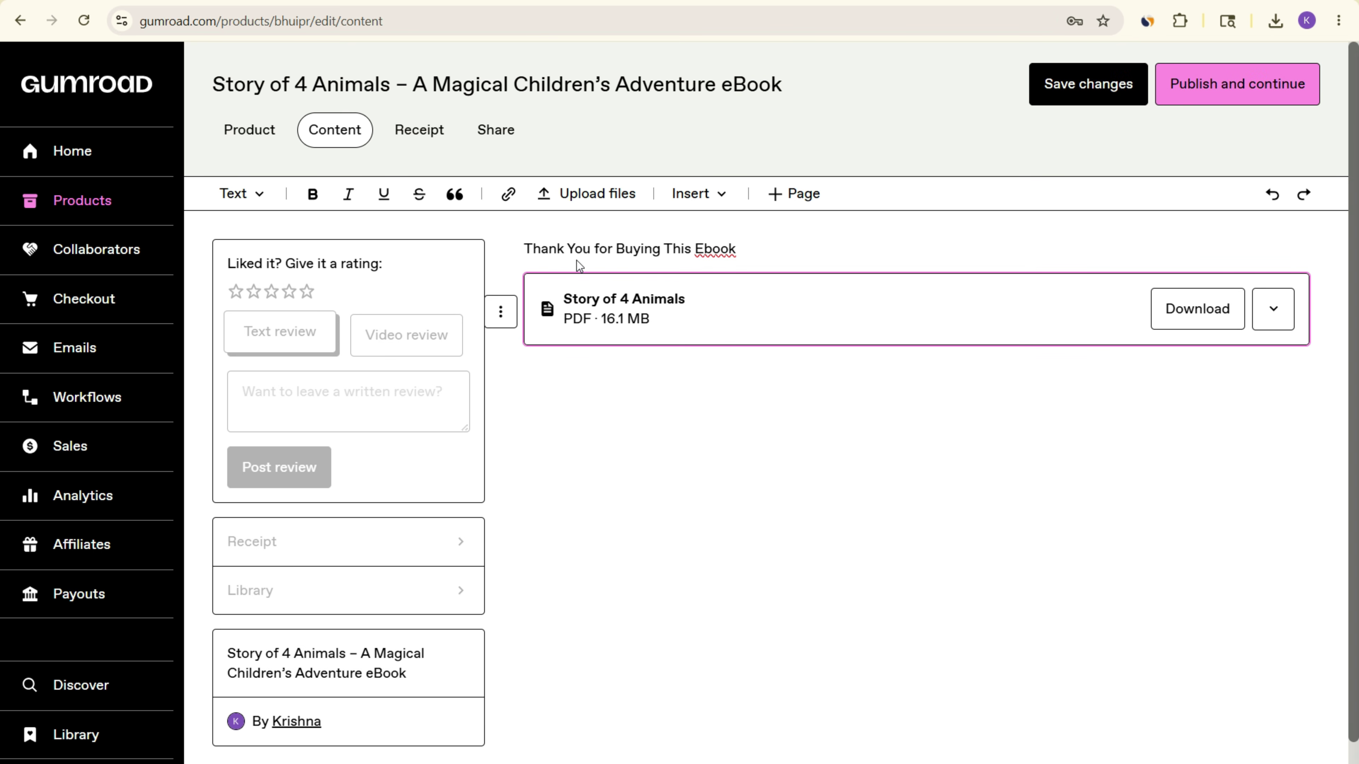
# - Format the thank-you line as a Header and save the content changes
pyautogui.click(525, 247)
pyautogui.moveTo(546, 243); pyautogui.dragTo(749, 244)
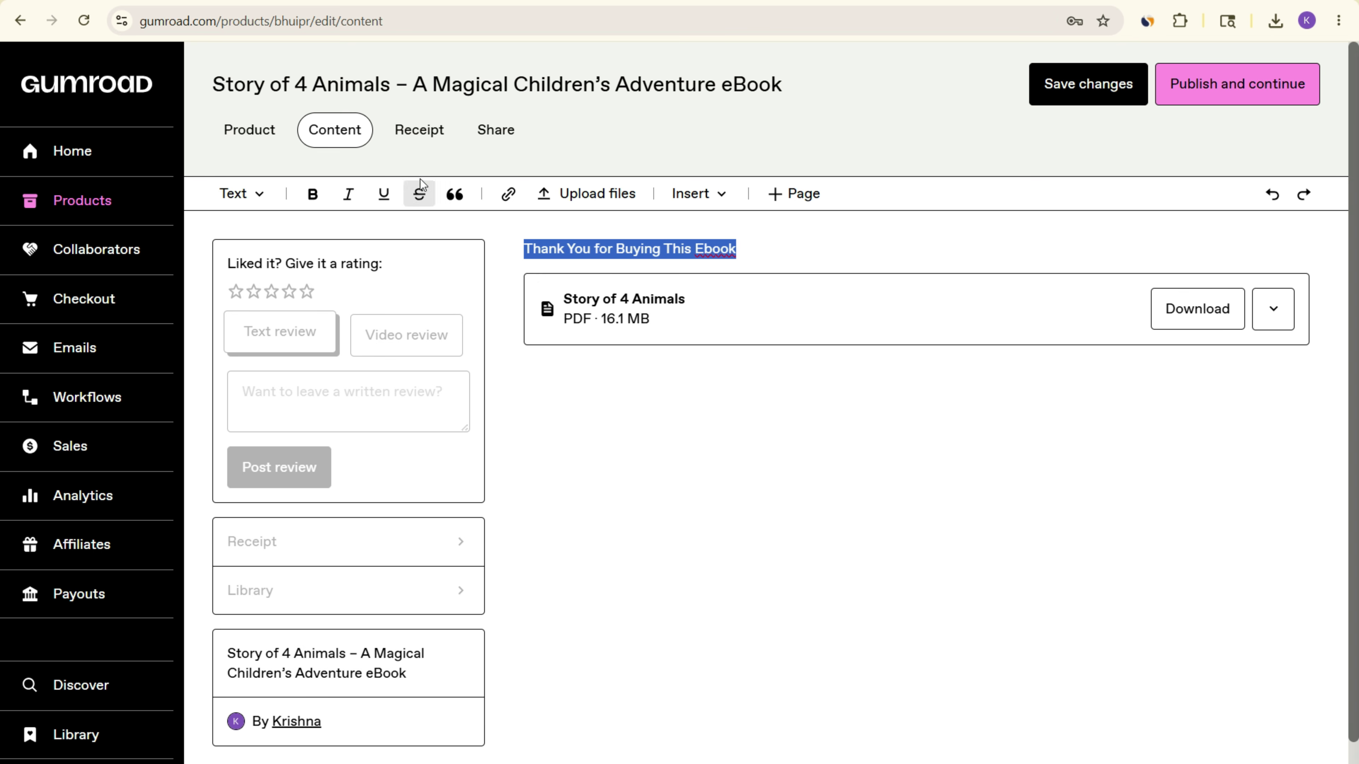
pyautogui.click(241, 194)
pyautogui.click(279, 275)
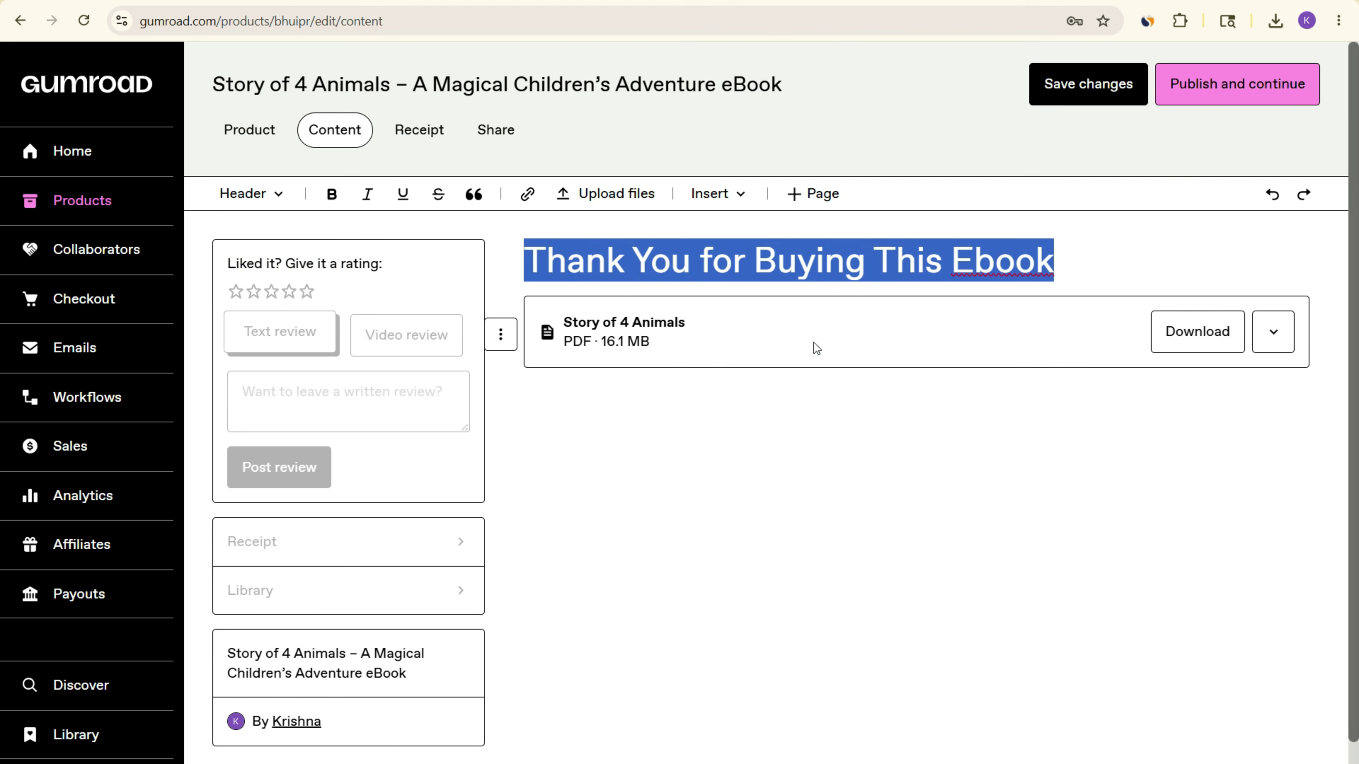
pyautogui.press('Right')
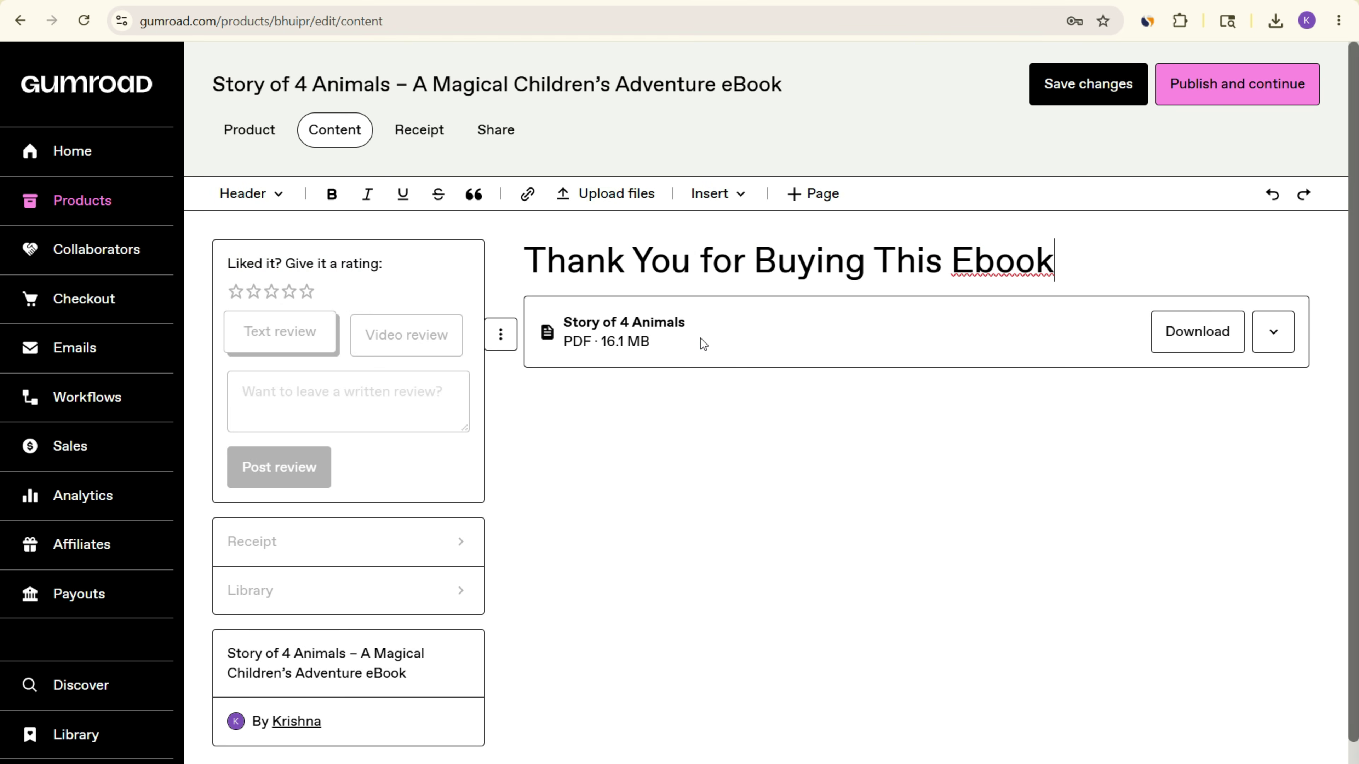
pyautogui.click(1221, 342)
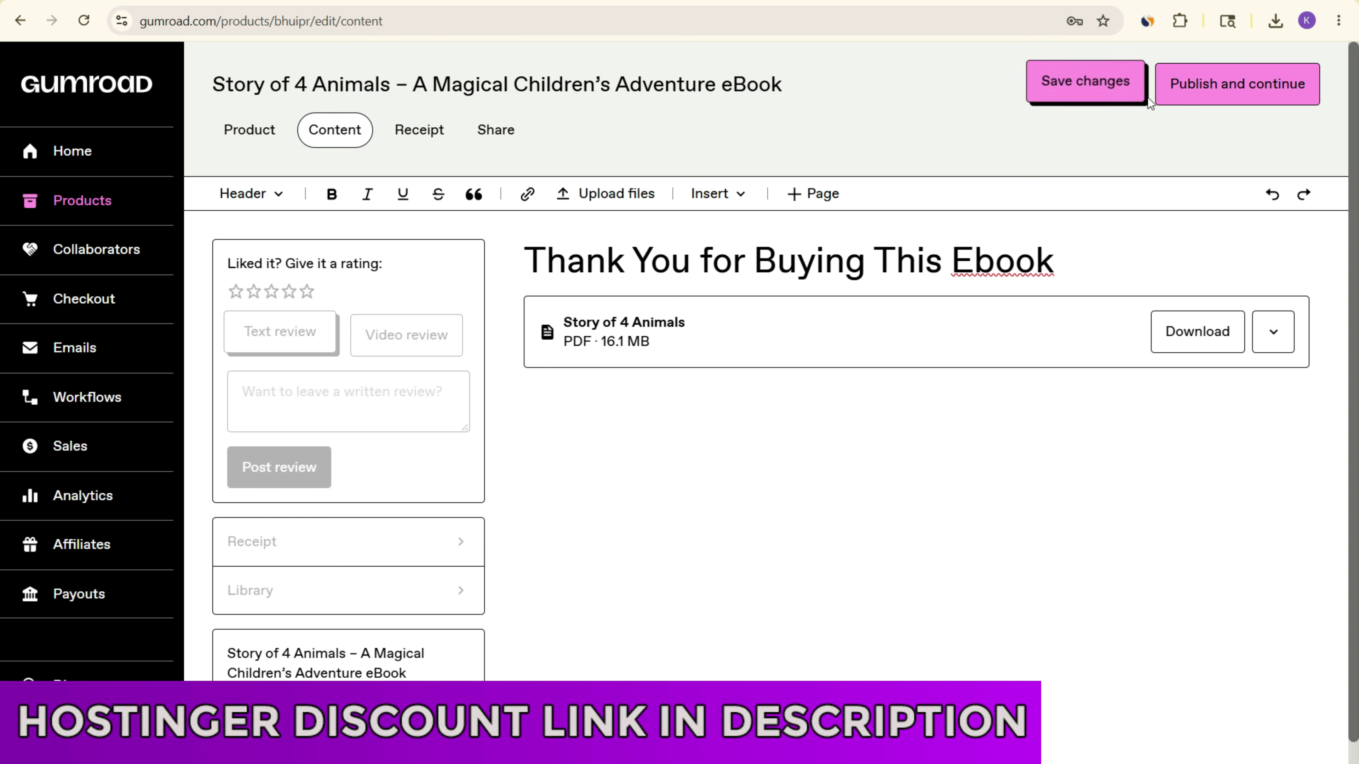
pyautogui.click(1118, 96)
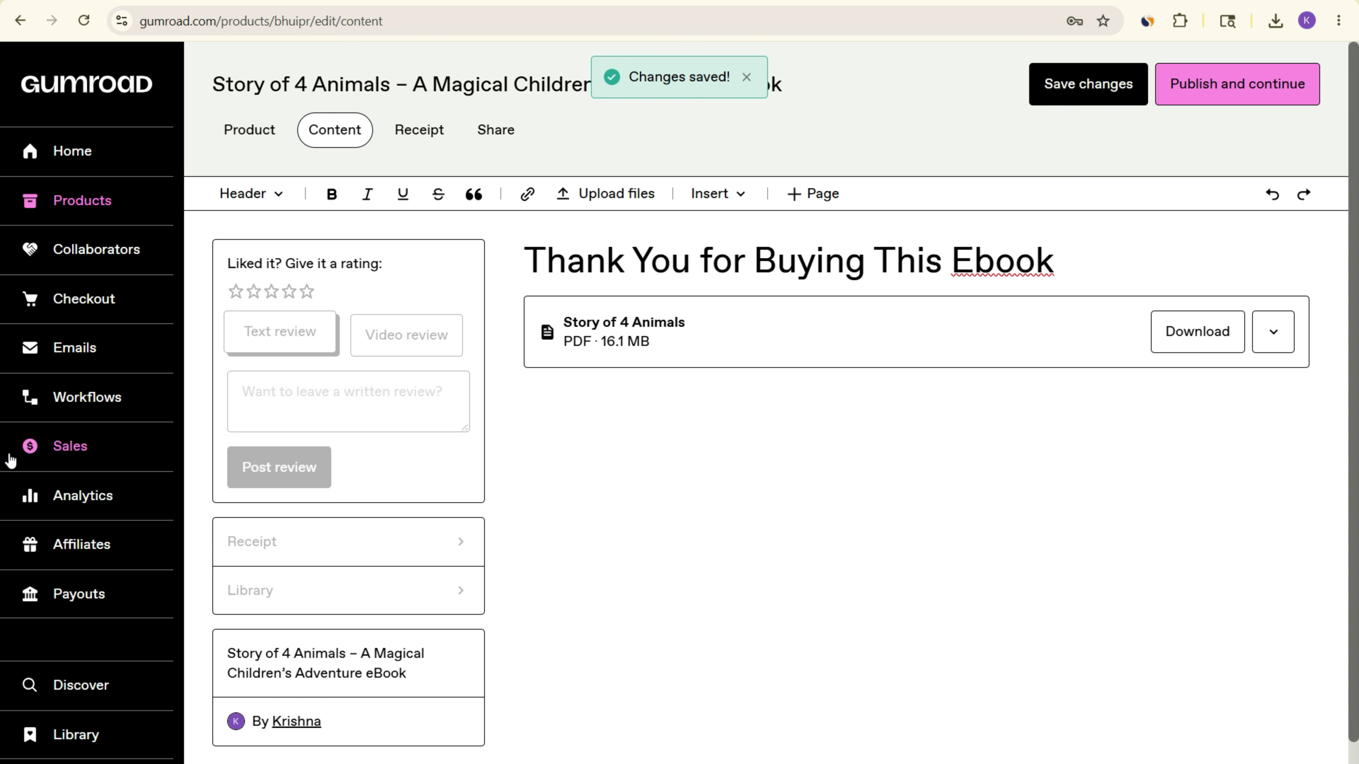
# - Open the account's payout threshold settings and examine the payout method and the account detail fields it requires
pyautogui.click(88, 600)
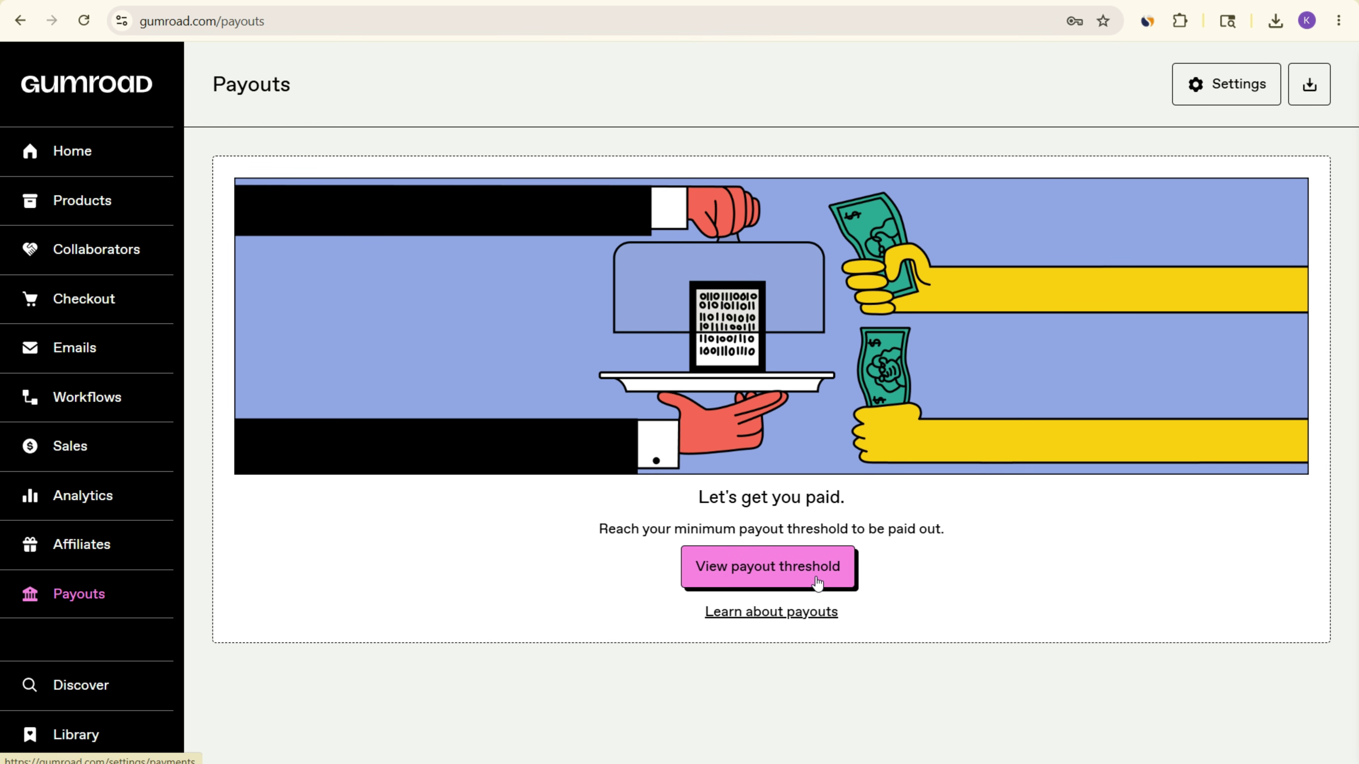
pyautogui.click(740, 565)
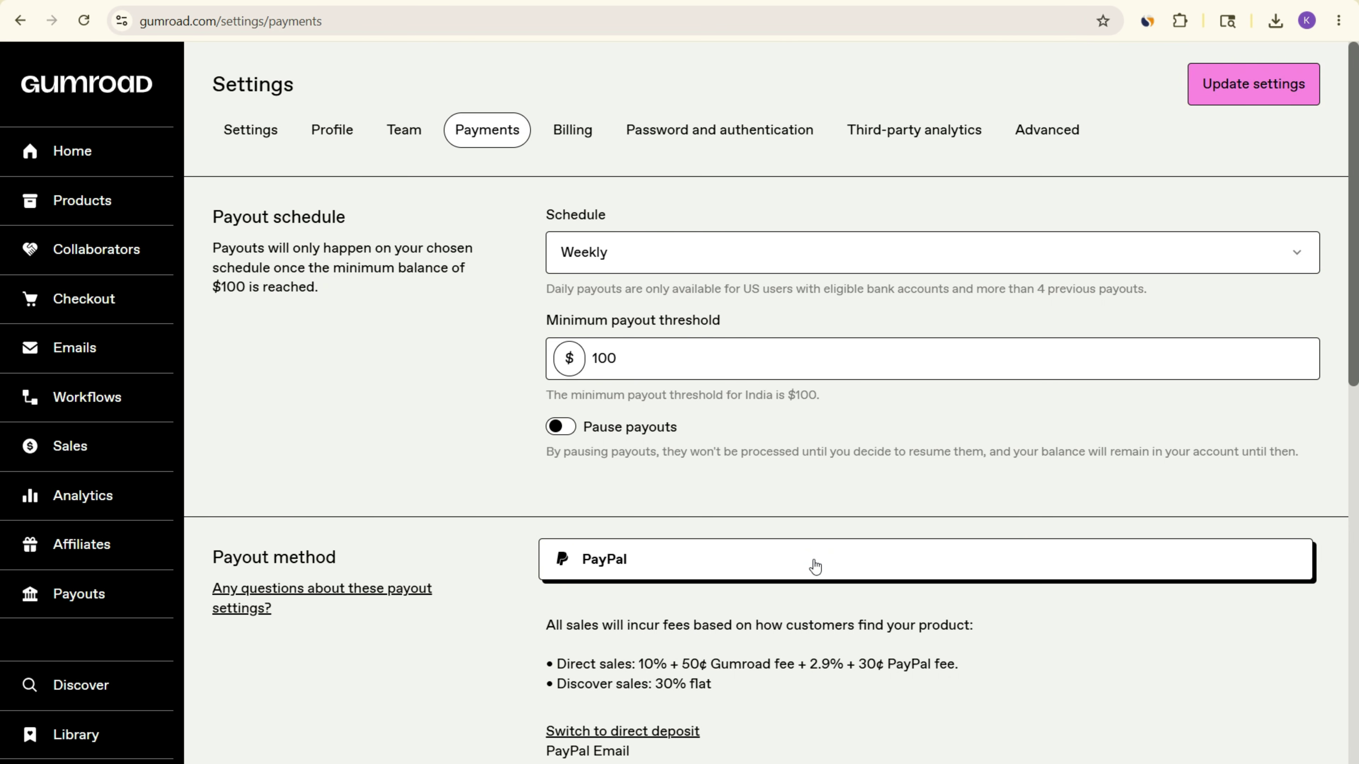
pyautogui.scroll(-10, 899, 506)
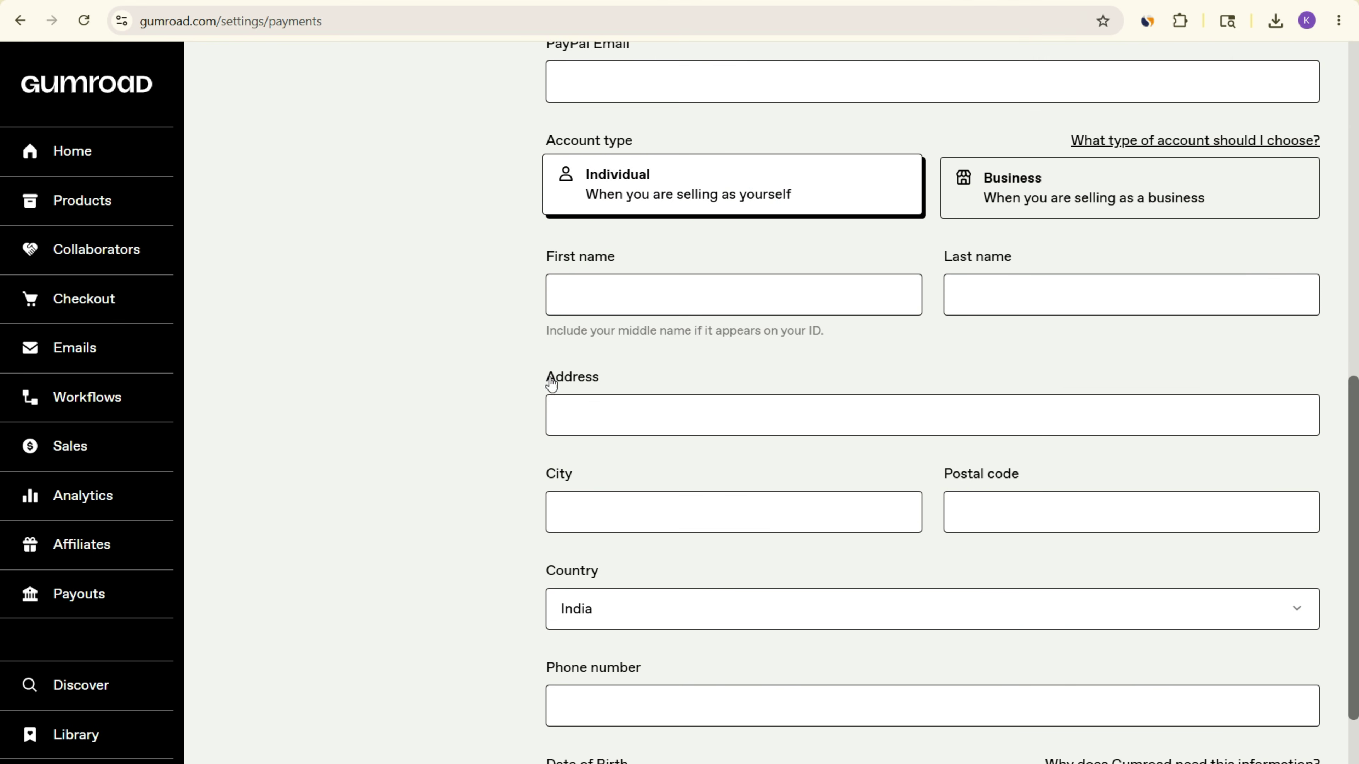
# - Review the payment settings page from the payout schedule through the PayPal payout method to the personal detail fields
pyautogui.scroll(-2, 1082, 373)
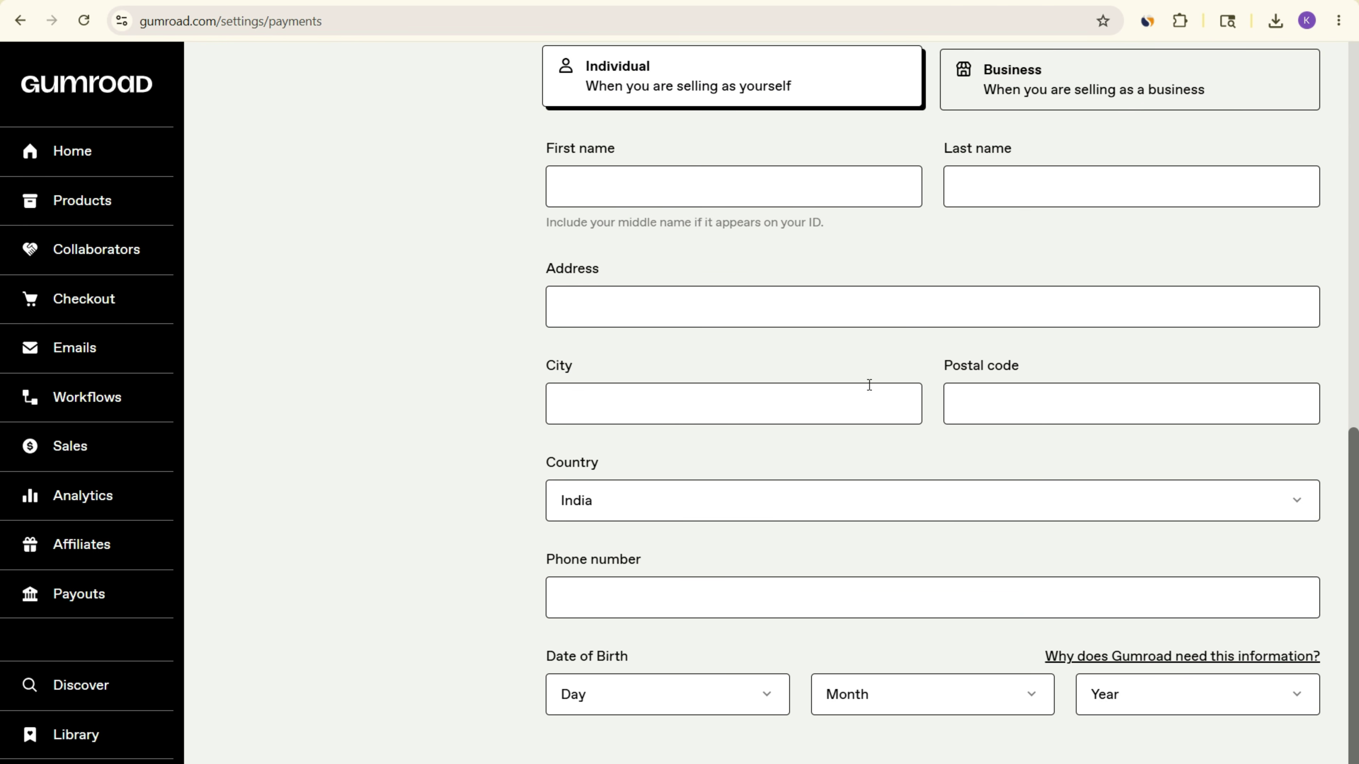
pyautogui.scroll(1, 1038, 422)
pyautogui.scroll(7, 1039, 423)
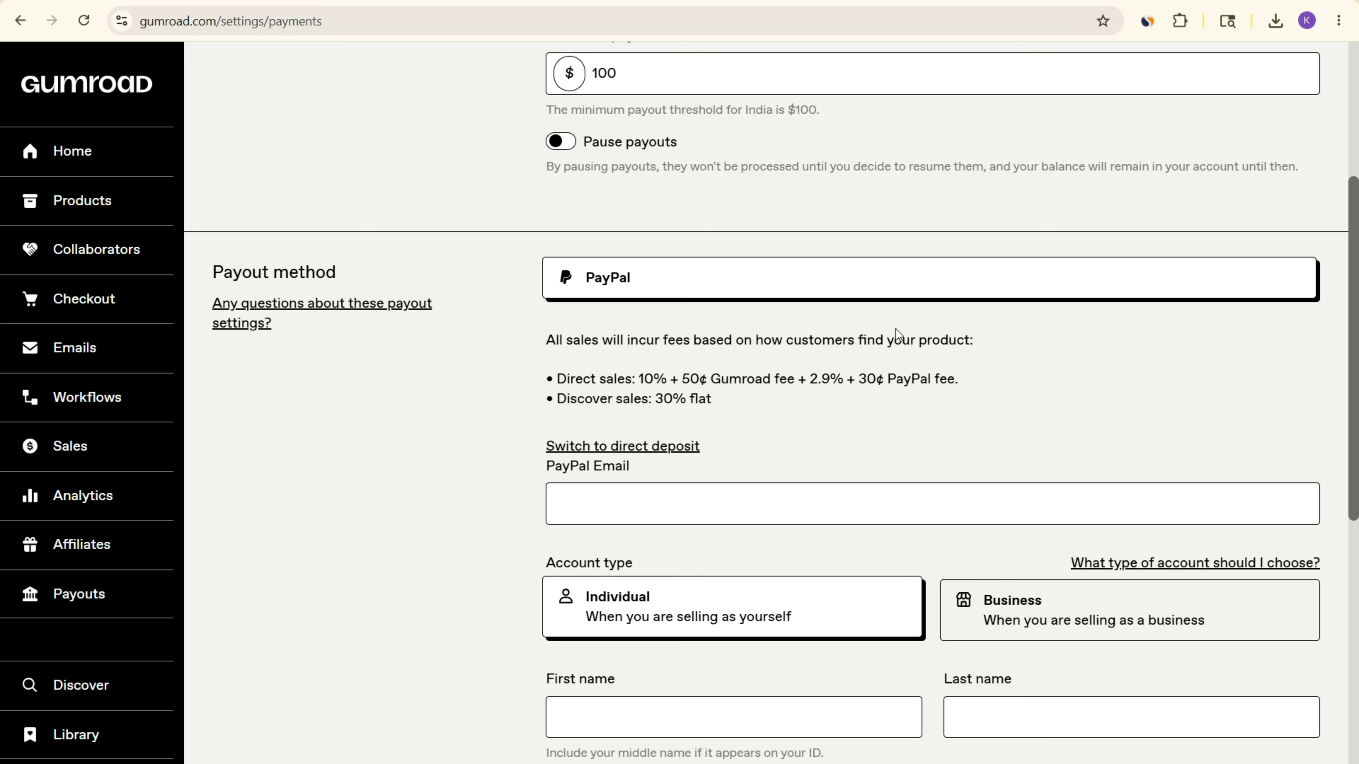
pyautogui.scroll(4, 888, 340)
pyautogui.scroll(-13, 637, 326)
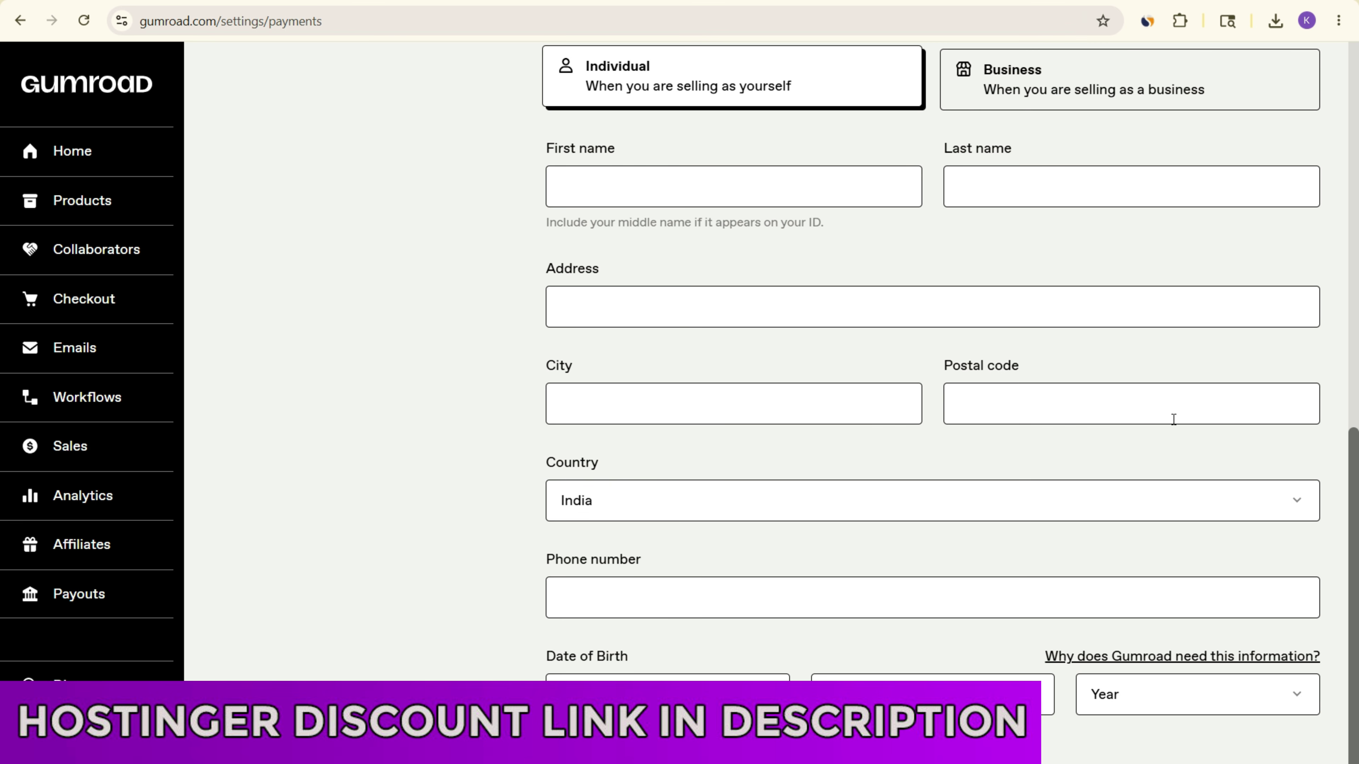
pyautogui.scroll(7, 845, 450)
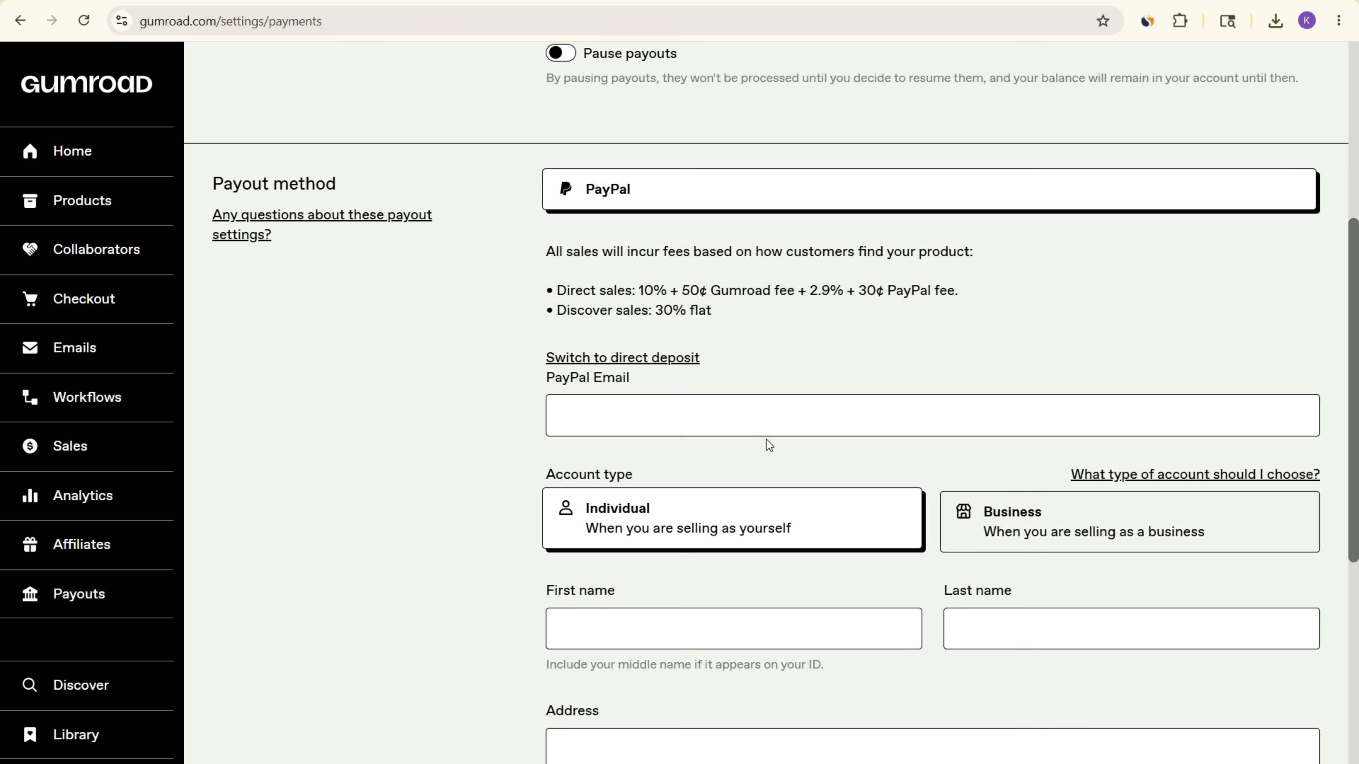
pyautogui.scroll(-8, 748, 422)
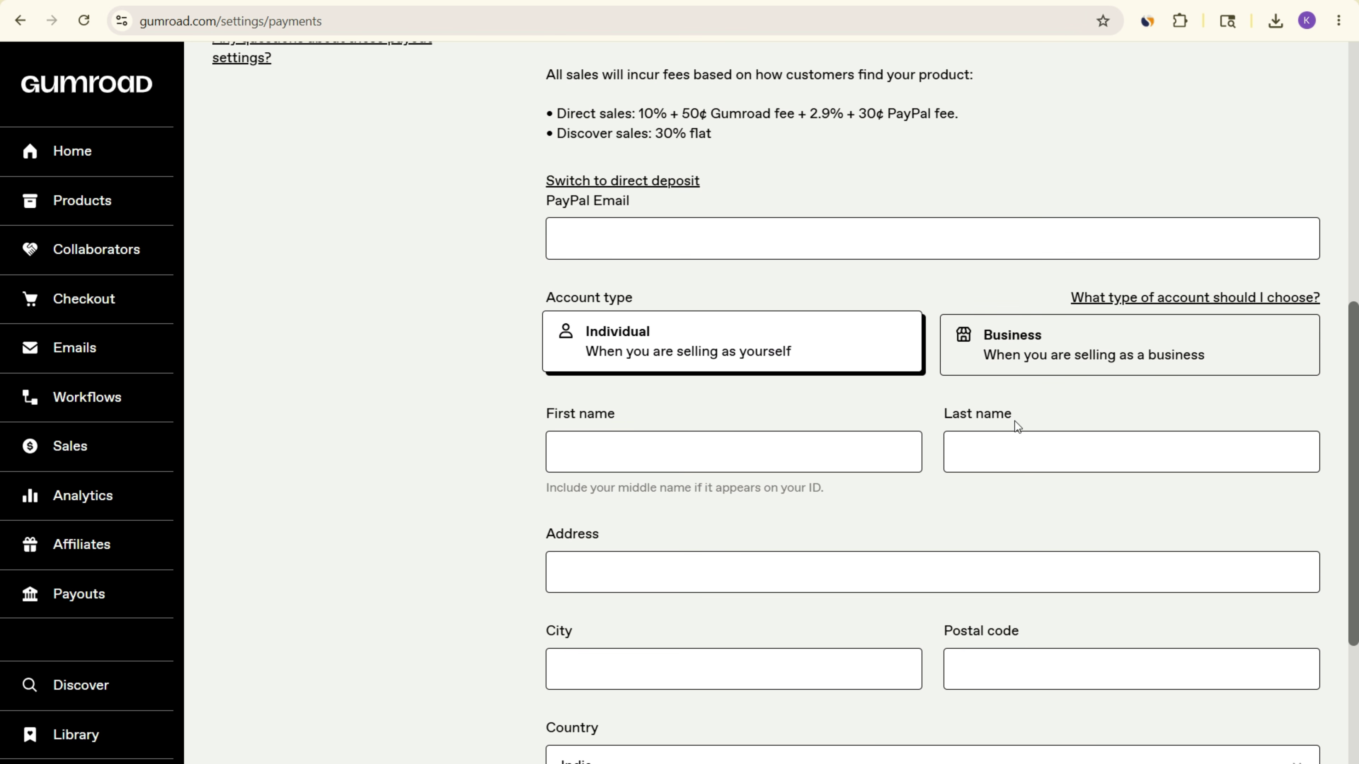
pyautogui.scroll(10, 963, 448)
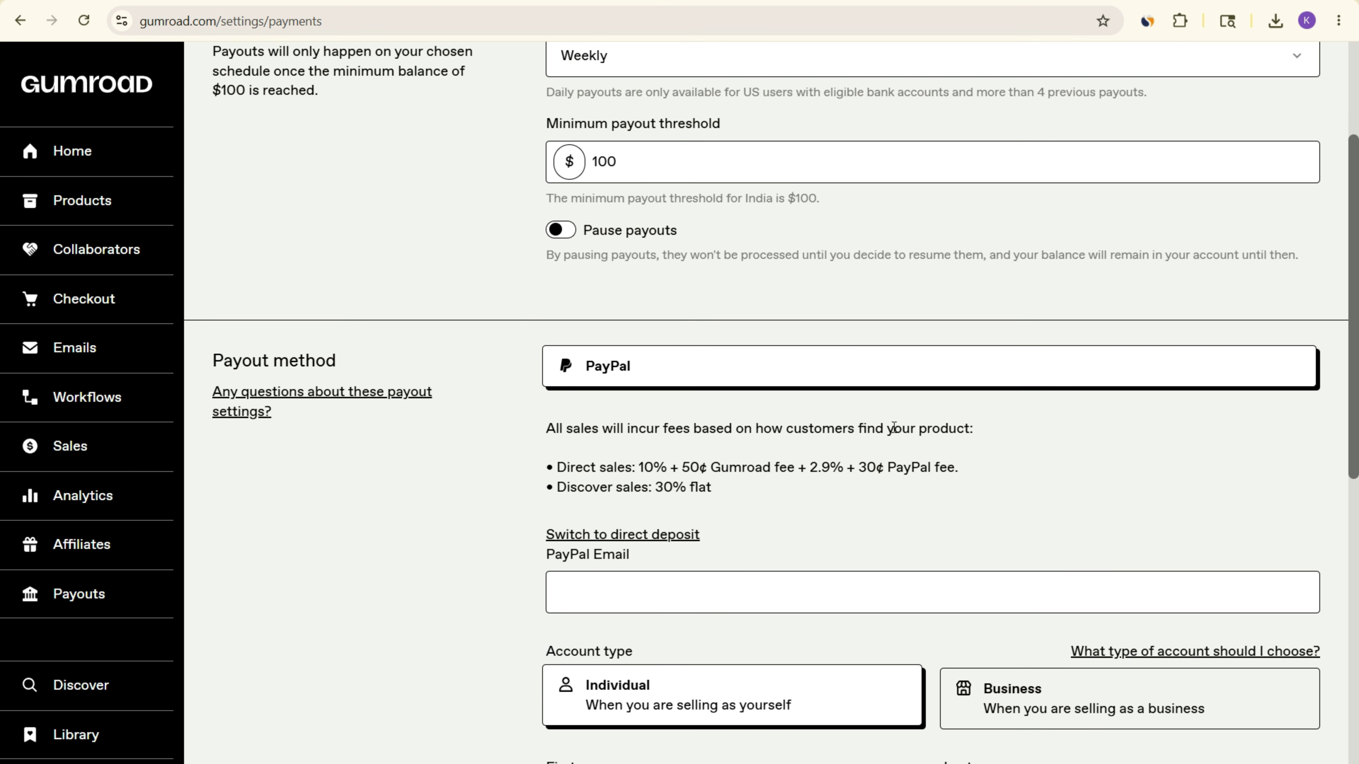
pyautogui.scroll(3, 689, 371)
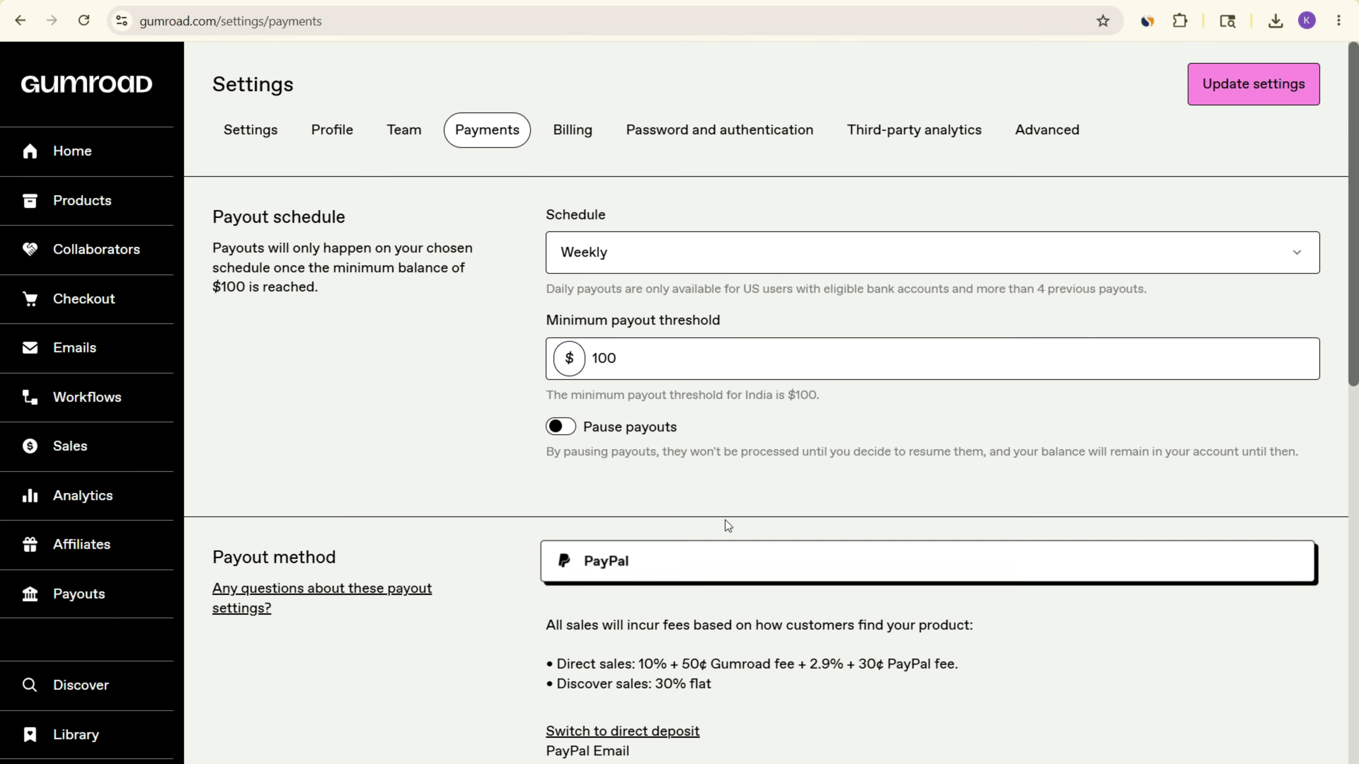
pyautogui.scroll(-10, 992, 258)
pyautogui.scroll(8, 1028, 252)
pyautogui.scroll(2, 1283, 107)
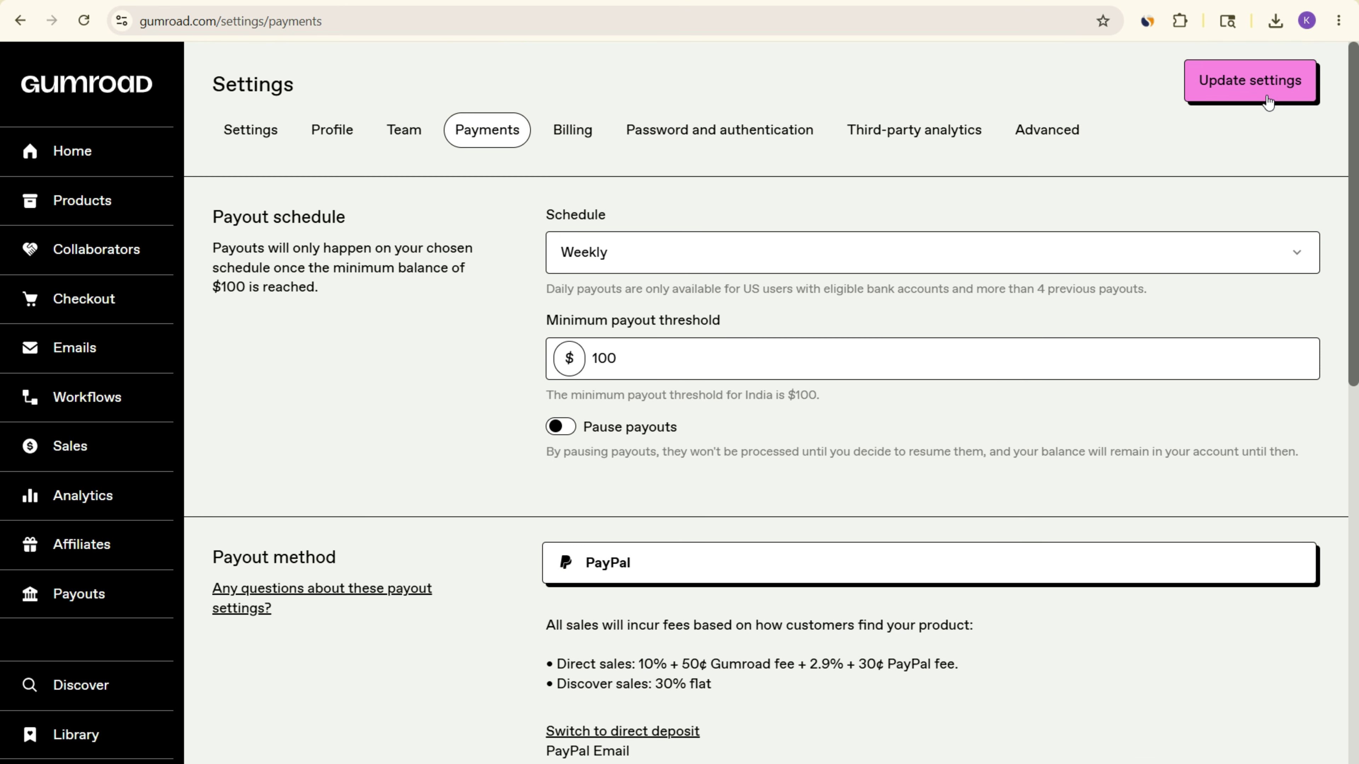
pyautogui.scroll(-15, 777, 546)
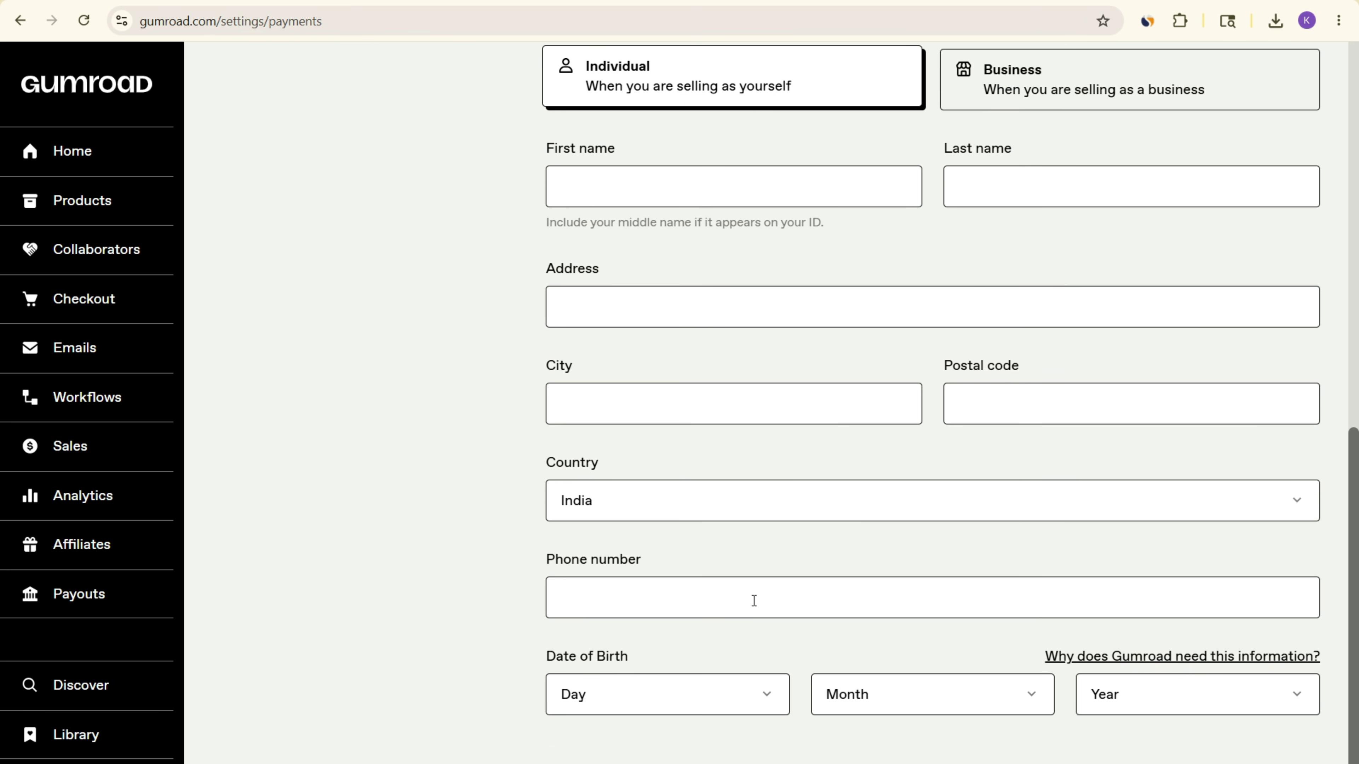
pyautogui.scroll(15, 1028, 570)
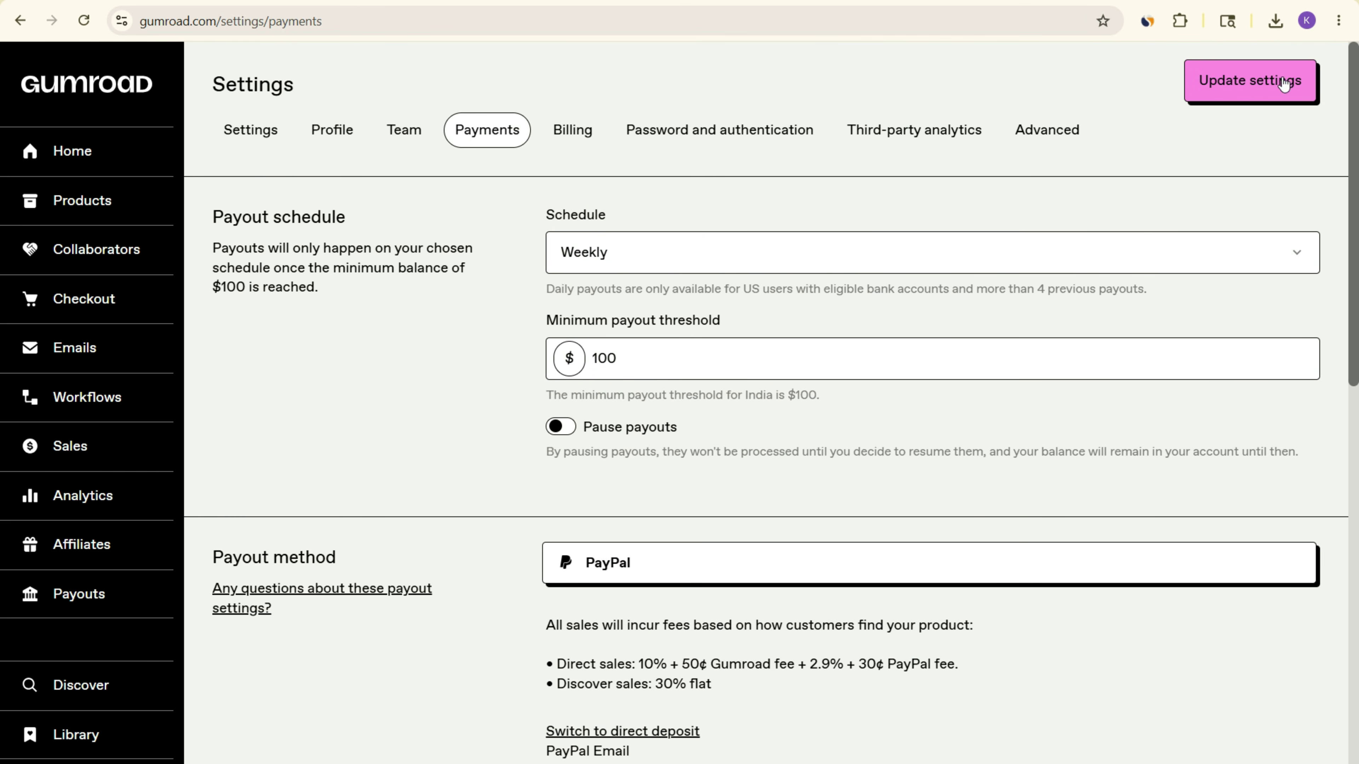
# - Open the Story of 4 Animals eBook from the product list and save its product details to continue to the content
pyautogui.click(32, 200)
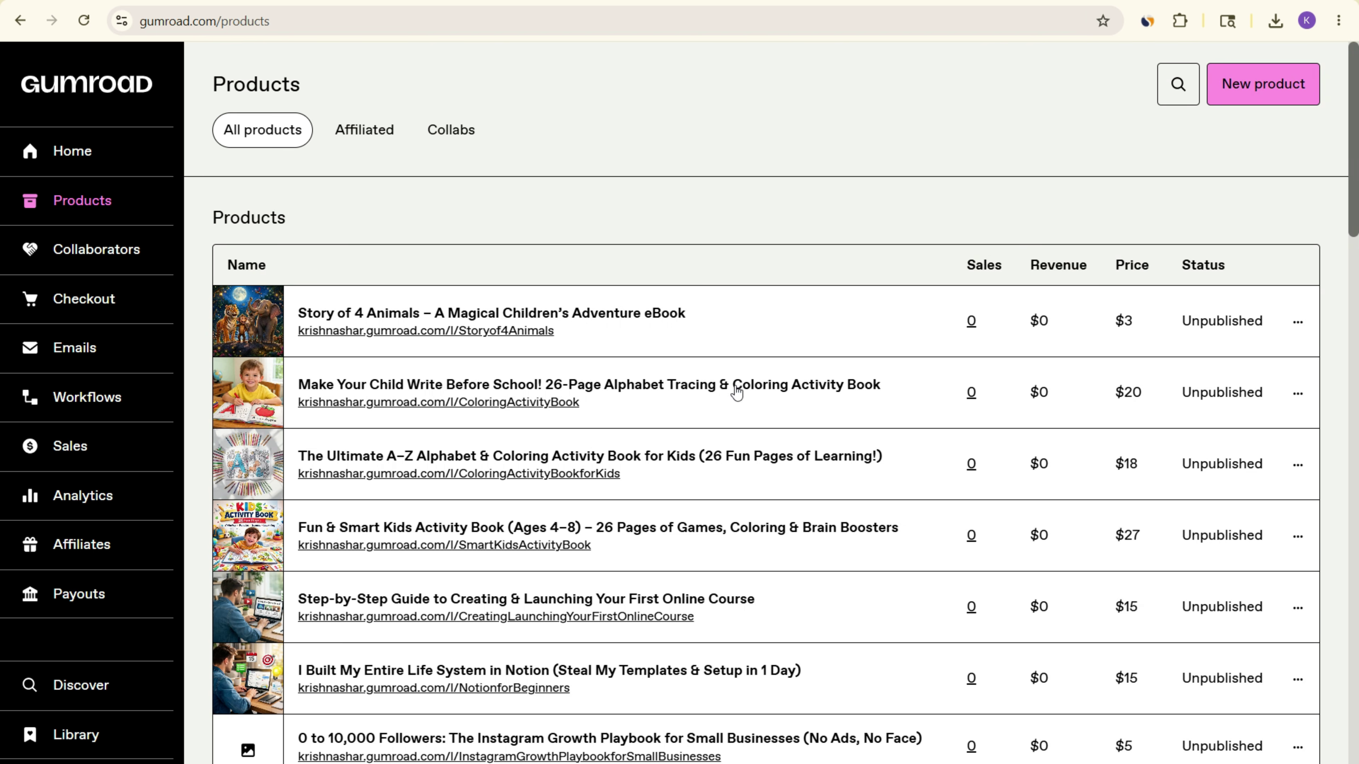
pyautogui.scroll(-20, 539, 428)
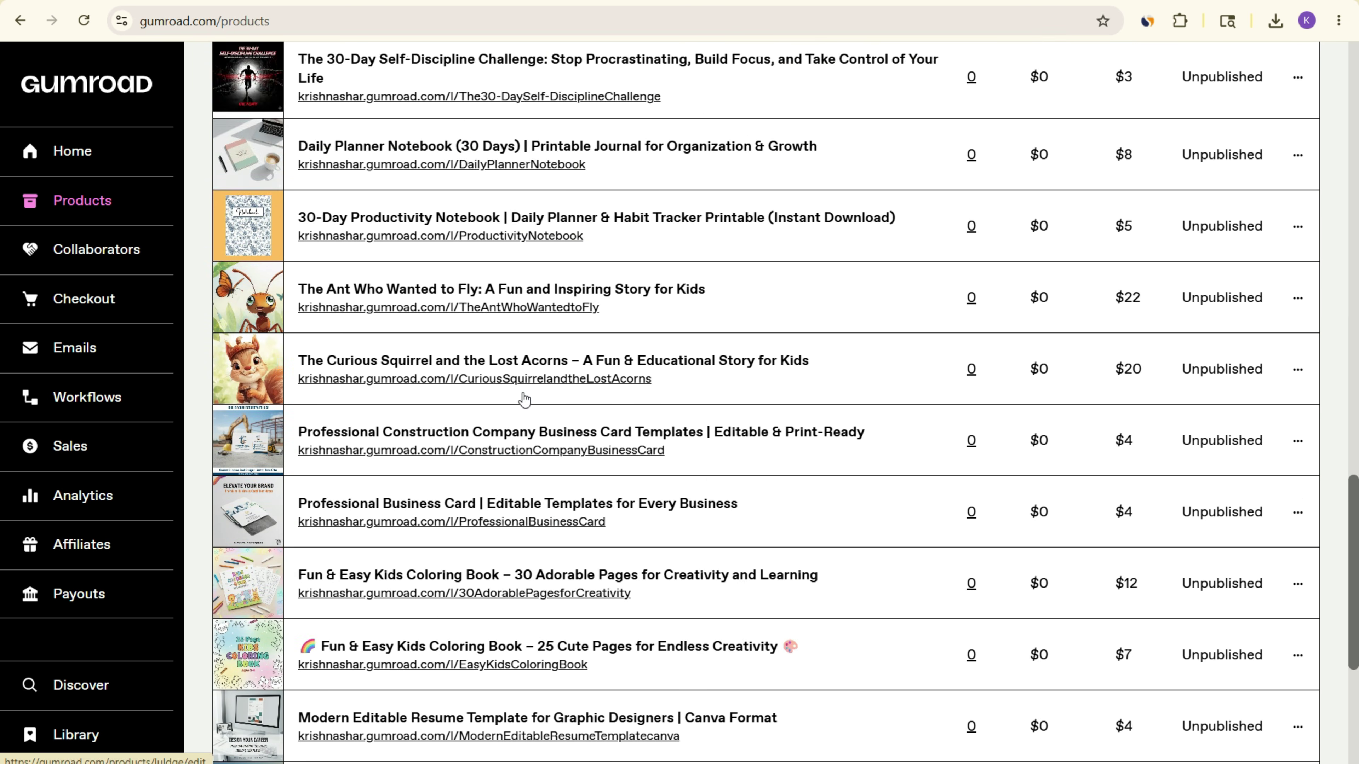
pyautogui.scroll(10, 1167, 481)
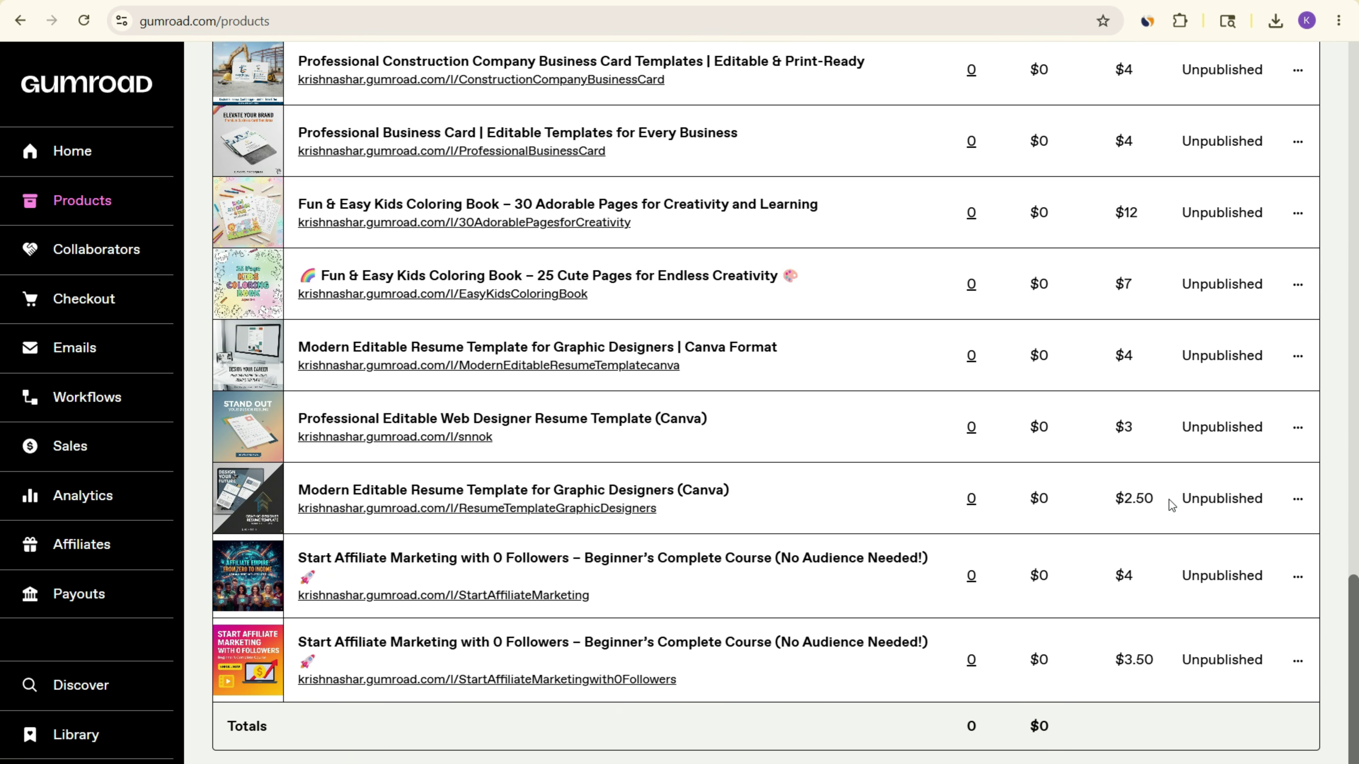
pyautogui.scroll(15, 1166, 442)
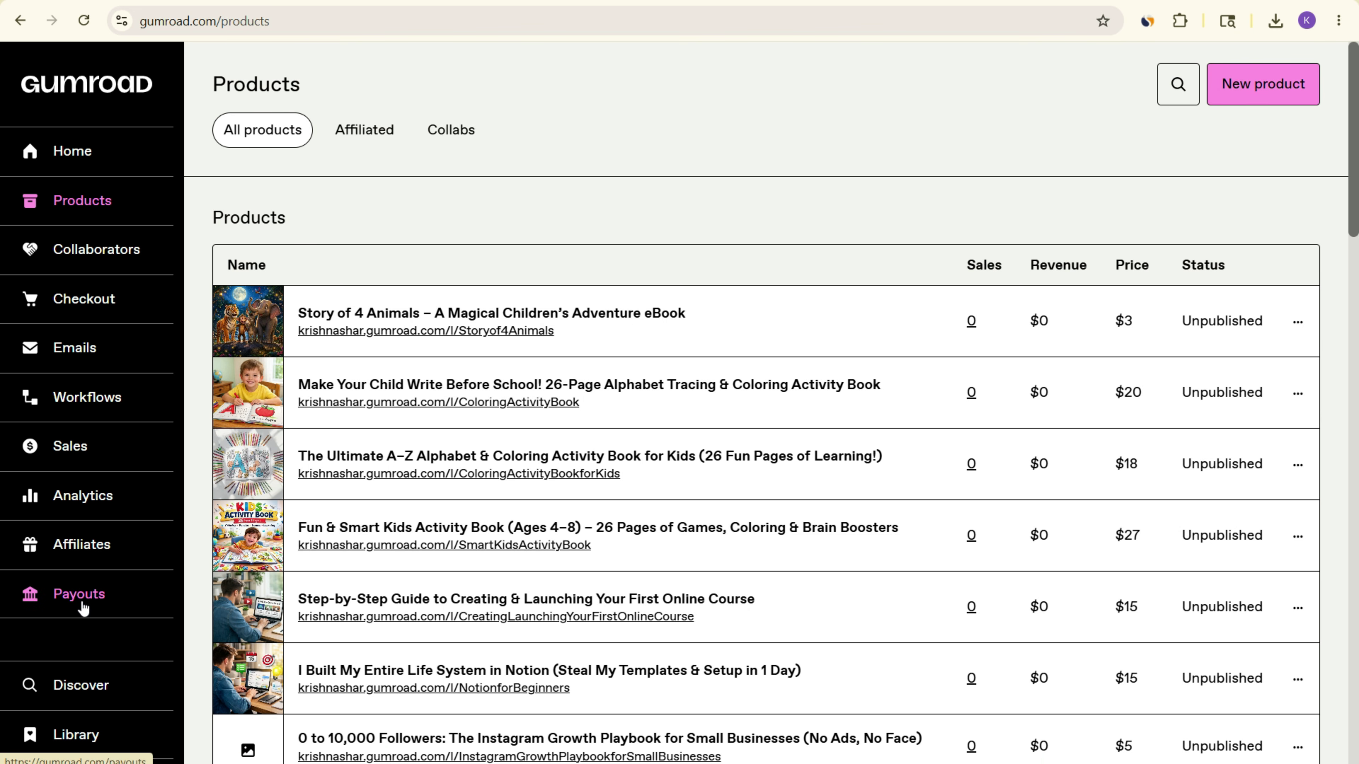
pyautogui.click(573, 315)
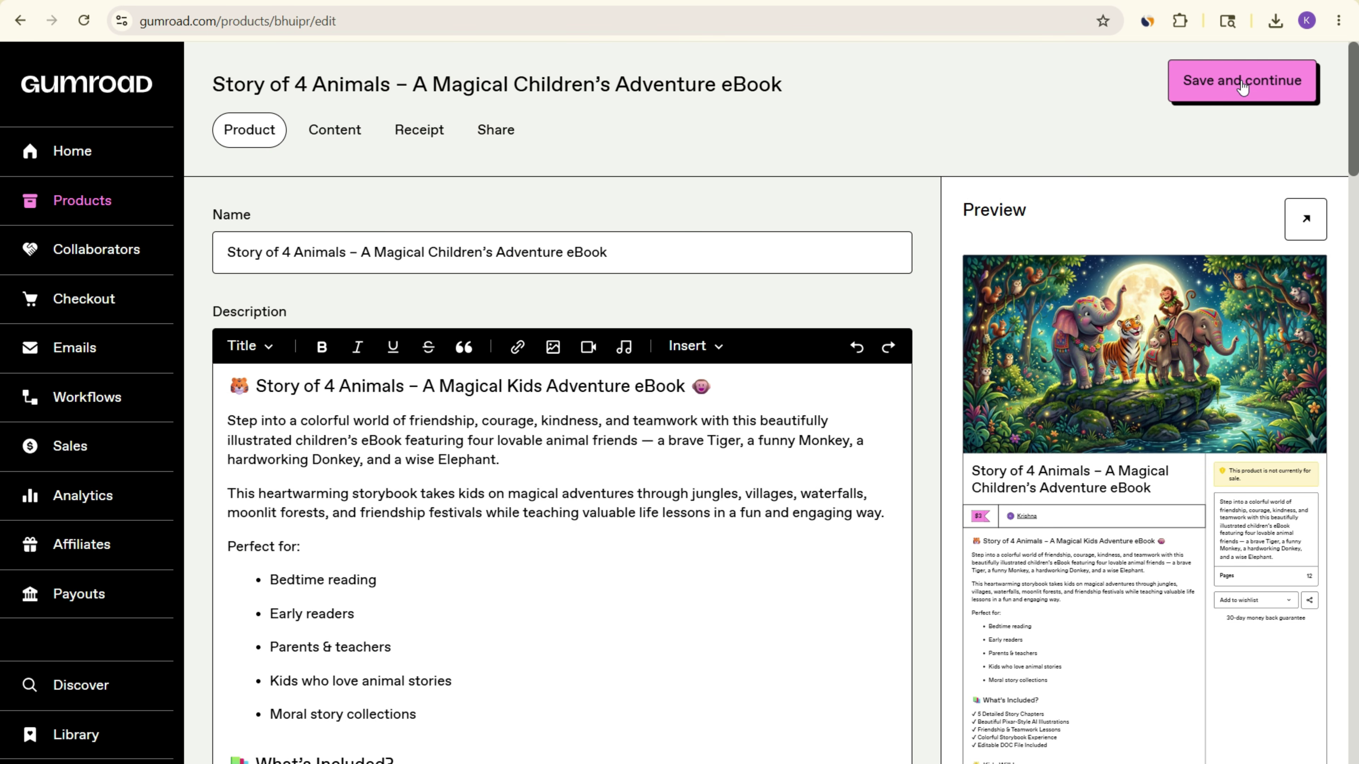
pyautogui.click(1241, 81)
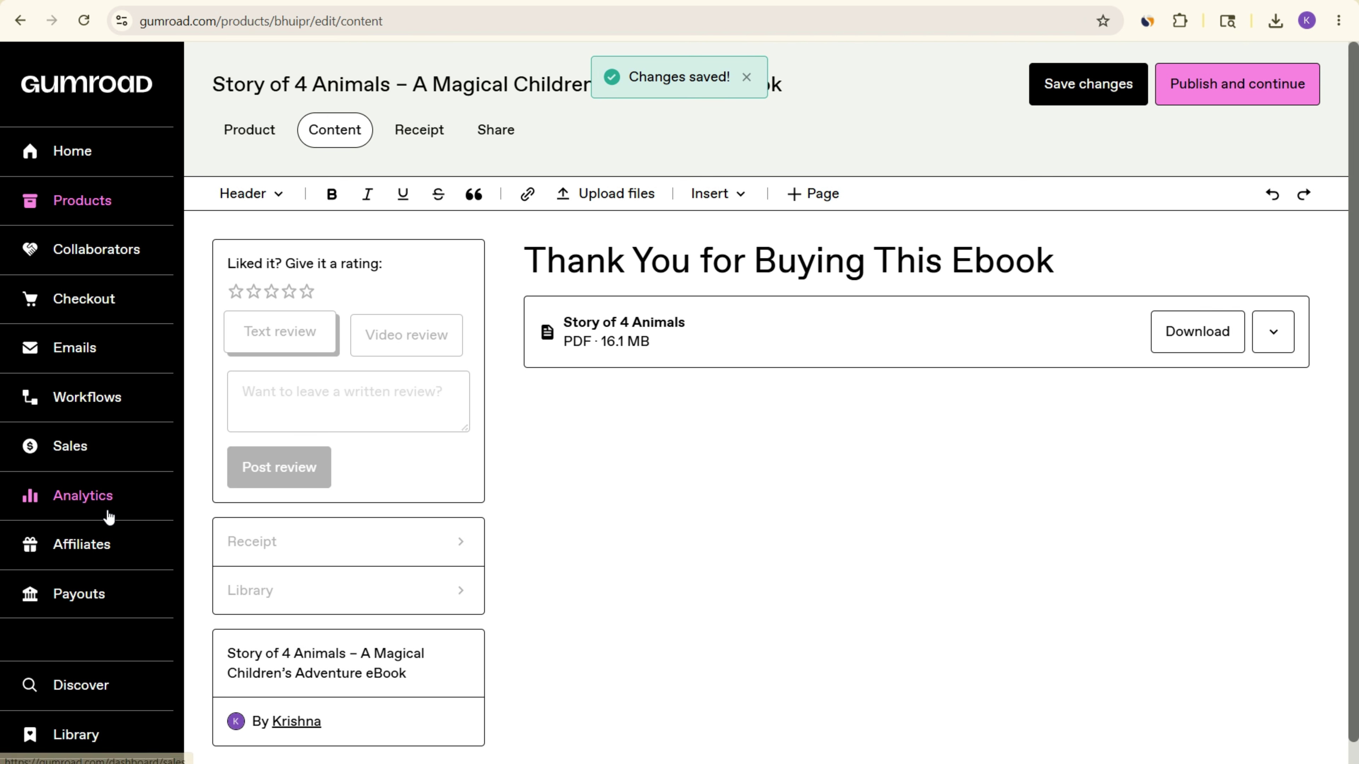
# - Open the payout threshold settings again and examine the payout schedule, minimum threshold and payout method
pyautogui.click(97, 595)
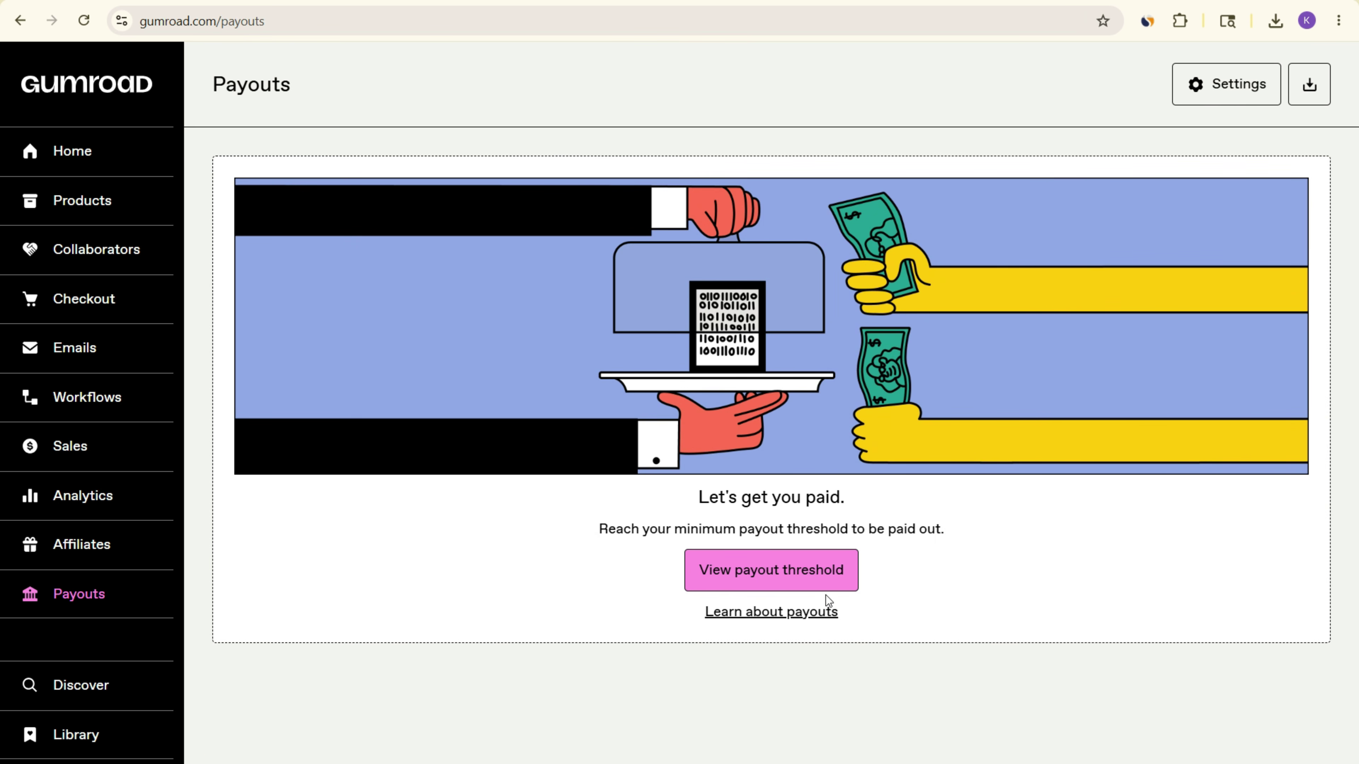
pyautogui.click(812, 578)
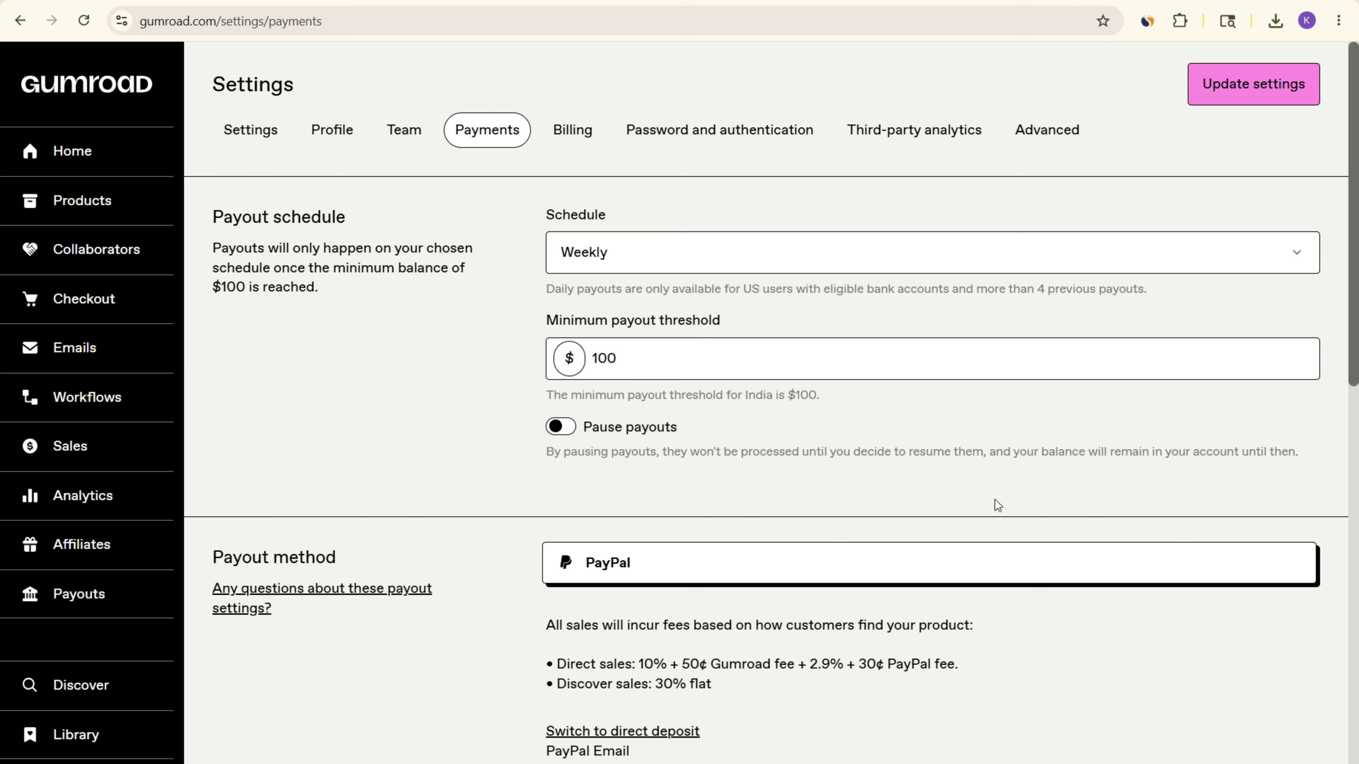
pyautogui.scroll(-5, 890, 521)
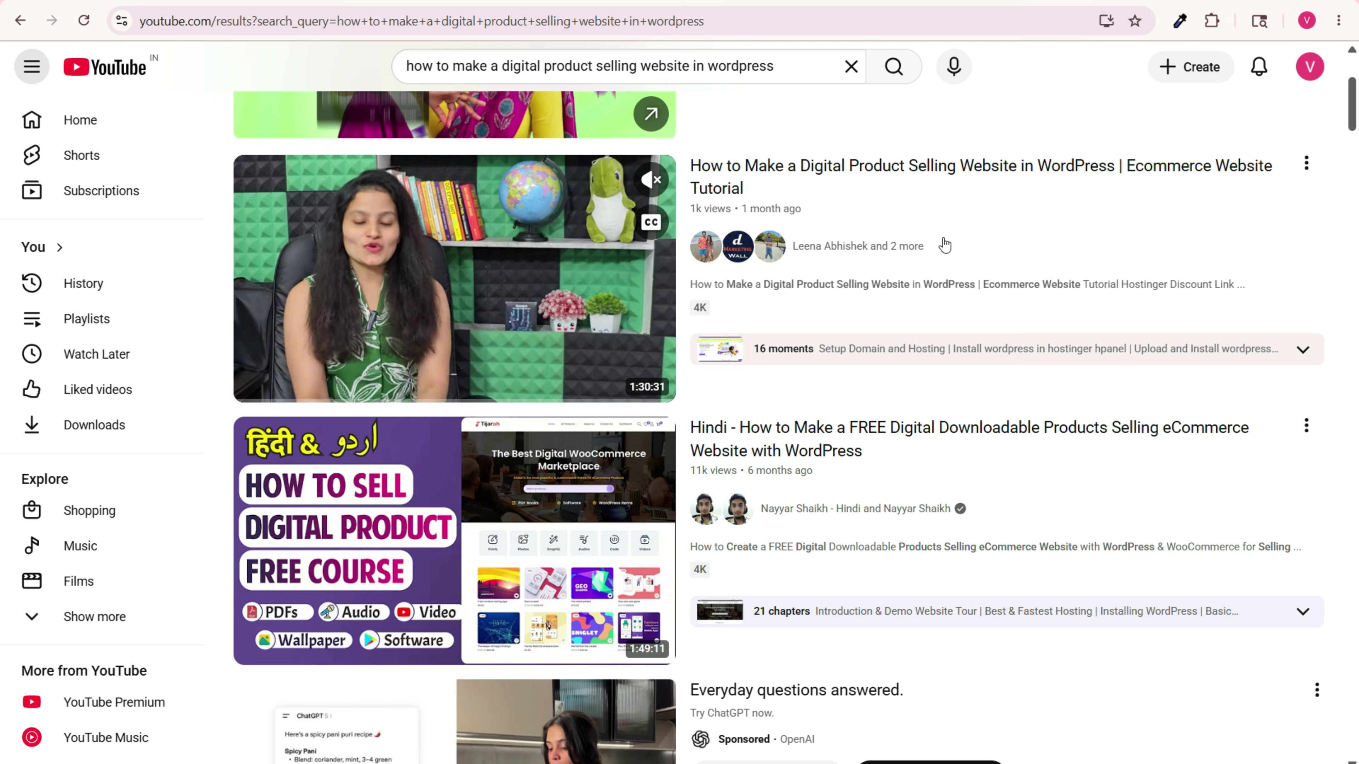
pyautogui.moveTo(1040, 343)
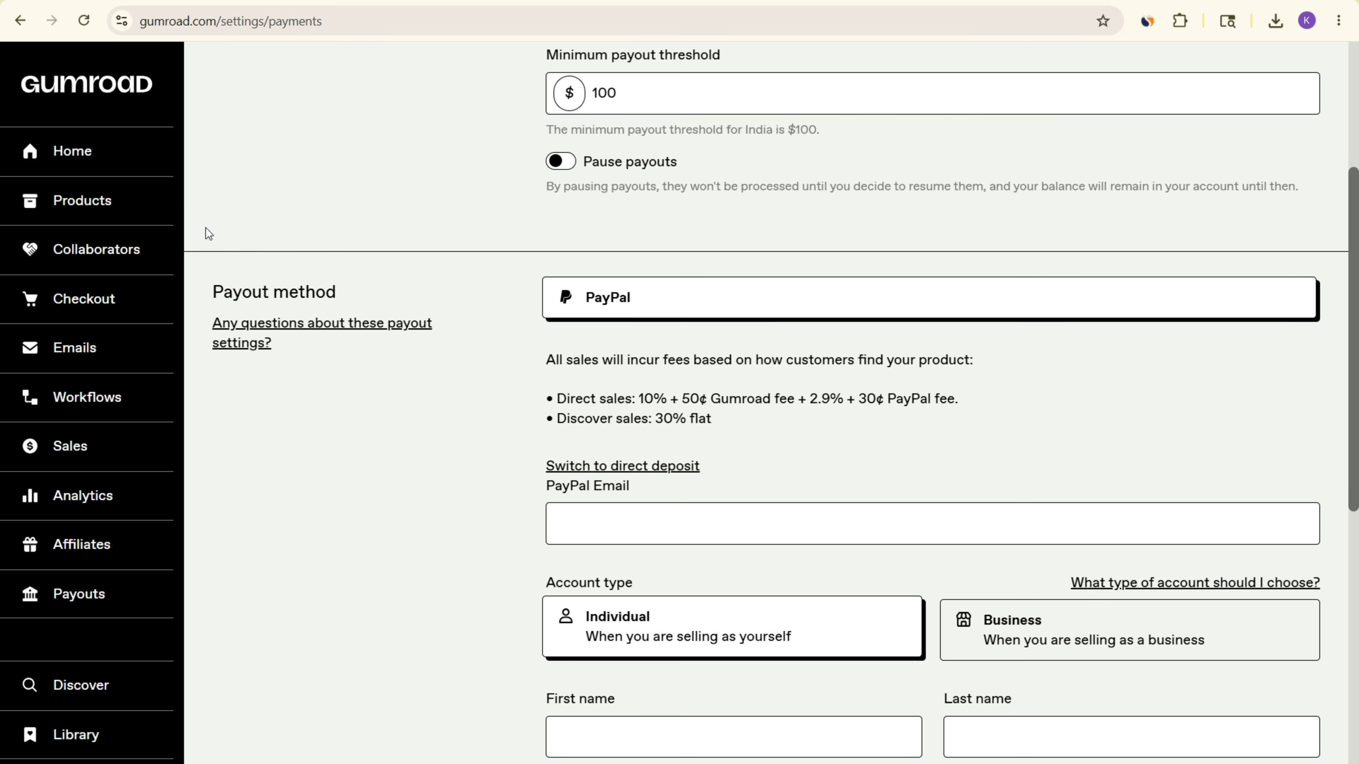
pyautogui.scroll(5, 515, 298)
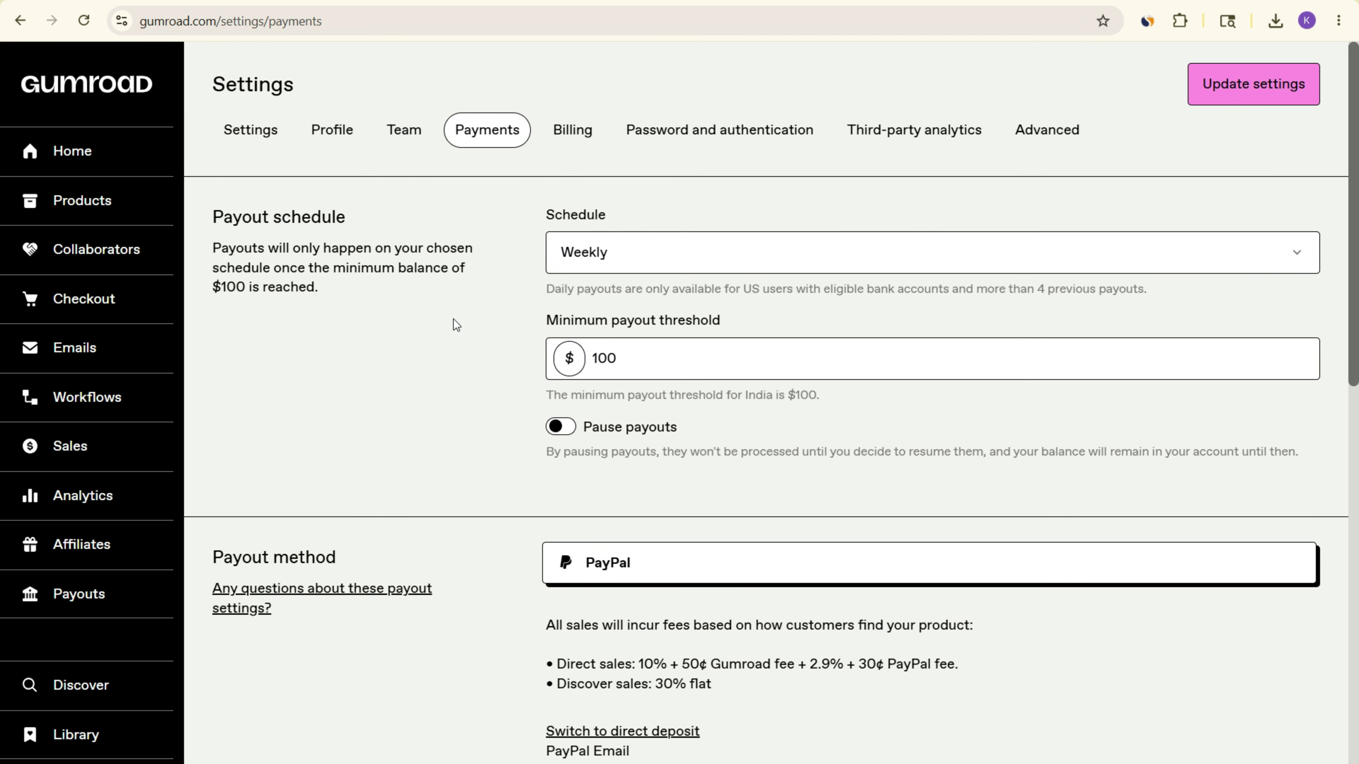
pyautogui.scroll(-5, 1009, 360)
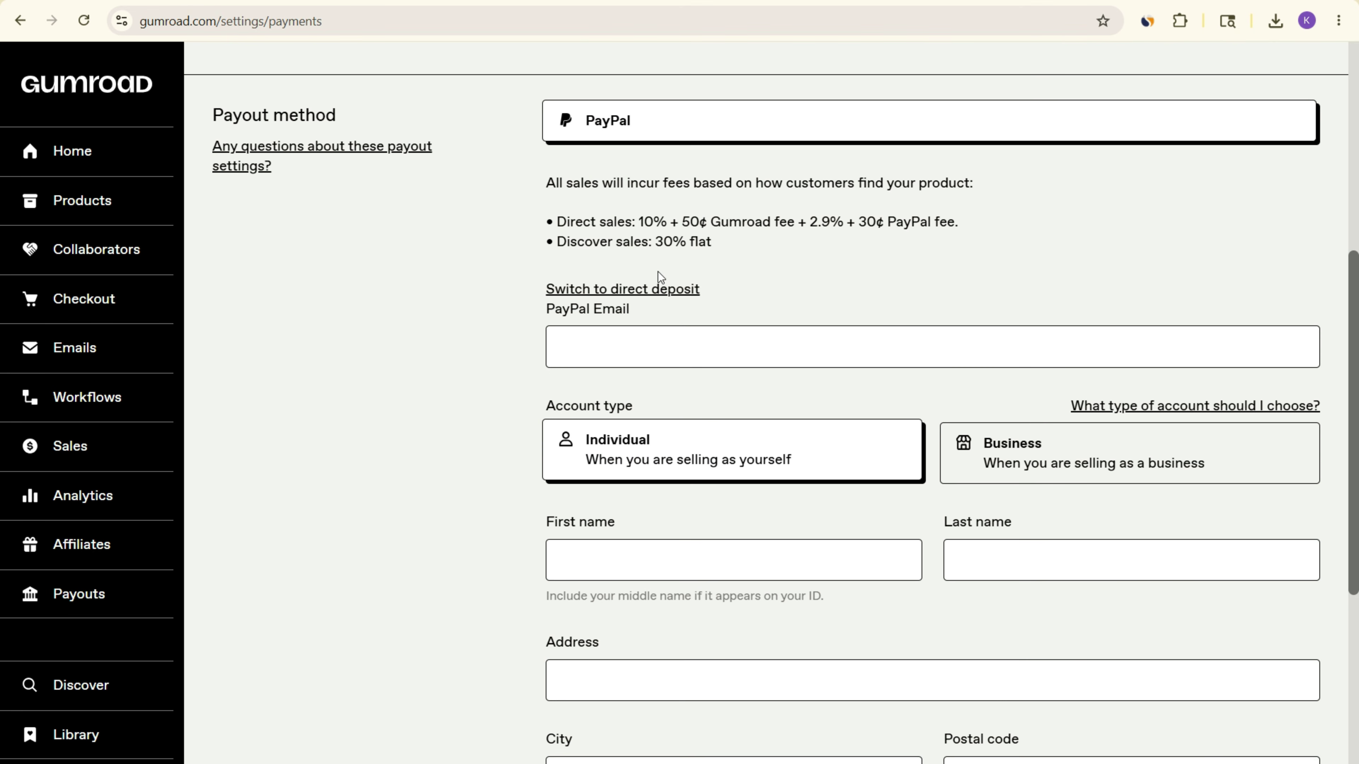
# - Examine the fee terms for Discover sales and for direct sales under the PayPal payout method
pyautogui.moveTo(567, 244); pyautogui.dragTo(642, 242)
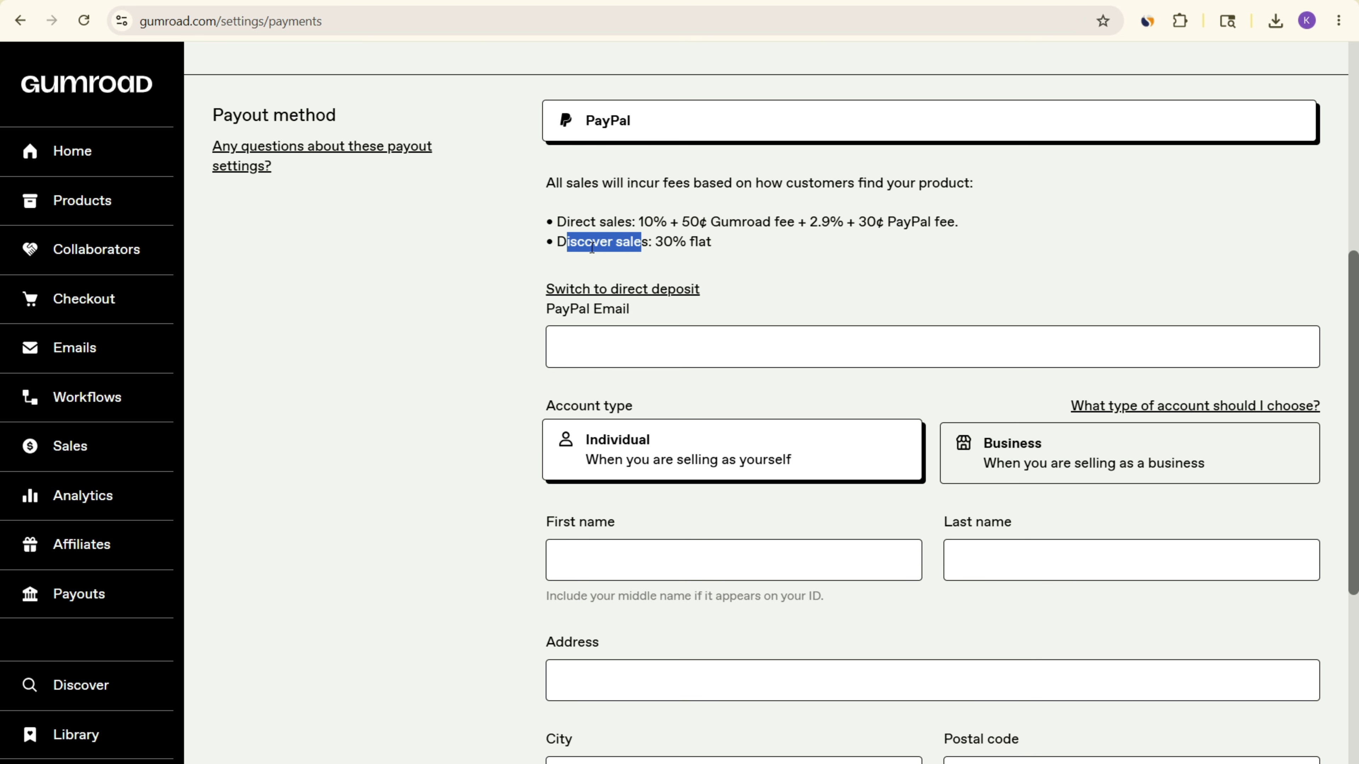
pyautogui.moveTo(539, 240); pyautogui.dragTo(618, 242)
pyautogui.click(618, 242)
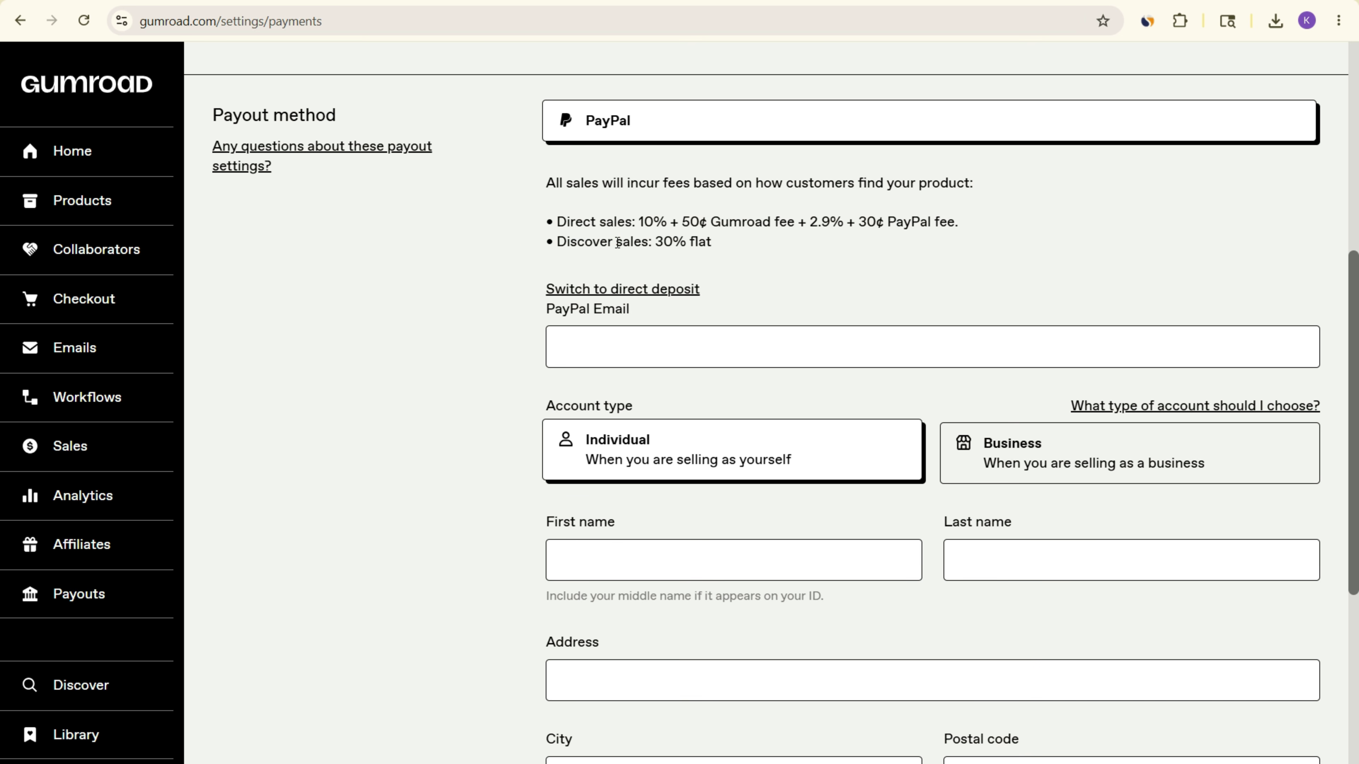
pyautogui.moveTo(559, 238); pyautogui.dragTo(692, 247)
pyautogui.click(646, 251)
pyautogui.doubleClick(664, 241)
pyautogui.moveTo(712, 243); pyautogui.dragTo(556, 242)
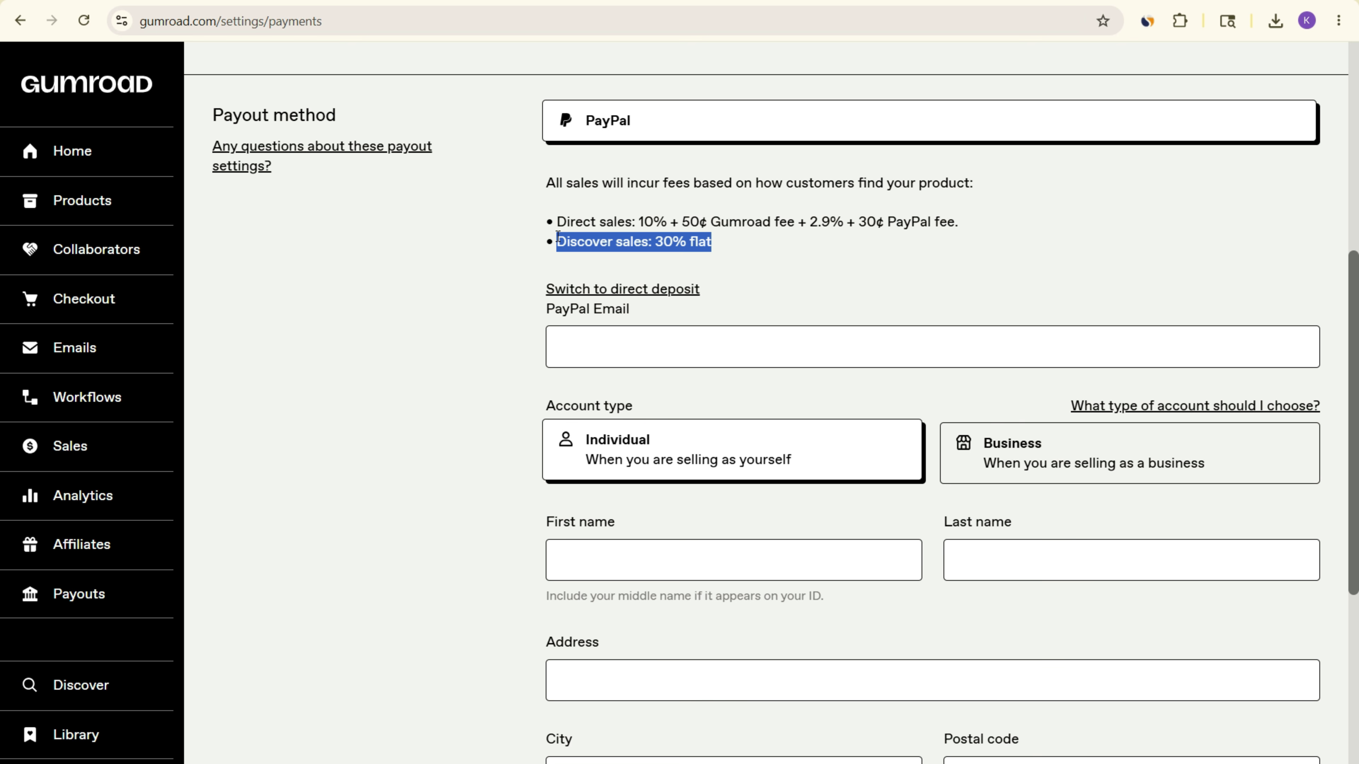
pyautogui.moveTo(555, 221)
pyautogui.mouseDown()
pyautogui.moveTo(677, 217)
pyautogui.moveTo(685, 241)
pyautogui.moveTo(558, 244)
pyautogui.mouseUp()
pyautogui.moveTo(717, 242); pyautogui.dragTo(963, 219)
pyautogui.click(742, 238)
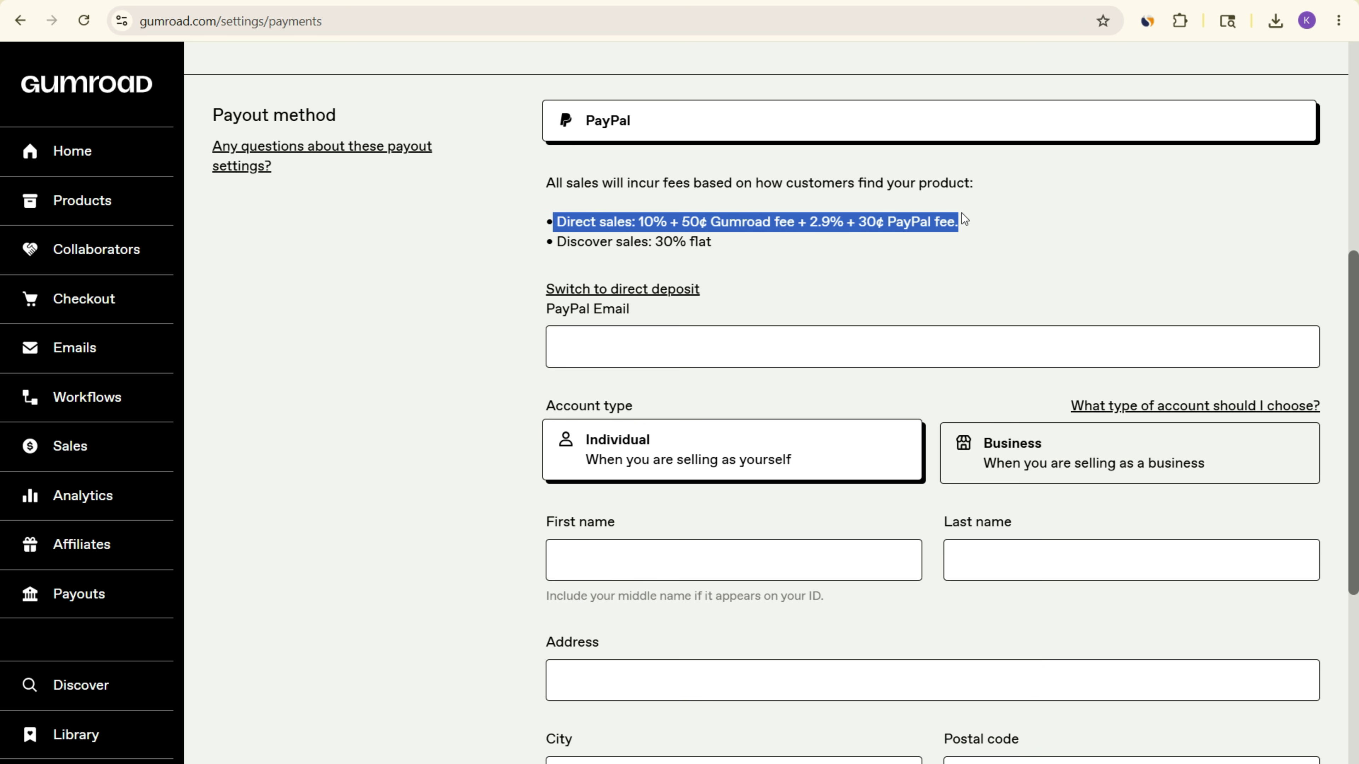
pyautogui.click(769, 233)
pyautogui.scroll(2, 549, 264)
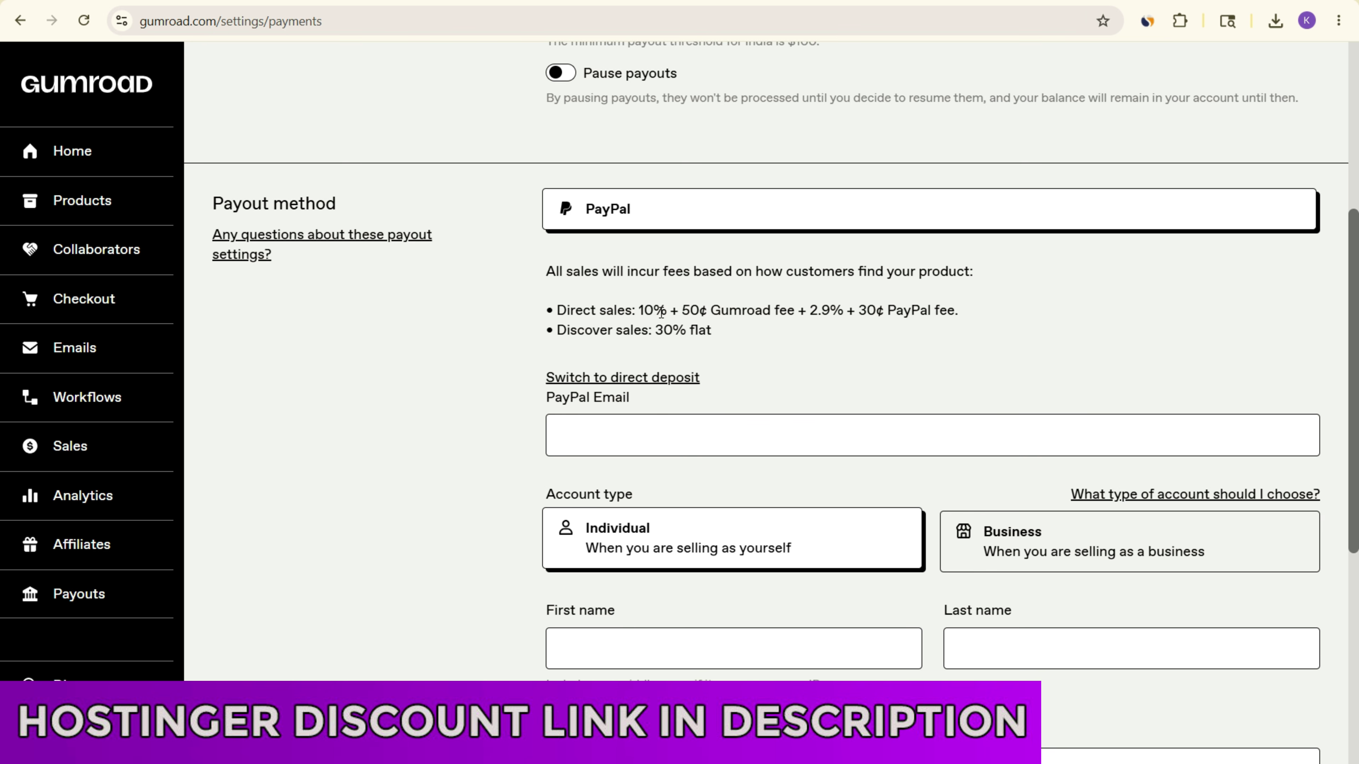
# - Examine each part of the direct sales fee, including the Gumroad and PayPal portions, and compare it with the Discover sales fee
pyautogui.moveTo(641, 310); pyautogui.dragTo(651, 309)
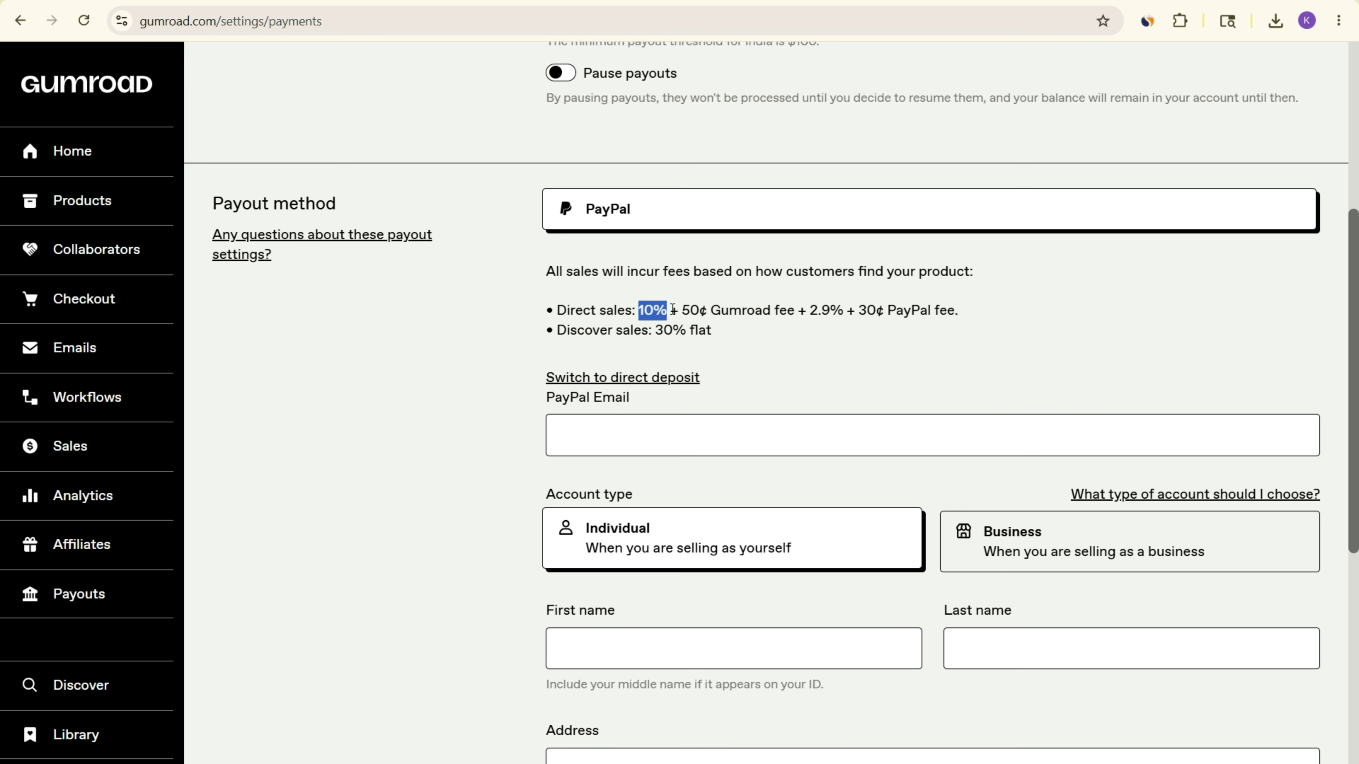
pyautogui.click(641, 310)
pyautogui.moveTo(642, 311); pyautogui.dragTo(667, 310)
pyautogui.moveTo(795, 311); pyautogui.dragTo(685, 311)
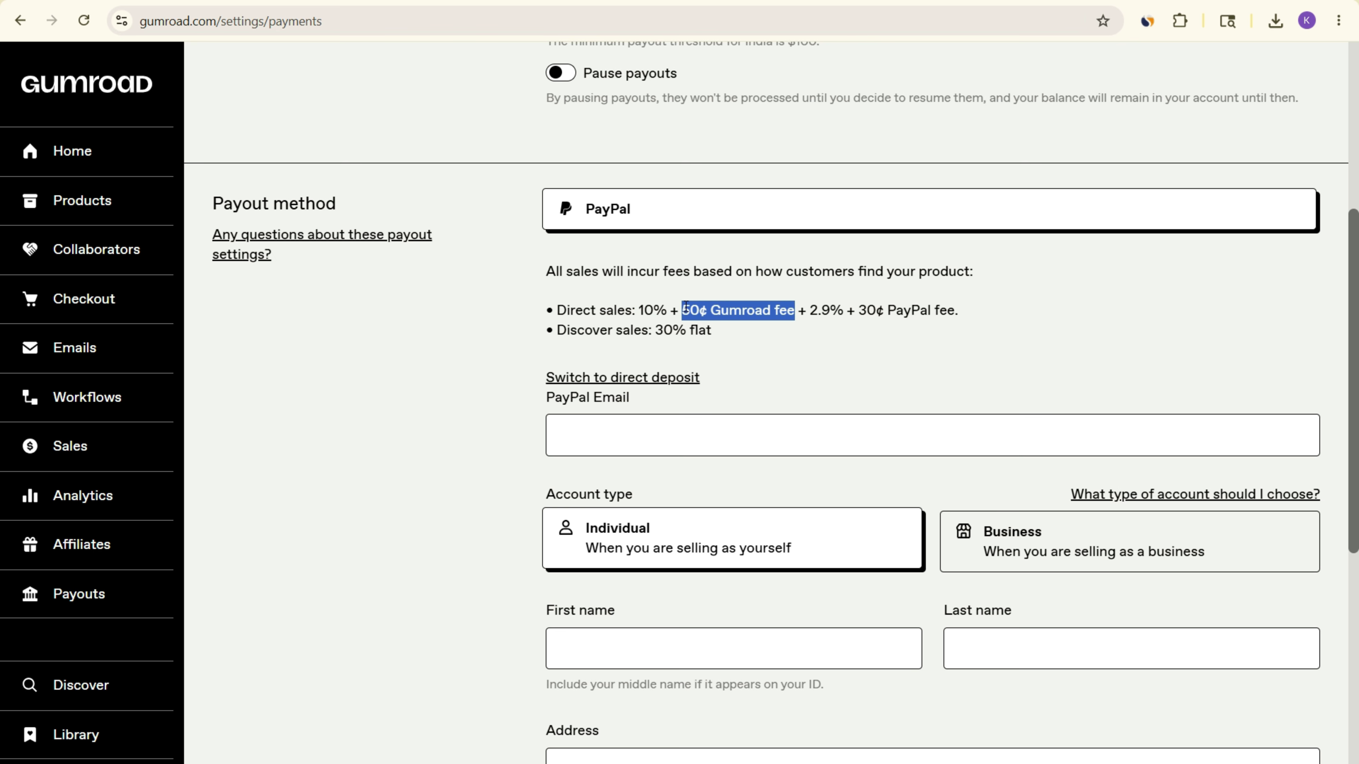
pyautogui.moveTo(809, 311); pyautogui.dragTo(839, 312)
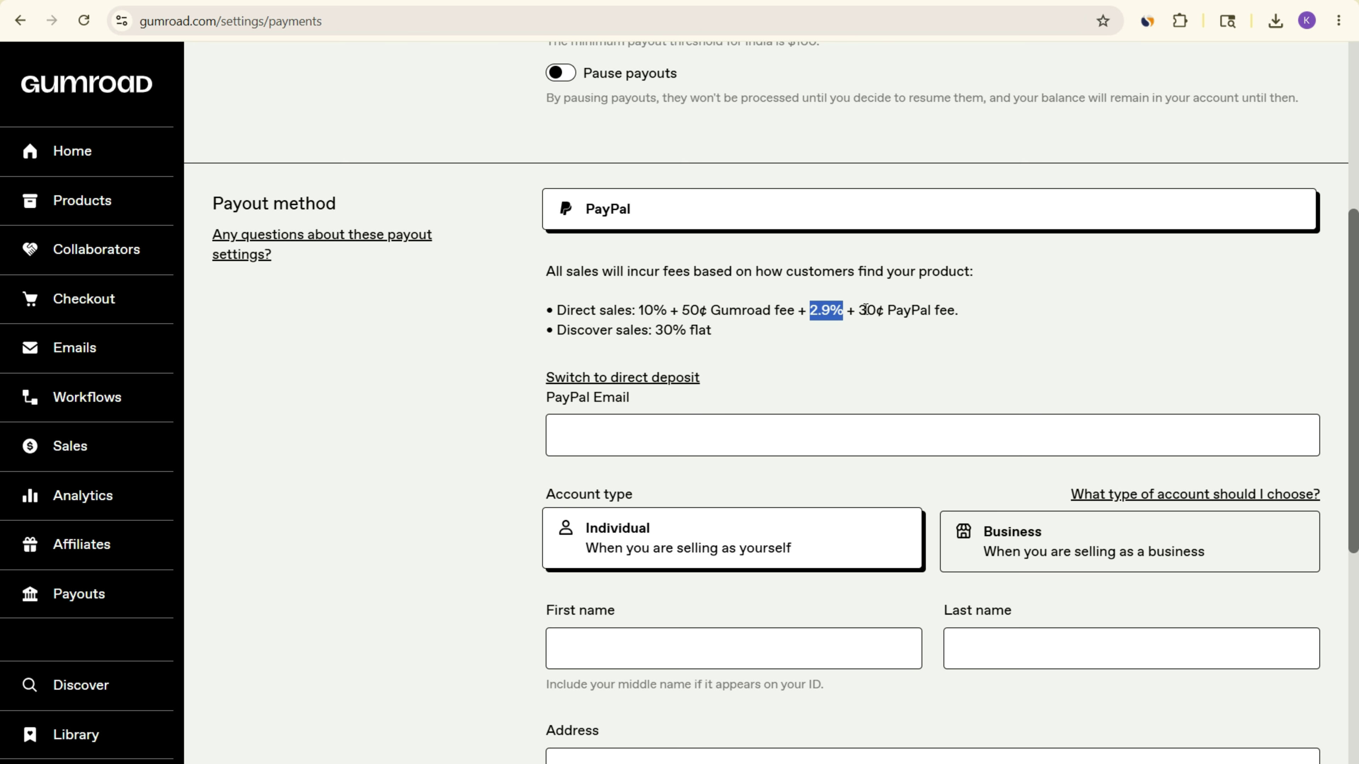
pyautogui.click(956, 309)
pyautogui.moveTo(956, 309); pyautogui.dragTo(857, 311)
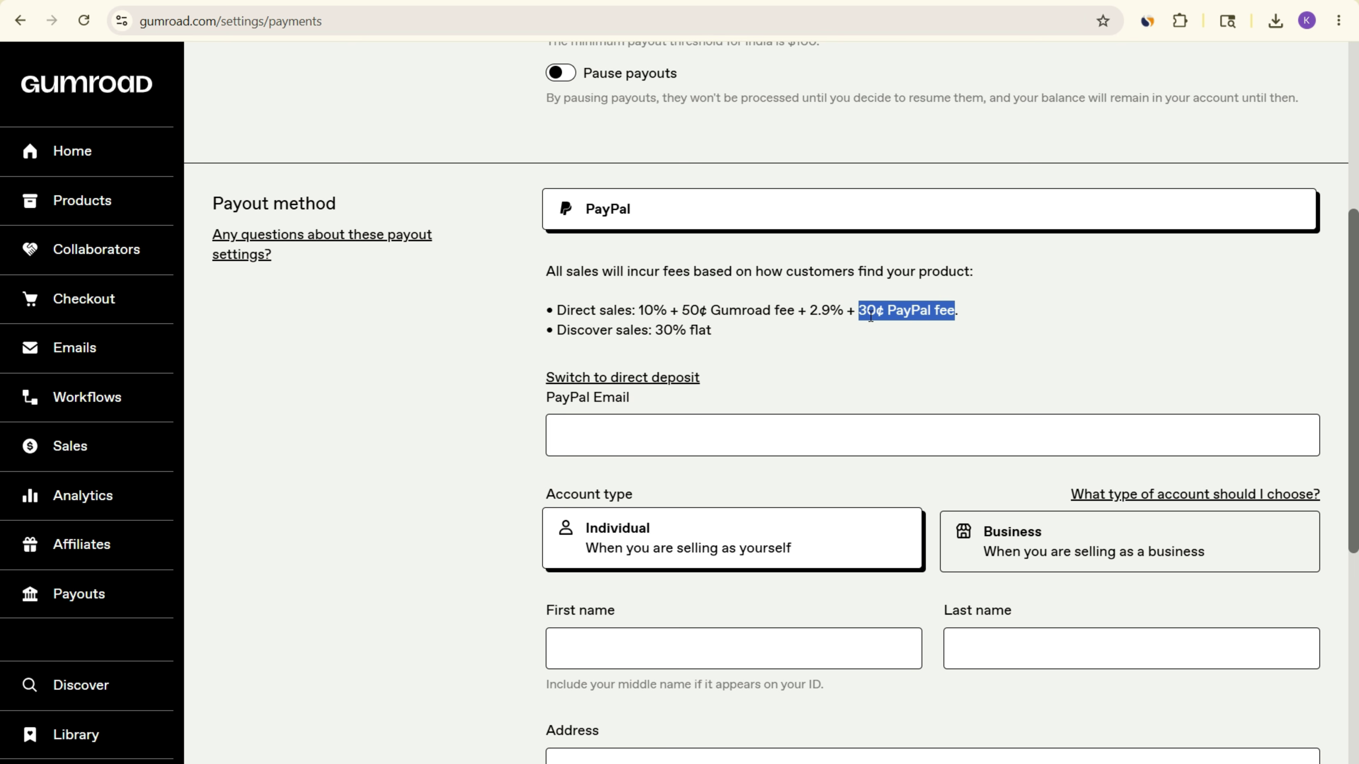
pyautogui.click(886, 317)
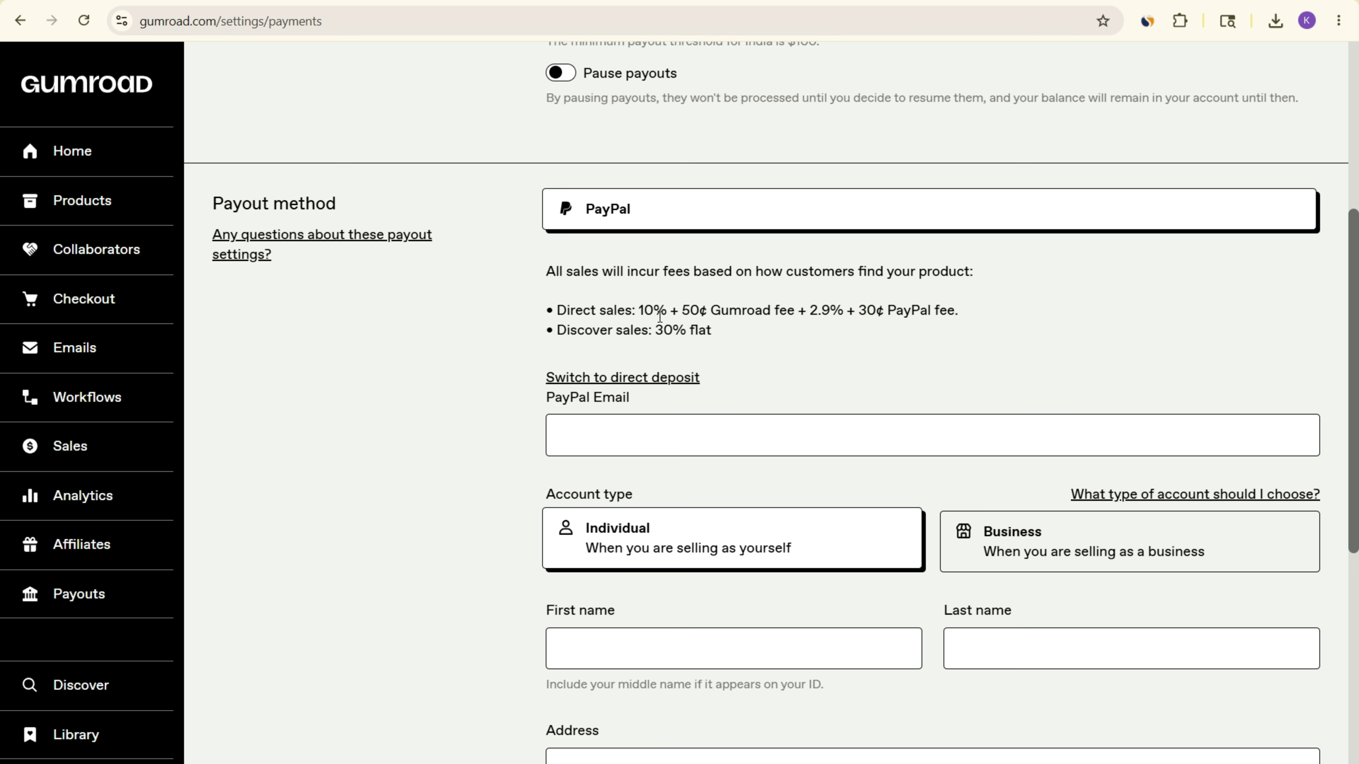
pyautogui.moveTo(655, 330); pyautogui.dragTo(717, 336)
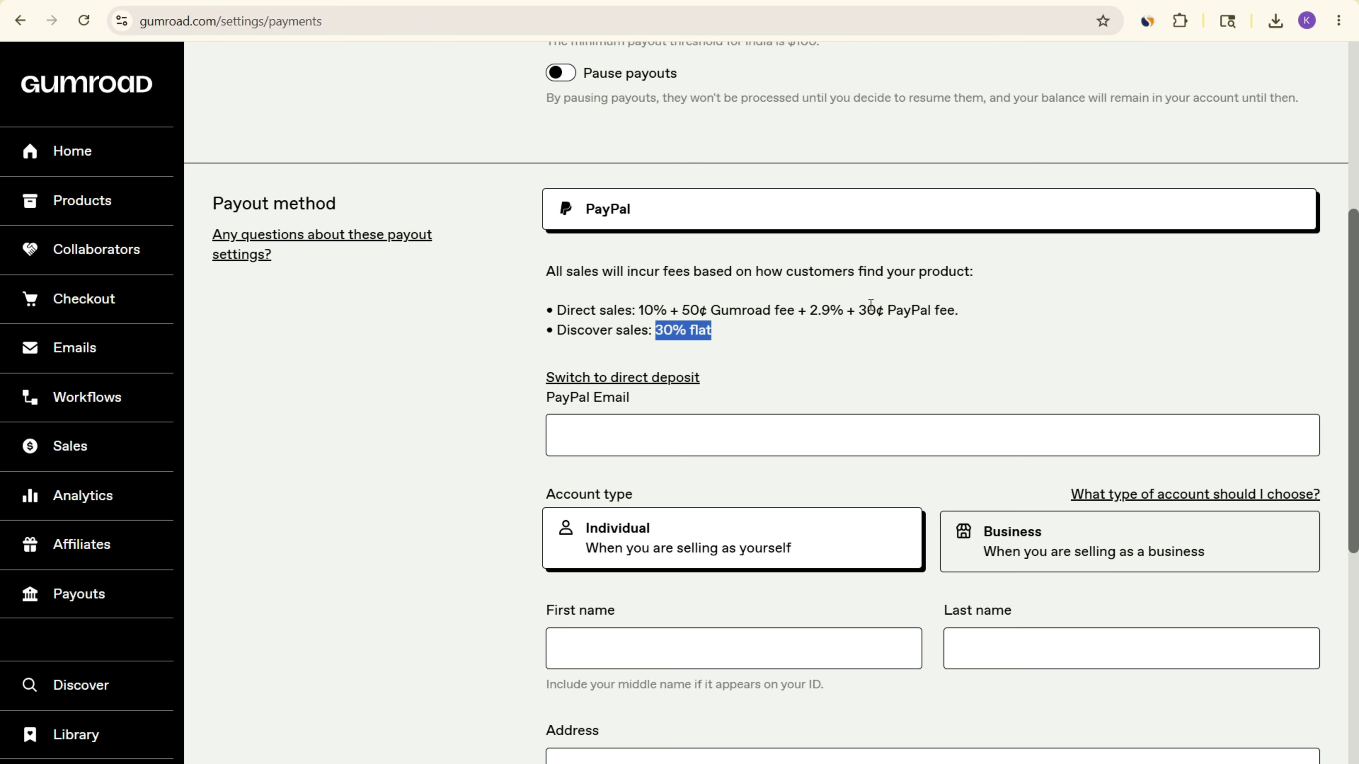
pyautogui.moveTo(637, 310); pyautogui.dragTo(973, 313)
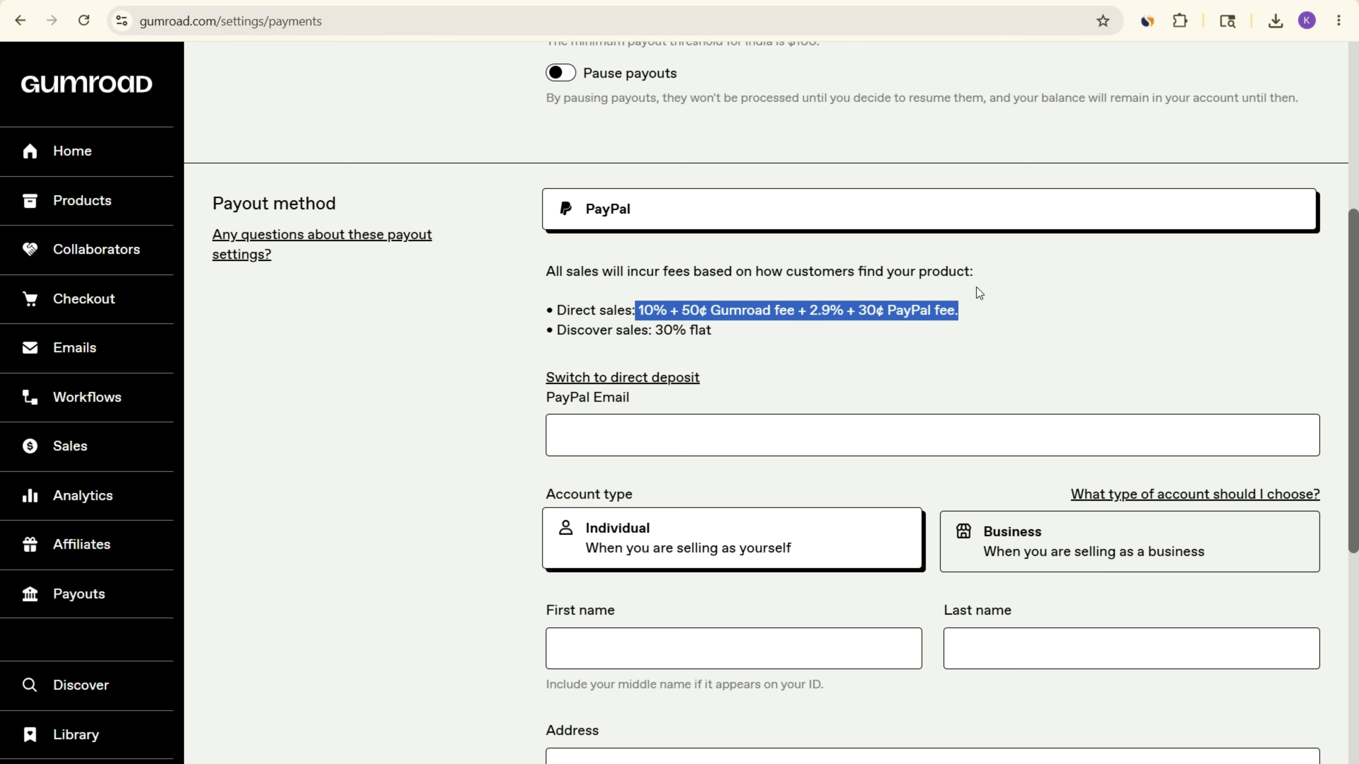
pyautogui.click(706, 314)
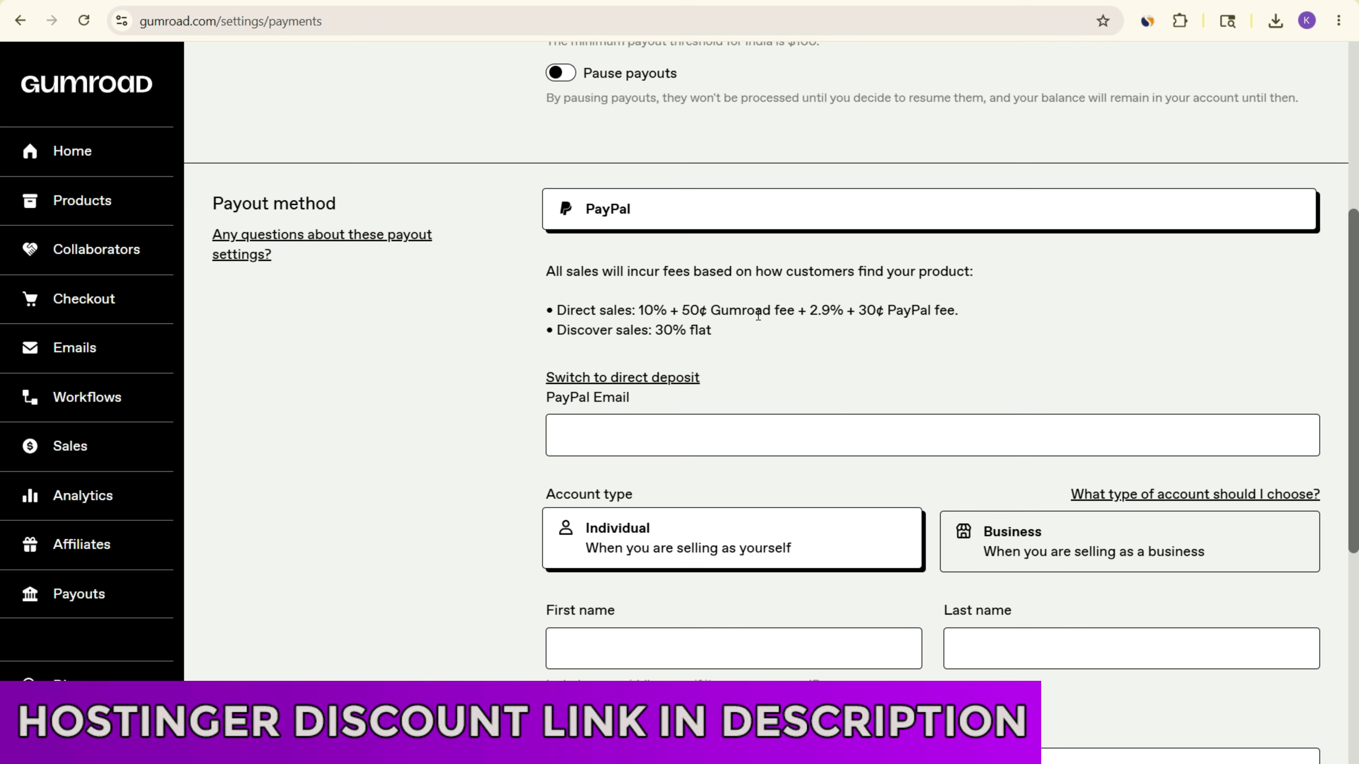
# - Review the complete direct sales fee line under the PayPal payout method, followed by the flat Discover sales fee
pyautogui.moveTo(675, 296); pyautogui.dragTo(974, 310)
pyautogui.click(867, 309)
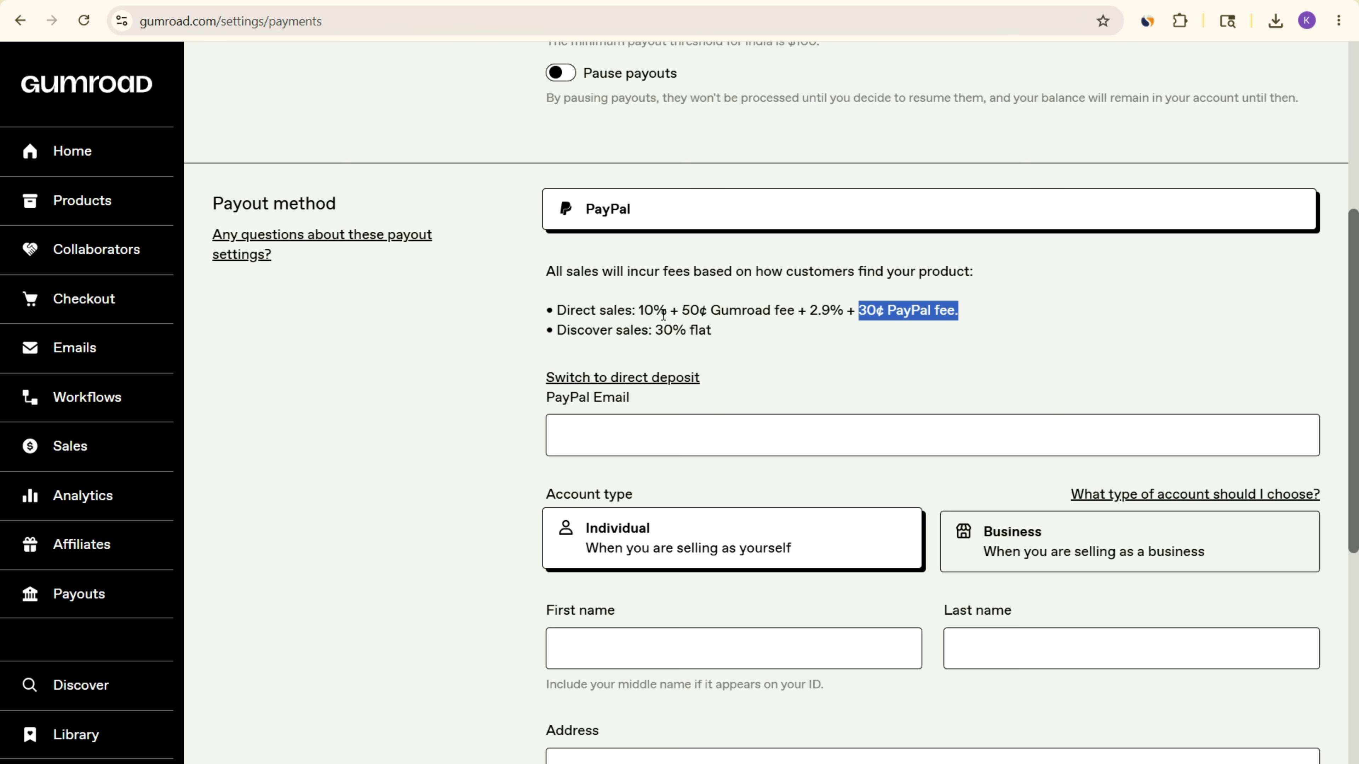
pyautogui.moveTo(555, 310); pyautogui.dragTo(1016, 322)
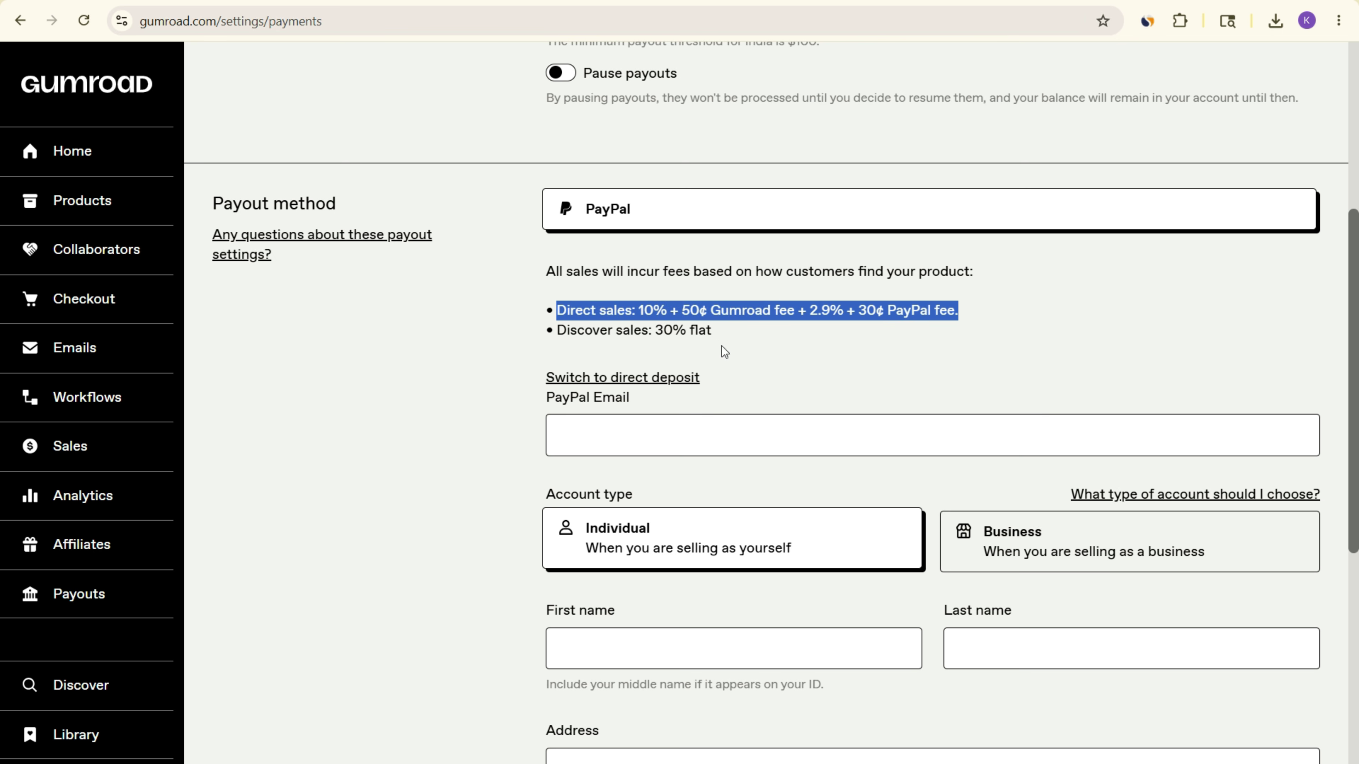
pyautogui.moveTo(648, 330); pyautogui.dragTo(725, 328)
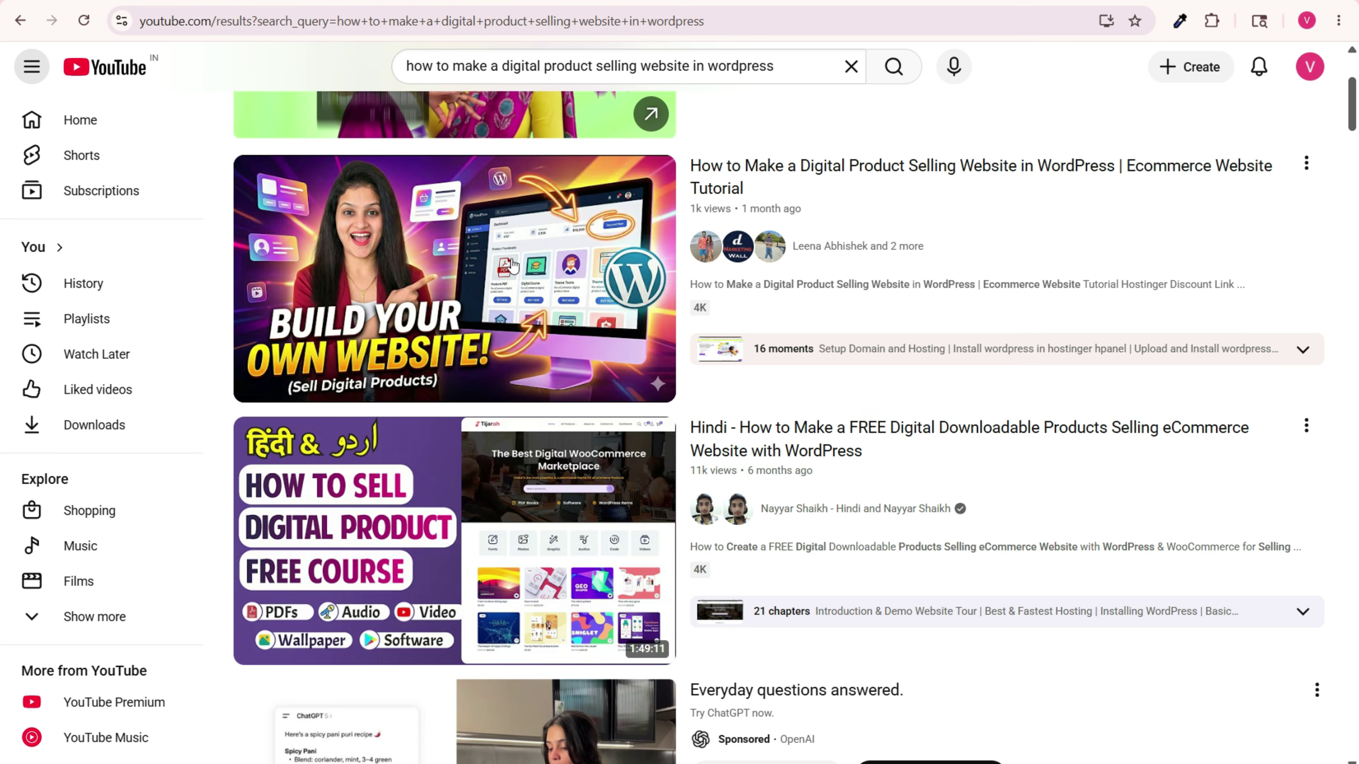
# - Switch to YouTube and Notepad to view the tutorial search results and Hostinger Discount Link 1, and return to the Gumroad video results
pyautogui.moveTo(568, 241)
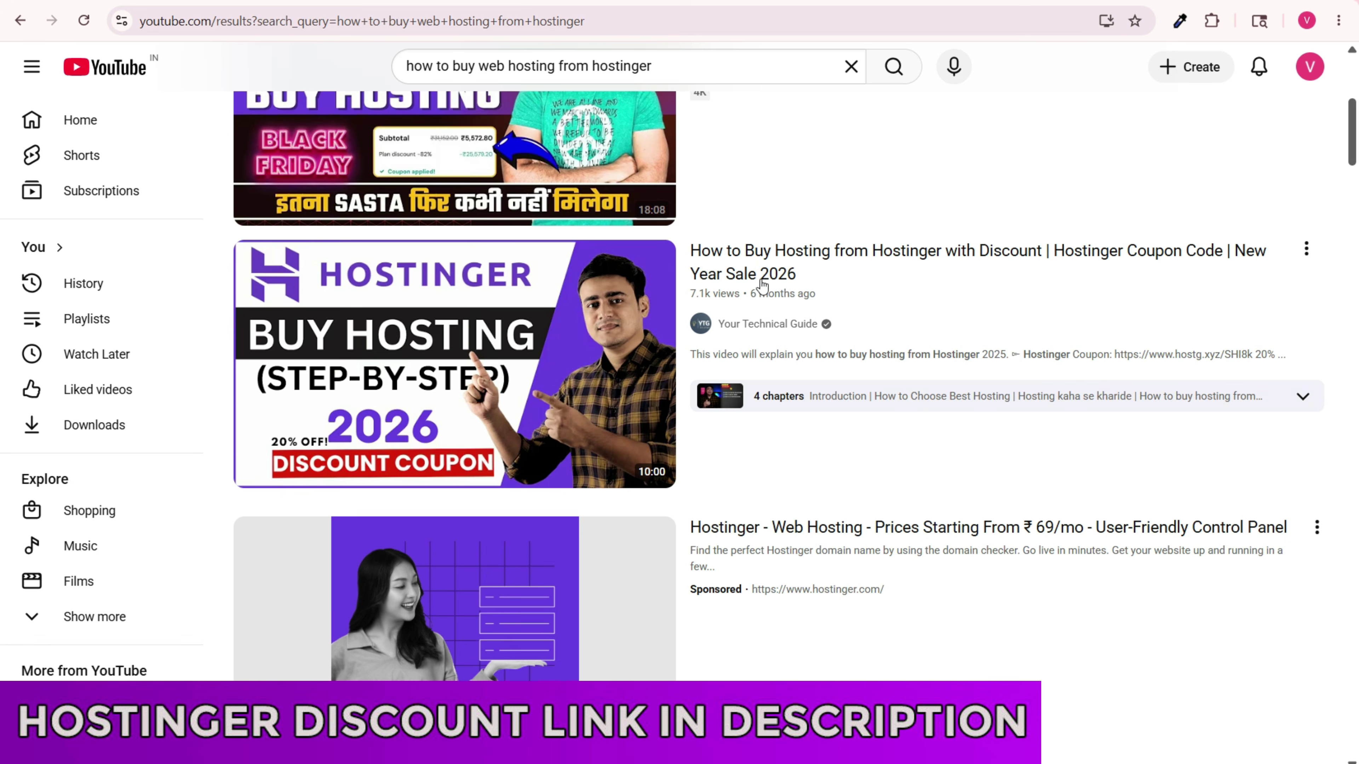
pyautogui.scroll(5, 463, 340)
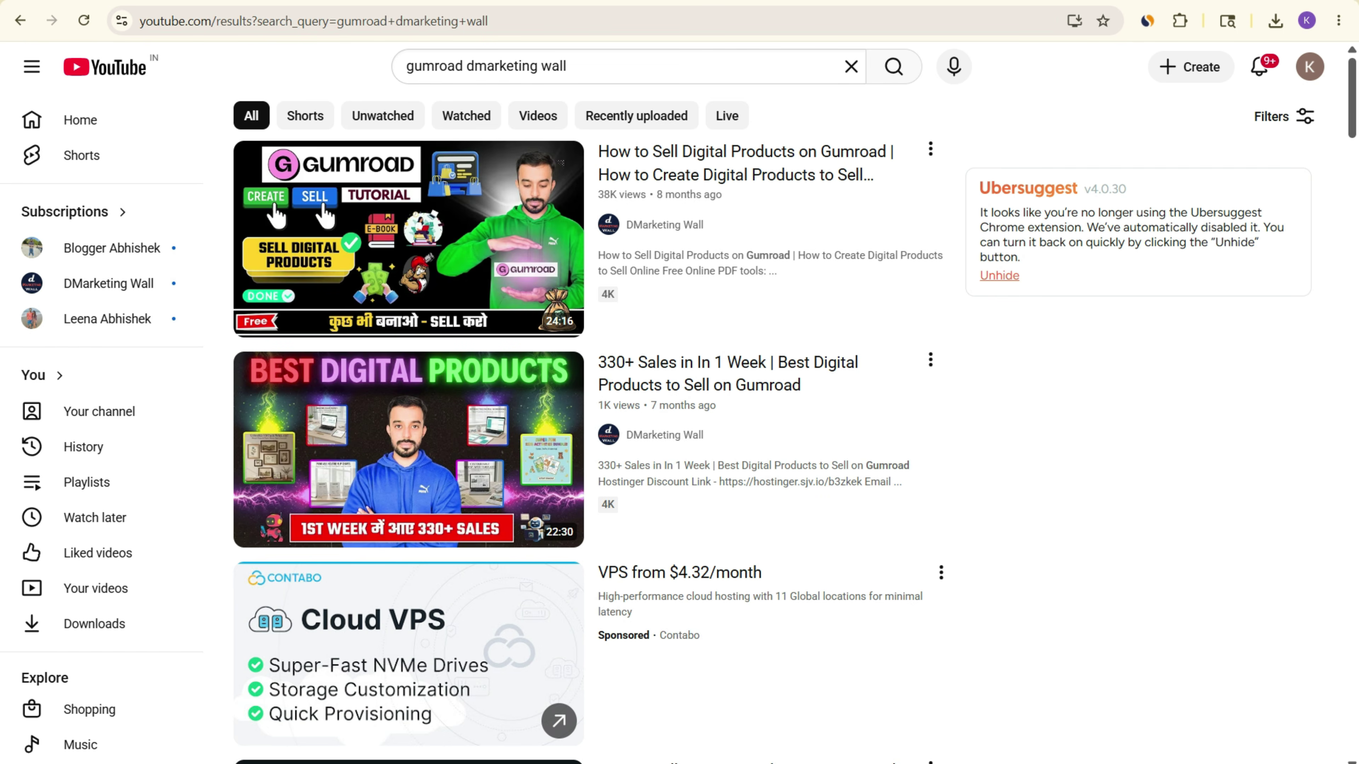
pyautogui.moveTo(450, 259); pyautogui.dragTo(808, 258)
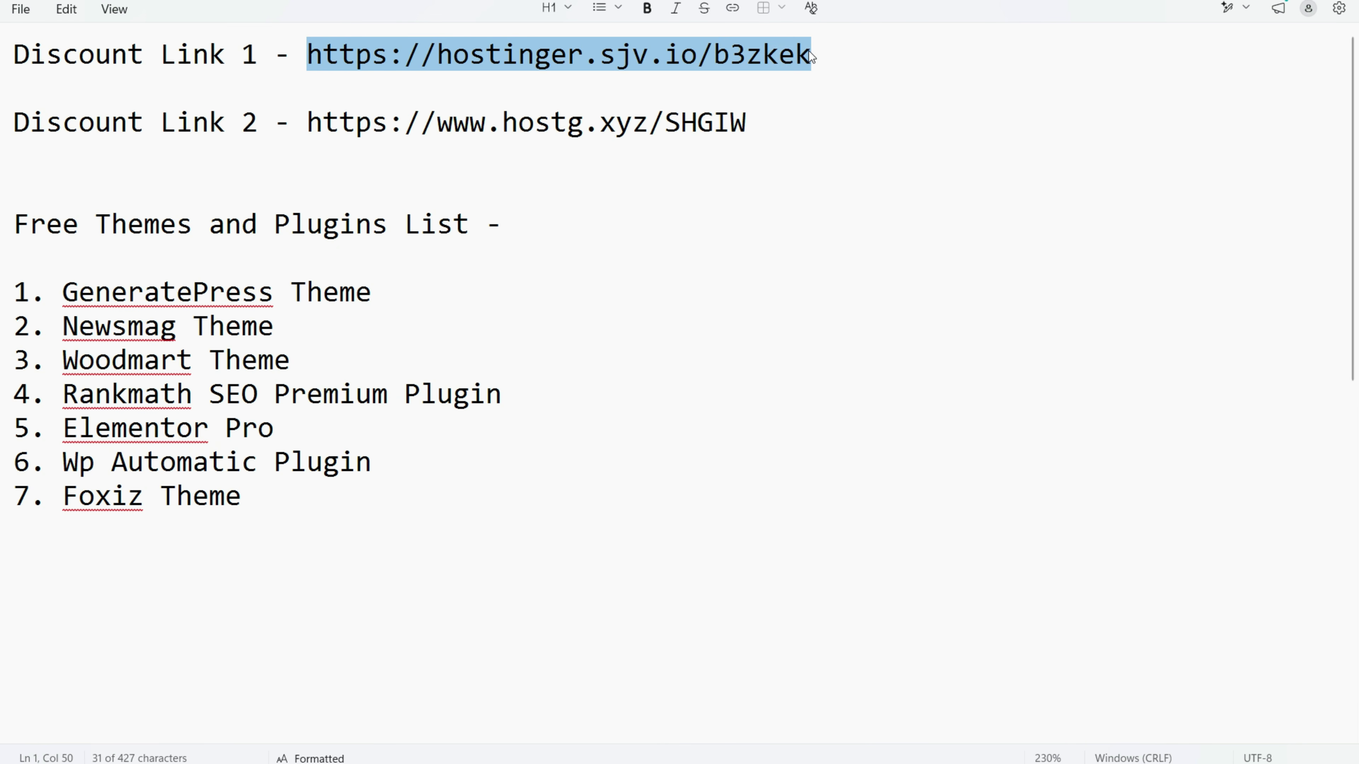
pyautogui.hotkey('alt', 'Tab')
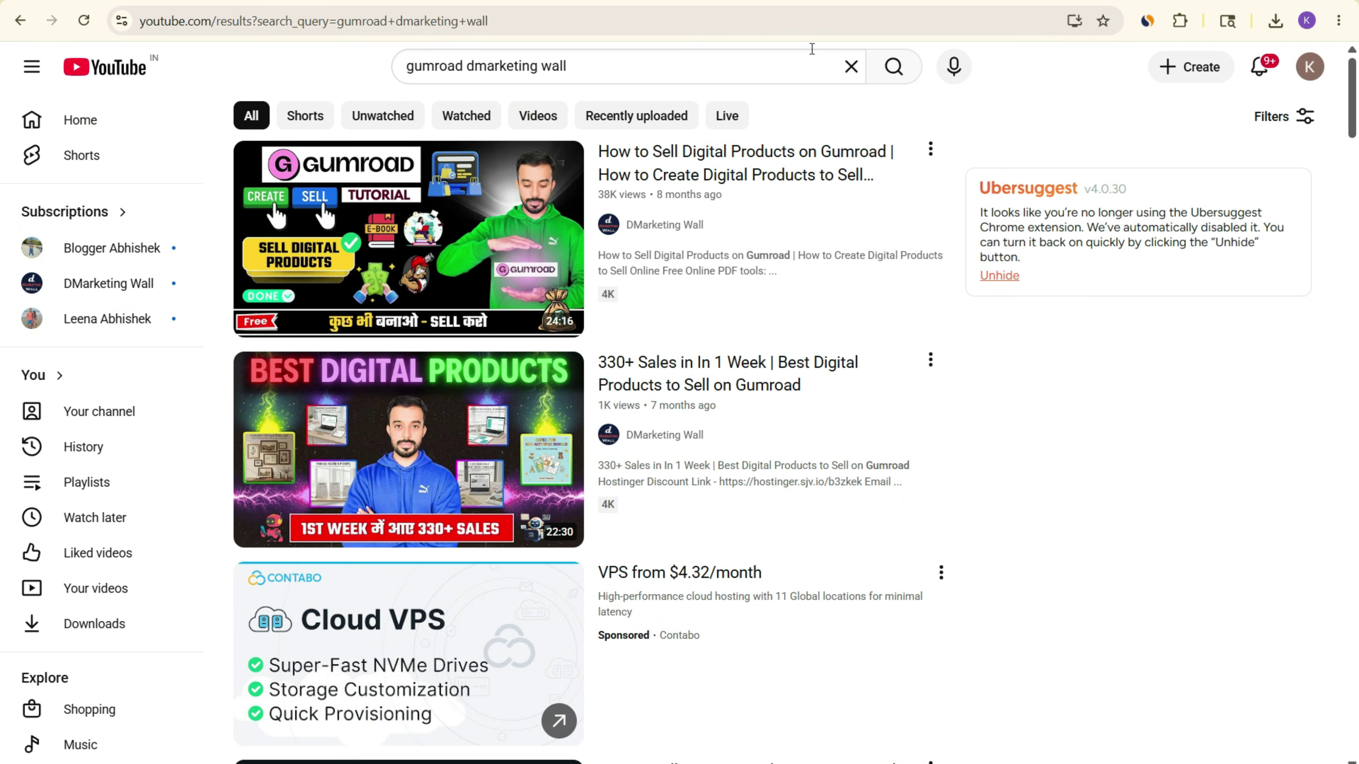